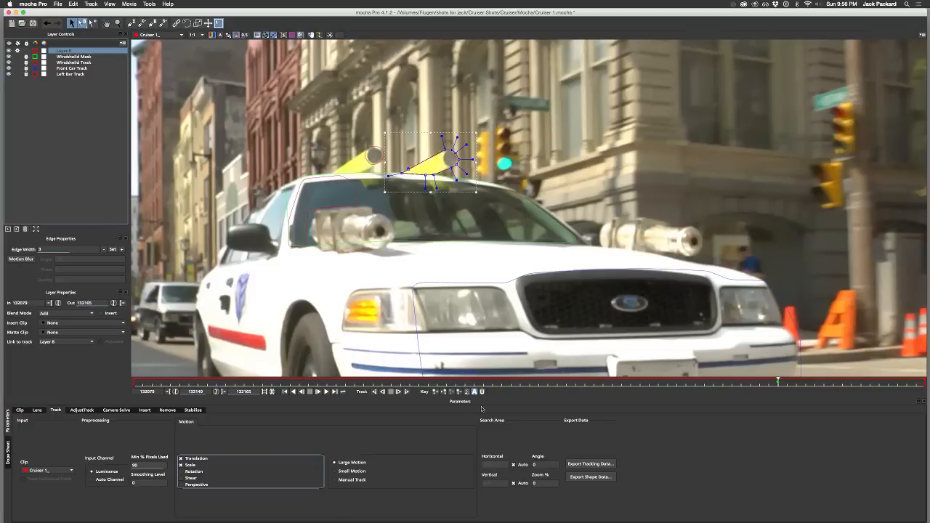
# Step: Track the shape around the yellow roof bar forwards to frame 132165, then backwards from frame 132149 to frame 132079
pyautogui.click(407, 393)
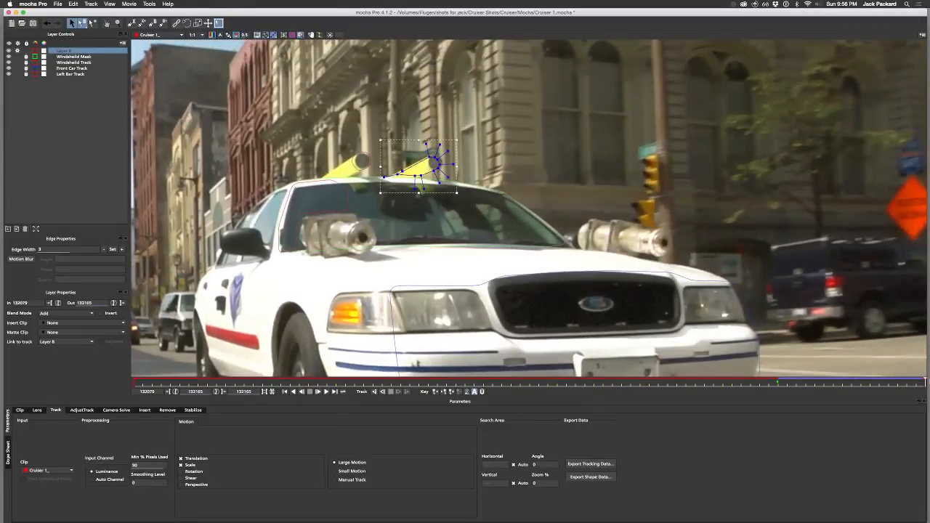
pyautogui.moveTo(925, 381); pyautogui.dragTo(772, 408)
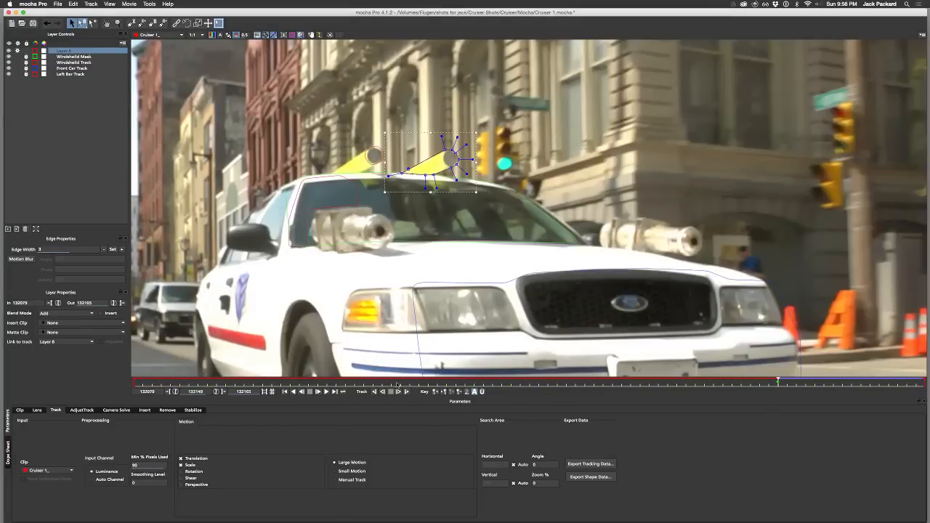
pyautogui.click(374, 392)
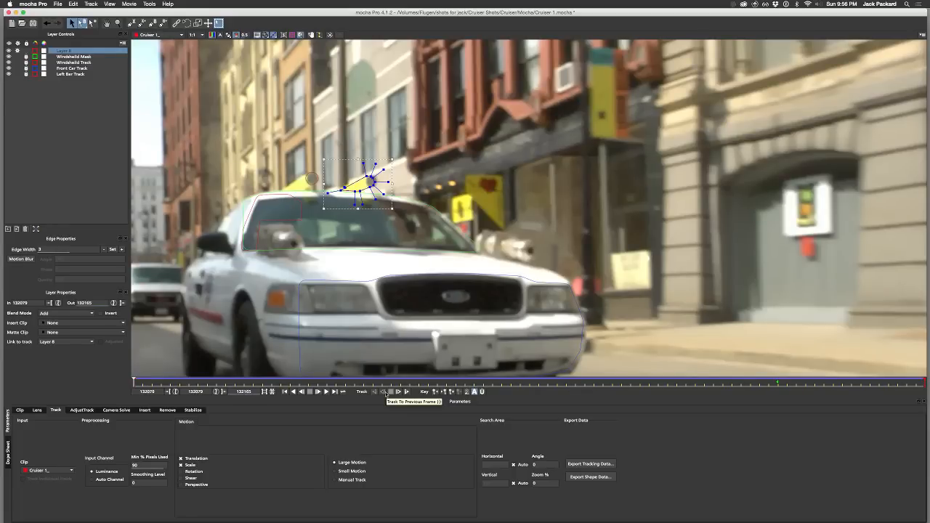
pyautogui.hotkey('ctrl', 'Left')
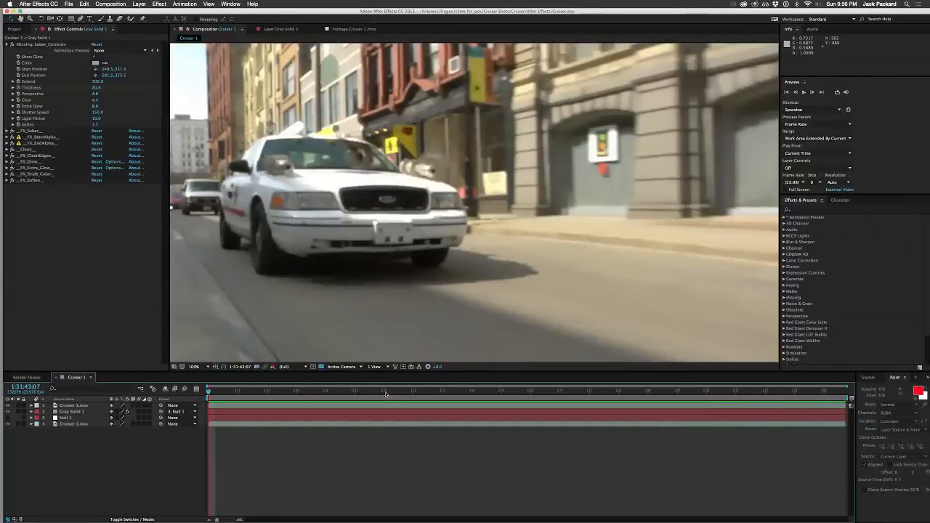
pyautogui.hotkey('ctrl', 'Right')
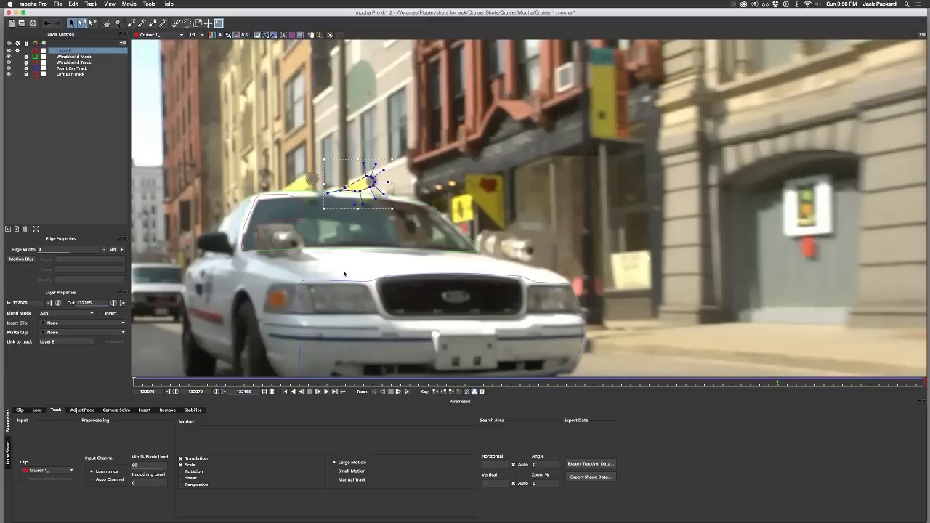
# Step: Enlarge the tracked shape at frame 132079 so it encloses the yellow bar's round end and its tail at the roof
pyautogui.press('z')
pyautogui.moveTo(406, 225); pyautogui.dragTo(398, 122)
pyautogui.moveTo(404, 176); pyautogui.dragTo(497, 127)
pyautogui.press('x')
pyautogui.press('z')
pyautogui.press('x')
pyautogui.moveTo(471, 164); pyautogui.dragTo(603, 176)
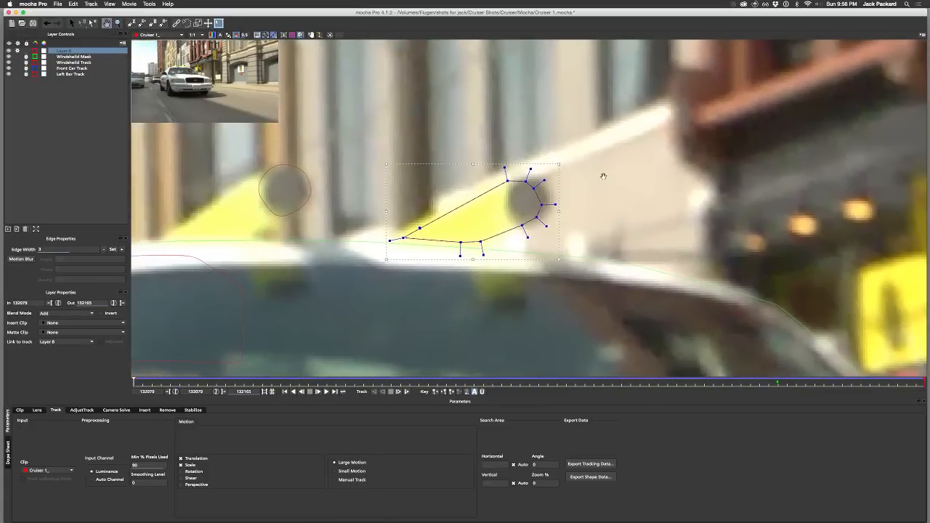
pyautogui.press('s')
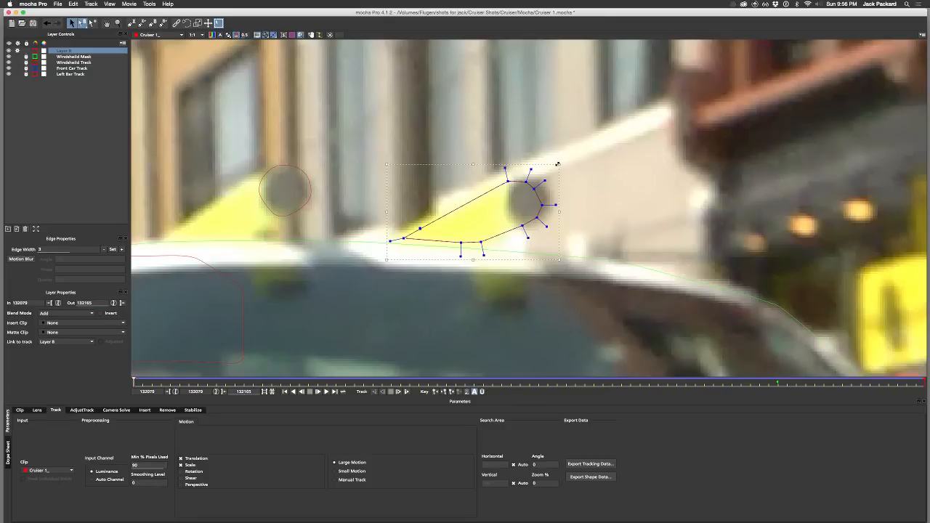
pyautogui.moveTo(559, 165); pyautogui.dragTo(571, 159)
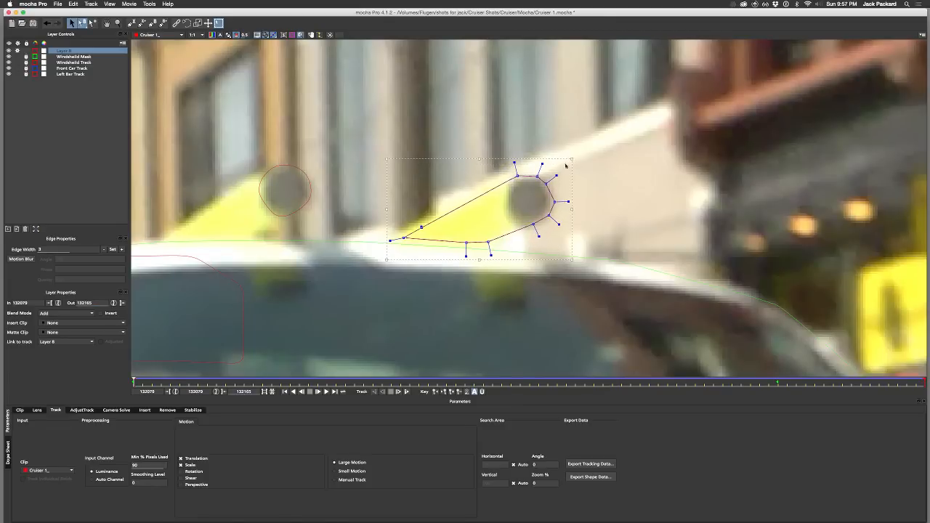
pyautogui.moveTo(386, 260); pyautogui.dragTo(377, 260)
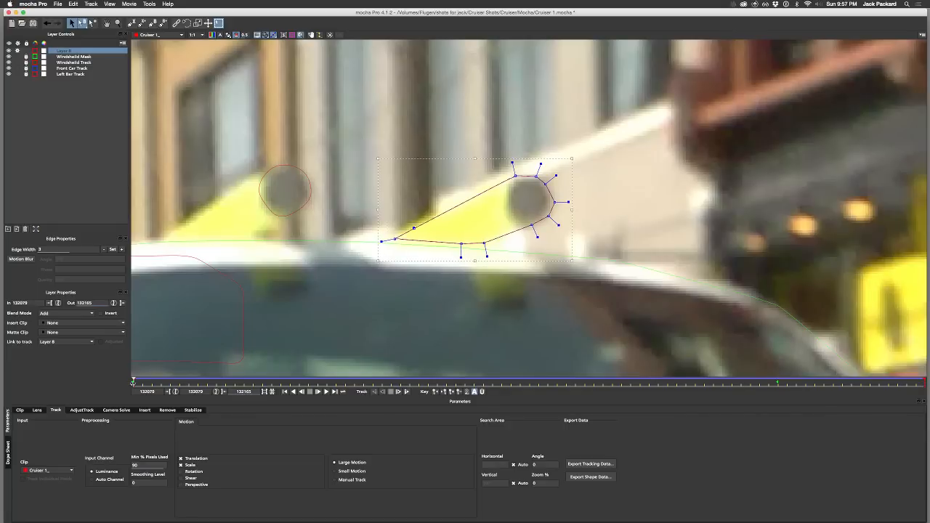
# Step: Stretch the shape slightly at frame 132122 to fit around the yellow bar's round end and underside
pyautogui.moveTo(133, 380); pyautogui.dragTo(527, 367)
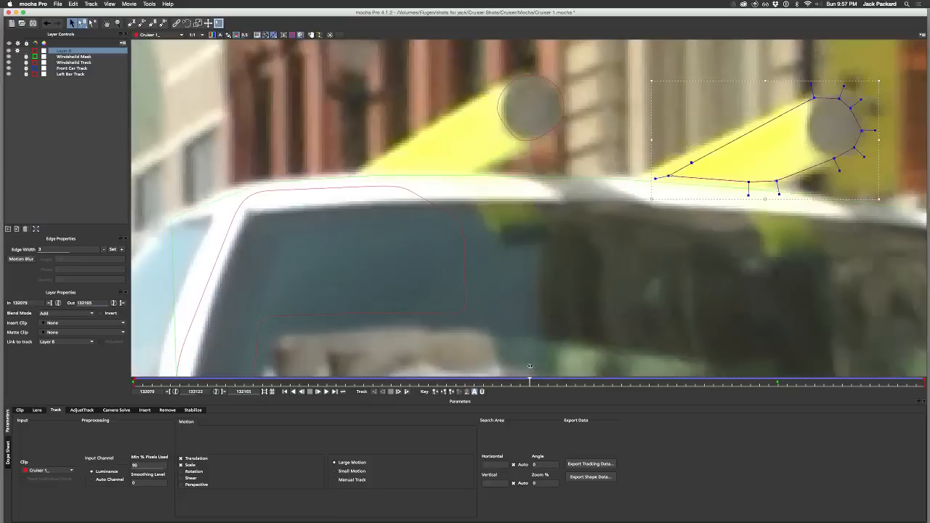
pyautogui.moveTo(621, 312); pyautogui.dragTo(410, 351)
pyautogui.moveTo(433, 241); pyautogui.dragTo(409, 238)
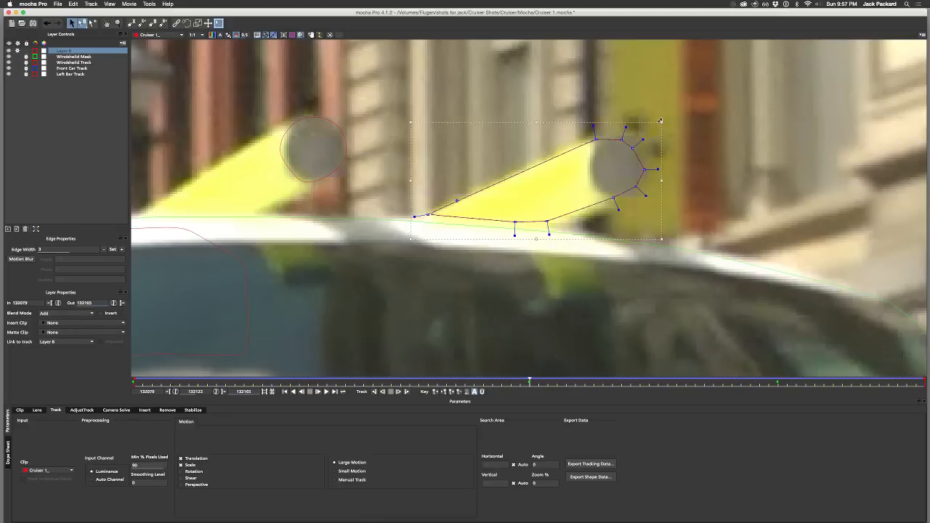
pyautogui.moveTo(661, 120); pyautogui.dragTo(670, 118)
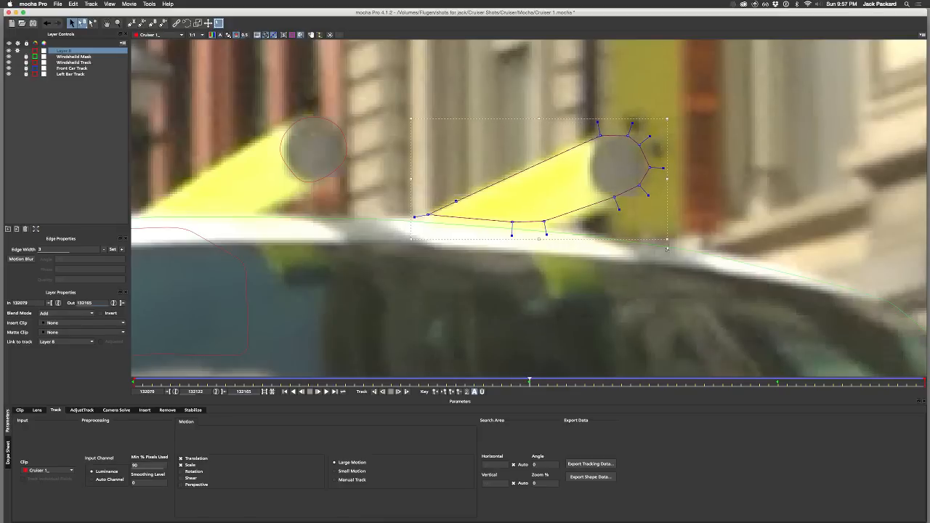
pyautogui.moveTo(667, 239); pyautogui.dragTo(668, 241)
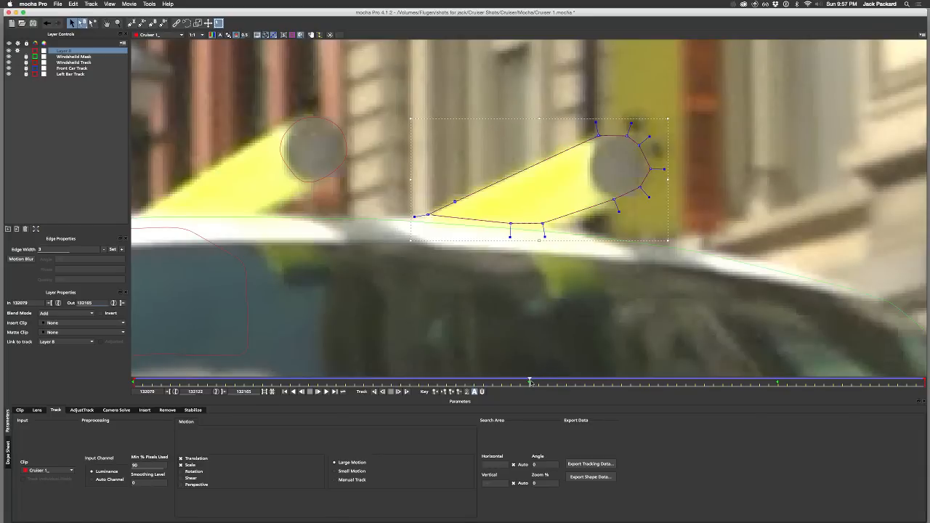
# Step: Reshape the bar's outline at frame 132165, extending it around the round end and down to the tail at the roof
pyautogui.moveTo(530, 381); pyautogui.dragTo(925, 381)
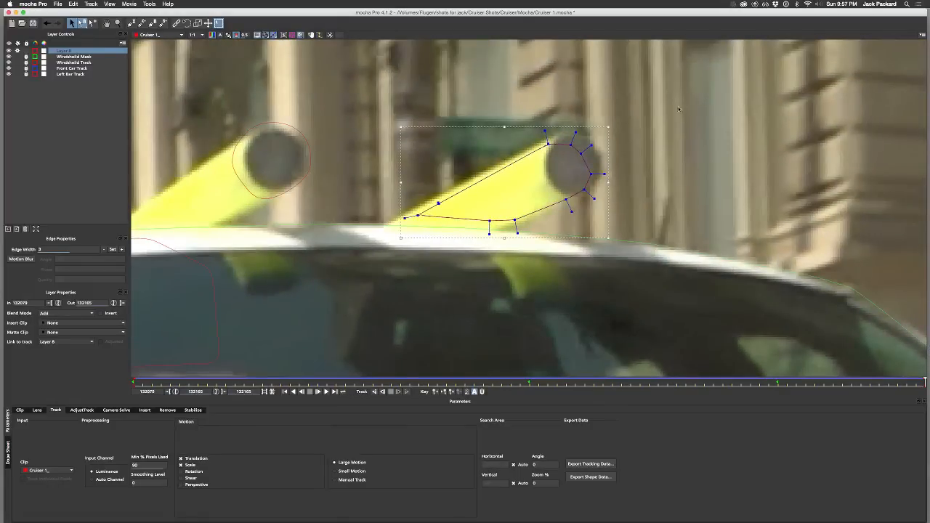
pyautogui.moveTo(608, 128); pyautogui.dragTo(615, 121)
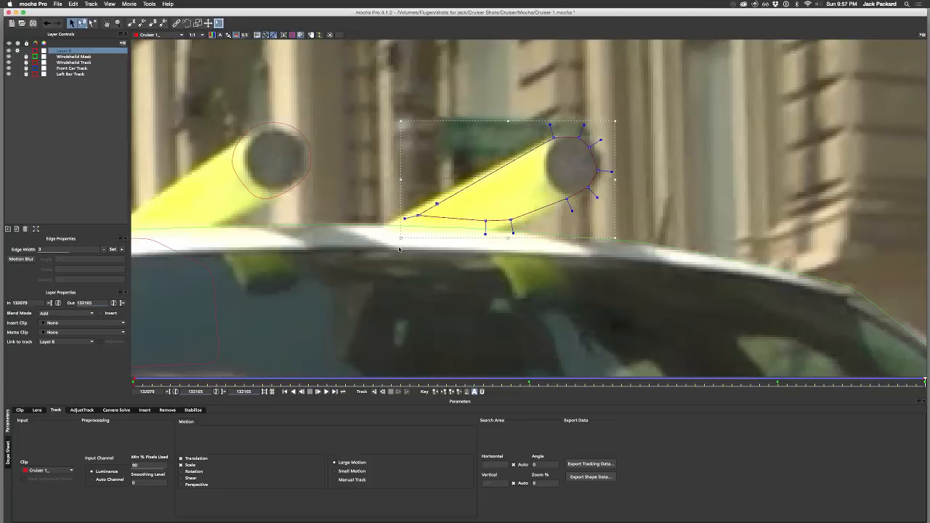
pyautogui.moveTo(402, 237); pyautogui.dragTo(382, 242)
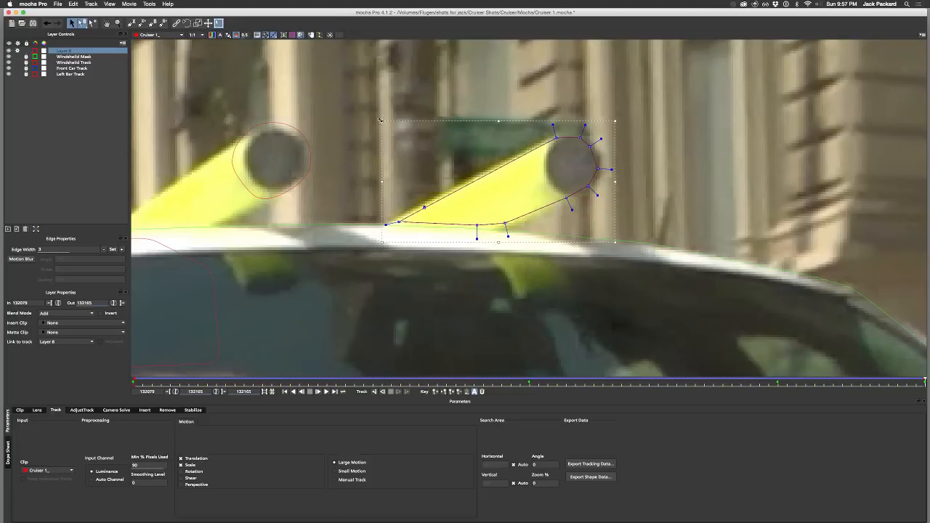
pyautogui.moveTo(383, 121); pyautogui.dragTo(375, 117)
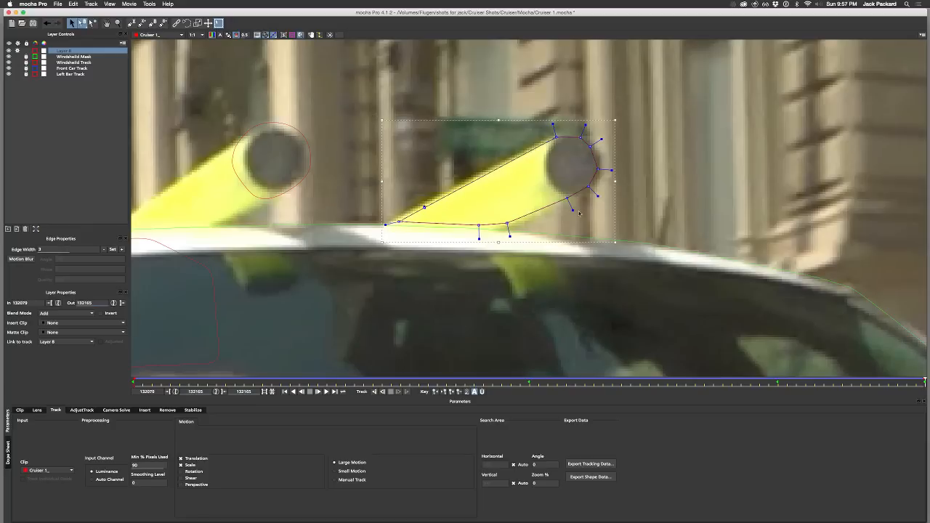
pyautogui.moveTo(615, 246); pyautogui.dragTo(618, 248)
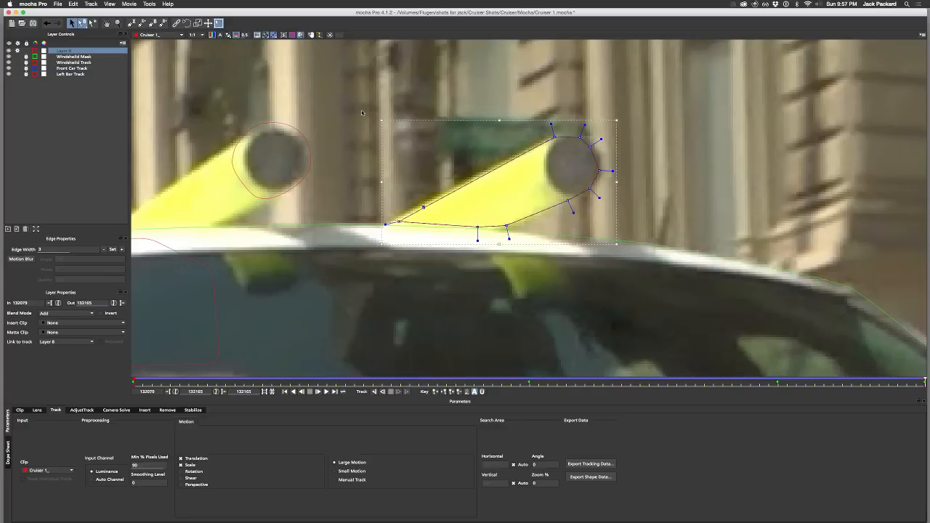
pyautogui.moveTo(382, 121); pyautogui.dragTo(379, 119)
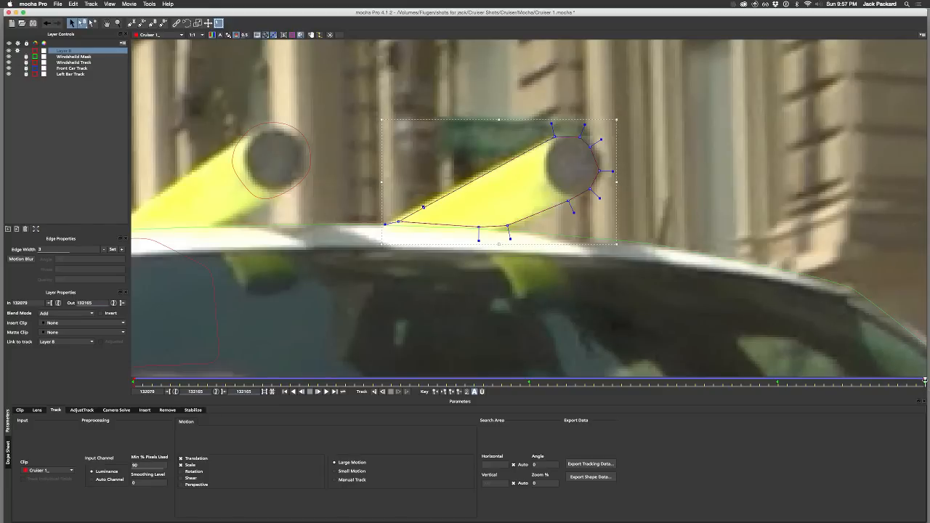
# Step: Adjust the bar's shape at frame 132138 by raising its upper edge and extending its tail
pyautogui.moveTo(924, 382); pyautogui.dragTo(674, 382)
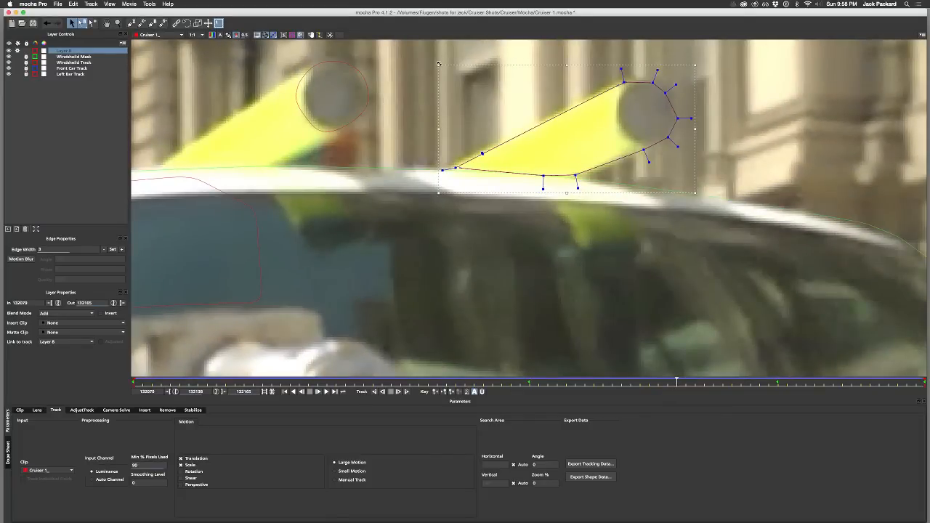
pyautogui.moveTo(439, 64); pyautogui.dragTo(440, 61)
pyautogui.moveTo(695, 64); pyautogui.dragTo(696, 63)
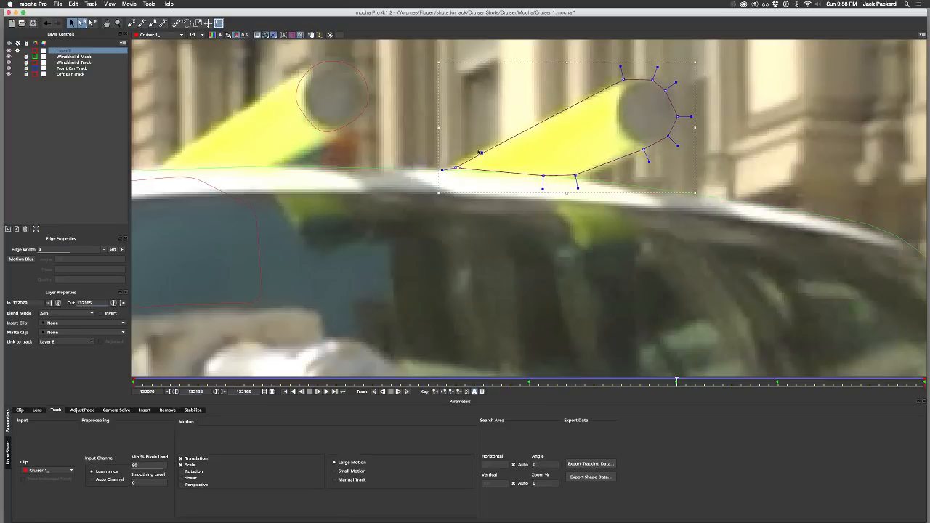
pyautogui.moveTo(438, 193); pyautogui.dragTo(434, 193)
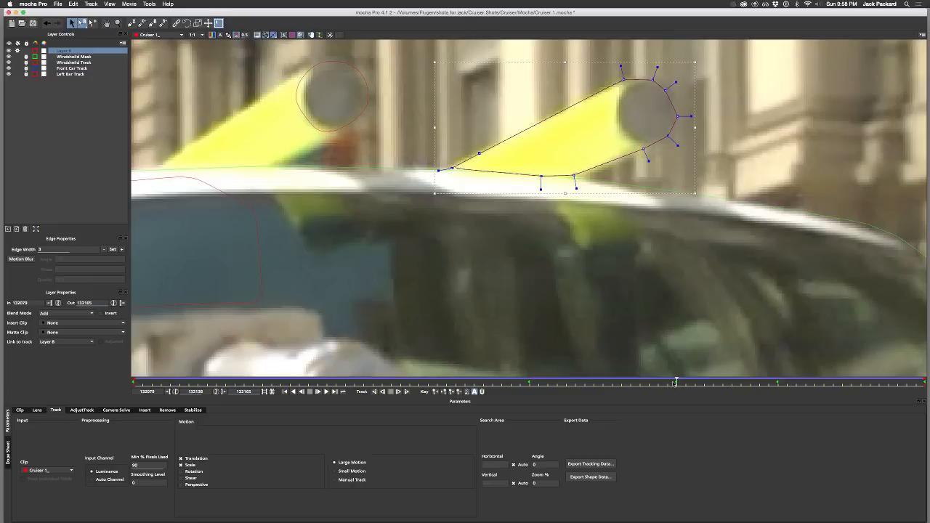
# Step: Refine the bar's shape at frame 132165, widening it slightly at the round end, tail and underside
pyautogui.moveTo(675, 382); pyautogui.dragTo(928, 353)
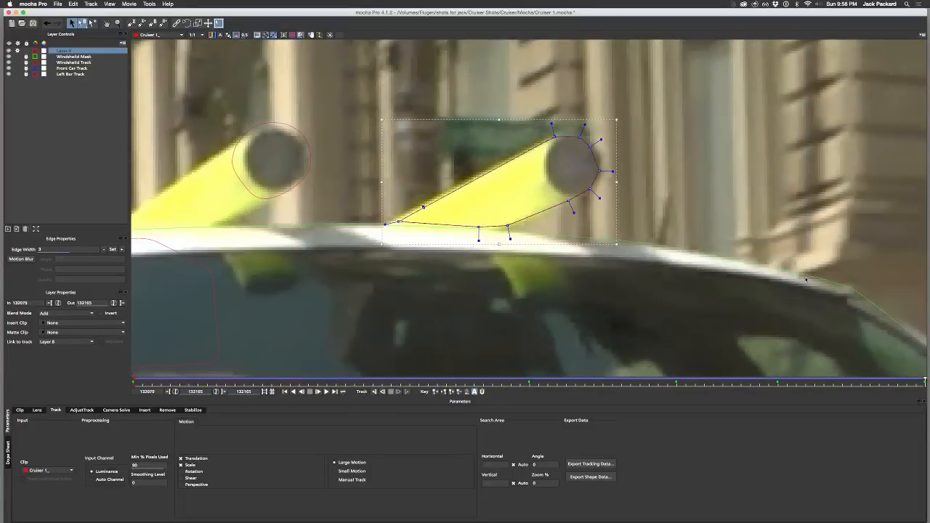
pyautogui.moveTo(615, 118); pyautogui.dragTo(617, 116)
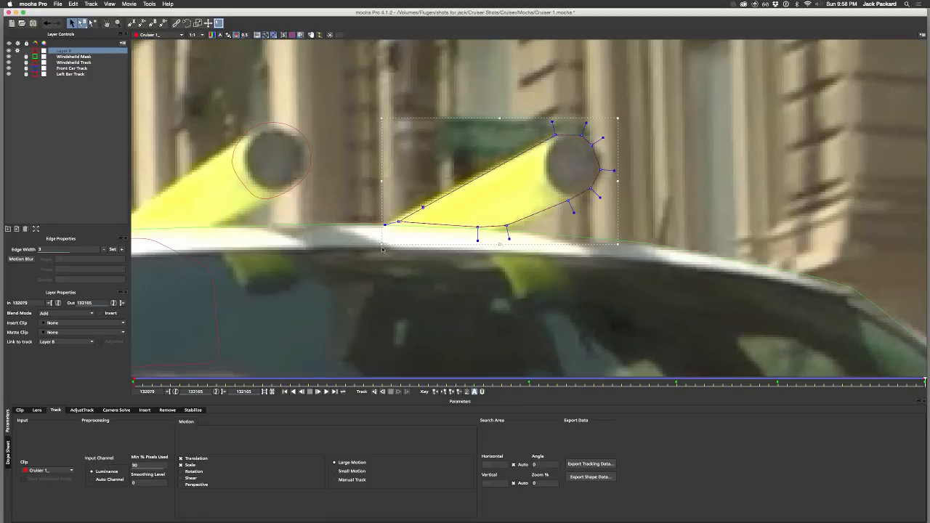
pyautogui.moveTo(380, 246); pyautogui.dragTo(375, 245)
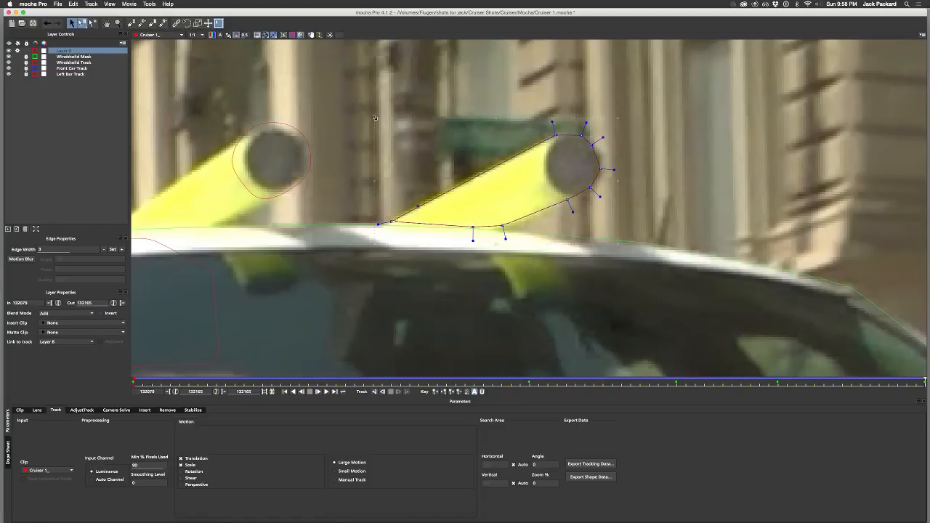
pyautogui.click(521, 180)
pyautogui.moveTo(618, 244); pyautogui.dragTo(620, 249)
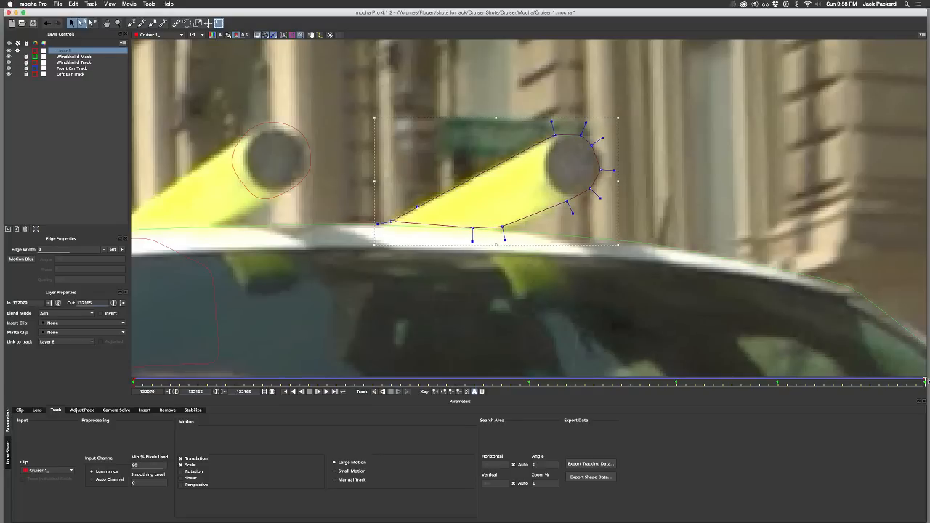
# Step: Review the adjusted bar shape from frame 132165 back to frame 132079 and save the project
pyautogui.moveTo(924, 381); pyautogui.dragTo(1, 376)
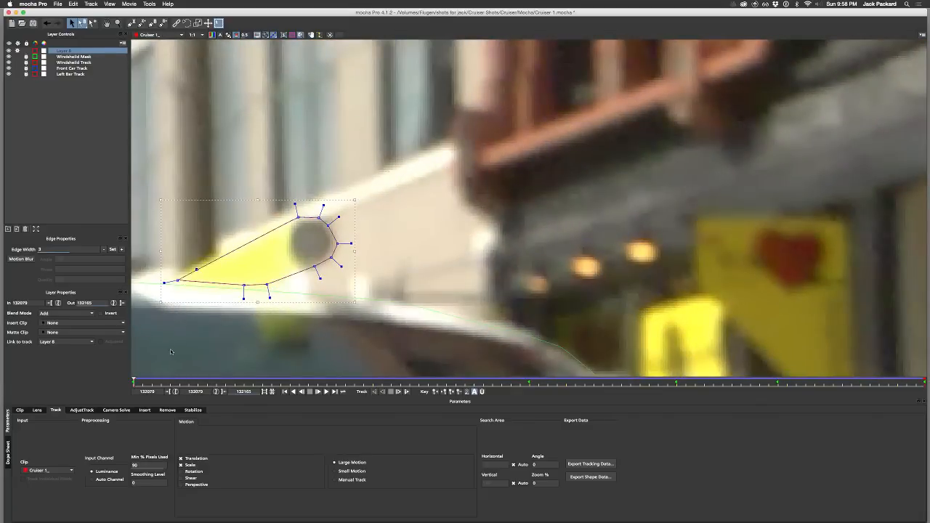
pyautogui.press('z')
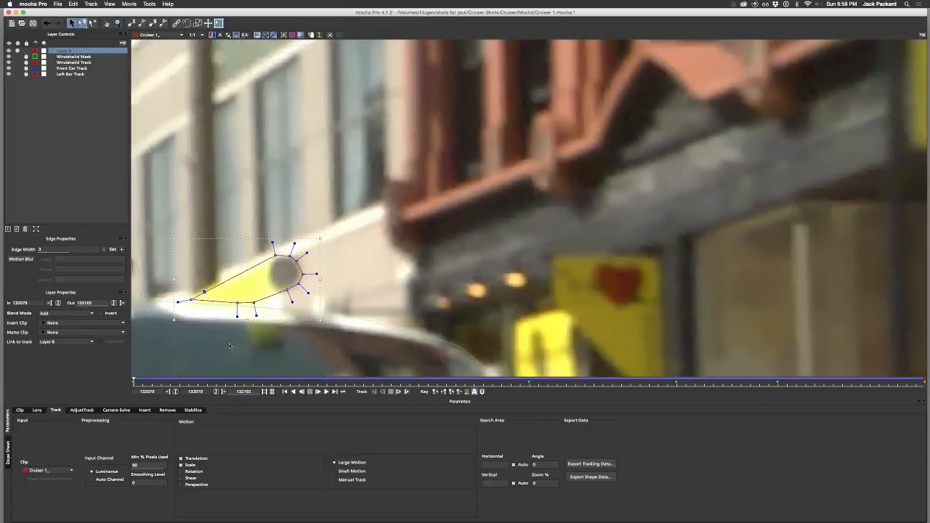
pyautogui.press('z')
pyautogui.moveTo(224, 365); pyautogui.dragTo(240, 407)
pyautogui.press('x')
pyautogui.moveTo(259, 357); pyautogui.dragTo(498, 326)
pyautogui.press('z')
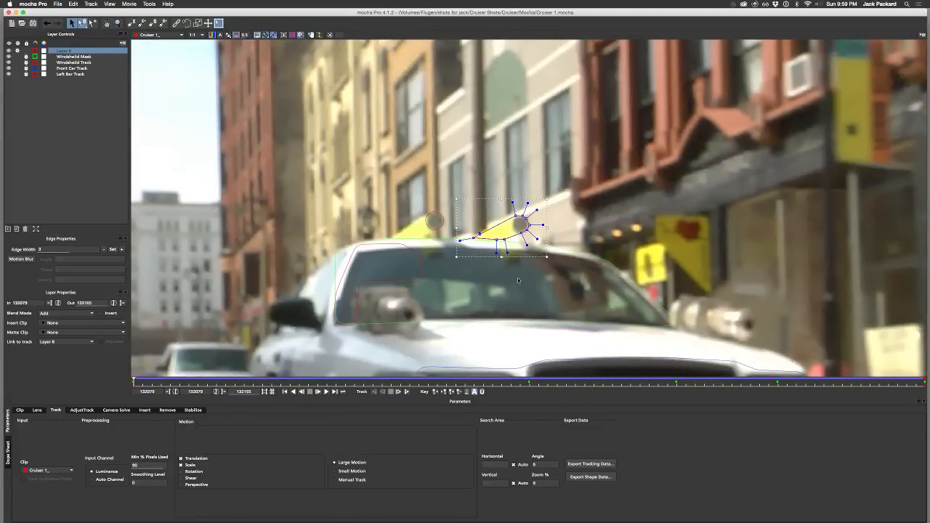
# Step: Rename the tracked bar's layer as Right Bar Track
pyautogui.doubleClick(64, 50)
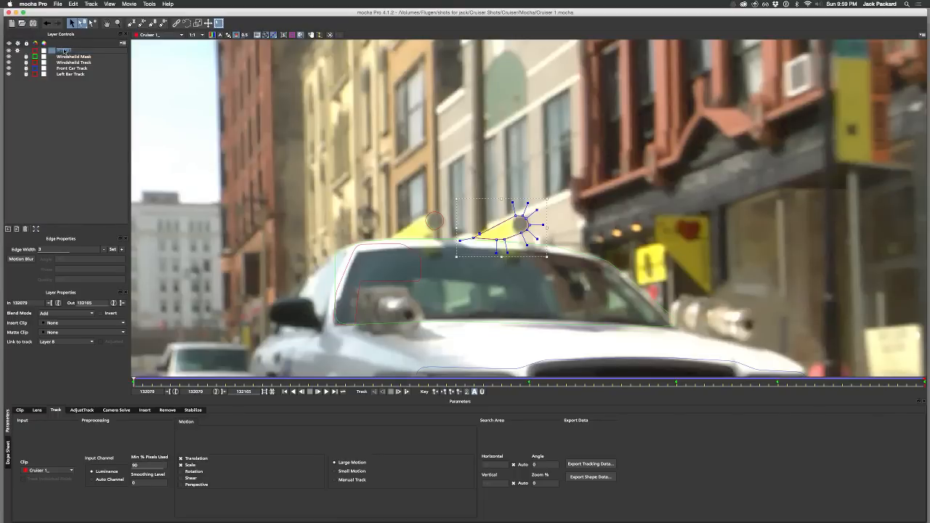
pyautogui.write('Wi')
pyautogui.press('Return')
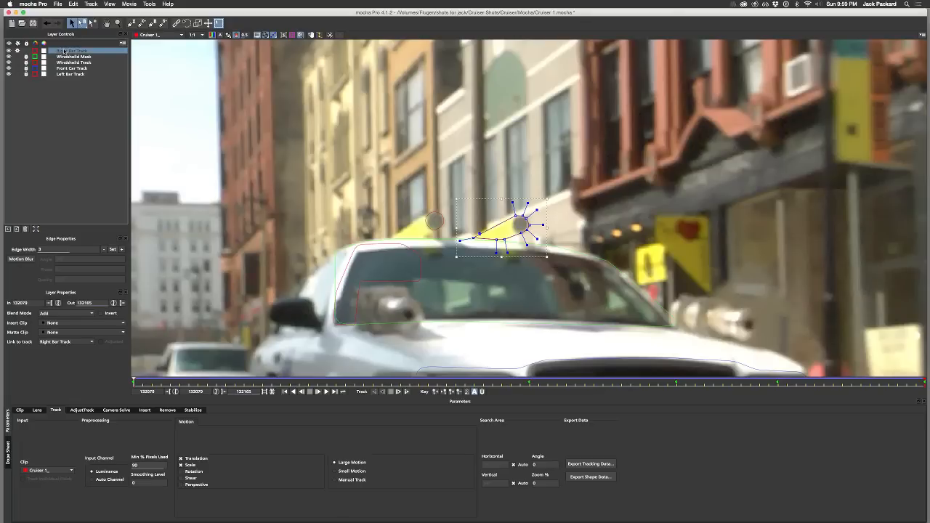
# Step: Lock the Right Bar Track layer and save the project
pyautogui.click(26, 51)
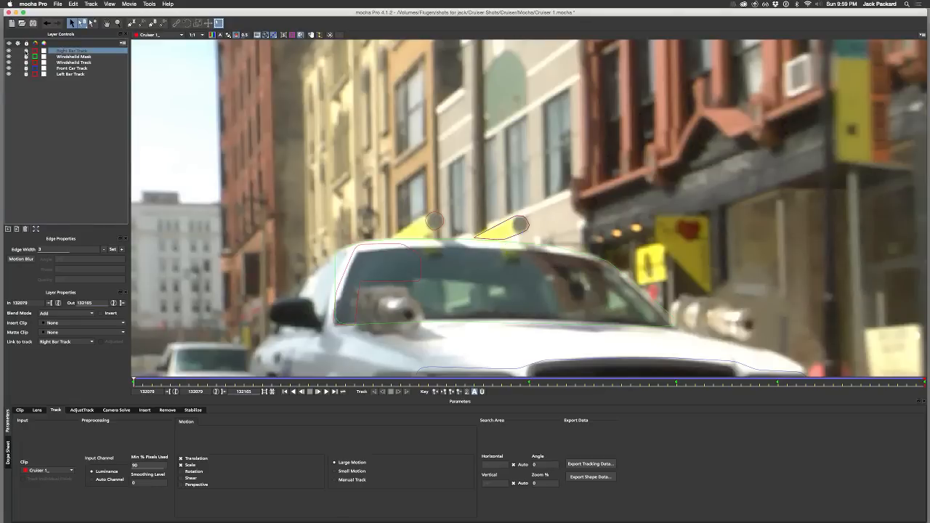
pyautogui.press('super+s')
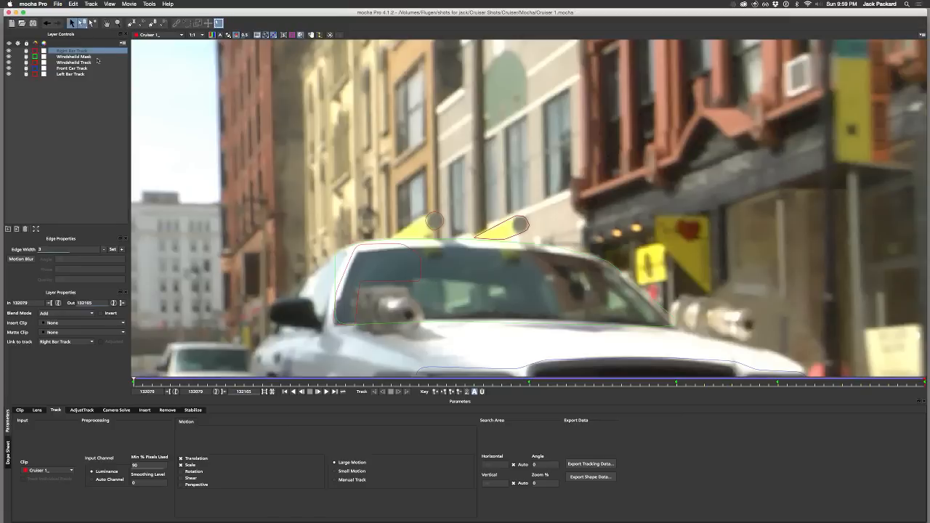
# Step: Export the Right Bar Track's tracking data to the clipboard as After Effects Transform Data
pyautogui.click(590, 464)
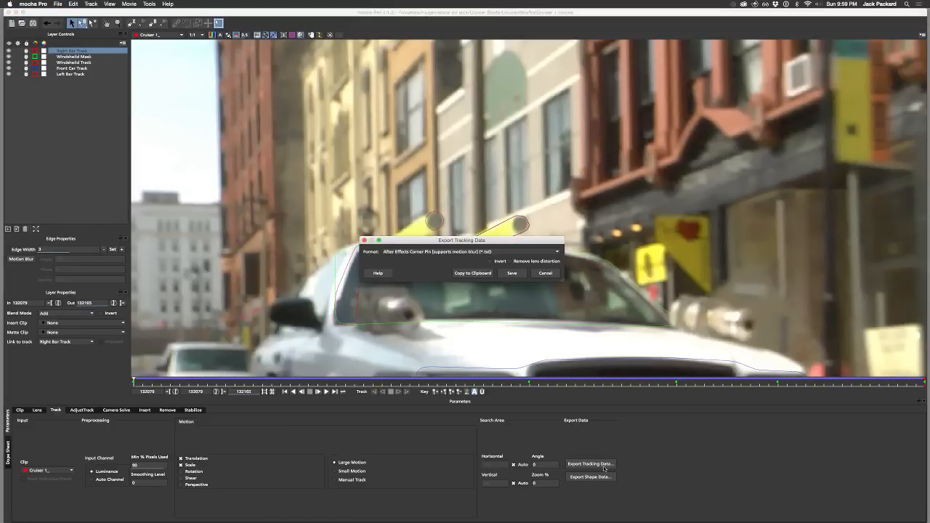
pyautogui.click(474, 253)
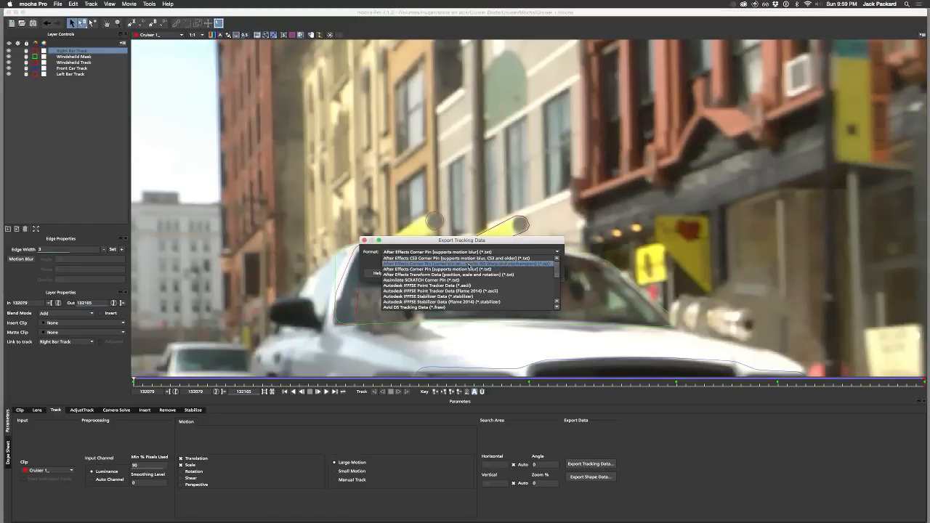
pyautogui.click(467, 276)
pyautogui.click(470, 274)
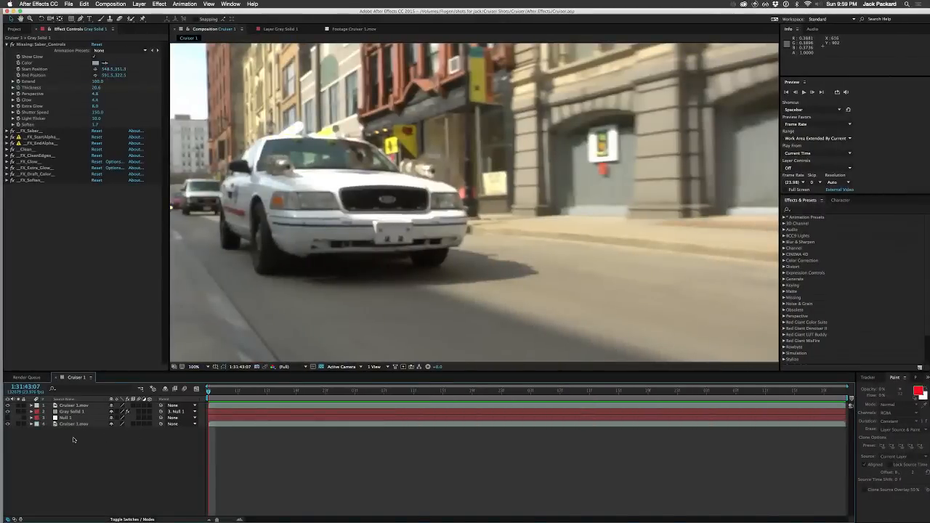
# Step: In After Effects, add a null object to the Cruiser 1 composition and name it Right Bar Null
pyautogui.rightClick(73, 439)
pyautogui.moveTo(91, 444)
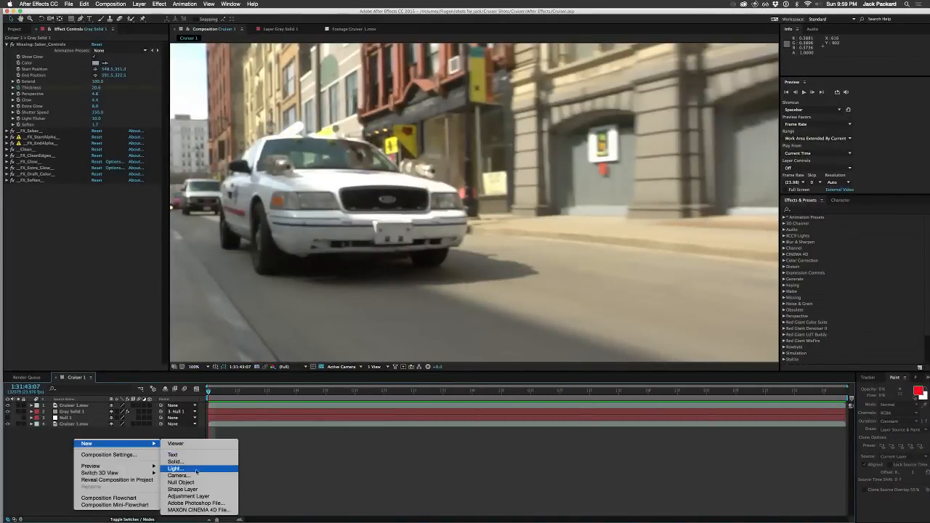
pyautogui.click(181, 481)
pyautogui.press('Return')
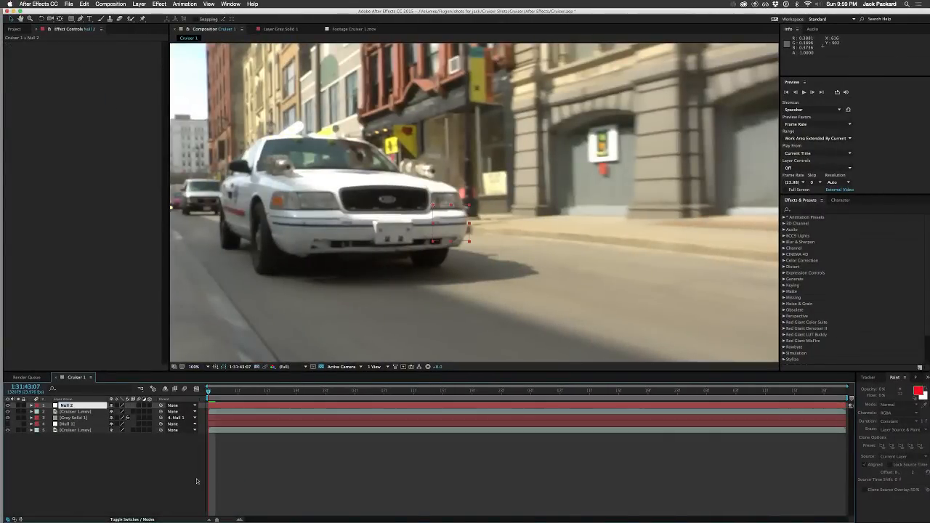
pyautogui.write('Righ')
pyautogui.write('t Bar Null')
pyautogui.press('Return')
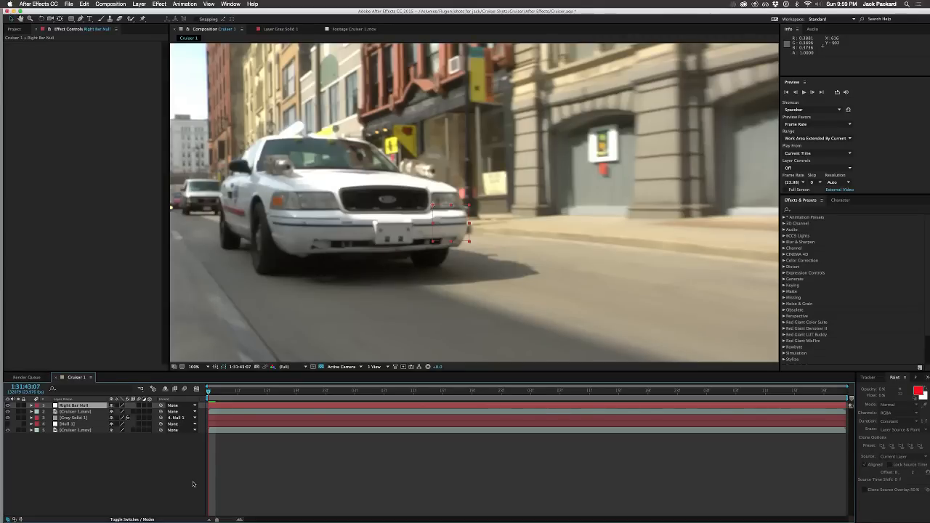
# Step: Rename the Null 1 layer as Left Bar Null
pyautogui.click(78, 424)
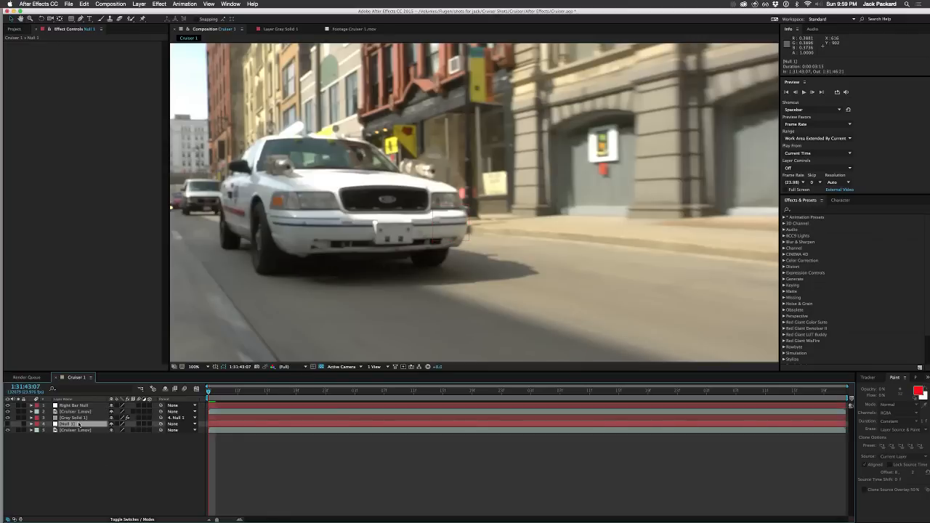
pyautogui.press('Return')
pyautogui.write('Left Bar Null')
pyautogui.press('Return')
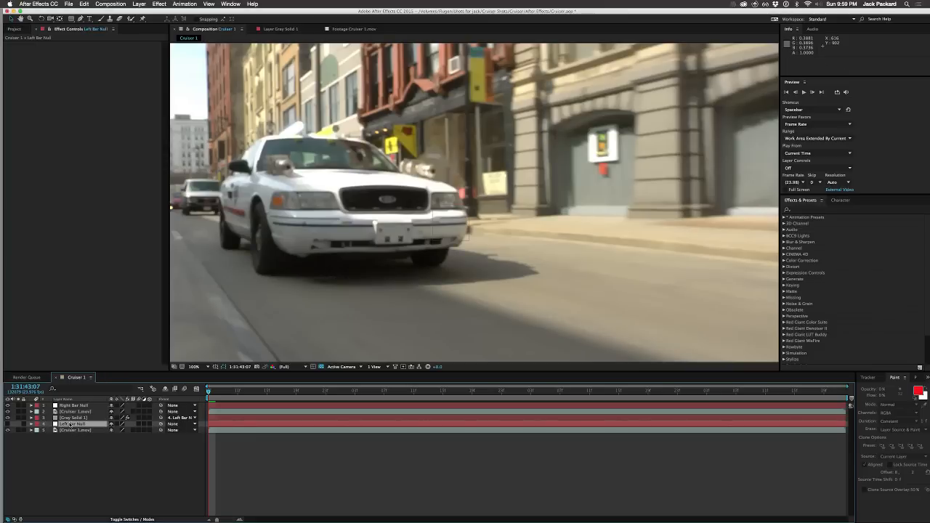
# Step: Paste the copied mocha tracking data onto Right Bar Null and scrub the timeline before returning to the first frame
pyautogui.click(69, 405)
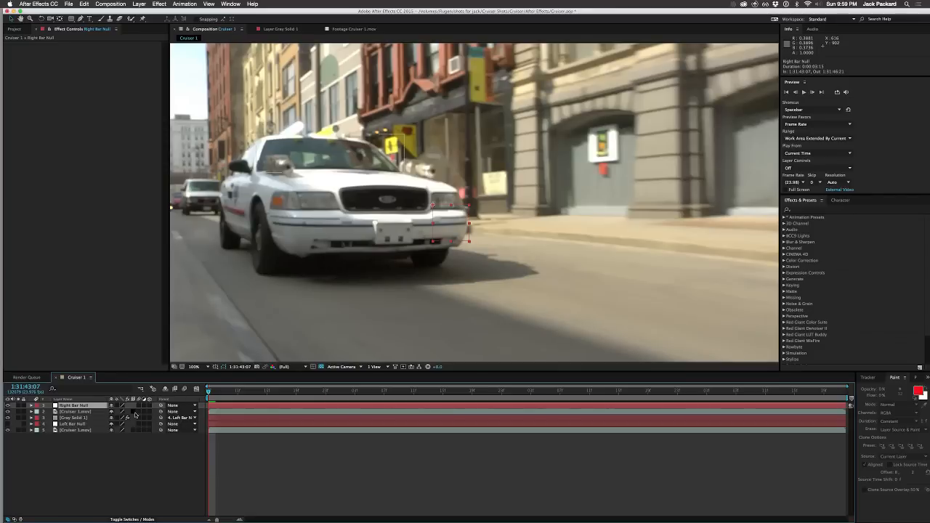
pyautogui.click(137, 459)
pyautogui.click(215, 392)
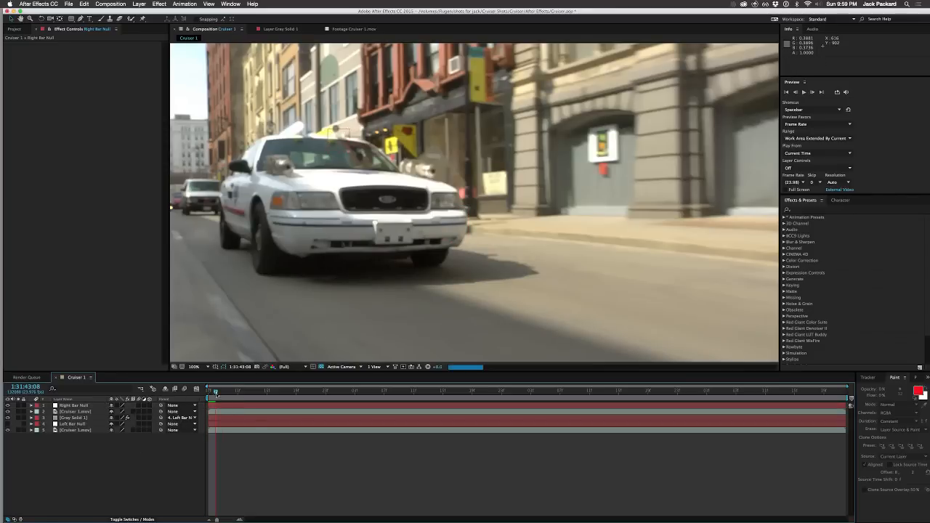
pyautogui.moveTo(215, 393); pyautogui.dragTo(203, 413)
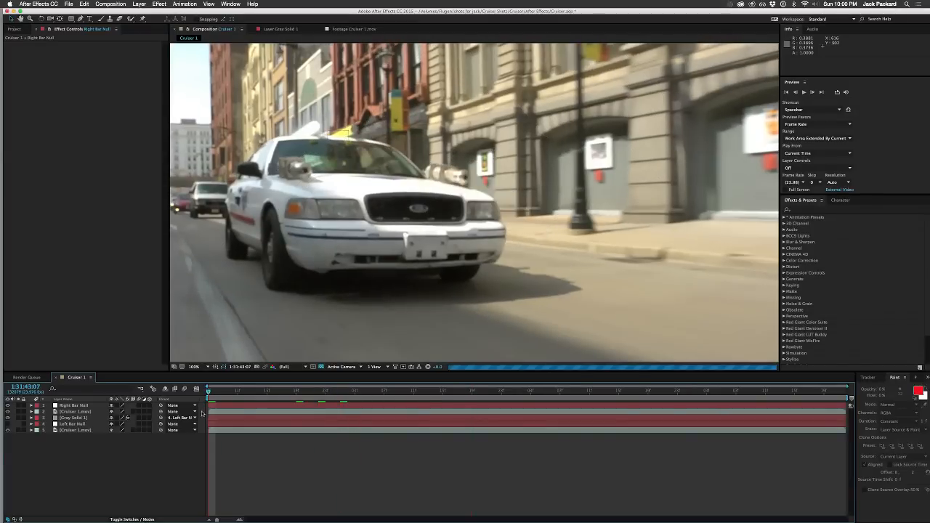
# Step: Rename the tracked null as Right Bar Null Mocha and hide the layer
pyautogui.click(77, 405)
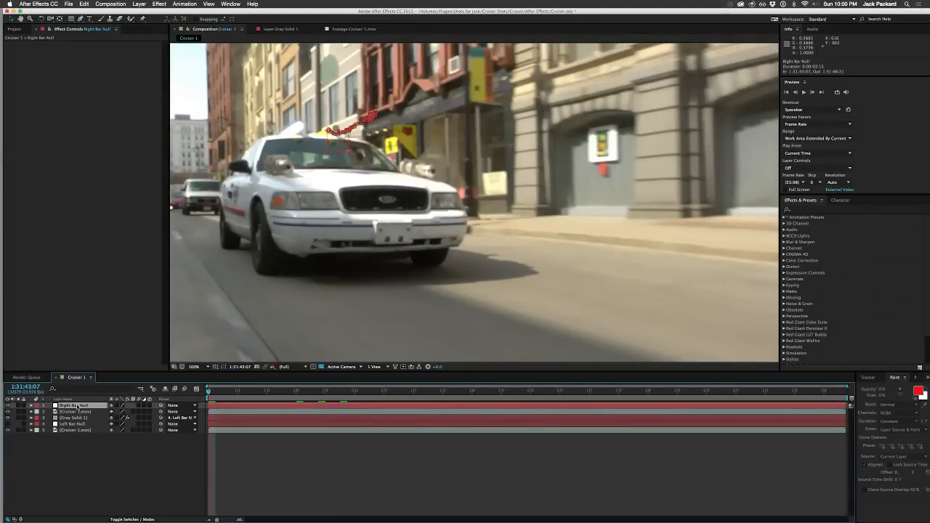
pyautogui.press('Return')
pyautogui.write('Mocha')
pyautogui.press('Return')
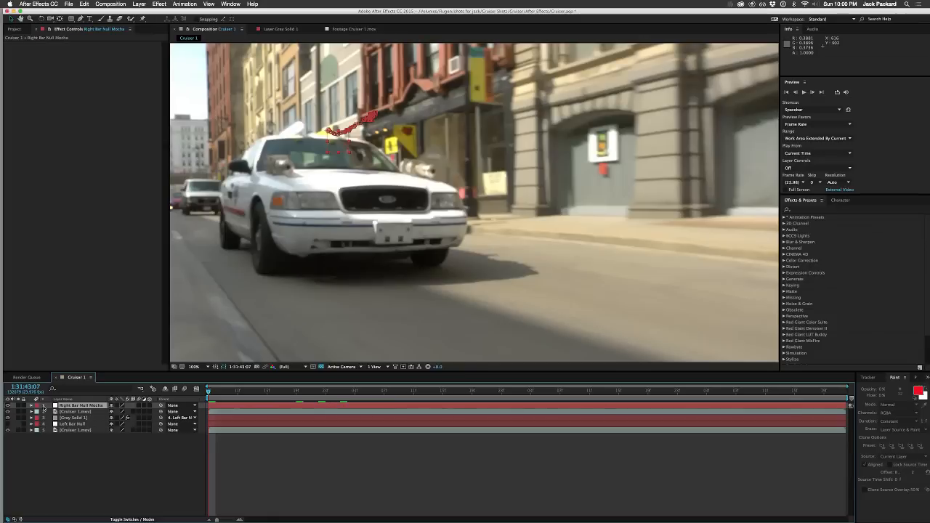
pyautogui.click(8, 406)
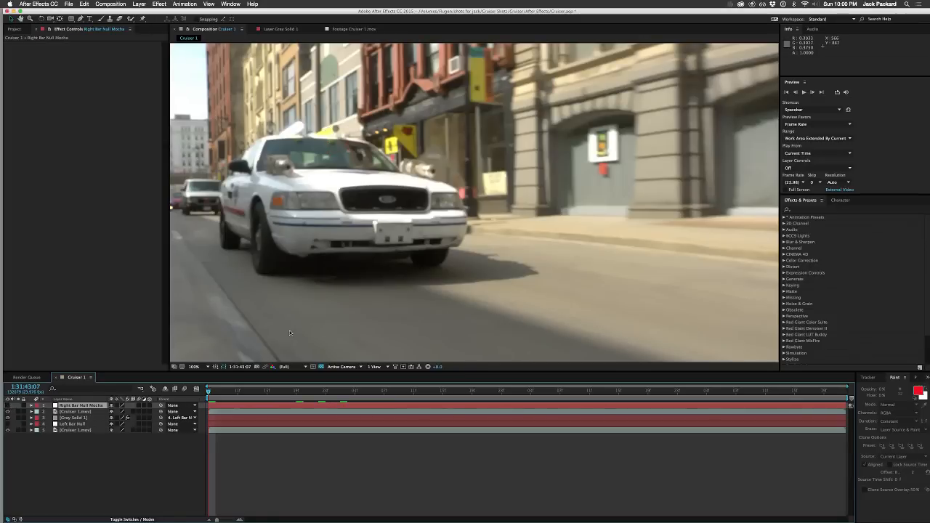
# Step: Open the lowest Cruiser 1.mov layer in its own viewer, inspect the roof bars and bring up the tracker controls
pyautogui.click(82, 412)
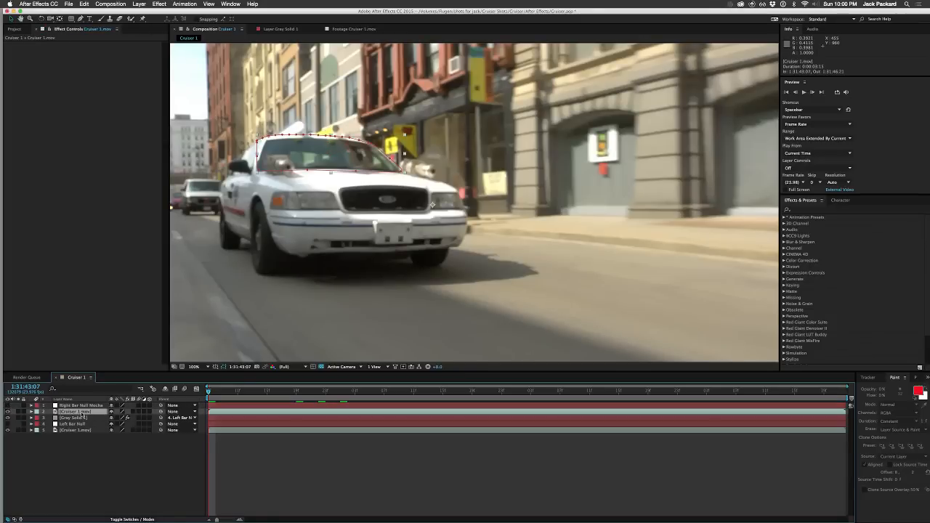
pyautogui.doubleClick(81, 430)
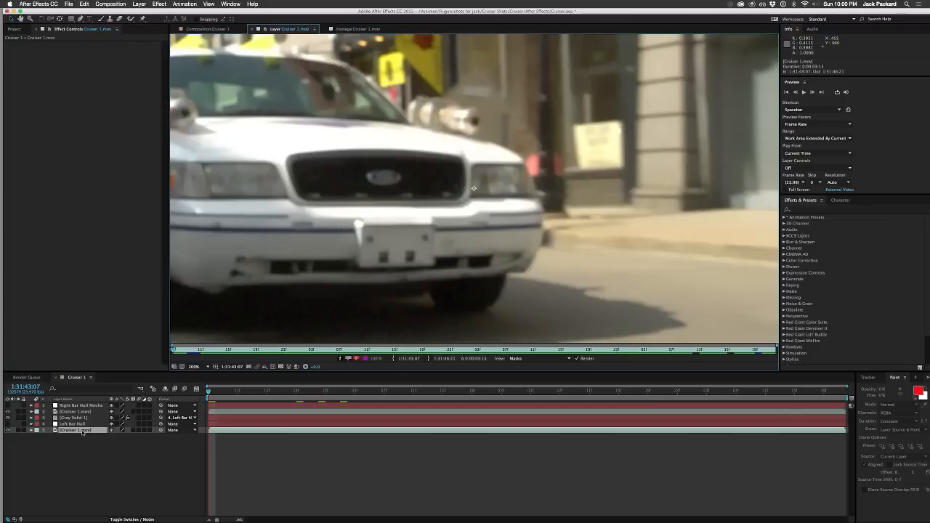
pyautogui.moveTo(298, 176); pyautogui.dragTo(292, 93)
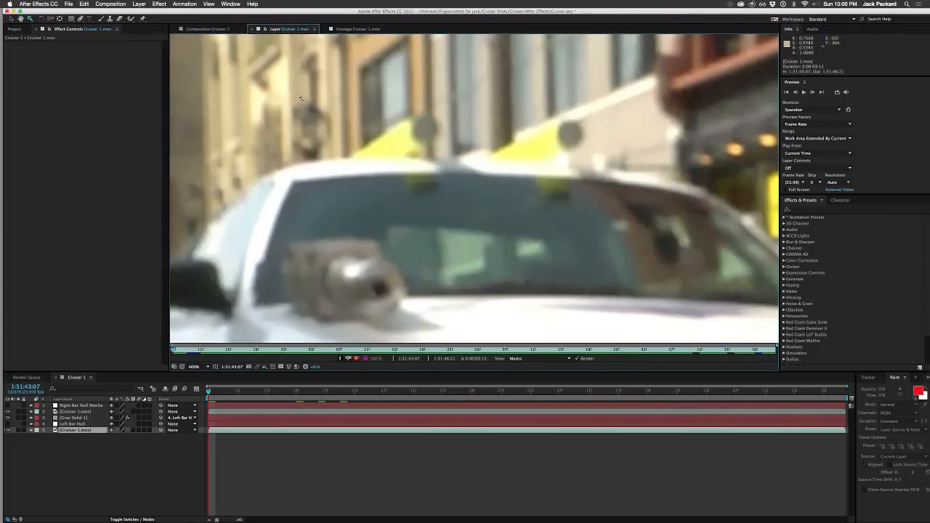
pyautogui.press('v')
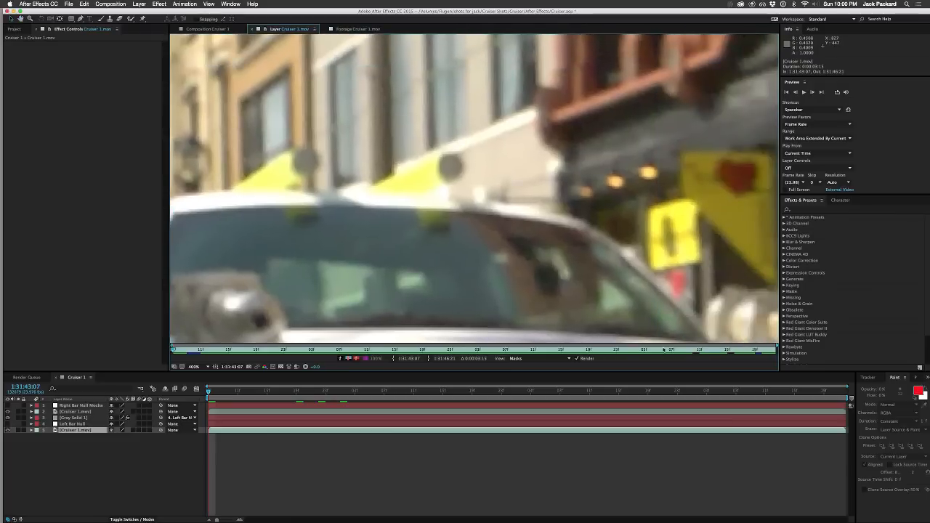
pyautogui.click(866, 377)
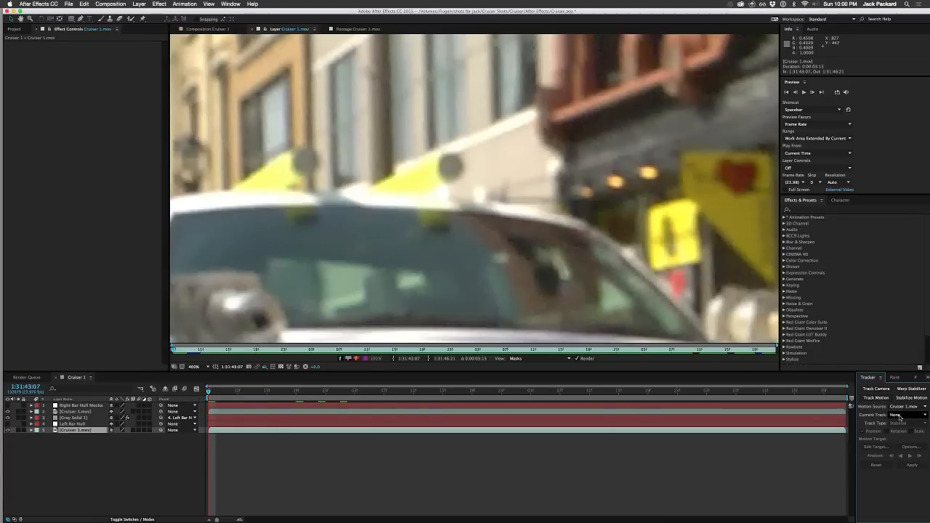
pyautogui.press(',')
pyautogui.press(',')
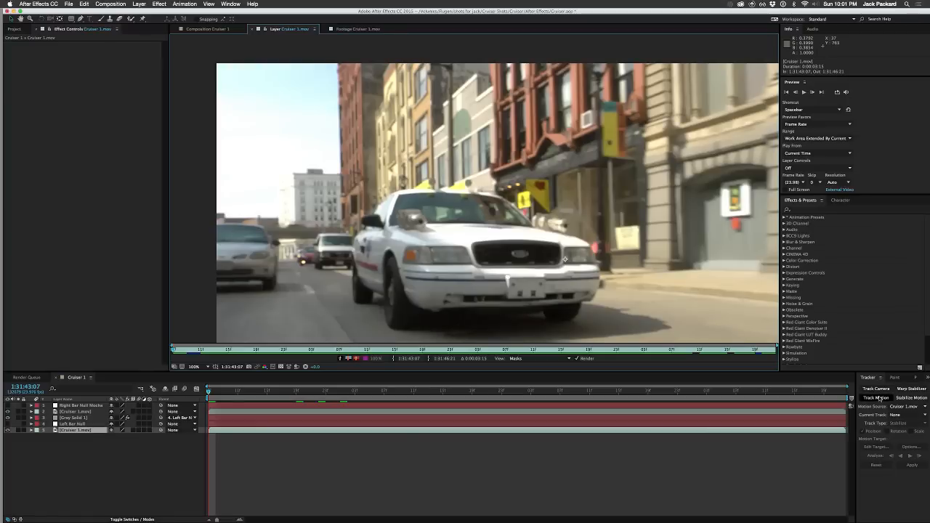
# Step: Add another null object named Right Bar Null AE and place it directly below Right Bar Null Mocha
pyautogui.rightClick(154, 453)
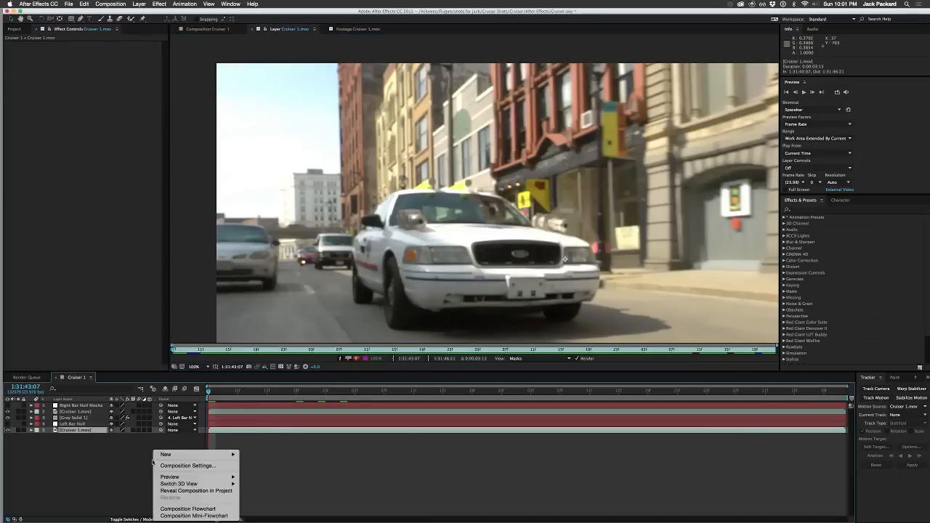
pyautogui.moveTo(211, 454)
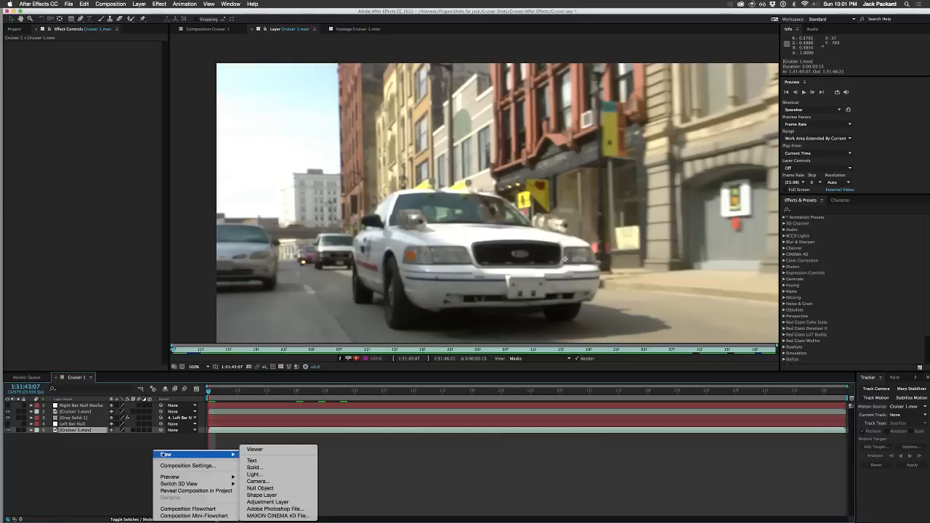
pyautogui.click(262, 488)
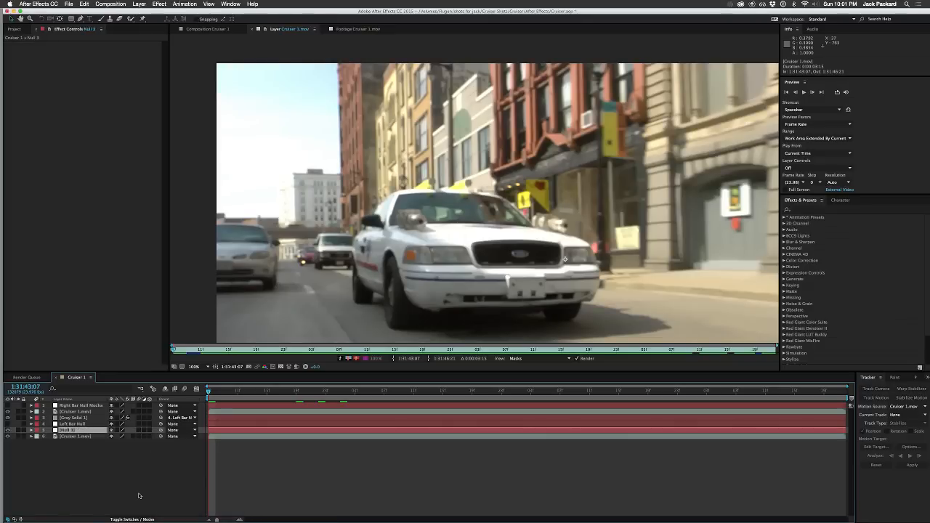
pyautogui.press('Return')
pyautogui.write('Right Bar')
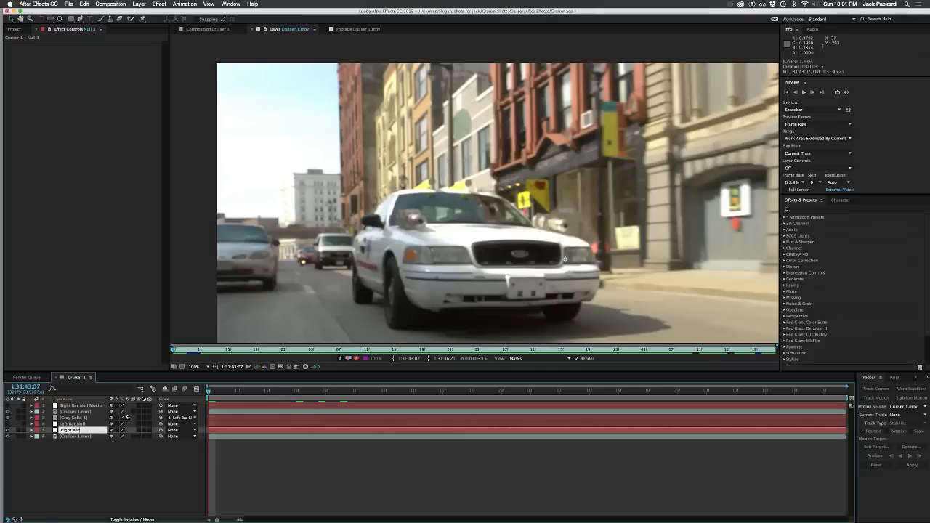
pyautogui.write(' Null All')
pyautogui.press('Return')
pyautogui.moveTo(67, 431); pyautogui.dragTo(71, 413)
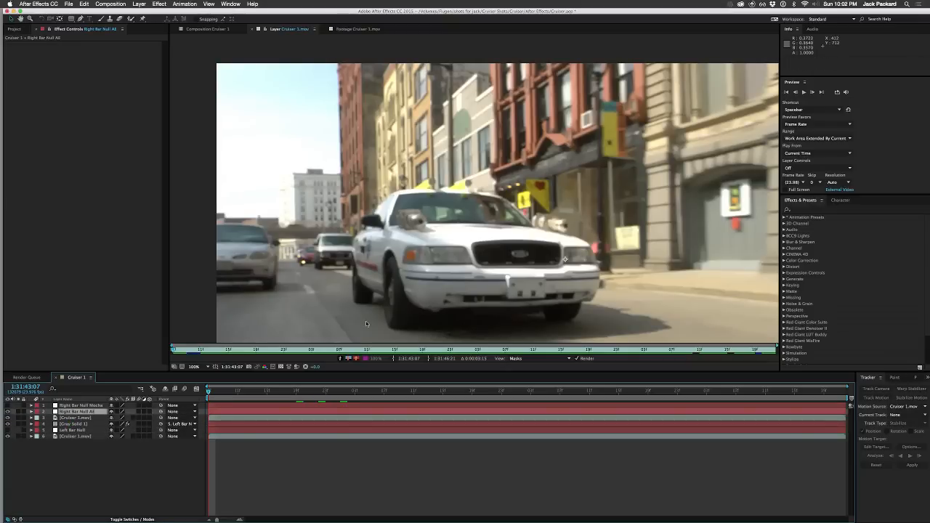
# Step: Start a motion track on the lowest Cruiser 1.mov layer and place Track Point 1 on the right bar's grey round end
pyautogui.click(252, 94)
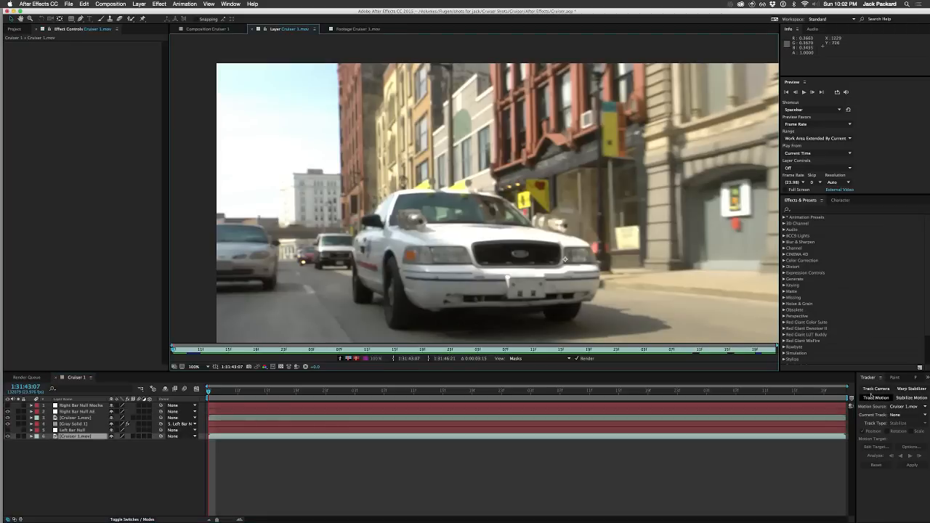
pyautogui.click(875, 397)
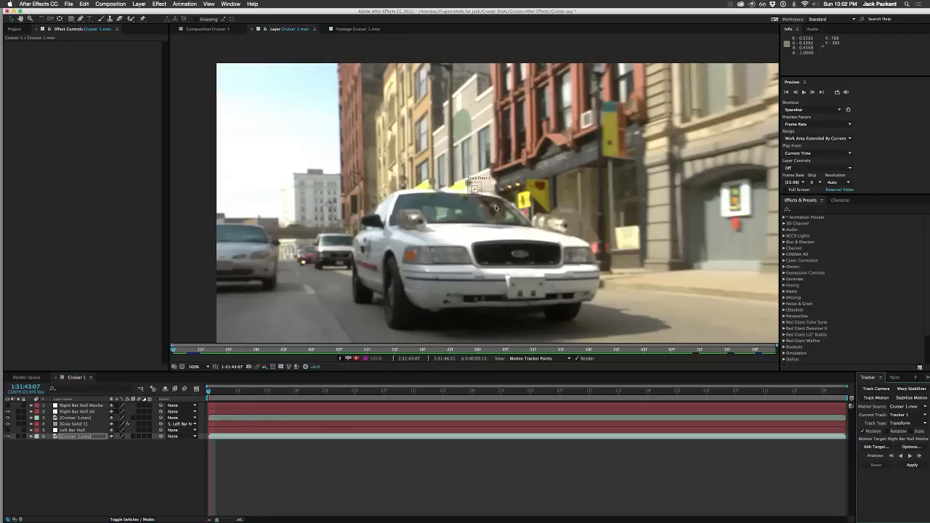
pyautogui.scroll(4, 500, 216)
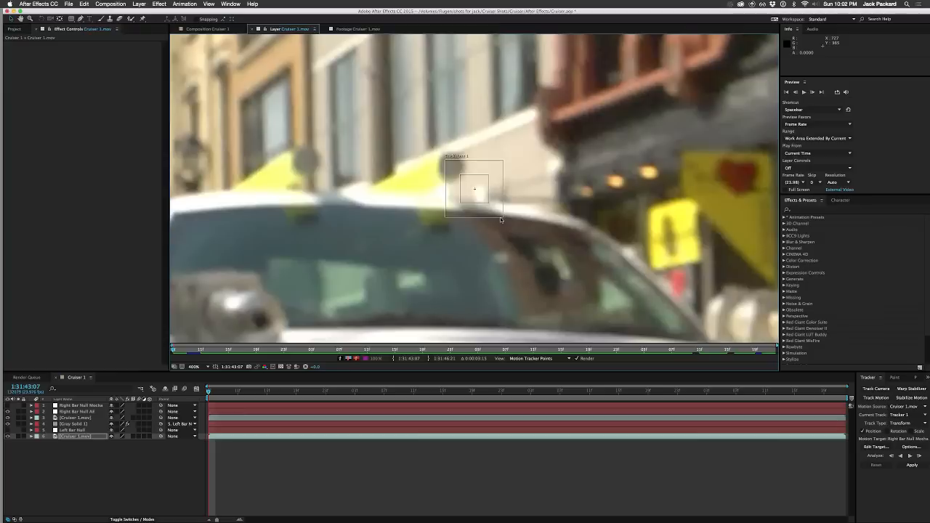
pyautogui.scroll(1, 500, 218)
pyautogui.moveTo(469, 199); pyautogui.dragTo(423, 155)
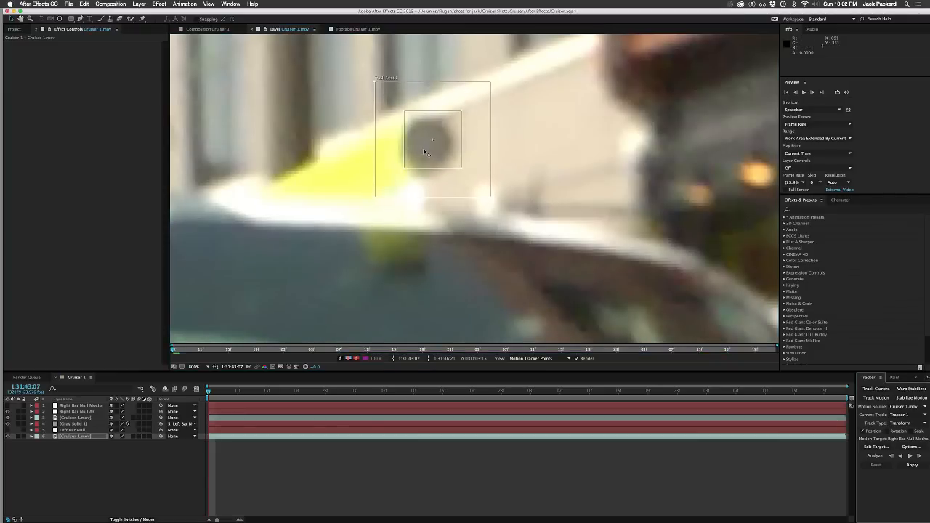
# Step: Fit Track Point 1's feature and search regions around the right bar's round end, checking its movement between the first two frames
pyautogui.moveTo(405, 170); pyautogui.dragTo(365, 202)
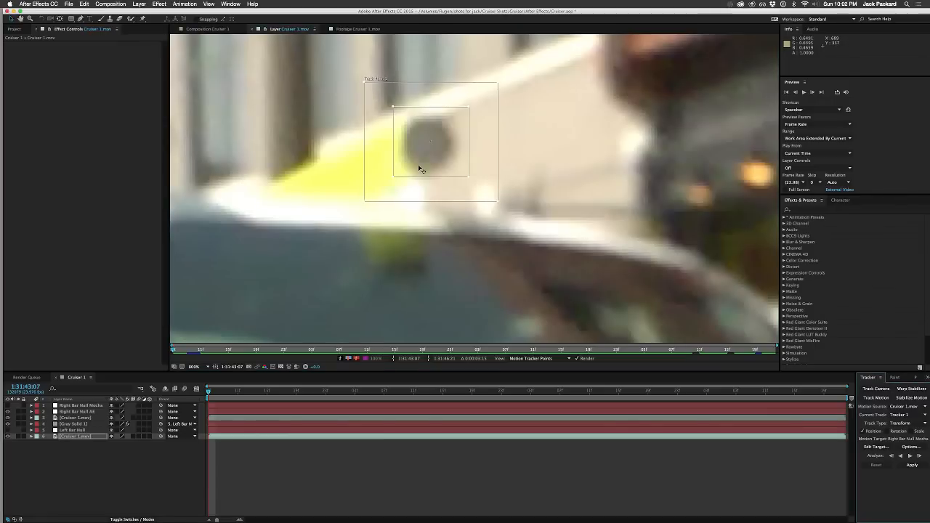
pyautogui.moveTo(420, 170); pyautogui.dragTo(354, 209)
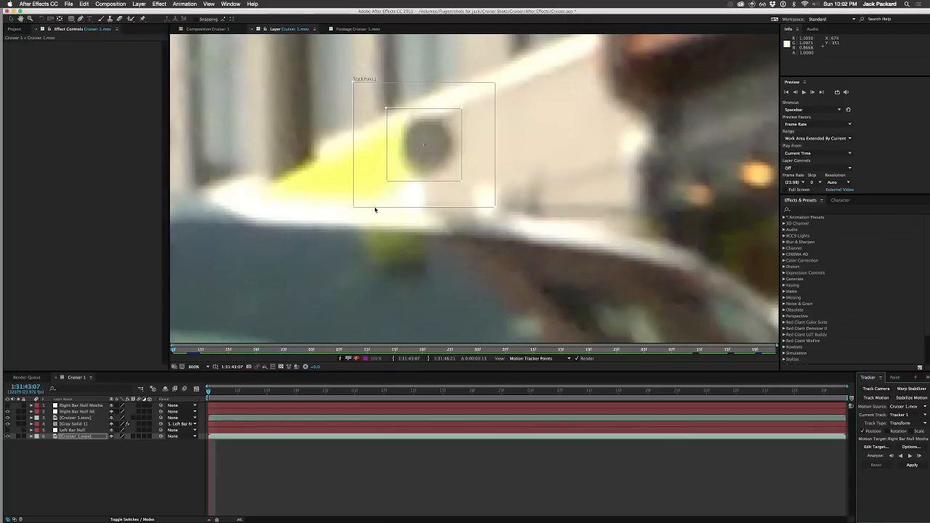
pyautogui.press(',')
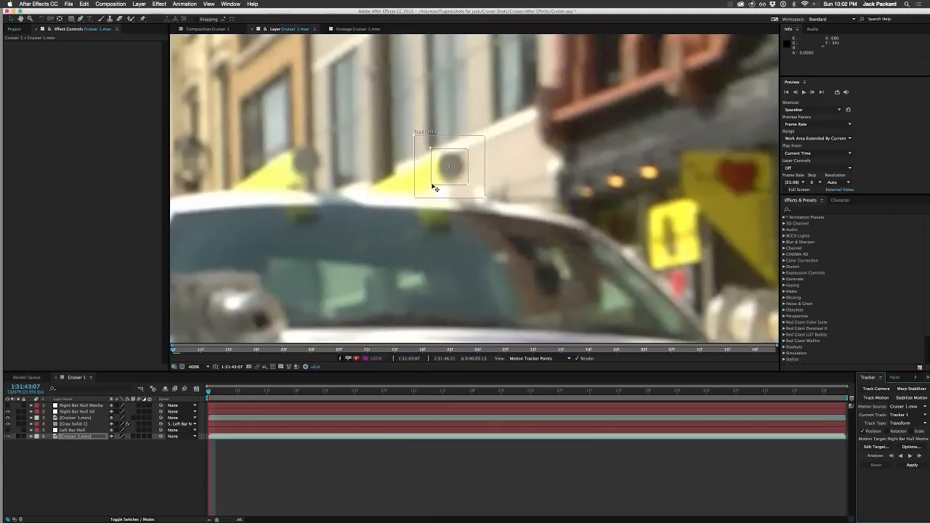
pyautogui.moveTo(431, 187); pyautogui.dragTo(433, 185)
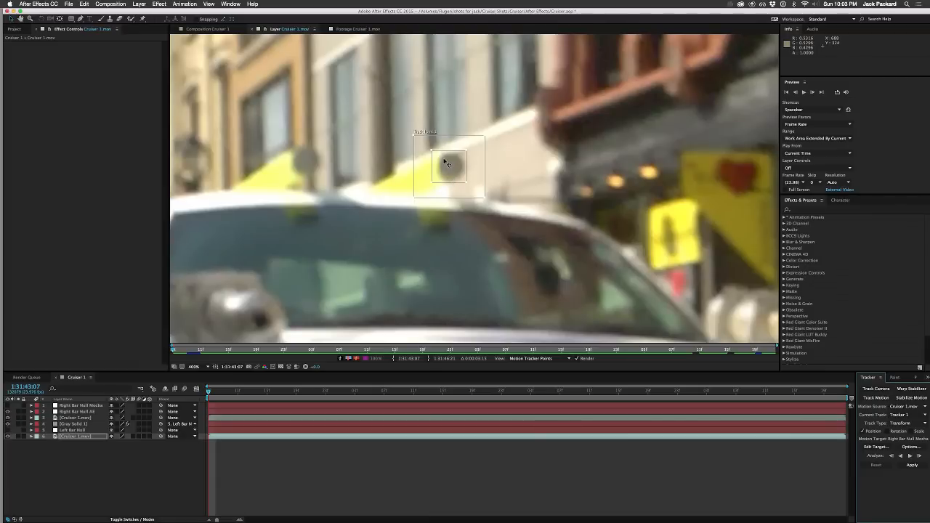
pyautogui.press('pagedown')
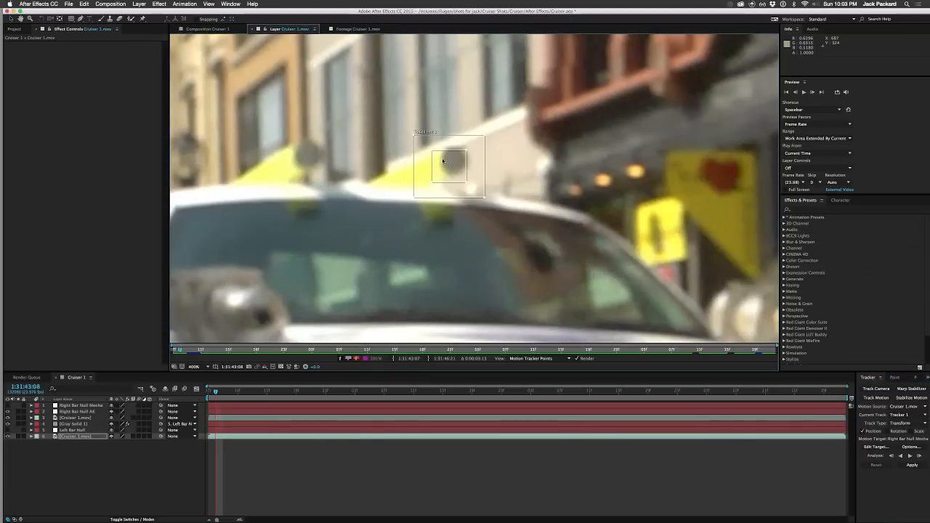
pyautogui.press('pageup')
pyautogui.press('pagedown')
pyautogui.press('pageup')
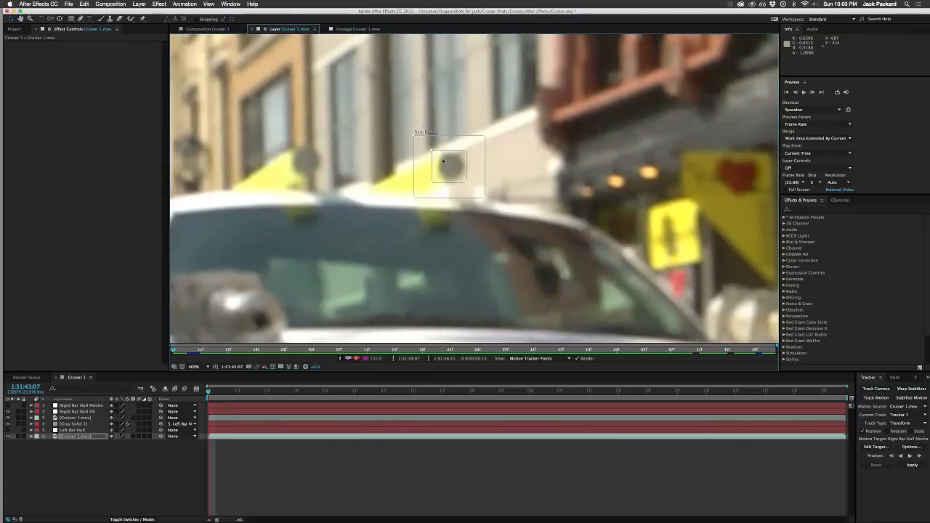
# Step: Analyze Track Point 1 forward from the first frame through the end of the Cruiser 1.mov layer
pyautogui.press('pagedown')
pyautogui.press('pageup')
pyautogui.click(910, 457)
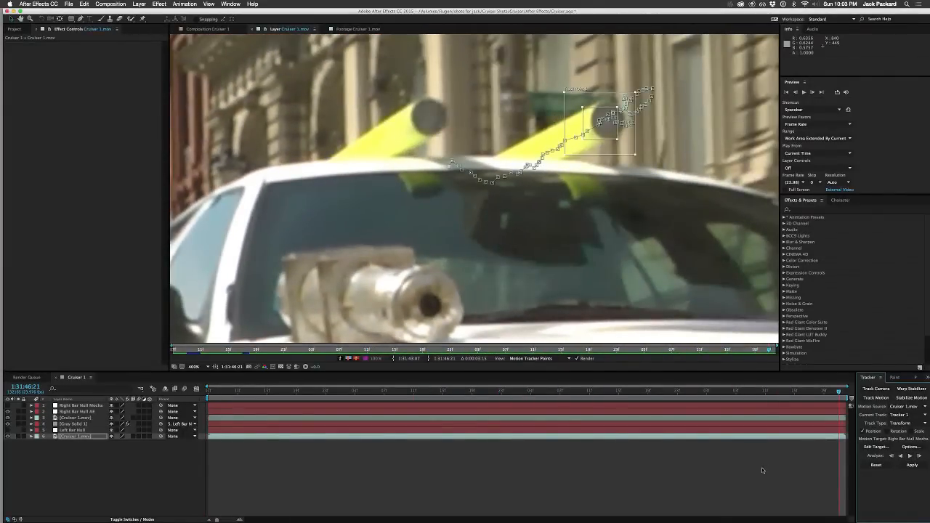
# Step: Scrub the tracked Cruiser 1.mov layer back to its first frame, checking how the track point follows the right bar
pyautogui.press(',')
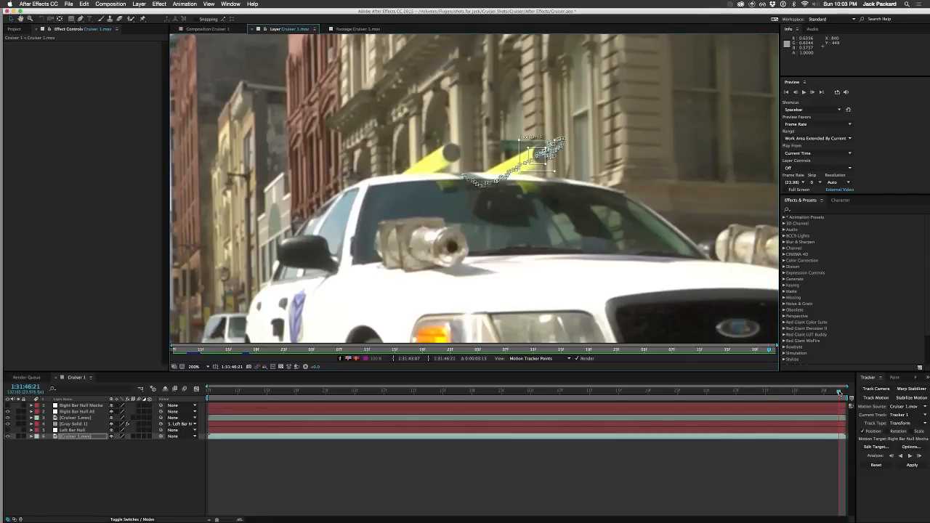
pyautogui.click(912, 465)
pyautogui.moveTo(770, 351); pyautogui.dragTo(663, 376)
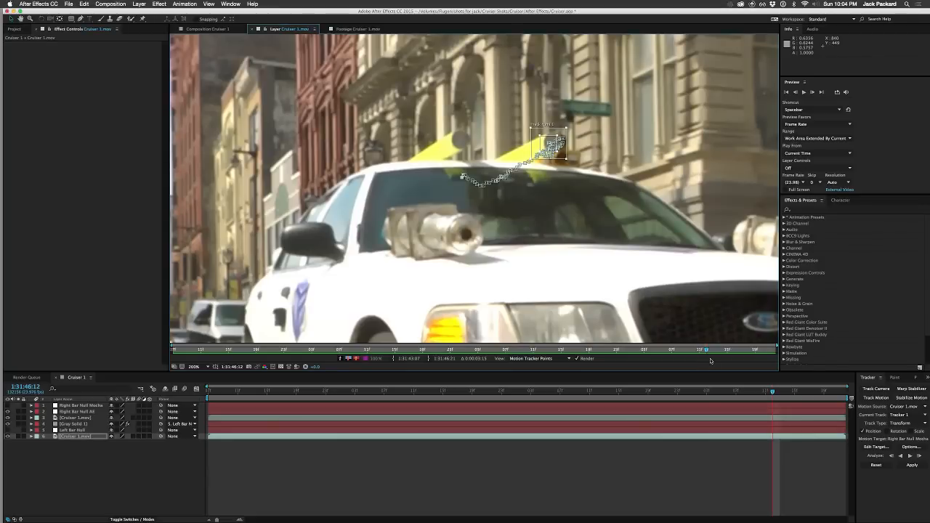
pyautogui.moveTo(708, 351); pyautogui.dragTo(173, 352)
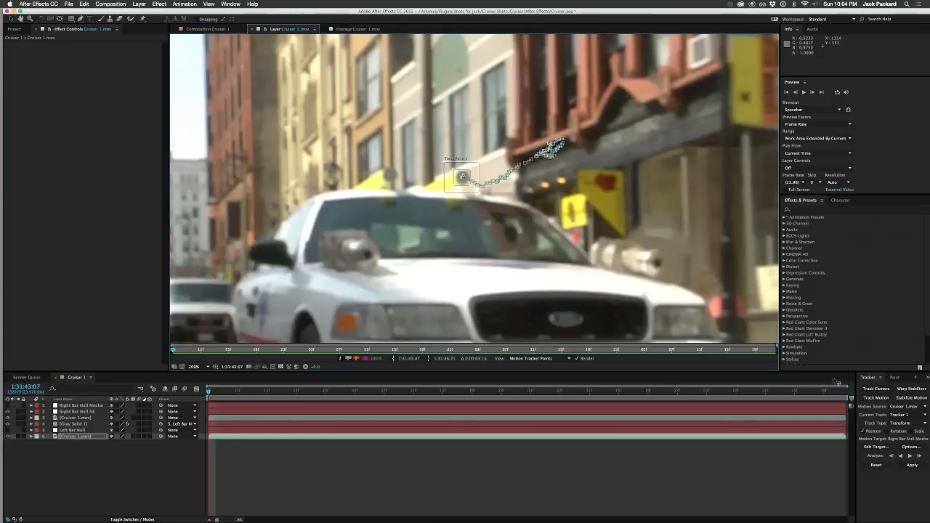
# Step: Set the motion target to Right Bar Null AE and apply Tracker 1's motion in the X and Y dimensions
pyautogui.click(875, 448)
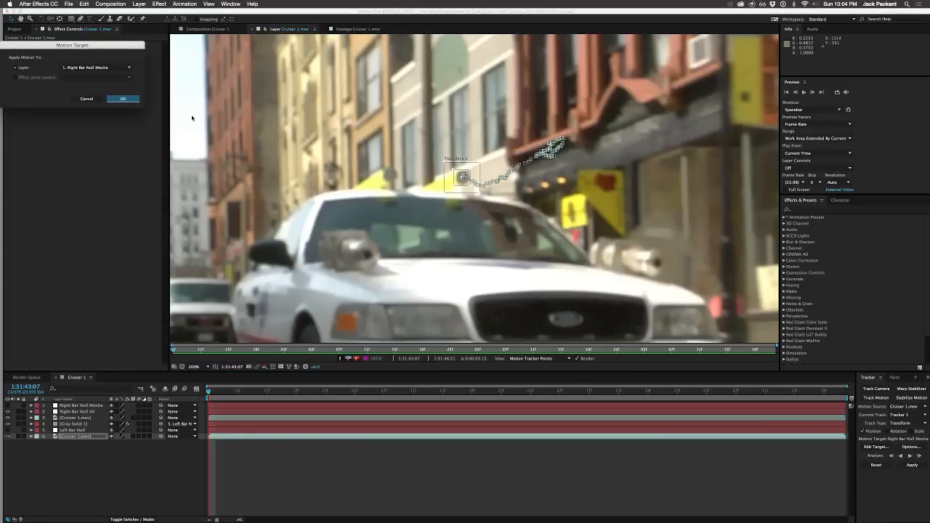
pyautogui.click(125, 69)
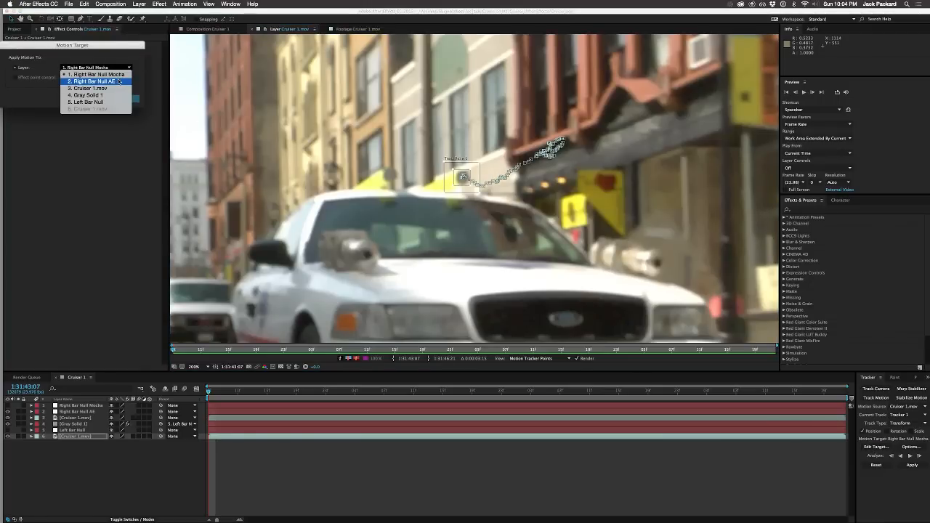
pyautogui.click(119, 81)
pyautogui.click(123, 99)
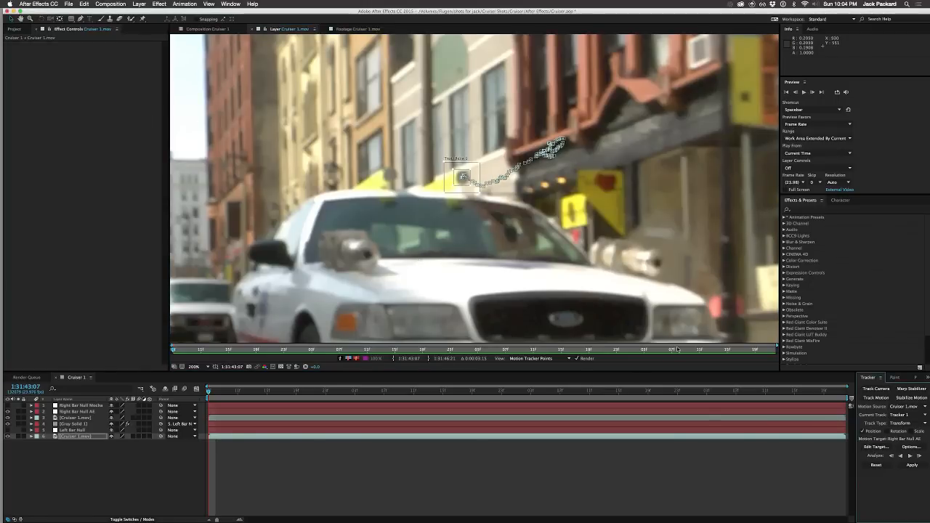
pyautogui.click(910, 465)
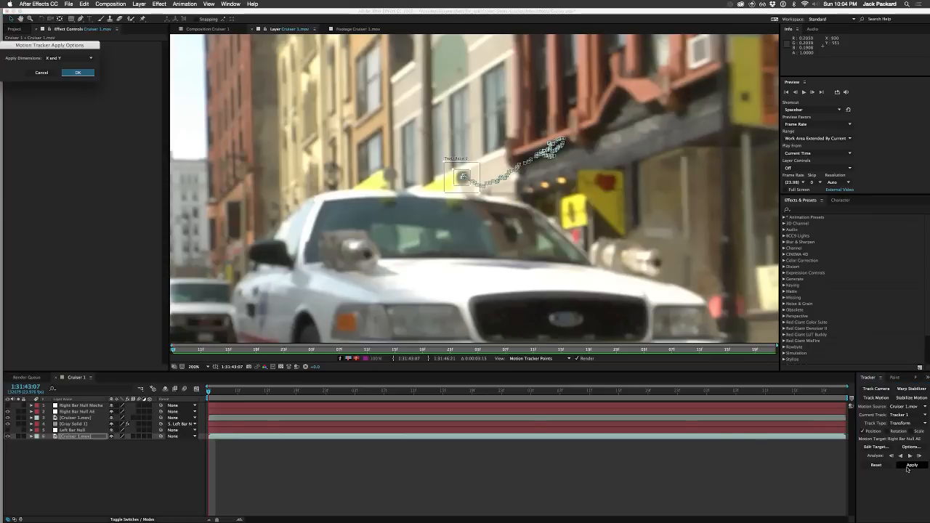
pyautogui.click(78, 72)
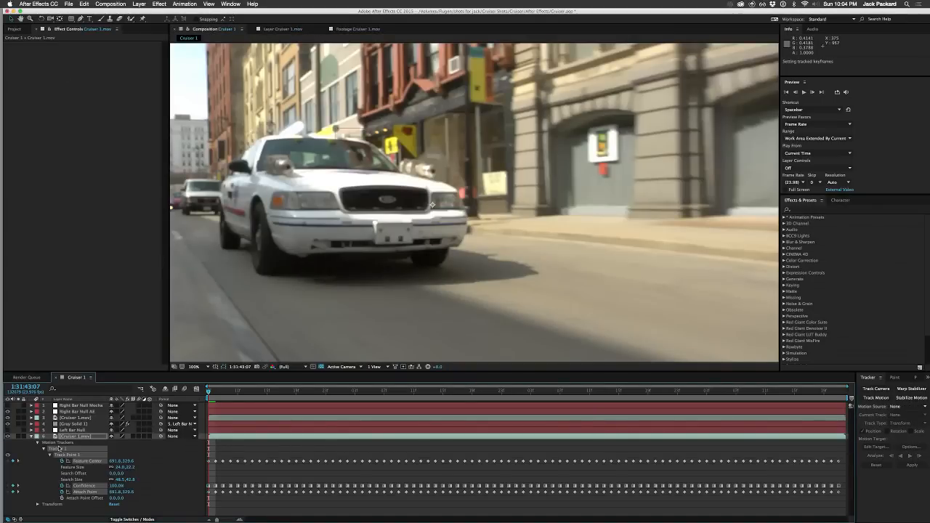
# Step: Clear the tracker property selection and collapse the lowest Cruiser 1.mov layer in the timeline
pyautogui.click(58, 442)
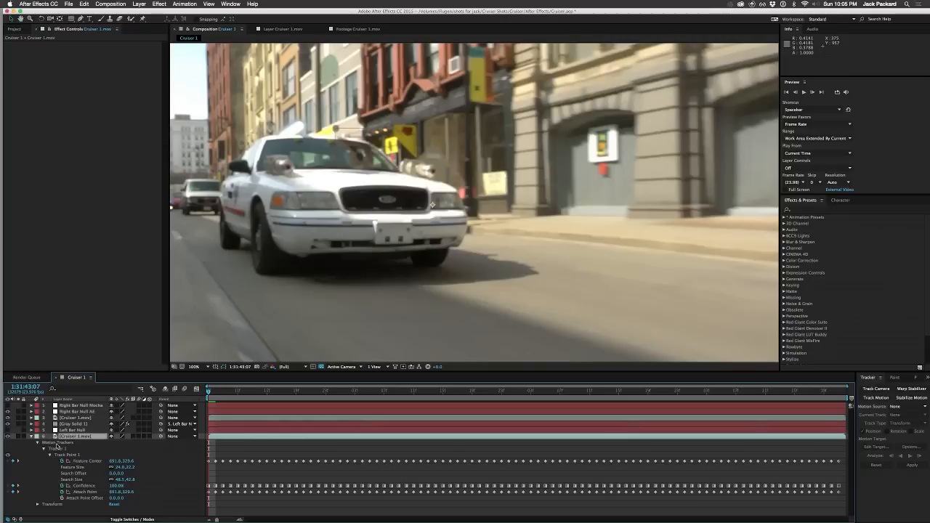
pyautogui.press('Delete')
pyautogui.click(31, 436)
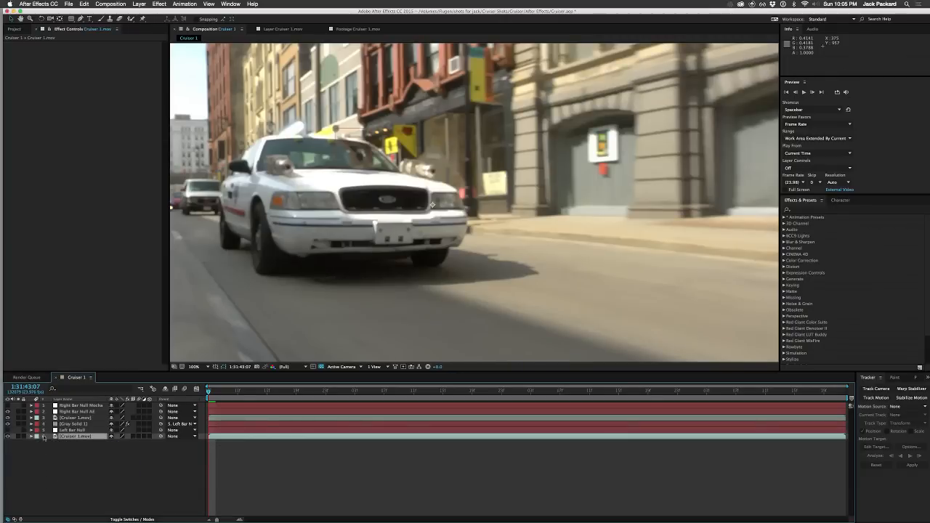
# Step: Scrub and play the early part of the Cruiser 1 composition to check the tracking, and return to the first frame
pyautogui.moveTo(218, 393); pyautogui.dragTo(325, 393)
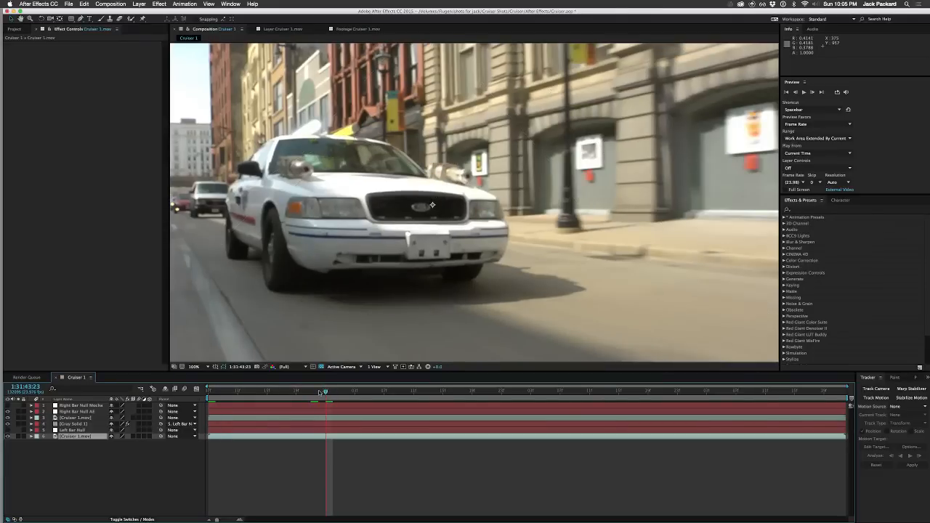
pyautogui.press('space')
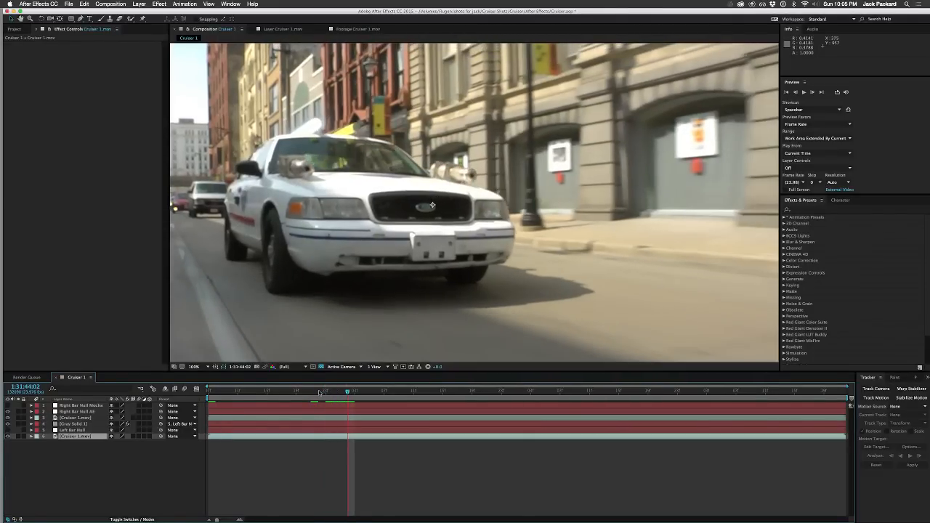
pyautogui.press('pageup')
pyautogui.press('pageup')
pyautogui.press('pageup')
pyautogui.press('pageup')
pyautogui.press('pageup')
pyautogui.press('pageup')
pyautogui.press('pageup')
pyautogui.press('pageup')
pyautogui.press('pageup')
pyautogui.press('pageup')
pyautogui.press('pageup')
pyautogui.press('pageup')
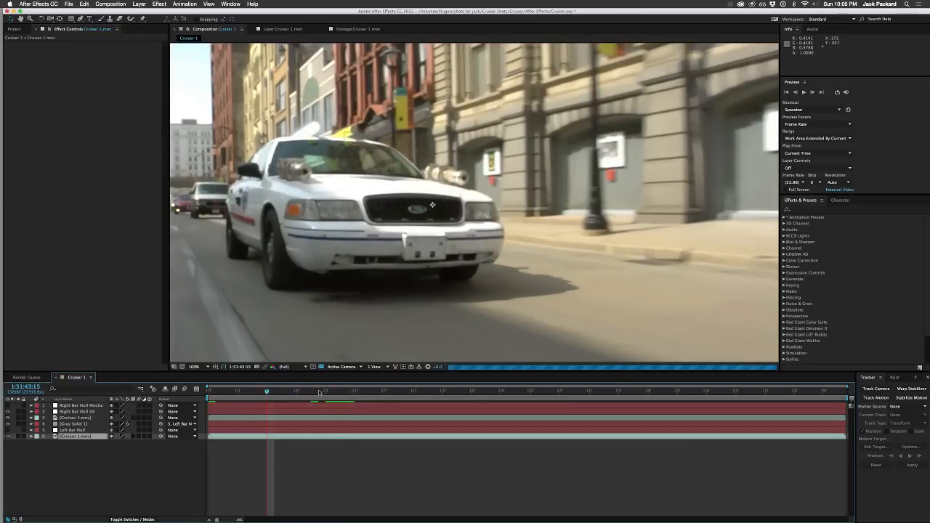
pyautogui.press('pageup')
pyautogui.press('pageup')
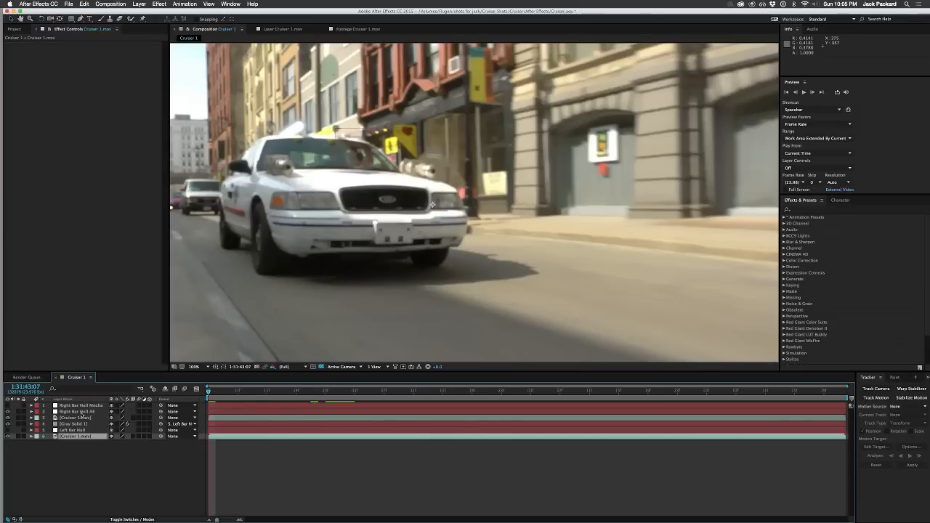
# Step: Duplicate the Gray Solid 1 layer and shift the copy about 99 px to the right, over the cruiser's right roof bar
pyautogui.click(79, 425)
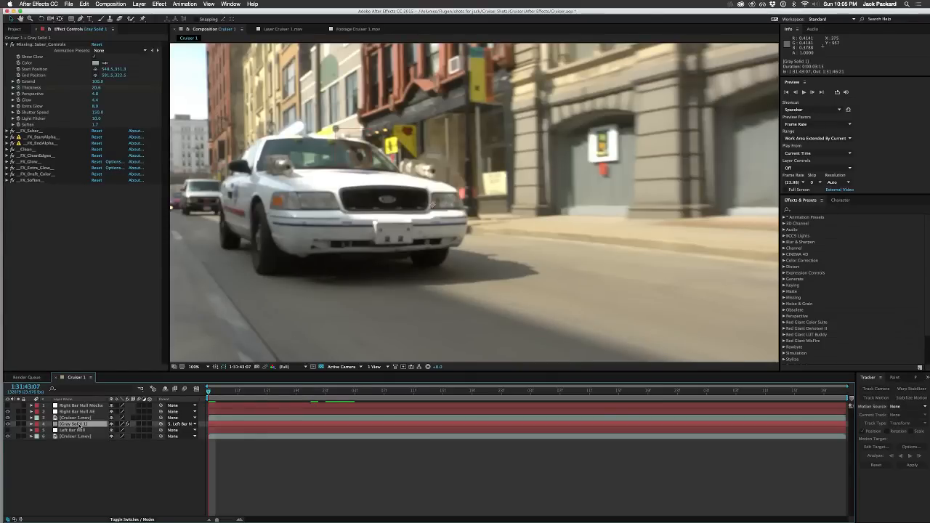
pyautogui.press('super+d')
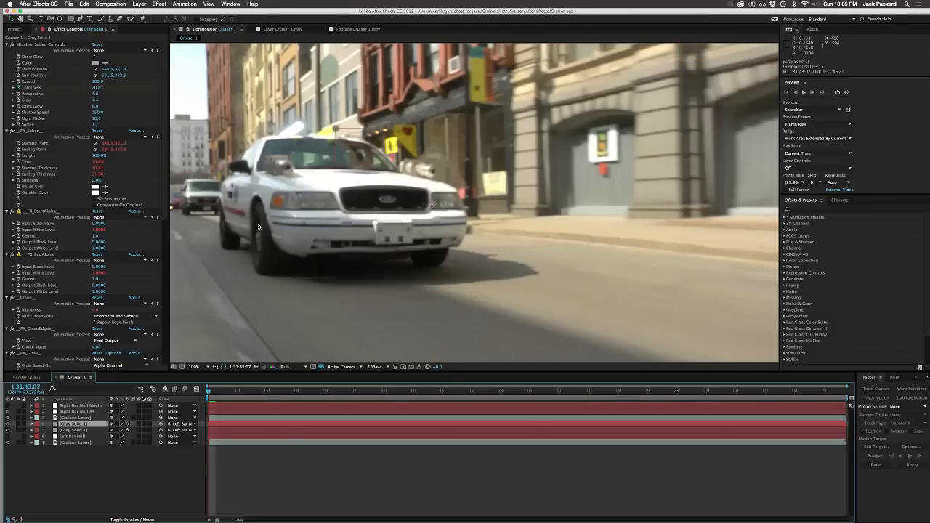
pyautogui.moveTo(291, 136); pyautogui.dragTo(302, 137)
pyautogui.moveTo(306, 136)
pyautogui.mouseDown()
pyautogui.moveTo(325, 136)
pyautogui.moveTo(318, 137)
pyautogui.mouseUp()
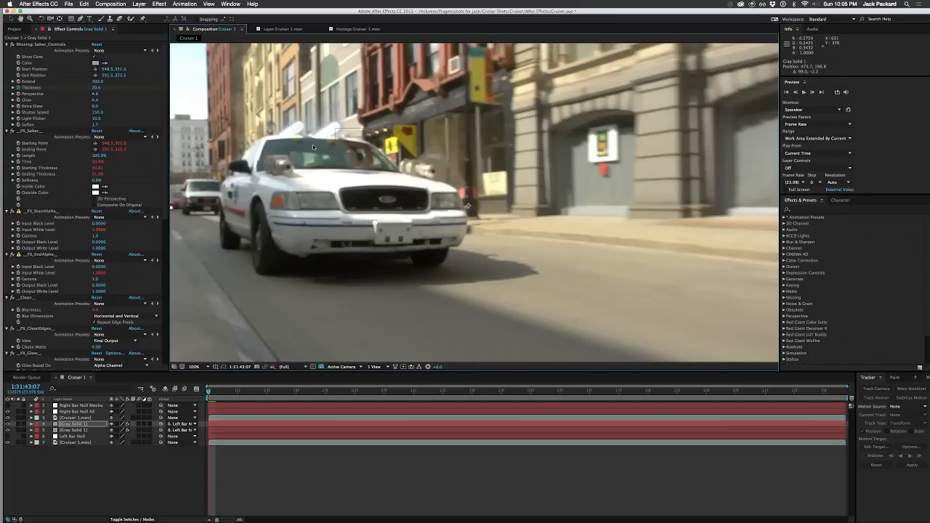
# Step: Lengthen the duplicated saber over the right bar by moving its Start Position to 539.0, 350.8, and deselect the layer
pyautogui.press('.')
pyautogui.press('.')
pyautogui.press('space')
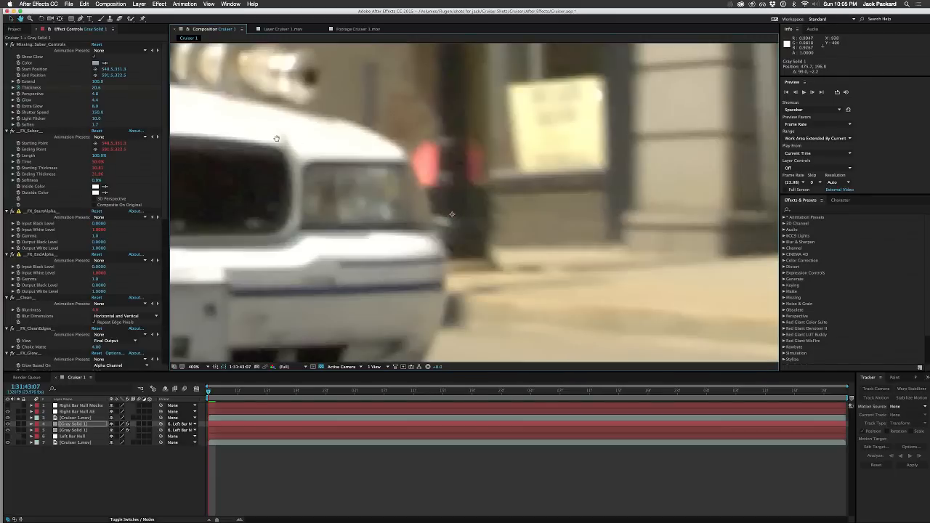
pyautogui.moveTo(280, 133); pyautogui.dragTo(666, 290)
pyautogui.moveTo(383, 165); pyautogui.dragTo(482, 221)
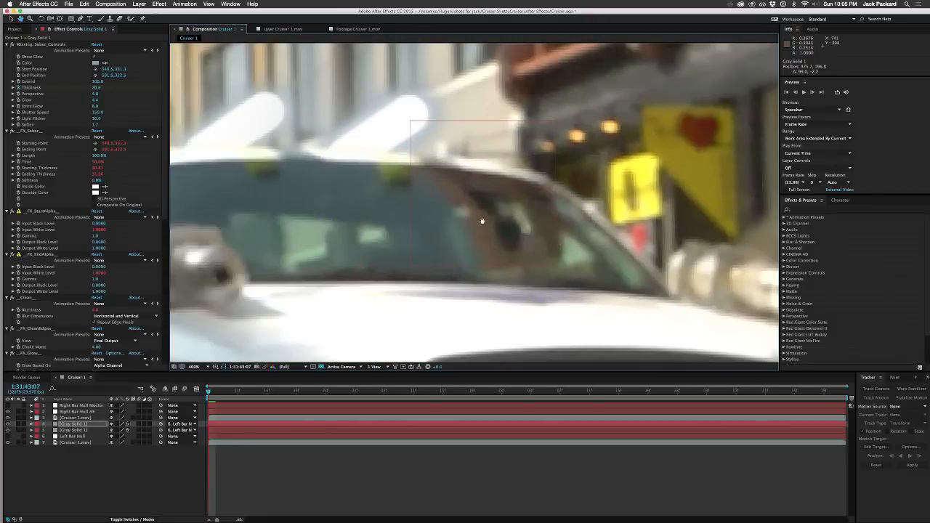
pyautogui.click(35, 45)
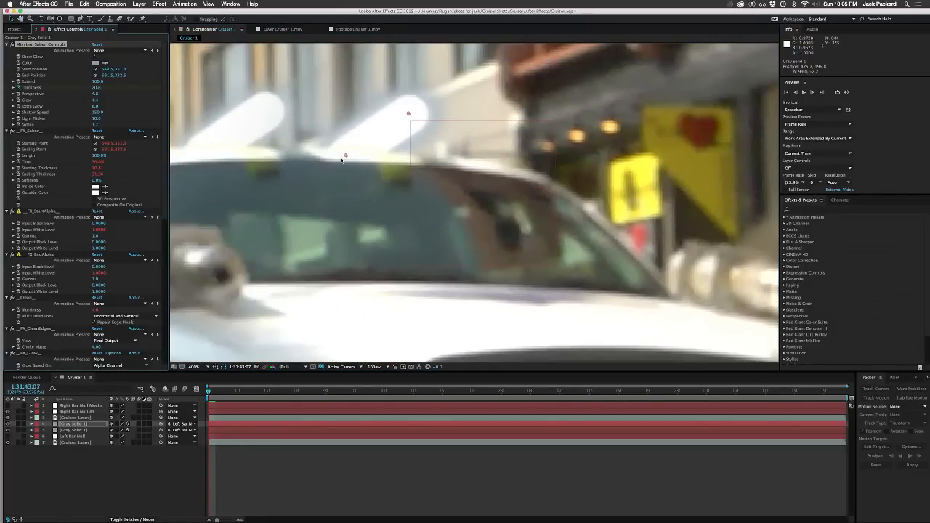
pyautogui.moveTo(346, 154); pyautogui.dragTo(331, 156)
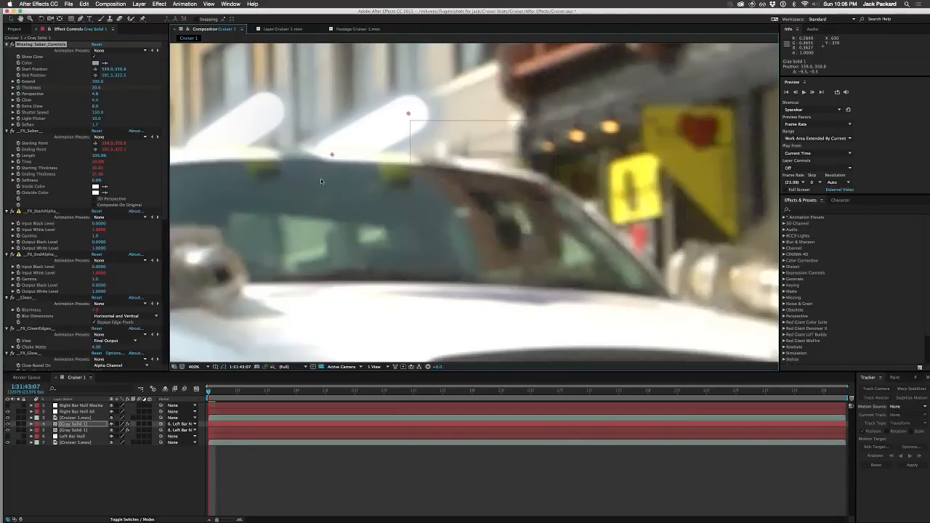
pyautogui.press(',')
pyautogui.press(',')
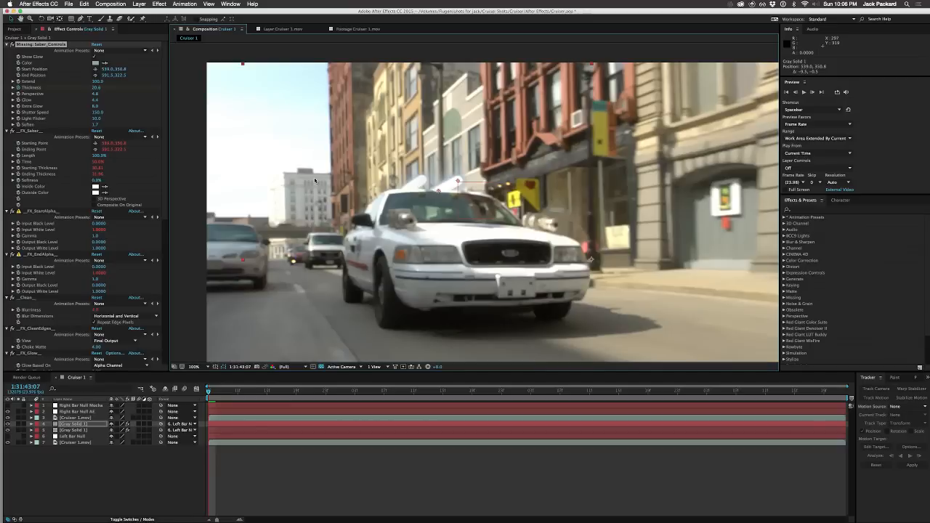
pyautogui.click(145, 484)
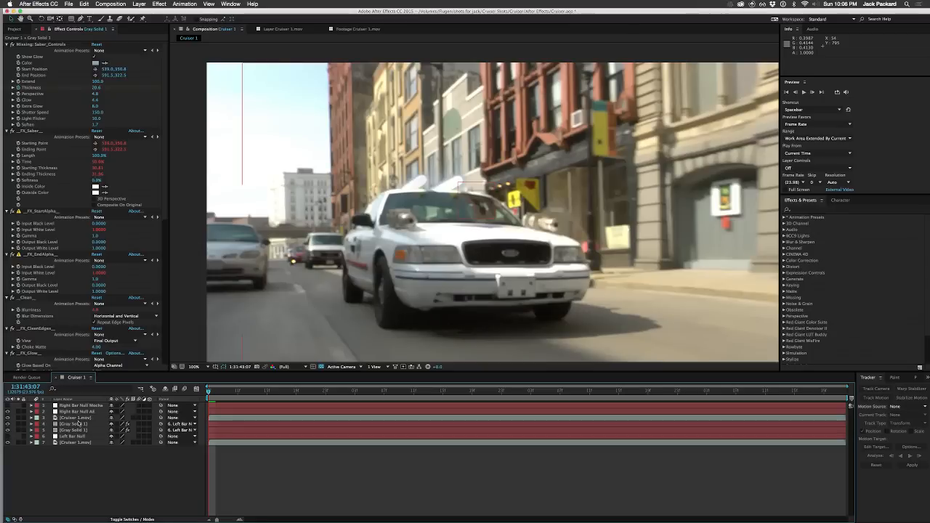
# Step: Parent the upper Gray Solid 1 layer to Right Bar Null AE and play the composition to check the right saber's tracking
pyautogui.click(76, 424)
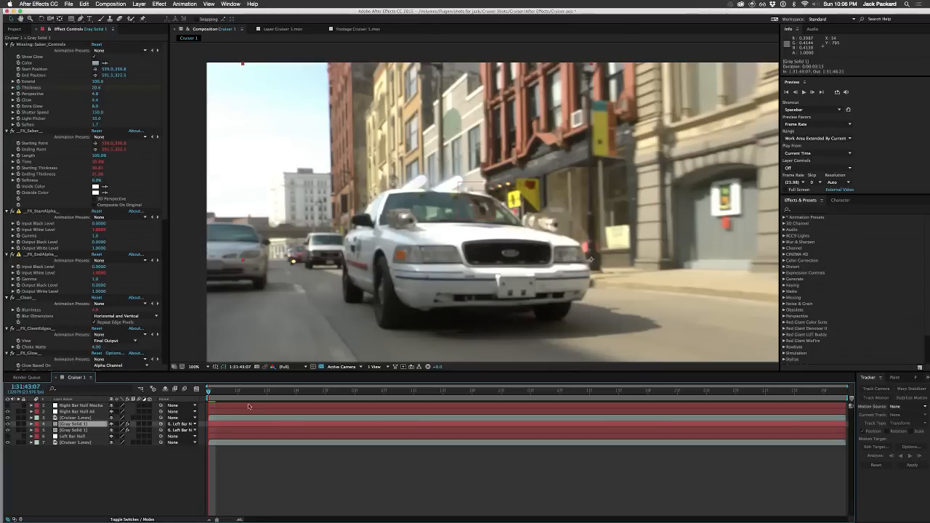
pyautogui.click(182, 424)
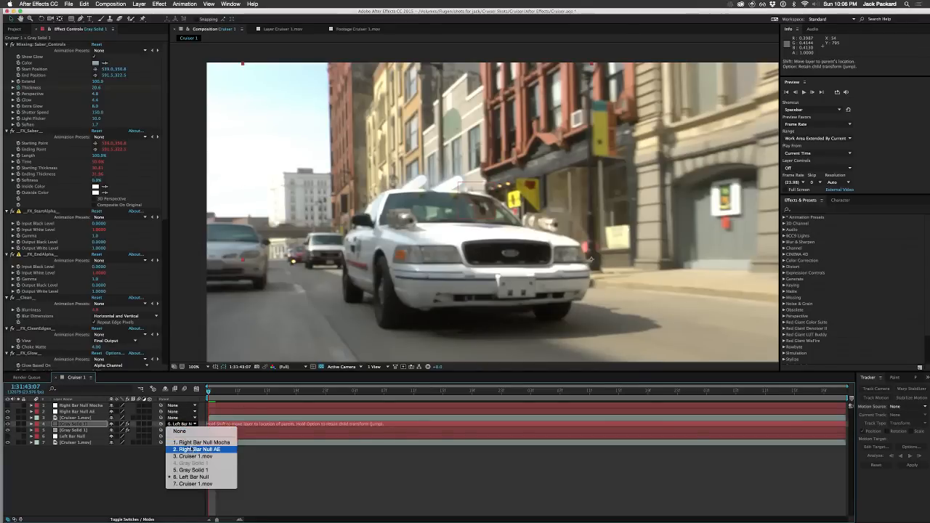
pyautogui.click(195, 449)
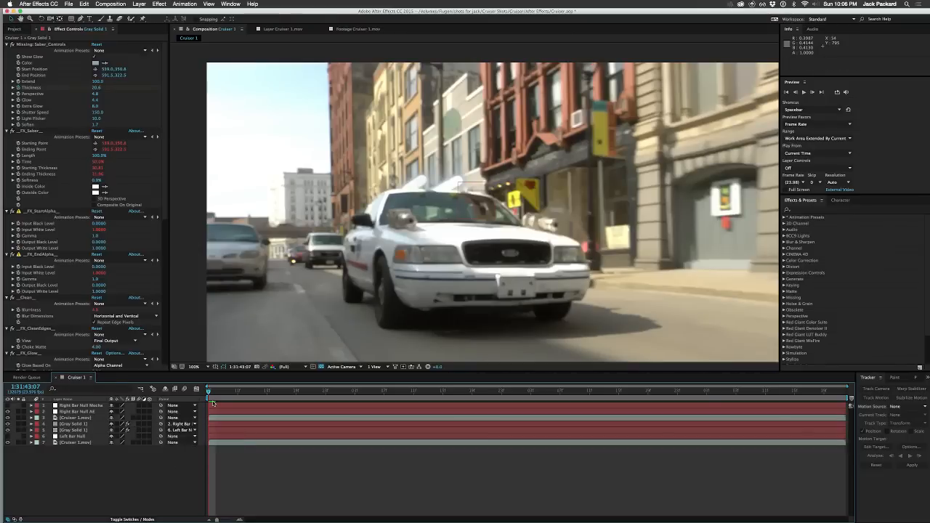
pyautogui.press('space')
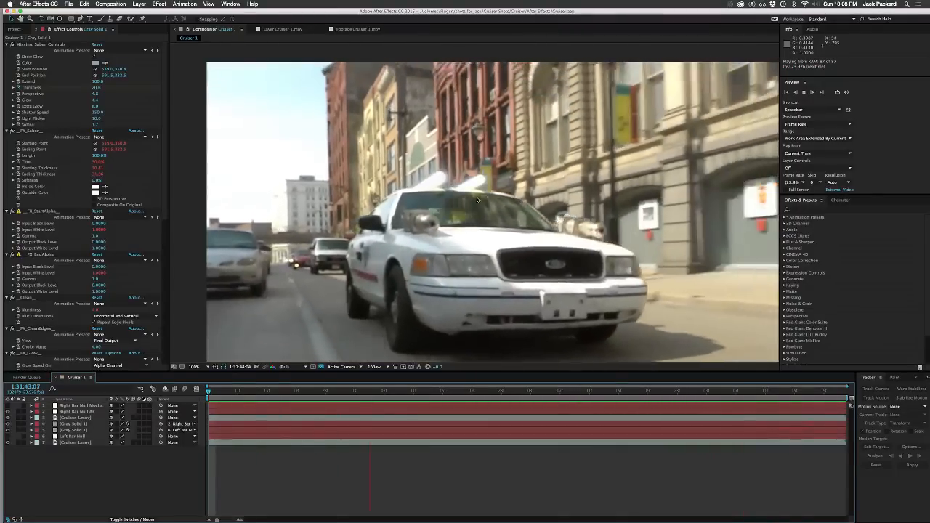
pyautogui.press('space')
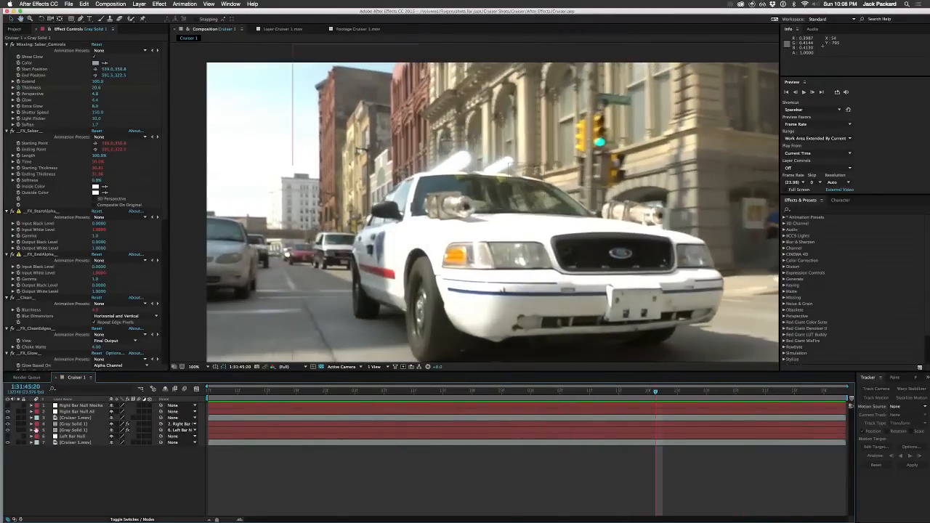
# Step: Hide both Gray Solid 1 layers and inspect the uncovered yellow roof bars up close at 1:31:45:20
pyautogui.click(8, 424)
pyautogui.click(8, 430)
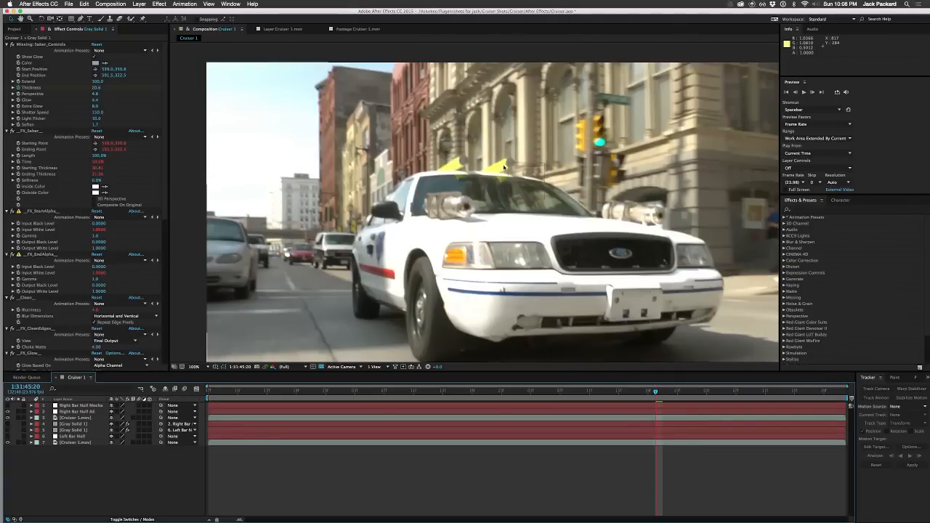
pyautogui.scroll(4, 503, 168)
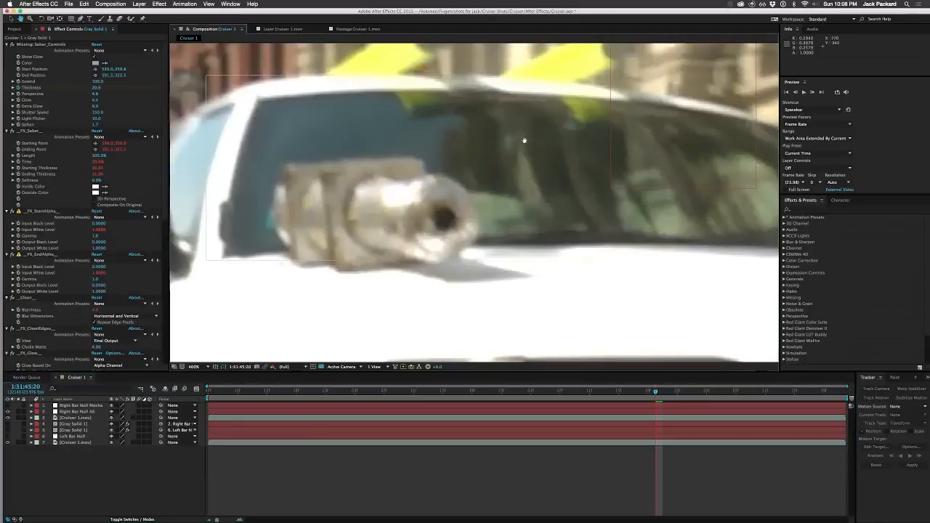
pyautogui.moveTo(523, 141); pyautogui.dragTo(490, 286)
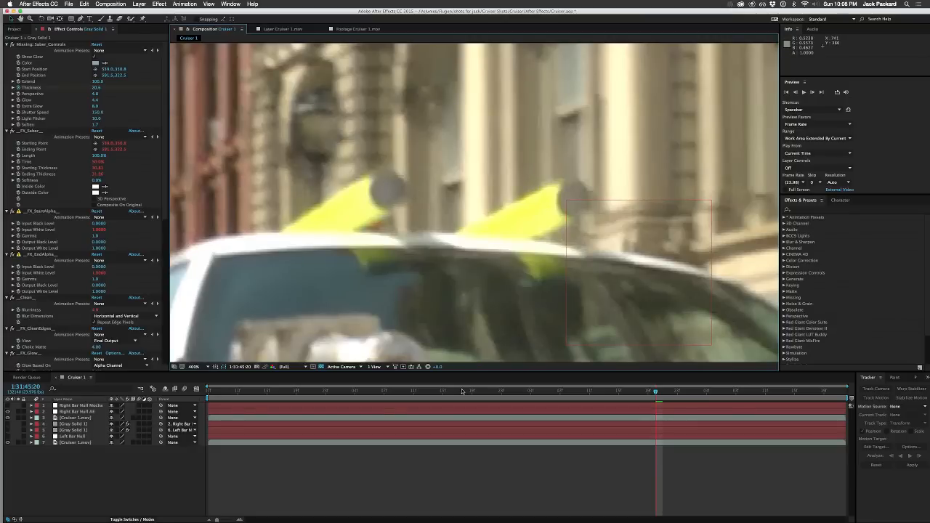
# Step: Return to the first frame, 1:31:43:07, and show both Gray Solid 1 layers again over the roof bars
pyautogui.moveTo(461, 391); pyautogui.dragTo(188, 416)
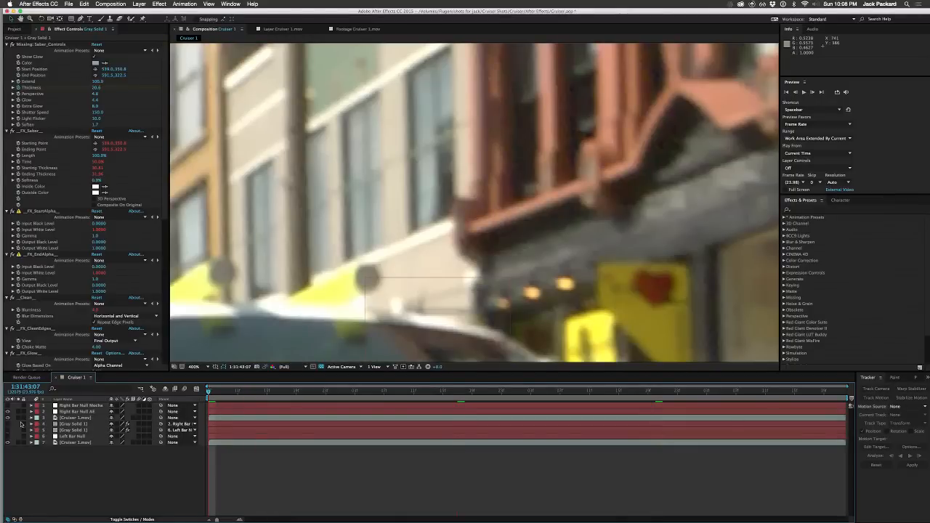
pyautogui.click(8, 424)
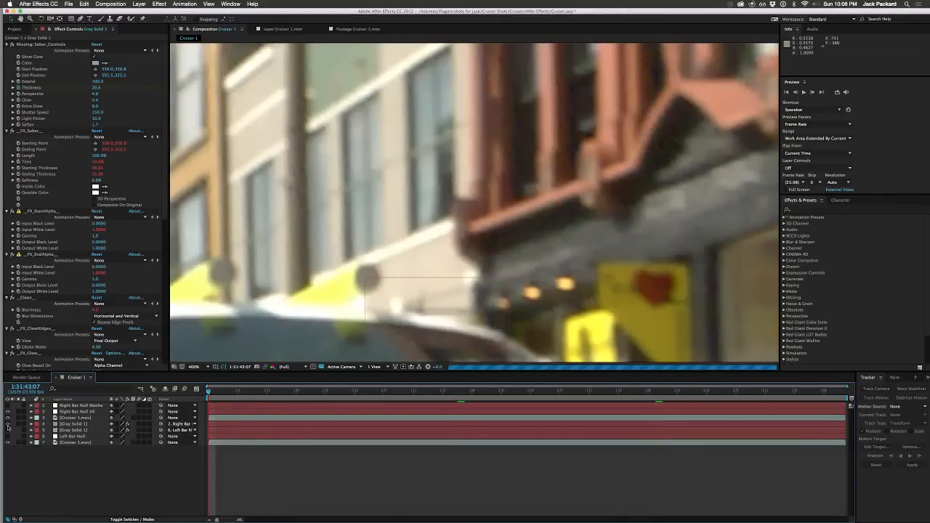
pyautogui.click(8, 430)
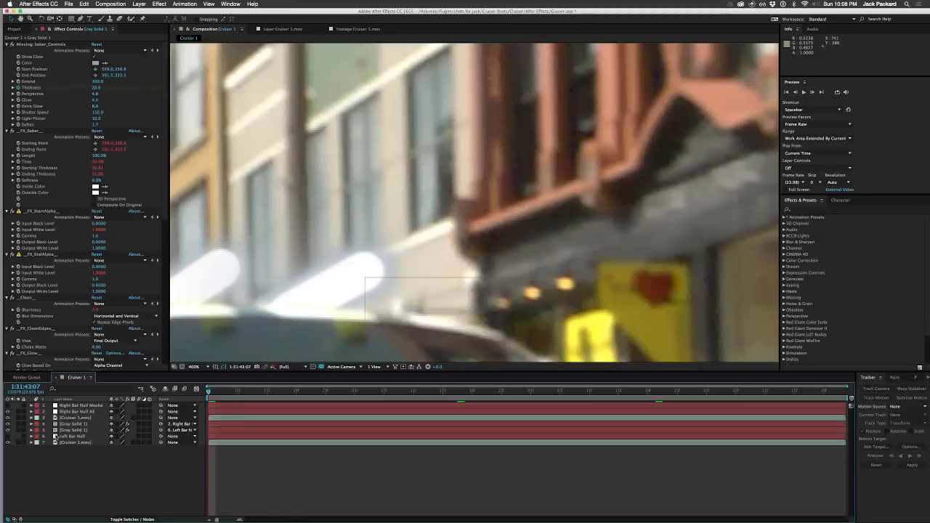
pyautogui.moveTo(228, 339); pyautogui.dragTo(406, 274)
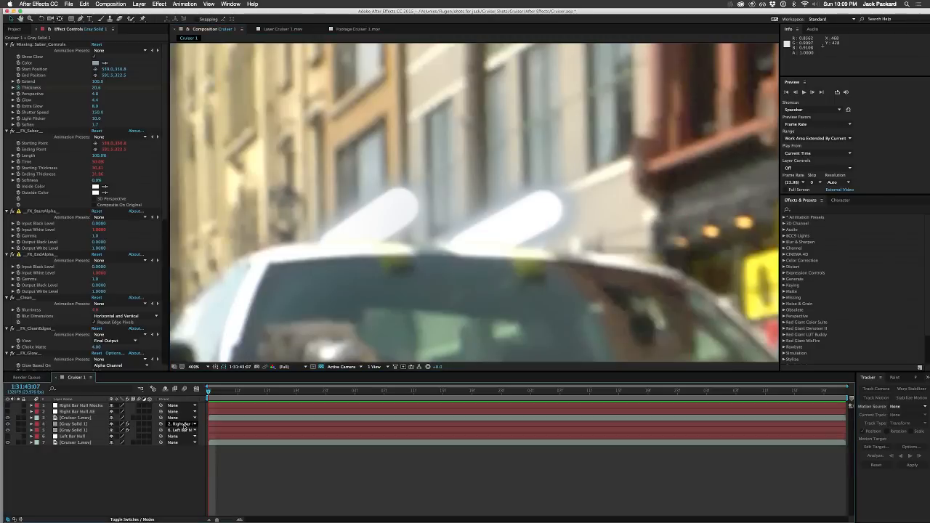
# Step: Parent the upper Gray Solid 1 layer to Right Bar Null Mocha and play the composition to check the right saber's tracking
pyautogui.click(182, 424)
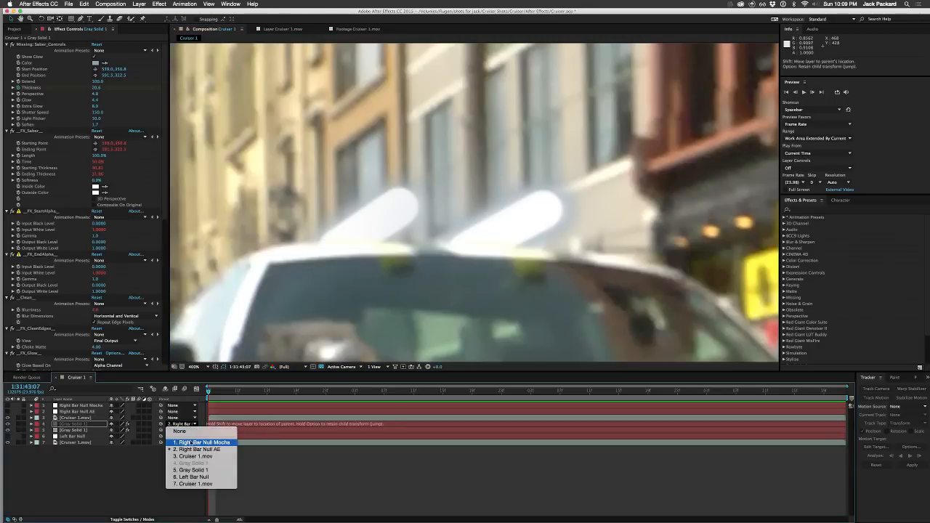
pyautogui.click(193, 443)
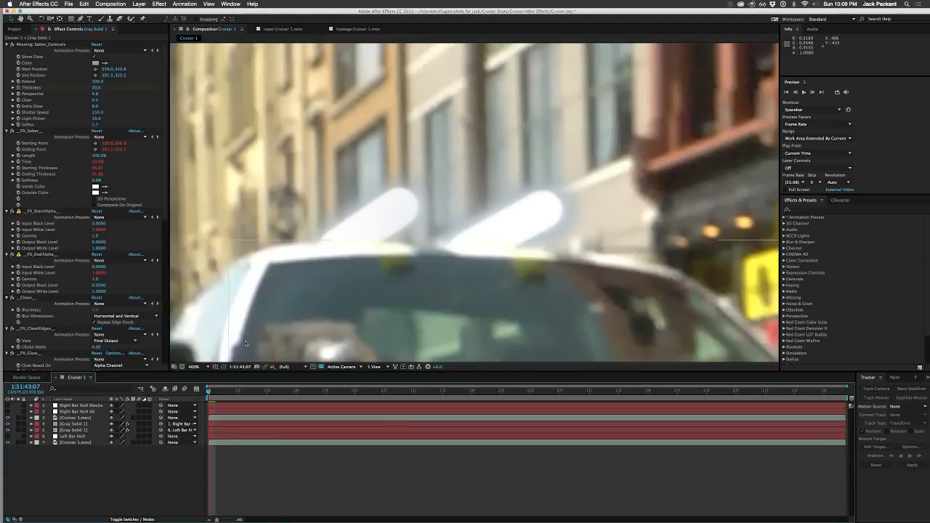
pyautogui.press(',')
pyautogui.press(',')
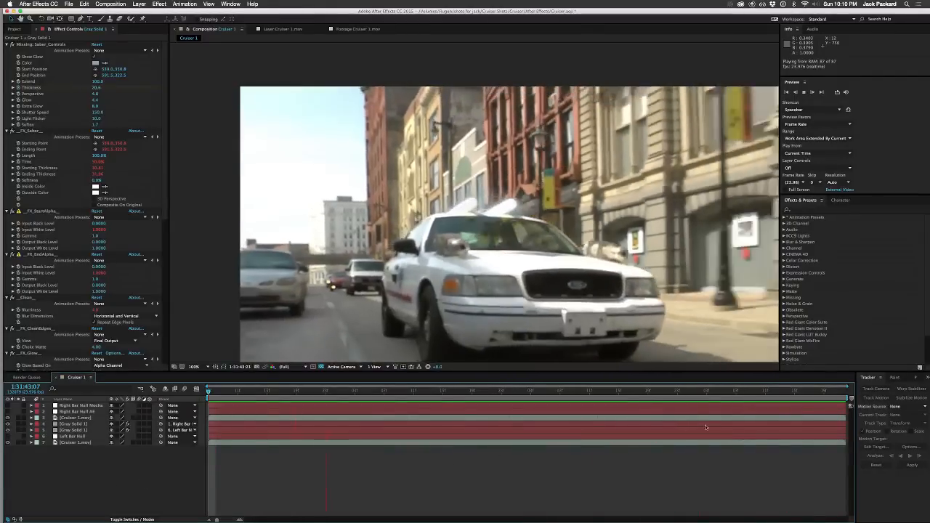
pyautogui.press('space')
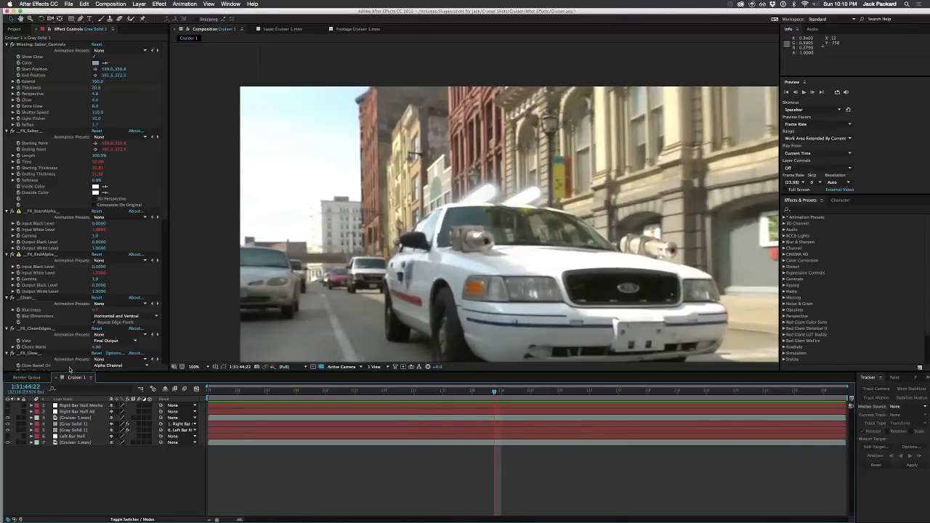
# Step: Toggle Thickness keyframing for the upper Gray Solid 1 saber at 1:31:44:22, and preview from the first frame
pyautogui.click(18, 88)
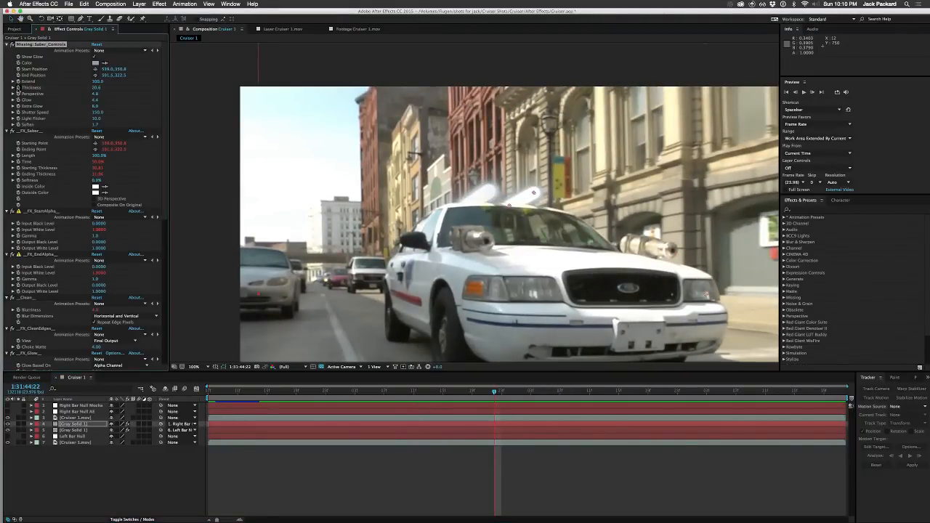
pyautogui.click(176, 509)
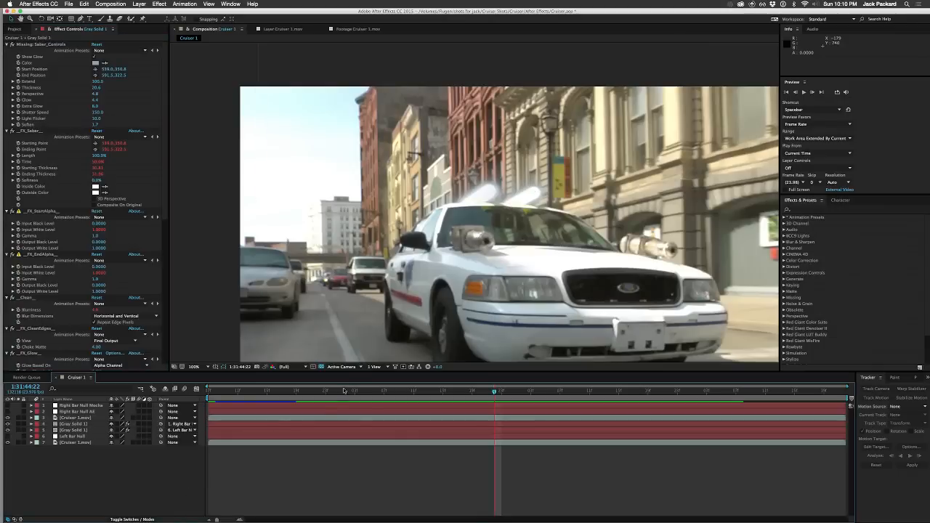
pyautogui.moveTo(326, 390); pyautogui.dragTo(208, 391)
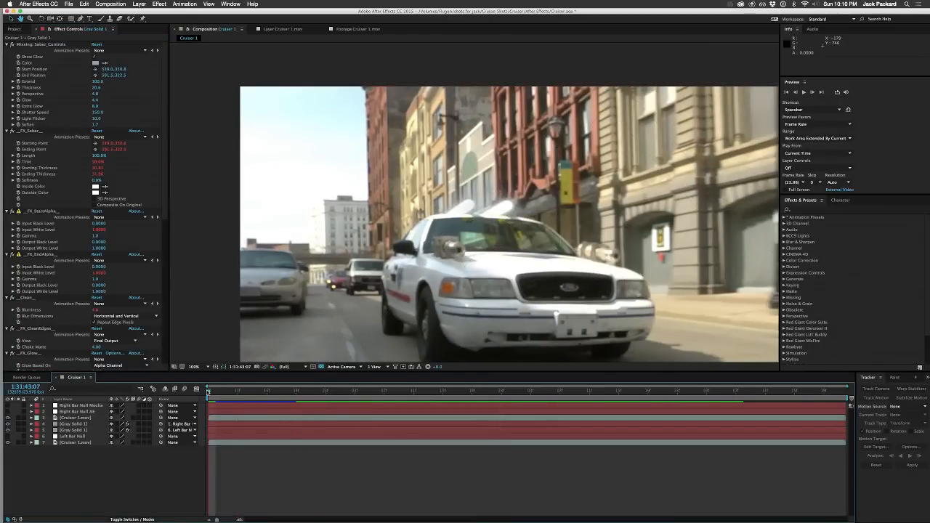
pyautogui.press('space')
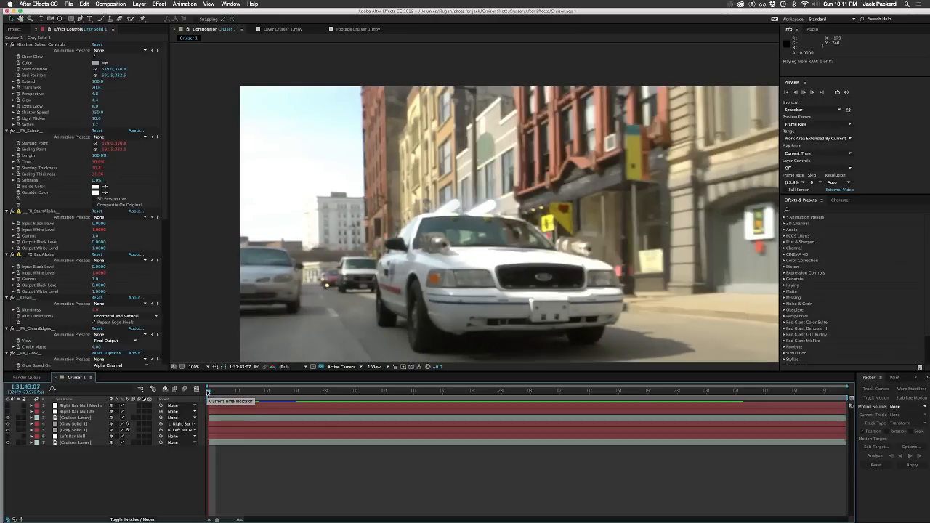
pyautogui.press('space')
# Step: Compare the saber settings of the two Gray Solid 1 layers and play the composition
pyautogui.click(75, 425)
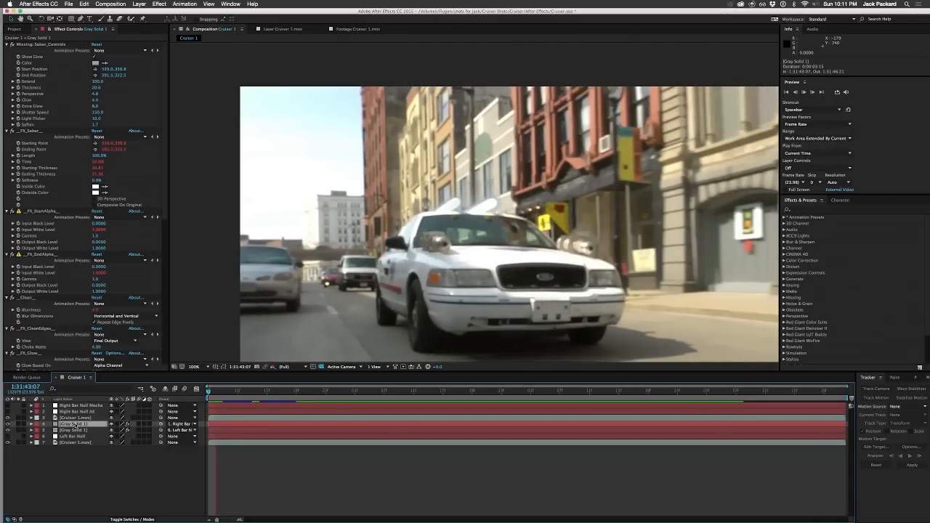
pyautogui.click(75, 430)
pyautogui.press('space')
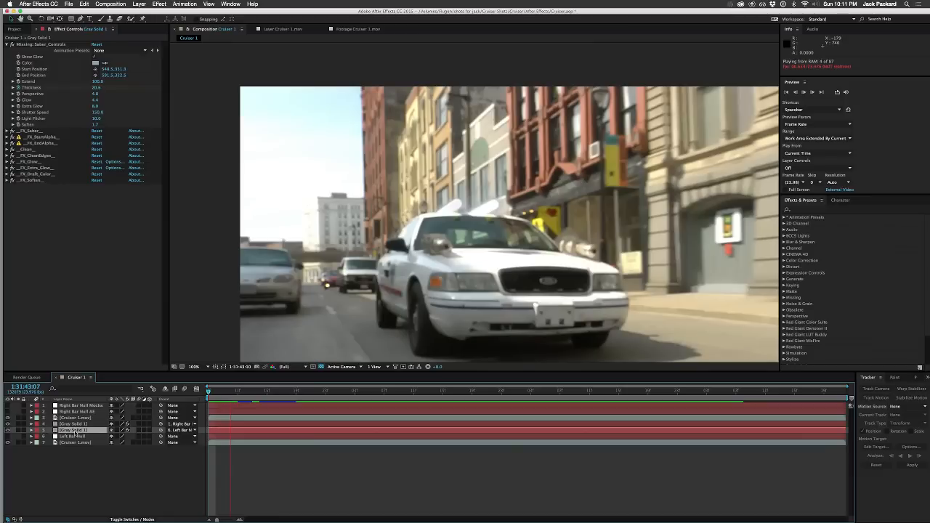
# Step: Collapse all effects of the upper Gray Solid 1 layer, deselect it and save the project
pyautogui.click(72, 424)
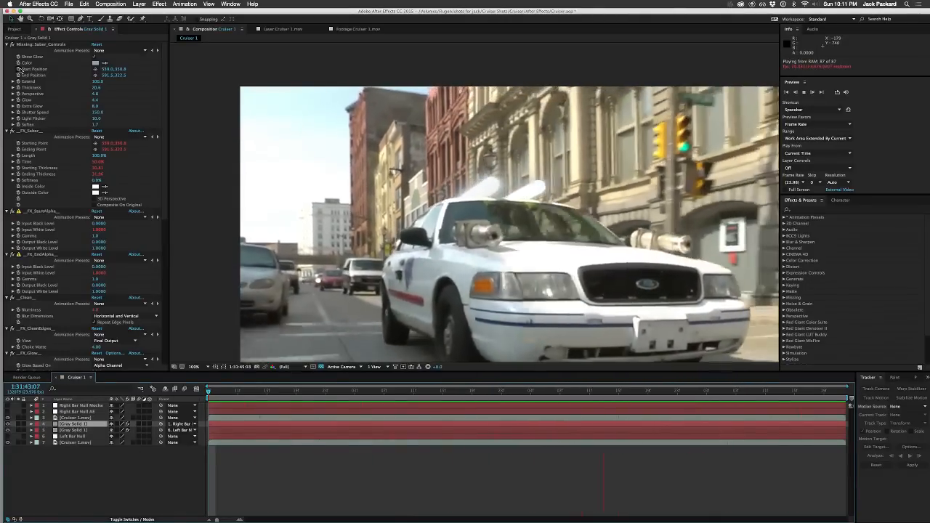
pyautogui.click(7, 45)
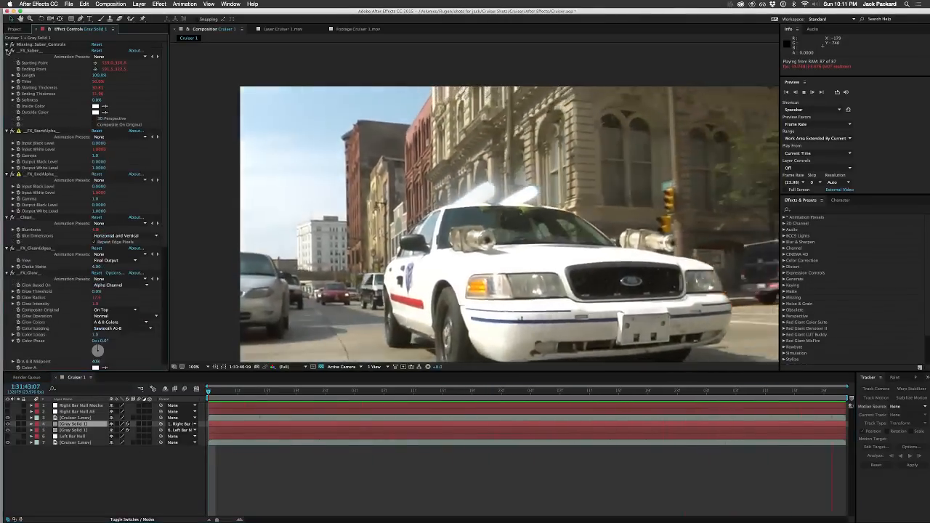
pyautogui.click(8, 50)
pyautogui.click(7, 56)
pyautogui.click(8, 64)
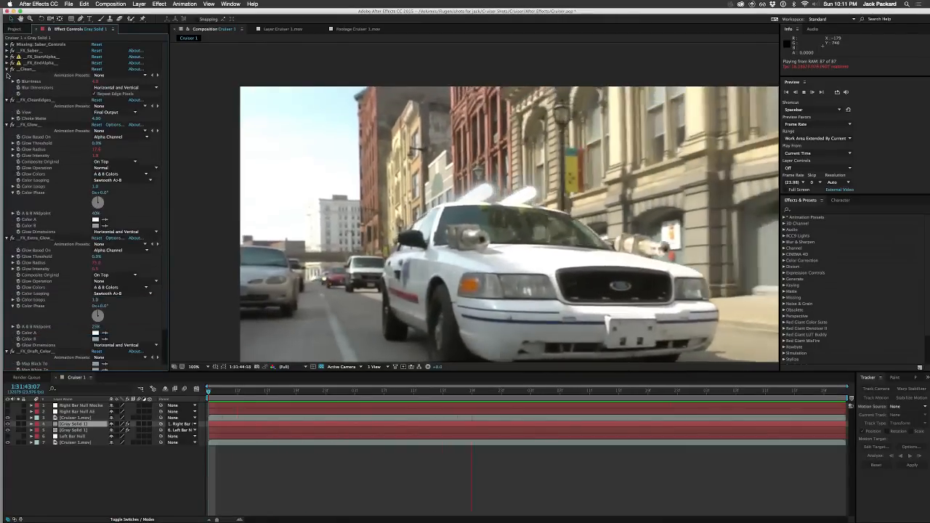
pyautogui.click(7, 69)
pyautogui.click(7, 74)
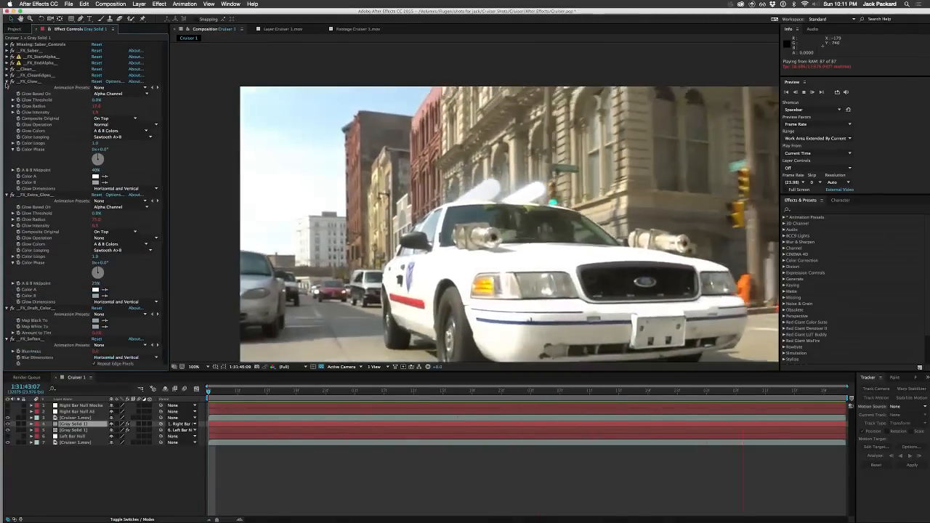
pyautogui.press('super+a')
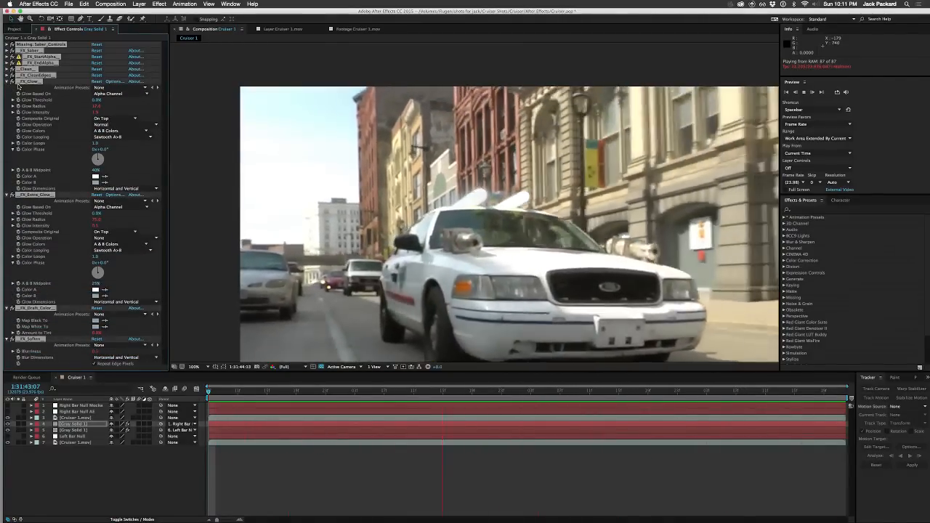
pyautogui.click(7, 81)
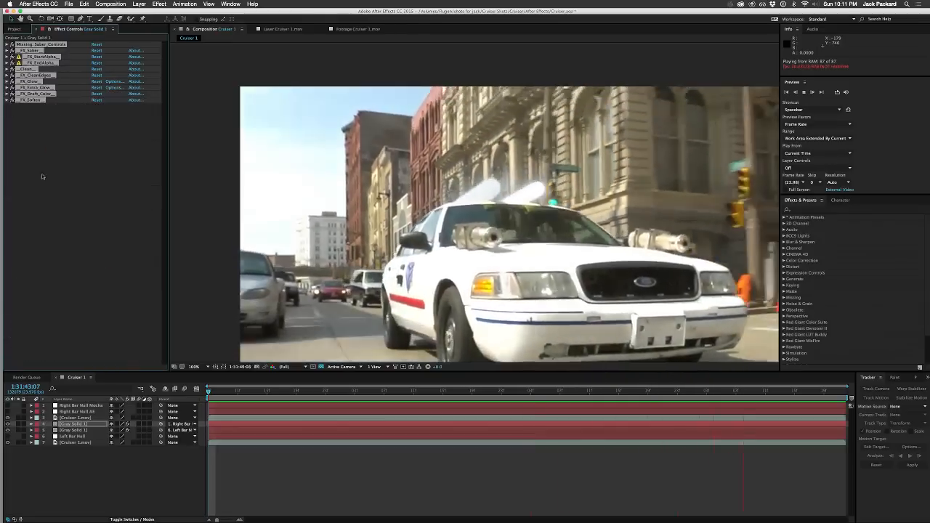
pyautogui.click(110, 485)
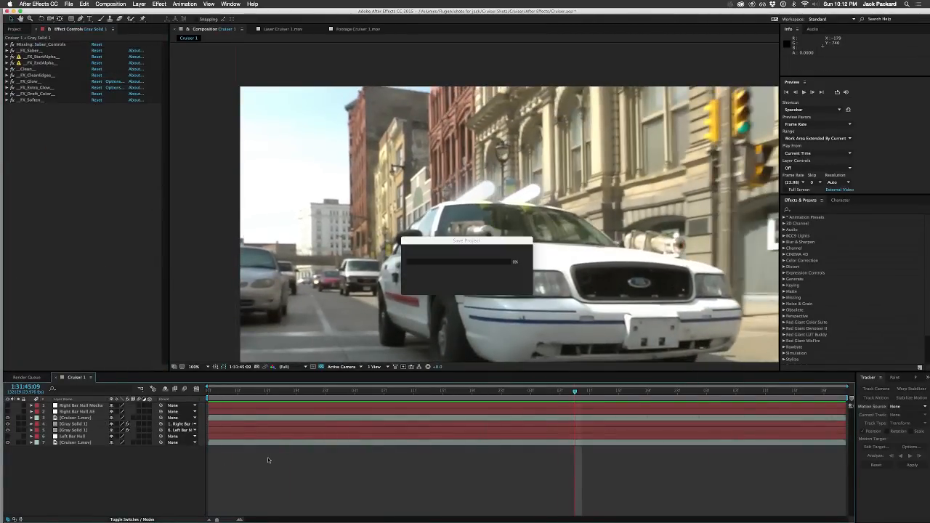
# Step: Scrub from the first frame to 1:31:46:06 to examine how both sabers fit the roof bars
pyautogui.click(239, 392)
pyautogui.moveTo(240, 393); pyautogui.dragTo(205, 397)
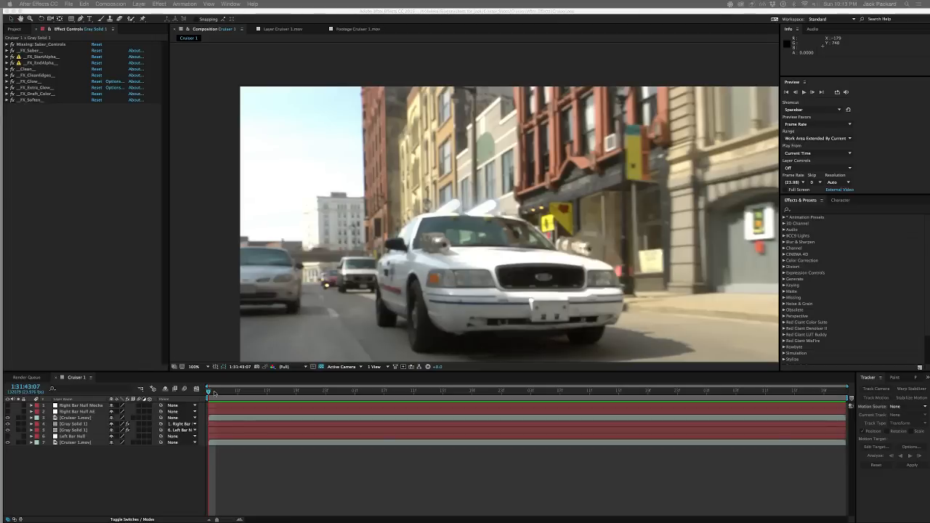
pyautogui.moveTo(222, 392); pyautogui.dragTo(722, 383)
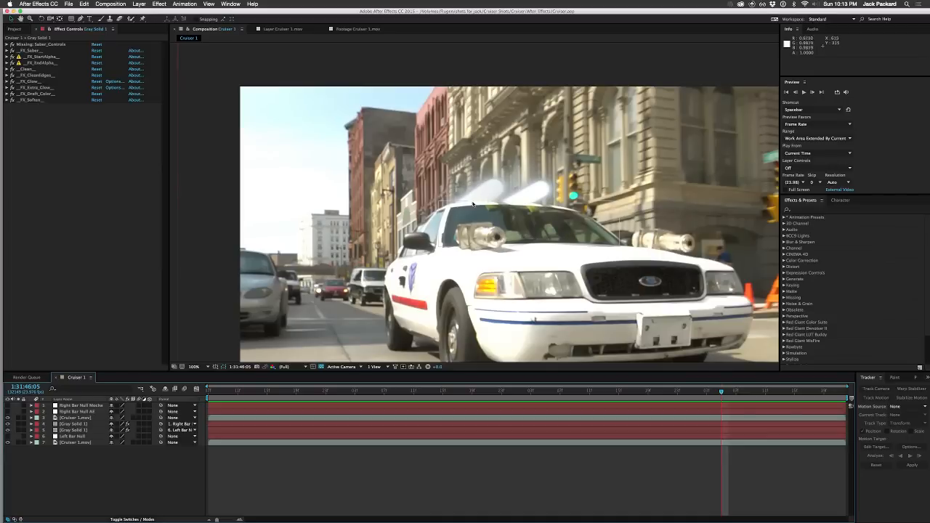
pyautogui.moveTo(720, 391)
pyautogui.mouseDown()
pyautogui.moveTo(833, 392)
pyautogui.moveTo(641, 396)
pyautogui.moveTo(740, 402)
pyautogui.moveTo(727, 404)
pyautogui.mouseUp()
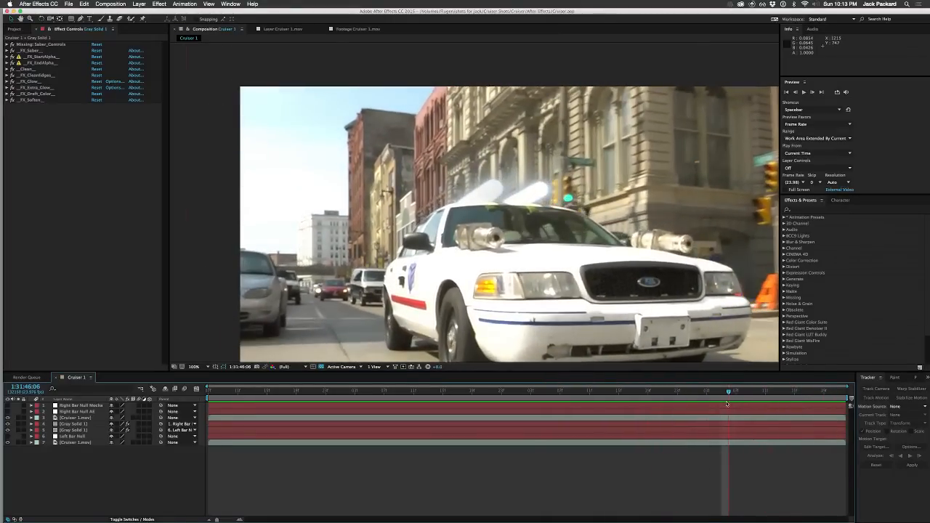
# Step: Rename the lower Gray Solid 1 layer, parented to Left Bar Null, as Left Bar
pyautogui.click(78, 426)
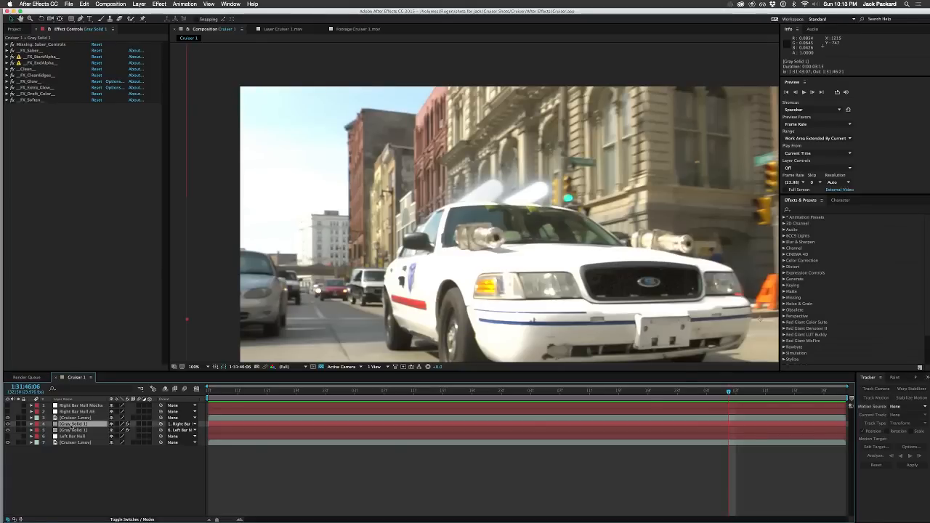
pyautogui.click(73, 430)
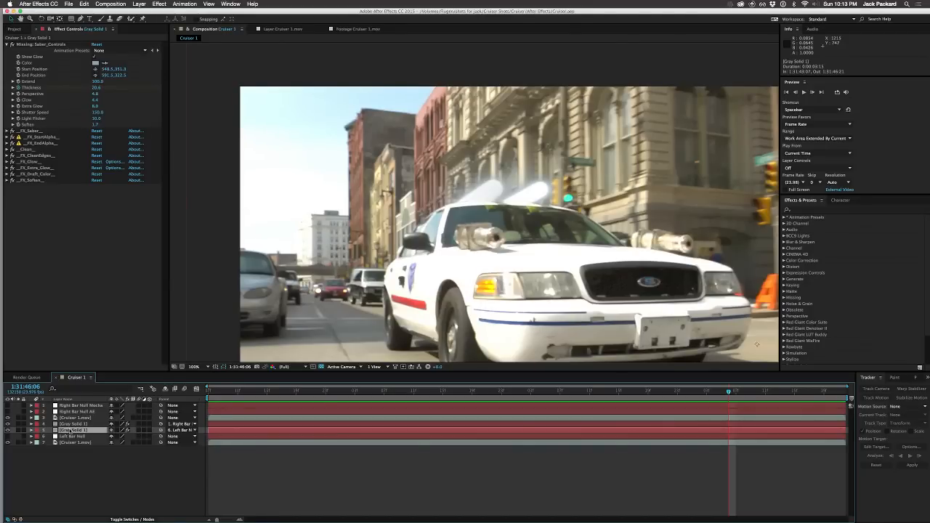
pyautogui.press('Return')
pyautogui.write('Left Bar')
pyautogui.press('Return')
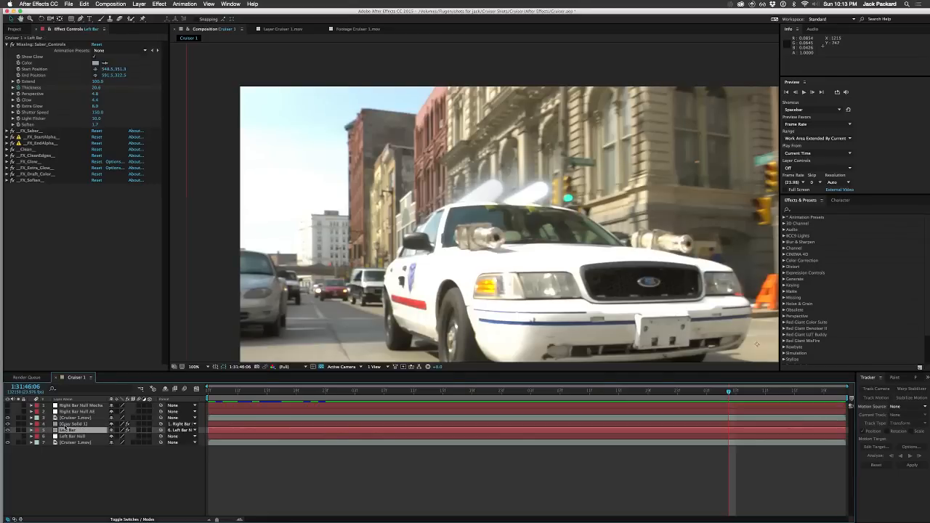
# Step: Rename the remaining Gray Solid 1 layer as Right Bar and deselect it
pyautogui.hotkey('ctrl', 'Up')
pyautogui.press('Return')
pyautogui.write('Right')
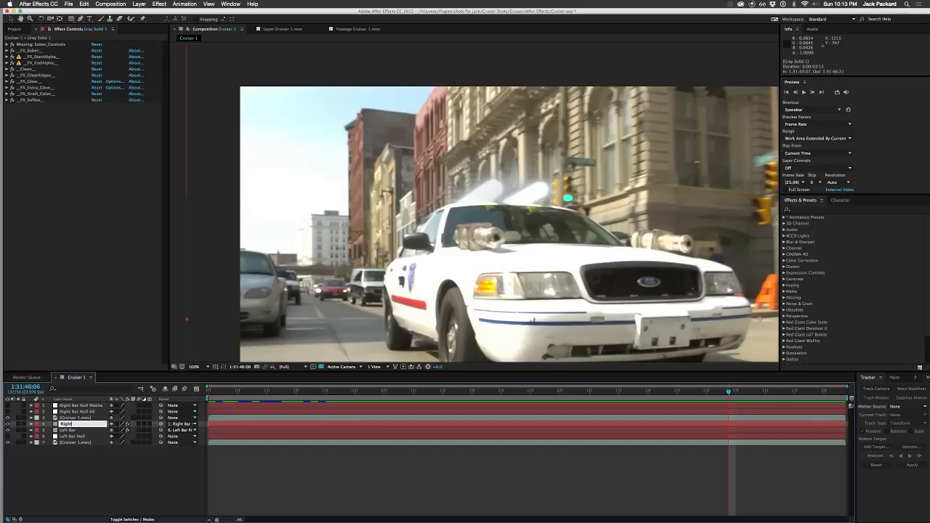
pyautogui.write(' Bar')
pyautogui.press('Return')
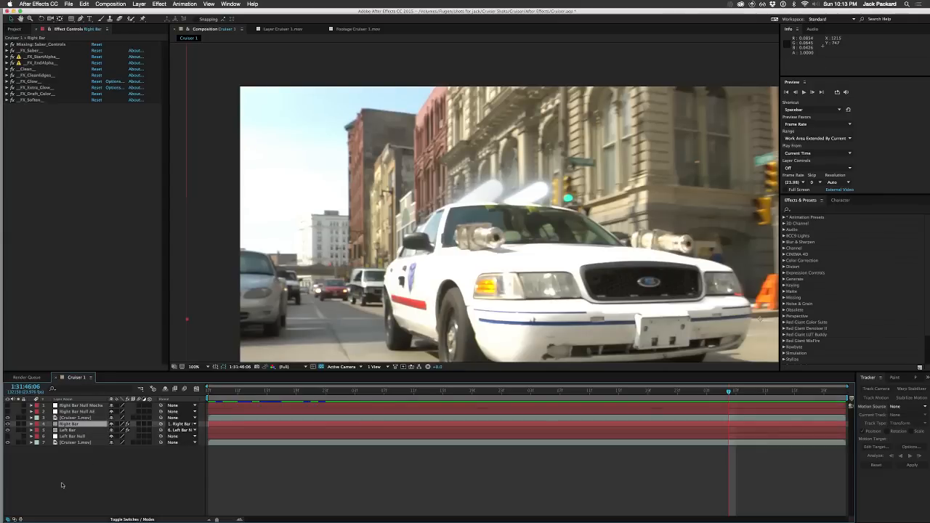
pyautogui.click(62, 486)
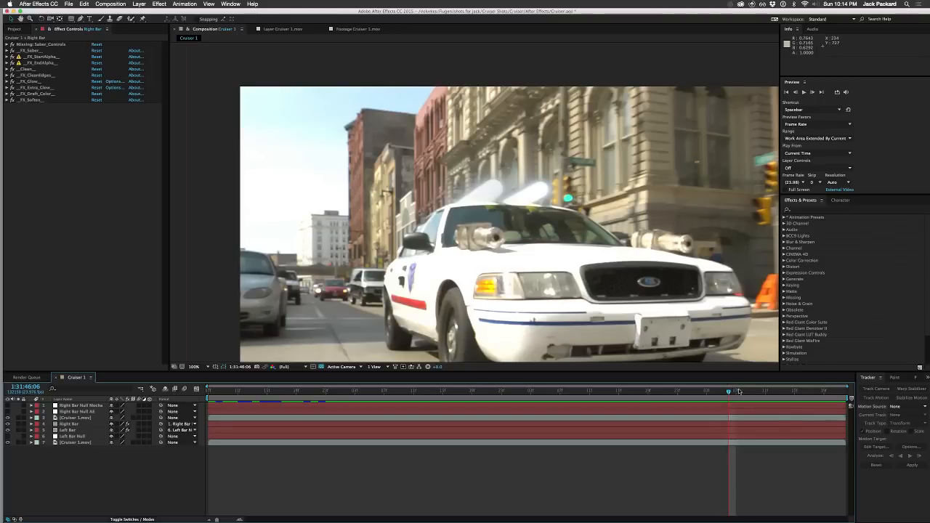
# Step: Keyframe the Right Bar saber's Thickness at 1:31:46:07 and raise it to 23.6 at 1:31:46:21
pyautogui.moveTo(735, 391)
pyautogui.mouseDown()
pyautogui.moveTo(809, 392)
pyautogui.moveTo(735, 392)
pyautogui.mouseUp()
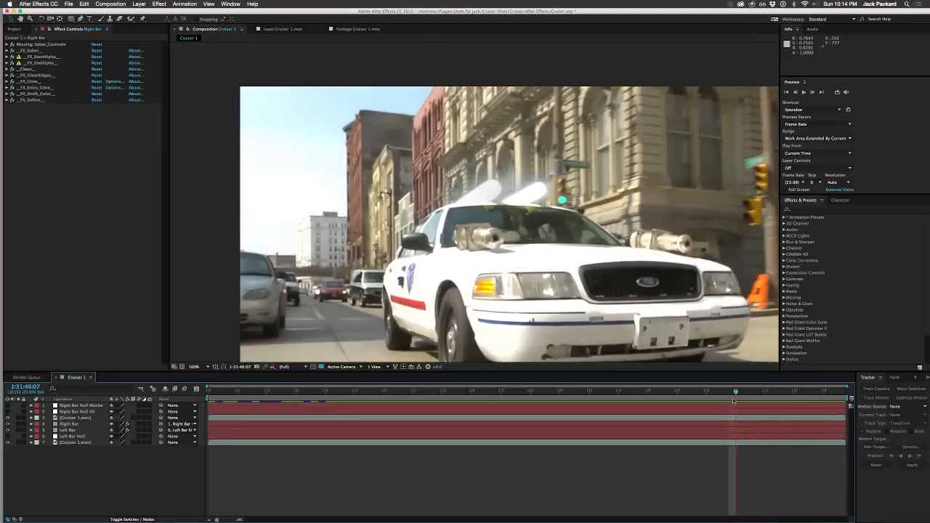
pyautogui.click(75, 424)
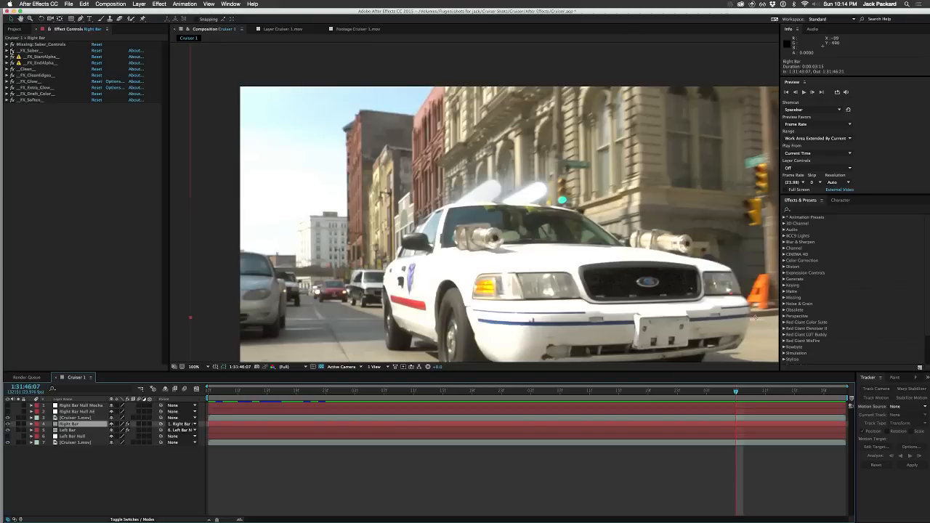
pyautogui.click(8, 45)
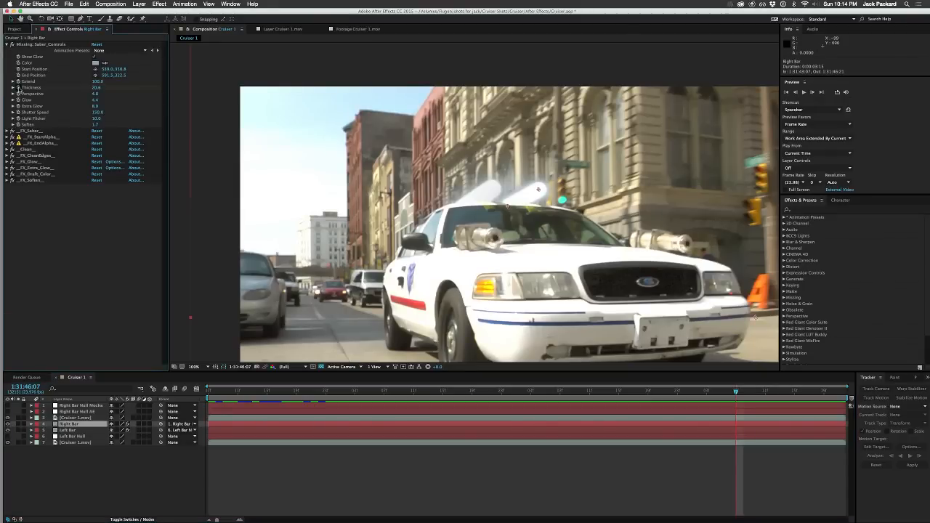
pyautogui.click(19, 88)
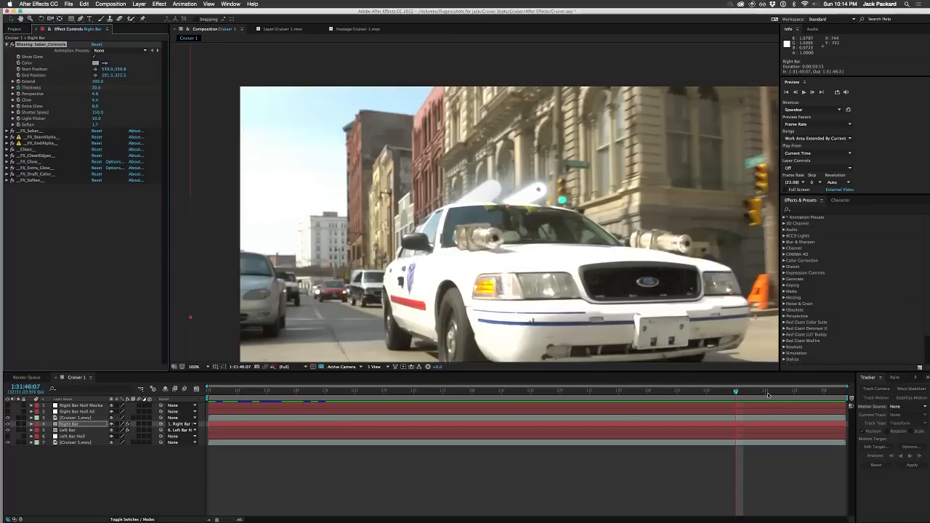
pyautogui.moveTo(768, 394); pyautogui.dragTo(849, 387)
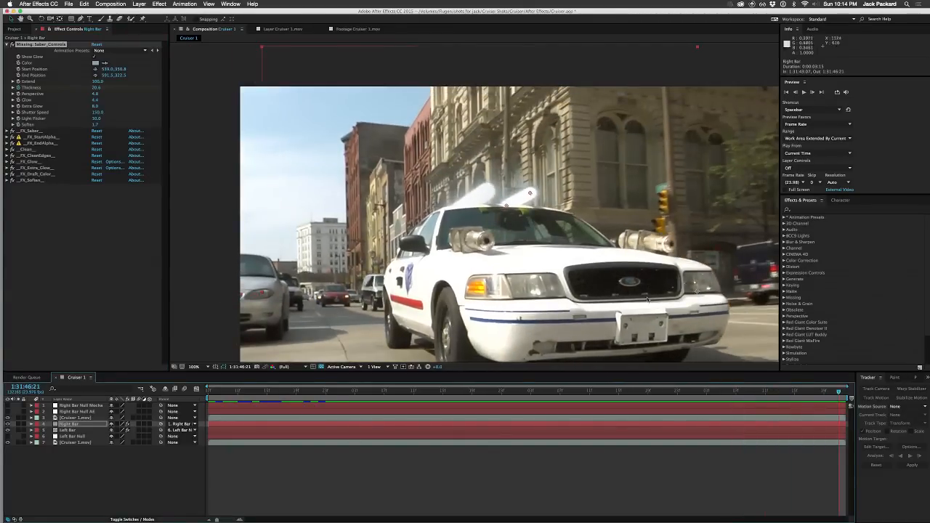
pyautogui.moveTo(103, 88)
pyautogui.mouseDown()
pyautogui.moveTo(112, 88)
pyautogui.moveTo(103, 87)
pyautogui.mouseUp()
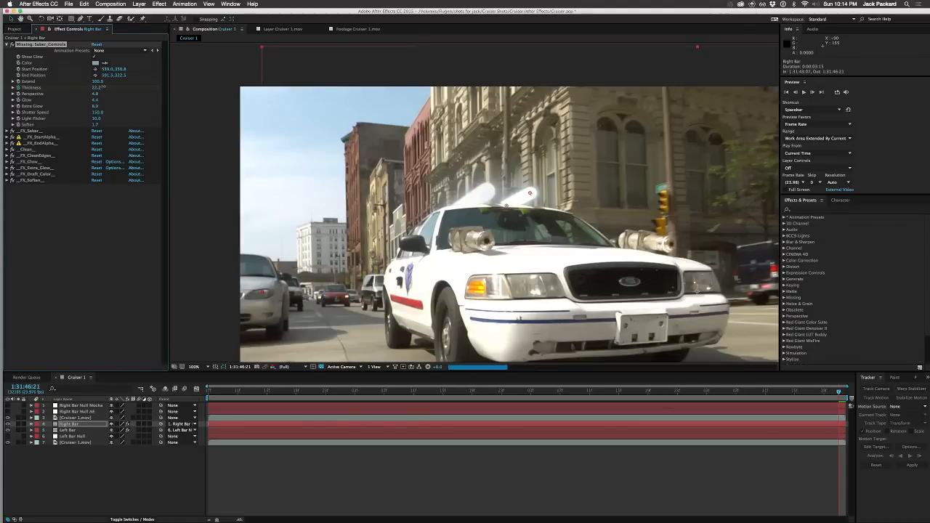
pyautogui.moveTo(103, 86); pyautogui.dragTo(107, 86)
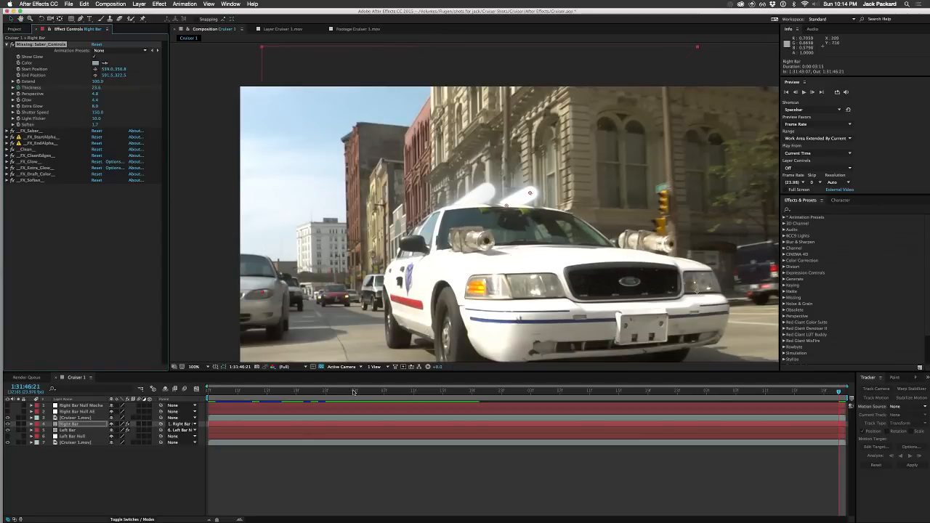
# Step: Scrub through the shot and preview it from the first frame to examine both sabers' fit on the roof
pyautogui.click(354, 391)
pyautogui.moveTo(354, 391); pyautogui.dragTo(808, 388)
pyautogui.press('Home')
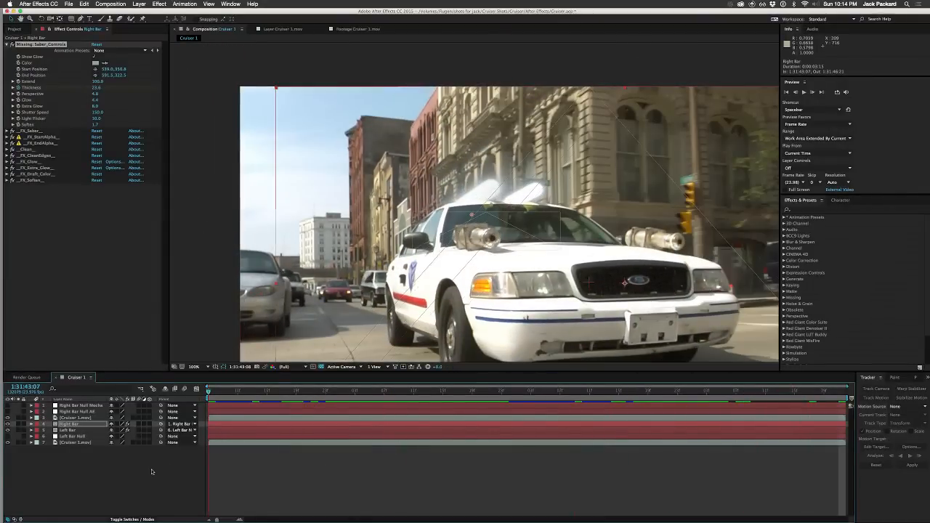
pyautogui.press('space')
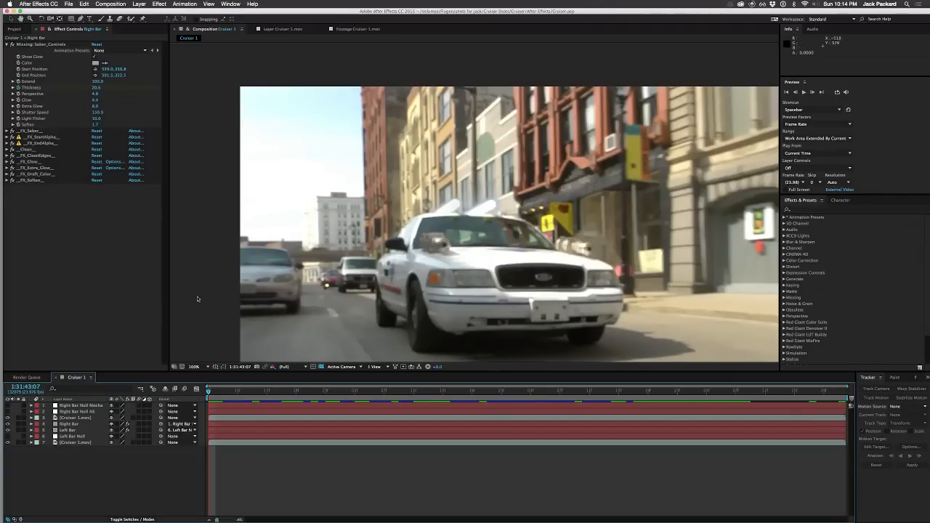
pyautogui.press('space')
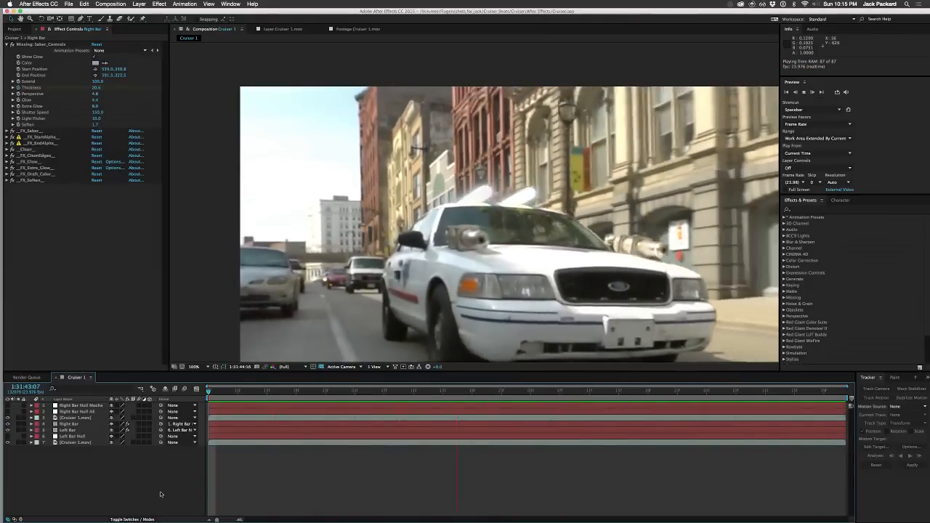
pyautogui.press('space')
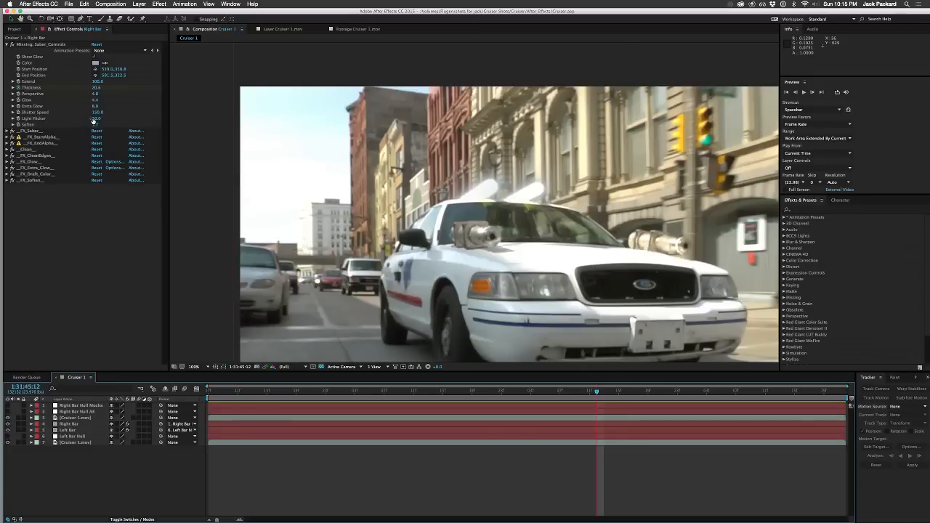
# Step: Set the saber Light Flicker to 0 on both the Right Bar and Left Bar layers
pyautogui.click(95, 119)
pyautogui.write('0')
pyautogui.press('Return')
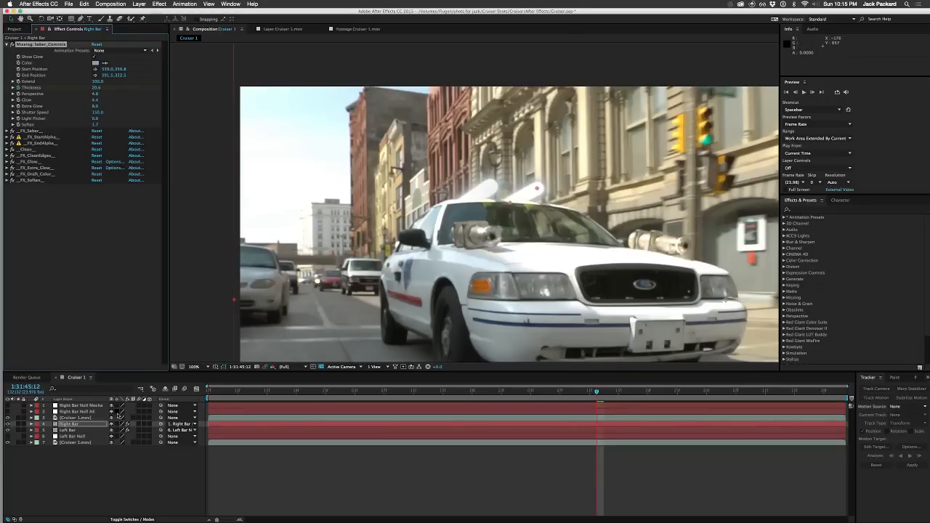
pyautogui.click(81, 431)
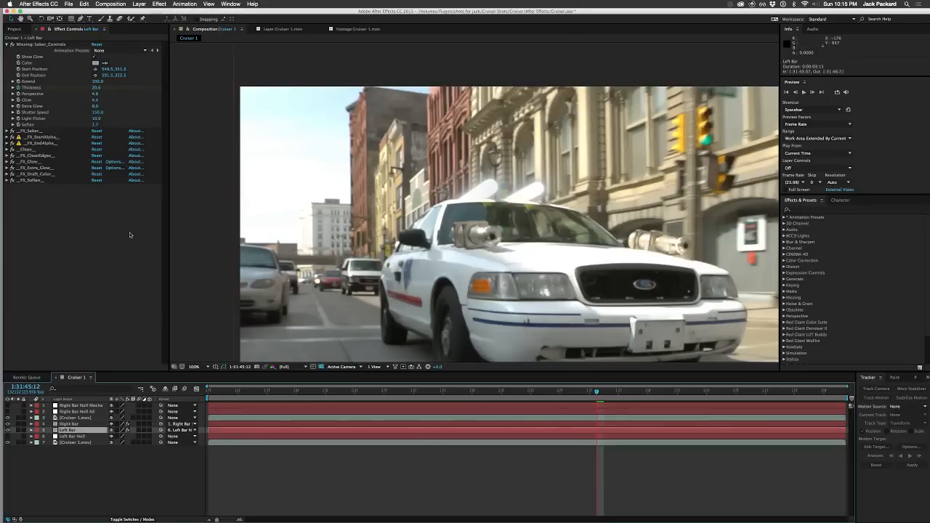
pyautogui.click(99, 119)
pyautogui.press('Return')
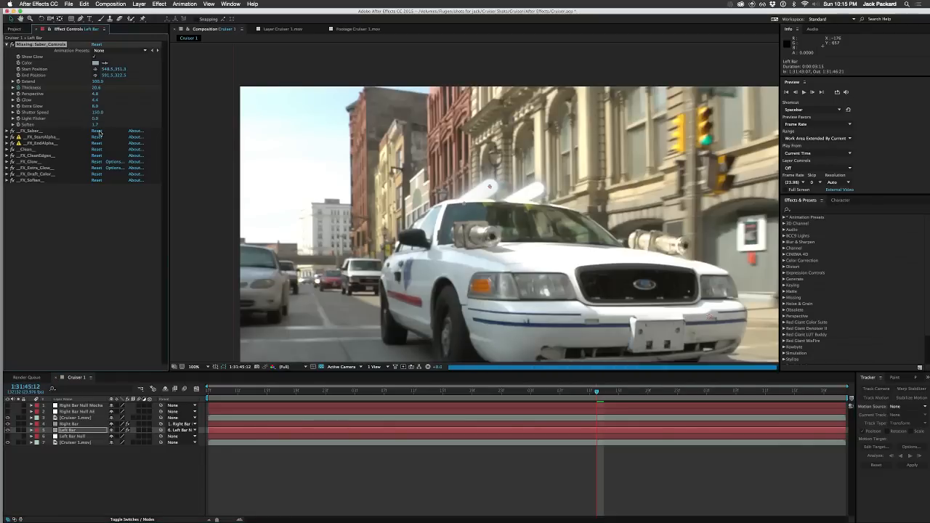
pyautogui.click(94, 476)
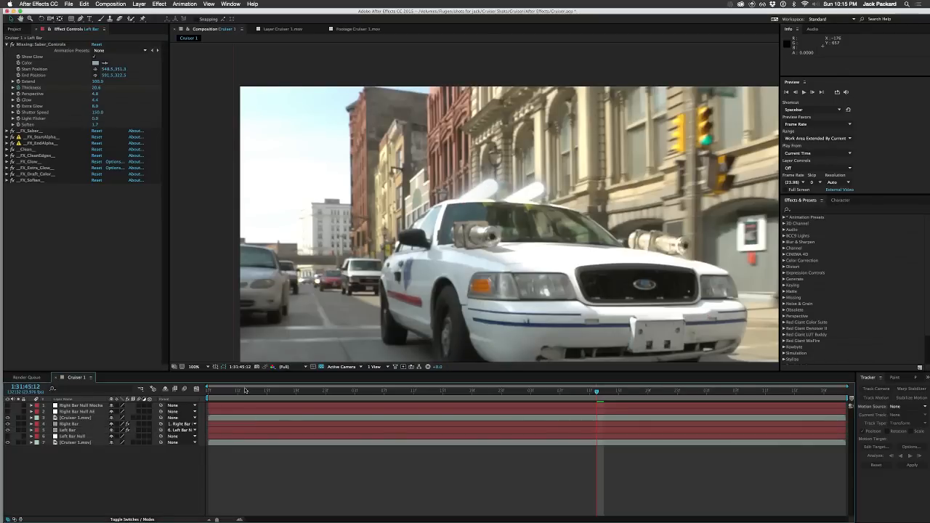
# Step: Preview the composition from the first frame and examine the sabers around 1:31:45:20
pyautogui.press('space')
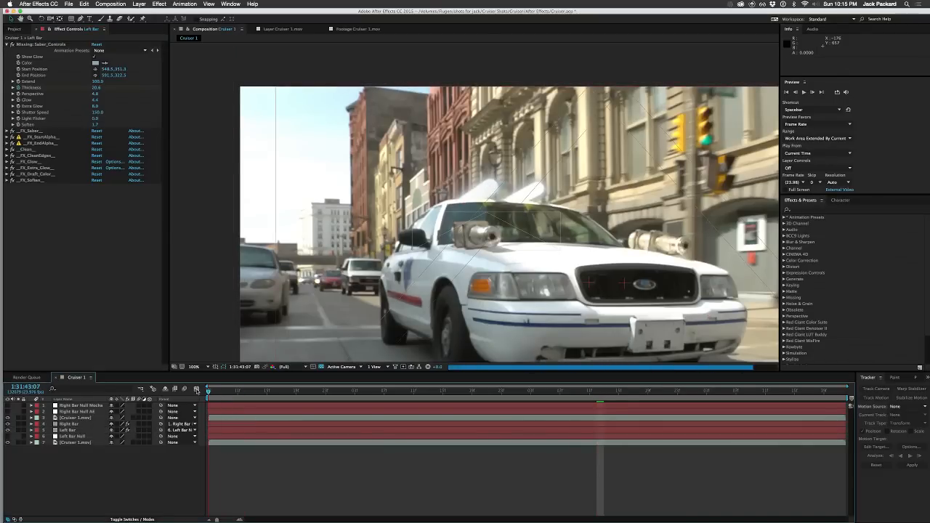
pyautogui.click(187, 391)
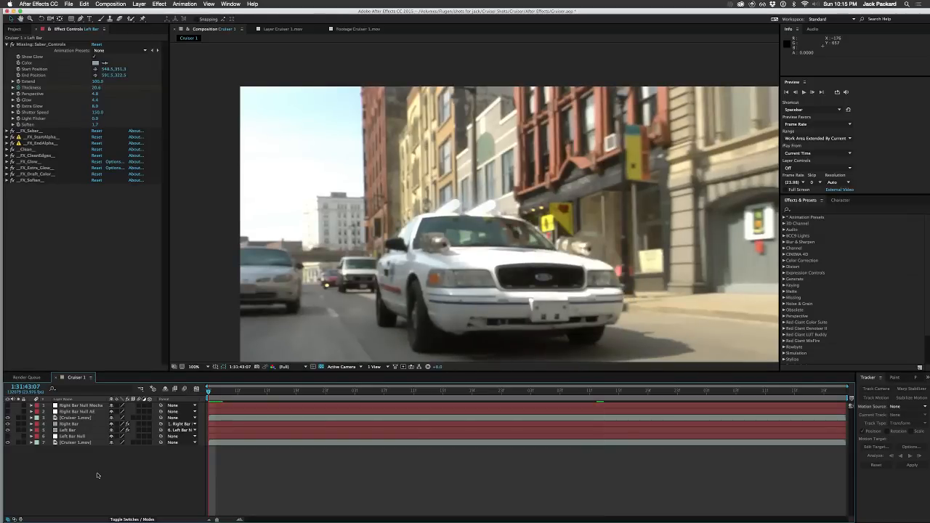
pyautogui.press('space')
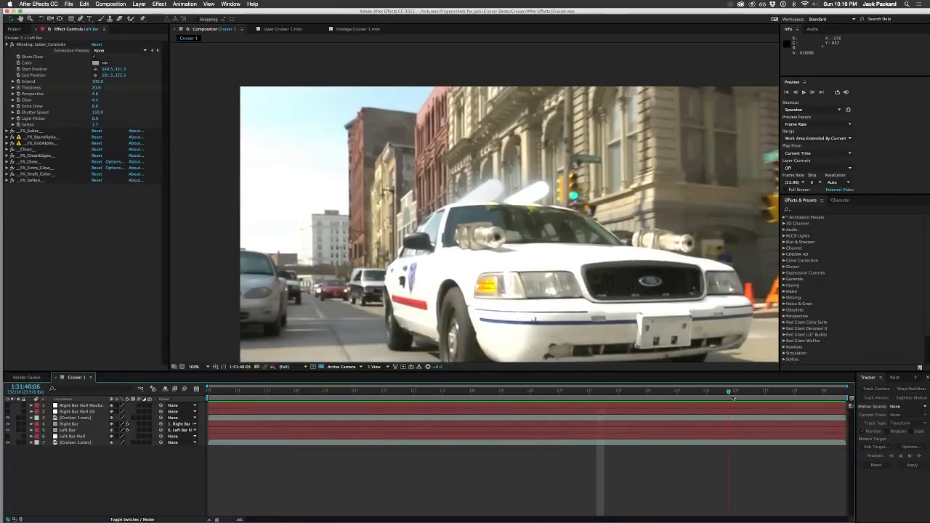
pyautogui.moveTo(733, 398); pyautogui.dragTo(655, 406)
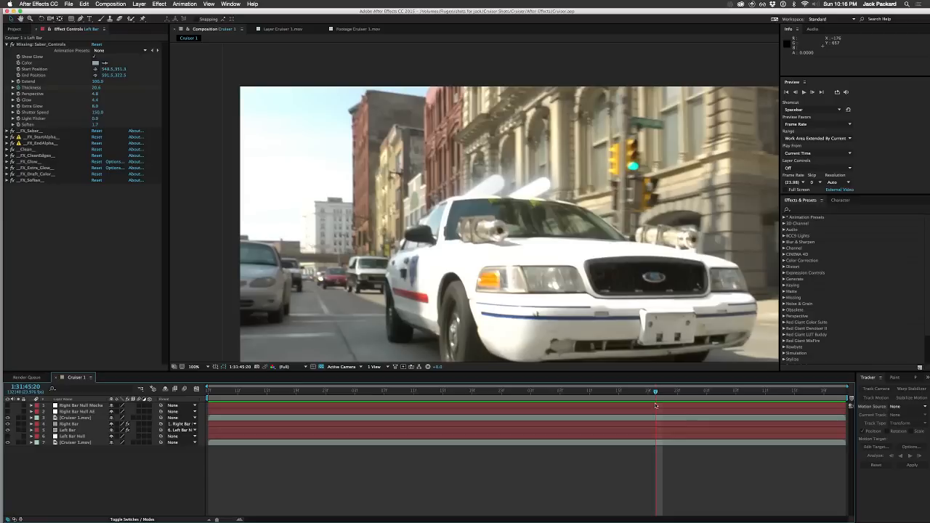
pyautogui.press('pagedown')
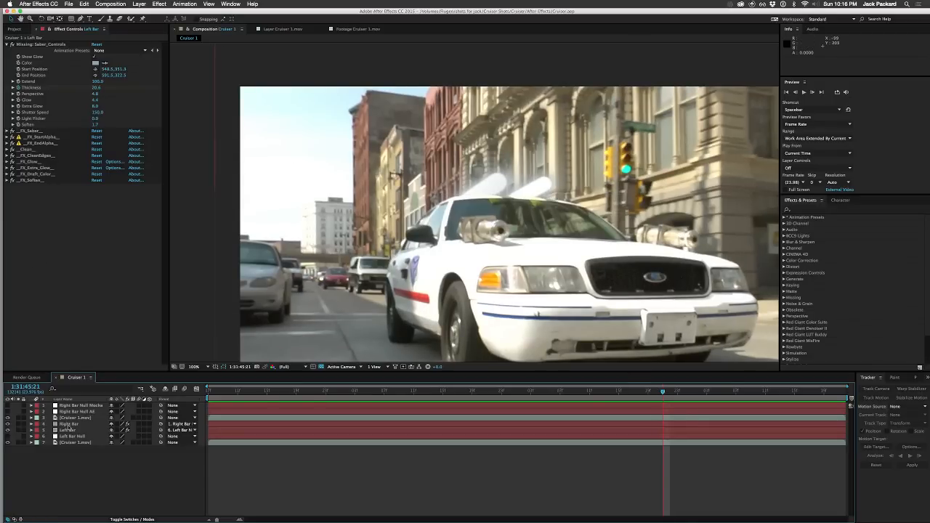
# Step: Reveal the keyframed properties of the Right Bar and Left Bar layers together
pyautogui.click(67, 424)
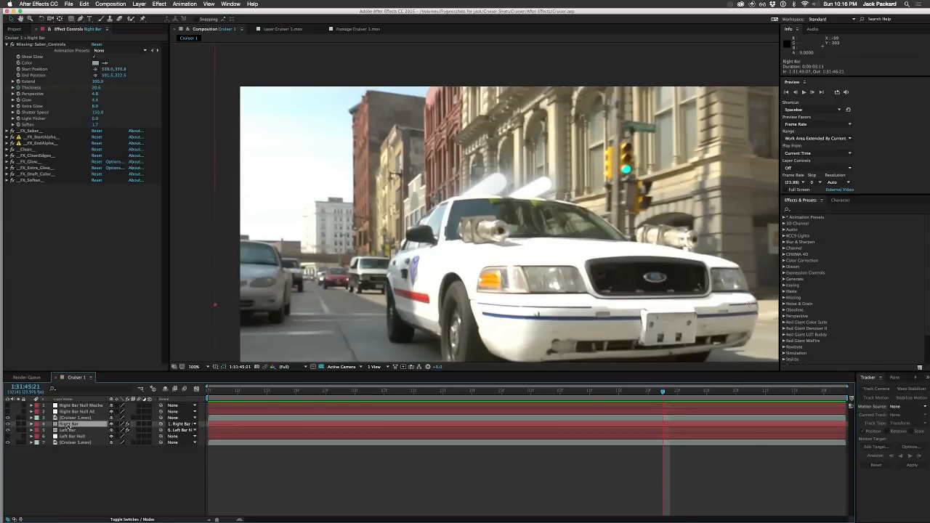
pyautogui.keyDown('shift'); pyautogui.click(65, 430); pyautogui.keyUp('shift')
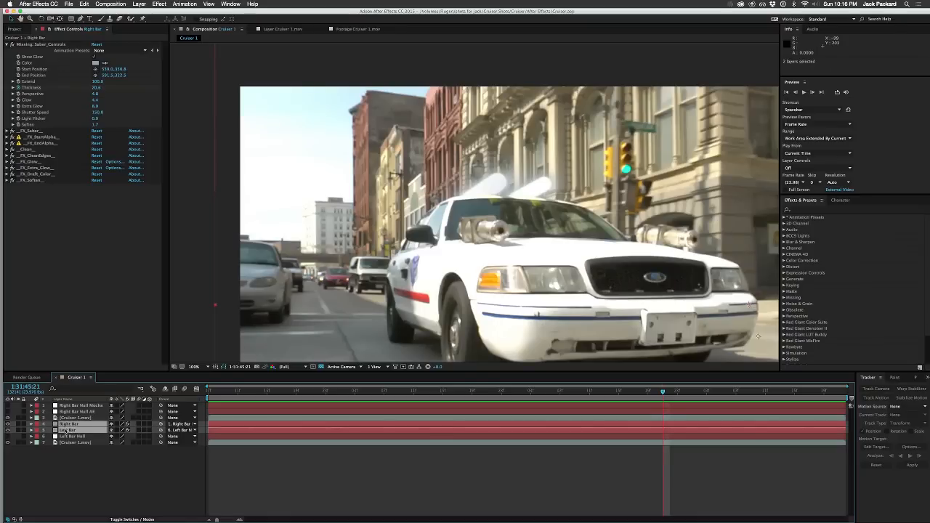
pyautogui.press('u')
# Step: Step back and forth between 1:31:45:20 and 1:31:45:22 to examine how the sabers move against the car roof
pyautogui.press('pagedown')
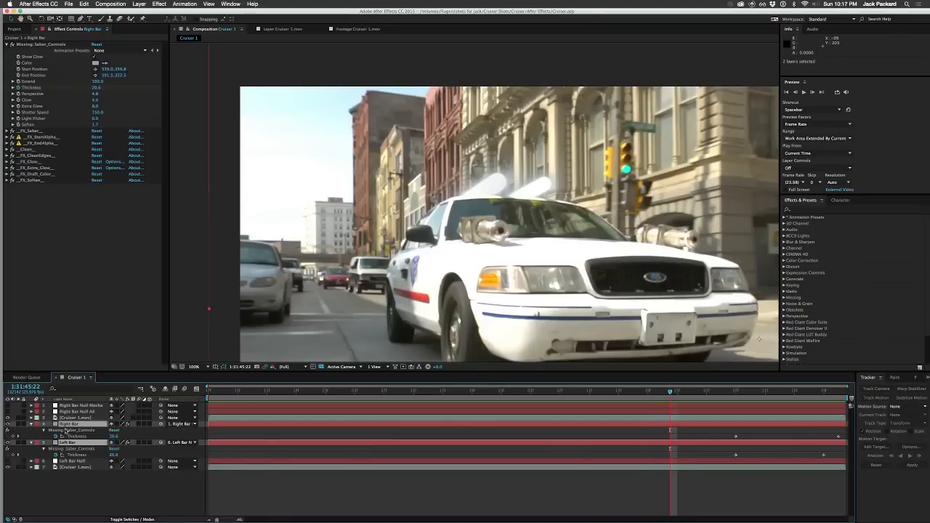
pyautogui.press('pageup')
pyautogui.press('pageup')
pyautogui.press('pagedown')
pyautogui.press('pageup')
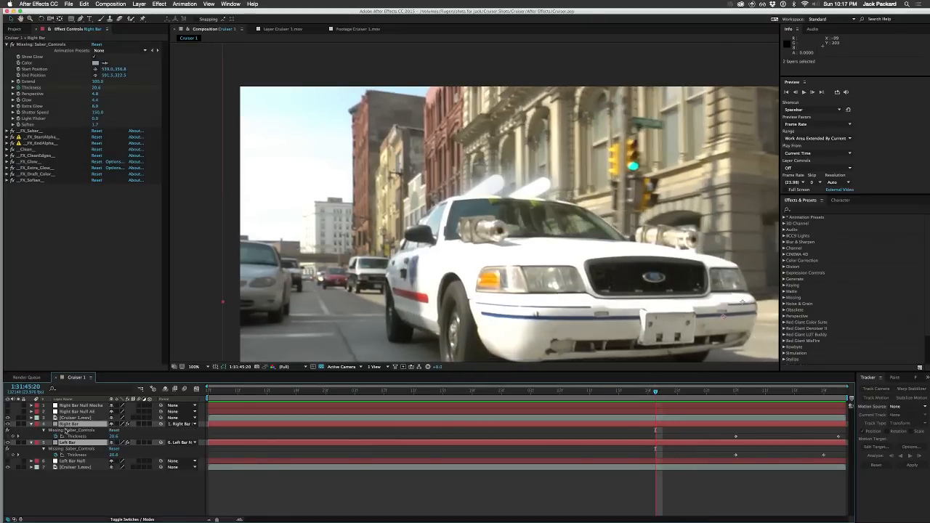
pyautogui.press('pagedown')
pyautogui.press('pageup')
pyautogui.press('pagedown')
pyautogui.press('pageup')
pyautogui.press('pagedown')
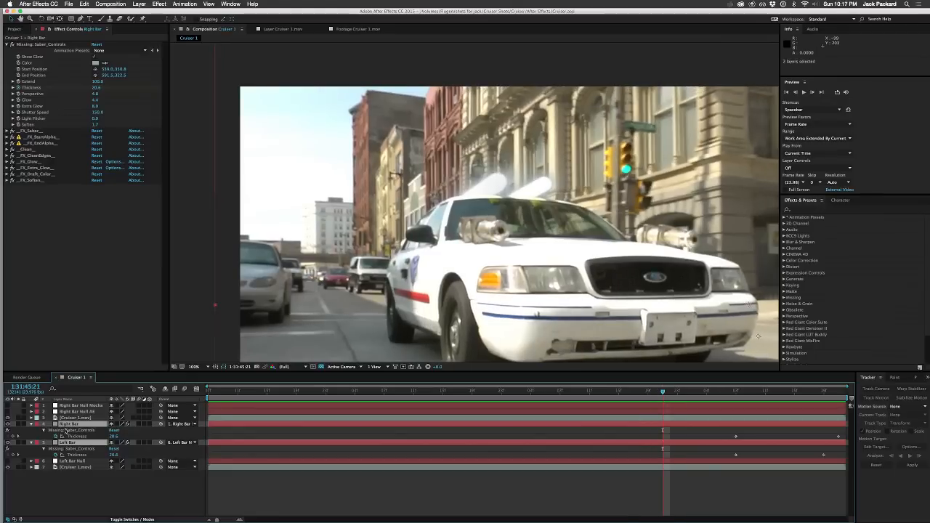
pyautogui.press('pageup')
pyautogui.press('pagedown')
pyautogui.press('pageup')
pyautogui.press('pagedown')
pyautogui.press('pageup')
pyautogui.press('pagedown')
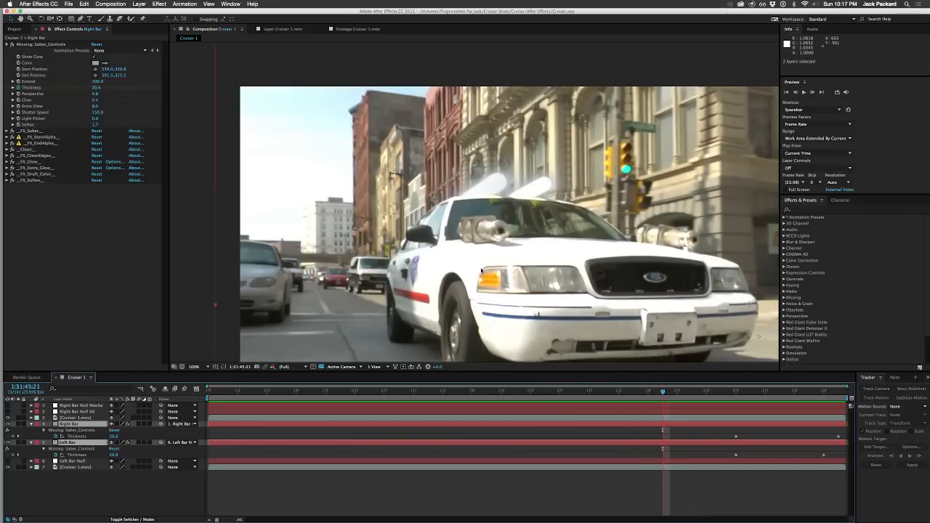
pyautogui.press('pageup')
pyautogui.press('pagedown')
pyautogui.press('pageup')
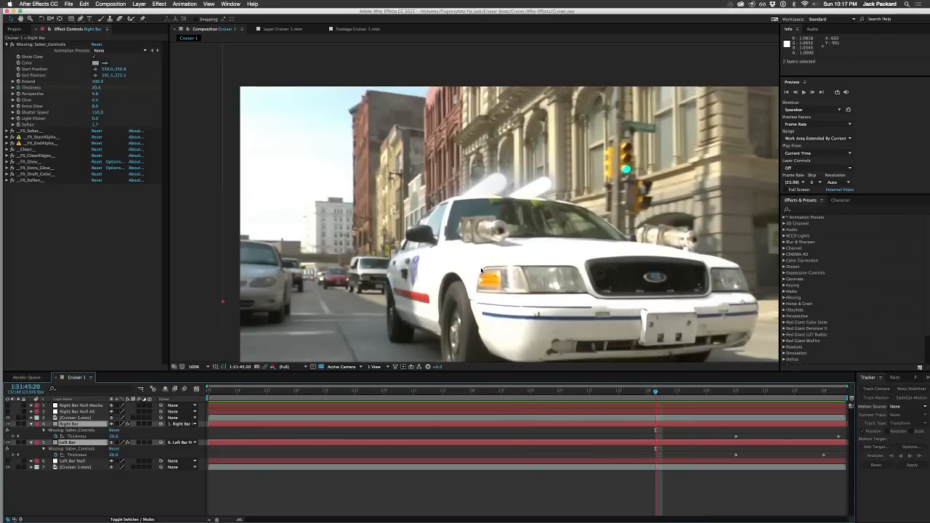
pyautogui.press('pagedown')
pyautogui.press('pageup')
pyautogui.press('pagedown')
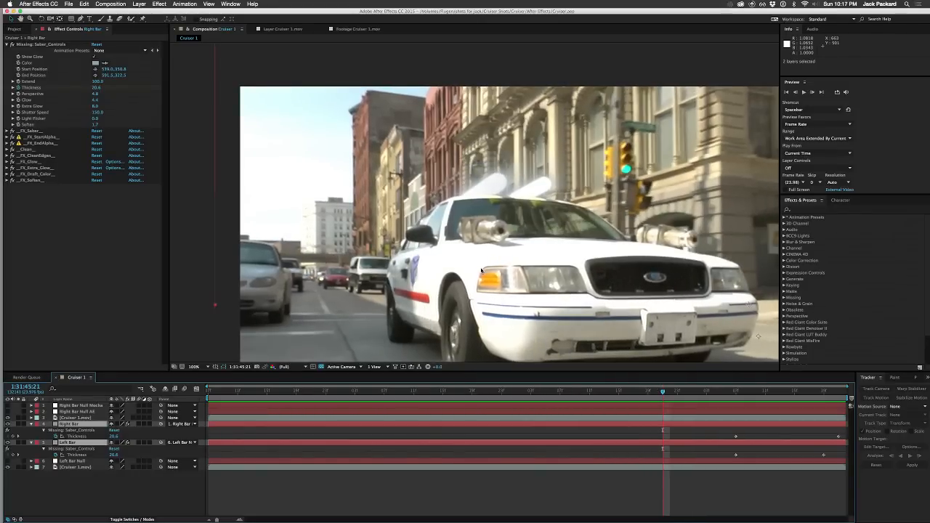
pyautogui.press('pageup')
pyautogui.press('pagedown')
pyautogui.press('pageup')
pyautogui.press('pagedown')
# Step: Delete the Right Bar Null AE layer and reveal the keyframed properties of Left Bar Null
pyautogui.click(66, 411)
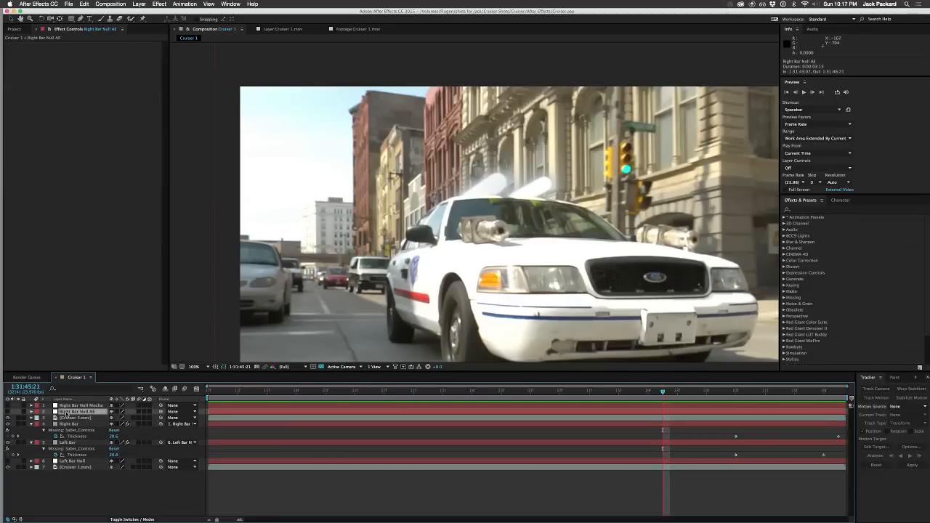
pyautogui.press('Delete')
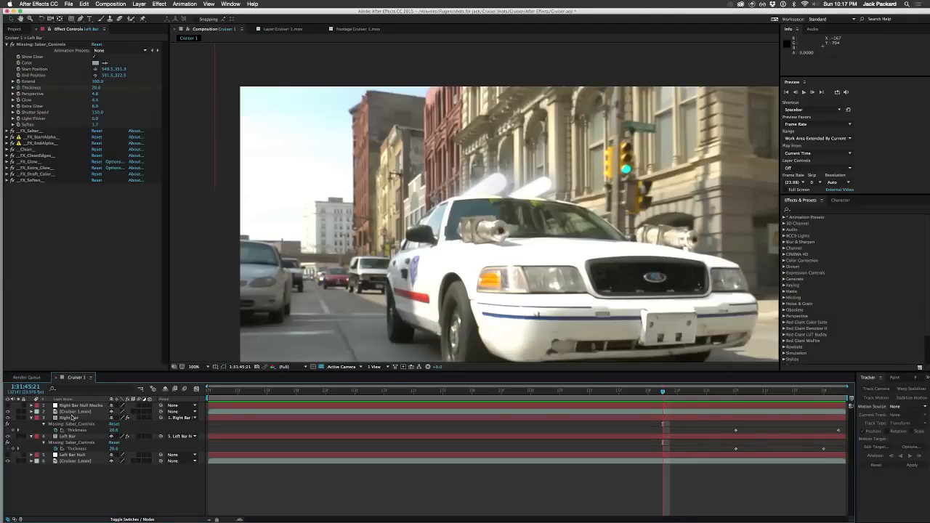
pyautogui.click(72, 454)
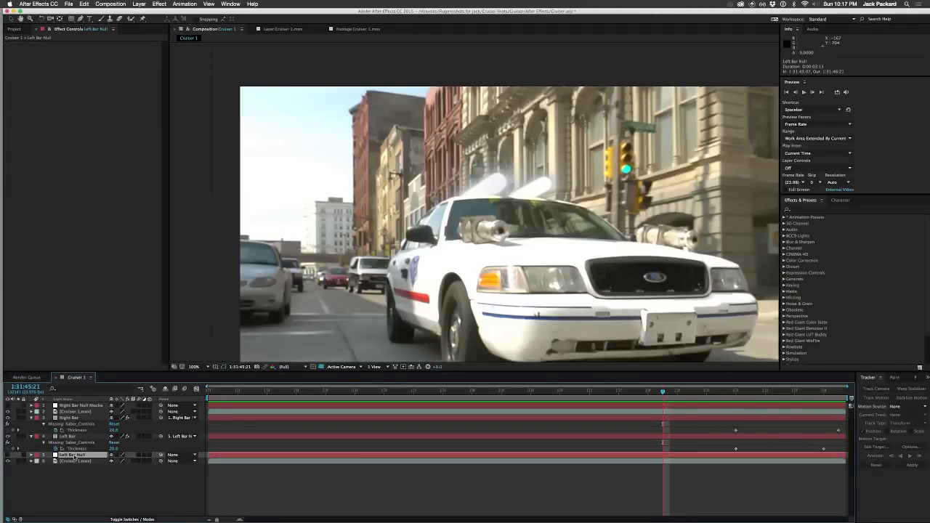
pyautogui.press('u')
# Step: Step through the frames from about 1:31:45:19 to 1:31:46:00 to compare Left Bar Null's tracking keyframes with the bar's movement
pyautogui.press('pageup')
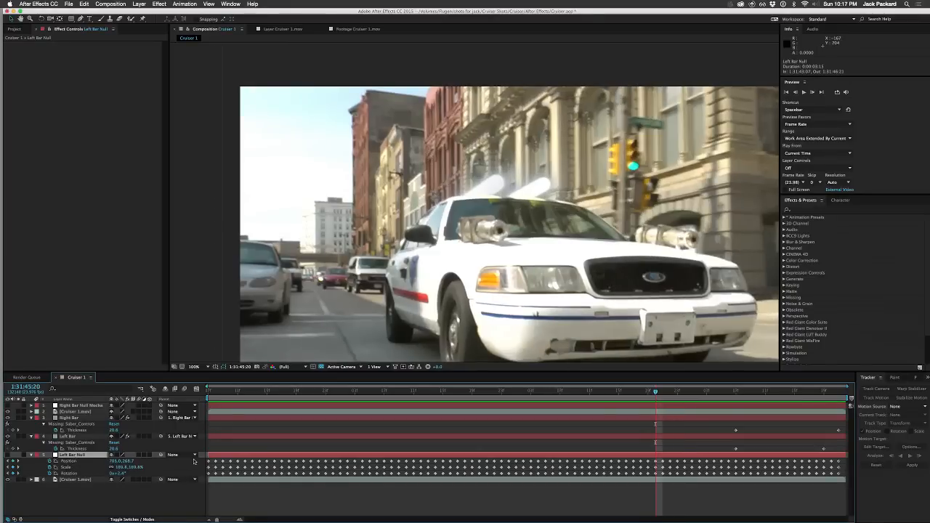
pyautogui.press('pagedown')
pyautogui.press('pagedown')
pyautogui.press('pagedown')
pyautogui.press('pageup')
pyautogui.press('pageup')
pyautogui.press('pageup')
pyautogui.press('pageup')
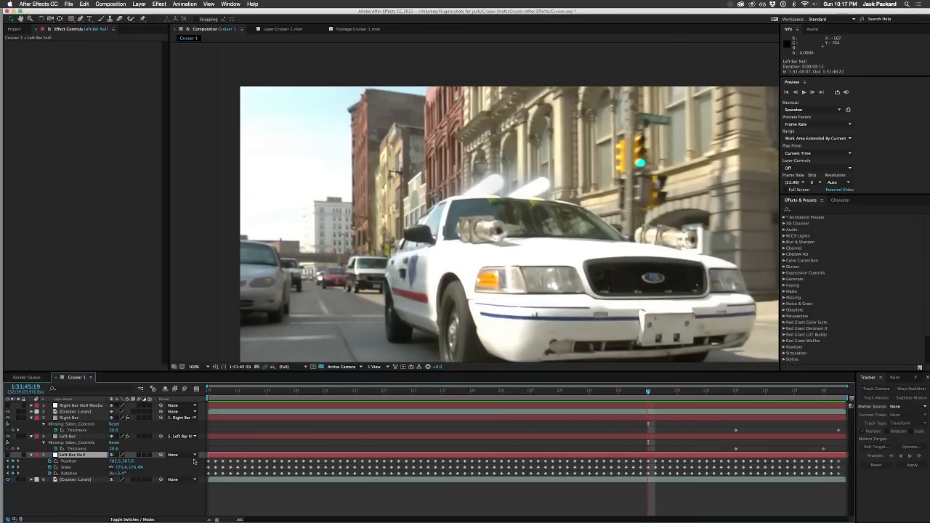
pyautogui.press('pagedown')
pyautogui.press('pagedown')
pyautogui.press('pageup')
pyautogui.press('pageup')
pyautogui.press('pageup')
pyautogui.press('pagedown')
pyautogui.press('pagedown')
pyautogui.press('pagedown')
pyautogui.press('pagedown')
pyautogui.press('pagedown')
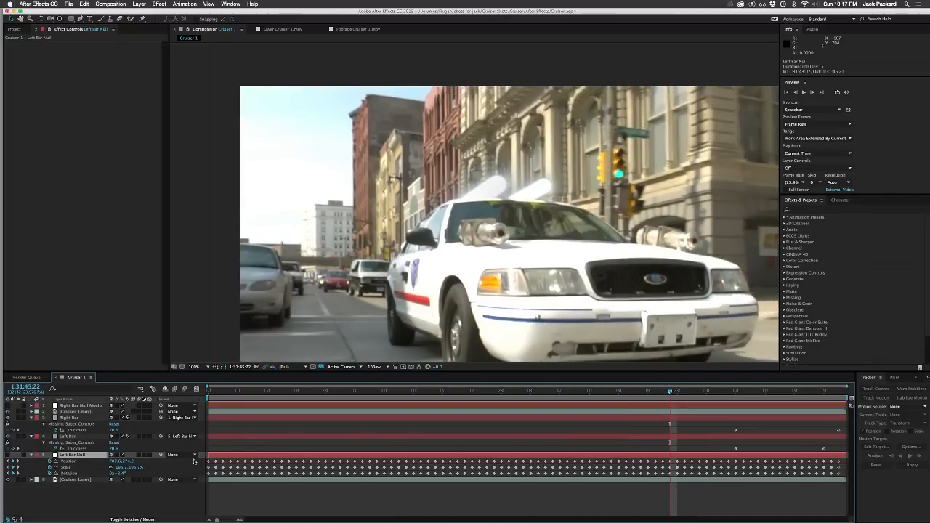
pyautogui.press('pagedown')
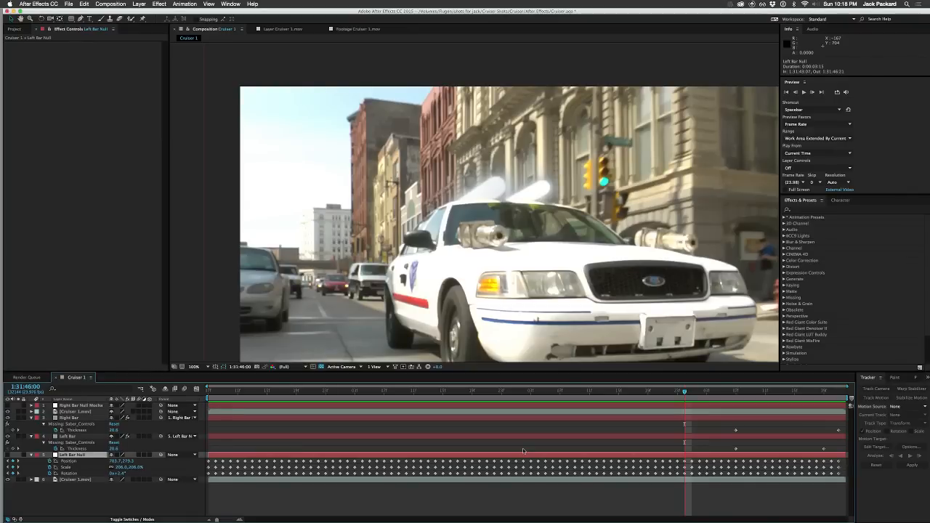
# Step: Step back and forth between neighbouring frames around 1:31:45:20 to examine how the left saber's size and position change
pyautogui.press('pageup')
pyautogui.press('pageup')
pyautogui.press('pageup')
pyautogui.press('pageup')
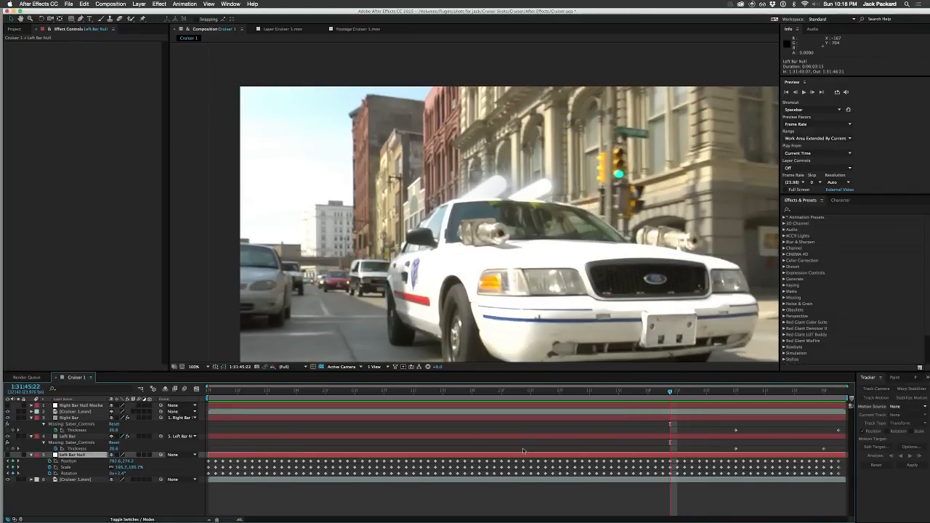
pyautogui.press('pagedown')
pyautogui.press('pageup')
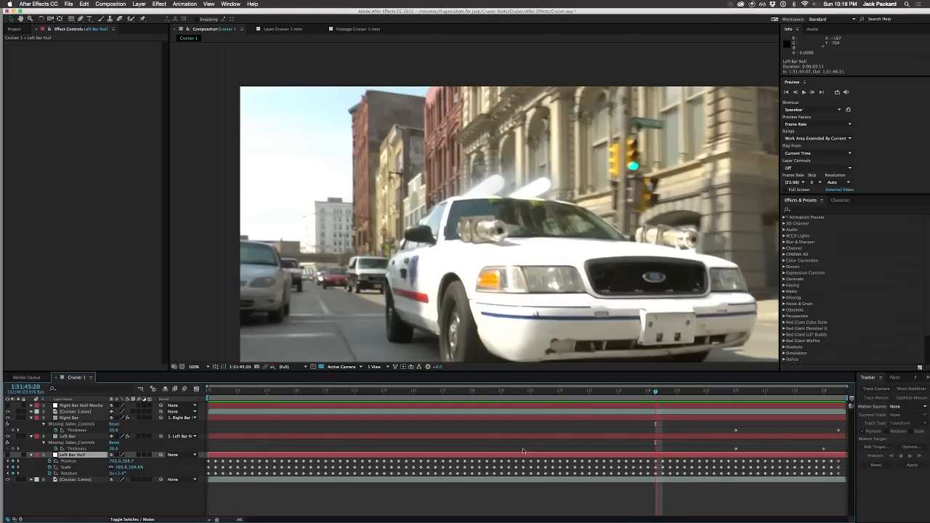
pyautogui.press('pagedown')
pyautogui.press('pageup')
pyautogui.press('pagedown')
pyautogui.press('pageup')
pyautogui.press('pagedown')
pyautogui.press('pageup')
pyautogui.press('pagedown')
pyautogui.press('pageup')
pyautogui.press('pagedown')
pyautogui.press('pageup')
pyautogui.press('pagedown')
pyautogui.press('pageup')
# Step: Delete Left Bar Null's Scale keyframes from 1:31:45:21 to 1:31:45:23
pyautogui.press('=')
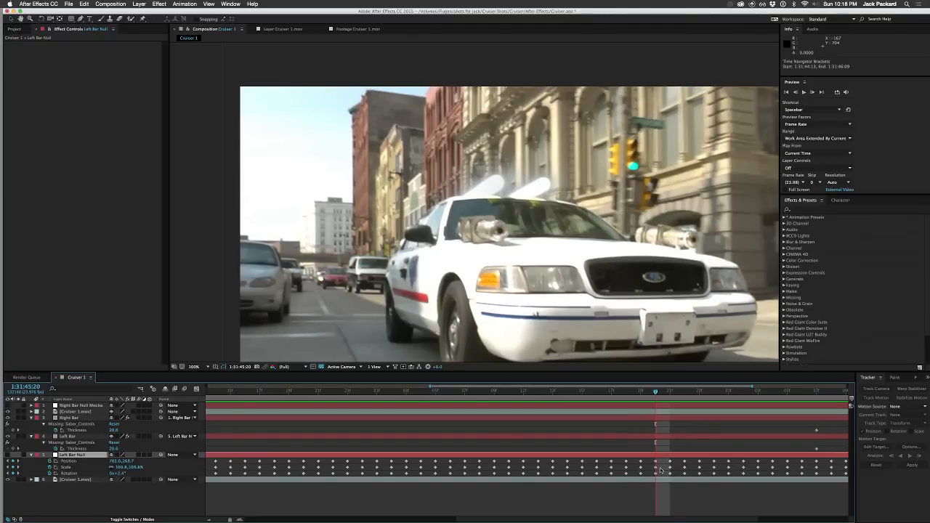
pyautogui.press('pagedown')
pyautogui.press('pagedown')
pyautogui.press('pagedown')
pyautogui.press('pagedown')
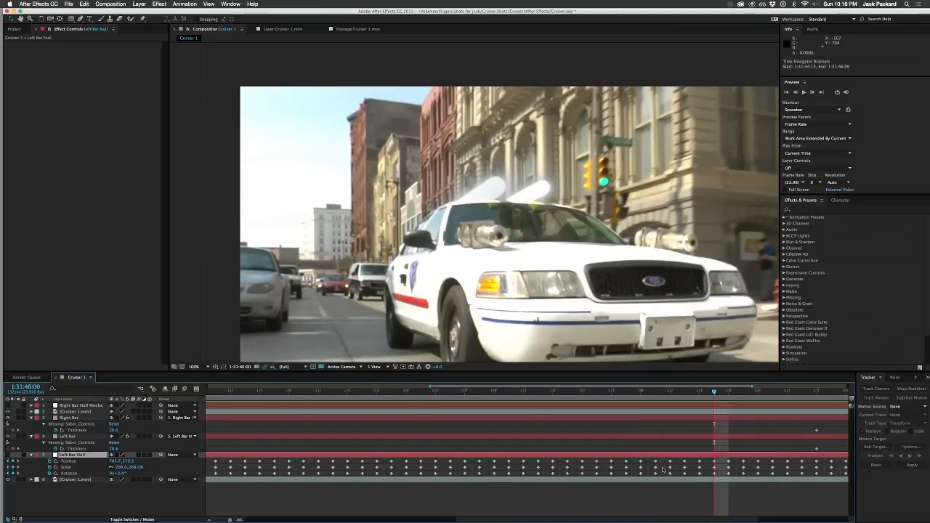
pyautogui.moveTo(661, 469); pyautogui.dragTo(703, 470)
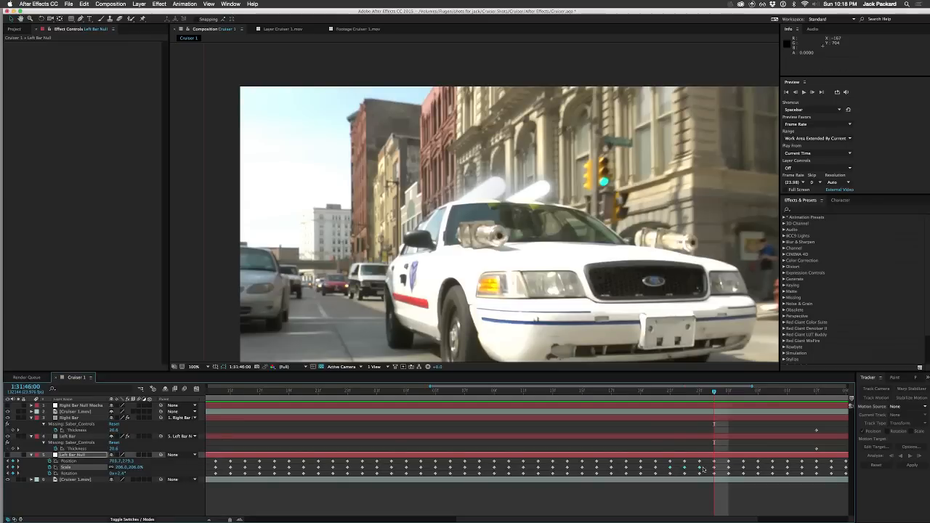
pyautogui.press('Delete')
# Step: Step through the frames from 1:31:45:19 to 1:31:46:17 to examine how the left saber follows the roof bar
pyautogui.press('pageup')
pyautogui.press('pageup')
pyautogui.press('pageup')
pyautogui.press('pageup')
pyautogui.press('pageup')
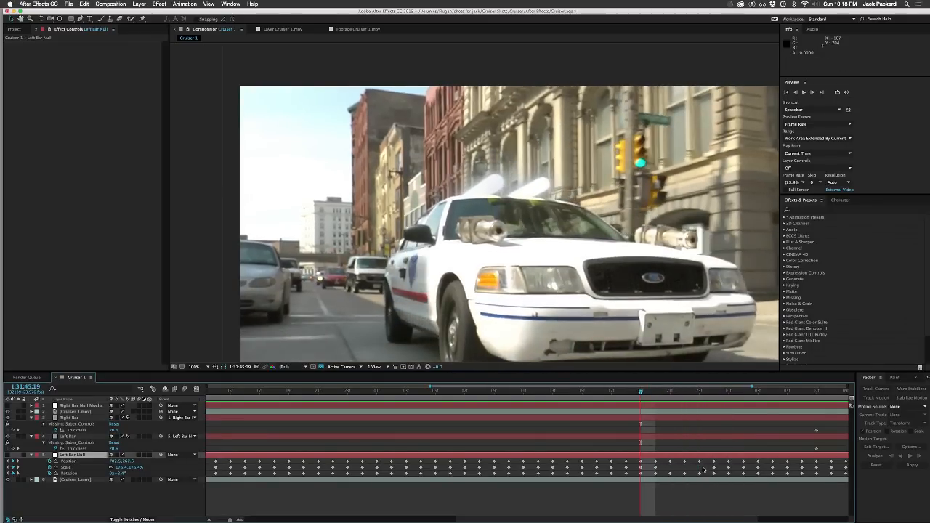
pyautogui.press('pagedown')
pyautogui.press('pagedown')
pyautogui.press('pagedown')
pyautogui.press('pagedown')
pyautogui.press('pagedown')
pyautogui.press('pagedown')
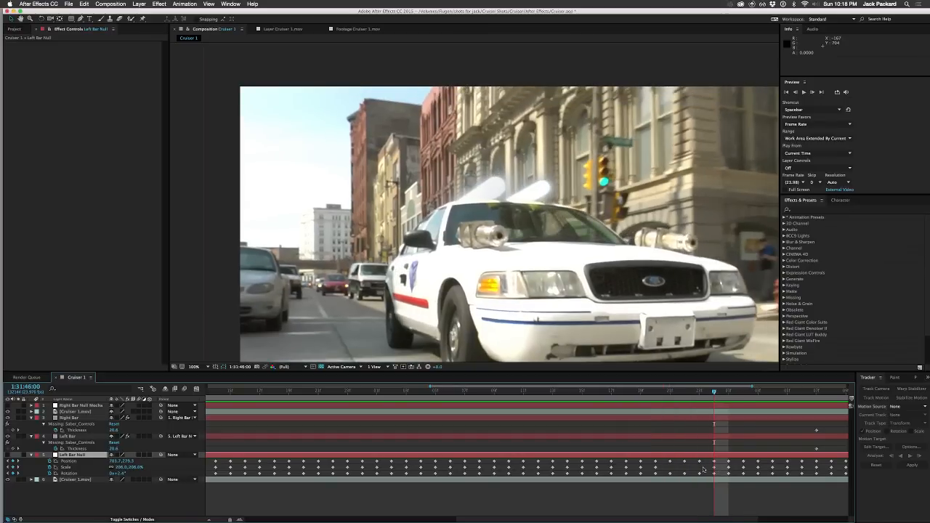
pyautogui.press('pagedown')
pyautogui.press('pagedown')
pyautogui.press('pagedown')
pyautogui.press('pagedown')
pyautogui.press('pagedown')
pyautogui.press('pagedown')
pyautogui.press('pagedown')
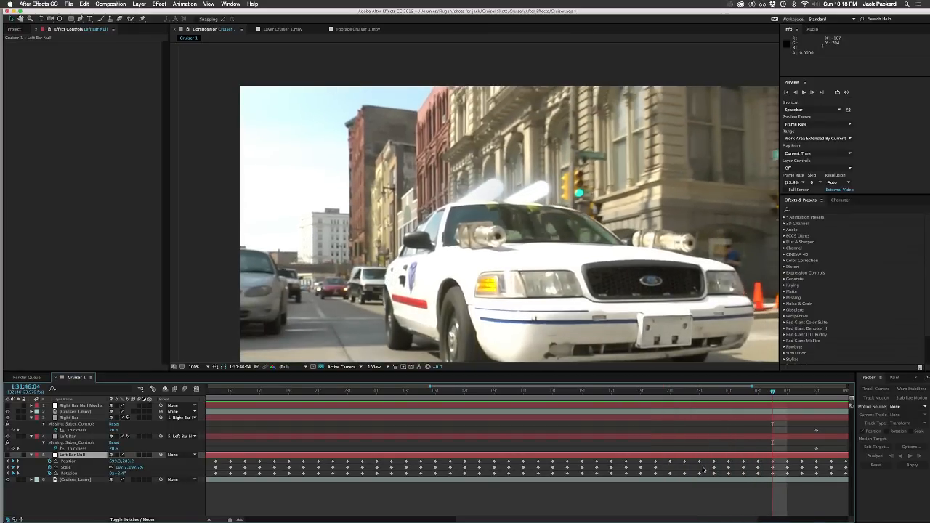
pyautogui.press('pagedown')
pyautogui.press('pagedown')
pyautogui.press('pagedown')
pyautogui.press('pagedown')
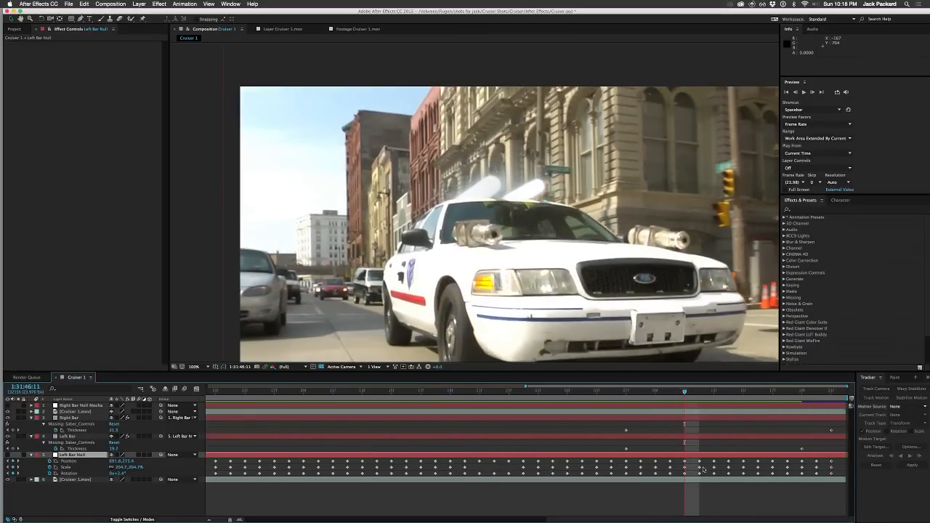
pyautogui.press('pagedown')
pyautogui.press('pagedown')
pyautogui.press('pagedown')
pyautogui.press('pagedown')
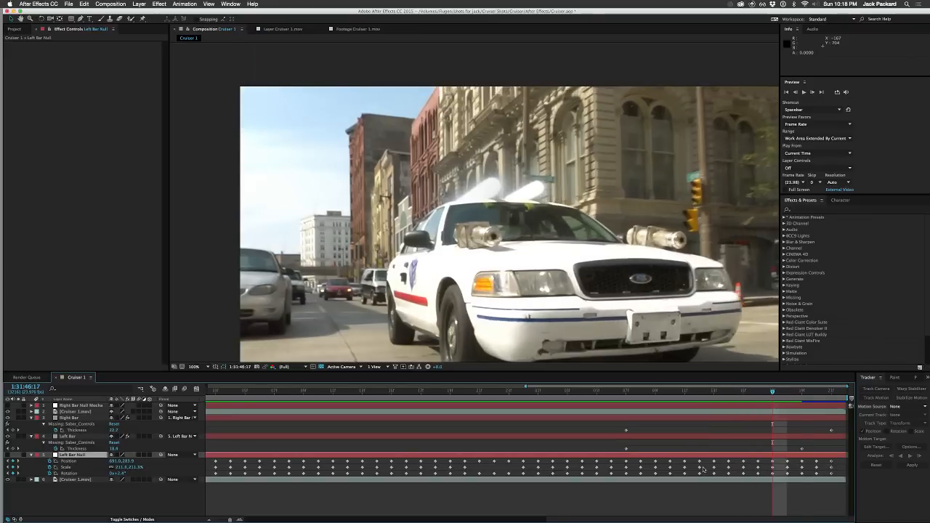
pyautogui.press('pageup')
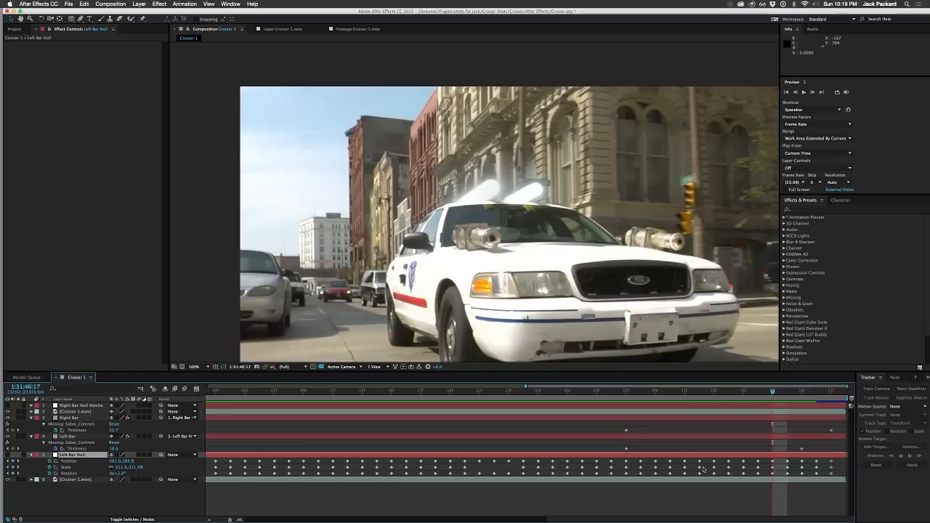
# Step: Delete Left Bar Null's Scale keyframes from 1:31:46:00 to 1:31:46:16 and preview the shot to check the left saber
pyautogui.moveTo(513, 472); pyautogui.dragTo(761, 465)
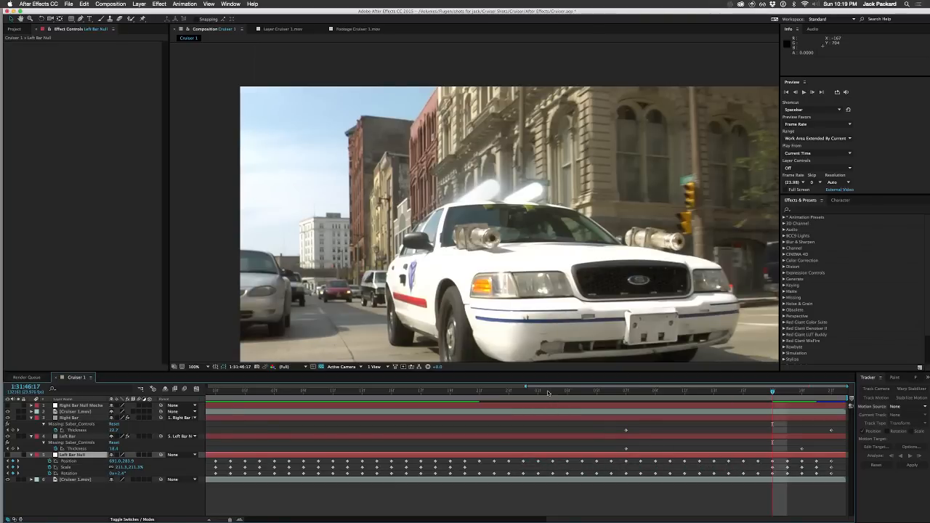
pyautogui.moveTo(548, 393)
pyautogui.mouseDown()
pyautogui.moveTo(432, 402)
pyautogui.moveTo(697, 386)
pyautogui.moveTo(566, 393)
pyautogui.mouseUp()
pyautogui.moveTo(427, 396); pyautogui.dragTo(479, 397)
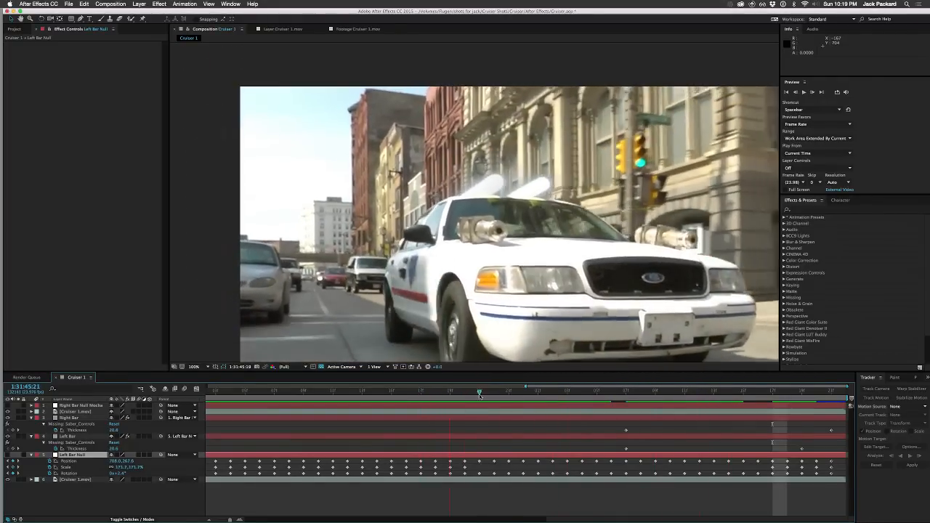
pyautogui.moveTo(619, 394); pyautogui.dragTo(684, 393)
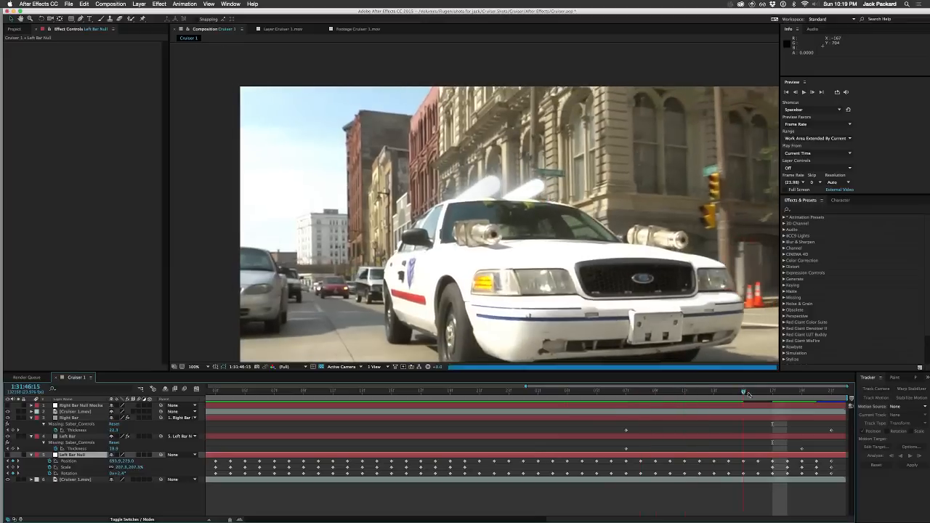
pyautogui.moveTo(749, 394); pyautogui.dragTo(186, 418)
pyautogui.press('-')
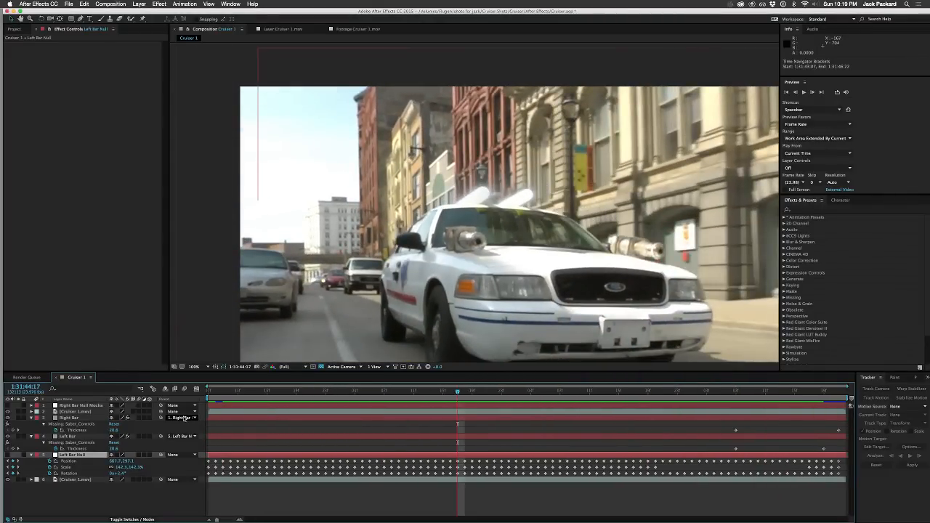
pyautogui.press('space')
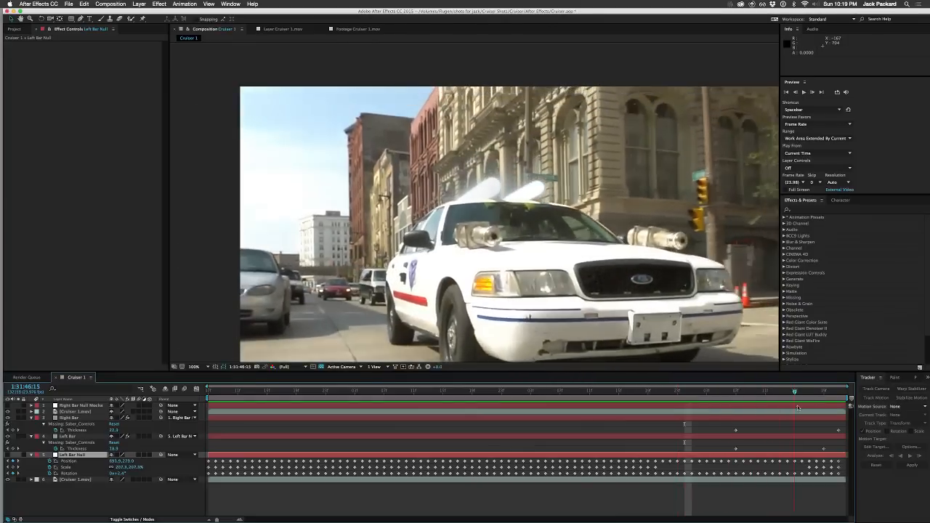
# Step: Delete Left Bar Null's remaining Scale keyframes after 1:31:46:16 and check the left saber's size over the final frames
pyautogui.moveTo(815, 407)
pyautogui.mouseDown()
pyautogui.moveTo(850, 405)
pyautogui.moveTo(802, 413)
pyautogui.mouseUp()
pyautogui.moveTo(798, 468); pyautogui.dragTo(845, 471)
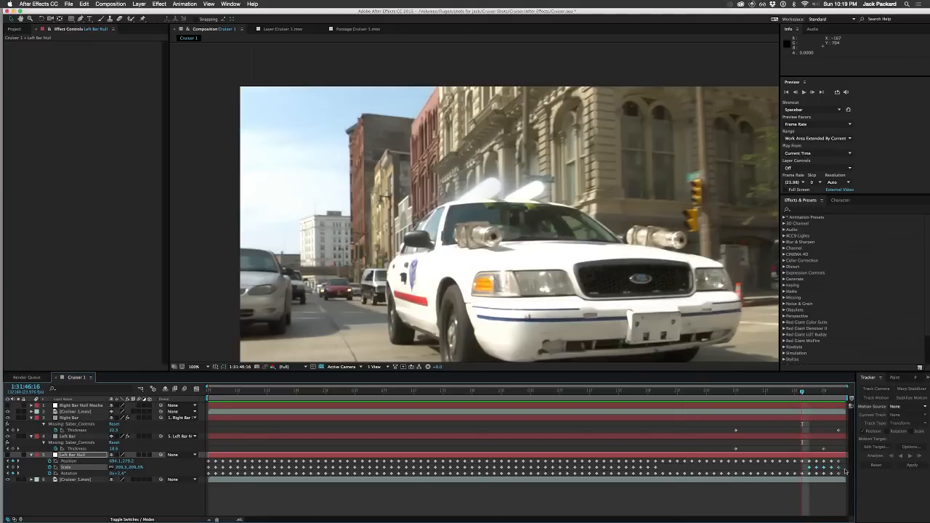
pyautogui.press('Delete')
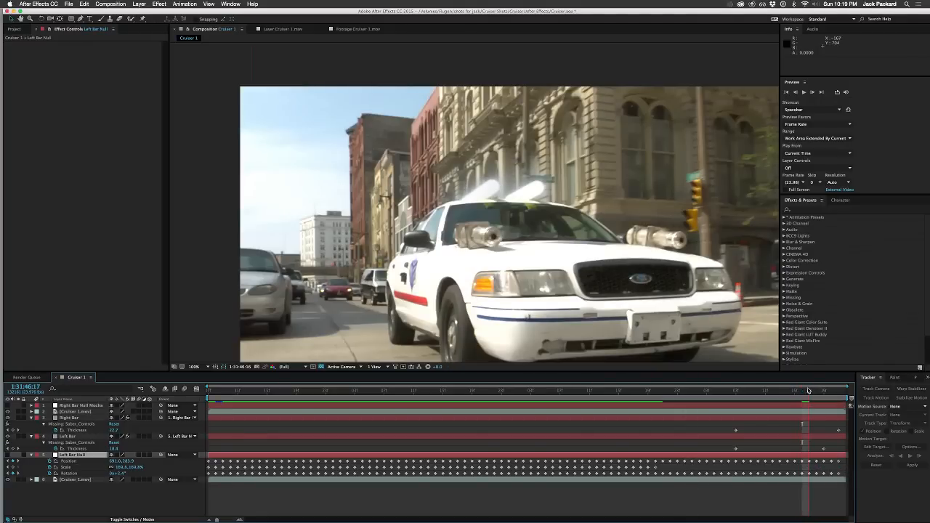
pyautogui.click(692, 392)
pyautogui.click(803, 391)
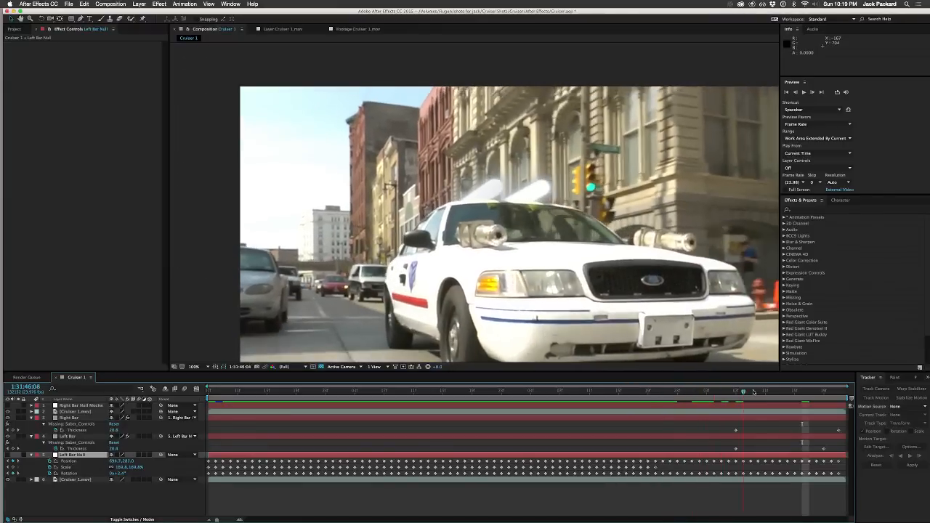
pyautogui.press('pagedown')
pyautogui.press('pagedown')
pyautogui.press('pagedown')
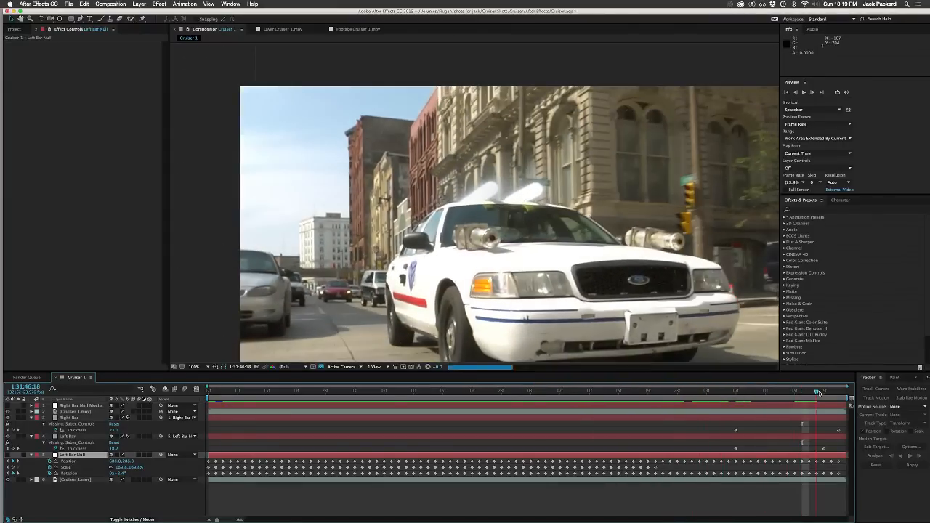
# Step: Delete the Left Bar layer's Thickness keyframe at 1:31:46:19 and check the preceding frames
pyautogui.click(824, 449)
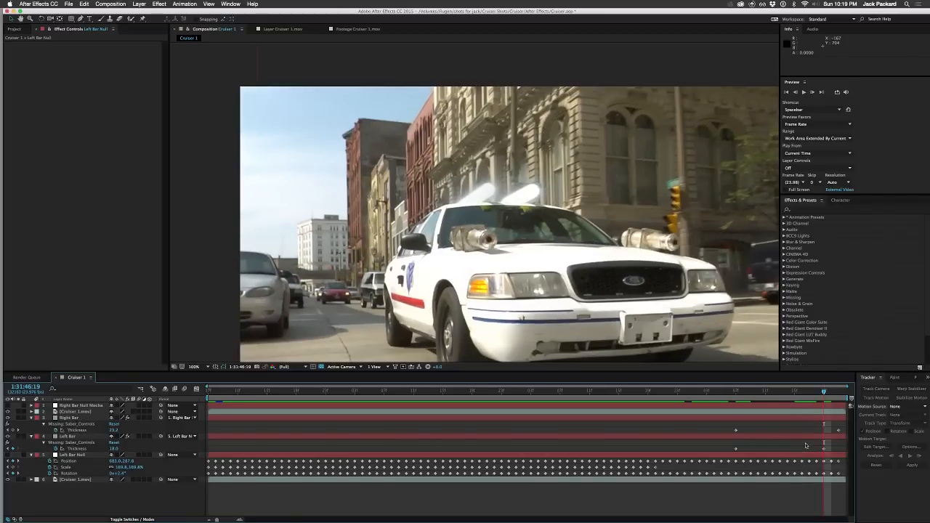
pyautogui.press('Delete')
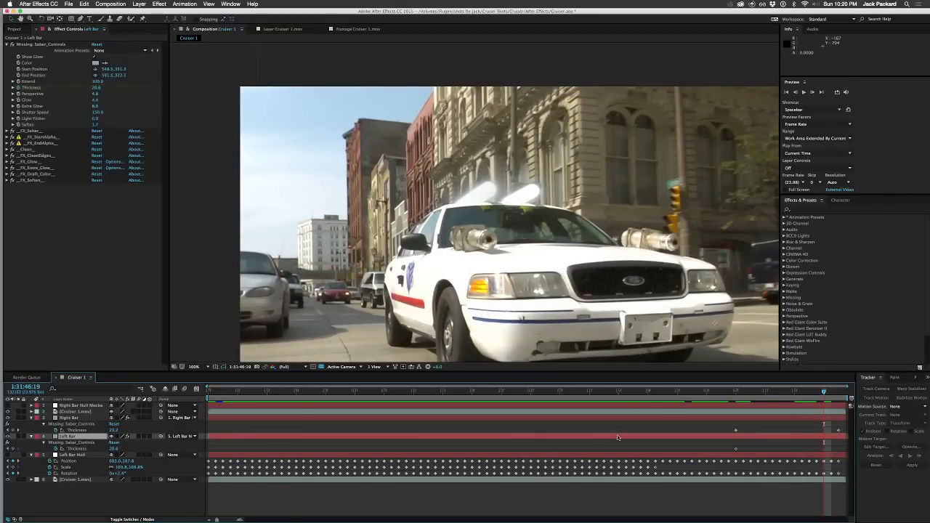
pyautogui.press('pageup')
pyautogui.press('pageup')
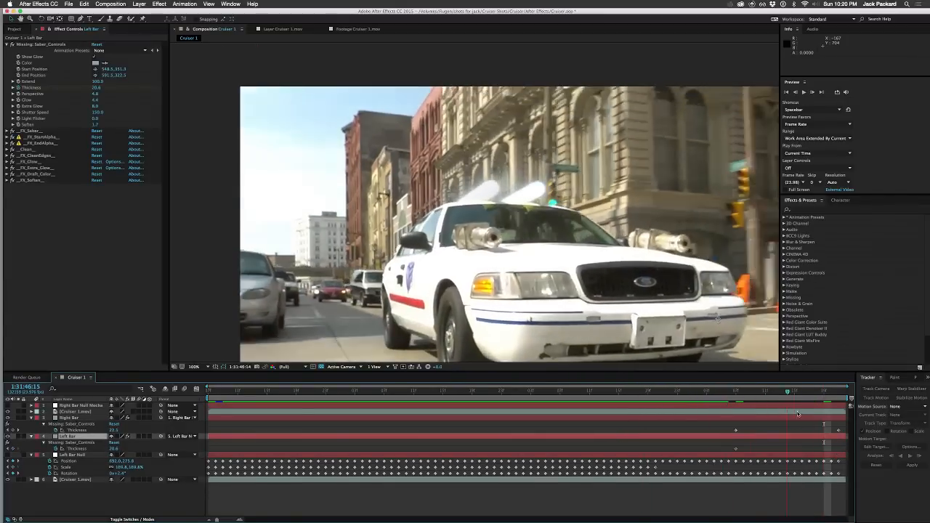
pyautogui.moveTo(823, 413); pyautogui.dragTo(675, 410)
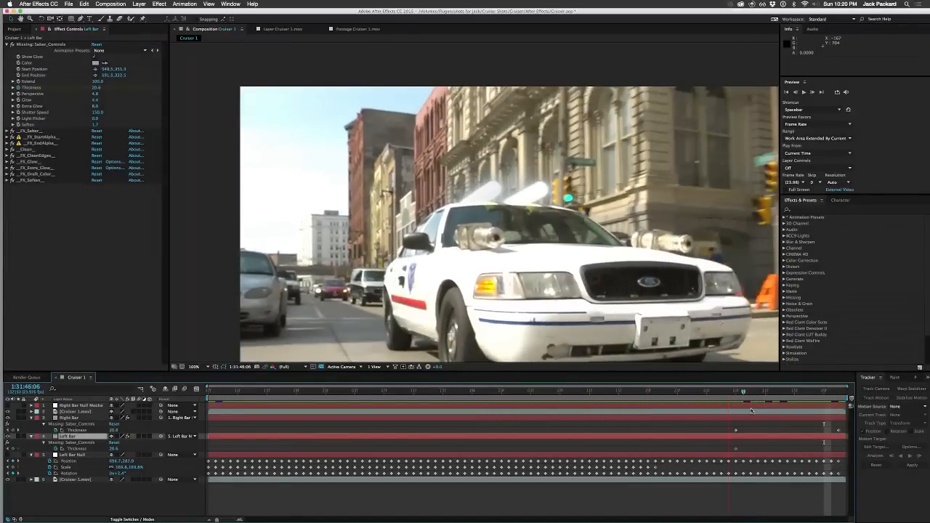
# Step: Play back the shot from its first frame at 1:31:43:07 and examine both sabers on the roof bars
pyautogui.moveTo(752, 411); pyautogui.dragTo(180, 384)
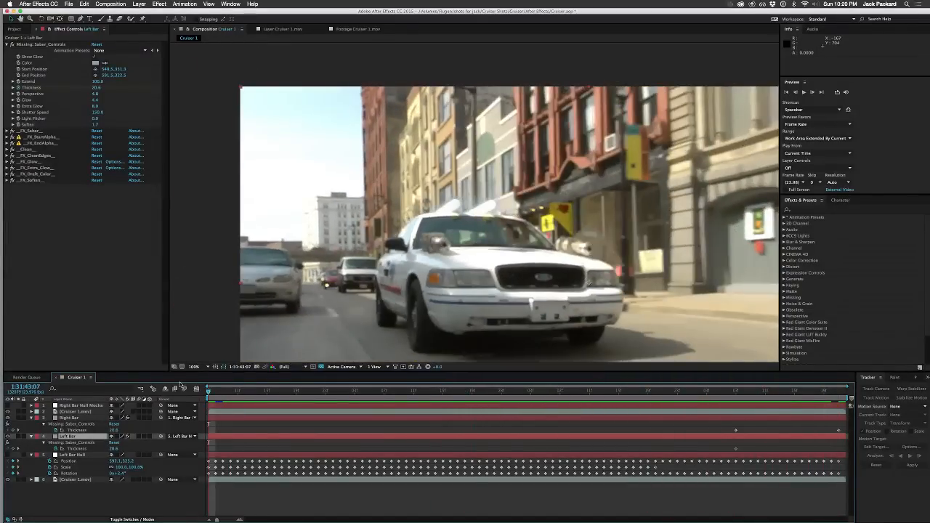
pyautogui.press('space')
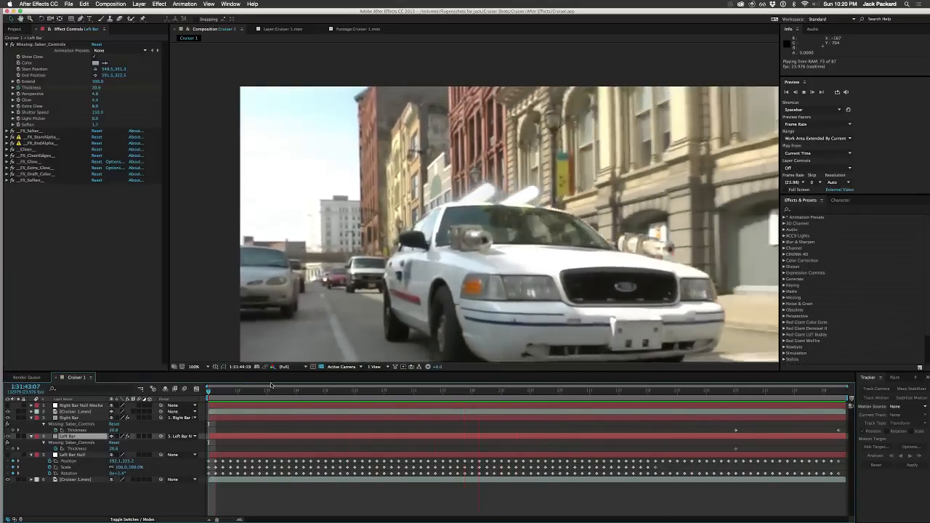
pyautogui.press('space')
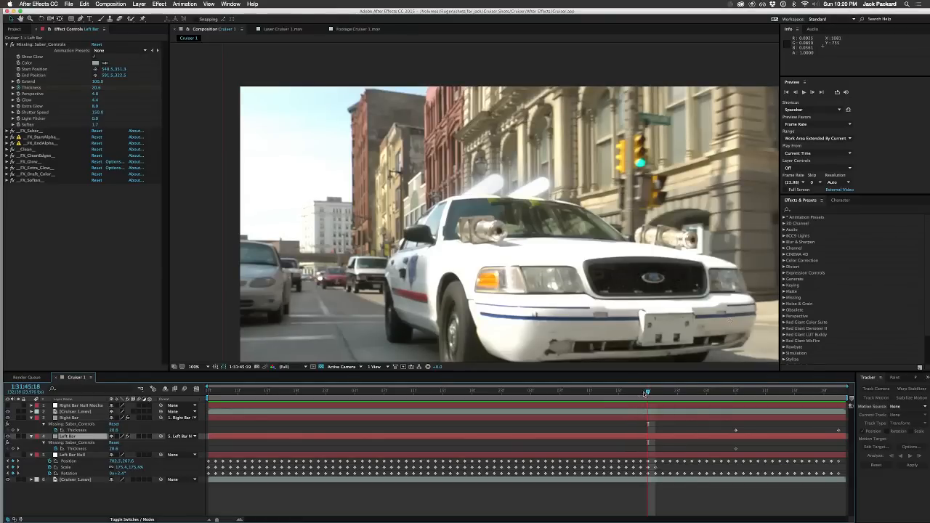
pyautogui.moveTo(648, 394); pyautogui.dragTo(548, 400)
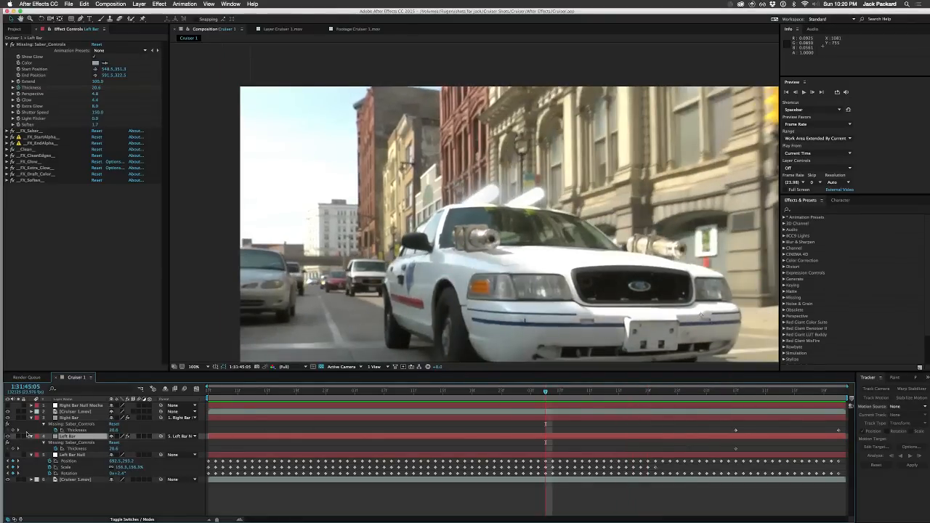
# Step: Collapse the revealed properties of the Right Bar, Left Bar and Left Bar Null layers
pyautogui.click(32, 418)
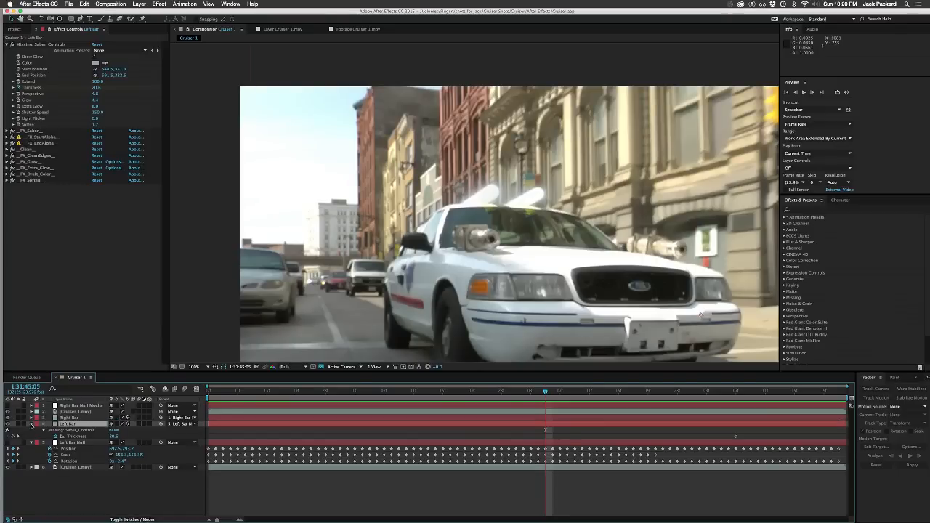
pyautogui.click(32, 423)
pyautogui.click(32, 430)
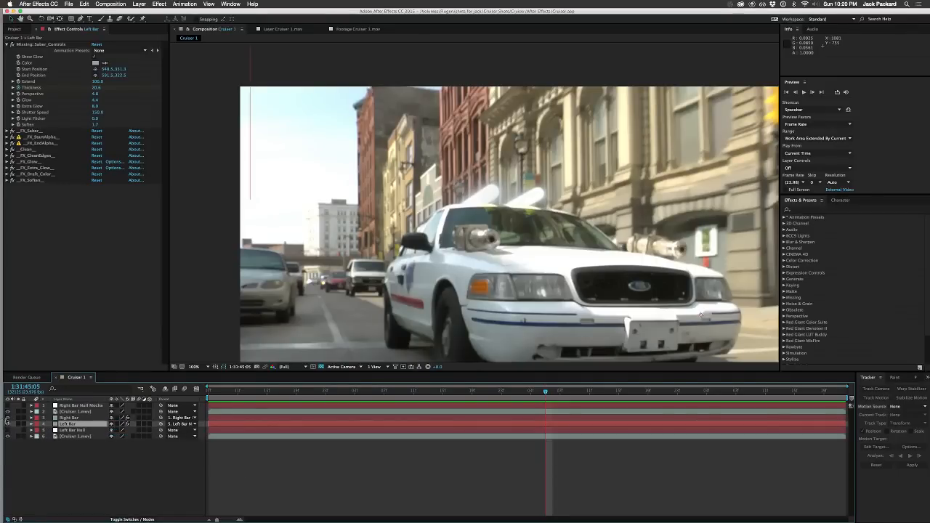
# Step: Hide and show the Left Bar layer at 1:31:45:05 and 1:31:45:03 to compare its saber with the bar underneath
pyautogui.click(7, 424)
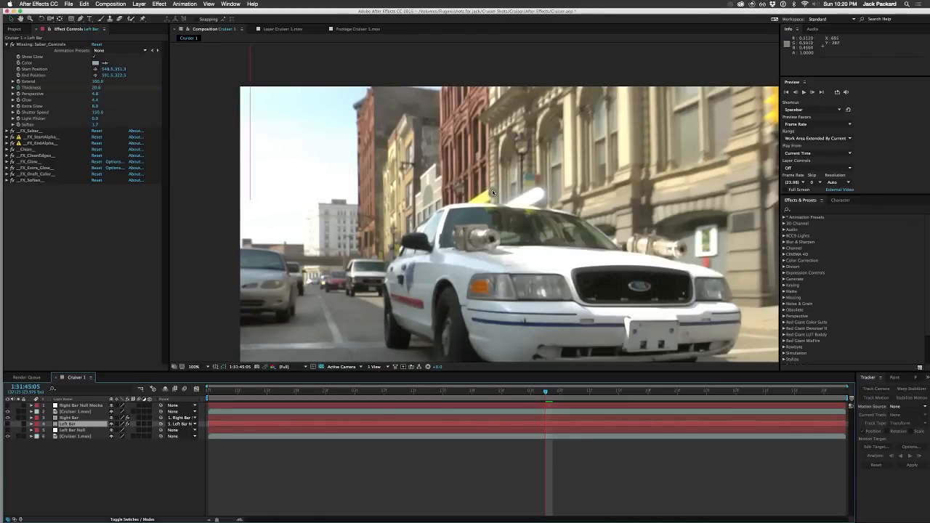
pyautogui.click(7, 424)
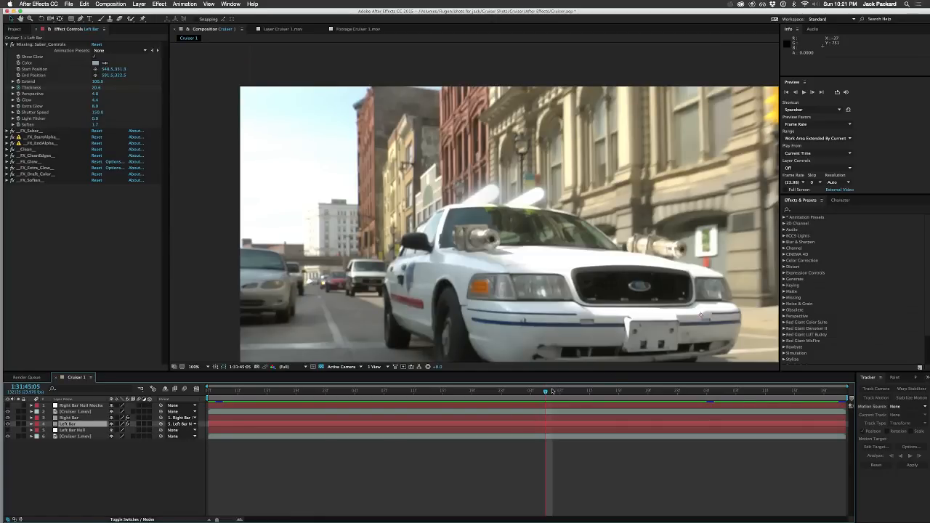
pyautogui.moveTo(550, 392); pyautogui.dragTo(531, 394)
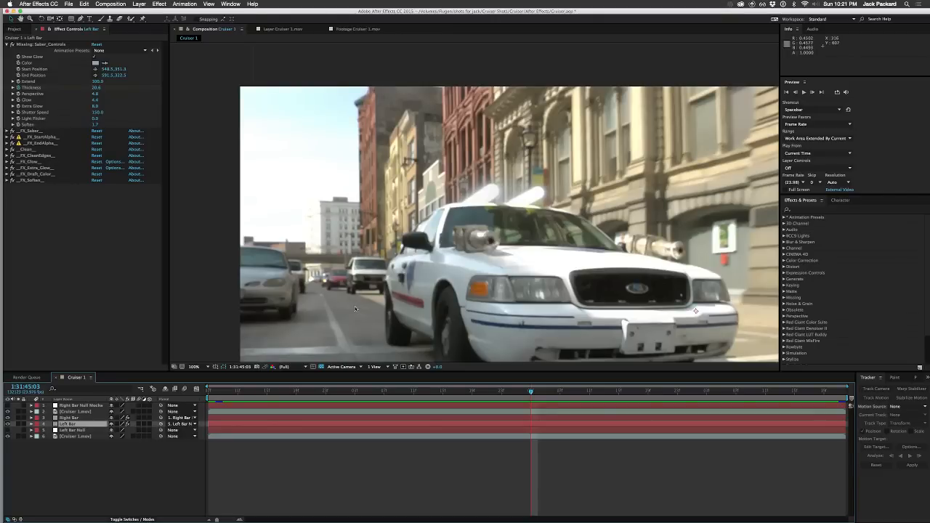
pyautogui.click(8, 425)
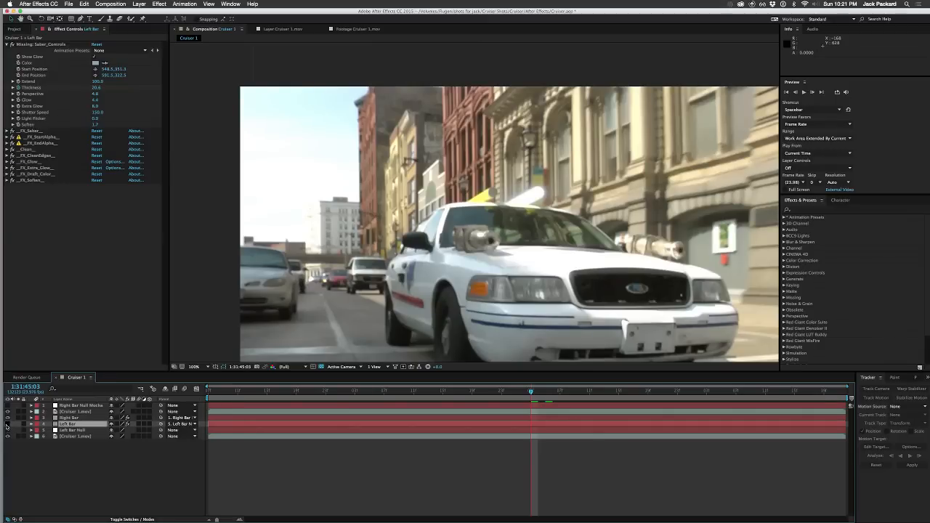
pyautogui.click(7, 426)
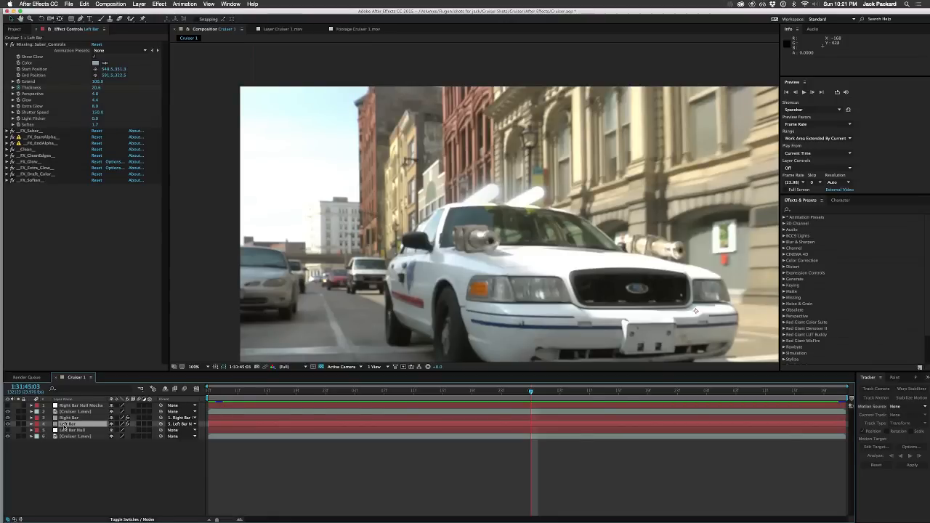
# Step: Reposition the Left Bar saber's start point to about 536.7, 345.7 and its end point to about 591.5, 325.1 over the roof bar
pyautogui.press('.')
pyautogui.press('.')
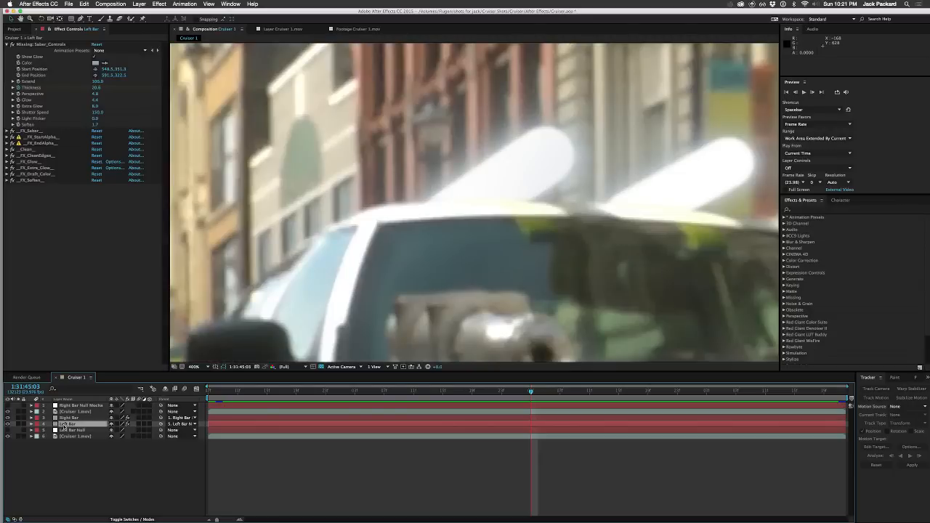
pyautogui.press(',')
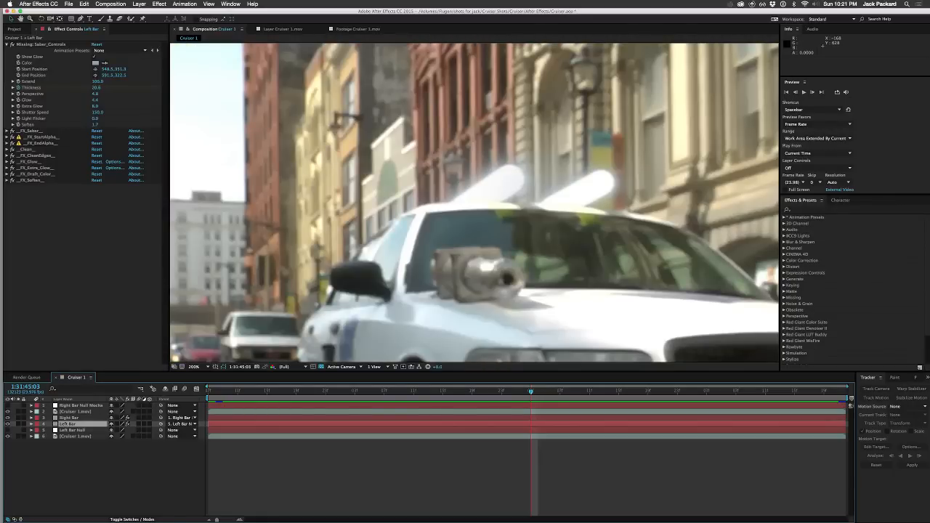
pyautogui.click(69, 461)
pyautogui.click(68, 425)
pyautogui.click(49, 46)
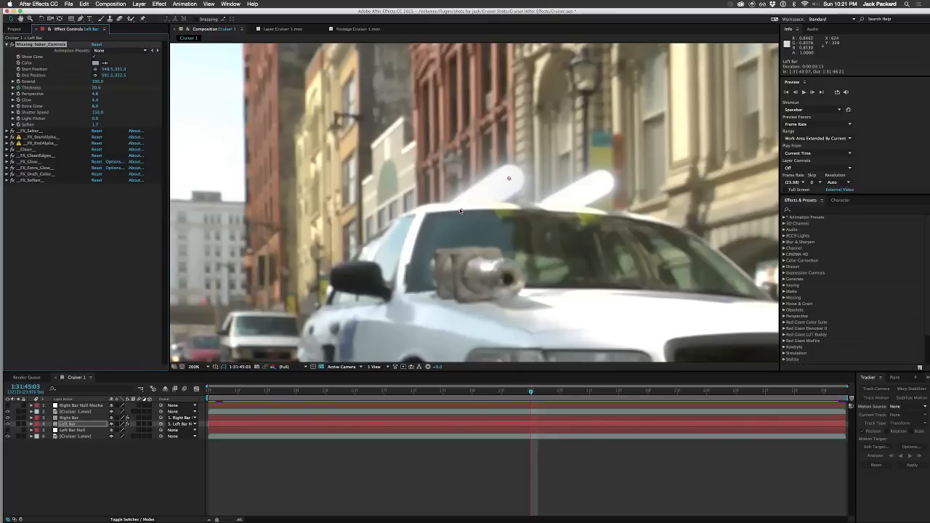
pyautogui.moveTo(460, 211); pyautogui.dragTo(451, 209)
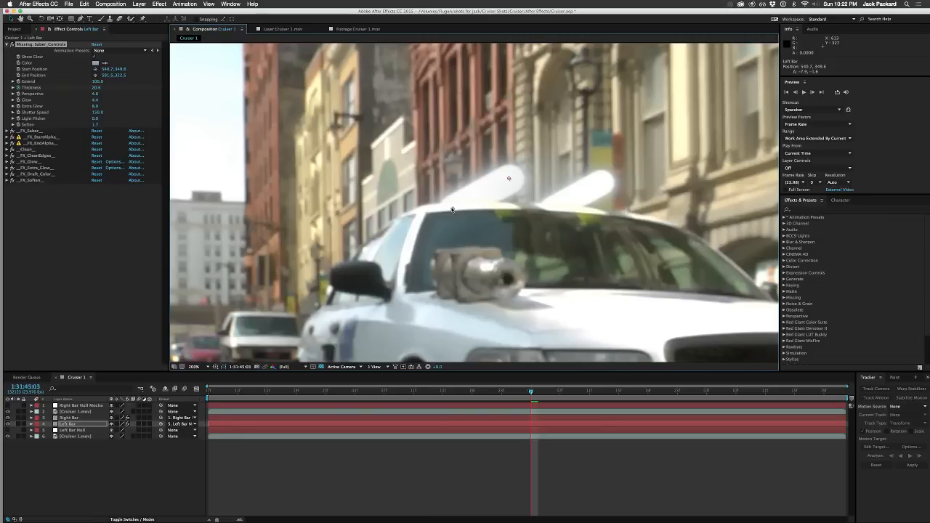
pyautogui.press(',')
pyautogui.press(',')
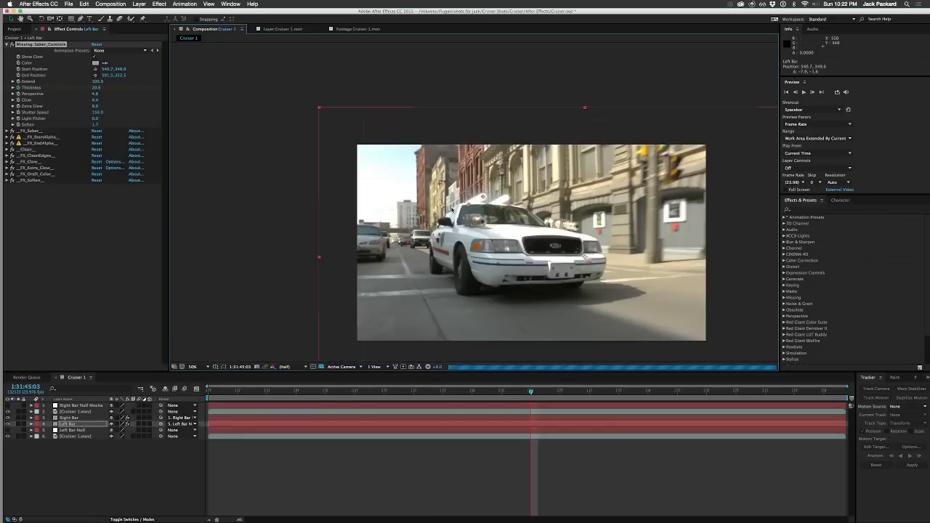
pyautogui.press('.')
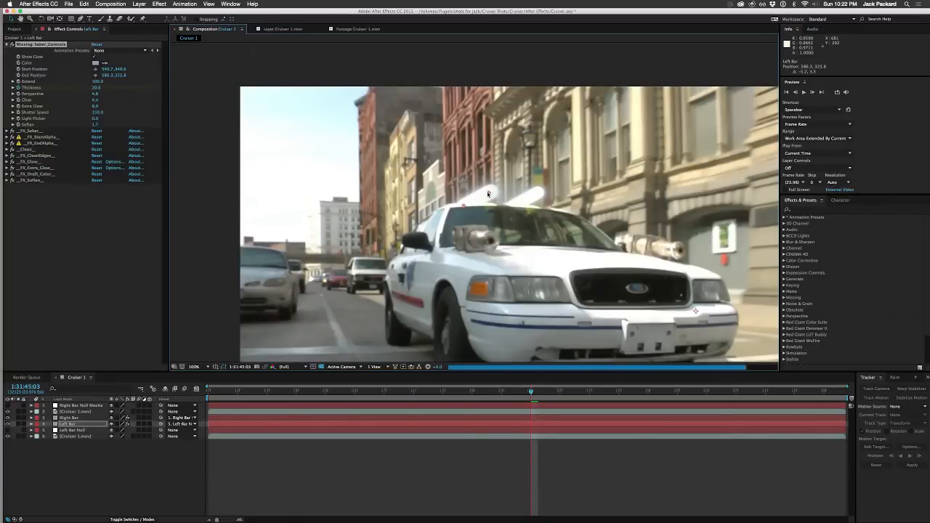
pyautogui.moveTo(488, 195); pyautogui.dragTo(461, 205)
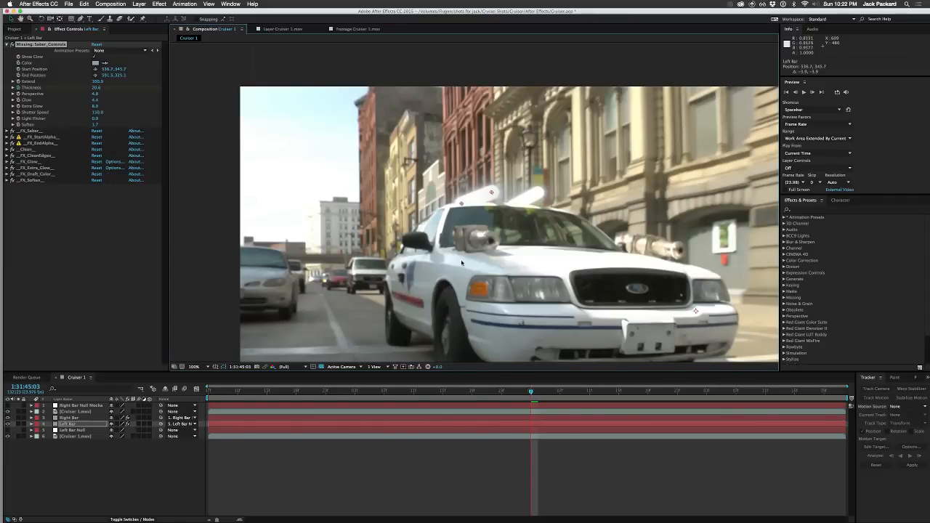
pyautogui.click(131, 482)
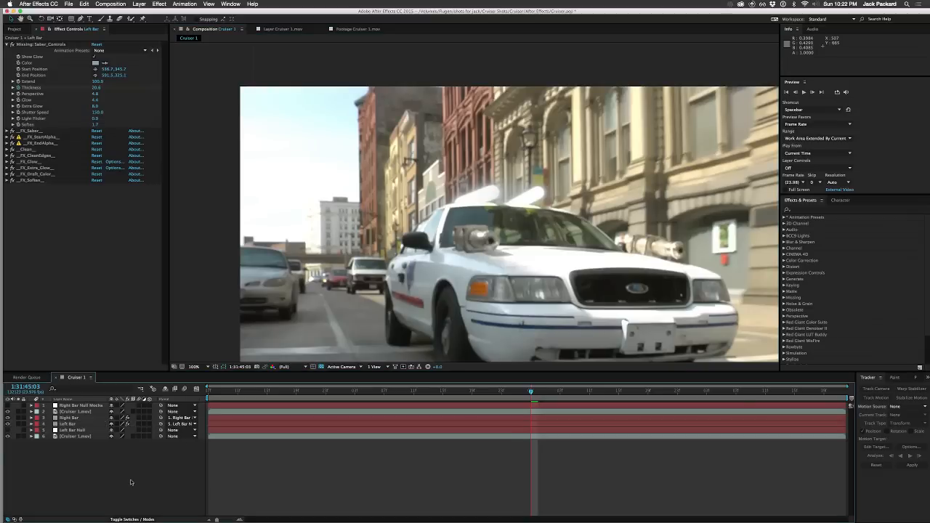
# Step: Nudge the Left Bar saber's end point to about 592.2, 326.4
pyautogui.click(80, 419)
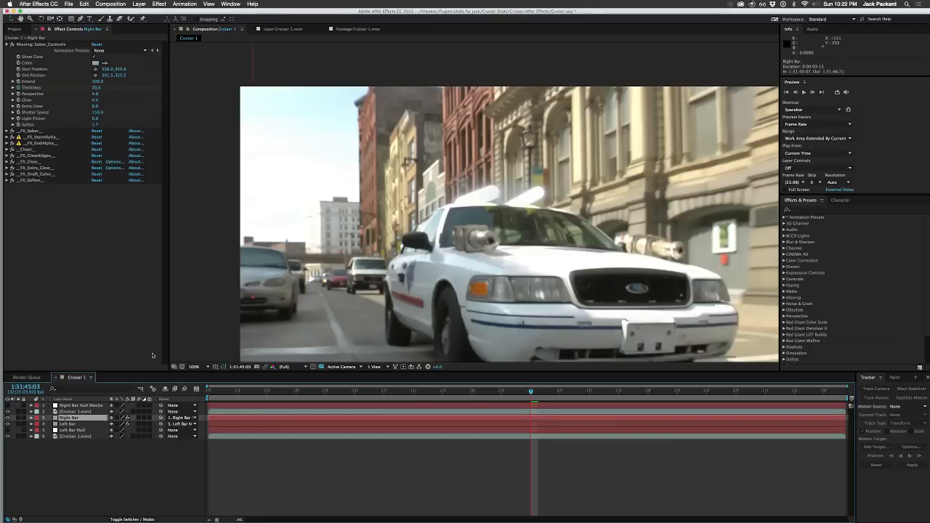
pyautogui.click(64, 425)
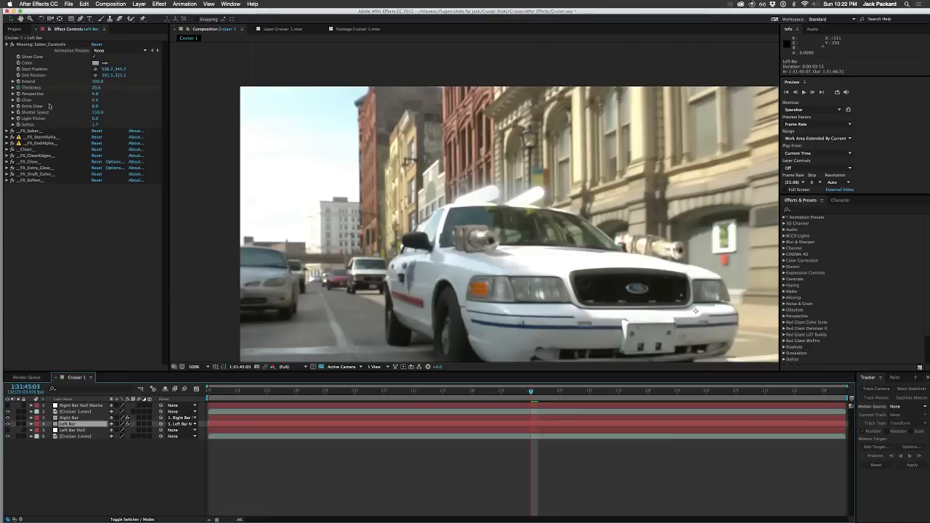
pyautogui.click(37, 45)
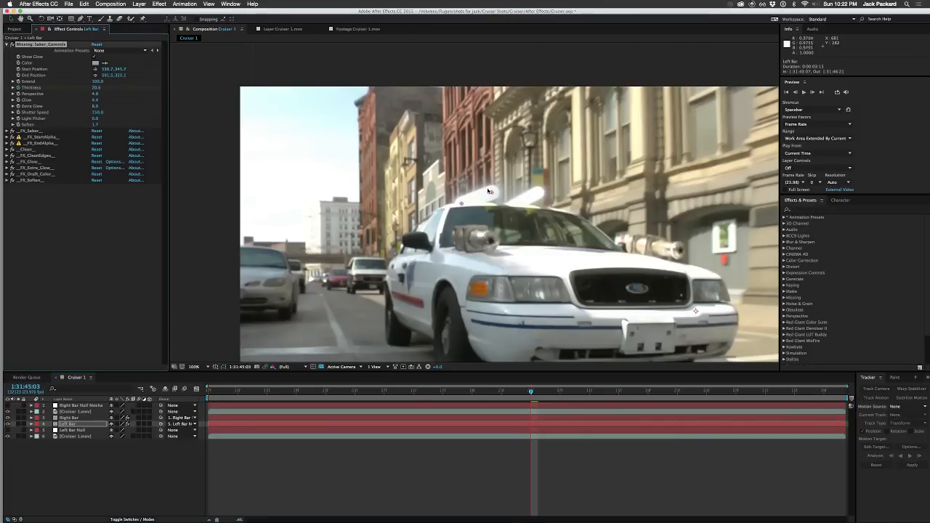
pyautogui.moveTo(492, 193); pyautogui.dragTo(492, 194)
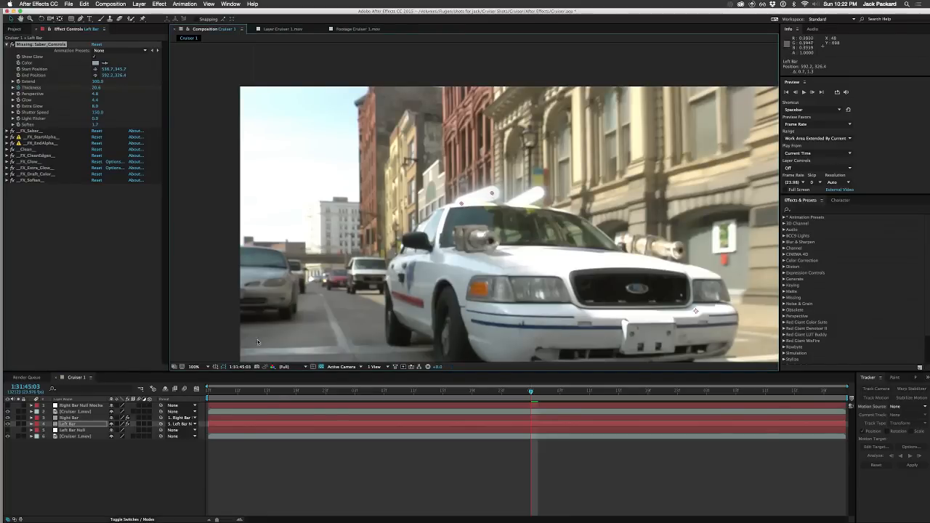
pyautogui.click(97, 510)
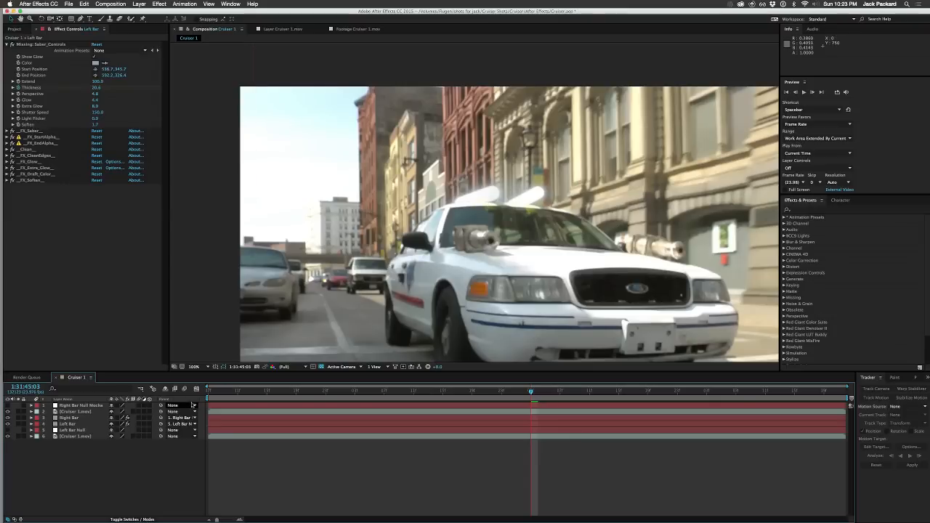
# Step: Move the Right Bar saber's start point to about 523.8, 342.5 and its end point to about 586.2, 327.0
pyautogui.click(71, 425)
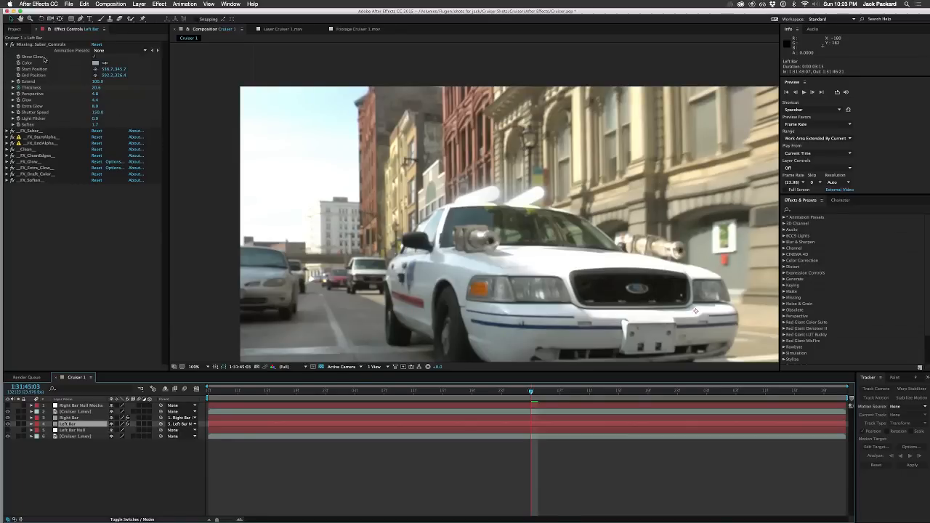
pyautogui.click(40, 45)
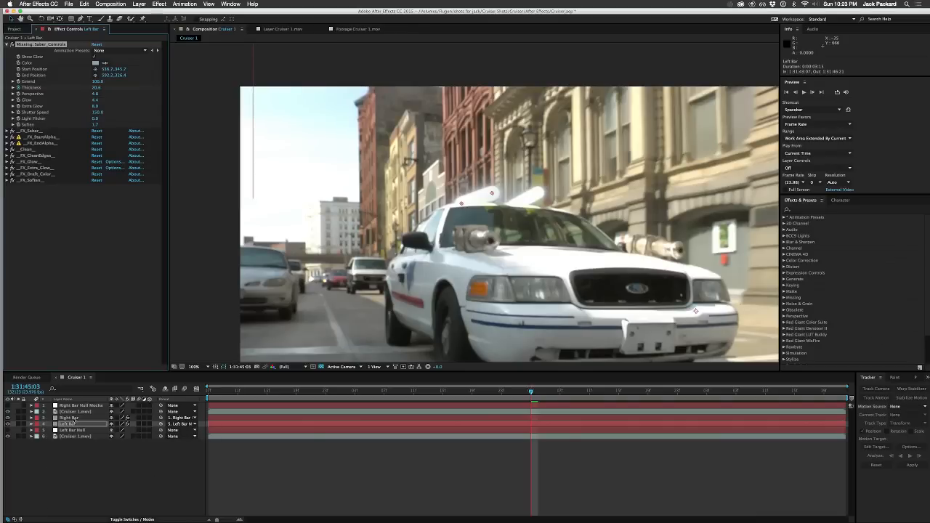
pyautogui.click(72, 418)
pyautogui.click(42, 44)
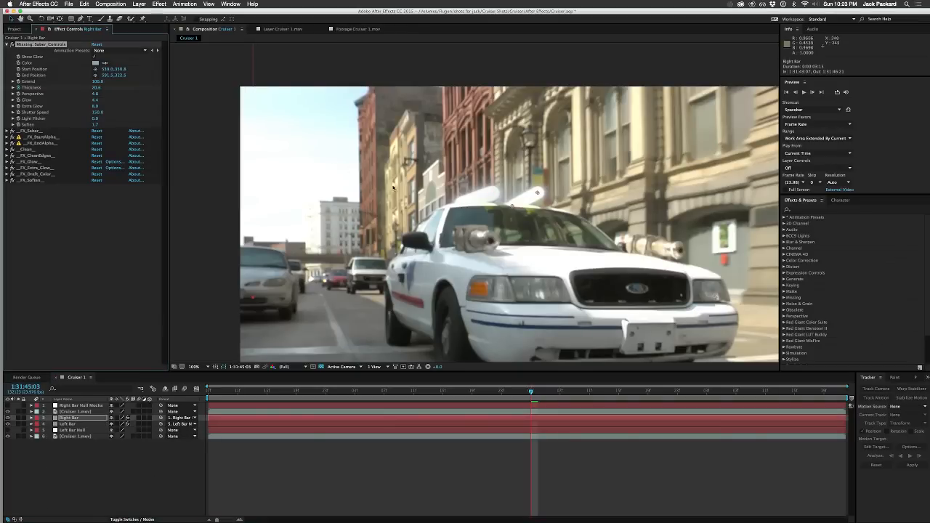
pyautogui.moveTo(511, 208)
pyautogui.mouseDown()
pyautogui.moveTo(504, 202)
pyautogui.moveTo(537, 196)
pyautogui.moveTo(534, 205)
pyautogui.moveTo(537, 195)
pyautogui.moveTo(506, 203)
pyautogui.mouseUp()
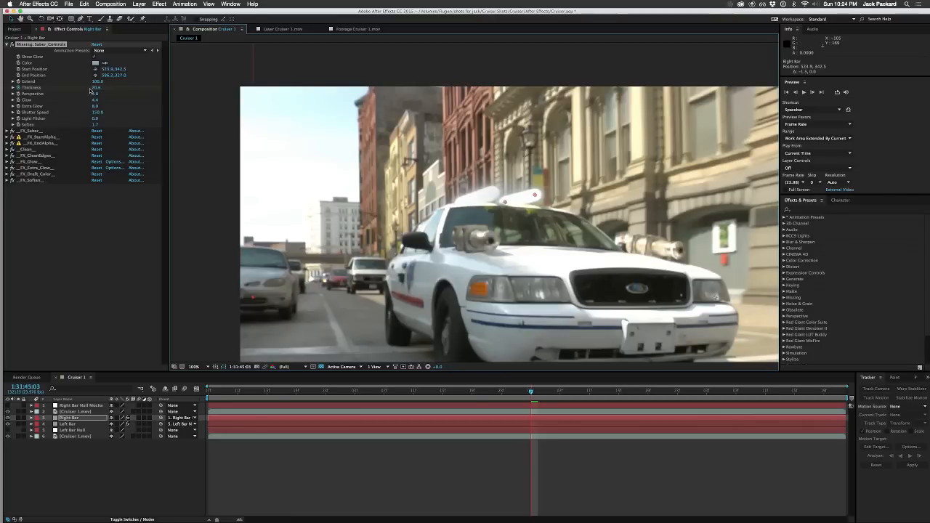
# Step: Set the Right Bar saber's Perspective to 10.0 and save the project
pyautogui.moveTo(95, 96); pyautogui.dragTo(111, 92)
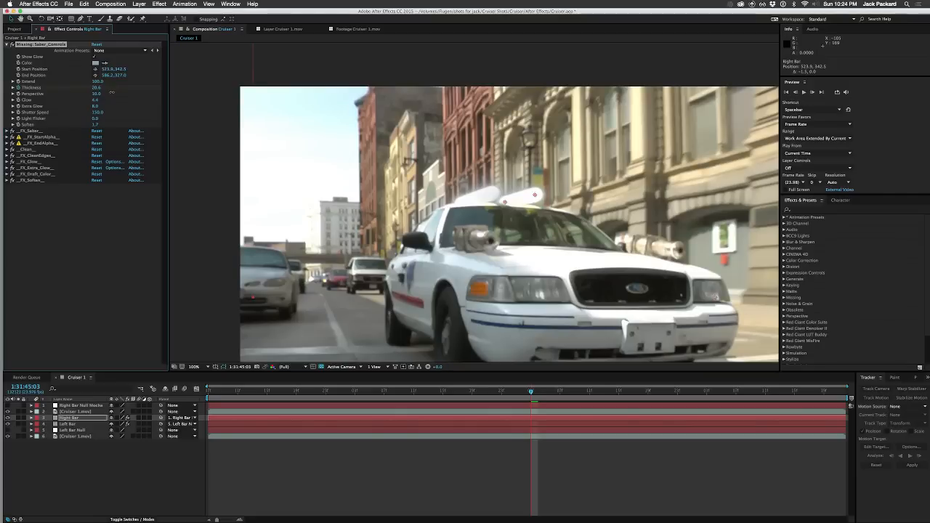
pyautogui.click(129, 477)
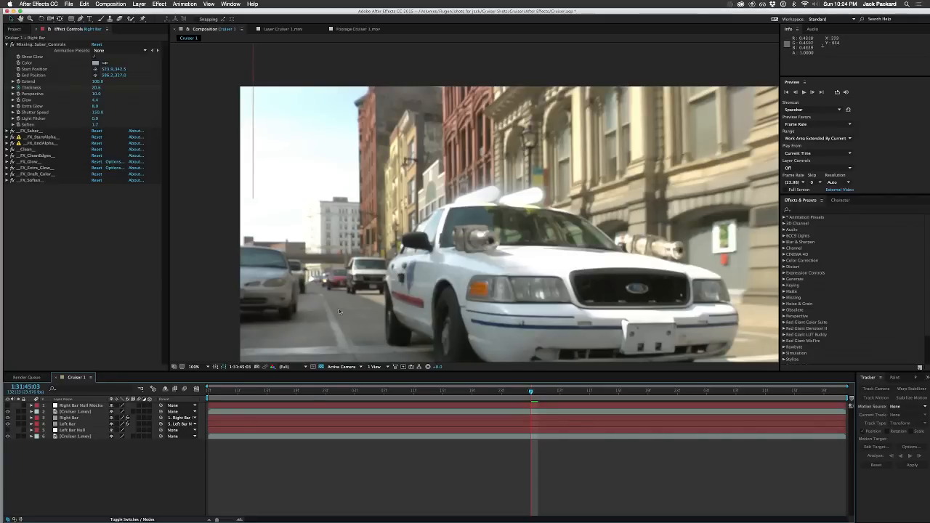
pyautogui.press('super+s')
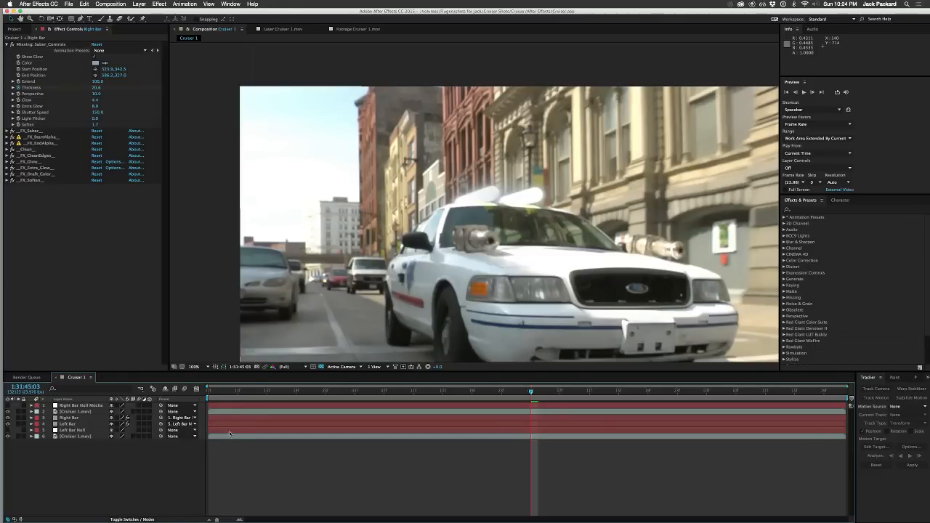
# Step: Play back the shot from 1:31:43:07 and examine the overlap of the two sabers at 1:31:46:06
pyautogui.click(210, 391)
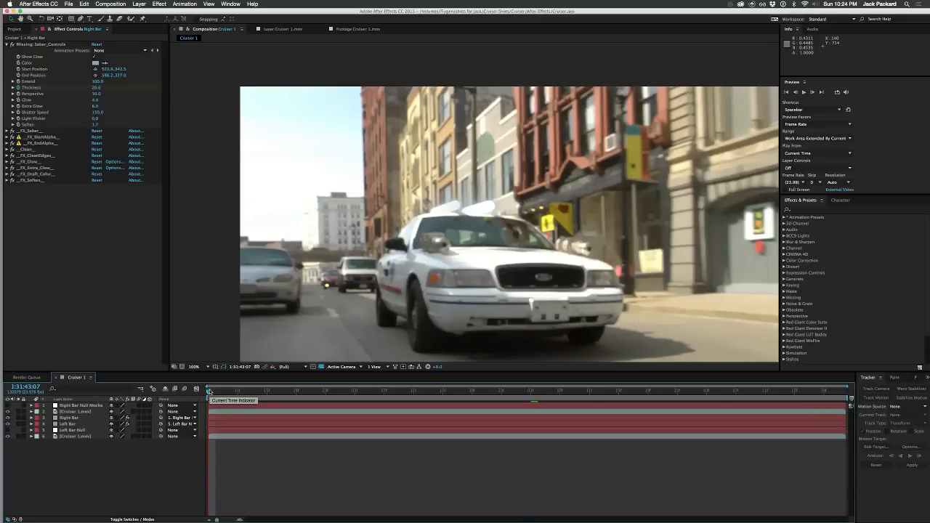
pyautogui.press('space')
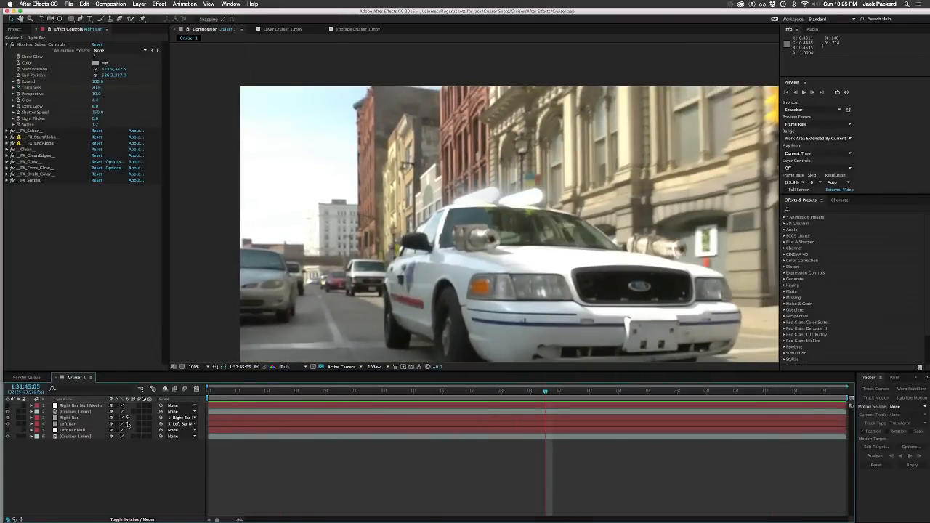
pyautogui.moveTo(633, 391); pyautogui.dragTo(729, 390)
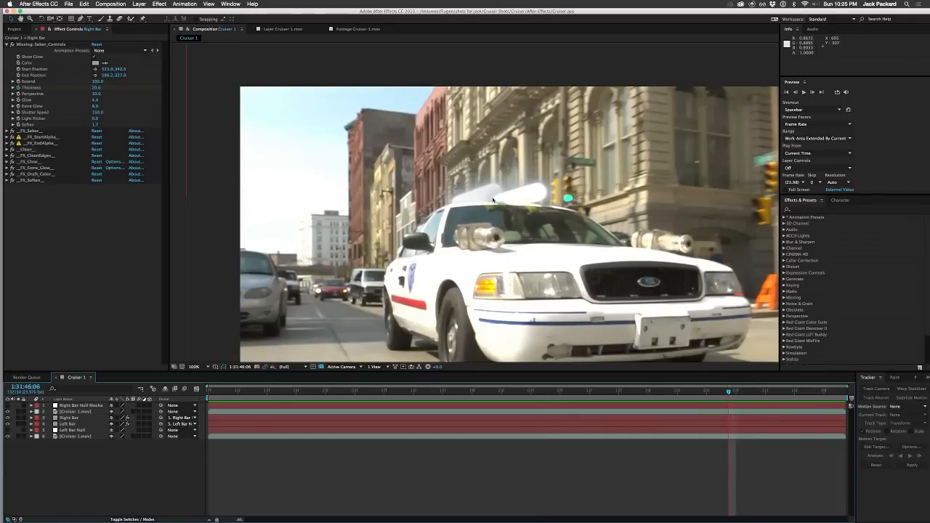
# Step: Move the Left Bar layer above the Right Bar layer and play back the shot
pyautogui.click(63, 425)
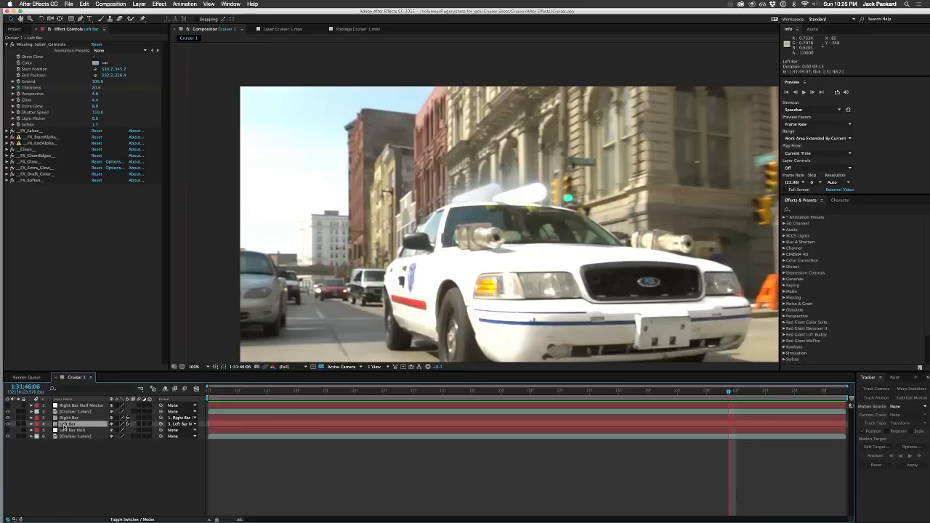
pyautogui.moveTo(64, 427); pyautogui.dragTo(64, 419)
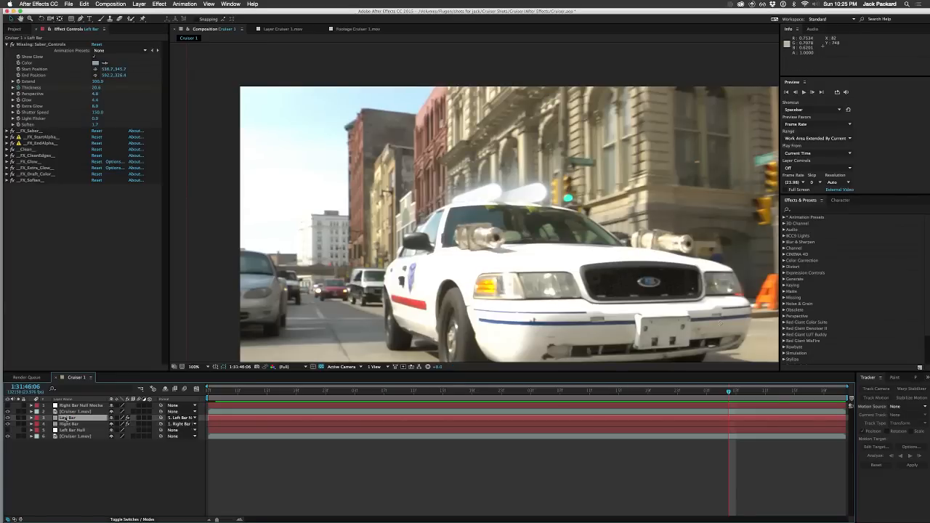
pyautogui.click(116, 511)
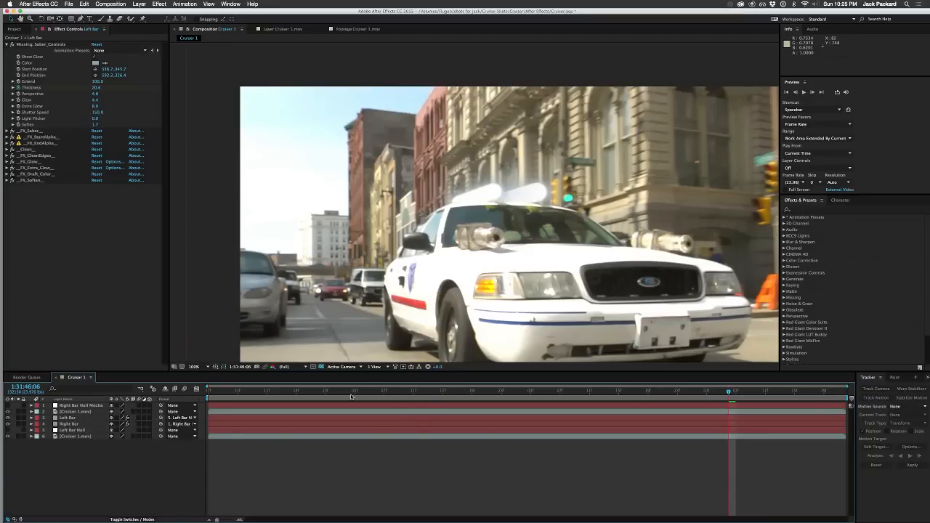
pyautogui.press('space')
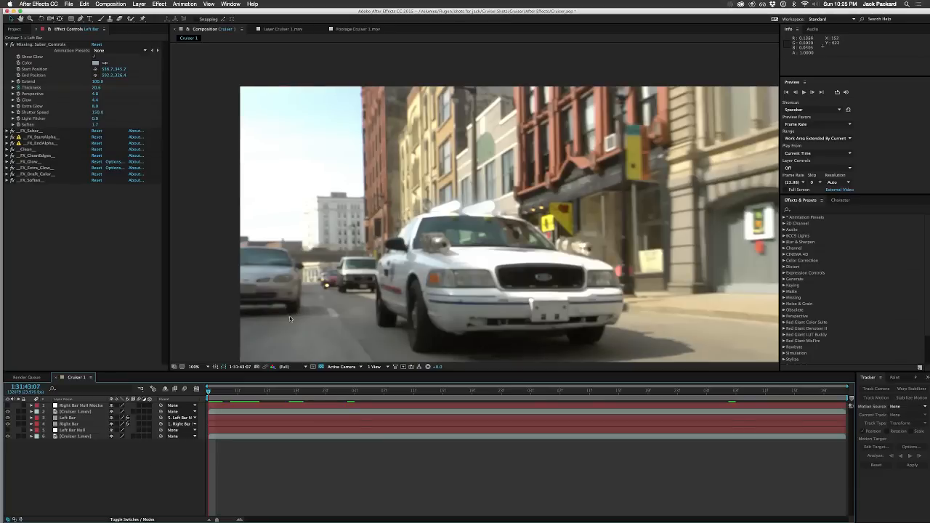
# Step: Enable motion blur for the Left Bar and Right Bar layers and preview the shot from its first frame
pyautogui.click(139, 418)
pyautogui.click(138, 425)
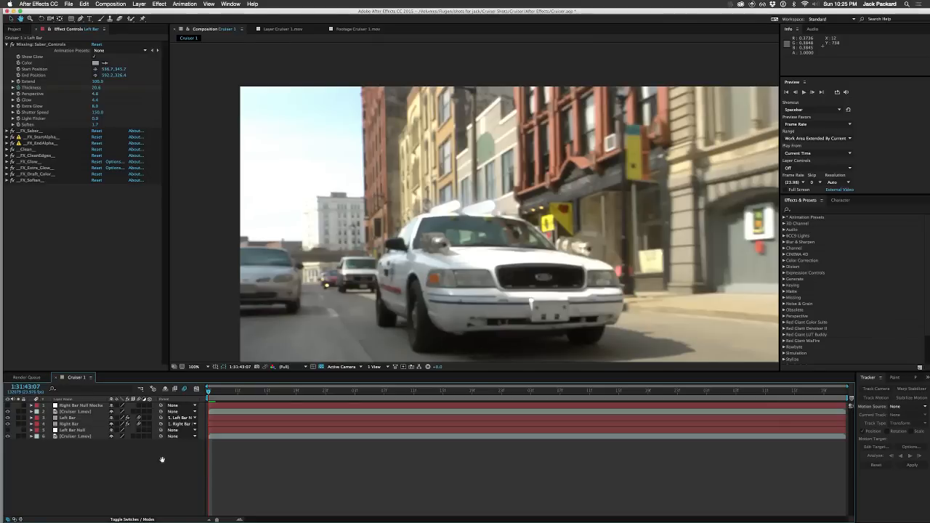
pyautogui.press('space')
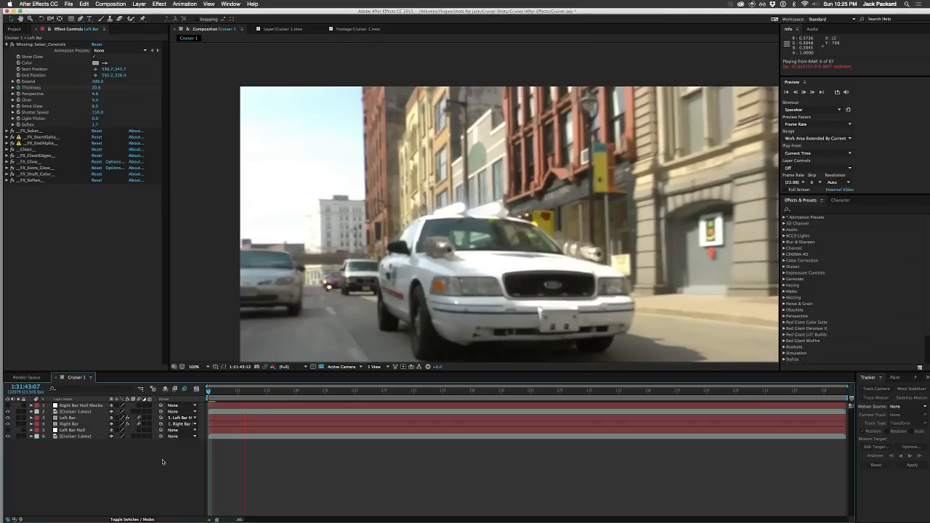
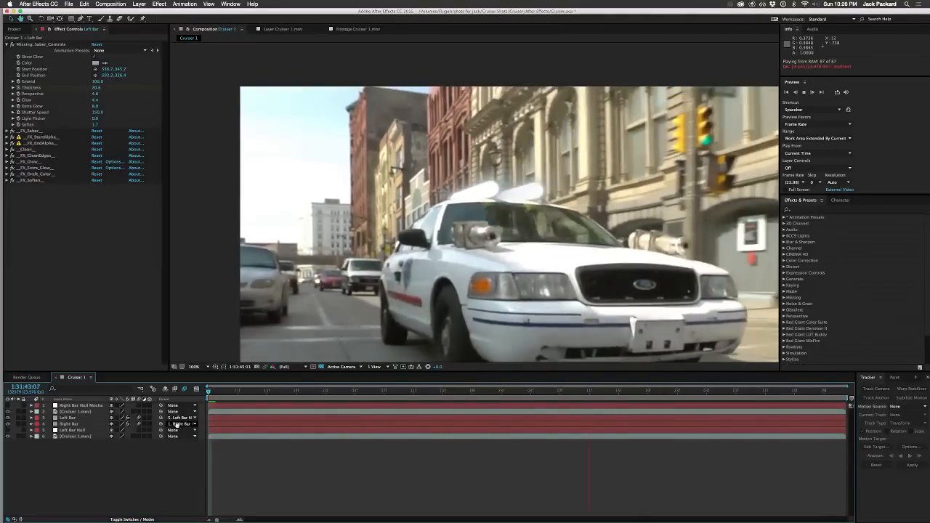
# Step: At 1:31:45:14, nudge the Left Bar layer 10 pixels left and 1 pixel down onto the roof bar
pyautogui.click(74, 419)
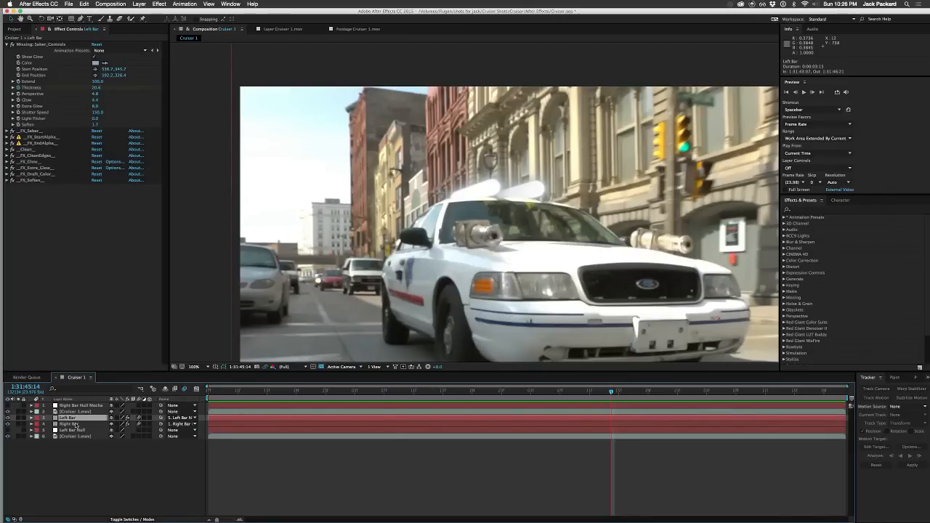
pyautogui.hotkey('shift', 'Left')
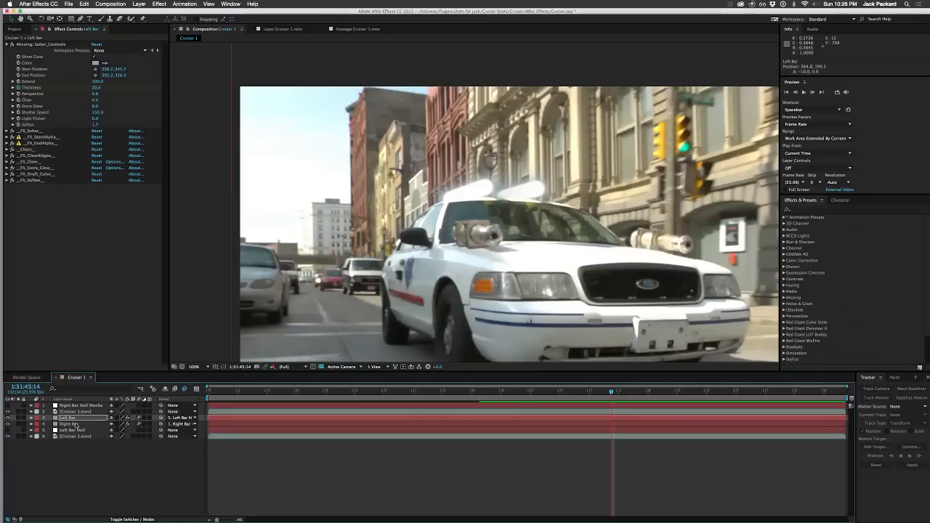
pyautogui.hotkey('shift', 'Down')
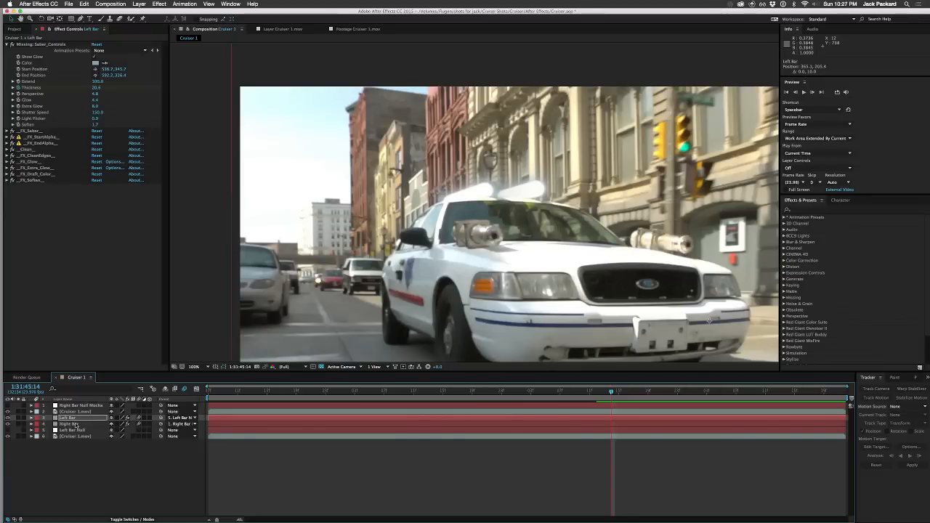
pyautogui.hotkey('shift', 'Up')
pyautogui.press('Down')
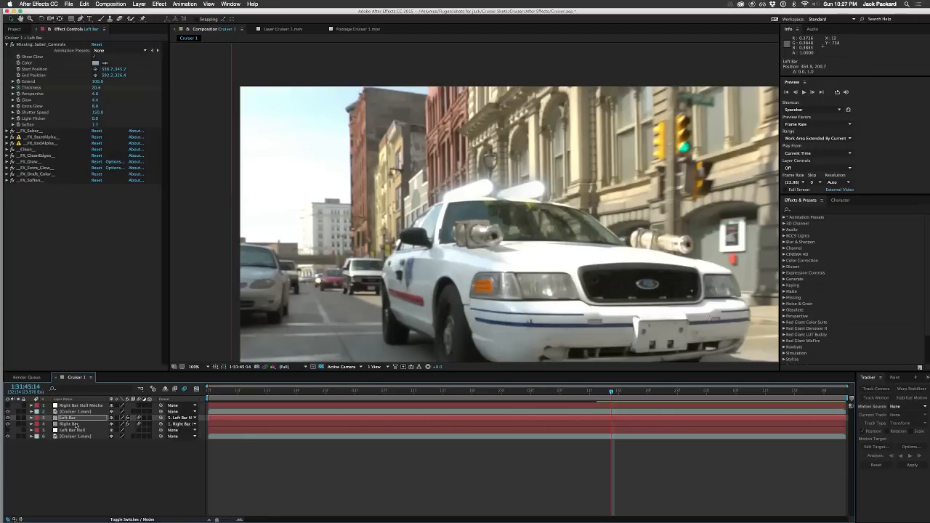
pyautogui.click(126, 456)
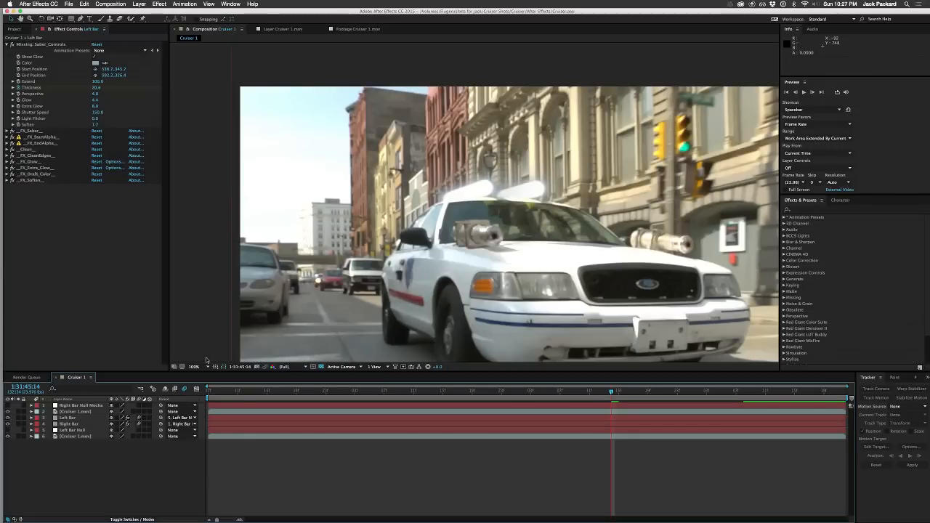
# Step: Nudge the Right Bar layer 10 pixels left and scrub from the shot's first frame to 1:31:46:03 to check the fit
pyautogui.click(80, 424)
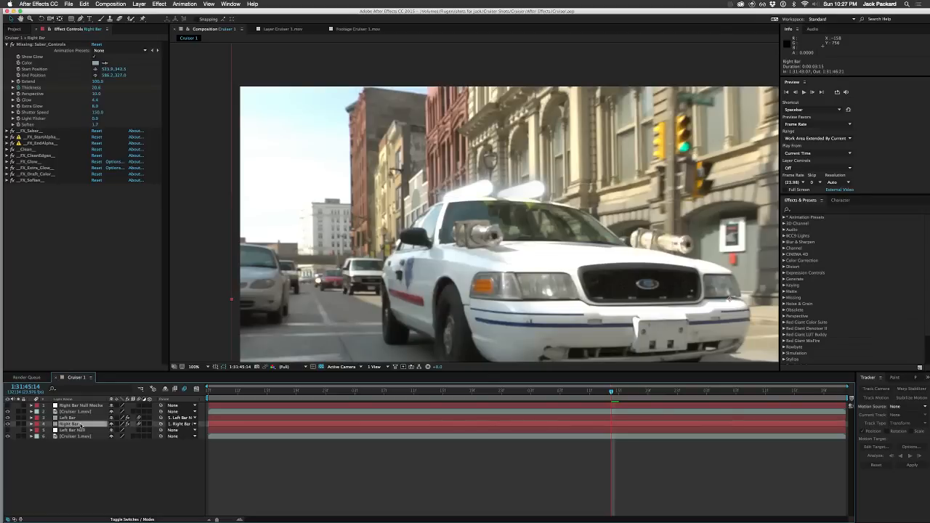
pyautogui.hotkey('shift', 'Left')
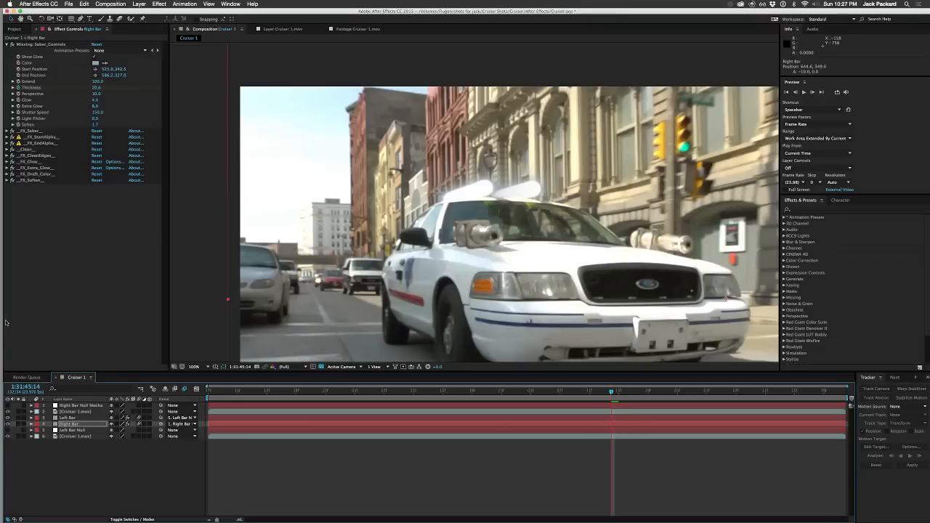
pyautogui.moveTo(229, 393); pyautogui.dragTo(208, 393)
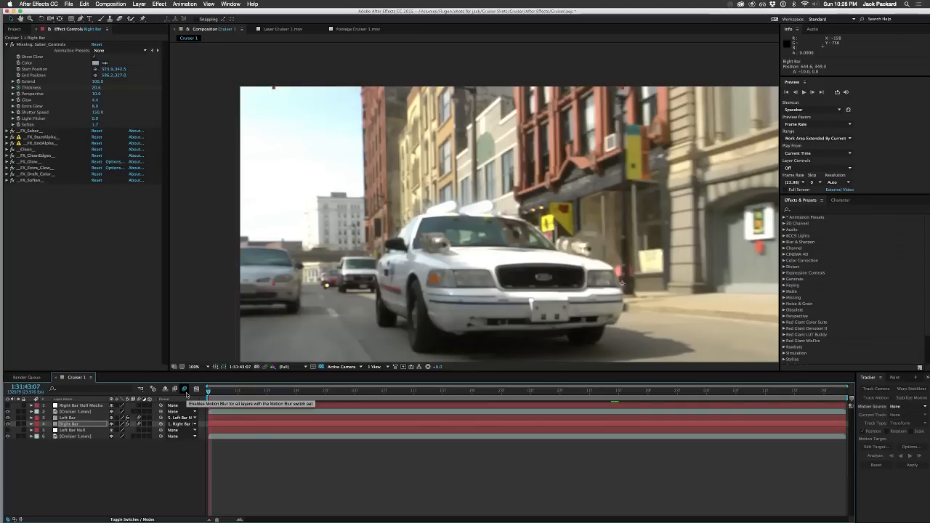
pyautogui.moveTo(209, 393); pyautogui.dragTo(707, 391)
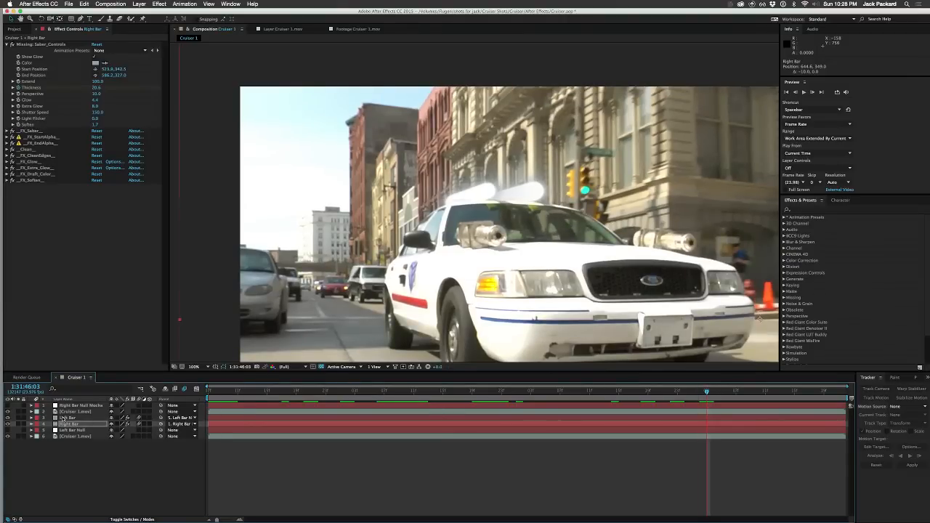
# Step: Toggle the visibility of the masked Cruiser 1.mov layer above the sabers to compare the roof edge at 1:31:46:03
pyautogui.click(75, 412)
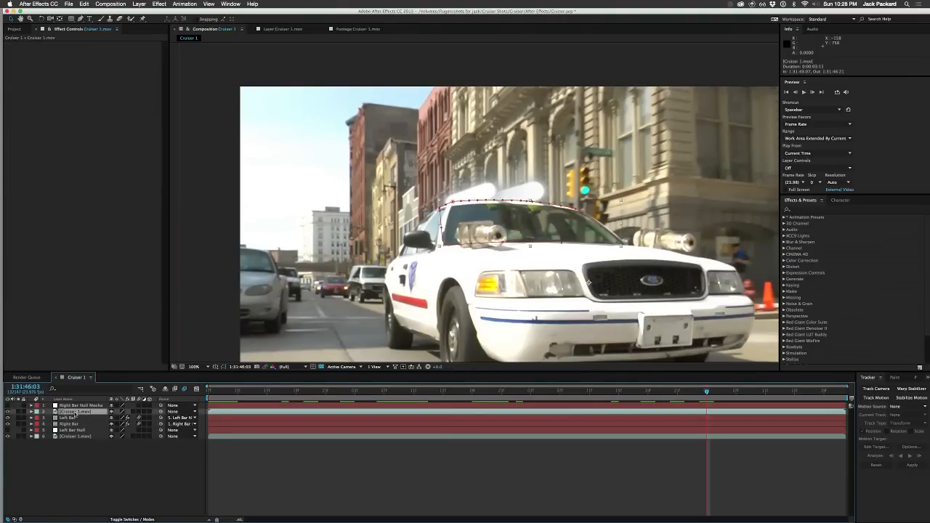
pyautogui.click(7, 412)
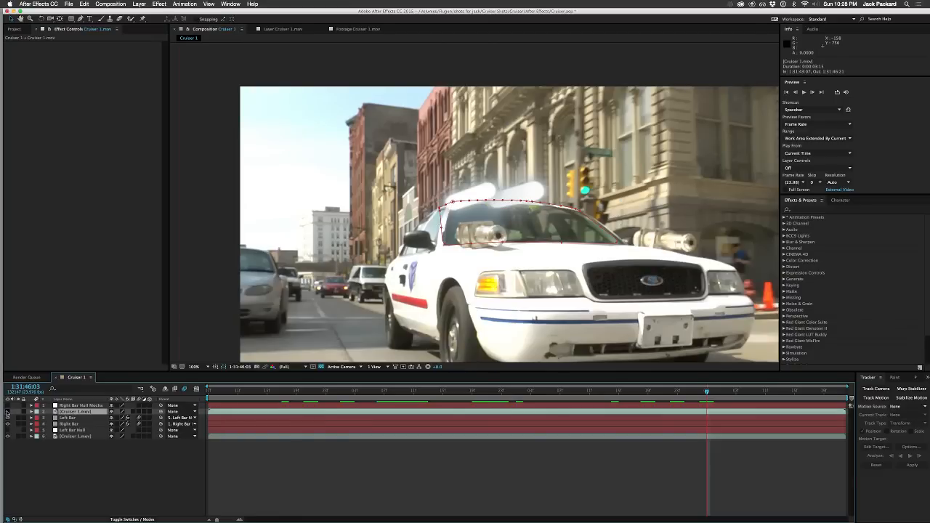
pyautogui.click(7, 412)
pyautogui.click(8, 412)
pyautogui.click(8, 412)
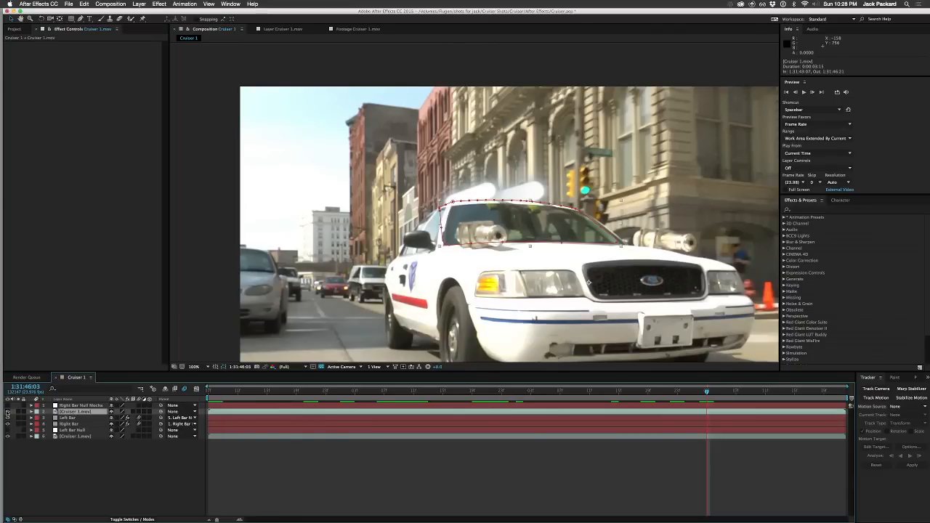
pyautogui.click(53, 464)
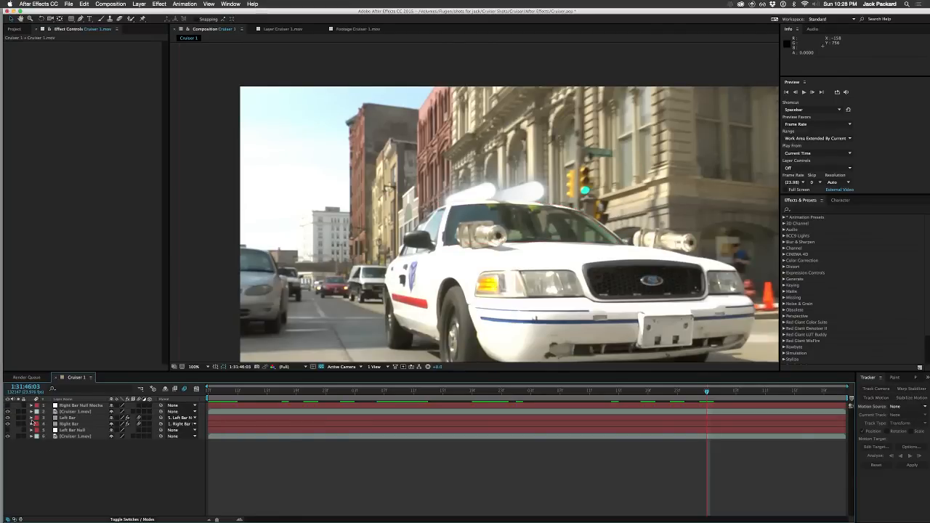
pyautogui.click(67, 412)
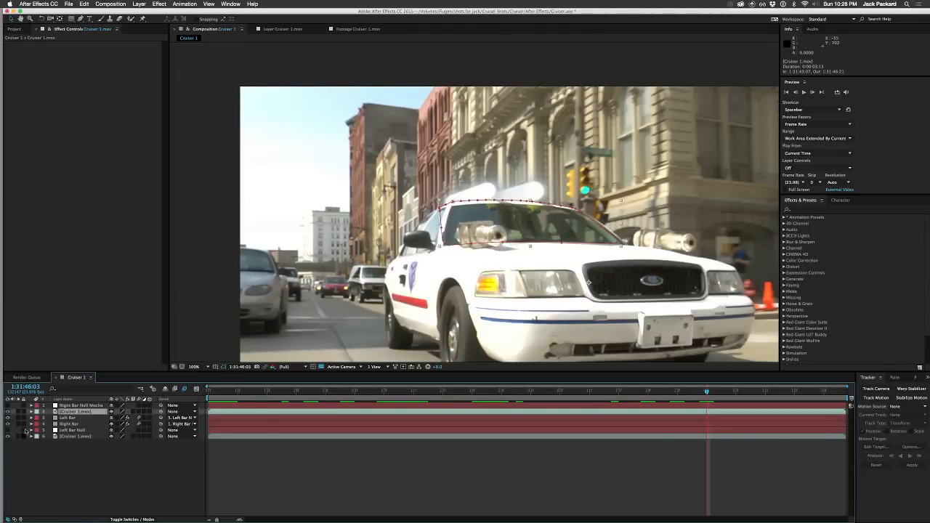
pyautogui.click(7, 411)
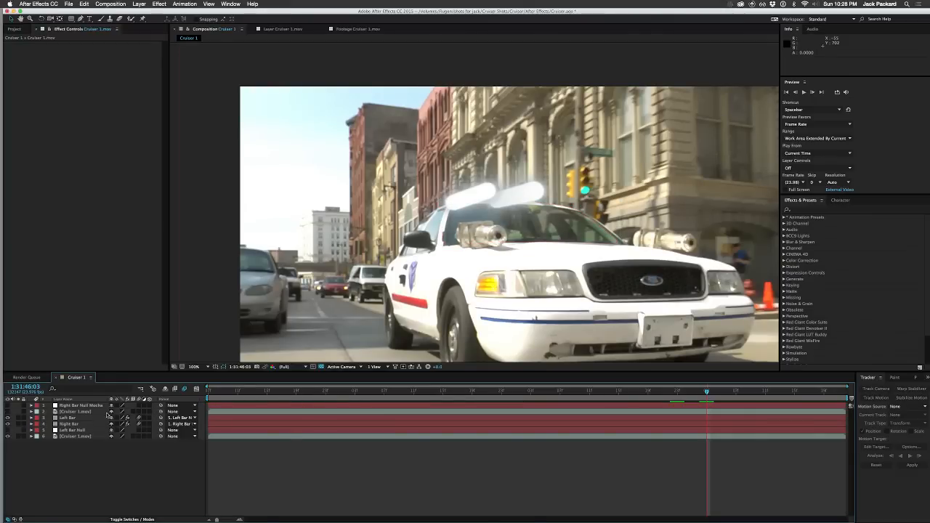
pyautogui.click(8, 411)
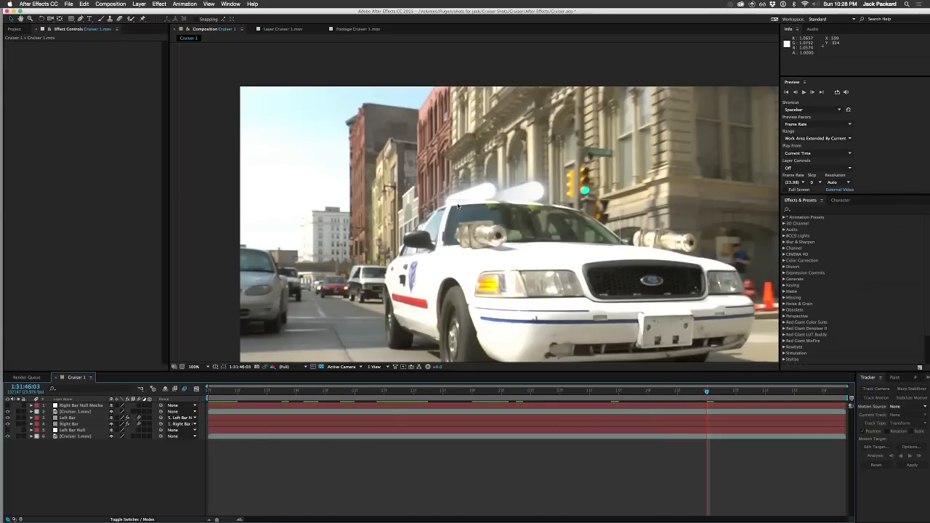
# Step: Examine the roof mask's edge against both sabers up close at 1:31:46:03, 1:31:45:15 and 1:31:45:11
pyautogui.scroll(4, 457, 206)
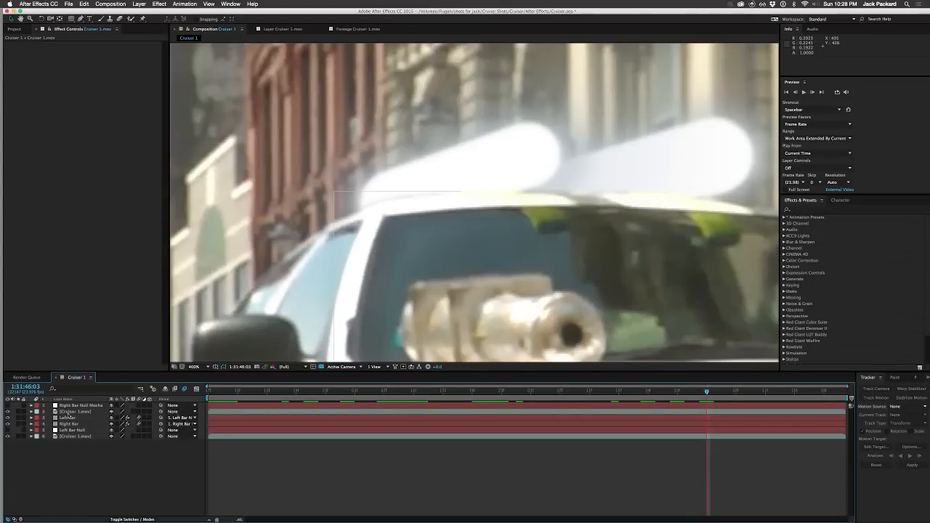
pyautogui.click(71, 412)
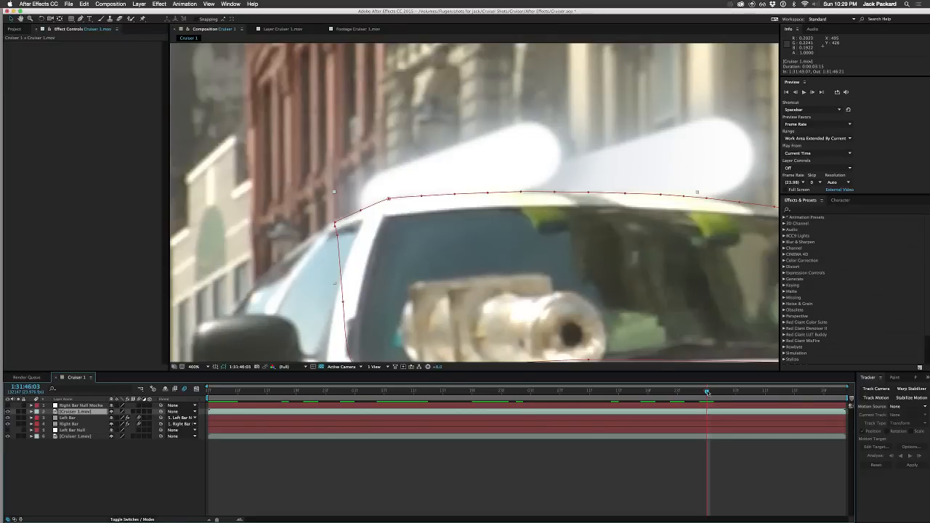
pyautogui.moveTo(708, 392); pyautogui.dragTo(622, 396)
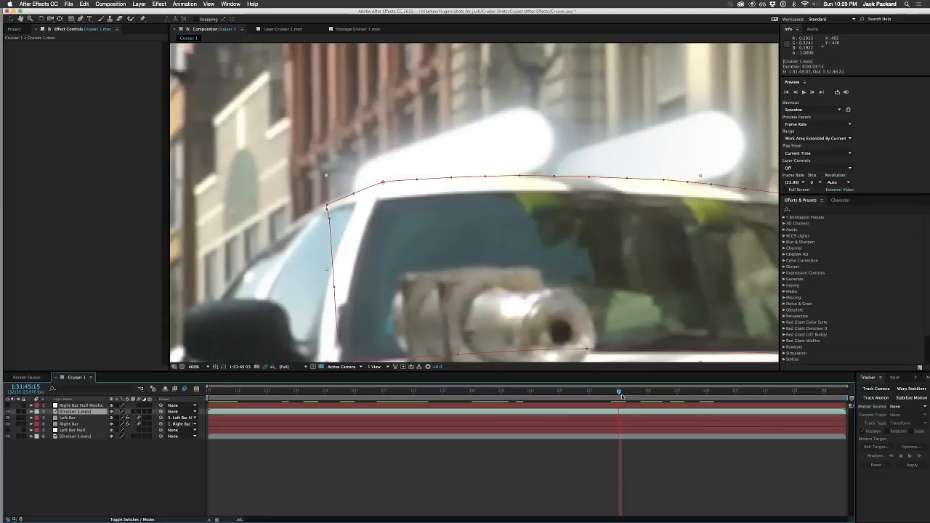
pyautogui.press('pageup')
pyautogui.press('pageup')
pyautogui.press('pageup')
pyautogui.press('pageup')
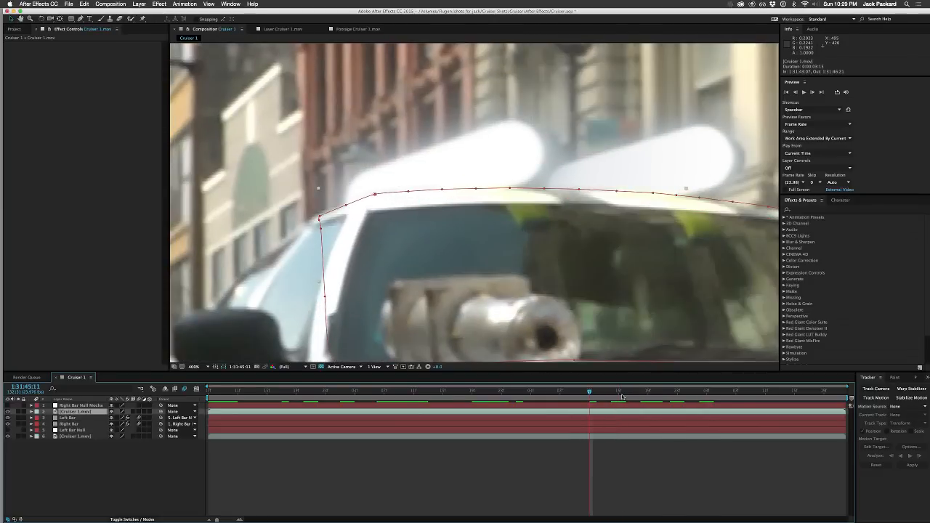
pyautogui.click(166, 455)
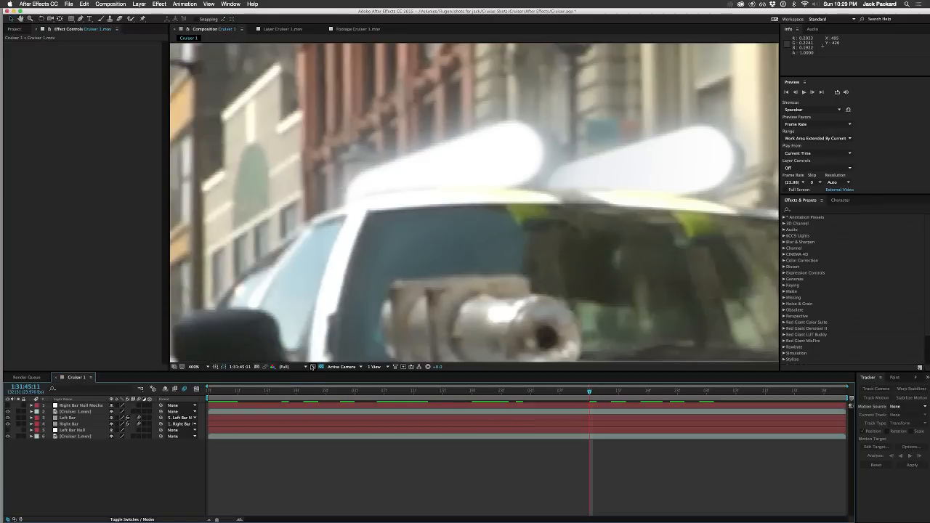
pyautogui.press(',')
pyautogui.press(',')
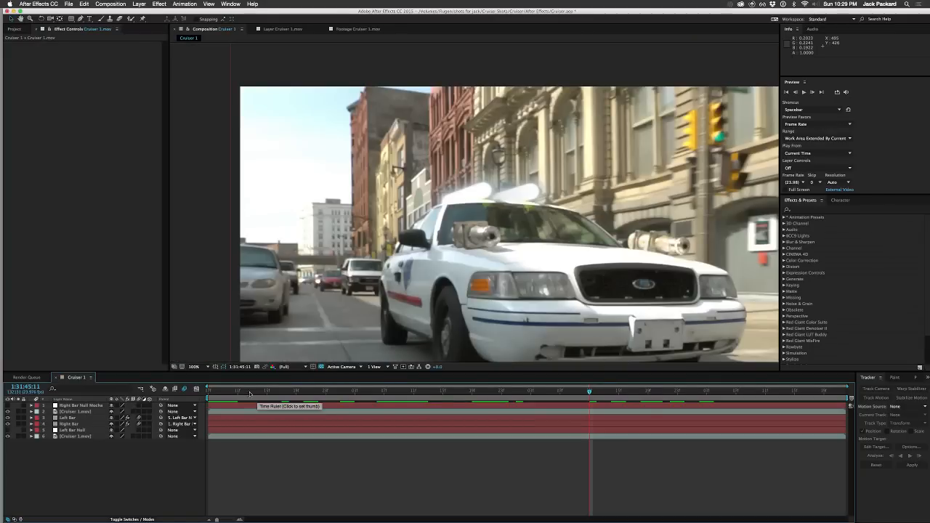
# Step: Scrub from the shot's first frame to 1:31:44:18 to examine how both sabers follow the roof
pyautogui.moveTo(252, 393); pyautogui.dragTo(385, 405)
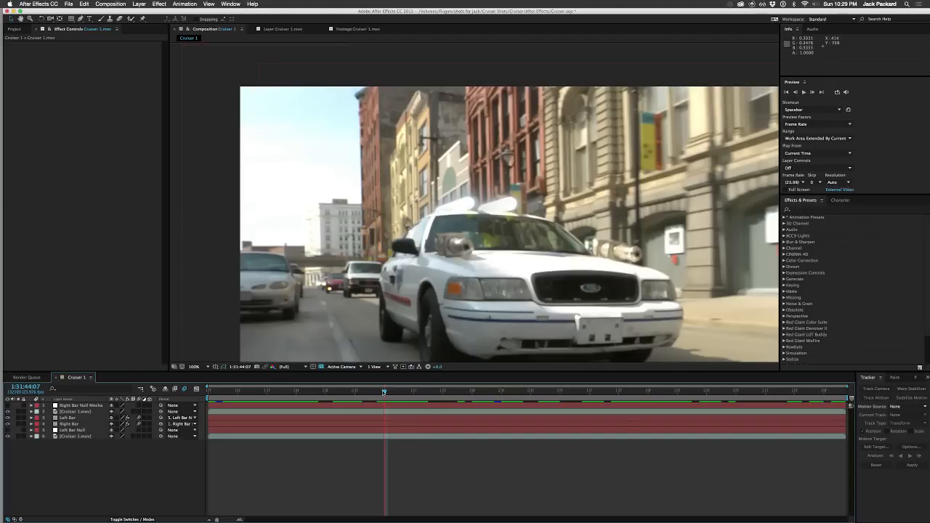
pyautogui.moveTo(384, 392); pyautogui.dragTo(144, 477)
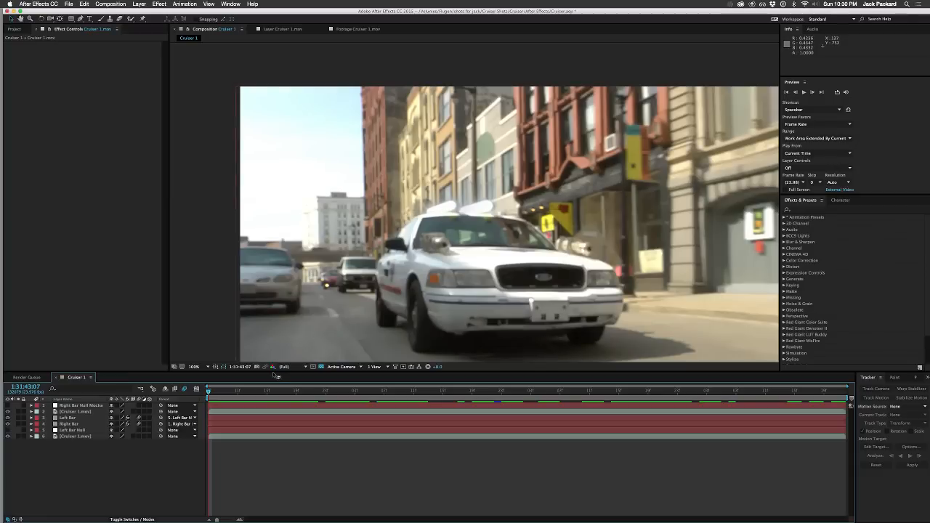
pyautogui.moveTo(211, 393); pyautogui.dragTo(468, 369)
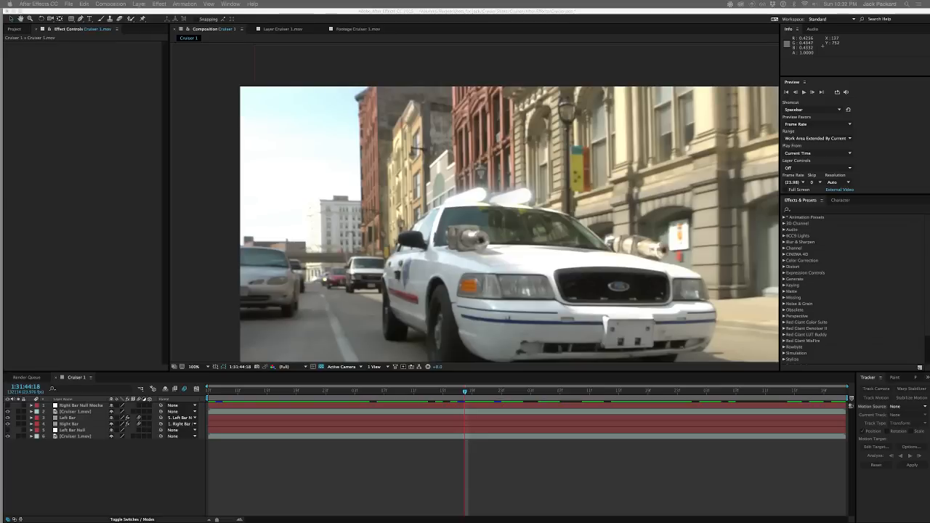
pyautogui.click(106, 451)
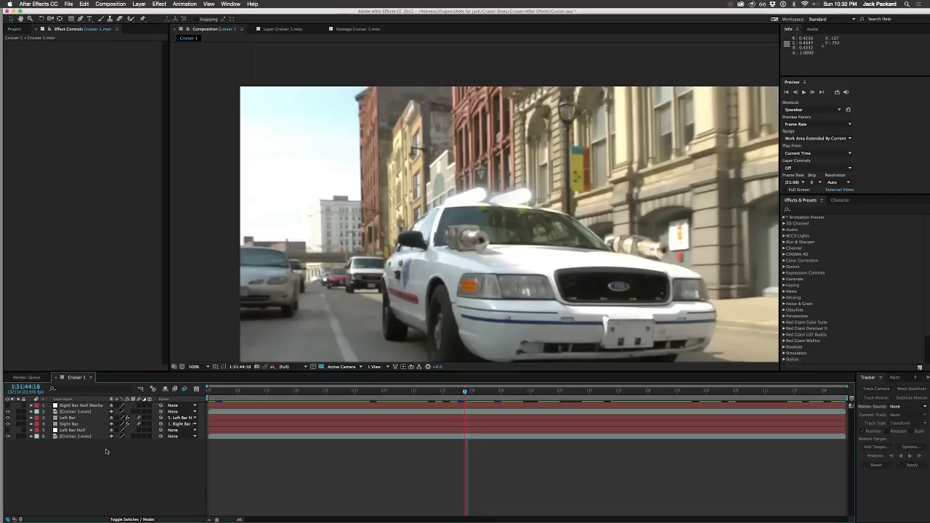
# Step: Play back the whole shot to check both sabers, then stop and go to 1:31:43:11
pyautogui.press('space')
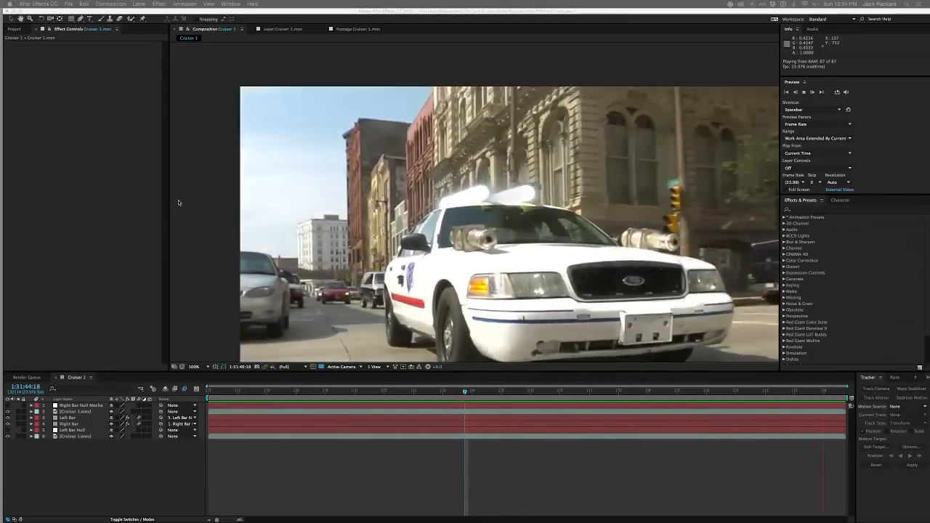
pyautogui.click(751, 4)
pyautogui.click(488, 63)
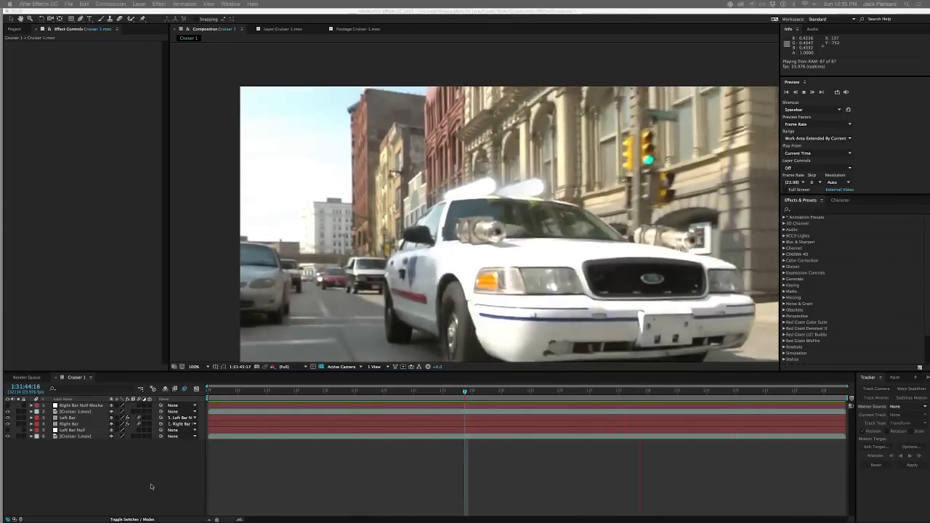
pyautogui.press('space')
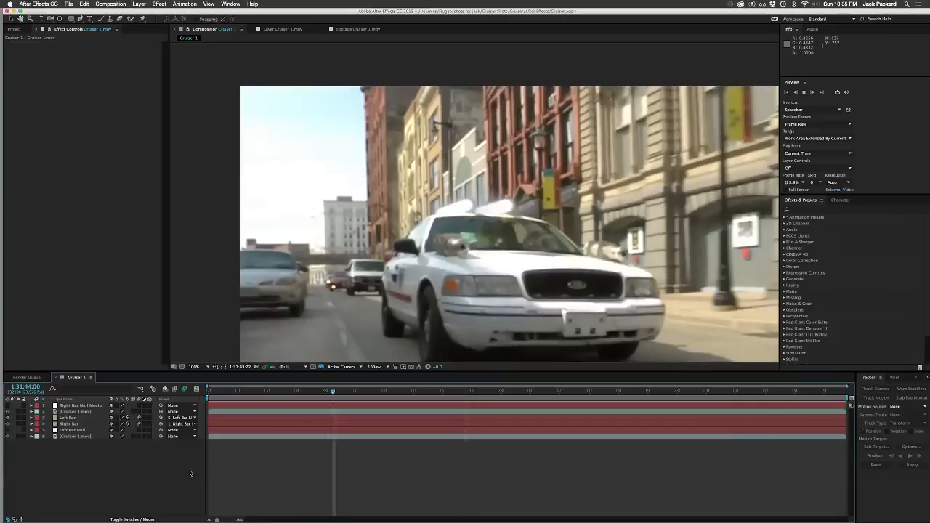
pyautogui.moveTo(333, 392); pyautogui.dragTo(237, 398)
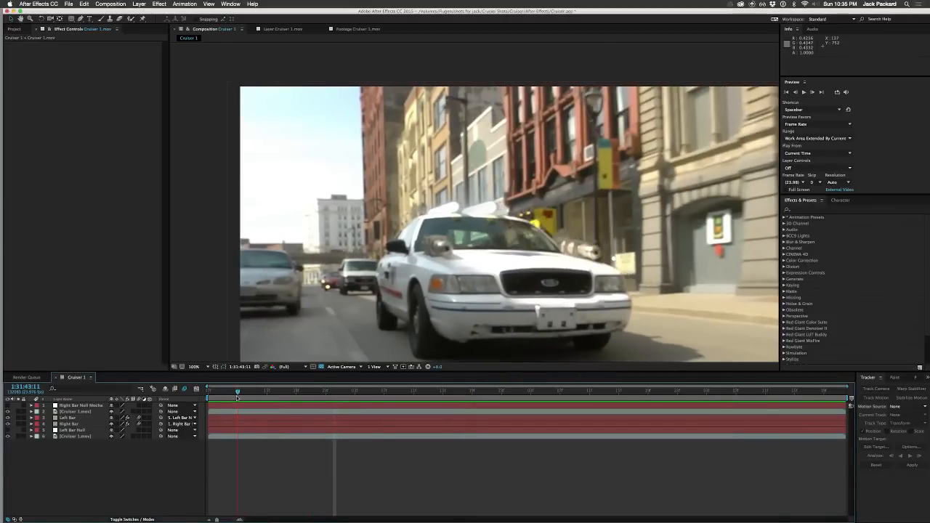
pyautogui.press('super+Tab')
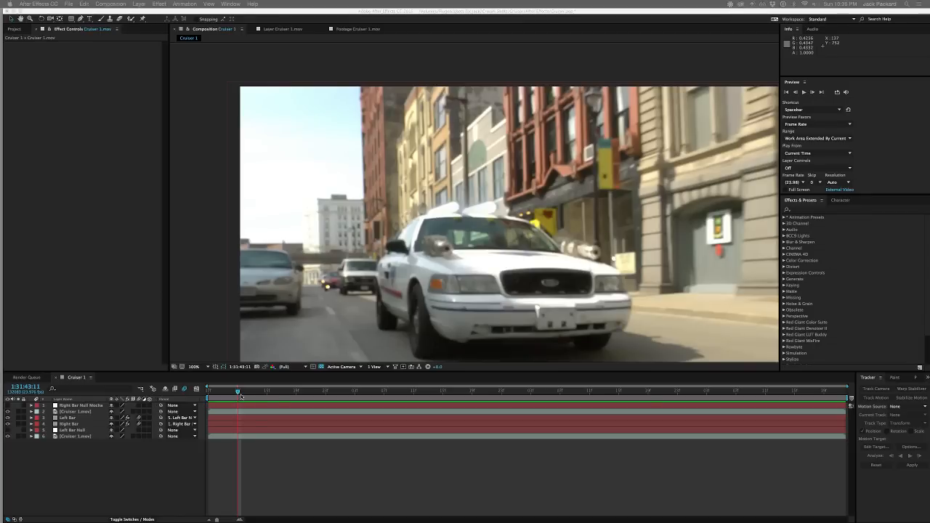
# Step: Scrub from the first frame to 1:31:44:08 and reveal the Left Bar layer's keyframed Thickness property
pyautogui.moveTo(231, 391); pyautogui.dragTo(209, 398)
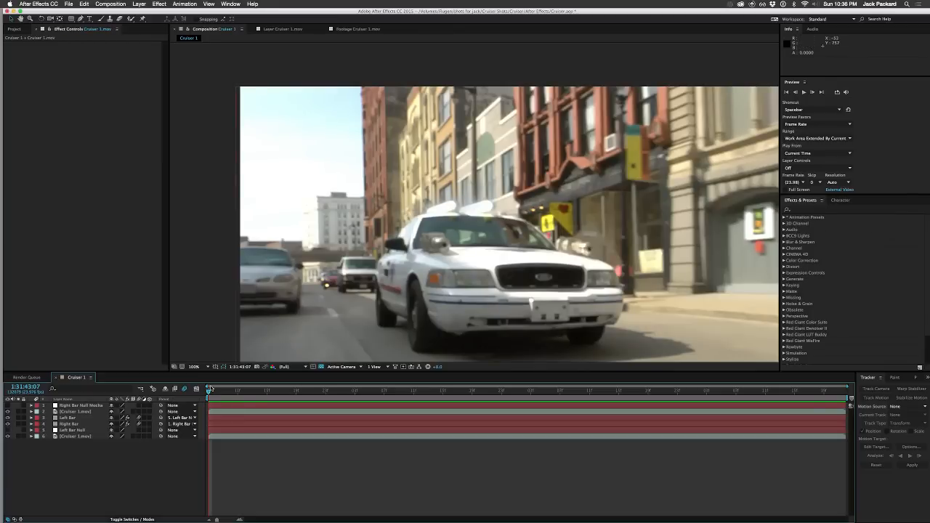
pyautogui.moveTo(209, 390); pyautogui.dragTo(392, 385)
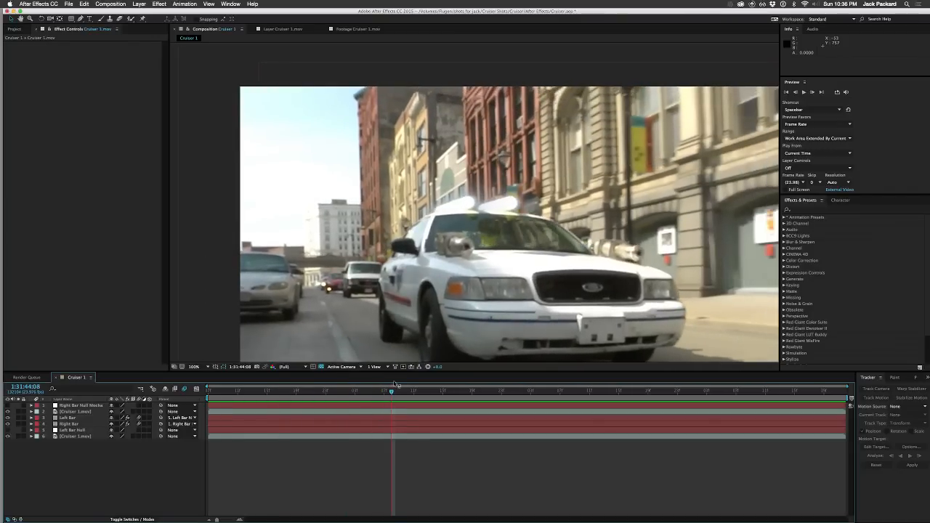
pyautogui.click(72, 418)
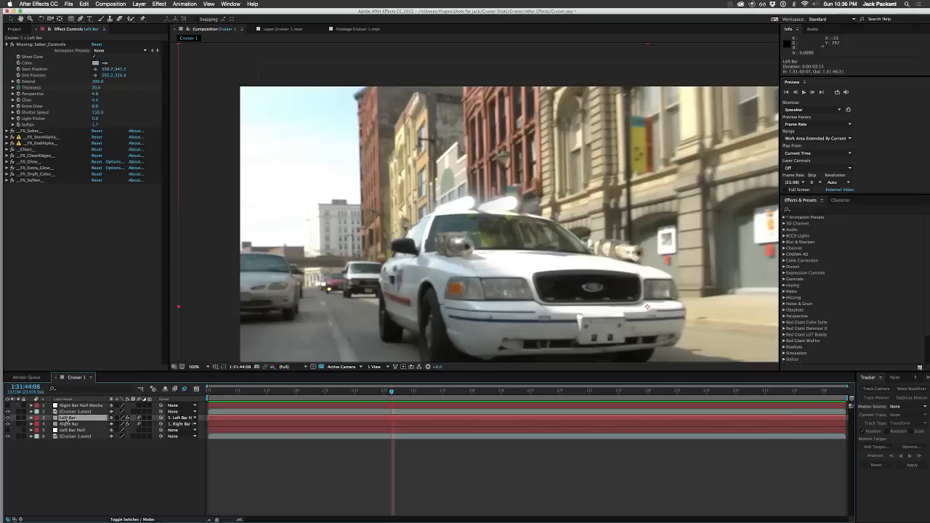
pyautogui.press('u')
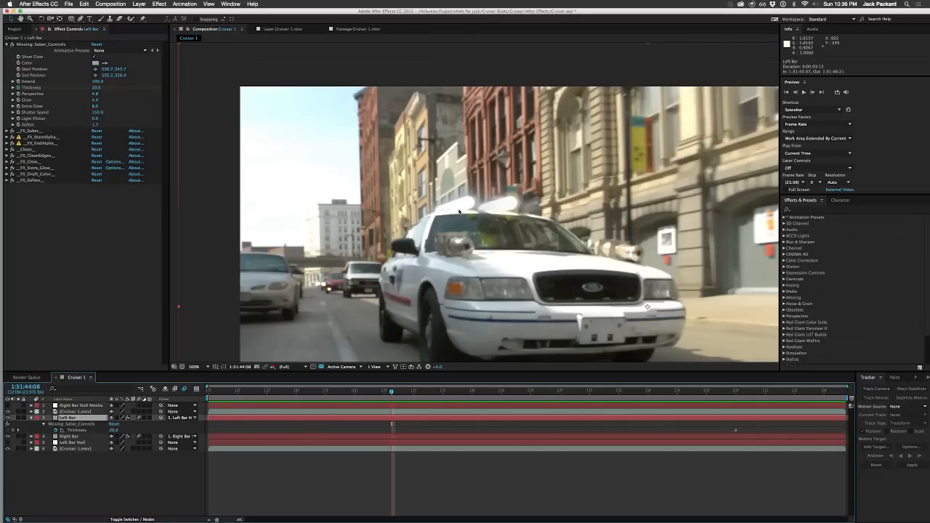
# Step: Add a Thickness keyframe on the Left Bar layer at 1:31:44:08, and set Thickness to 22.8 at the first frame, 1:31:43:07
pyautogui.click(14, 430)
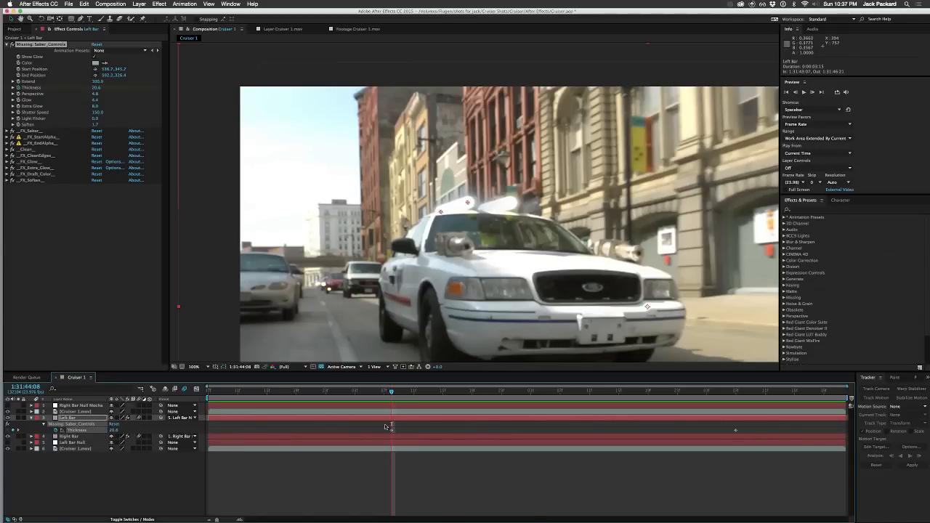
pyautogui.moveTo(391, 394); pyautogui.dragTo(191, 398)
pyautogui.moveTo(113, 430); pyautogui.dragTo(116, 430)
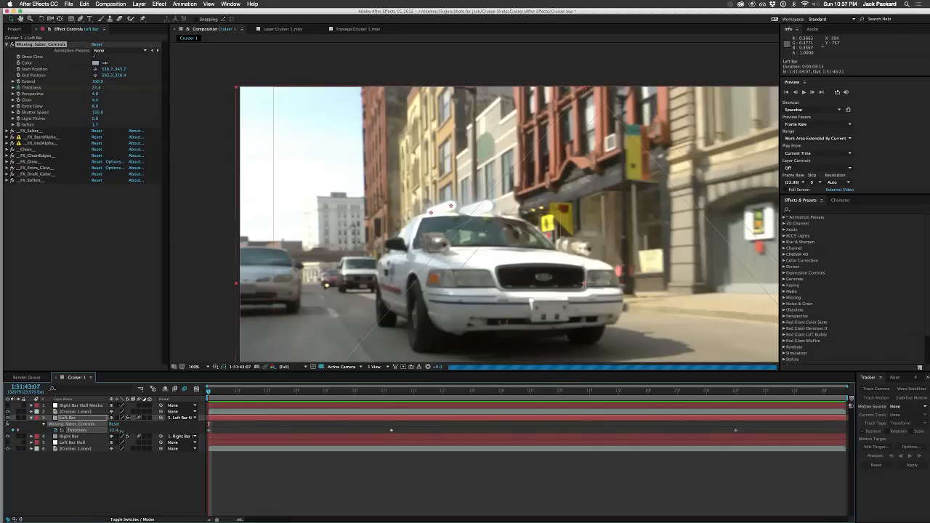
pyautogui.moveTo(121, 432); pyautogui.dragTo(122, 432)
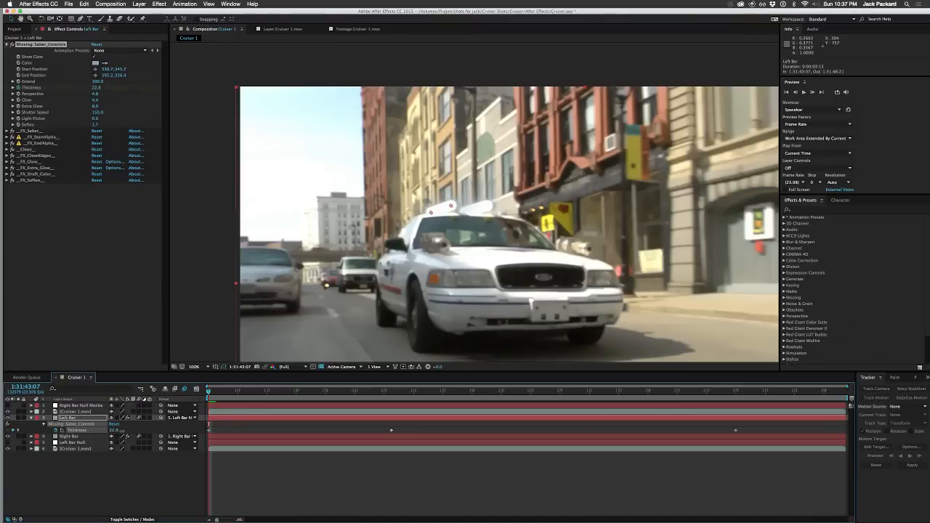
pyautogui.click(132, 473)
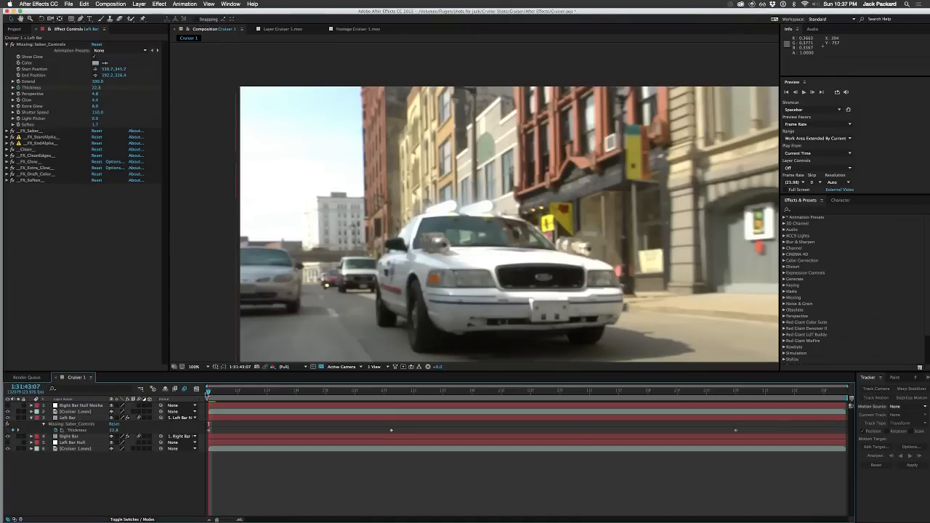
# Step: Scrub between the first two Thickness keyframes and play back the shot to check the left saber, then collapse the Left Bar layer
pyautogui.moveTo(209, 393); pyautogui.dragTo(288, 393)
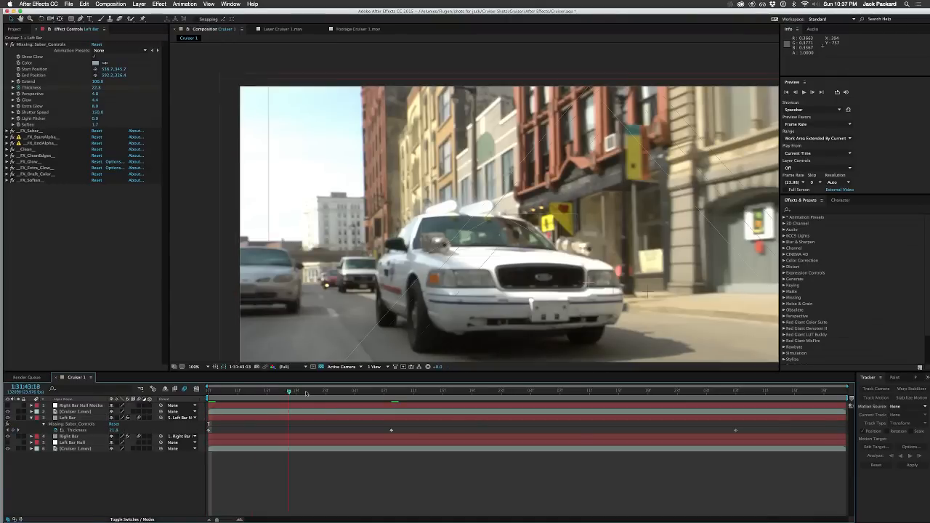
pyautogui.click(391, 393)
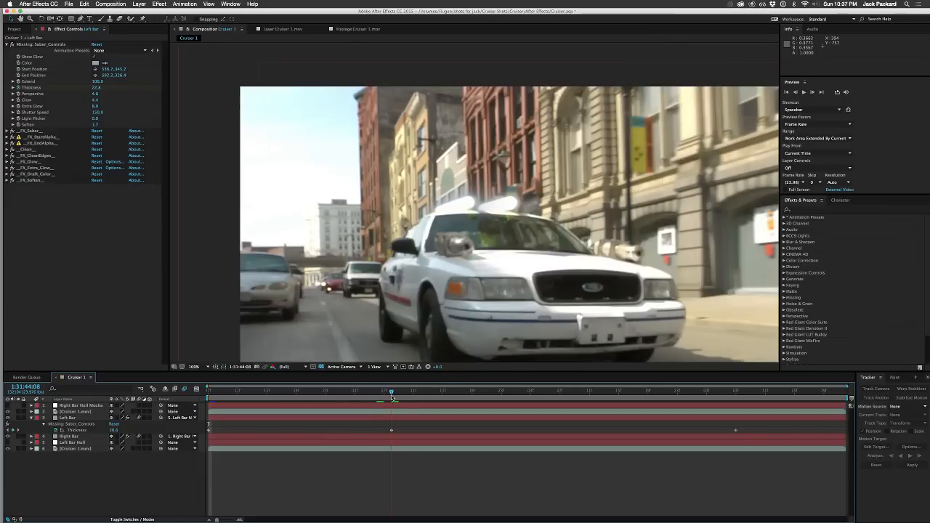
pyautogui.click(210, 392)
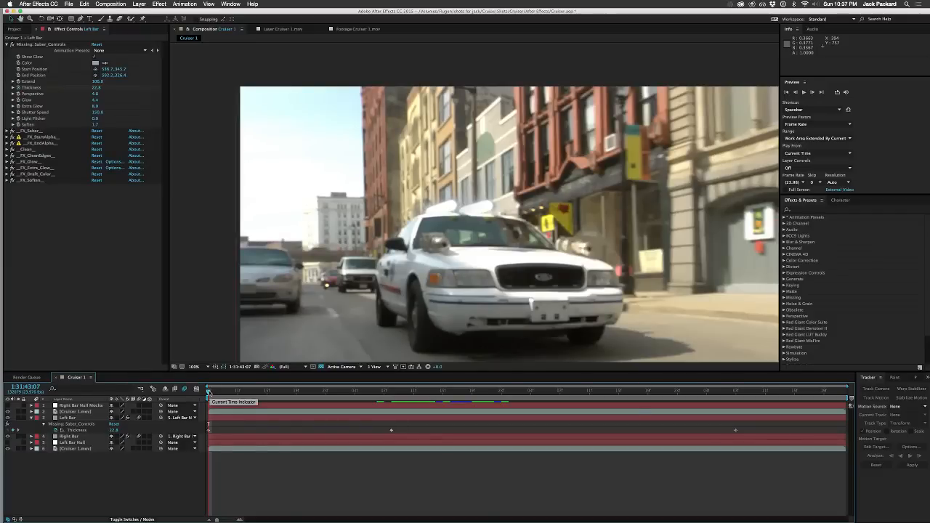
pyautogui.moveTo(208, 392)
pyautogui.mouseDown()
pyautogui.moveTo(386, 398)
pyautogui.moveTo(212, 393)
pyautogui.mouseUp()
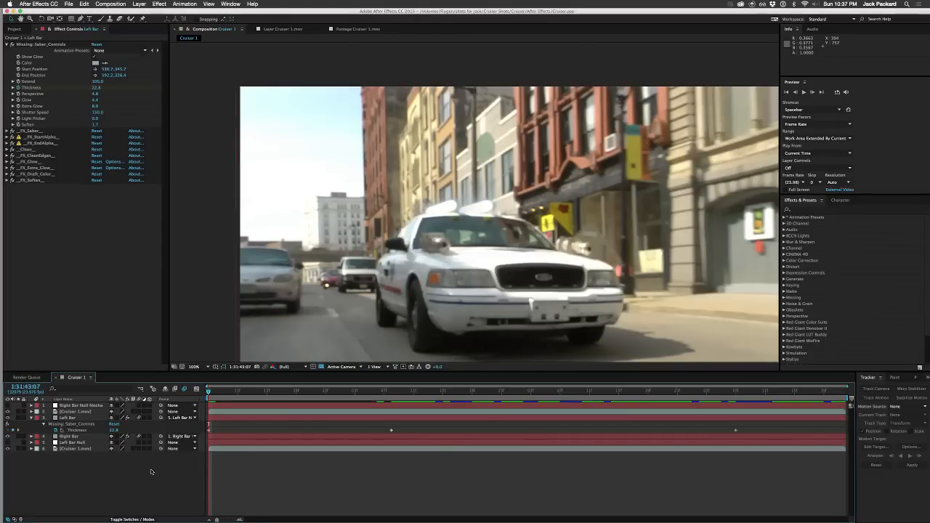
pyautogui.press('space')
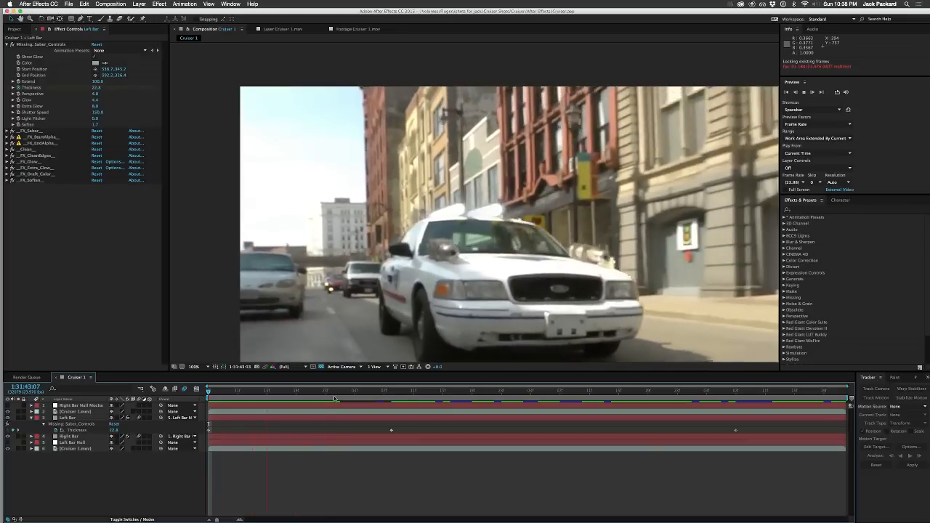
pyautogui.press('space')
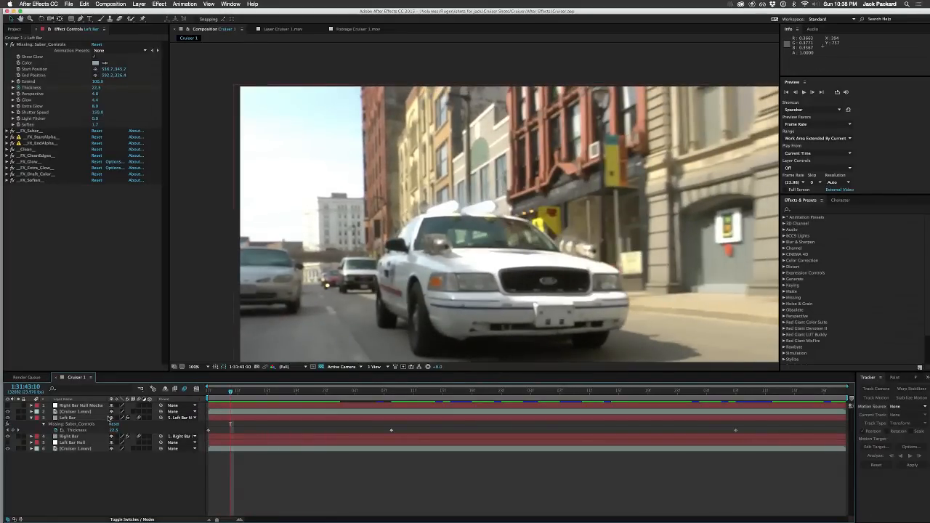
pyautogui.click(32, 418)
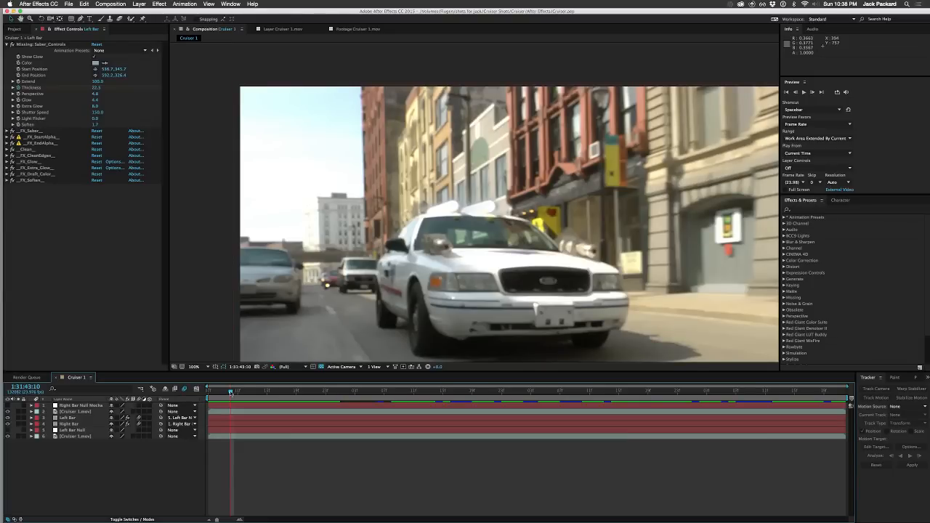
# Step: Examine both sabers at 1:31:44:06, 1:31:44:01 and 1:31:43:22, then return to the shot's first frame
pyautogui.moveTo(230, 392); pyautogui.dragTo(371, 392)
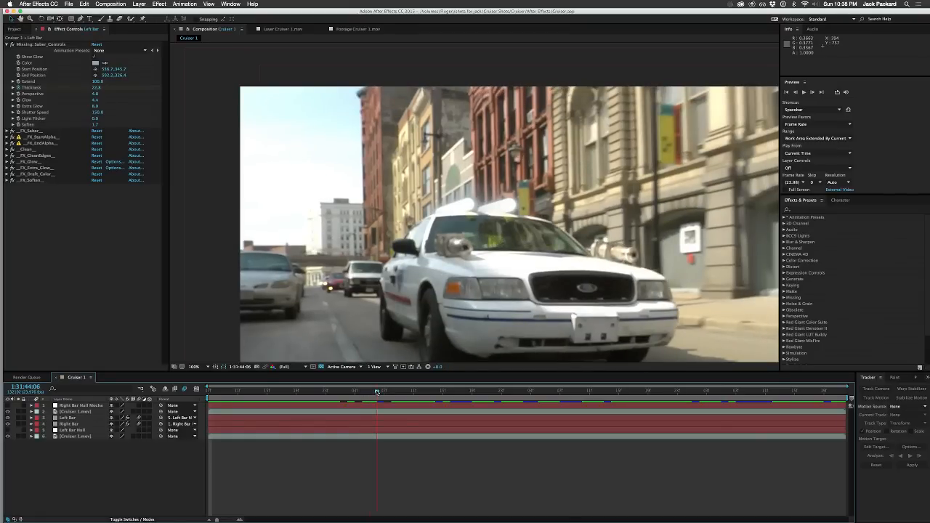
pyautogui.click(377, 393)
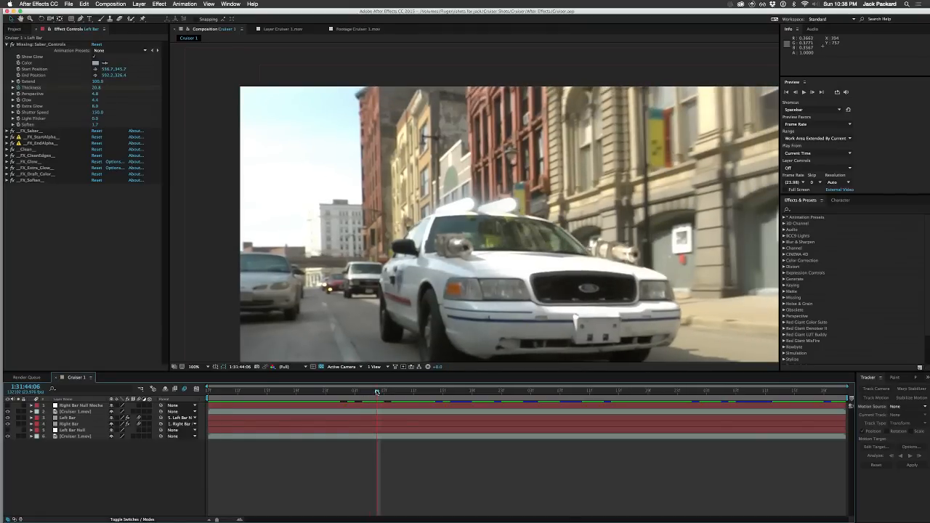
pyautogui.click(339, 396)
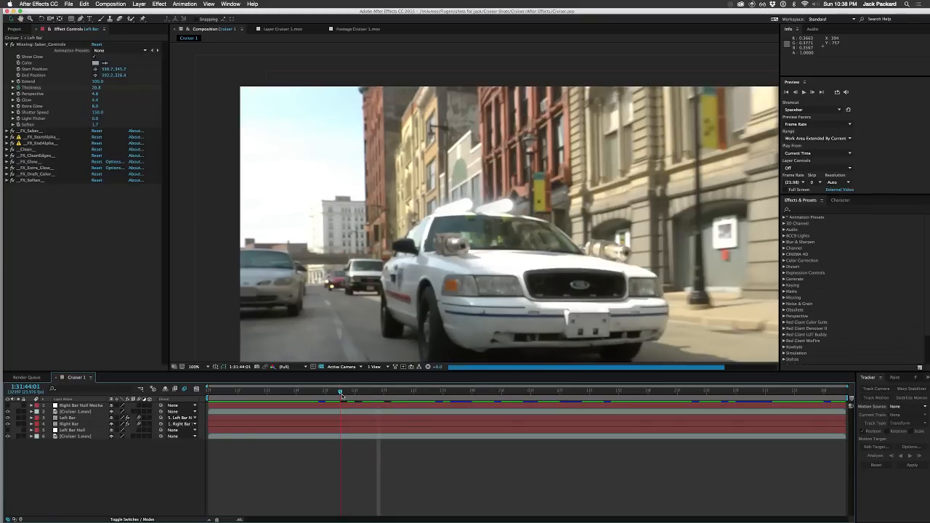
pyautogui.click(320, 394)
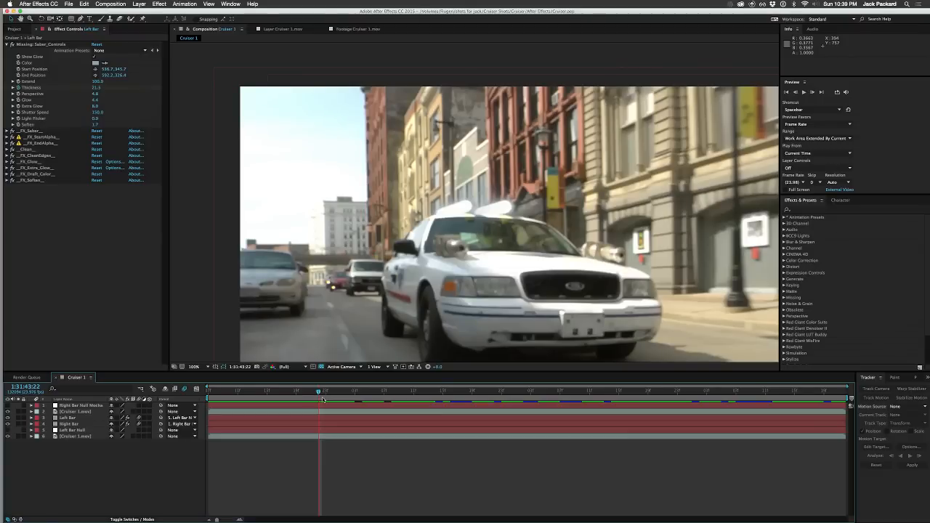
pyautogui.moveTo(311, 396); pyautogui.dragTo(176, 383)
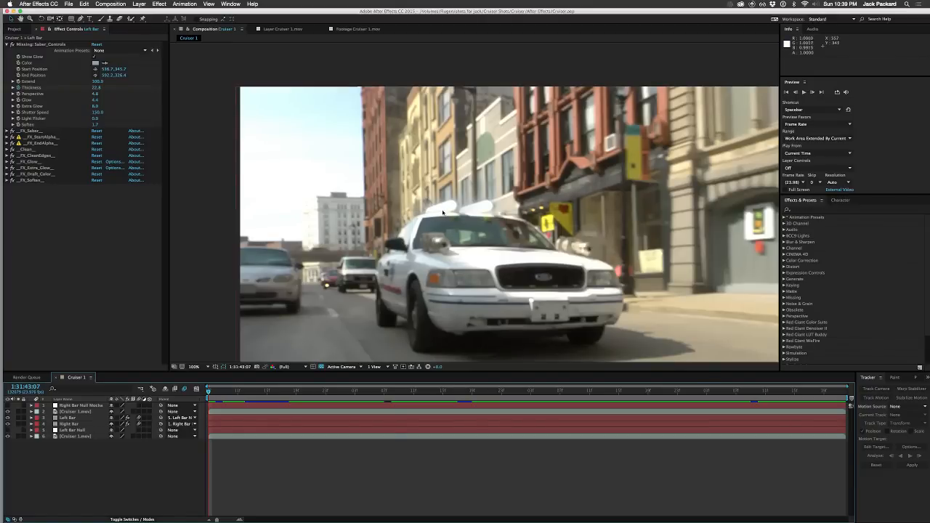
# Step: Scrub forward to 1:31:44:23 and back to 1:31:43:07 to examine both sabers over the first half of the shot
pyautogui.moveTo(223, 393); pyautogui.dragTo(503, 385)
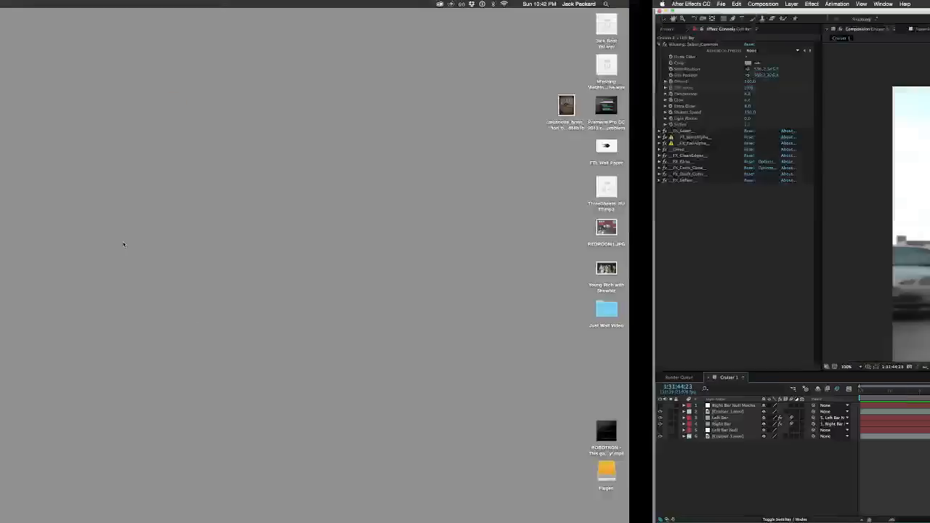
pyautogui.hotkey('ctrl', 'Right')
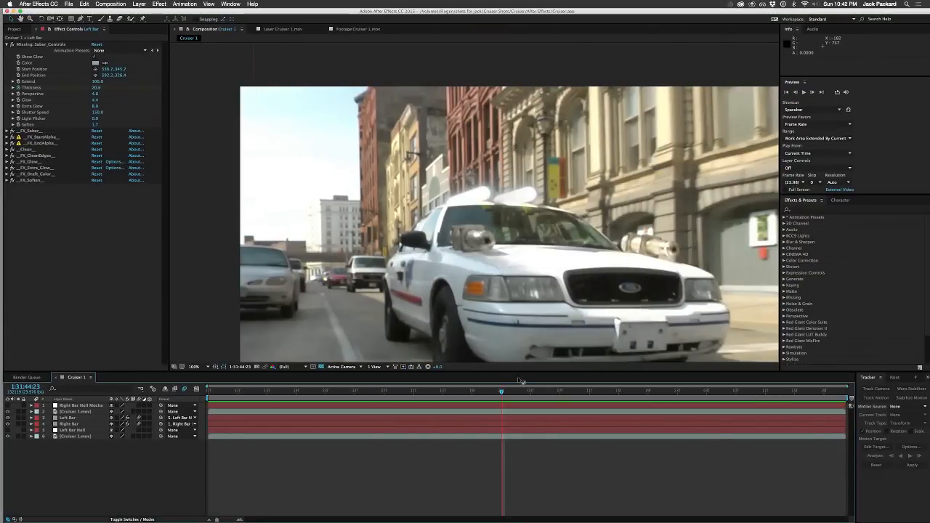
pyautogui.moveTo(507, 393); pyautogui.dragTo(200, 427)
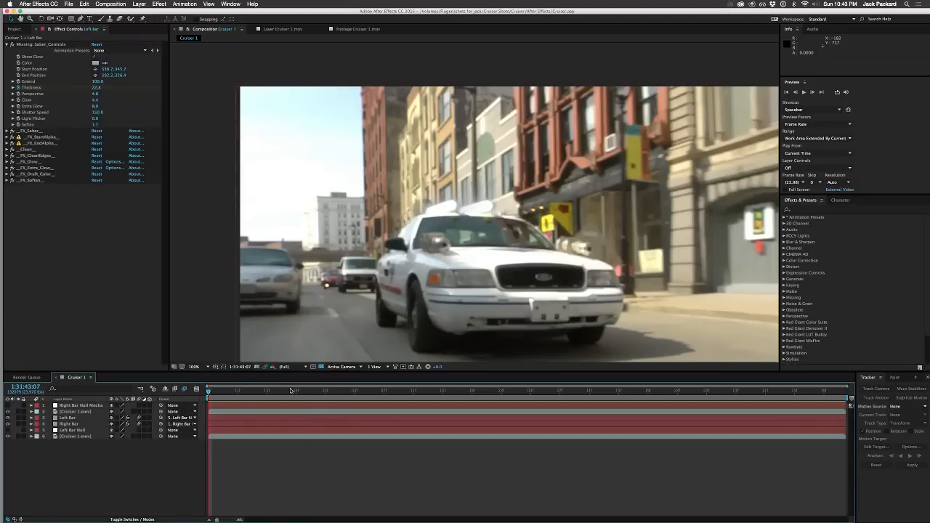
pyautogui.click(254, 393)
pyautogui.moveTo(251, 394); pyautogui.dragTo(208, 393)
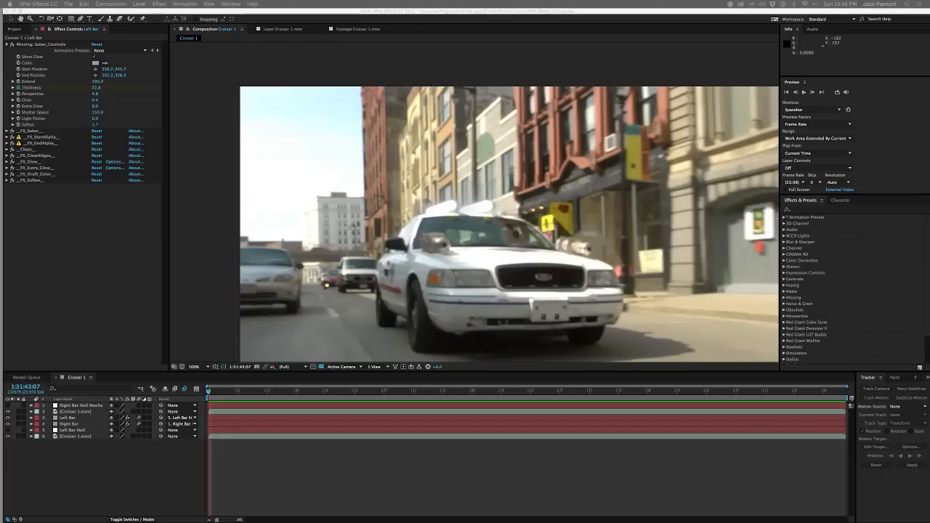
pyautogui.click(156, 470)
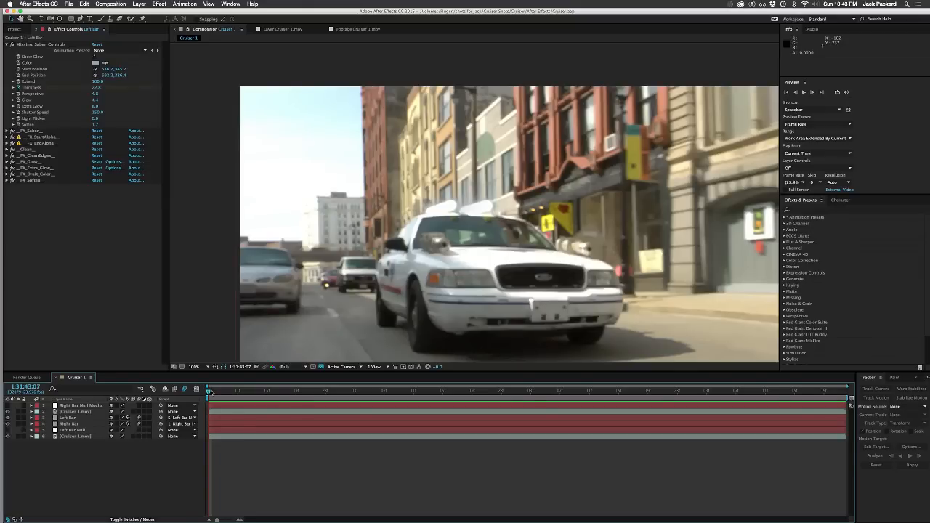
# Step: Scrub through the shot to 1:31:45:21 and play back its middle section to check both sabers, then return to 1:31:43:07
pyautogui.moveTo(210, 391); pyautogui.dragTo(368, 403)
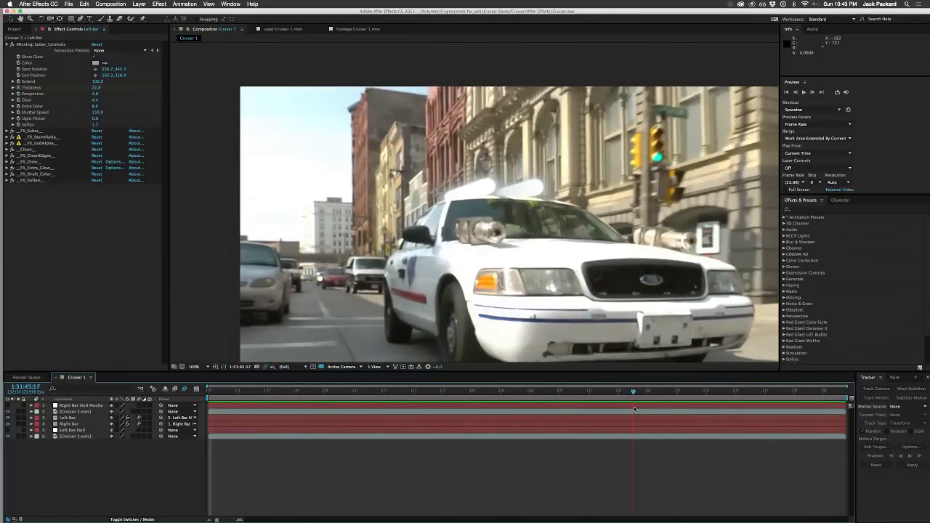
pyautogui.moveTo(713, 403); pyautogui.dragTo(669, 401)
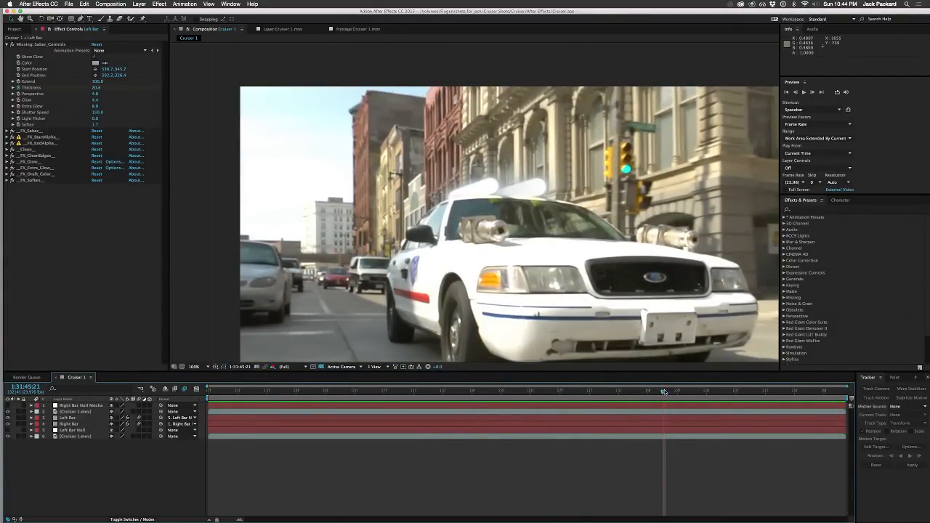
pyautogui.moveTo(663, 392); pyautogui.dragTo(428, 393)
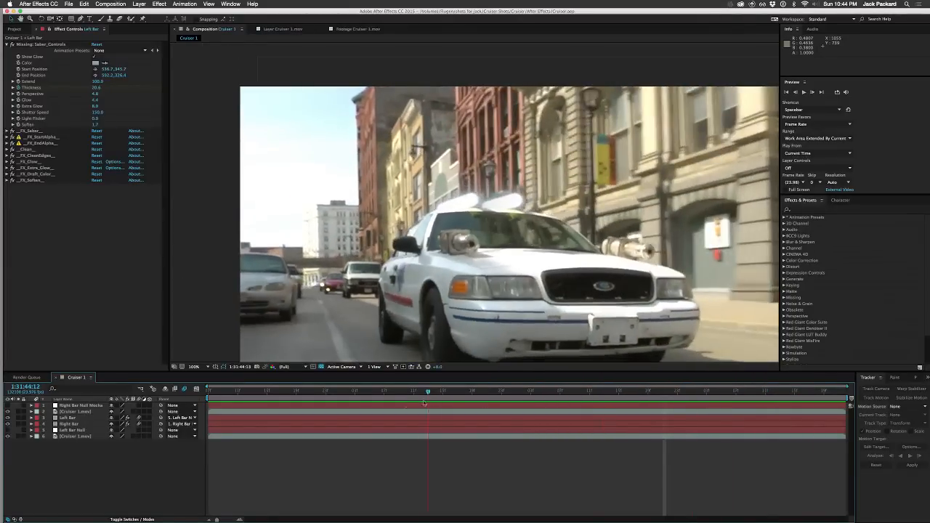
pyautogui.press('space')
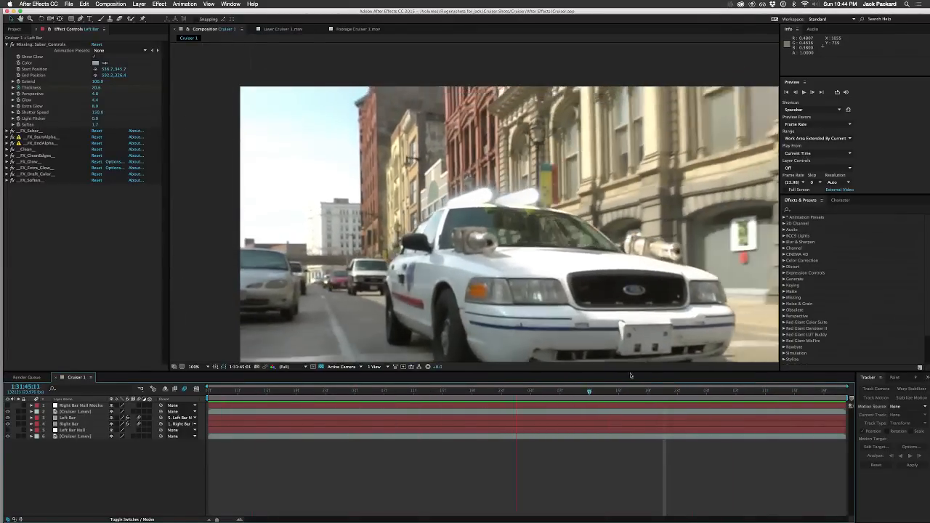
pyautogui.moveTo(631, 376); pyautogui.dragTo(209, 391)
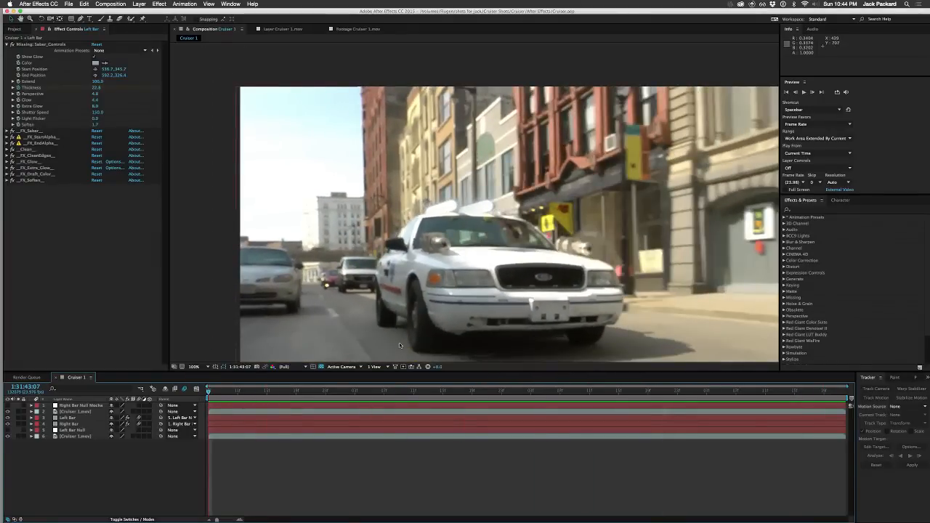
# Step: Create a 1920 x 1080 px solid coloured white (FFFFFF) above the other layers and turn off its visibility
pyautogui.press('.')
pyautogui.press('.')
pyautogui.press('.')
pyautogui.press('.')
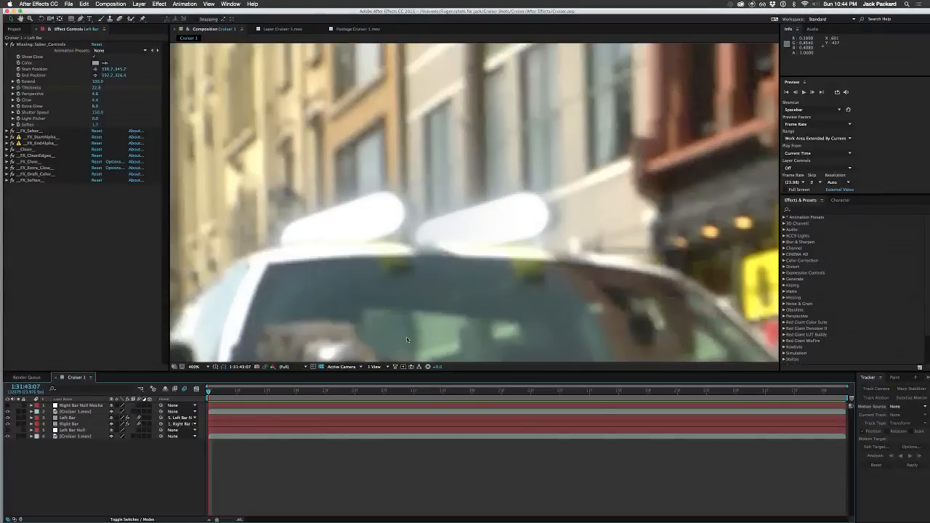
pyautogui.moveTo(407, 339); pyautogui.dragTo(426, 240)
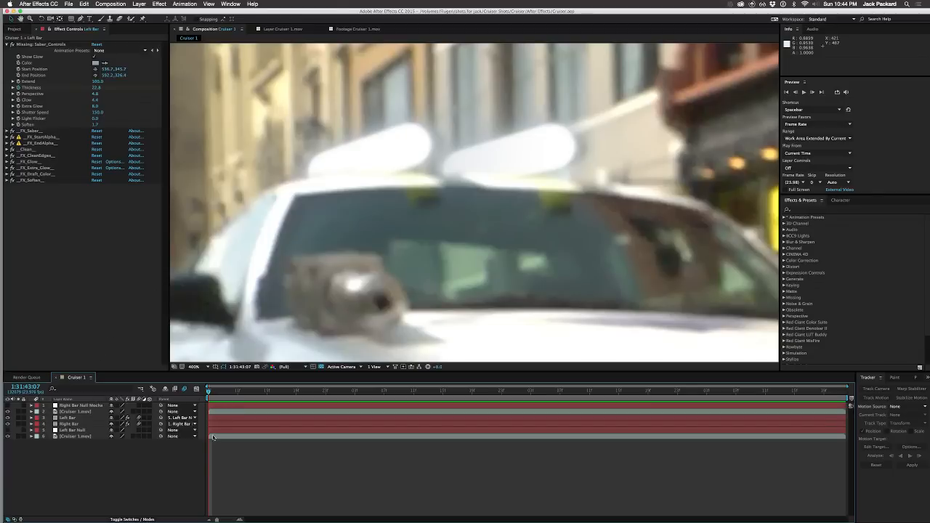
pyautogui.rightClick(141, 469)
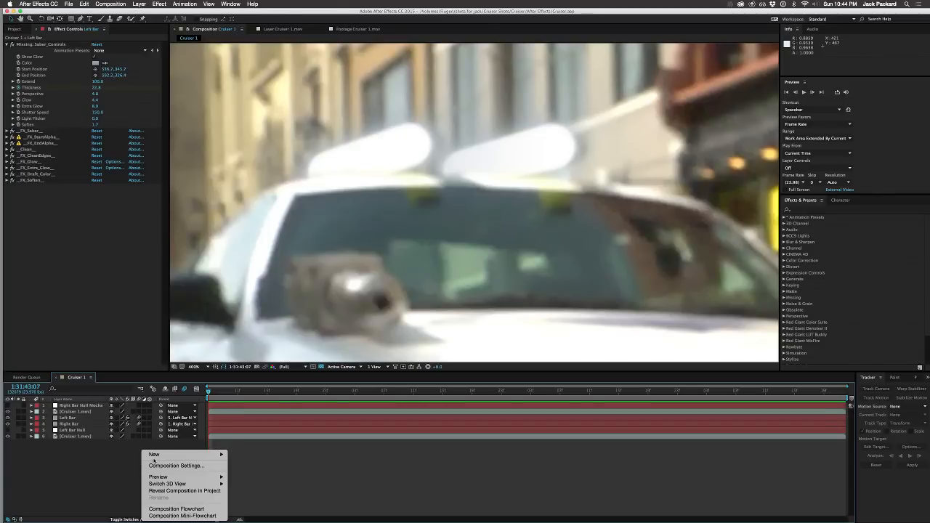
pyautogui.moveTo(161, 458)
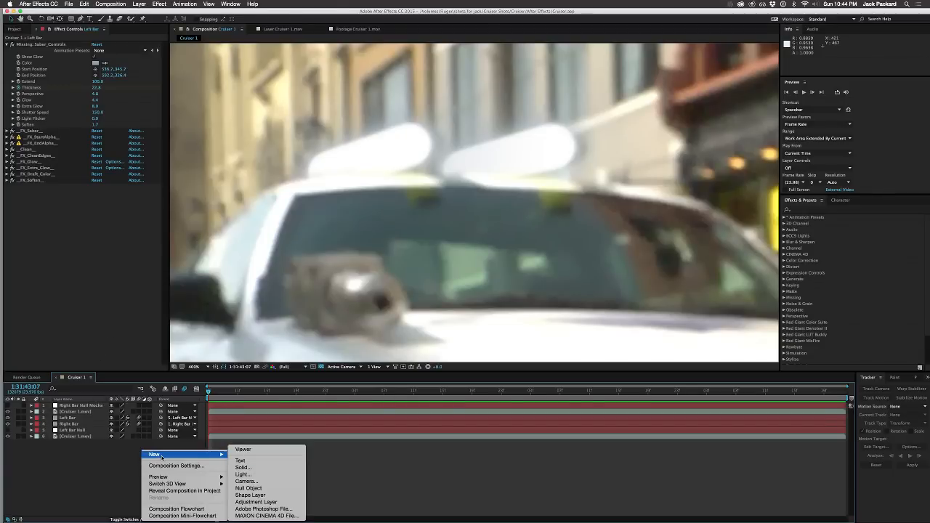
pyautogui.click(254, 469)
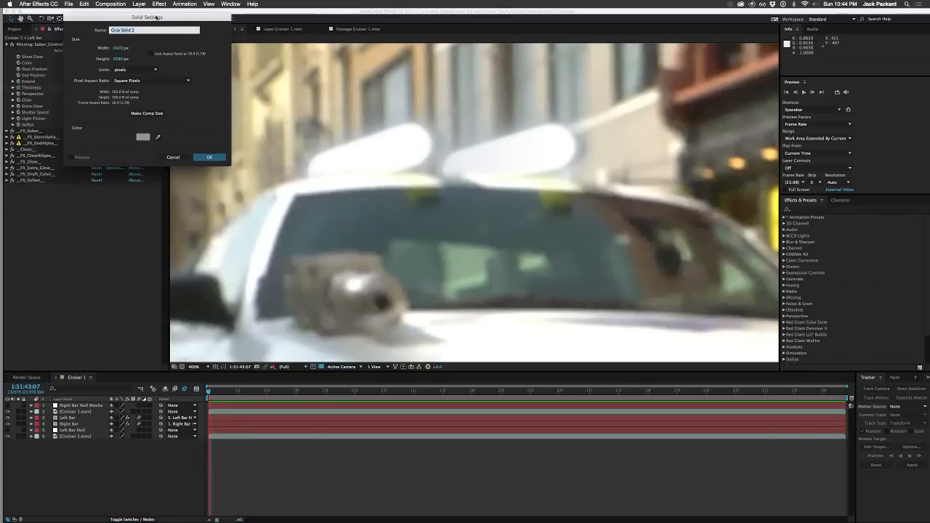
pyautogui.click(137, 145)
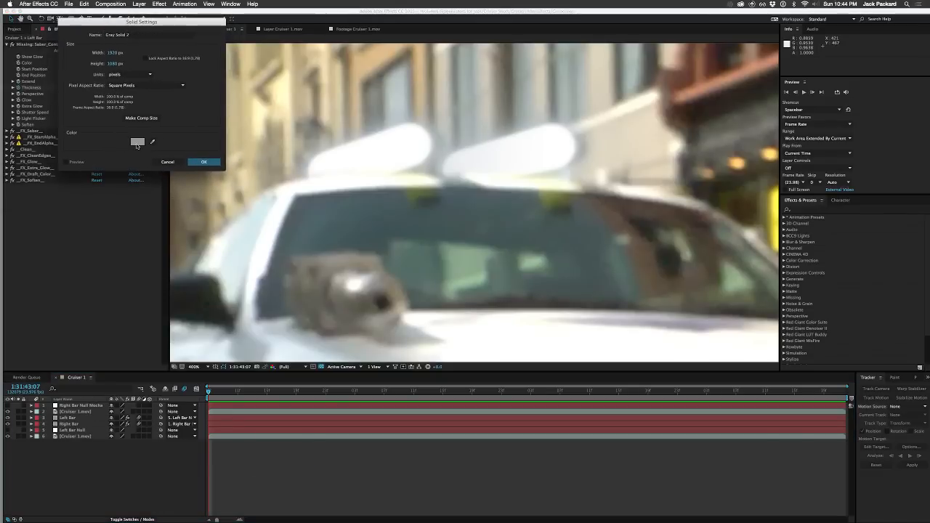
pyautogui.moveTo(79, 103); pyautogui.dragTo(7, 56)
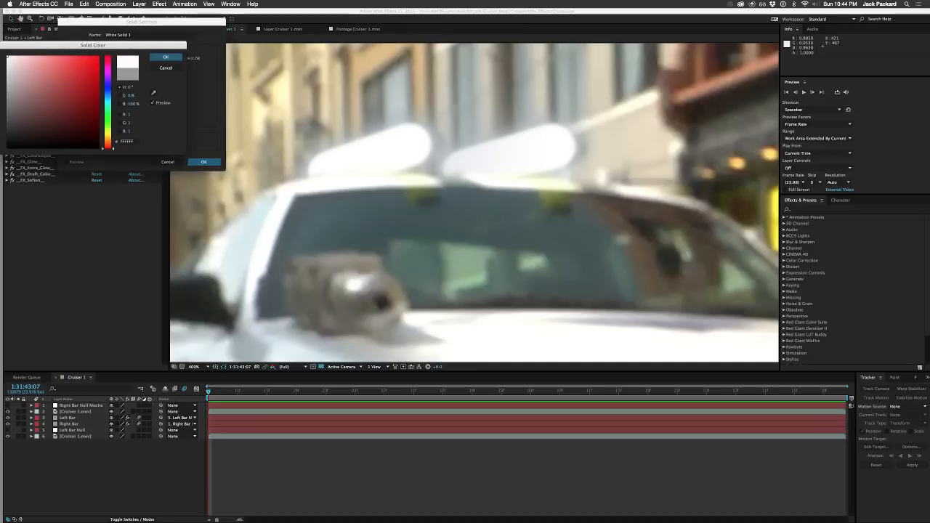
pyautogui.click(165, 57)
pyautogui.click(204, 164)
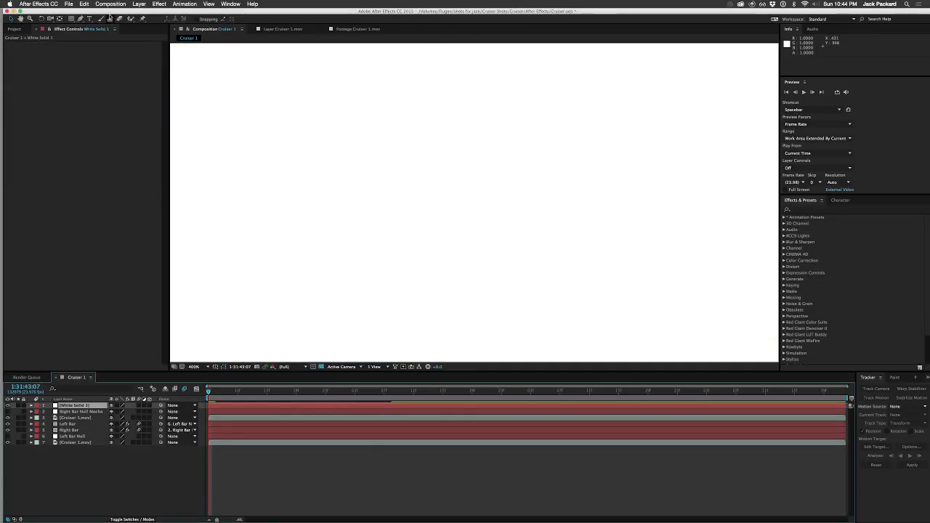
pyautogui.click(8, 406)
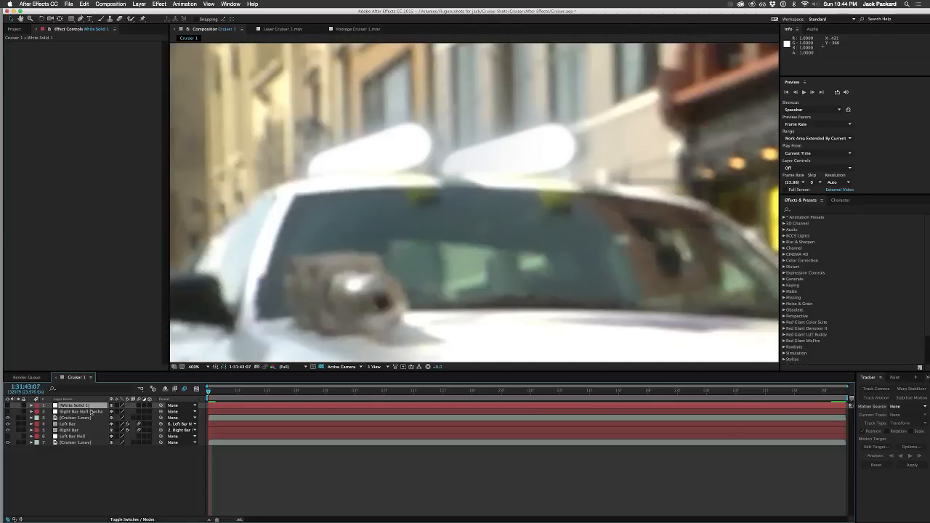
# Step: Draw a closed mask on the white solid with the Pen tool around the yellow windshield spot below the left saber
pyautogui.click(80, 19)
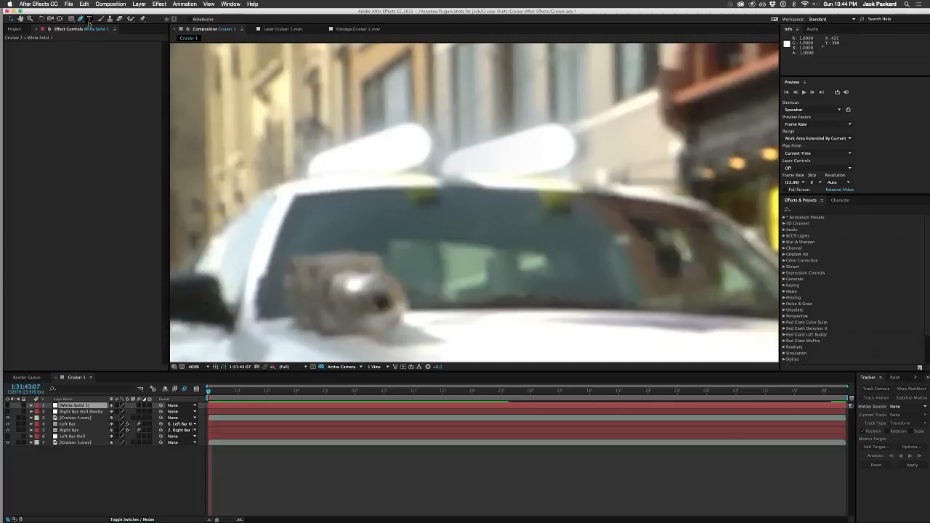
pyautogui.click(391, 177)
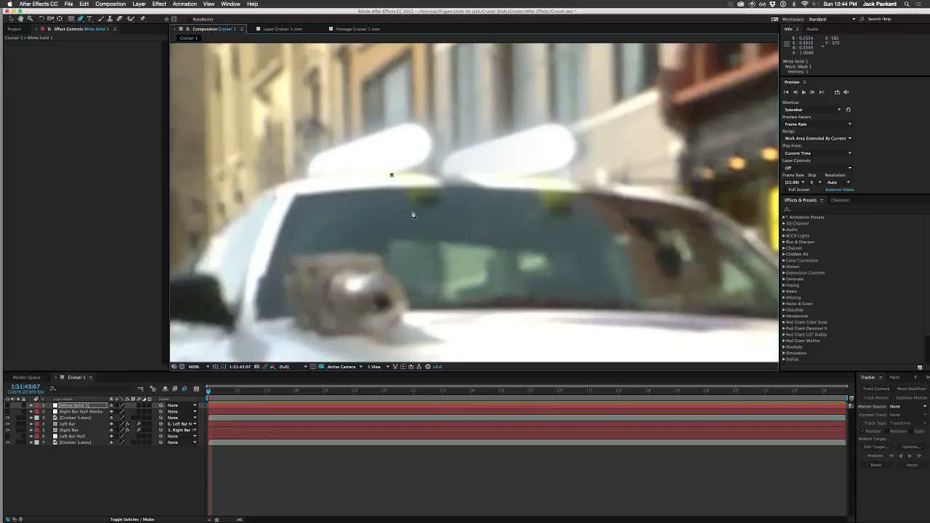
pyautogui.click(413, 213)
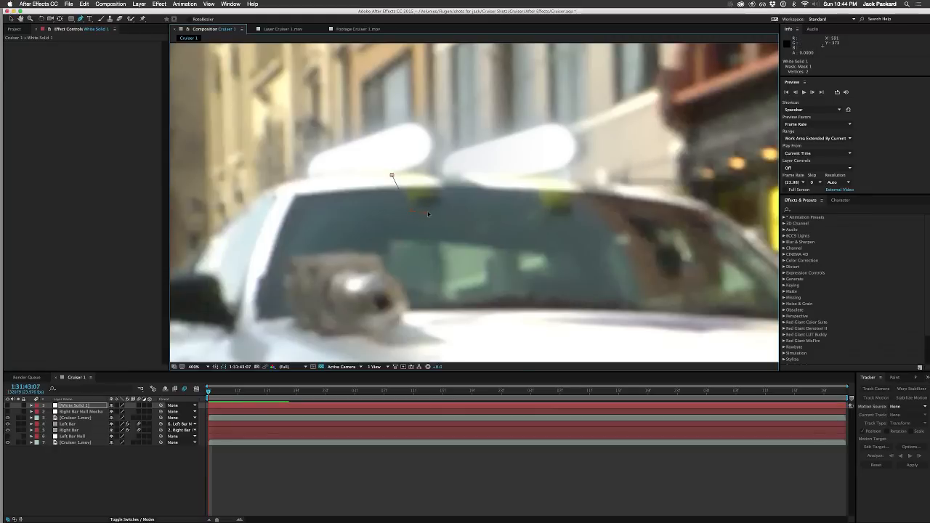
pyautogui.click(435, 208)
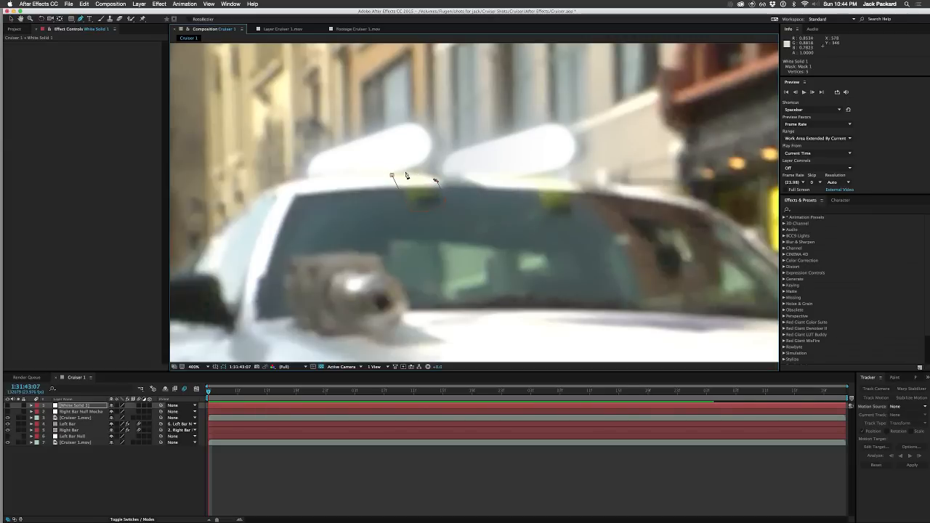
pyautogui.click(404, 173)
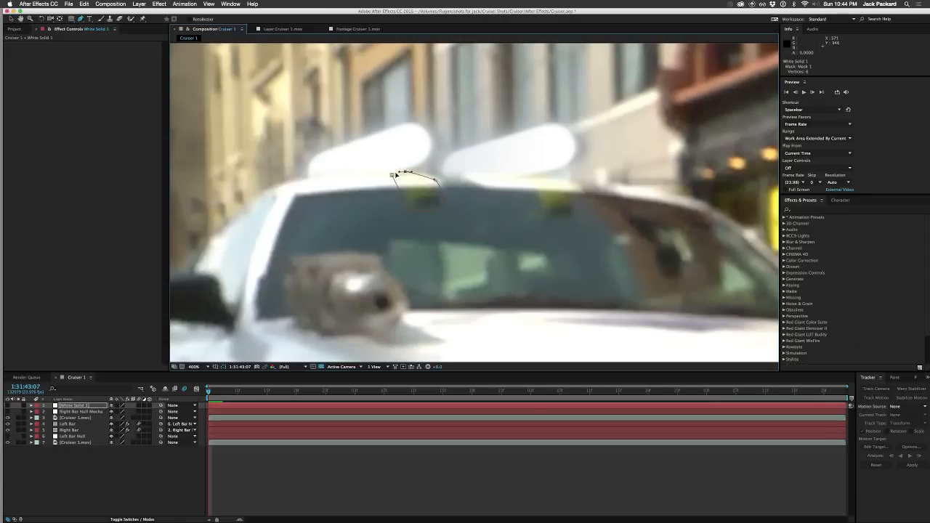
pyautogui.click(393, 176)
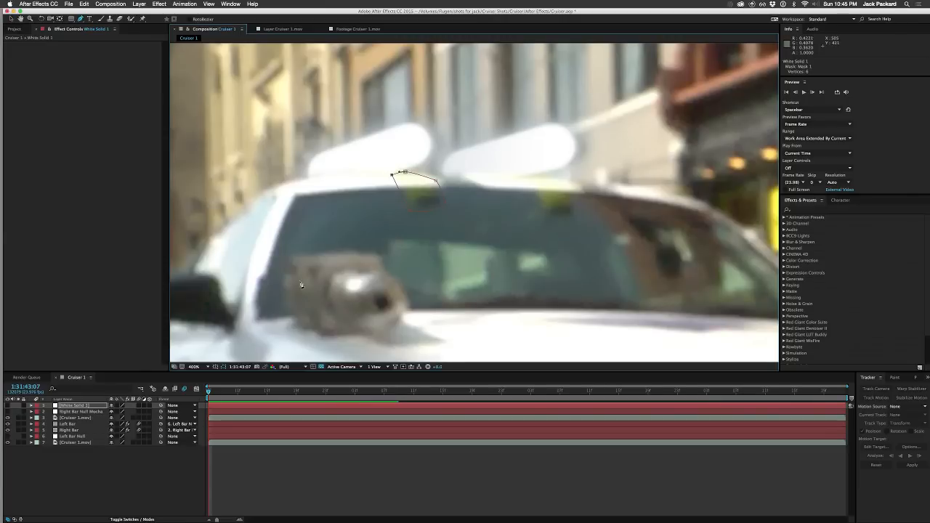
# Step: Make the white solid visible and shift the mask's upper-left corner slightly inward to fit the roof edge
pyautogui.click(8, 405)
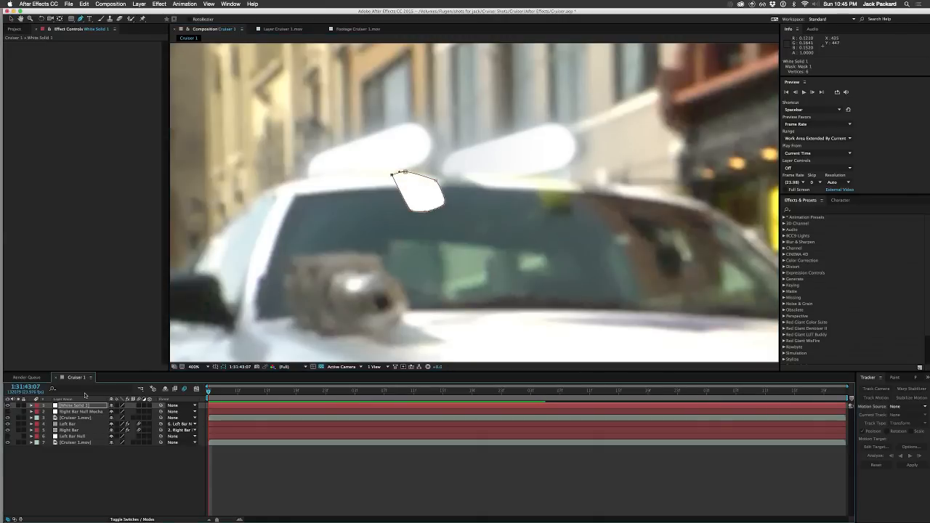
pyautogui.click(436, 181)
pyautogui.moveTo(436, 181); pyautogui.dragTo(395, 175)
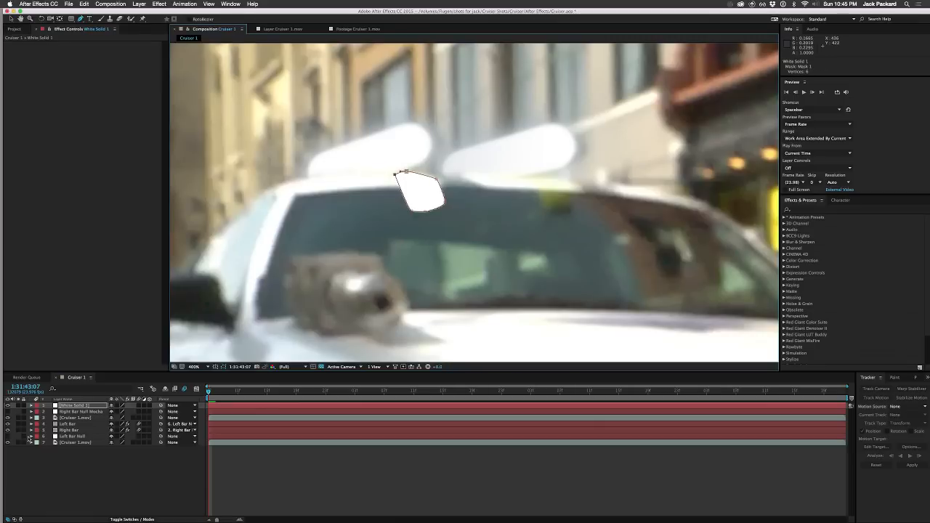
# Step: Set the white solid's mask feather to 9 pixels
pyautogui.press('m')
pyautogui.press('m')
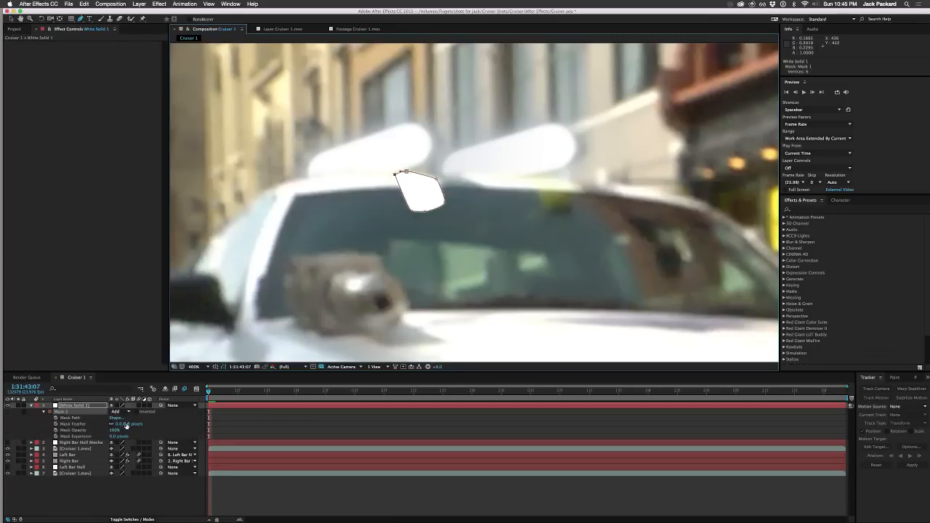
pyautogui.moveTo(117, 427); pyautogui.dragTo(123, 425)
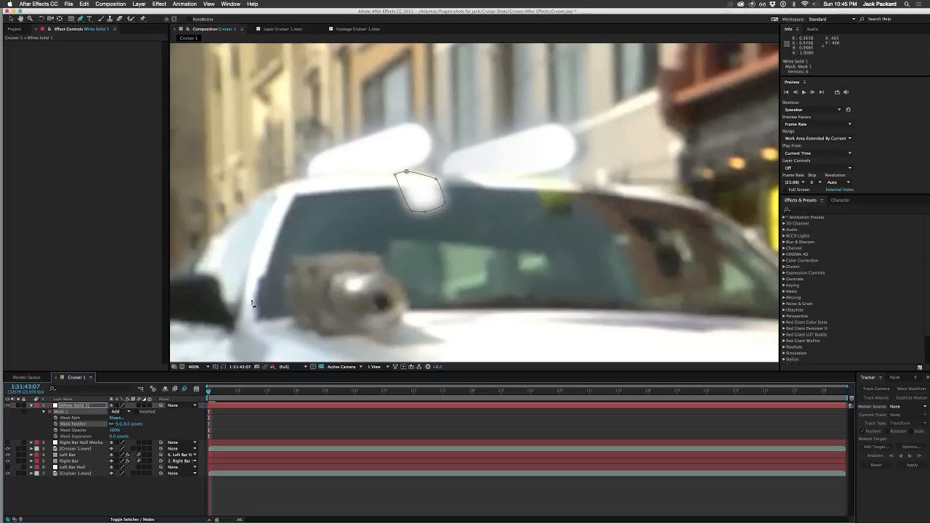
# Step: Show the layer blending modes and set the white solid's mode to Add
pyautogui.click(81, 406)
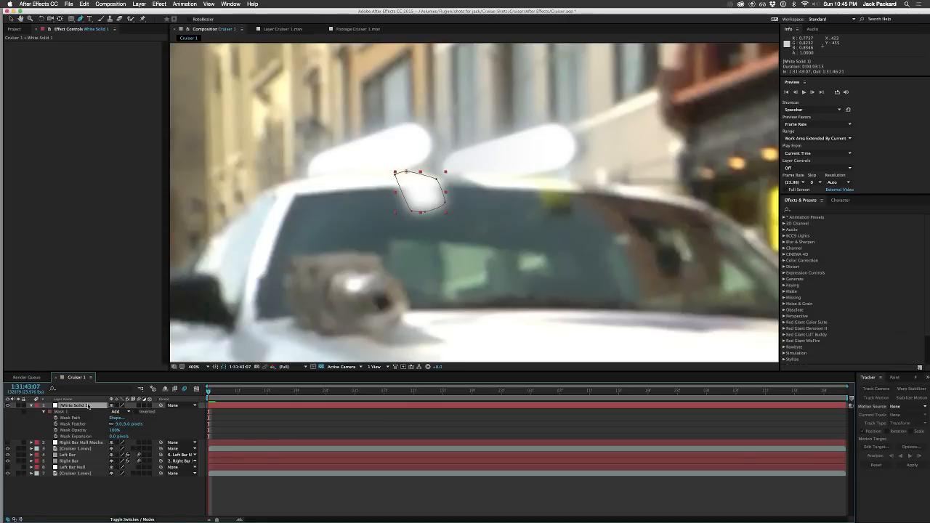
pyautogui.click(122, 519)
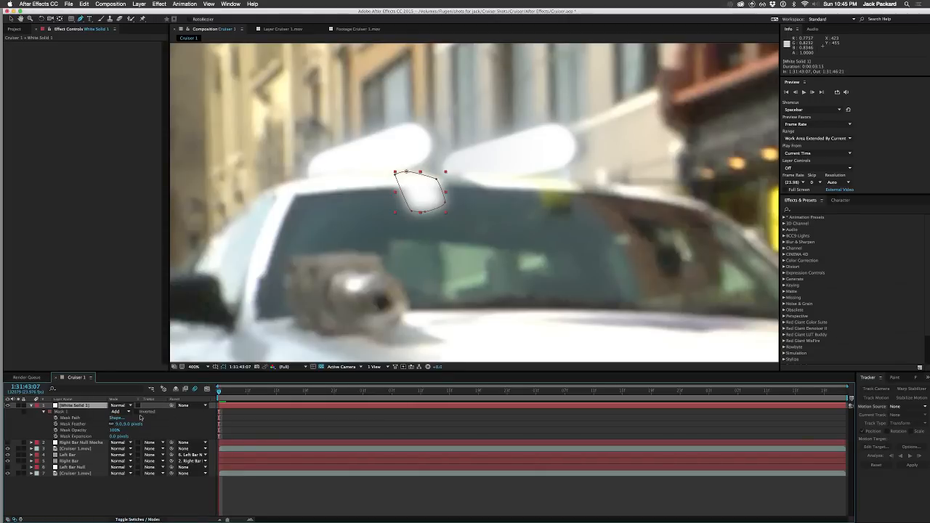
pyautogui.click(120, 405)
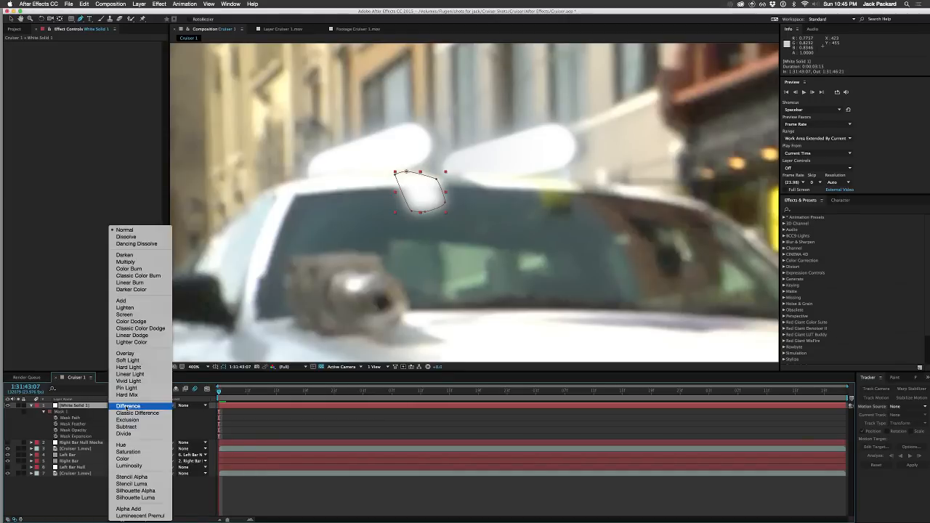
pyautogui.click(132, 303)
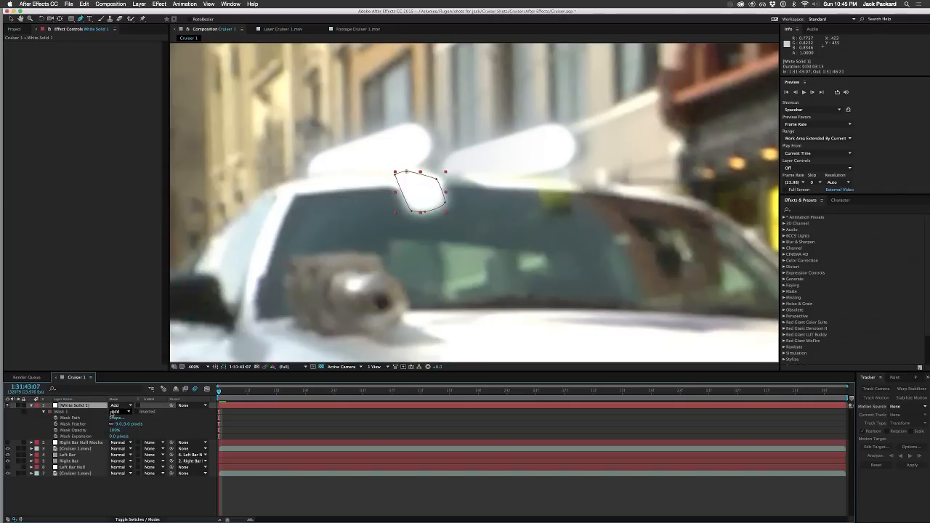
pyautogui.click(115, 412)
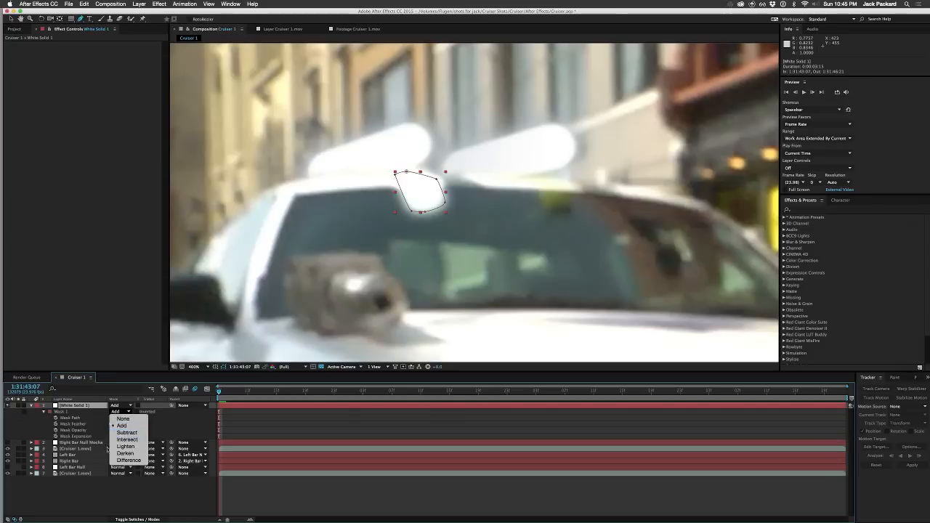
pyautogui.click(125, 446)
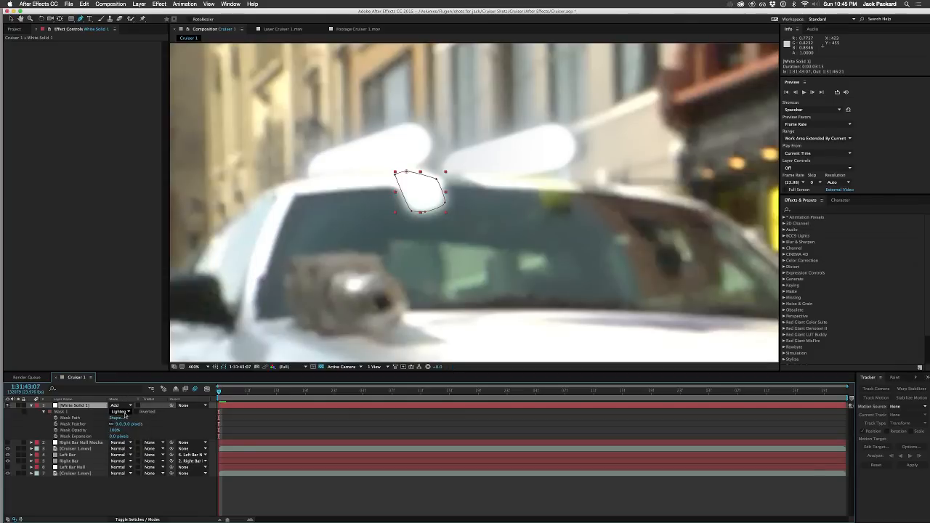
pyautogui.click(125, 415)
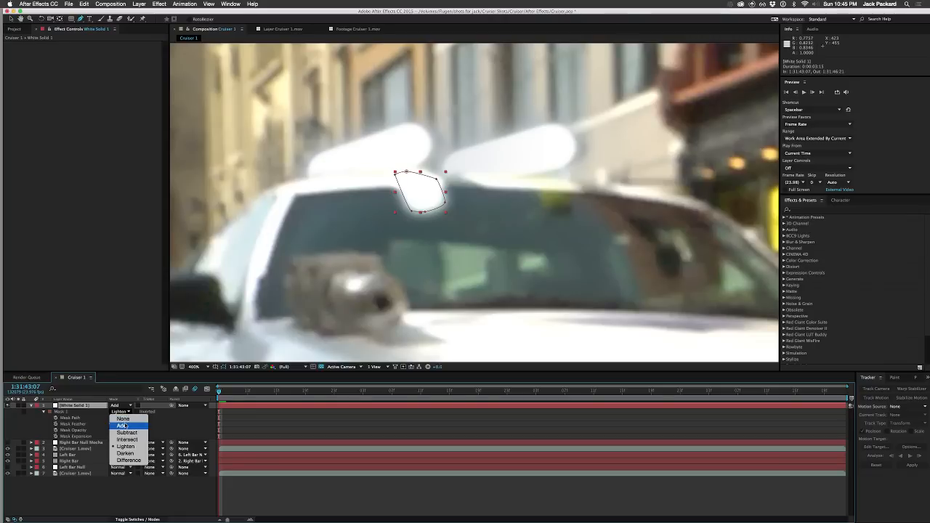
pyautogui.click(123, 426)
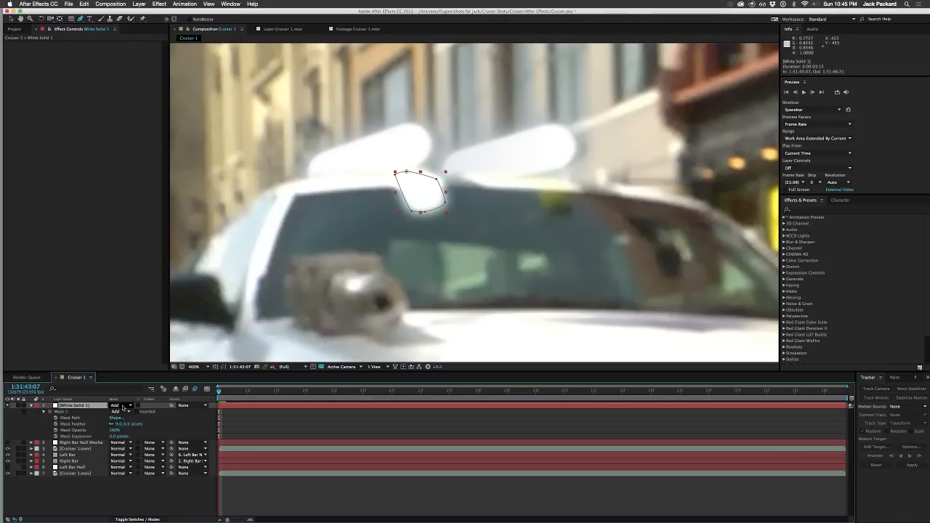
# Step: Set the white solid's layer blending mode to Lighten
pyautogui.click(124, 407)
pyautogui.click(125, 307)
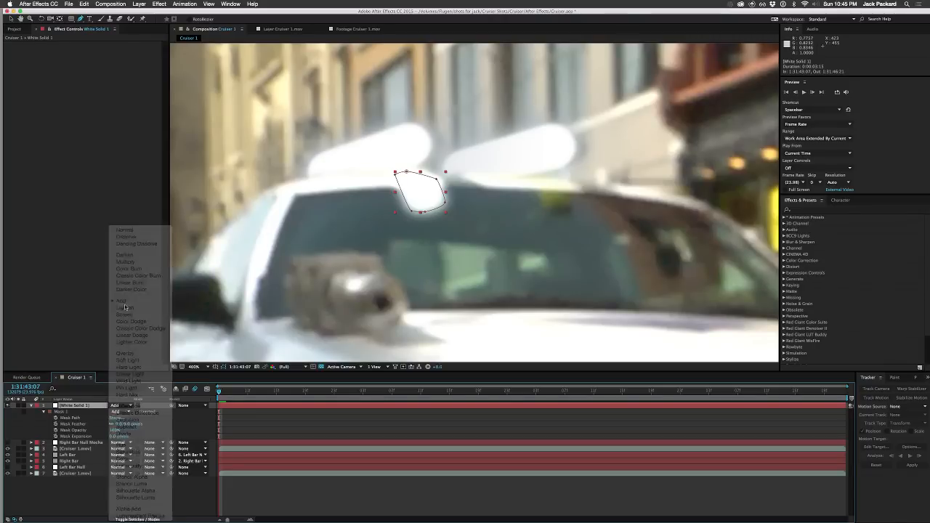
pyautogui.click(126, 502)
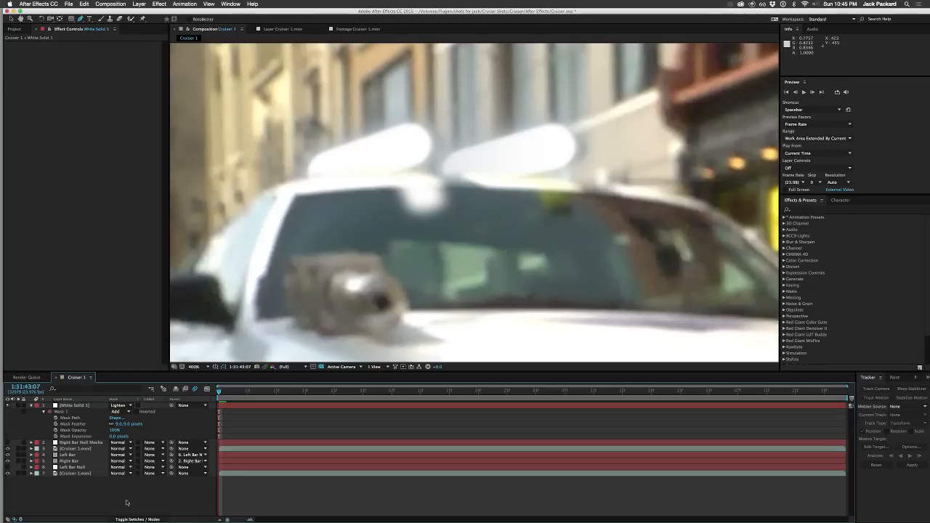
# Step: Parent the white solid to the Left Bar layer at the shot's first frame
pyautogui.click(80, 407)
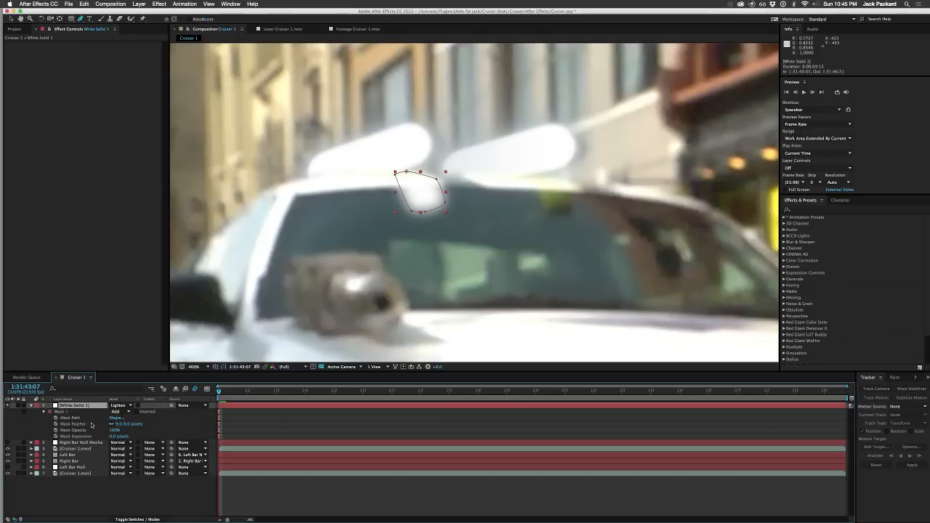
pyautogui.moveTo(171, 405); pyautogui.dragTo(80, 455)
pyautogui.moveTo(219, 391)
pyautogui.mouseDown()
pyautogui.moveTo(232, 393)
pyautogui.moveTo(219, 393)
pyautogui.mouseUp()
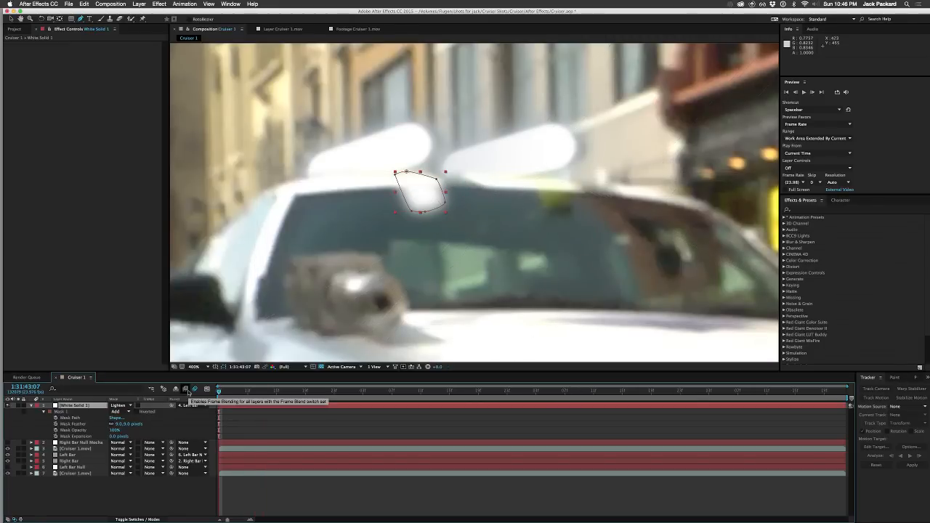
# Step: Examine how the masked glow follows the cruiser frame by frame to 1:31:43:14, at 1:31:45:07 and at 1:31:43:18
pyautogui.press('pagedown')
pyautogui.press('pagedown')
pyautogui.press('pagedown')
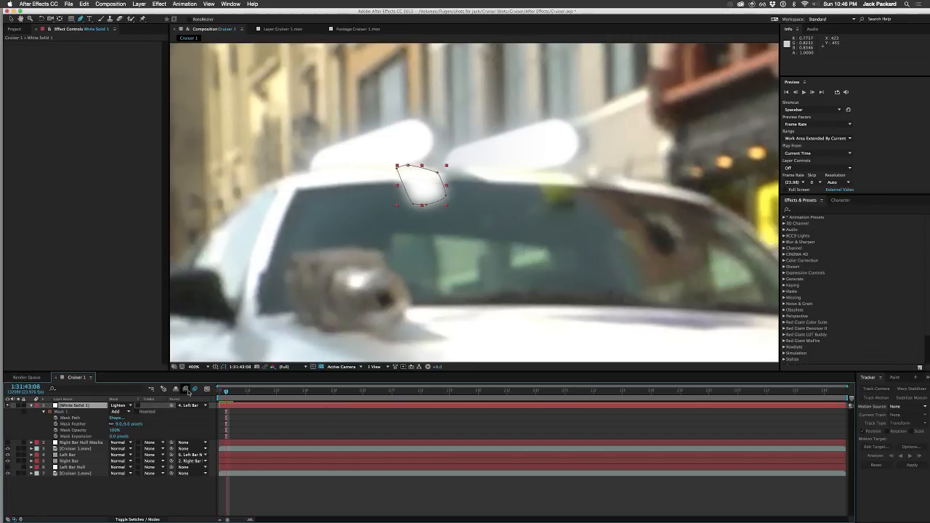
pyautogui.press('pagedown')
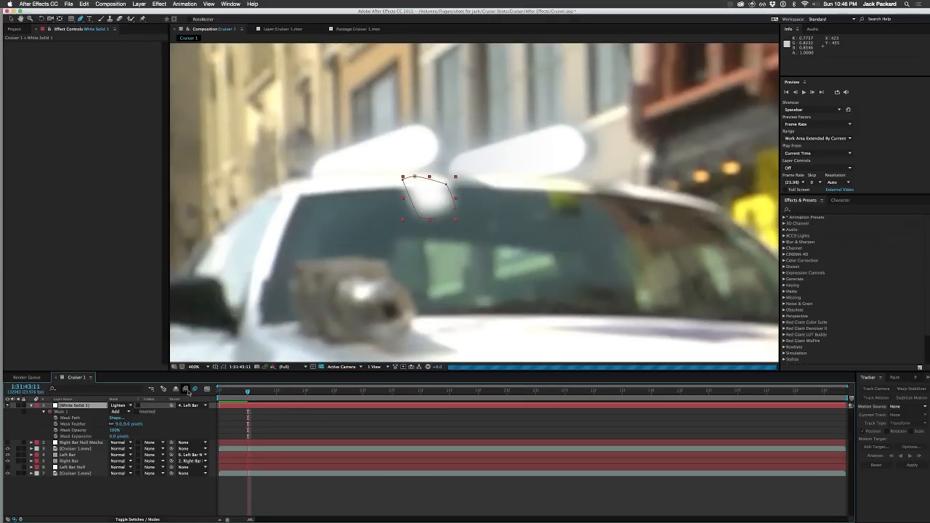
pyautogui.press('pagedown')
pyautogui.press('pagedown')
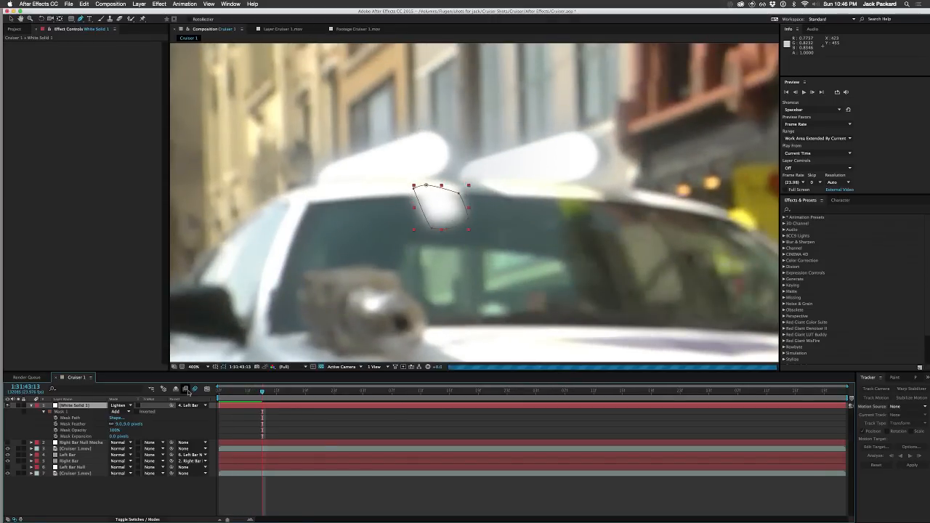
pyautogui.press('pagedown')
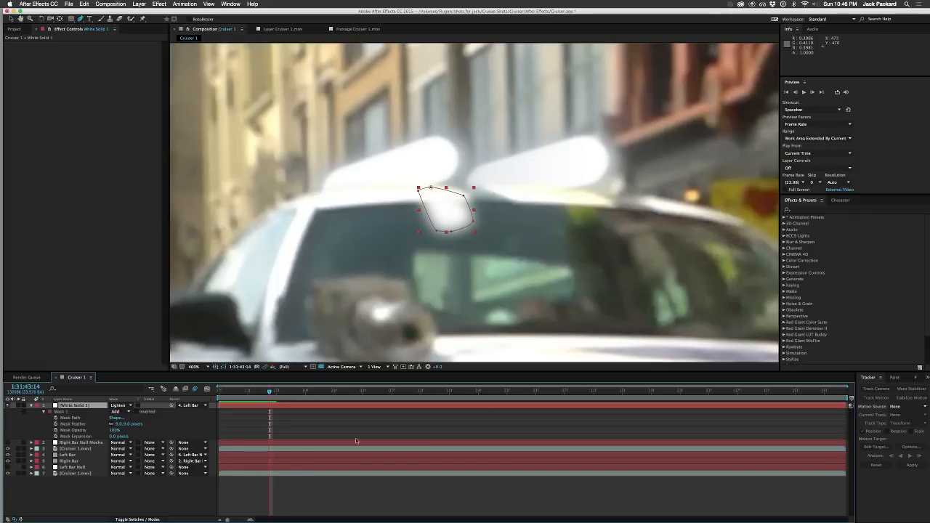
pyautogui.click(565, 392)
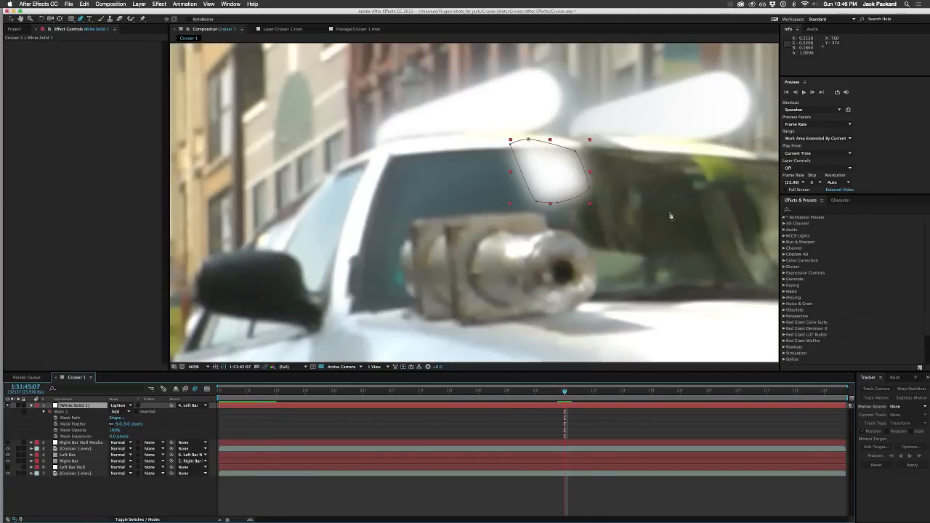
pyautogui.moveTo(628, 217); pyautogui.dragTo(439, 221)
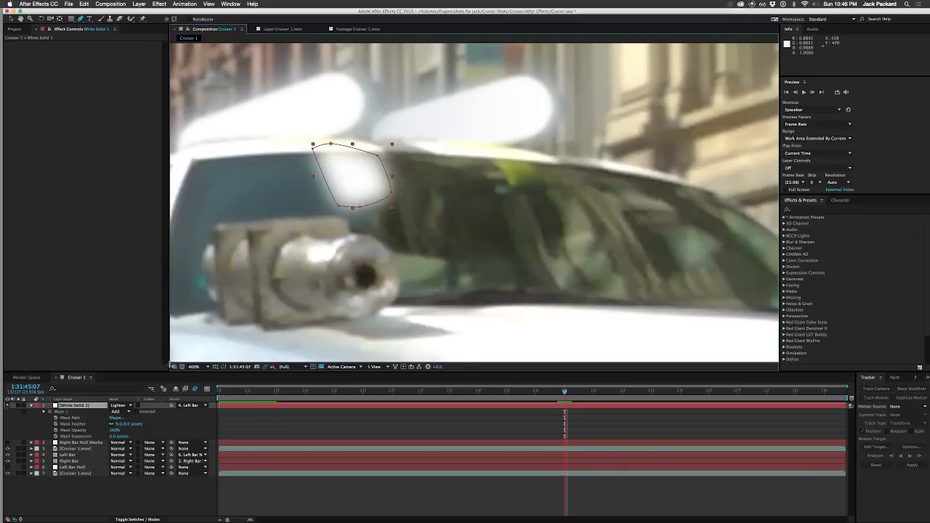
pyautogui.moveTo(420, 397); pyautogui.dragTo(297, 401)
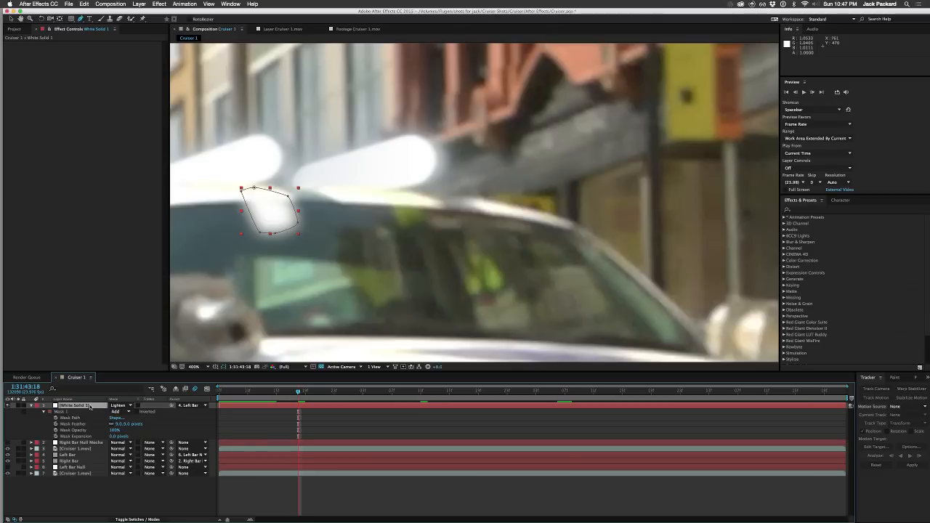
# Step: Duplicate the white solid, set the copy's blending mode to Overlay and place it beneath the original
pyautogui.press('super+d')
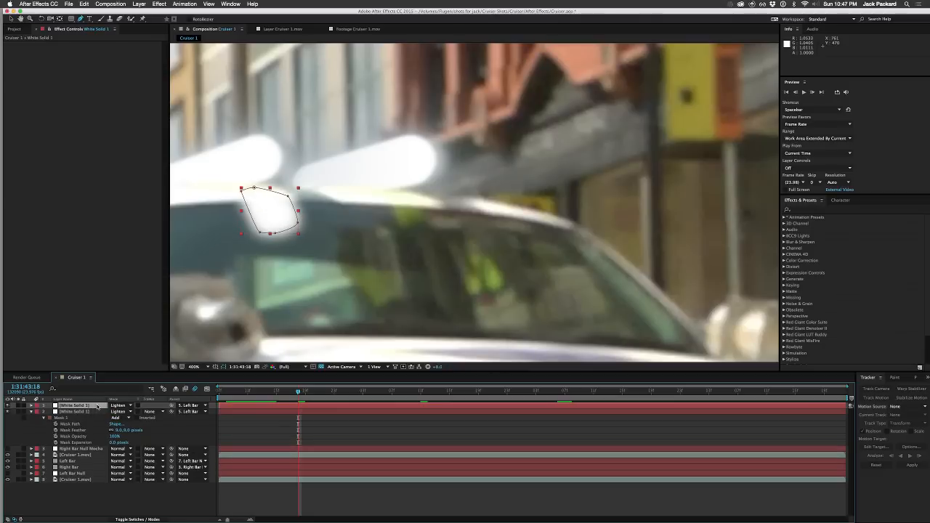
pyautogui.click(115, 406)
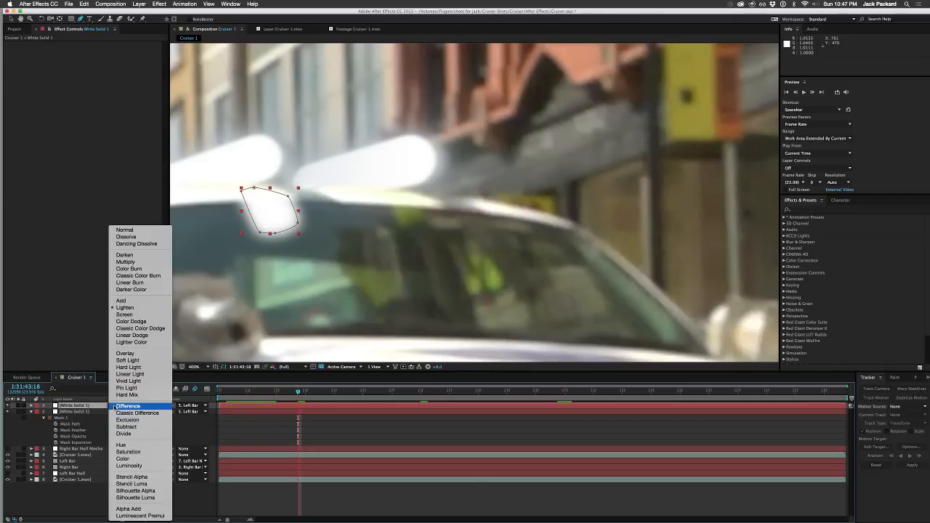
pyautogui.click(123, 354)
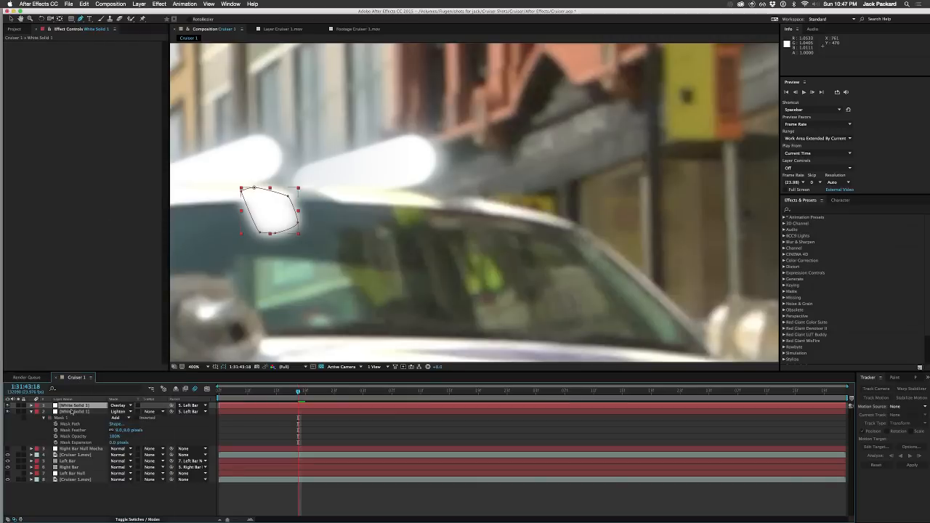
pyautogui.moveTo(87, 406); pyautogui.dragTo(87, 414)
# Step: Set the upper white solid's blending mode to Add and select both white solids
pyautogui.click(118, 405)
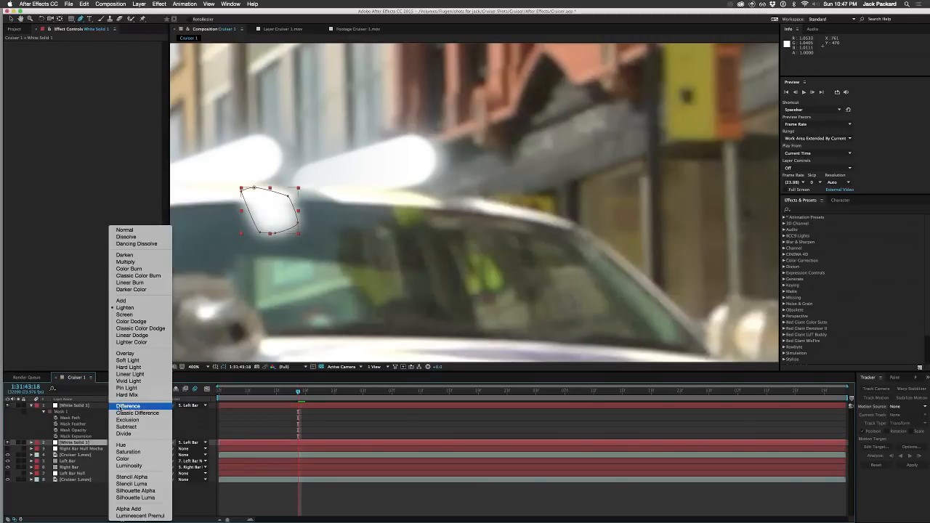
pyautogui.click(123, 301)
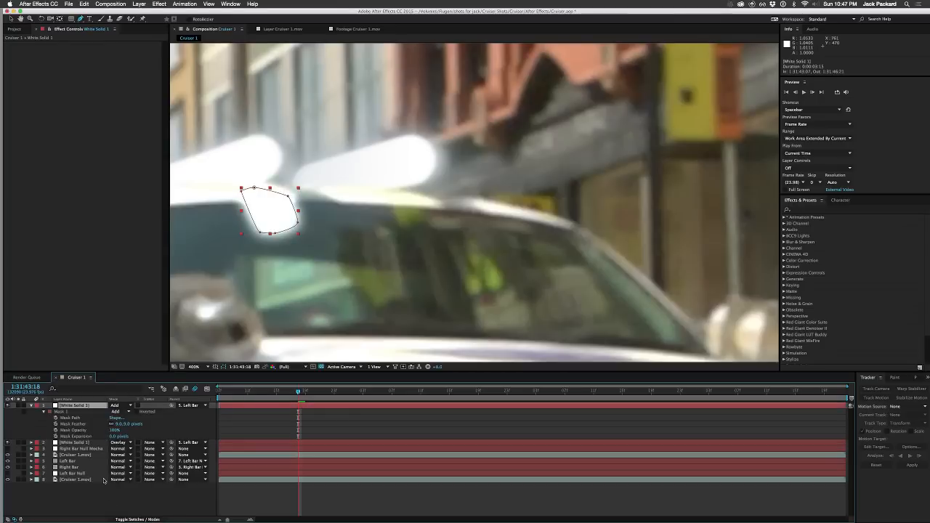
pyautogui.keyDown('shift'); pyautogui.click(83, 443); pyautogui.keyUp('shift')
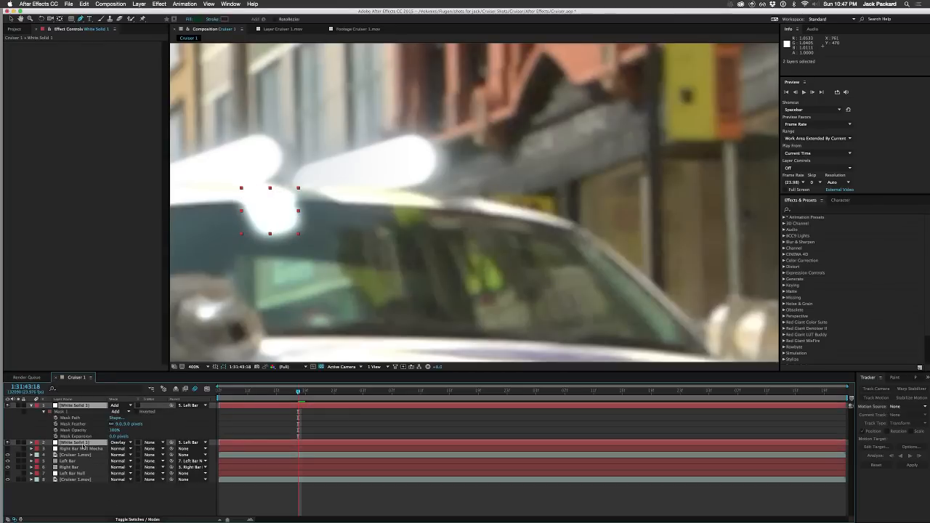
# Step: Reduce the opacity of the upper white solid to 43% and of the lower white solid to 78%
pyautogui.press('t')
pyautogui.click(89, 480)
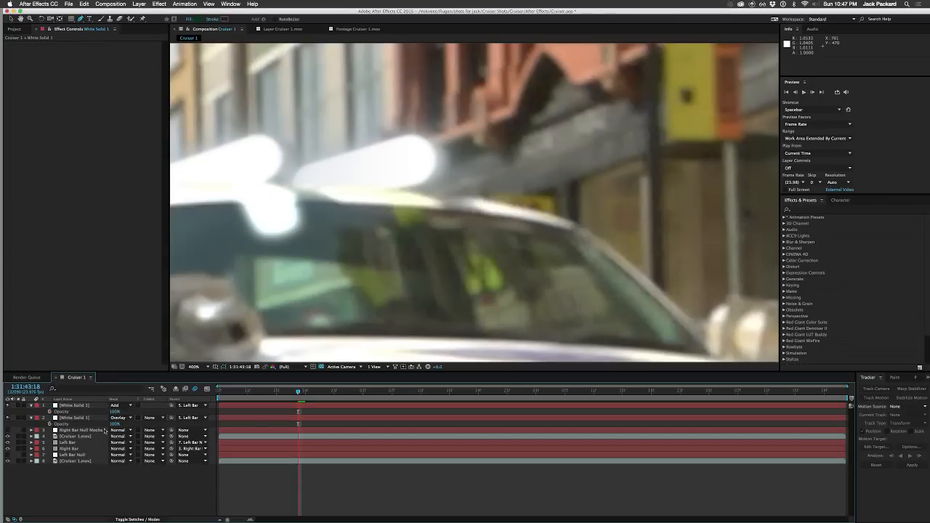
pyautogui.moveTo(114, 425)
pyautogui.mouseDown()
pyautogui.moveTo(94, 425)
pyautogui.moveTo(95, 412)
pyautogui.moveTo(82, 412)
pyautogui.moveTo(134, 424)
pyautogui.moveTo(100, 412)
pyautogui.moveTo(116, 412)
pyautogui.moveTo(108, 426)
pyautogui.mouseUp()
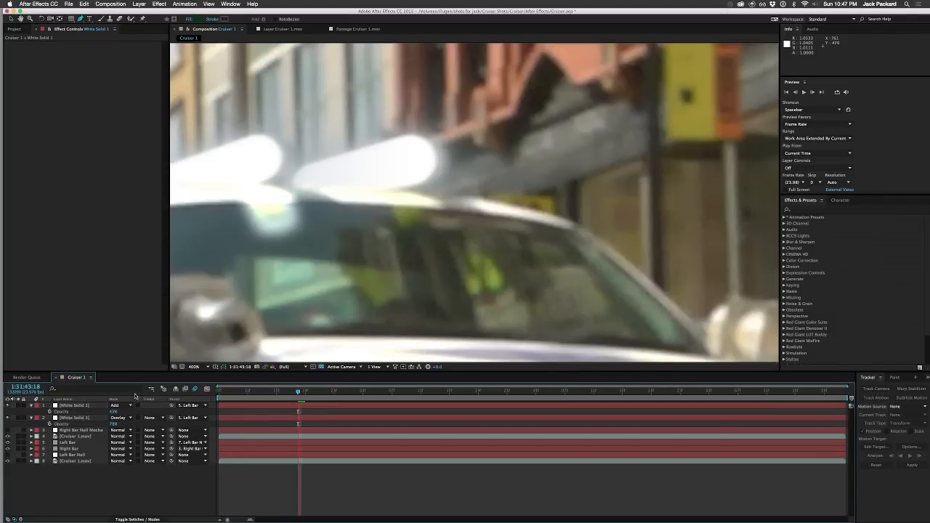
pyautogui.press('/')
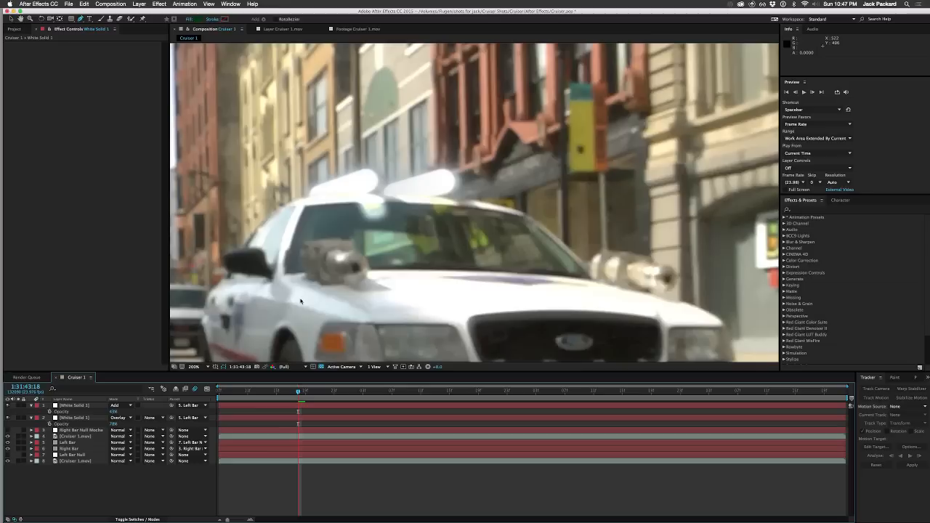
pyautogui.press('.')
pyautogui.press('.')
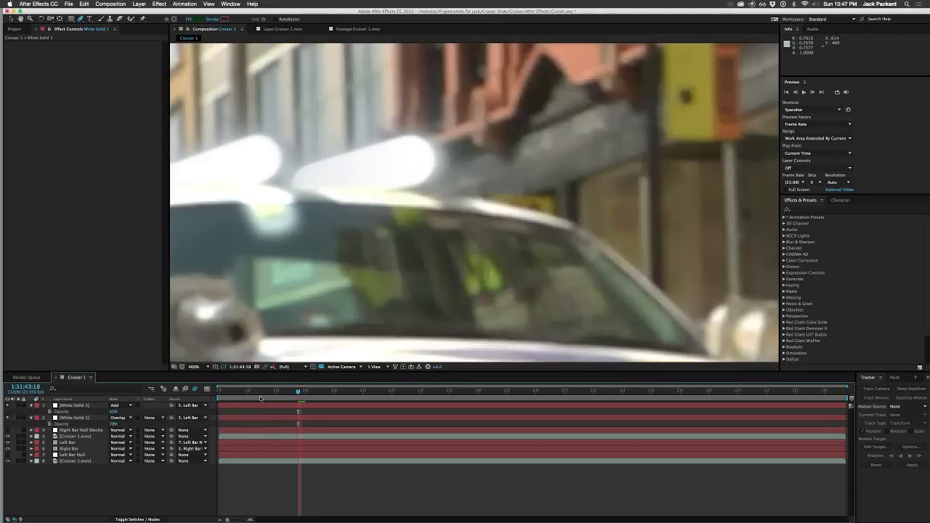
# Step: At the shot's first frame, nudge the bottom points of the lower white solid's mask slightly upward and set its opacity to 100%
pyautogui.click(221, 394)
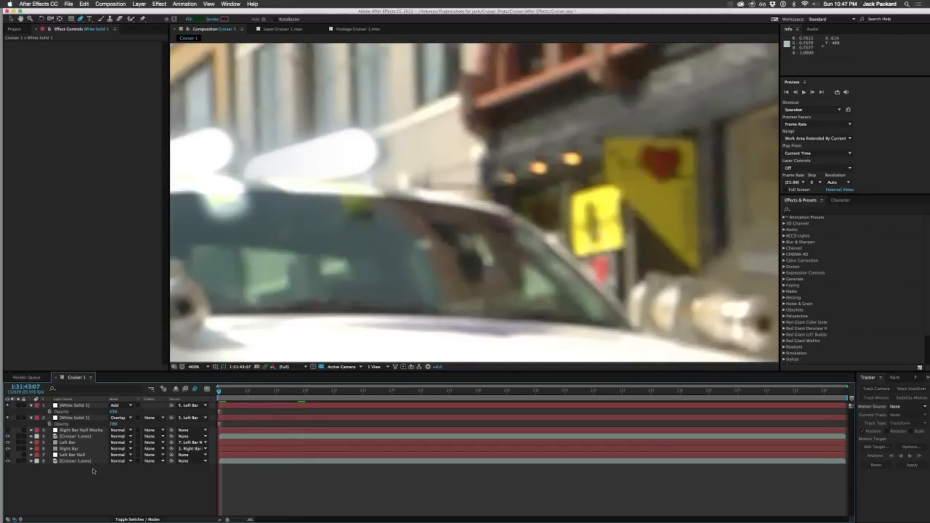
pyautogui.moveTo(252, 297); pyautogui.dragTo(429, 336)
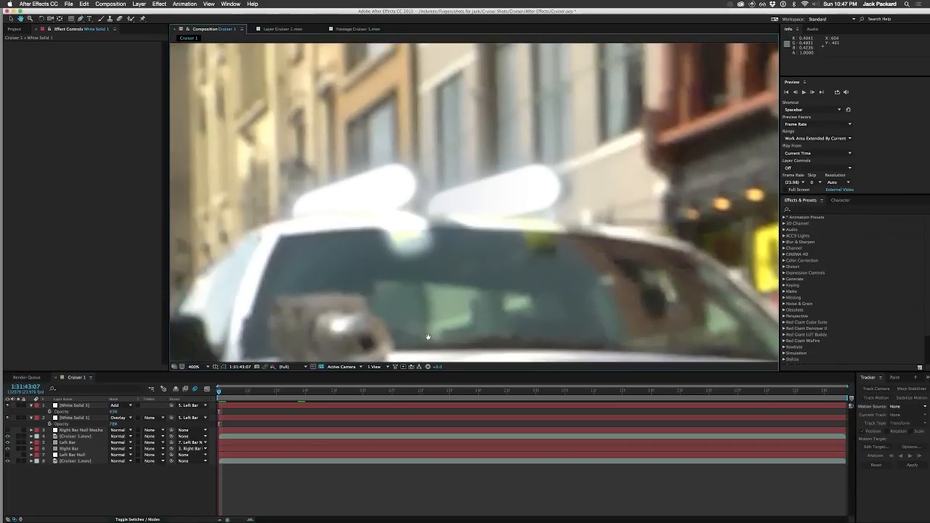
pyautogui.press('g')
pyautogui.click(71, 418)
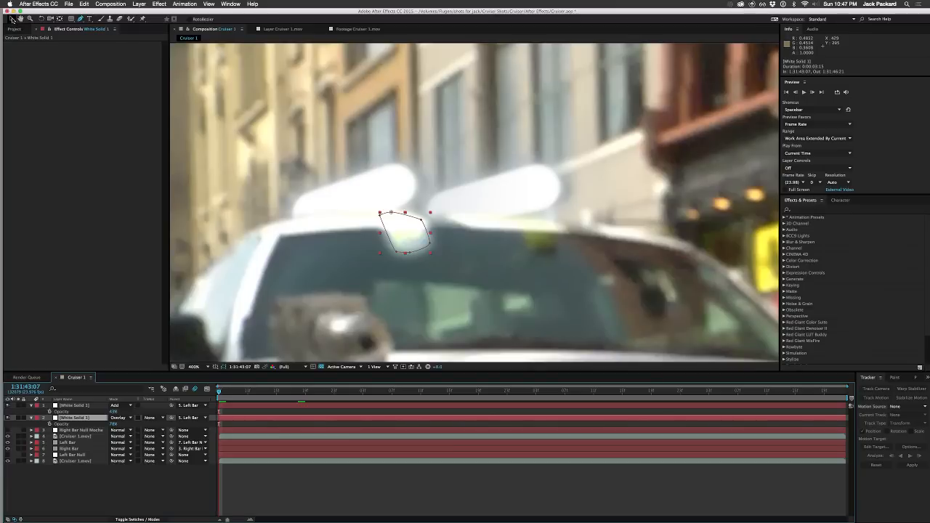
pyautogui.click(12, 19)
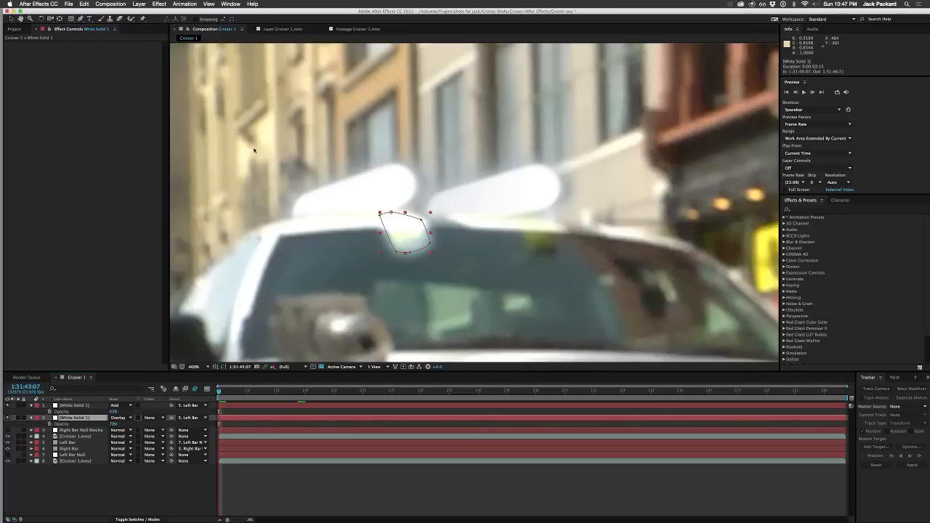
pyautogui.click(406, 254)
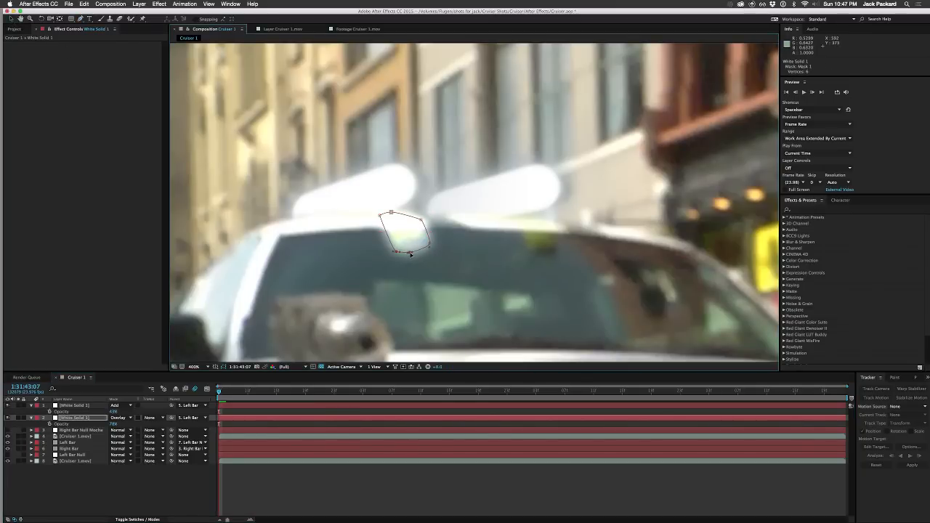
pyautogui.moveTo(410, 254); pyautogui.dragTo(410, 252)
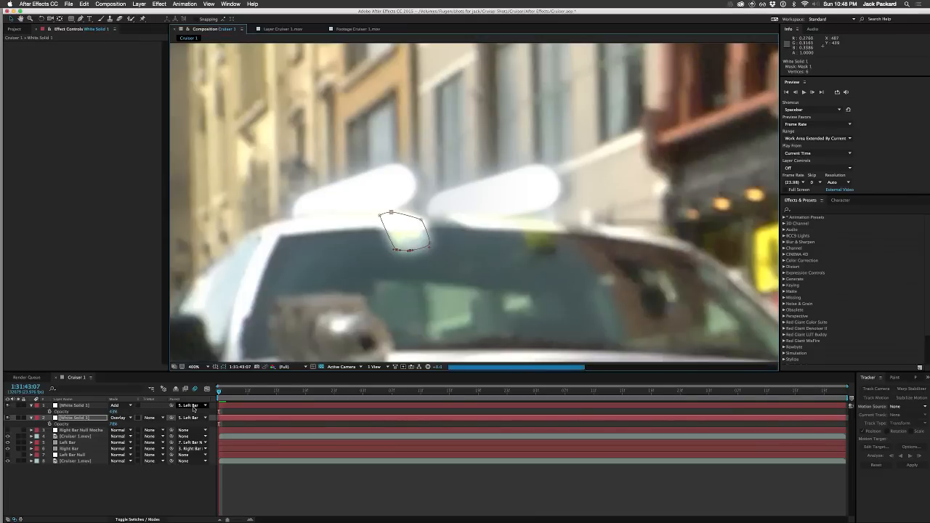
pyautogui.moveTo(113, 423); pyautogui.dragTo(138, 426)
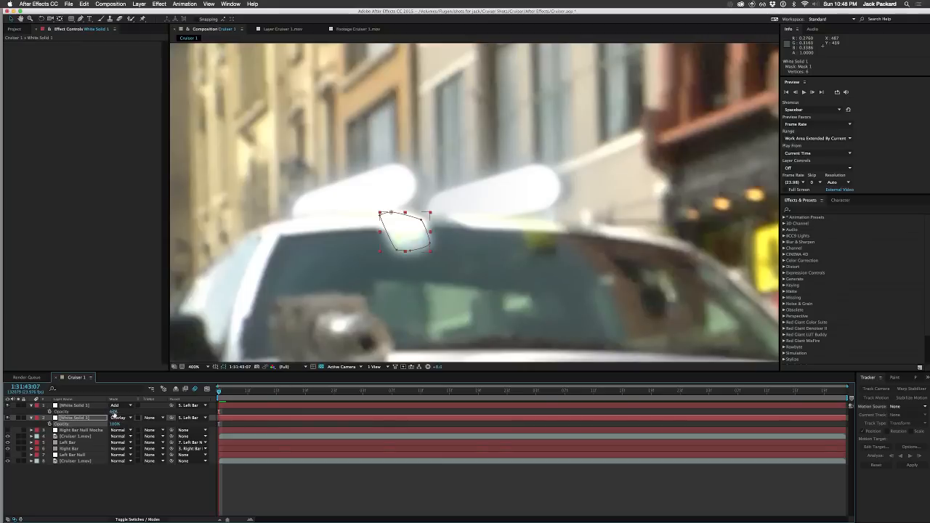
# Step: Try the Lighten and Soft Light blending modes on the upper white solid and return it to Add
pyautogui.click(63, 405)
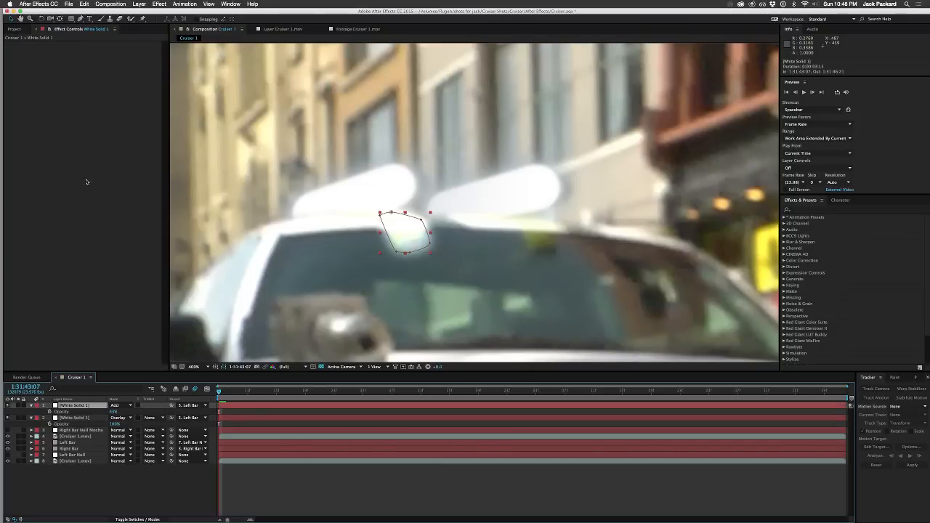
pyautogui.click(124, 405)
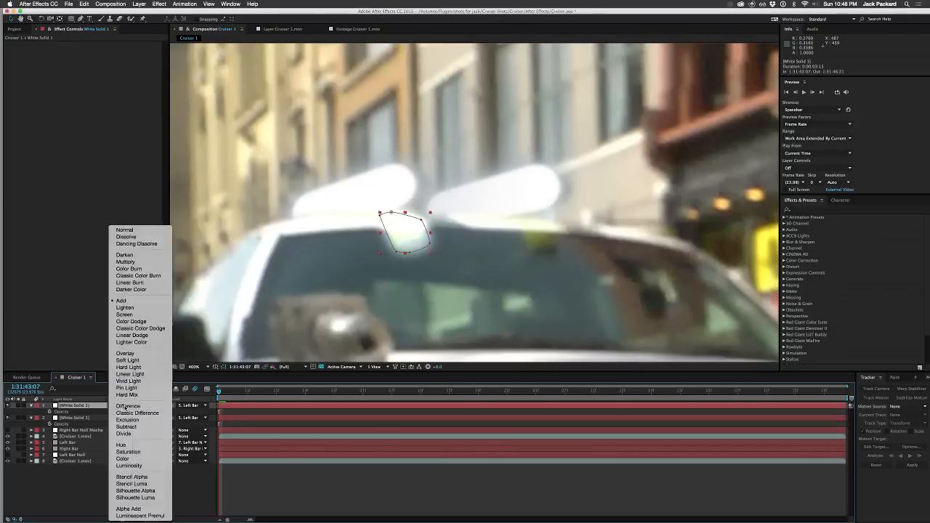
pyautogui.click(131, 307)
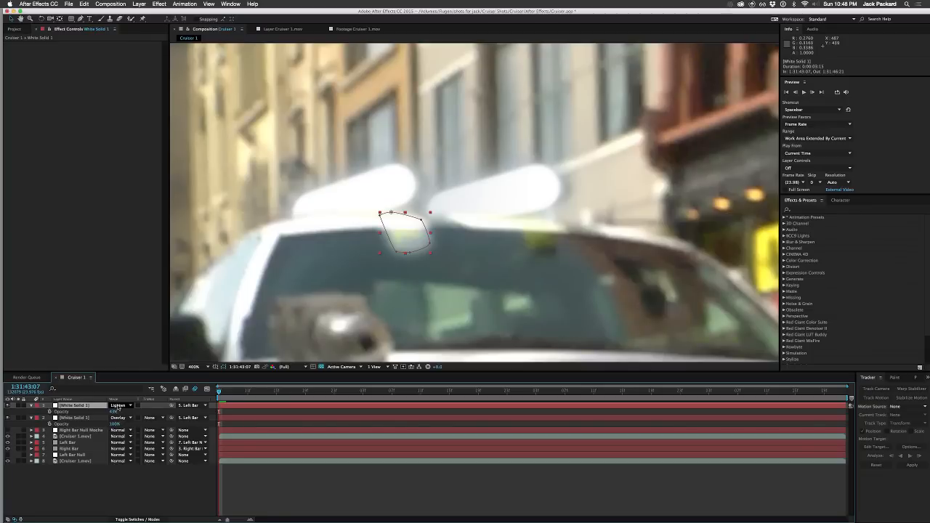
pyautogui.click(118, 406)
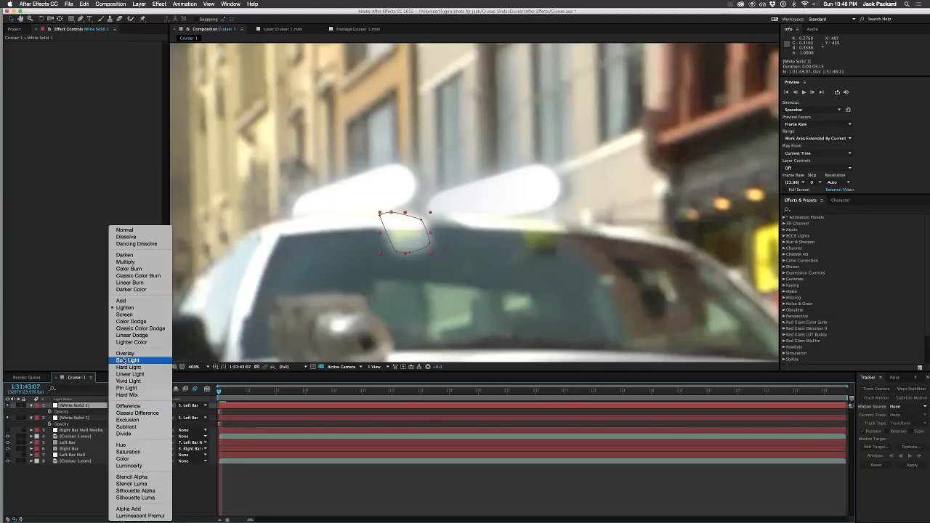
pyautogui.click(124, 360)
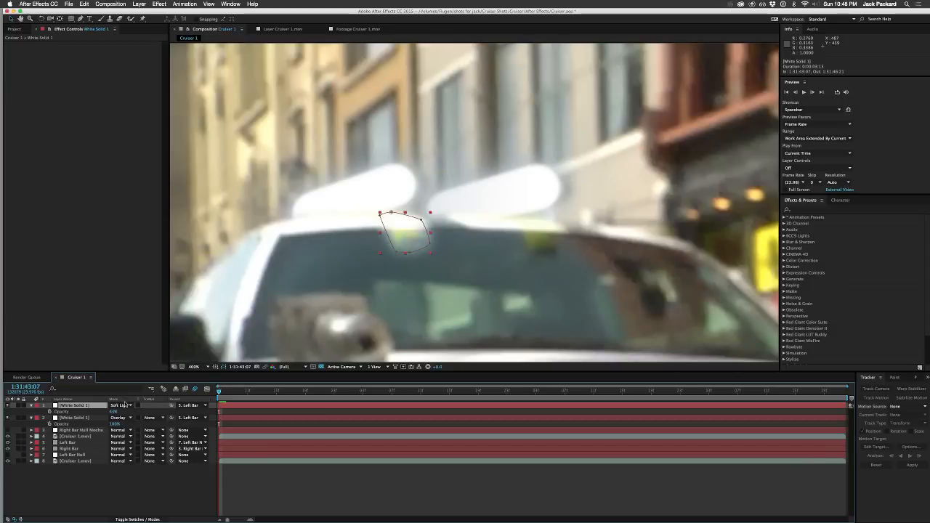
pyautogui.click(125, 405)
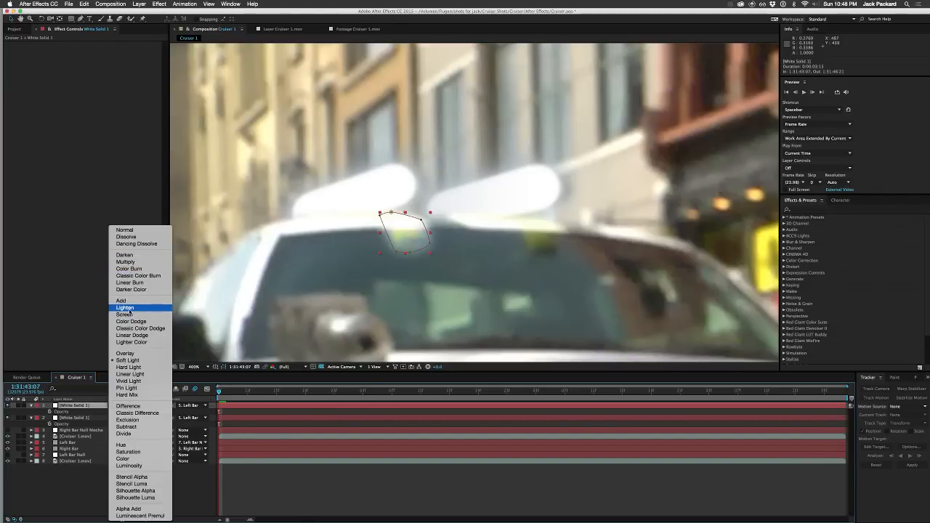
pyautogui.click(121, 300)
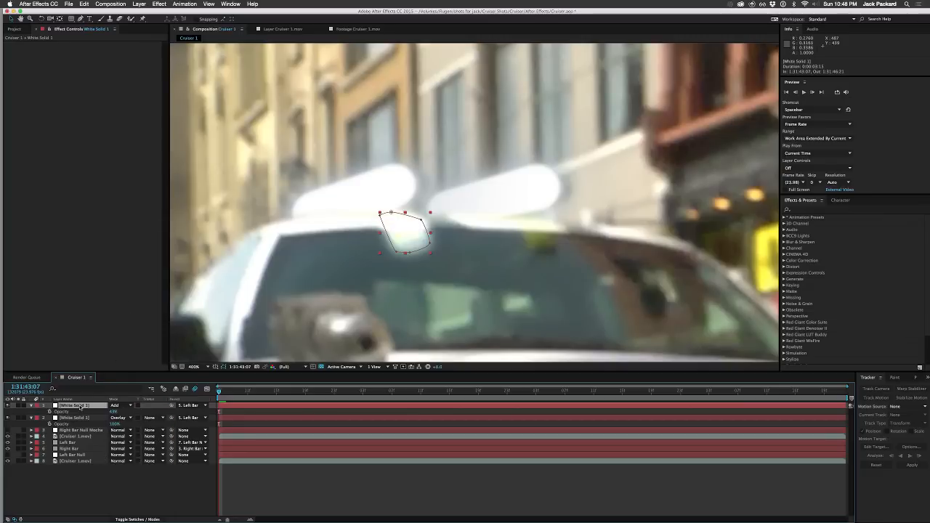
# Step: Apply Fast Blur to the upper white solid with Repeat Edge Pixels enabled and Blurriness set to 12
pyautogui.rightClick(79, 105)
pyautogui.moveTo(123, 154)
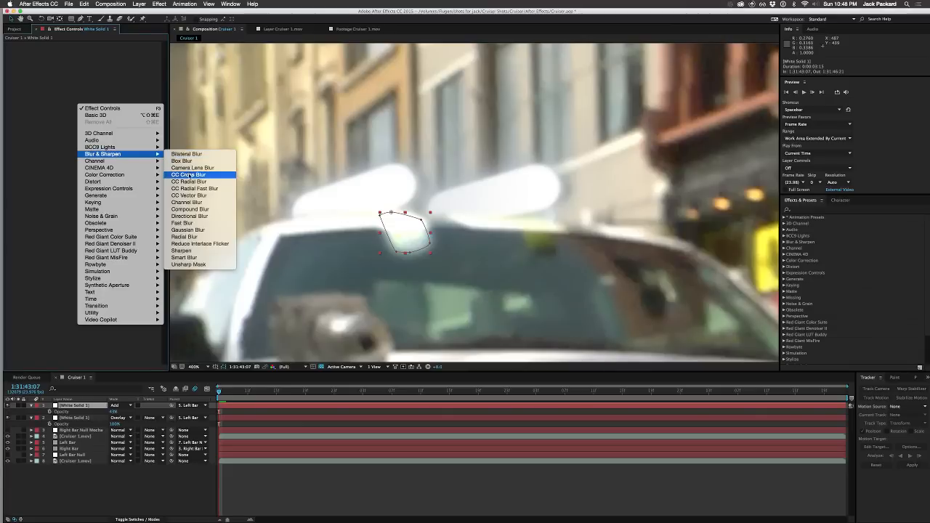
pyautogui.click(182, 222)
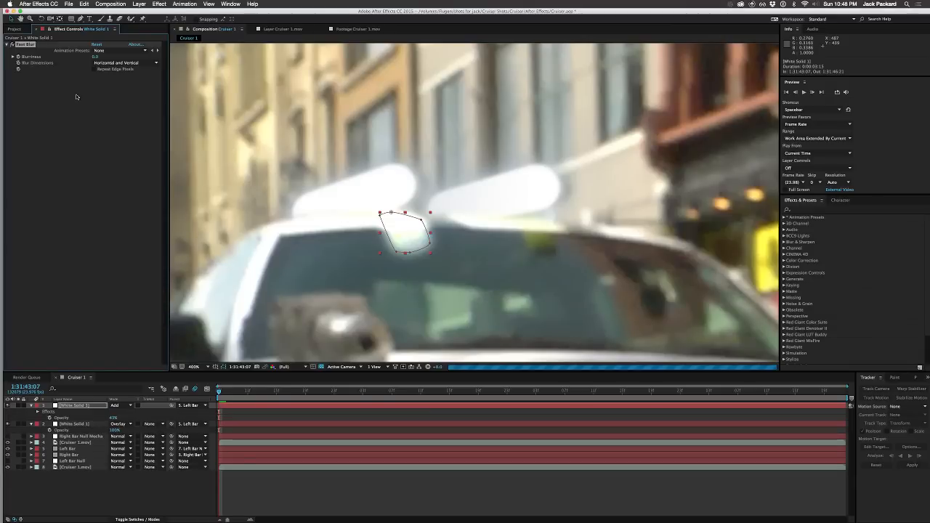
pyautogui.click(95, 69)
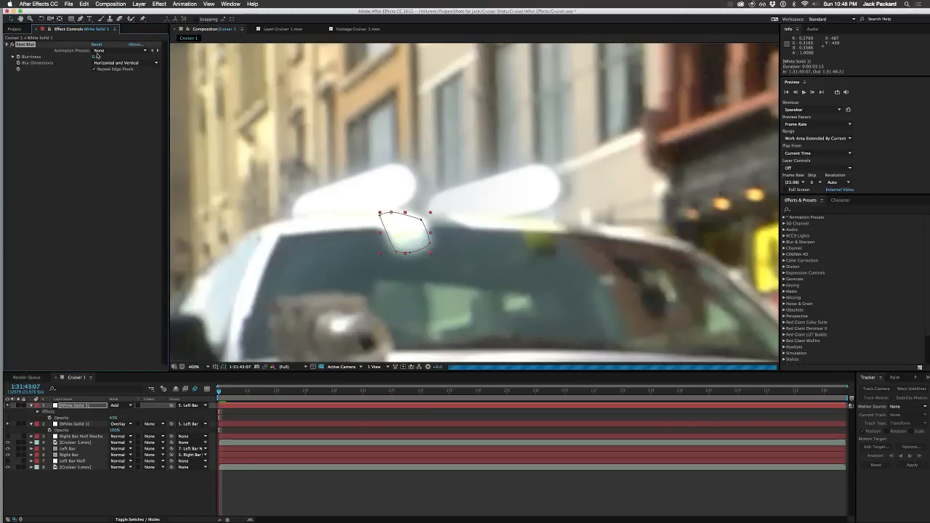
pyautogui.moveTo(98, 56); pyautogui.dragTo(102, 56)
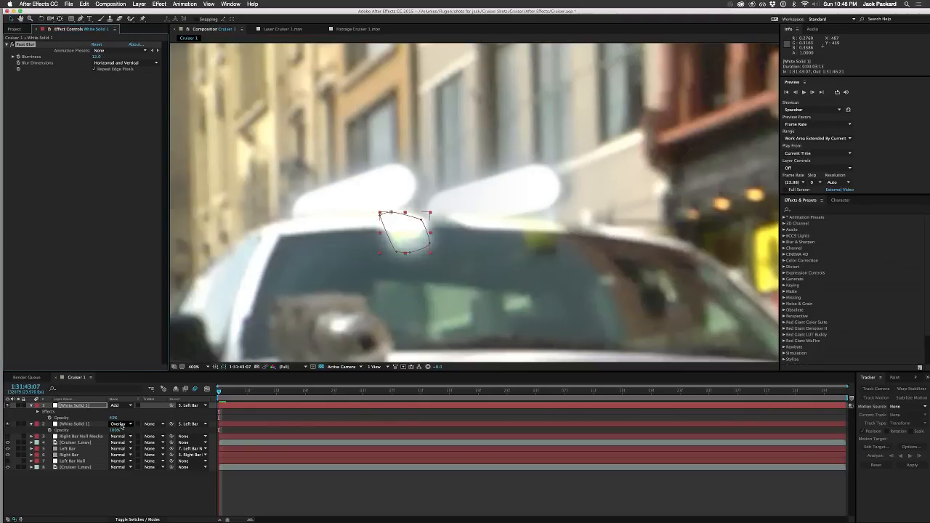
# Step: Set the lower white solid's blending mode to Add and reduce its opacity to soften the glow over the windshield spot
pyautogui.click(120, 425)
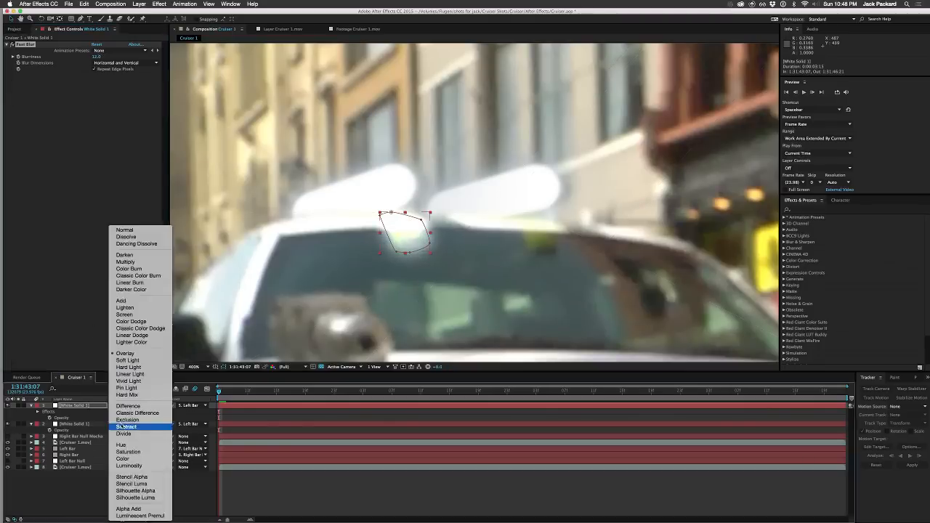
pyautogui.click(126, 300)
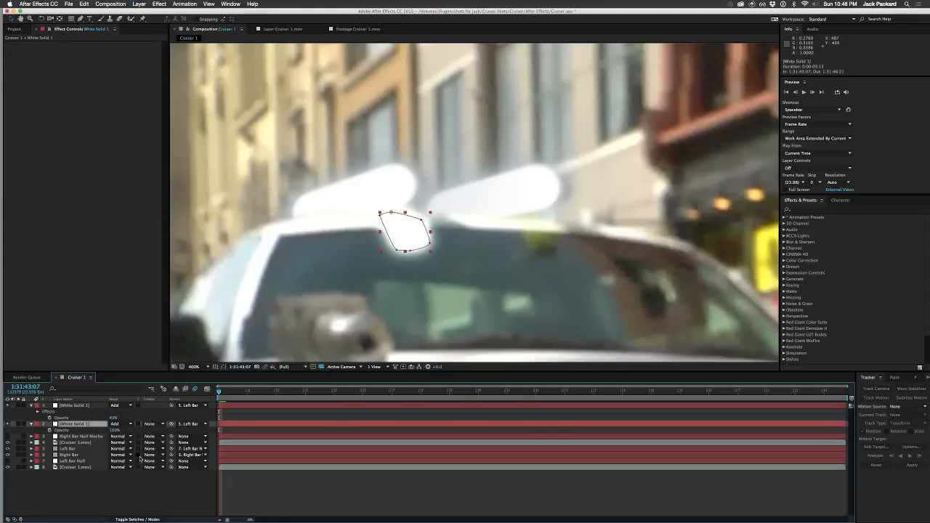
pyautogui.moveTo(114, 431); pyautogui.dragTo(78, 435)
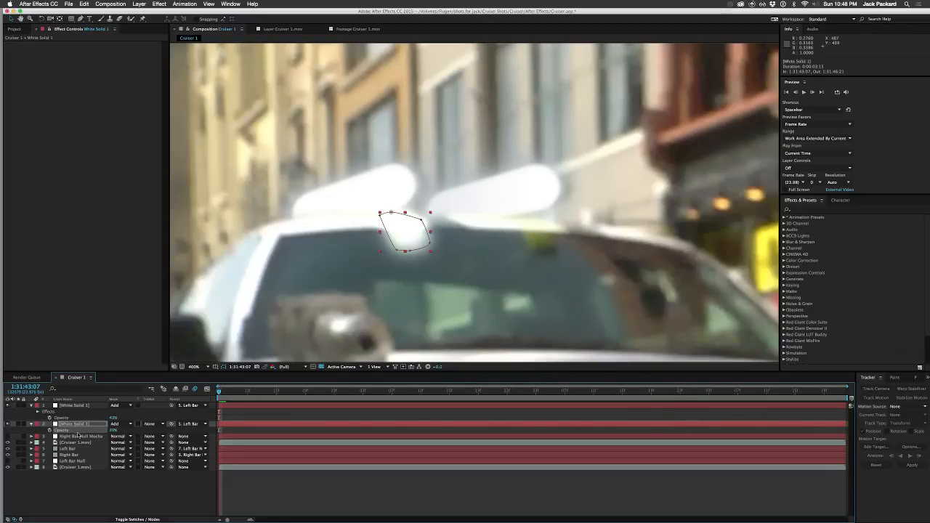
pyautogui.click(109, 477)
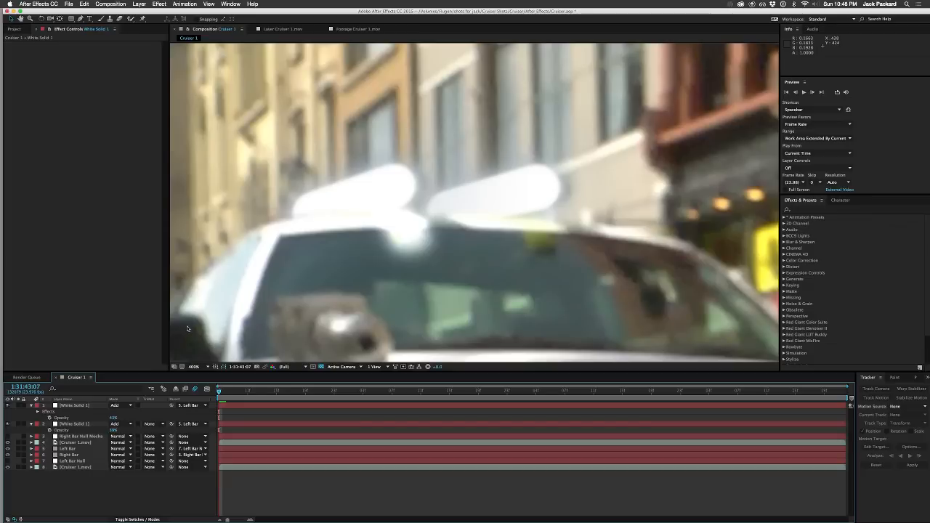
# Step: Examine how the covered windshield spot blends with the cruiser's glowing roof bars, both close up and in the whole shot
pyautogui.press(',')
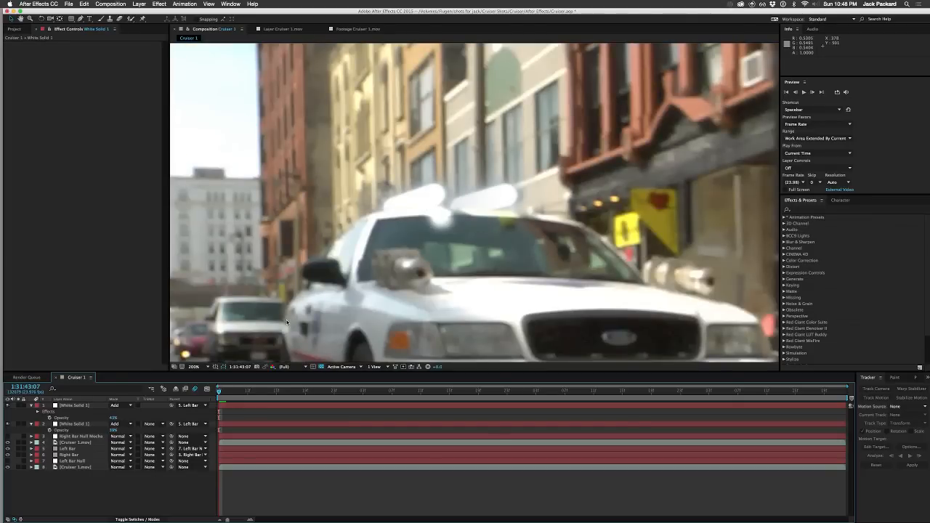
pyautogui.press(',')
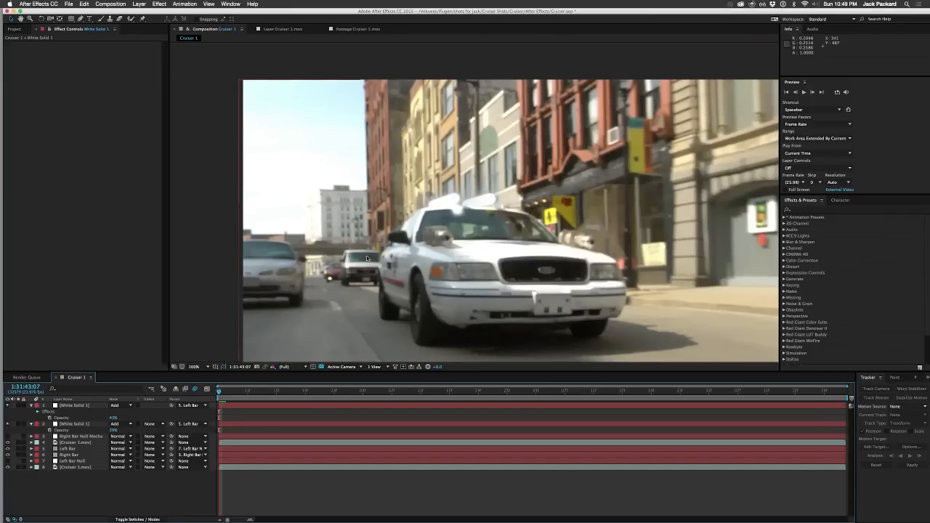
pyautogui.scroll(6, 427, 216)
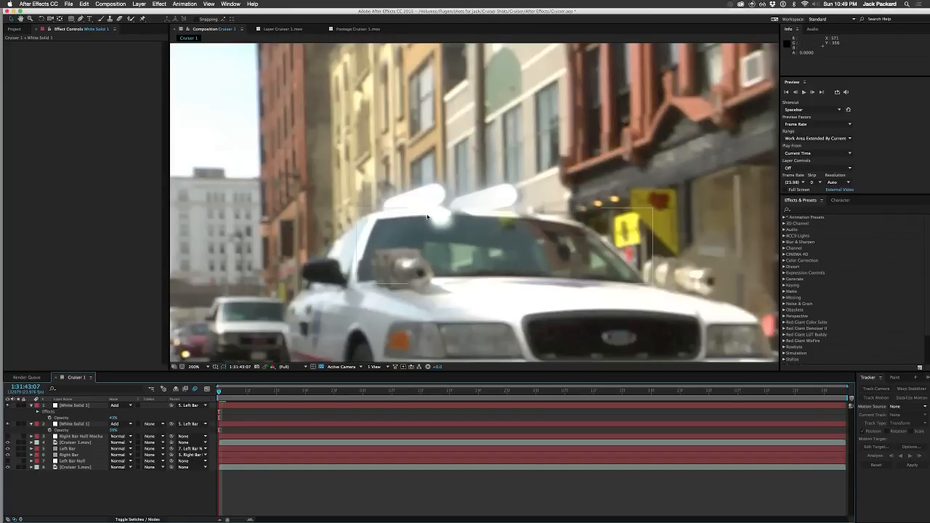
pyautogui.scroll(-3, 428, 217)
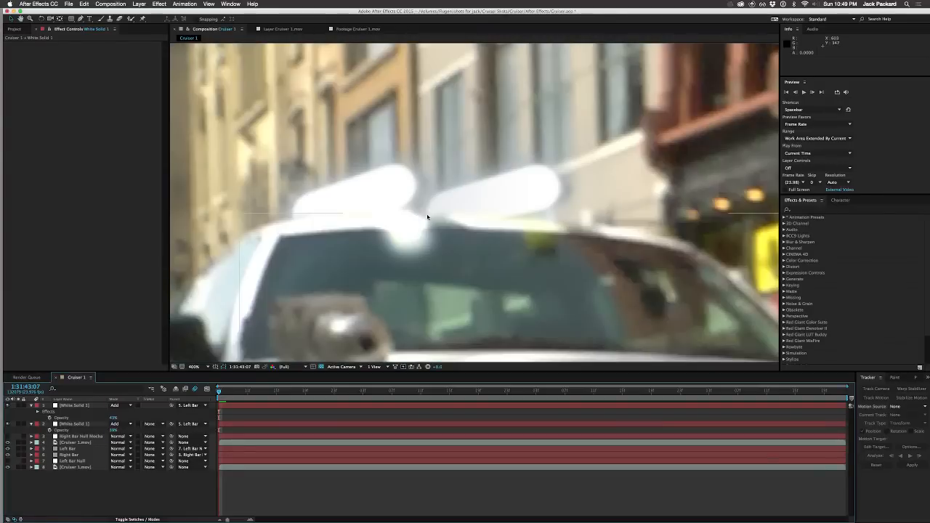
pyautogui.scroll(-1, 428, 217)
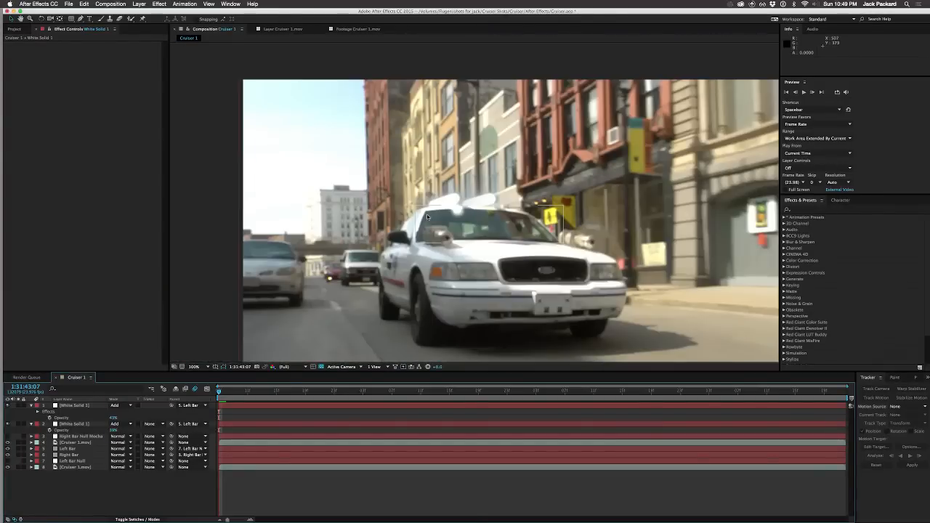
pyautogui.scroll(-2, 428, 216)
pyautogui.scroll(2, 427, 217)
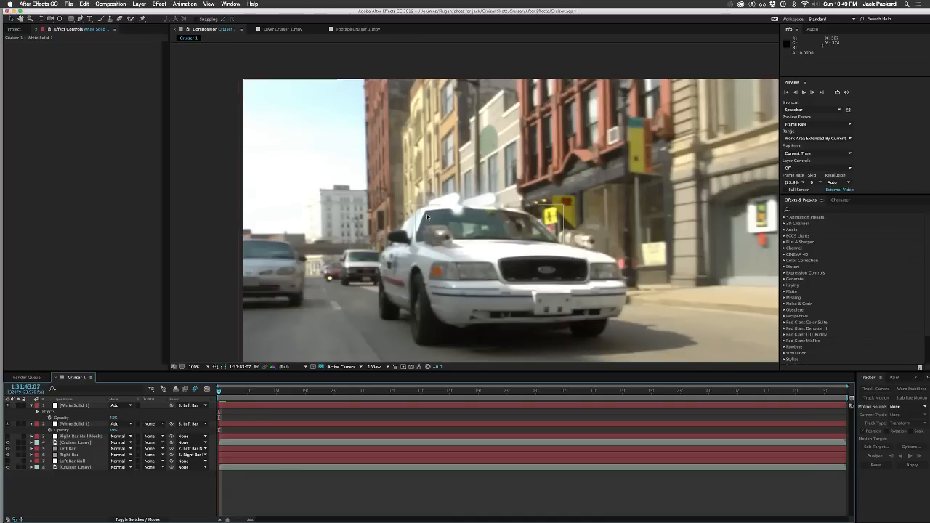
pyautogui.scroll(1, 427, 216)
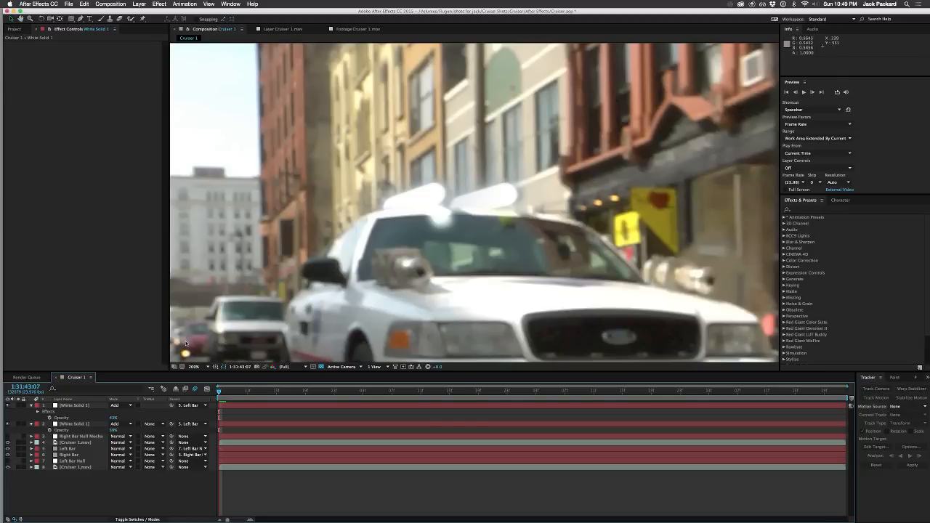
# Step: Delete the blurred upper white solid and raise the remaining white solid's opacity to strengthen its cover over the windshield spot
pyautogui.click(75, 406)
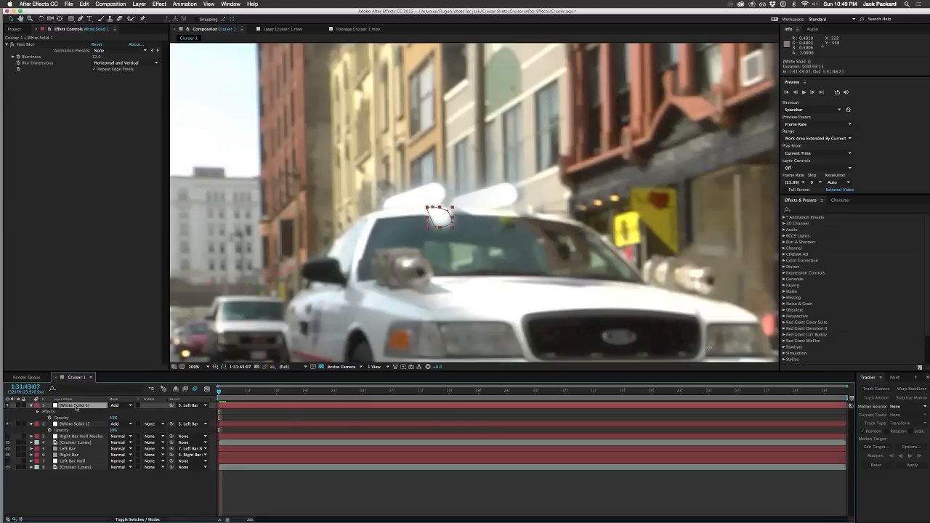
pyautogui.click(77, 426)
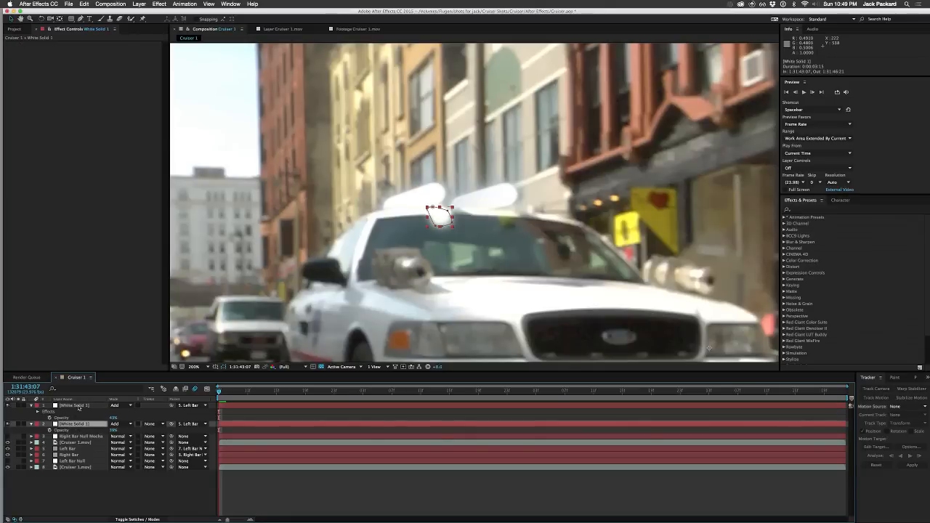
pyautogui.click(78, 408)
pyautogui.press('Delete')
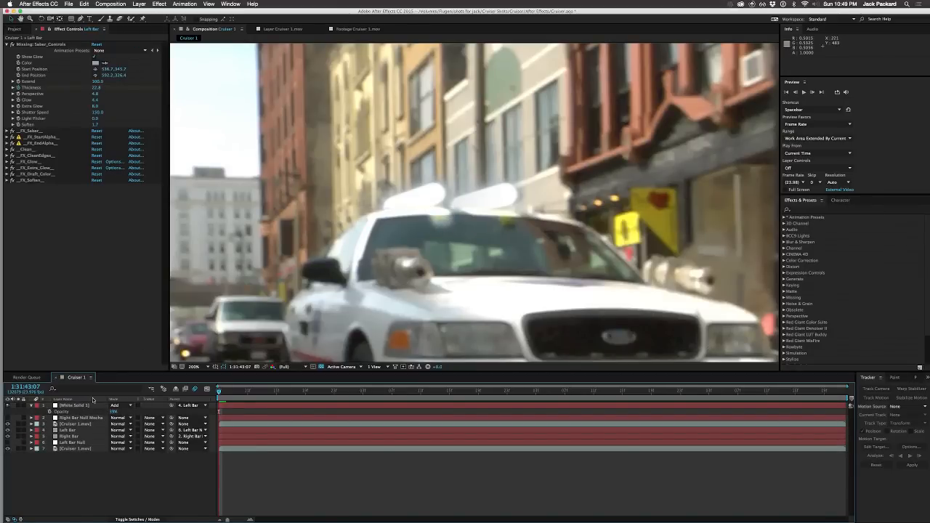
pyautogui.click(91, 407)
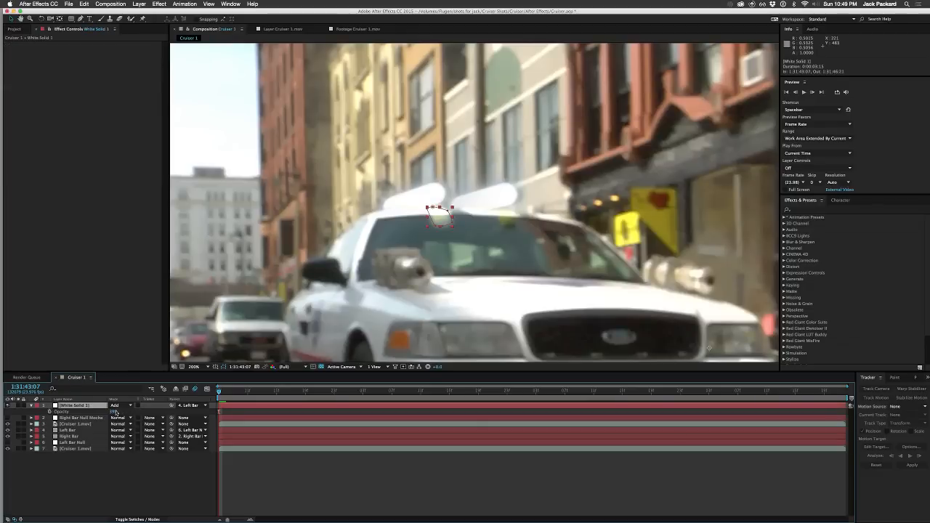
pyautogui.moveTo(114, 412); pyautogui.dragTo(191, 412)
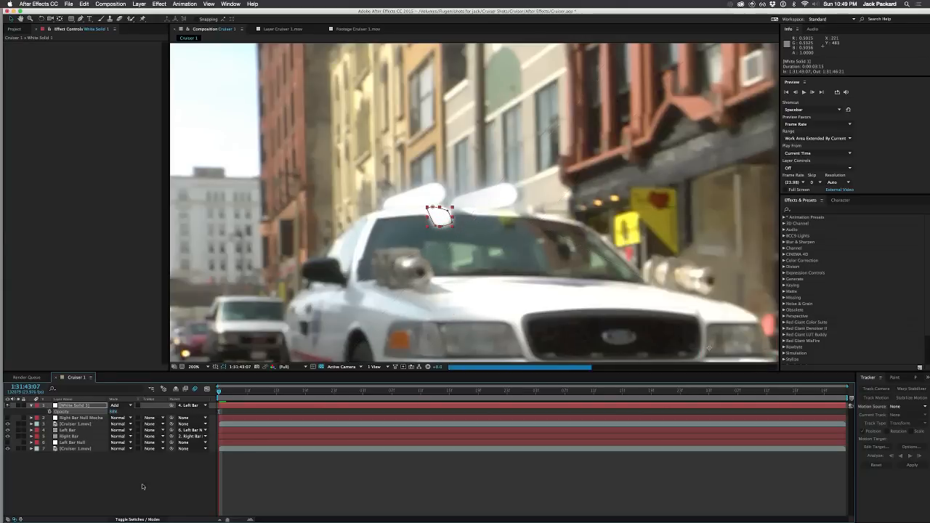
pyautogui.click(143, 487)
# Step: Apply Fast Blur to the remaining white solid and set its Blurriness to 14
pyautogui.click(69, 406)
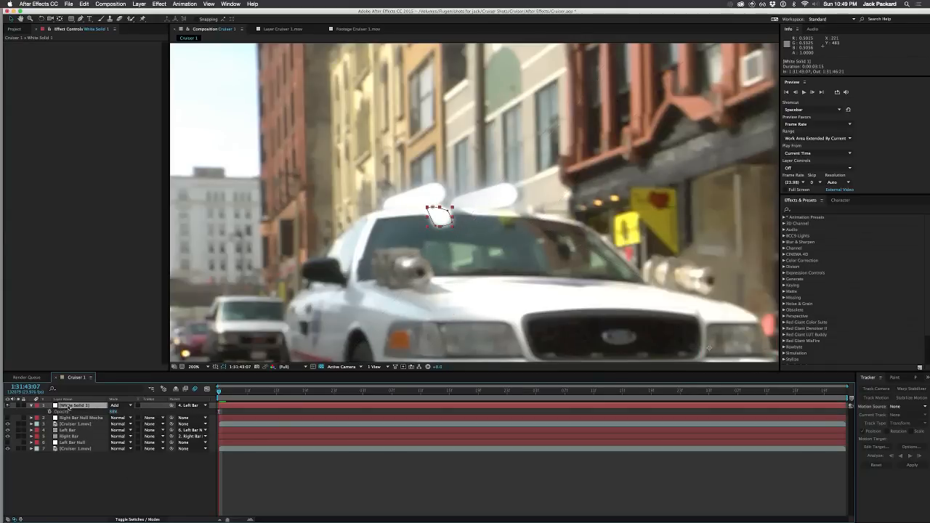
pyautogui.rightClick(87, 63)
pyautogui.moveTo(123, 113)
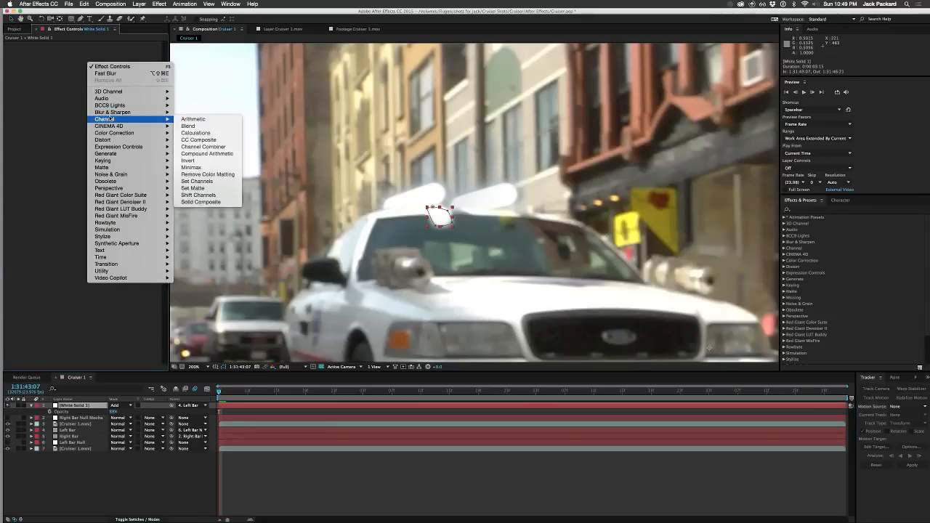
pyautogui.click(195, 181)
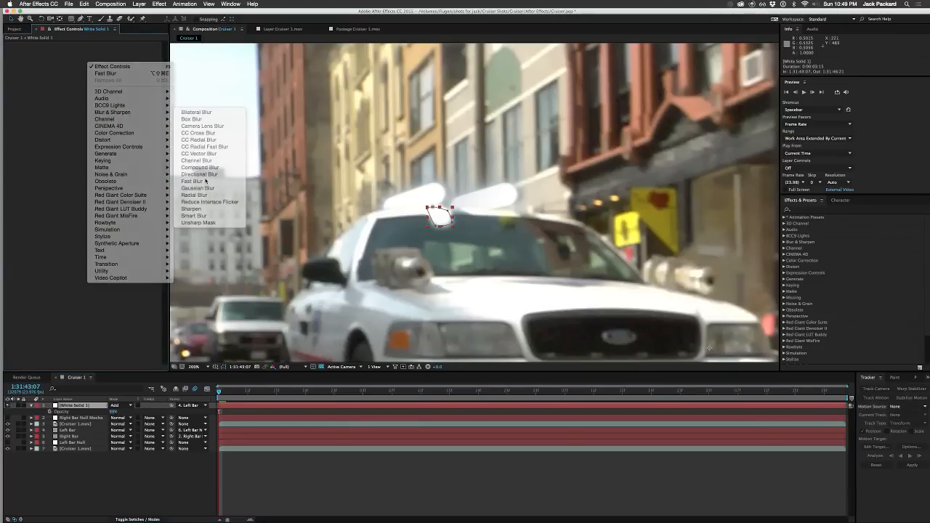
pyautogui.click(137, 296)
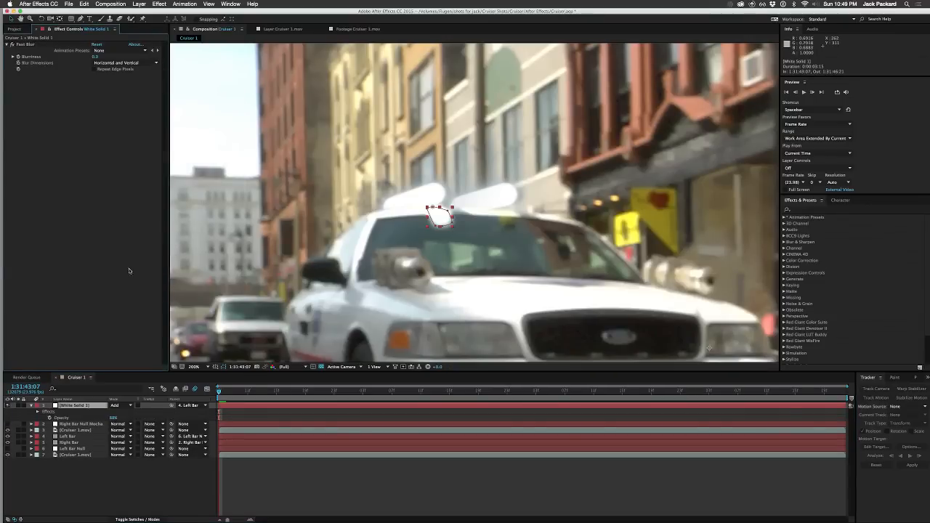
pyautogui.moveTo(94, 56); pyautogui.dragTo(96, 56)
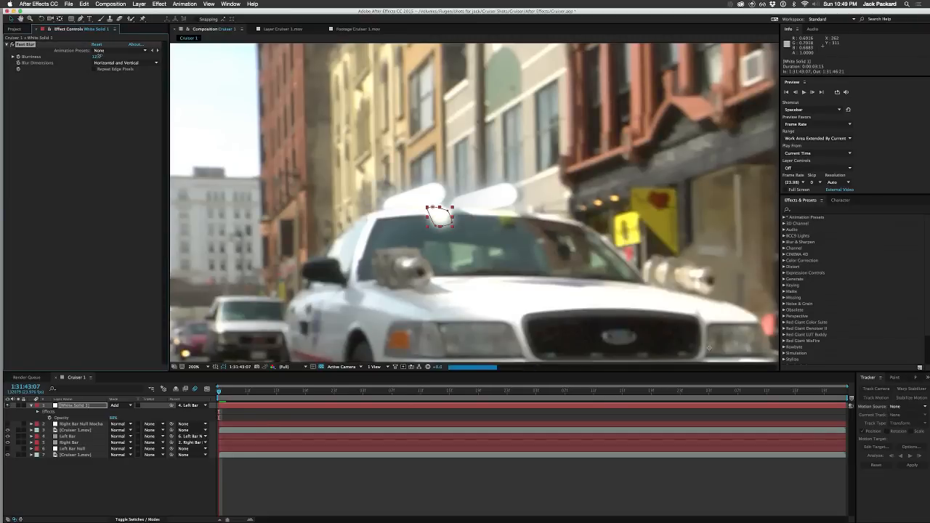
pyautogui.moveTo(99, 56); pyautogui.dragTo(100, 56)
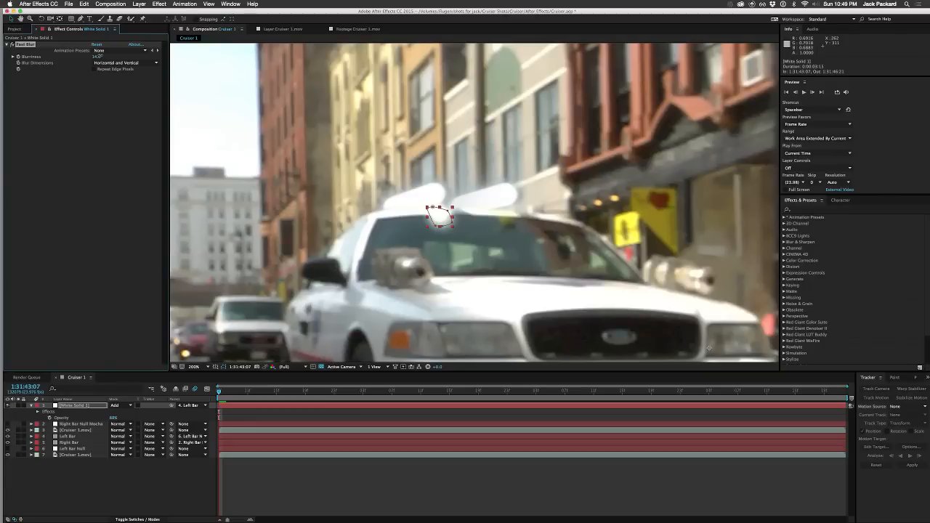
pyautogui.click(102, 459)
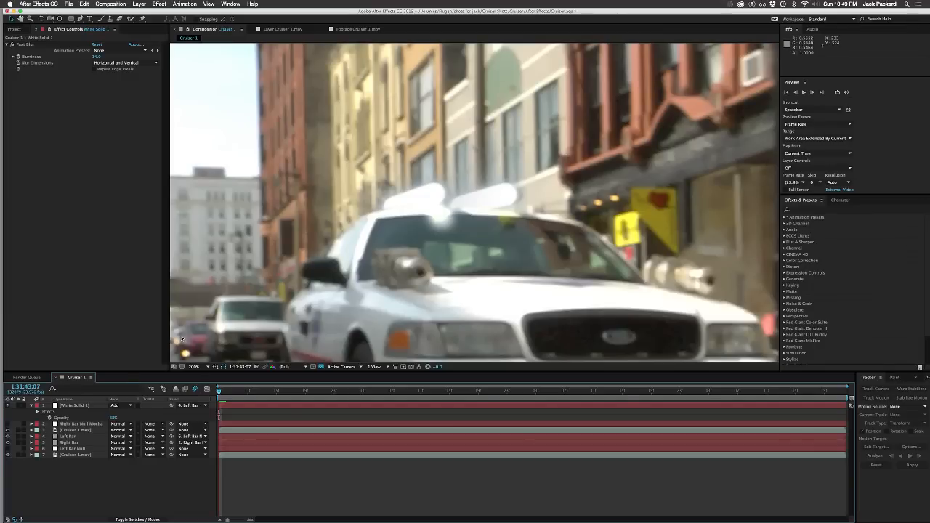
# Step: Adjust the white solid's opacity, try the Overlay blending mode on it, and set the mode to Hard Light
pyautogui.click(111, 417)
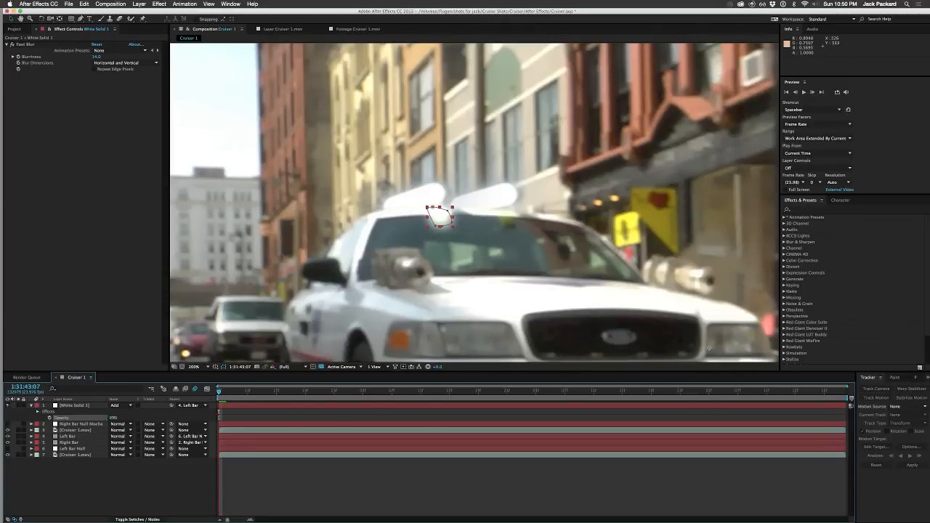
pyautogui.click(102, 405)
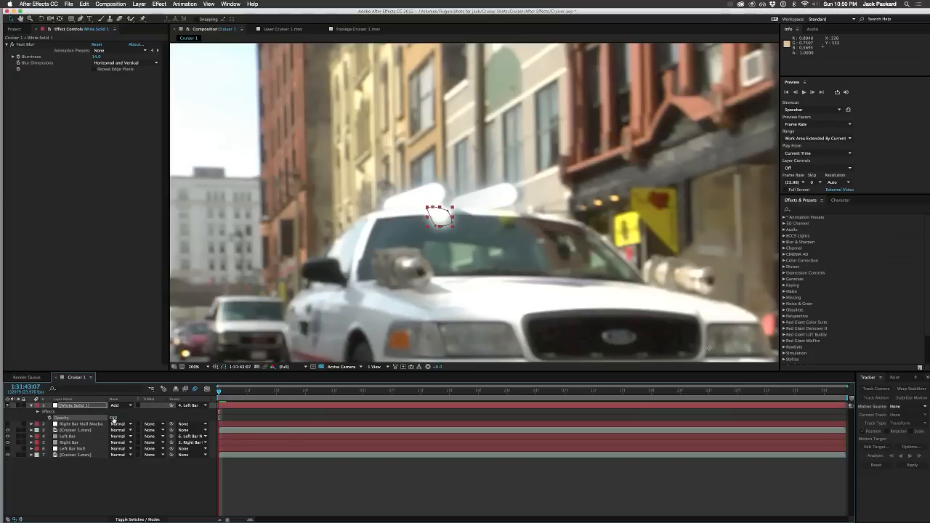
pyautogui.click(117, 405)
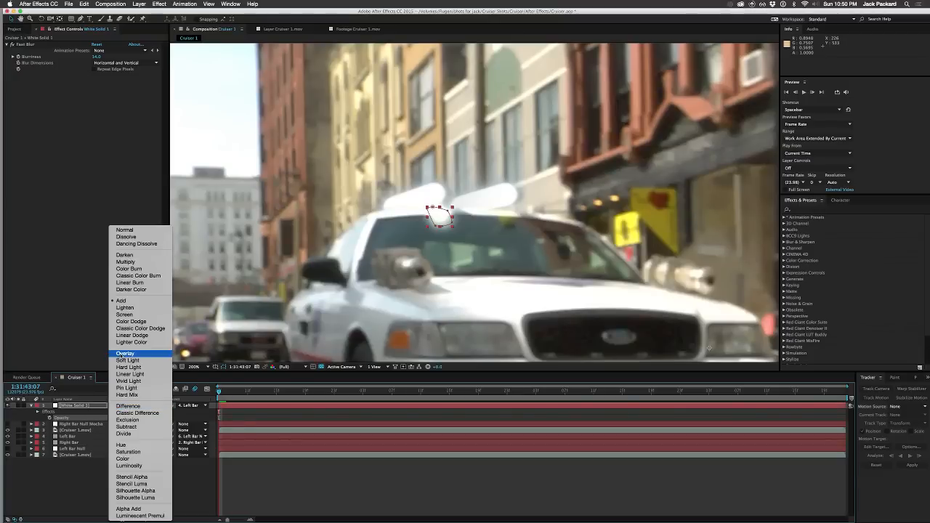
pyautogui.click(123, 353)
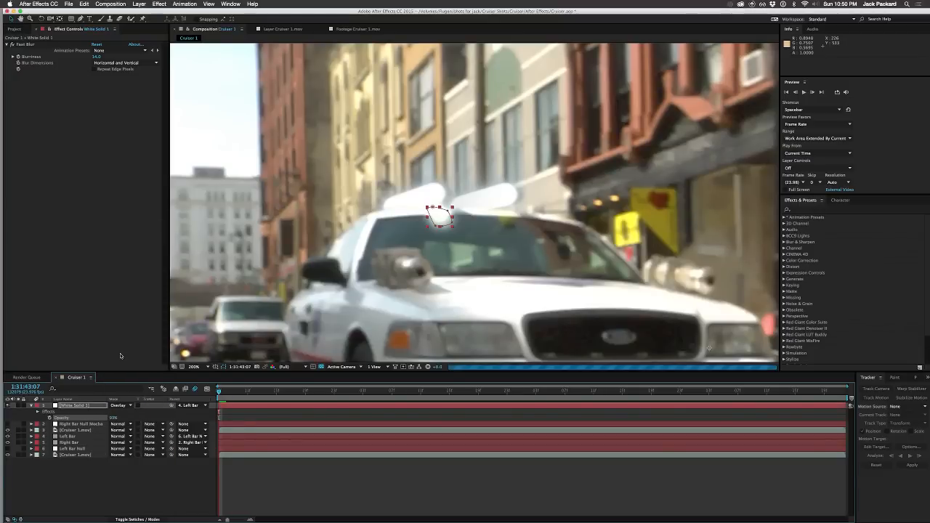
pyautogui.click(127, 406)
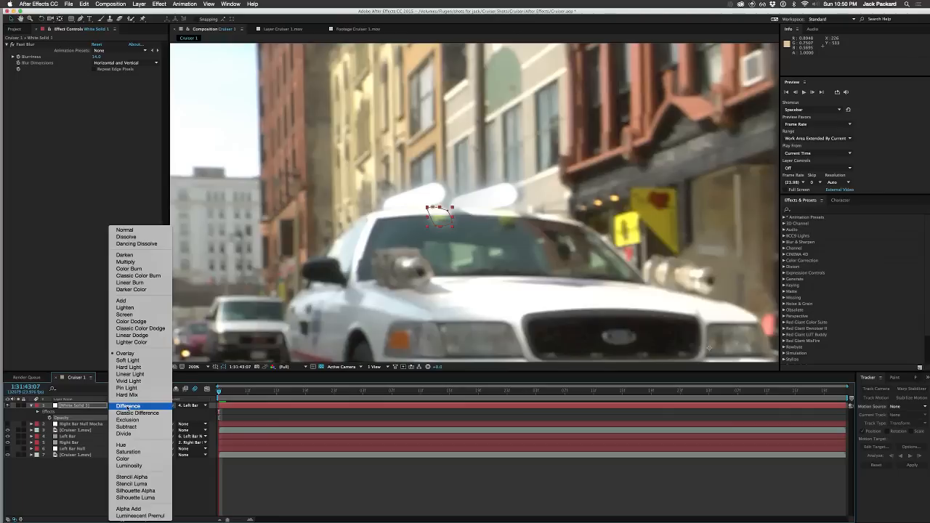
pyautogui.click(131, 367)
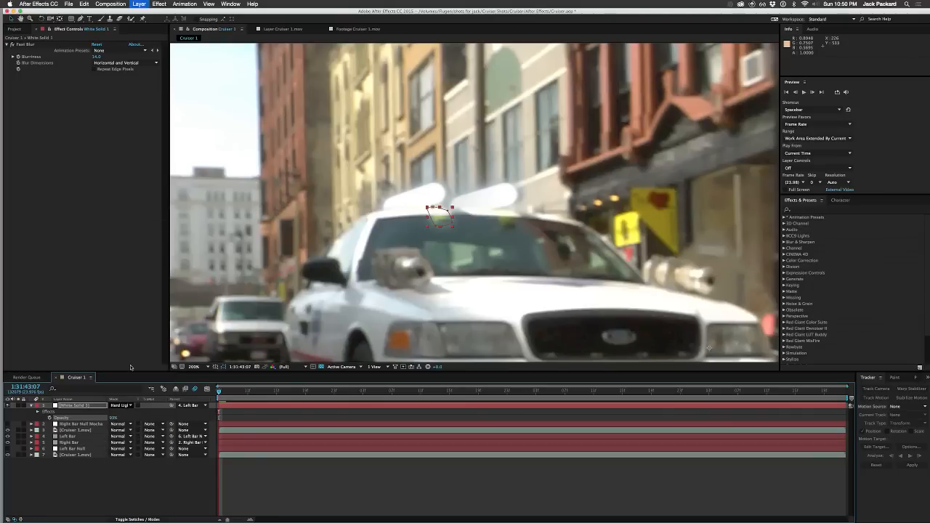
pyautogui.click(129, 486)
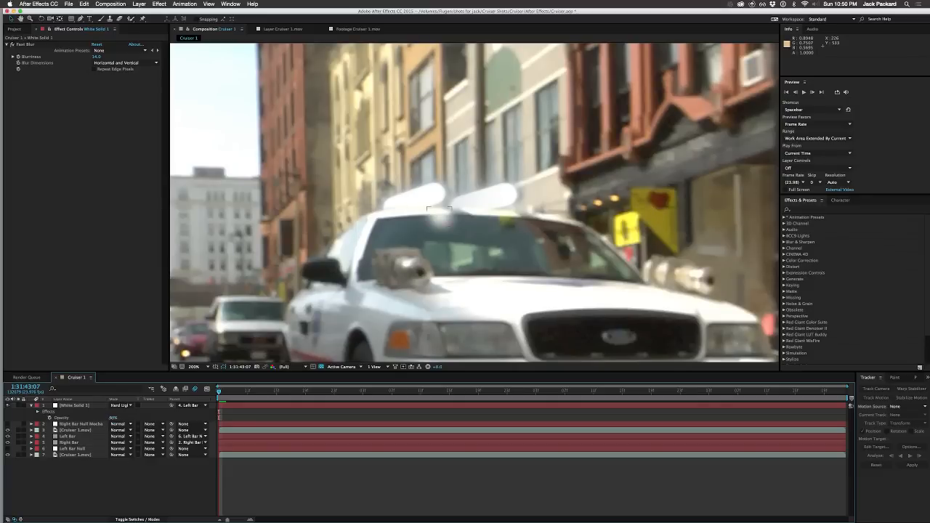
# Step: Lower the white solid's opacity a little further and check the patch in the whole shot
pyautogui.moveTo(113, 418); pyautogui.dragTo(106, 418)
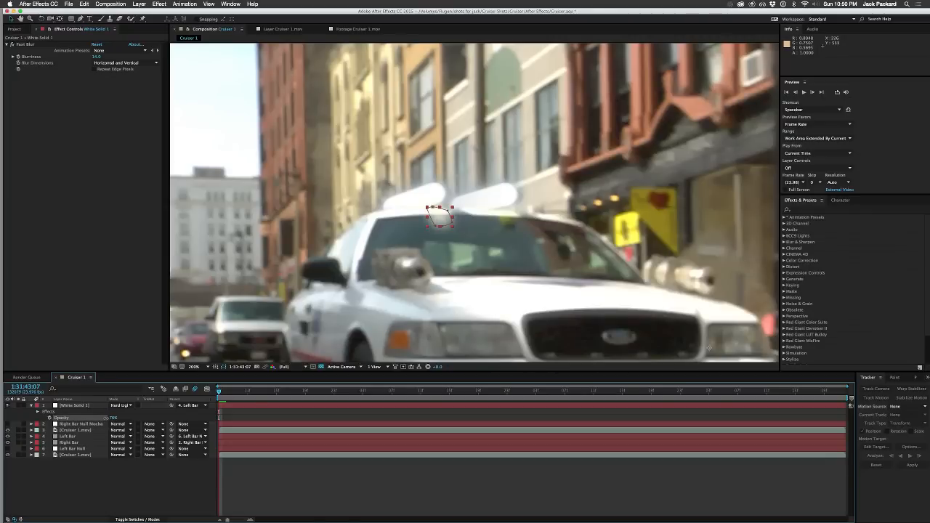
pyautogui.click(134, 477)
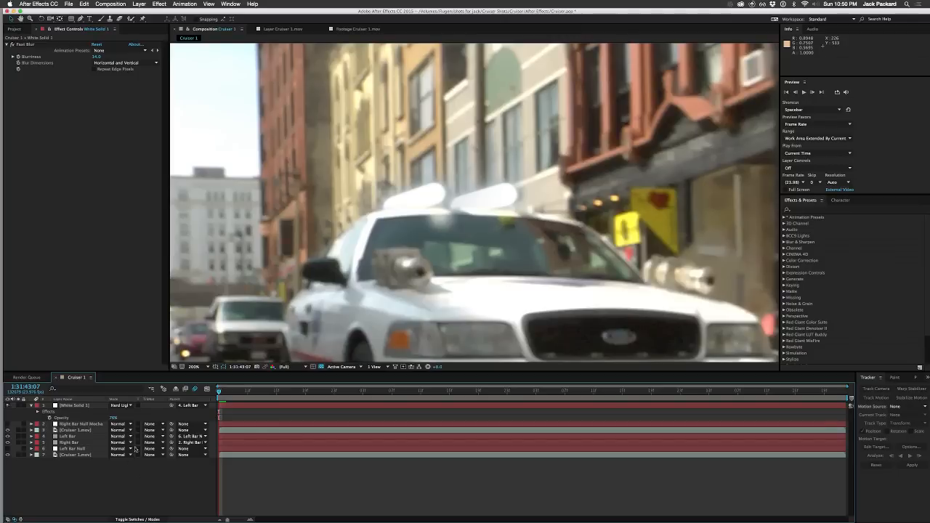
pyautogui.scroll(-4, 333, 295)
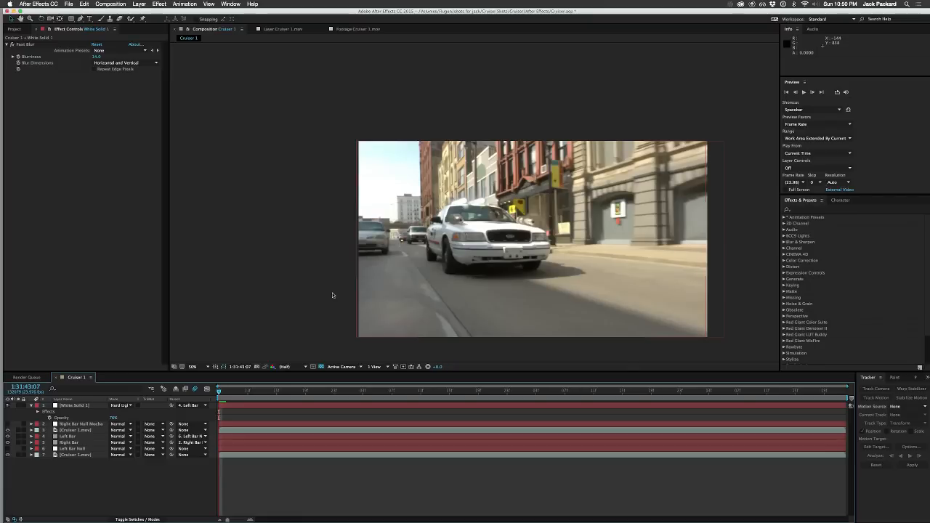
pyautogui.scroll(1, 333, 295)
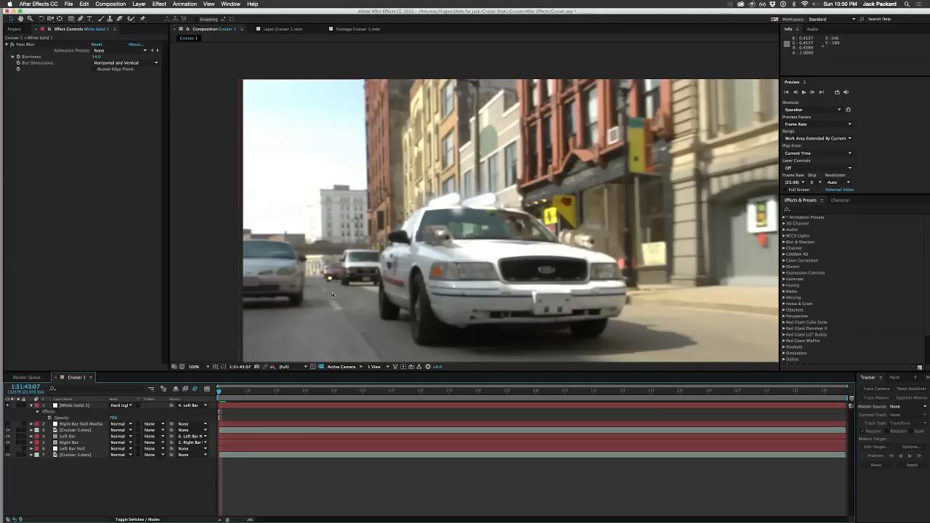
pyautogui.press('.')
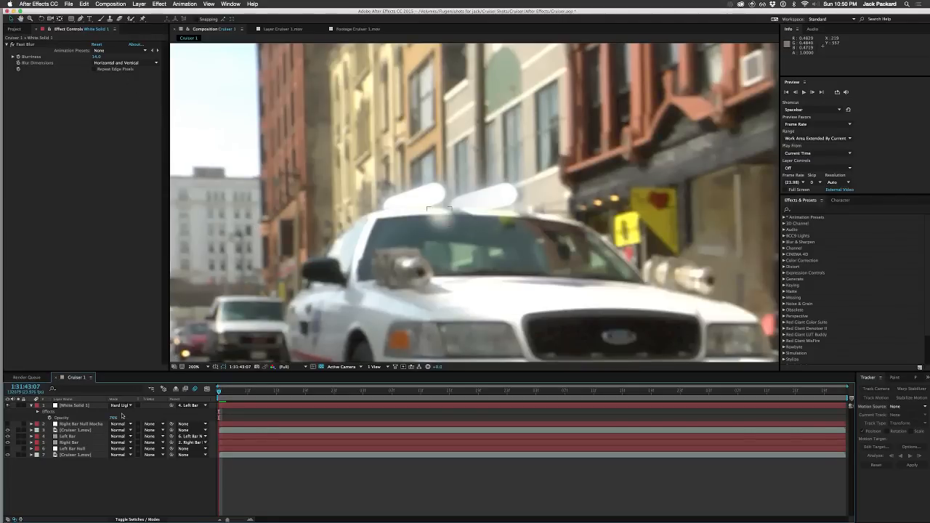
# Step: Shift the white solid's whole mask slightly up and left over the windshield spot, below the gap between the roof bars
pyautogui.click(76, 405)
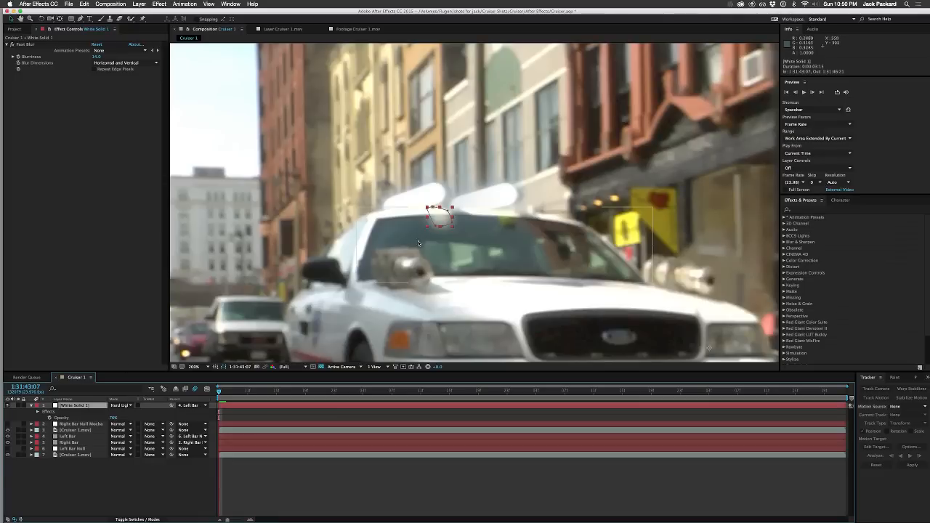
pyautogui.click(440, 209)
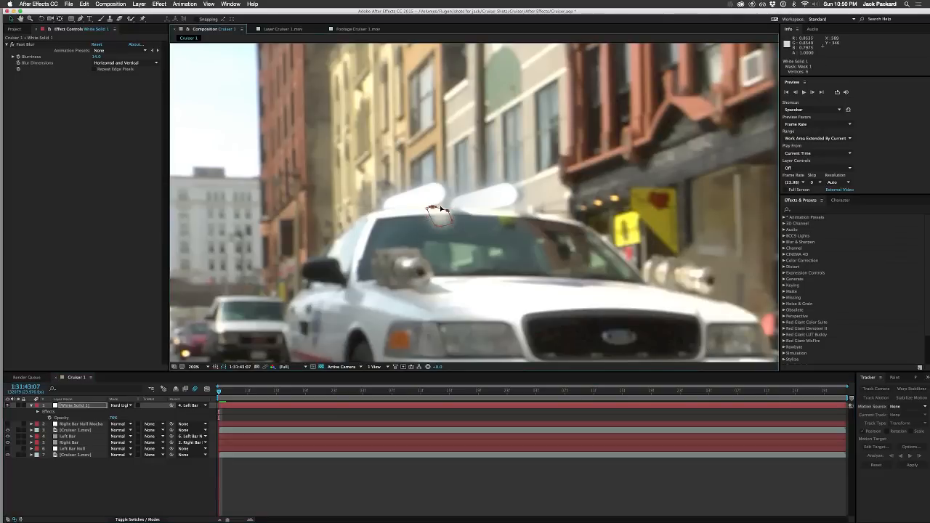
pyautogui.moveTo(441, 210); pyautogui.dragTo(441, 208)
pyautogui.doubleClick(441, 225)
pyautogui.moveTo(439, 221)
pyautogui.mouseDown()
pyautogui.moveTo(436, 208)
pyautogui.moveTo(439, 223)
pyautogui.mouseUp()
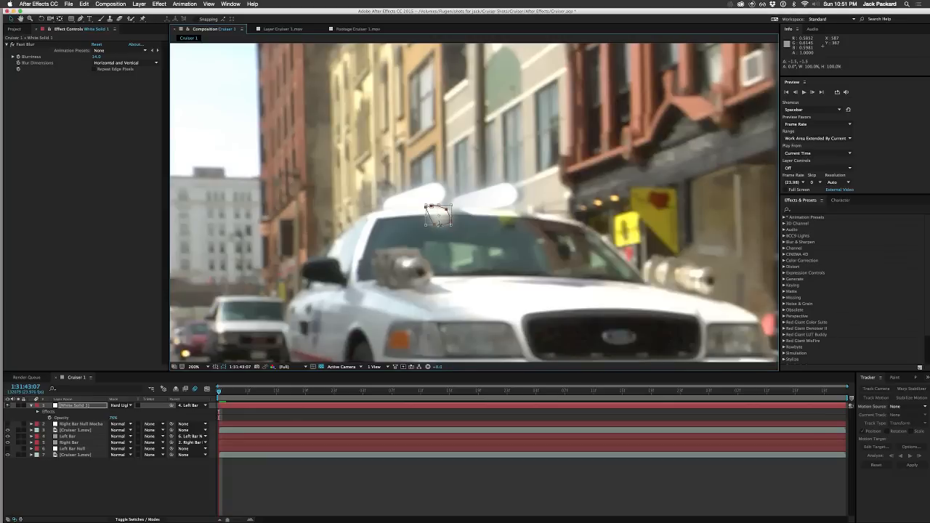
pyautogui.press('.')
pyautogui.press('.')
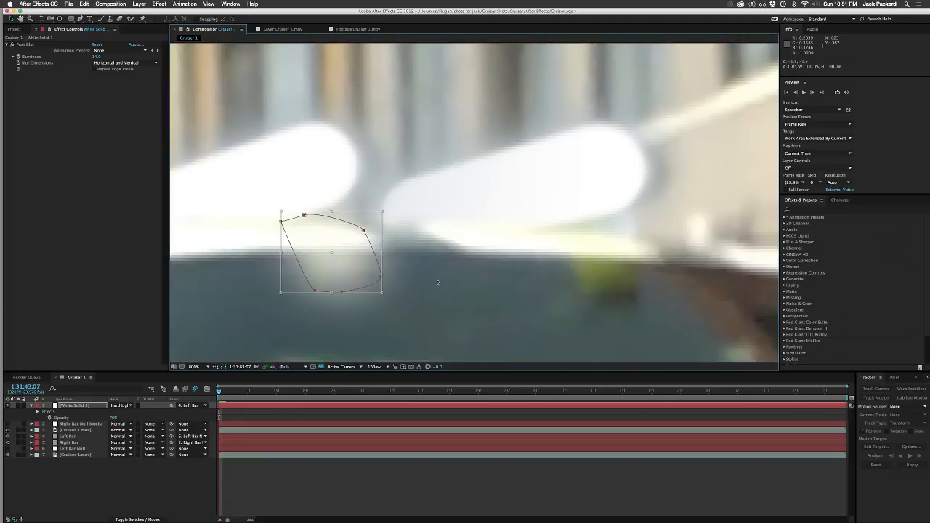
pyautogui.moveTo(438, 282); pyautogui.dragTo(490, 212)
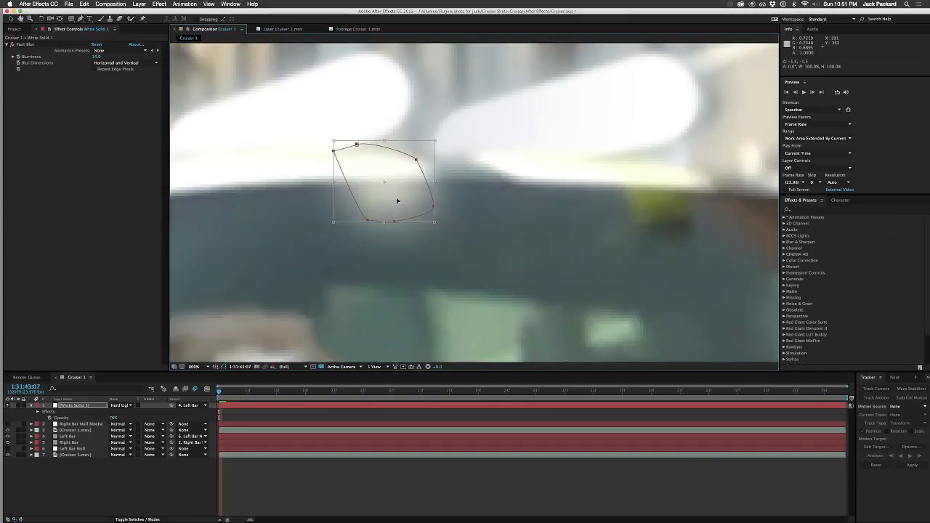
pyautogui.moveTo(394, 197)
pyautogui.mouseDown()
pyautogui.moveTo(356, 179)
pyautogui.moveTo(385, 195)
pyautogui.mouseUp()
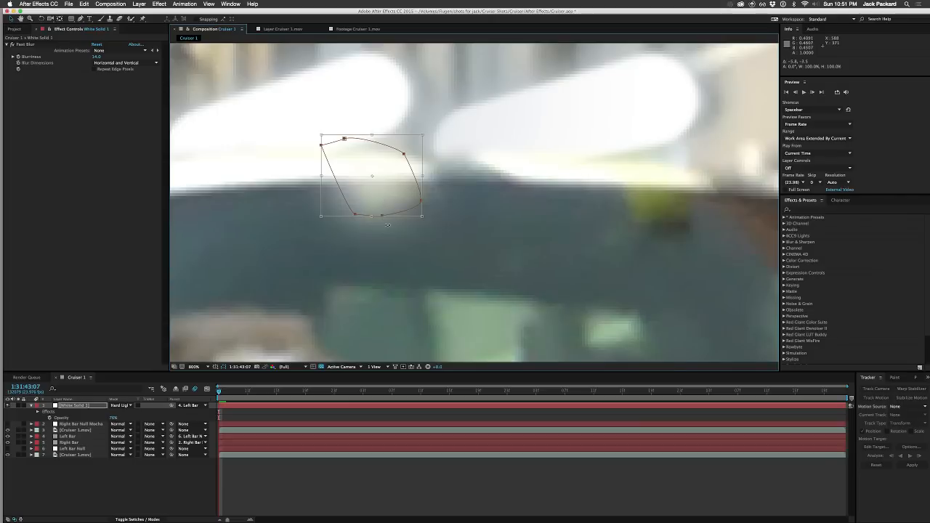
# Step: Reshape the lower edge of the white solid's mask, moving its bottom middle point toward the right and adjusting the lower-left point
pyautogui.click(188, 499)
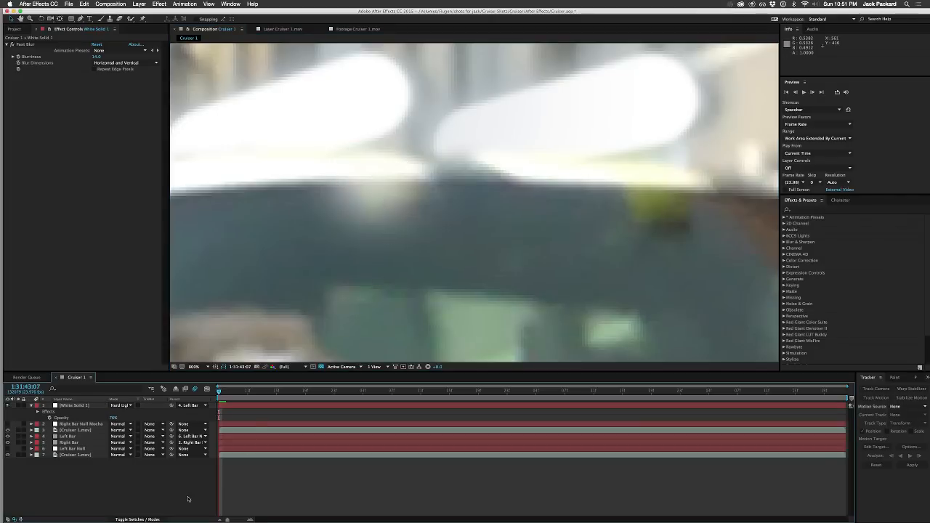
pyautogui.click(80, 406)
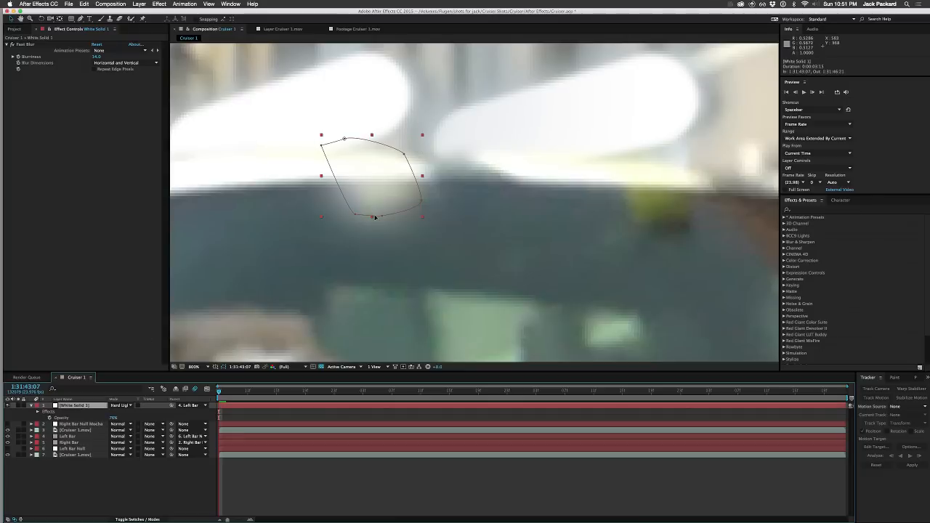
pyautogui.click(372, 216)
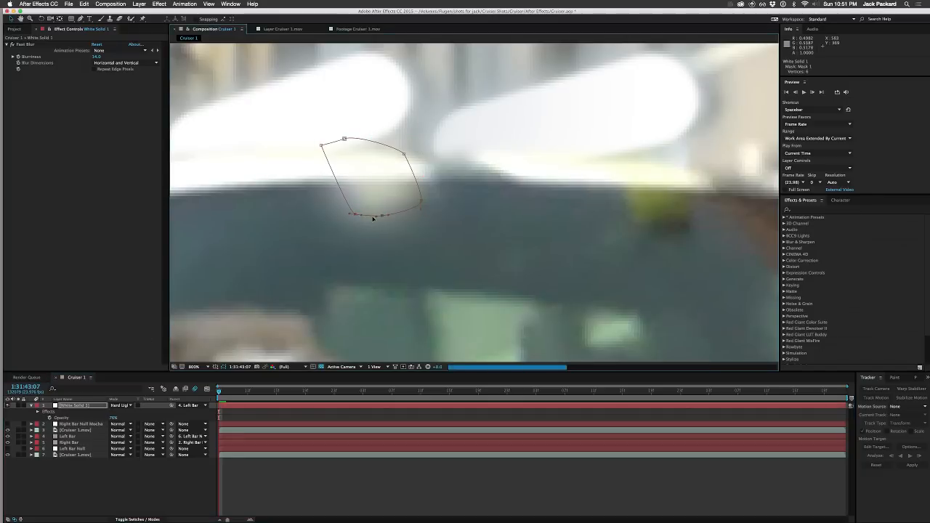
pyautogui.moveTo(381, 217); pyautogui.dragTo(400, 218)
pyautogui.click(356, 215)
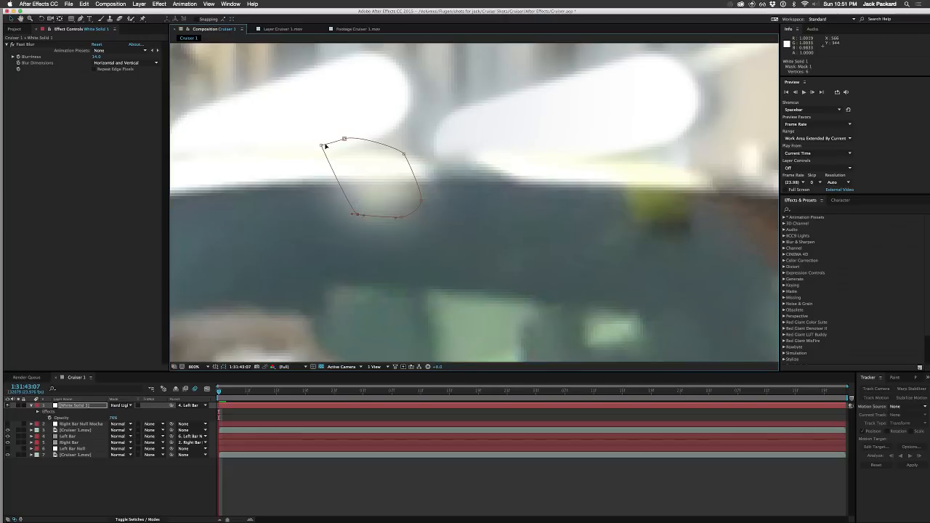
# Step: Nudge the upper points of the white solid's mask slightly to refine its top outline below the left roof bar
pyautogui.click(322, 147)
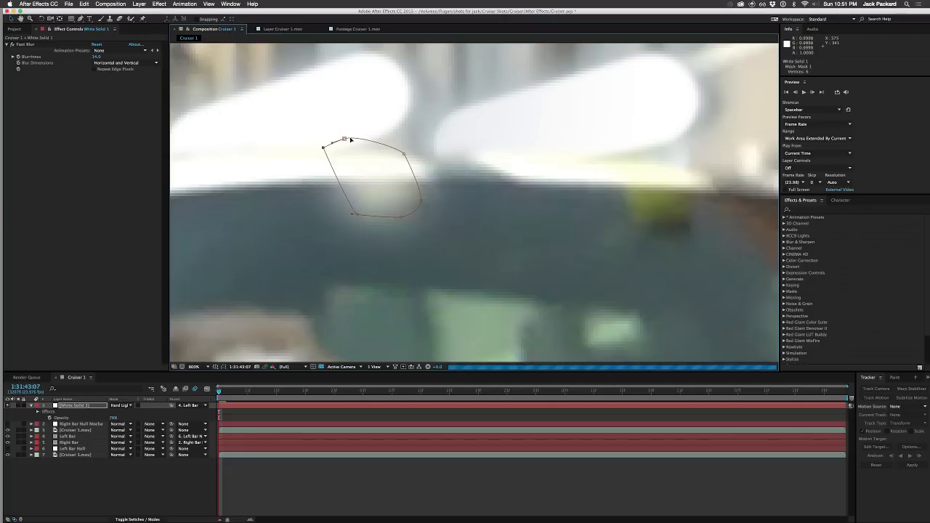
pyautogui.click(344, 140)
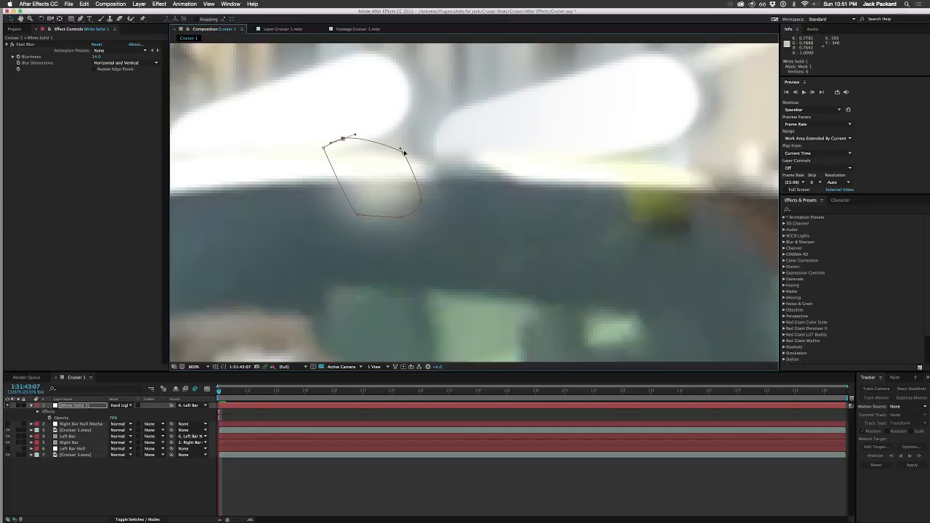
pyautogui.moveTo(402, 152)
pyautogui.mouseDown()
pyautogui.moveTo(353, 166)
pyautogui.moveTo(350, 158)
pyautogui.moveTo(400, 156)
pyautogui.mouseUp()
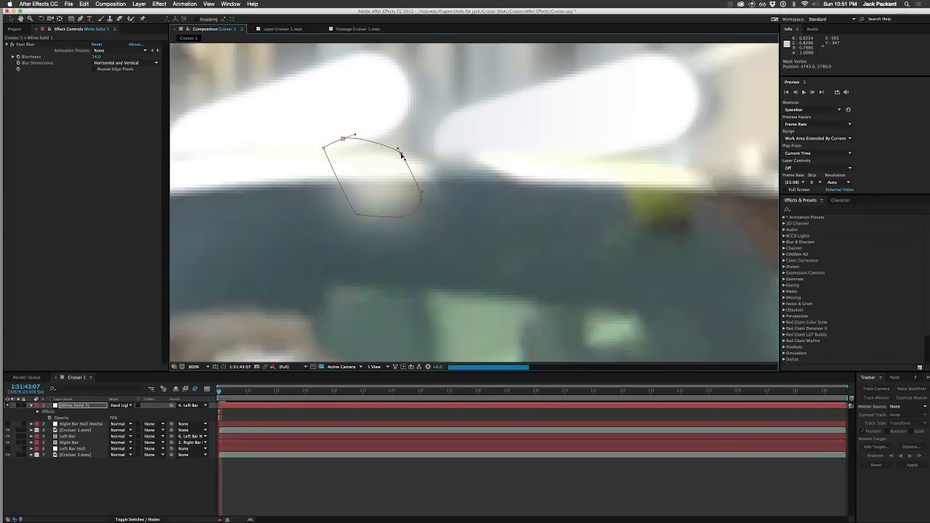
pyautogui.click(147, 476)
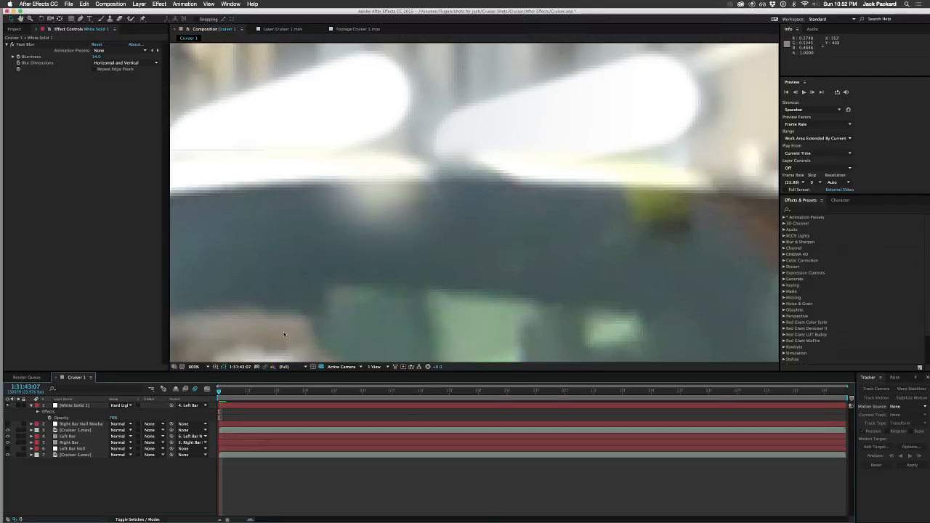
# Step: Check the patch in the whole shot and stretch the white solid horizontally to about 102% while keeping its height at 100%
pyautogui.scroll(-3, 284, 335)
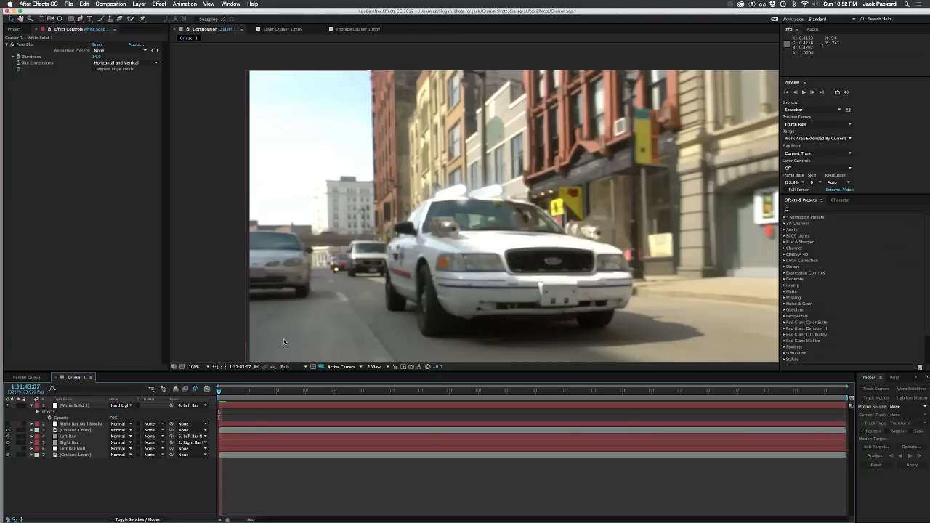
pyautogui.press('.')
pyautogui.press('.')
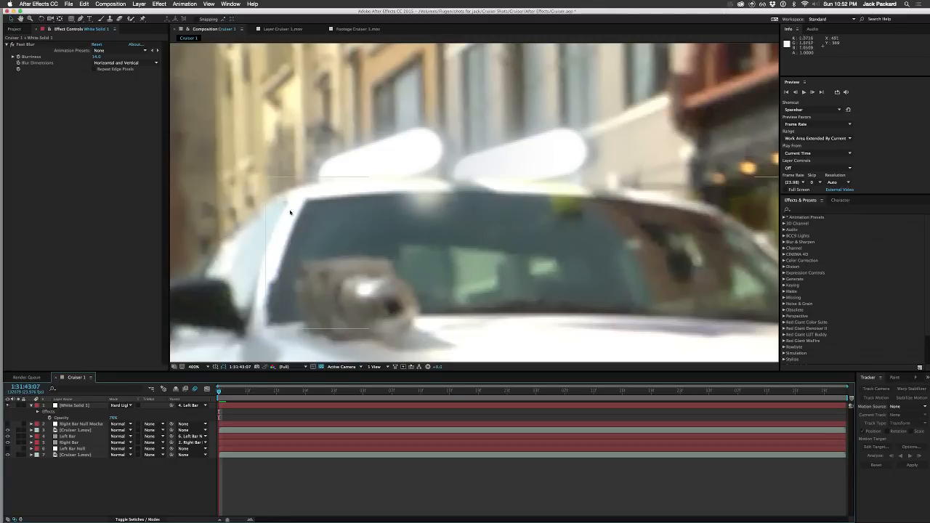
pyautogui.click(407, 181)
pyautogui.moveTo(400, 192); pyautogui.dragTo(391, 194)
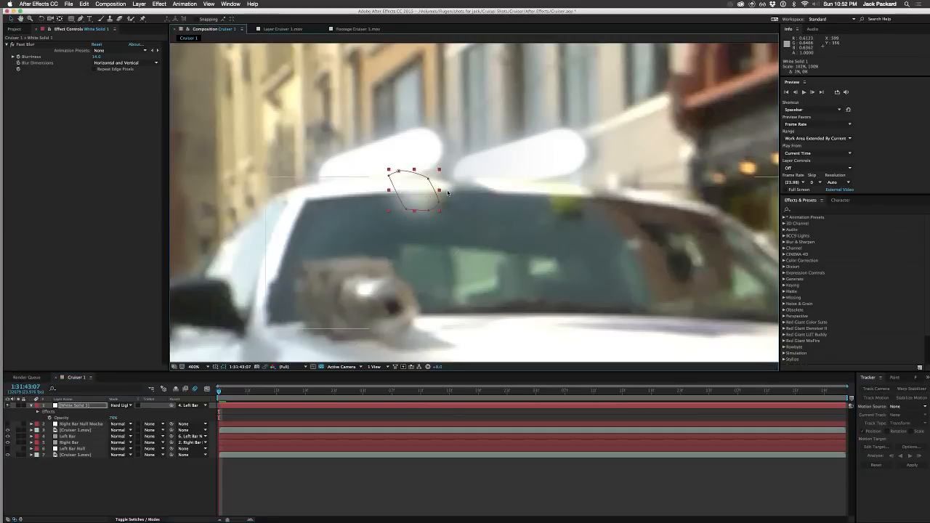
pyautogui.click(246, 254)
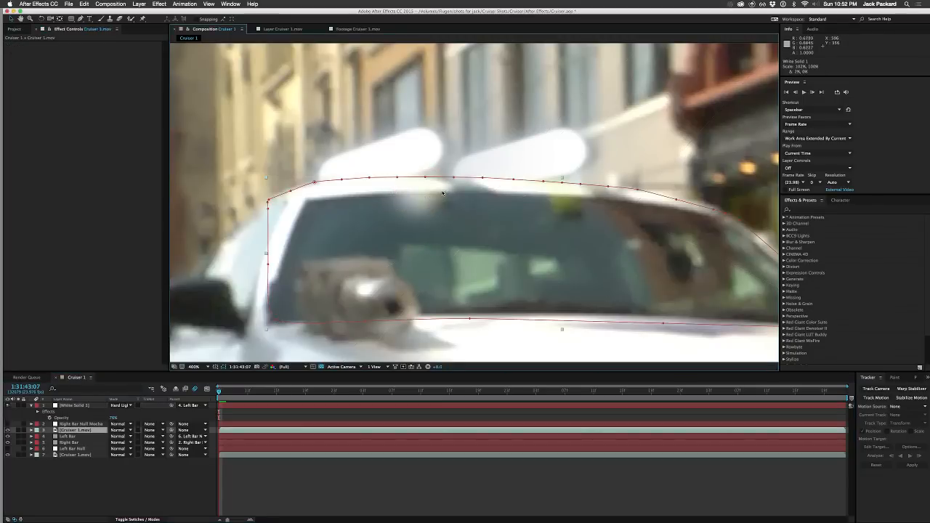
pyautogui.click(74, 404)
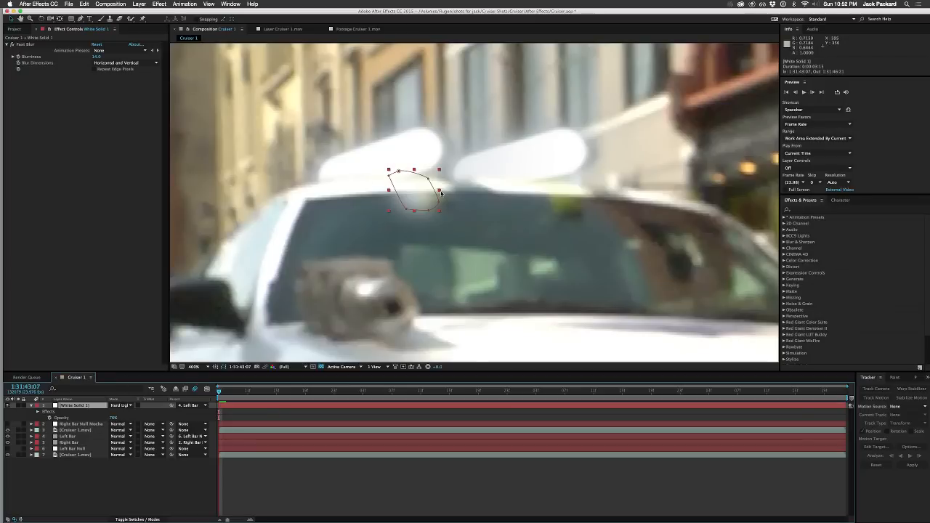
pyautogui.moveTo(440, 191); pyautogui.dragTo(442, 193)
pyautogui.click(451, 192)
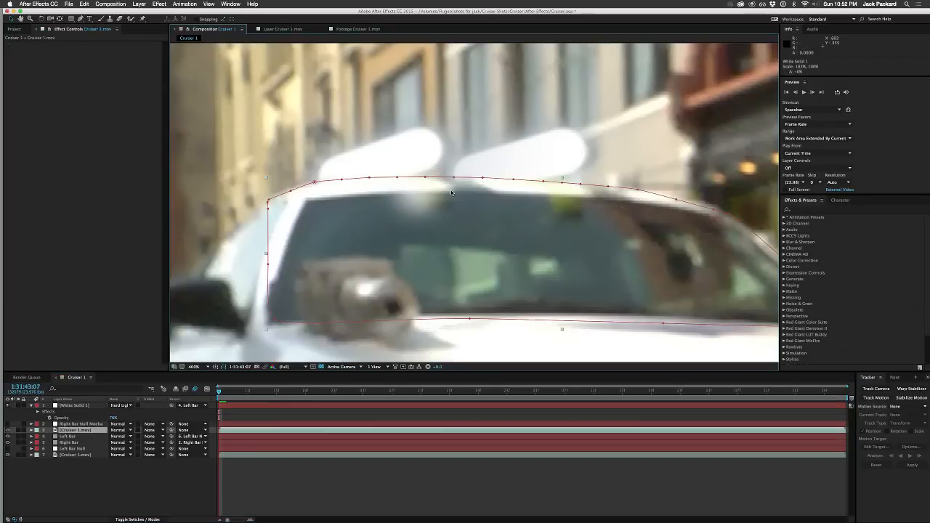
# Step: Undo a trial corner scaling of the white solid and pull its mask's right-hand points outward toward the gap between the roof bars
pyautogui.click(66, 406)
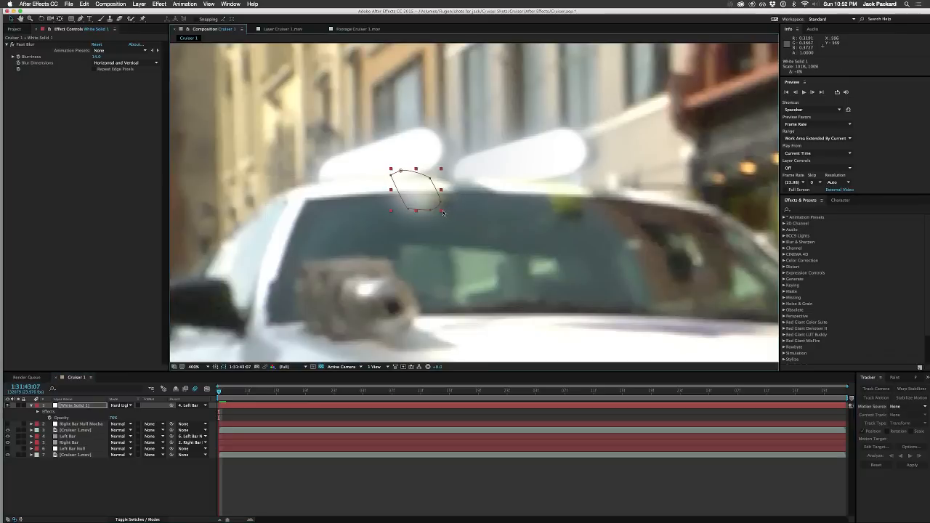
pyautogui.moveTo(440, 210); pyautogui.dragTo(574, 173)
pyautogui.press('super+z')
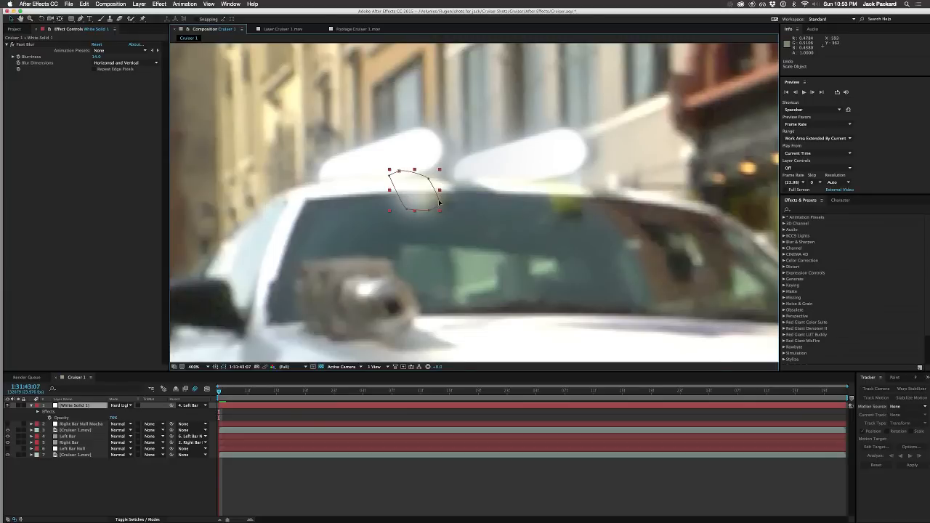
pyautogui.moveTo(439, 203); pyautogui.dragTo(430, 175)
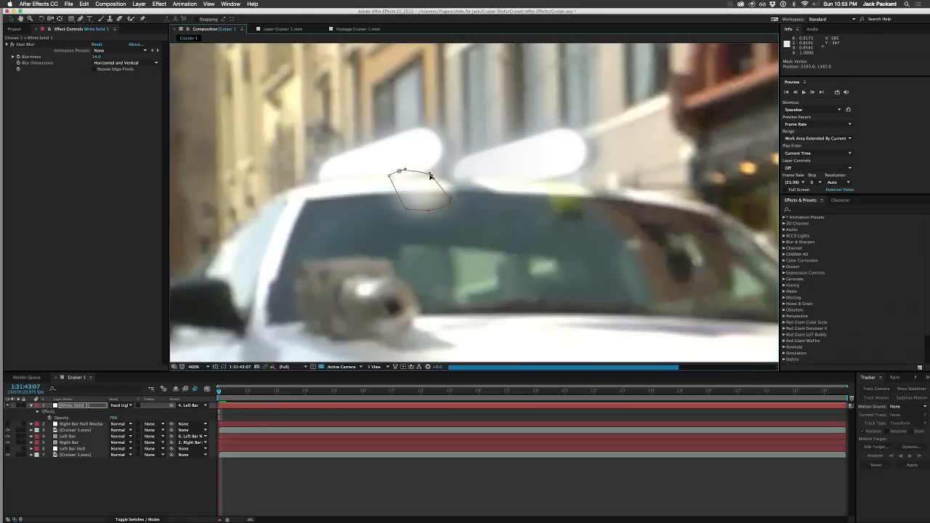
pyautogui.click(145, 486)
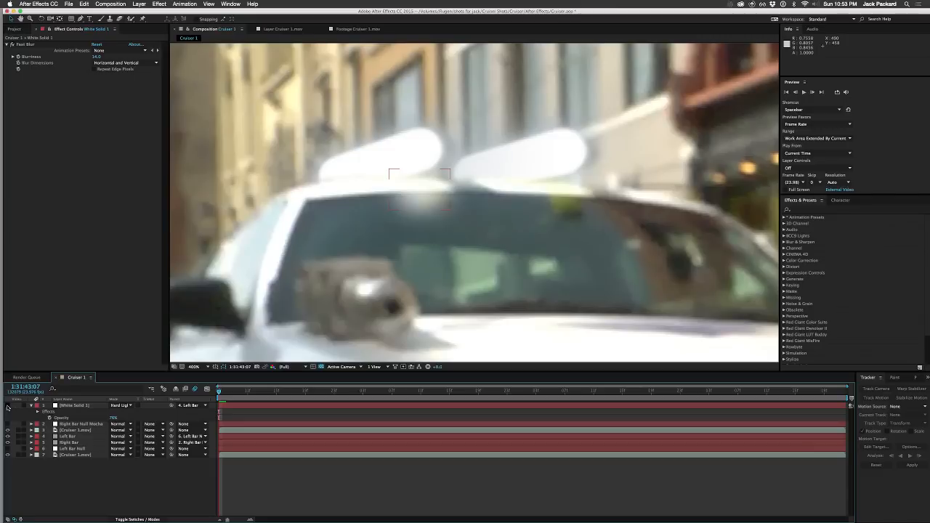
# Step: Toggle the white solid's visibility and switch to the mocha Pro project, at its first frame with no layer selected
pyautogui.click(7, 404)
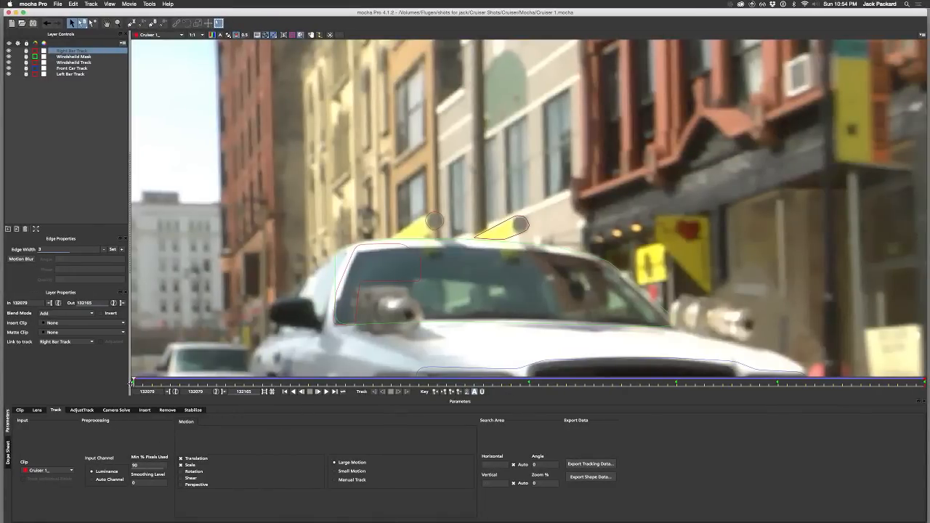
pyautogui.click(209, 382)
pyautogui.moveTo(208, 383); pyautogui.dragTo(133, 382)
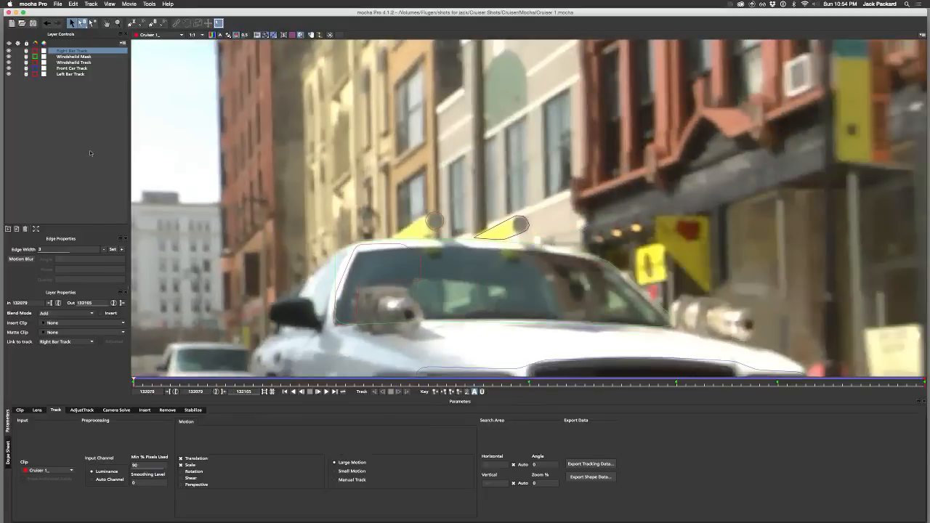
pyautogui.click(67, 122)
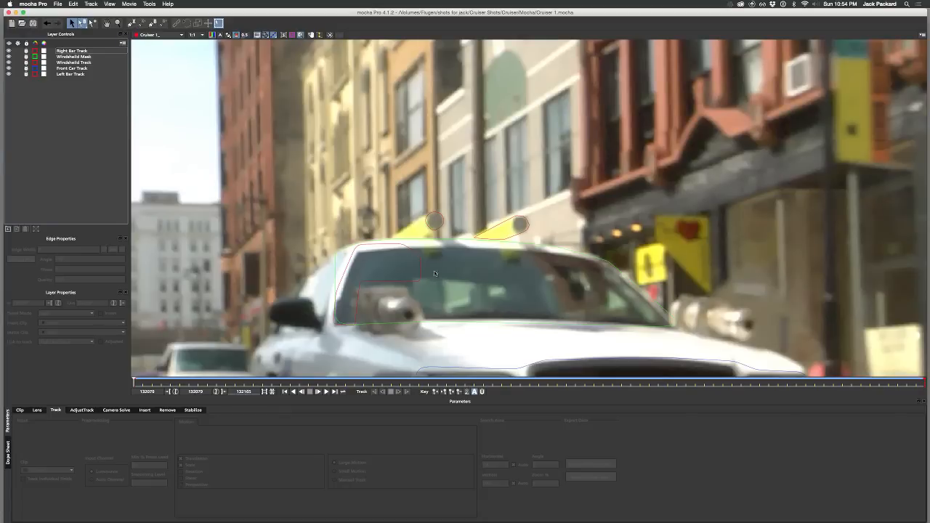
# Step: Draw a four-point X-spline on a new layer around the left yellow reflection at the top of the windshield
pyautogui.press('z')
pyautogui.moveTo(439, 279); pyautogui.dragTo(437, 152)
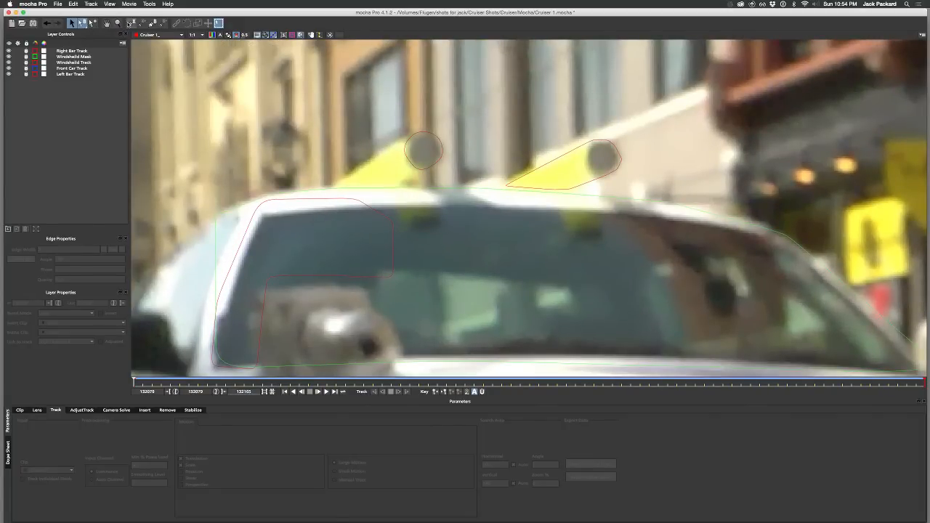
pyautogui.click(131, 23)
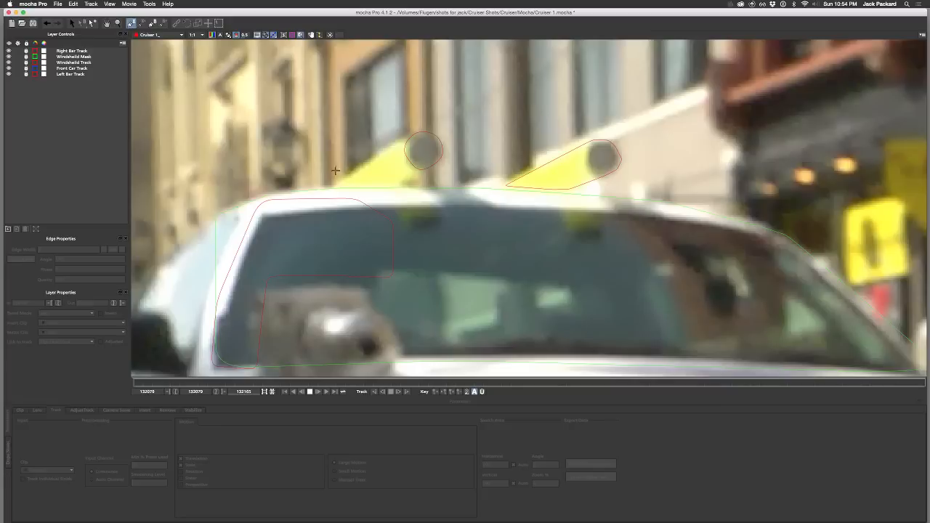
pyautogui.click(391, 201)
pyautogui.moveTo(391, 201); pyautogui.dragTo(403, 235)
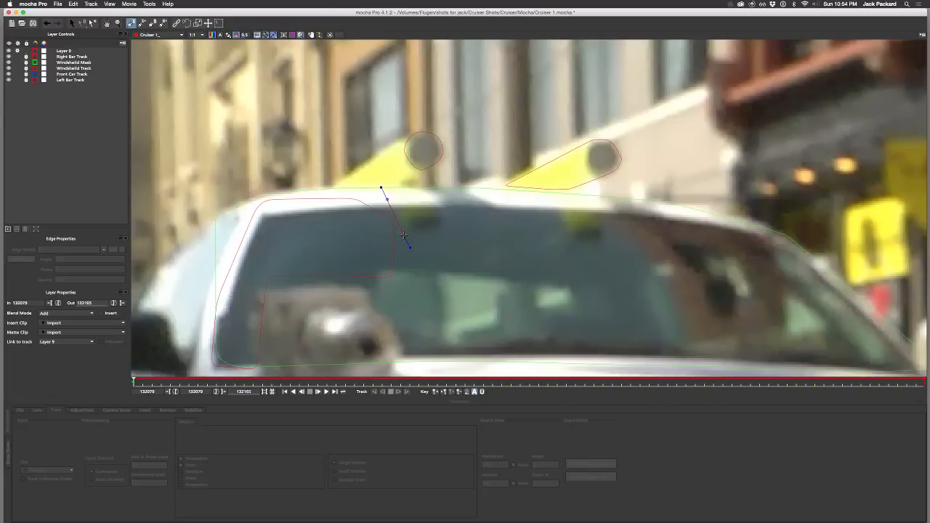
pyautogui.click(404, 234)
pyautogui.click(458, 233)
pyautogui.rightClick(436, 192)
pyautogui.moveTo(405, 230); pyautogui.dragTo(402, 234)
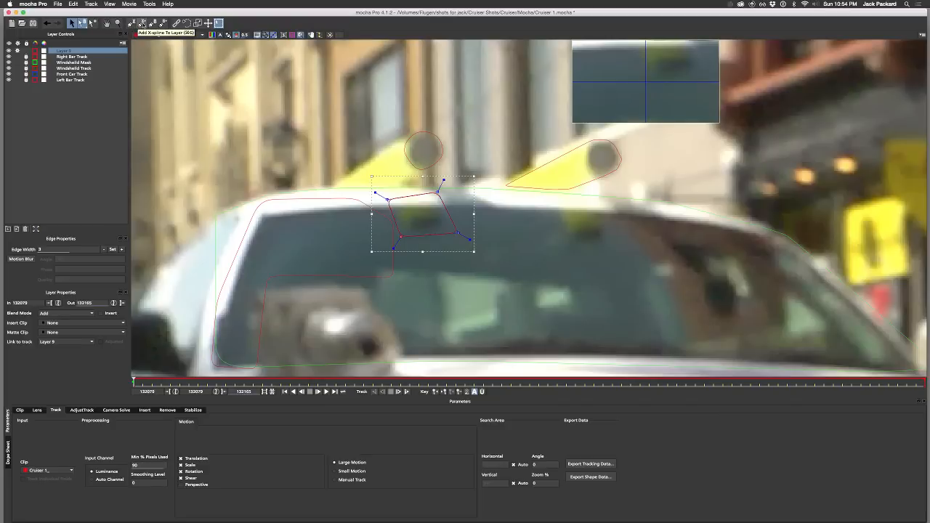
# Step: Add a second four-point X-spline to the same layer around the right yellow windshield reflection
pyautogui.click(140, 23)
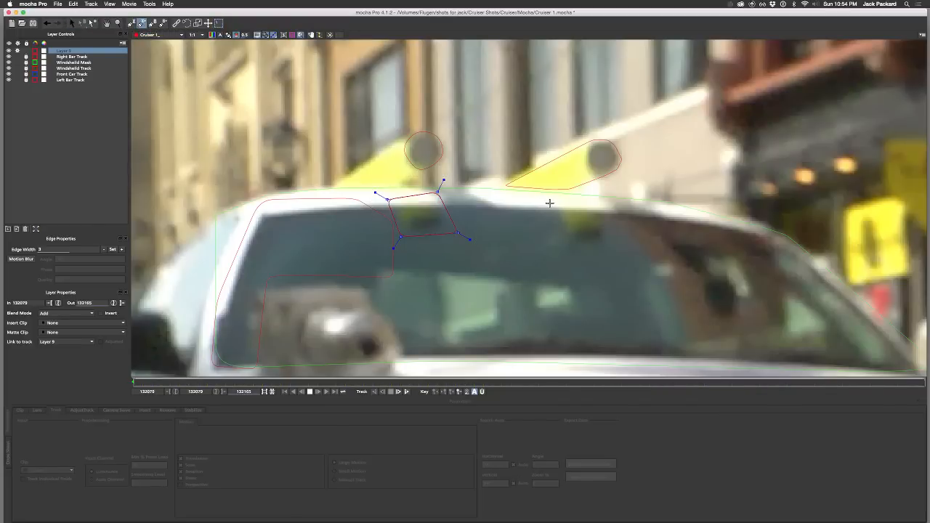
pyautogui.click(547, 191)
pyautogui.click(561, 243)
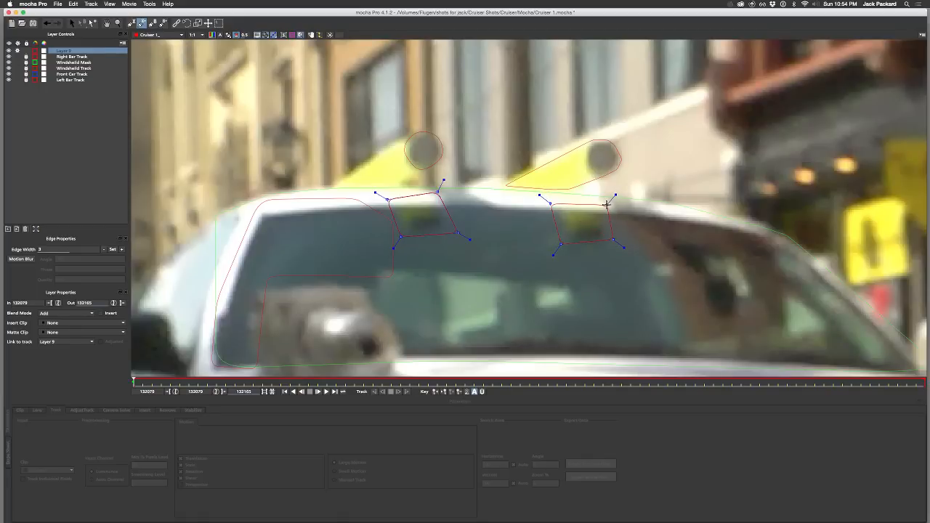
pyautogui.click(605, 205)
pyautogui.rightClick(606, 205)
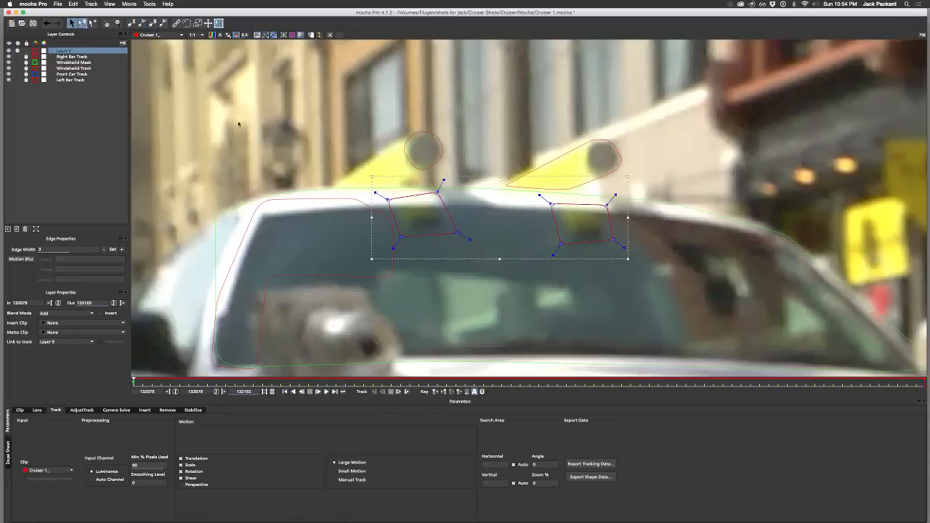
# Step: Link the new shape layer to the Windshield Track and follow it to the last frame, 132165
pyautogui.click(75, 343)
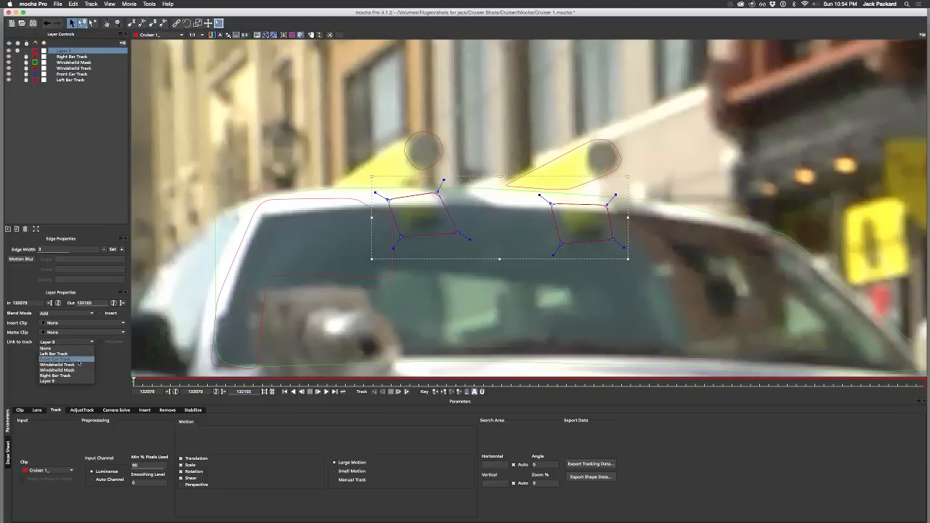
pyautogui.click(72, 364)
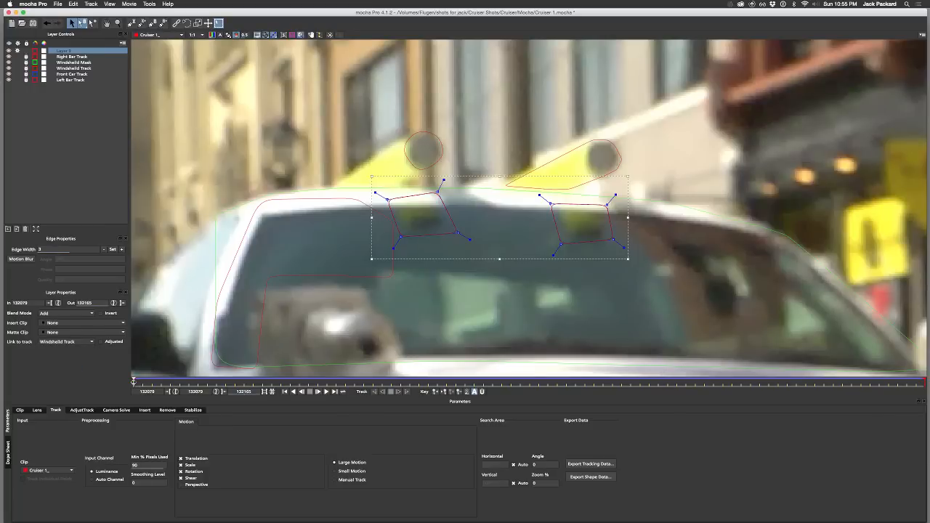
pyautogui.moveTo(134, 381); pyautogui.dragTo(928, 326)
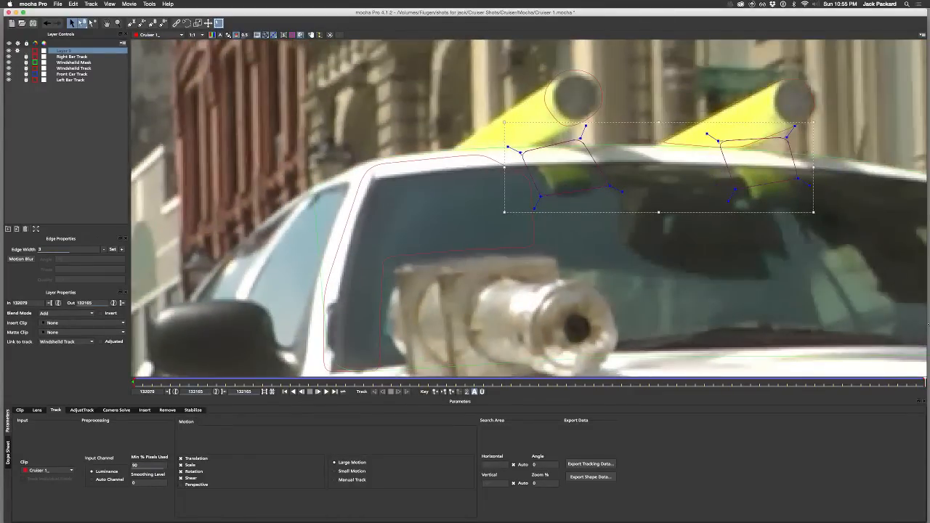
# Step: At frame 132165, move the right shape's four corners down and outward to enclose the yellow reflection
pyautogui.click(735, 190)
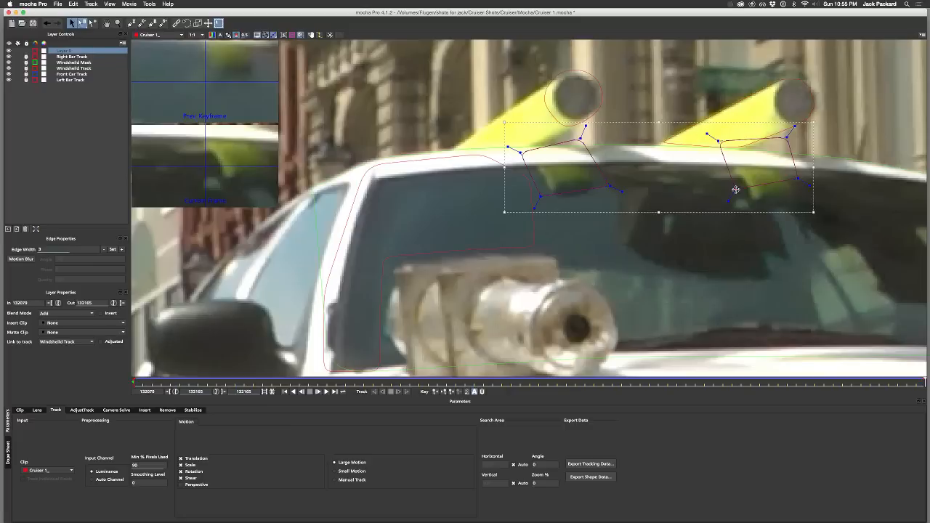
pyautogui.moveTo(735, 190); pyautogui.dragTo(741, 205)
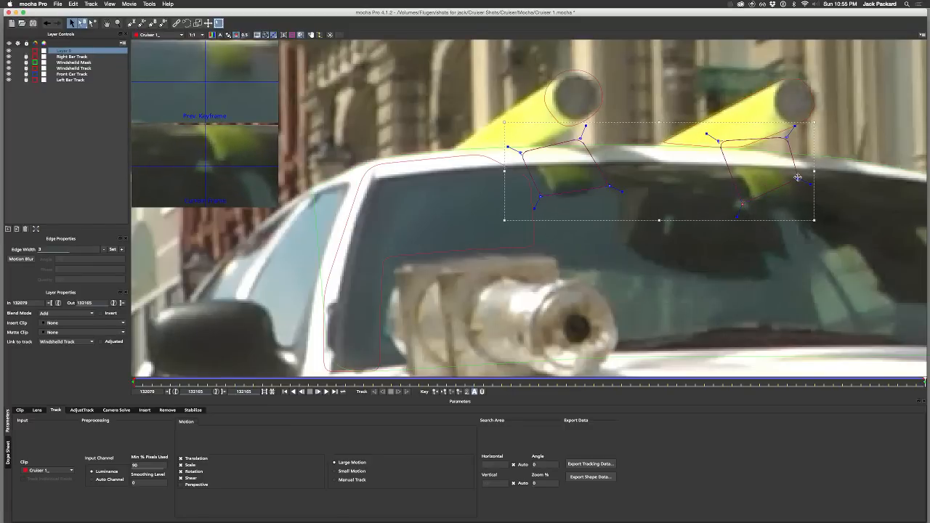
pyautogui.moveTo(797, 177); pyautogui.dragTo(807, 212)
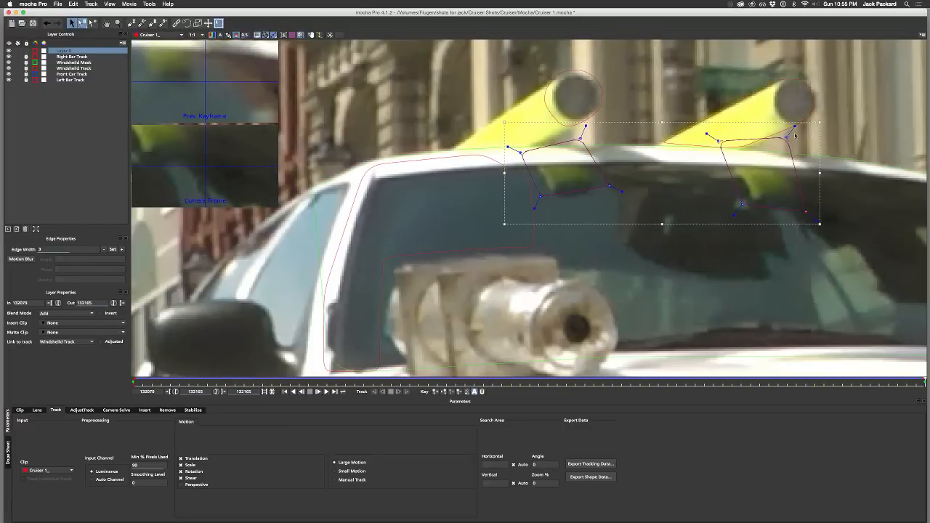
pyautogui.moveTo(787, 136); pyautogui.dragTo(791, 157)
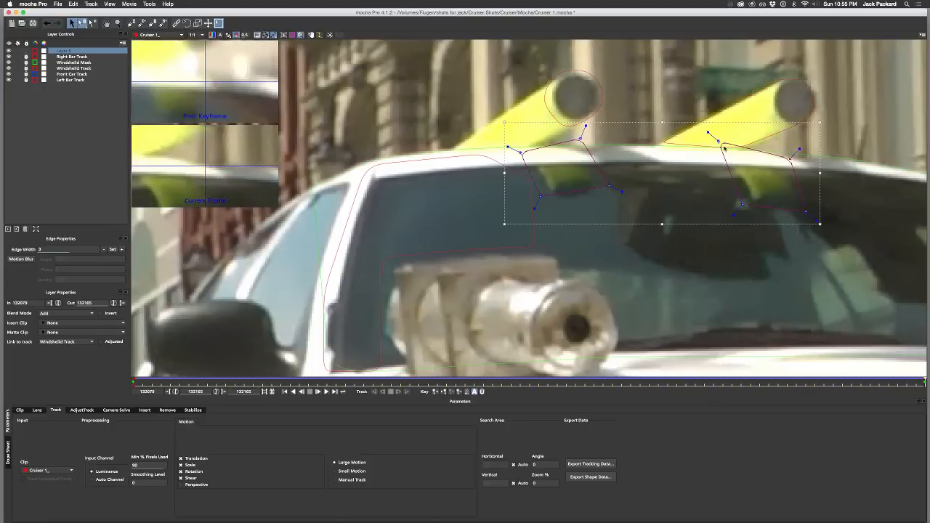
pyautogui.moveTo(718, 143); pyautogui.dragTo(726, 159)
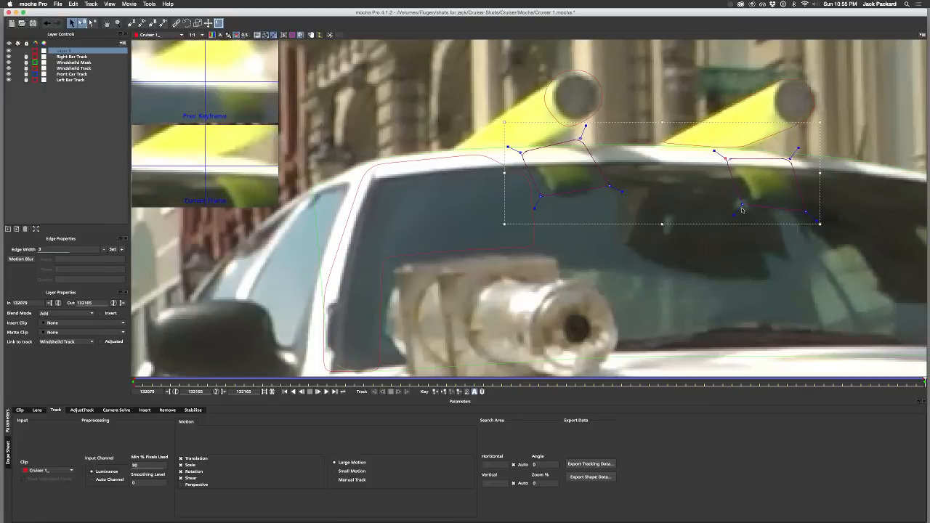
pyautogui.moveTo(742, 205); pyautogui.dragTo(745, 211)
pyautogui.moveTo(812, 214); pyautogui.dragTo(822, 218)
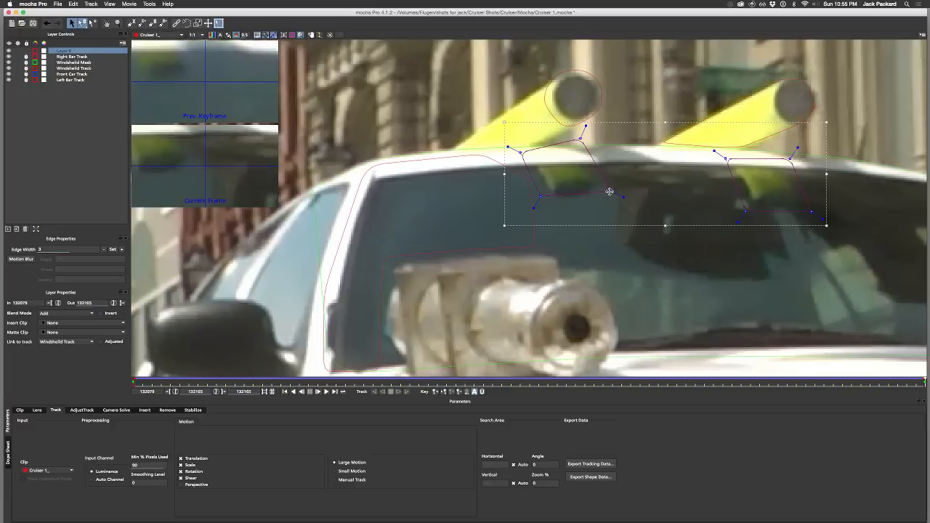
# Step: At frame 132165, refit the left shape's corners around its yellow reflection and nudge the right shape's lower-left corner
pyautogui.moveTo(541, 196); pyautogui.dragTo(543, 201)
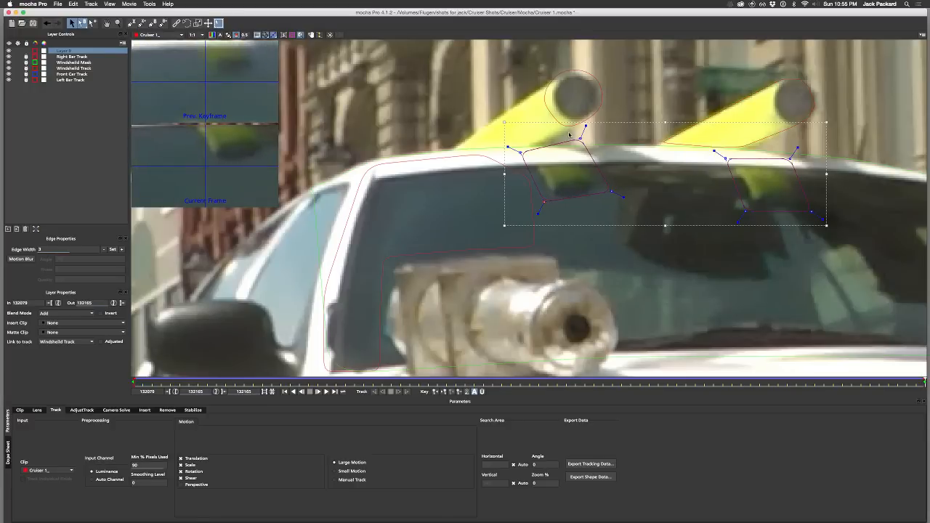
pyautogui.moveTo(583, 139); pyautogui.dragTo(590, 155)
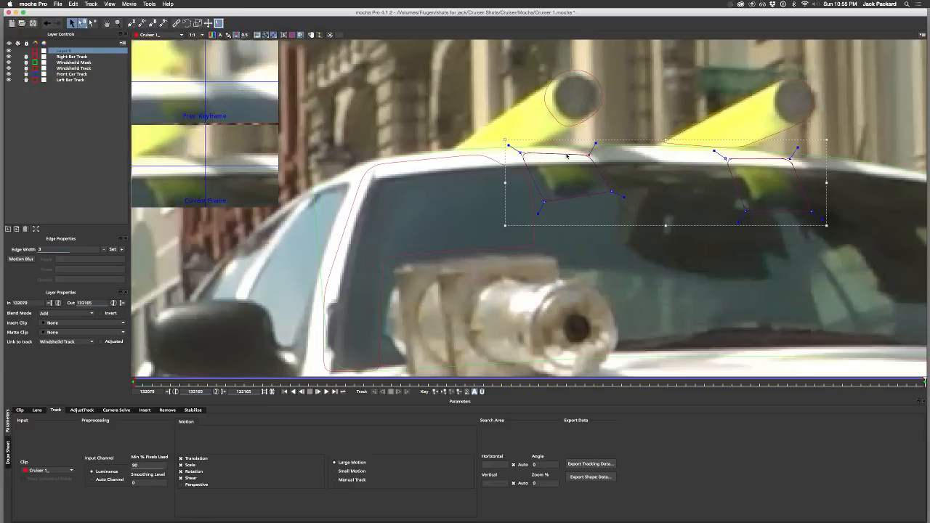
pyautogui.moveTo(520, 152); pyautogui.dragTo(521, 155)
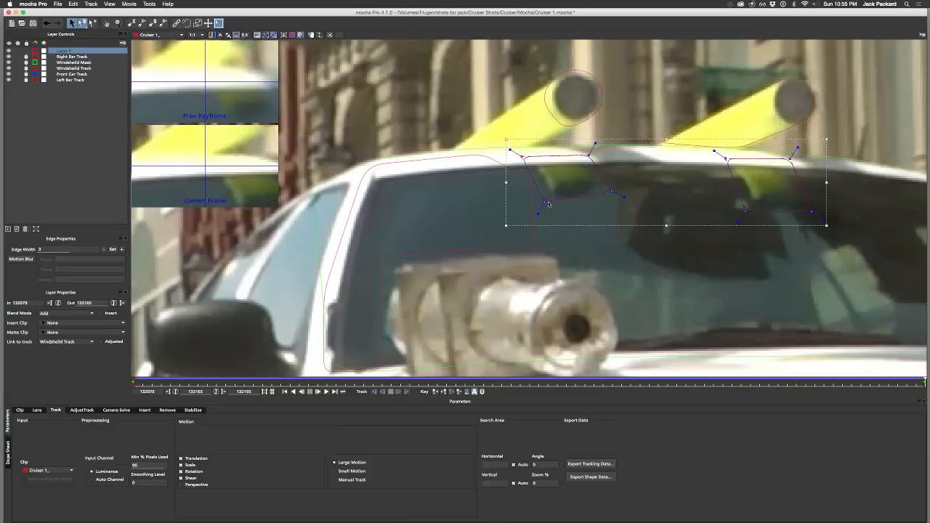
pyautogui.moveTo(545, 202); pyautogui.dragTo(544, 204)
pyautogui.moveTo(610, 188); pyautogui.dragTo(611, 195)
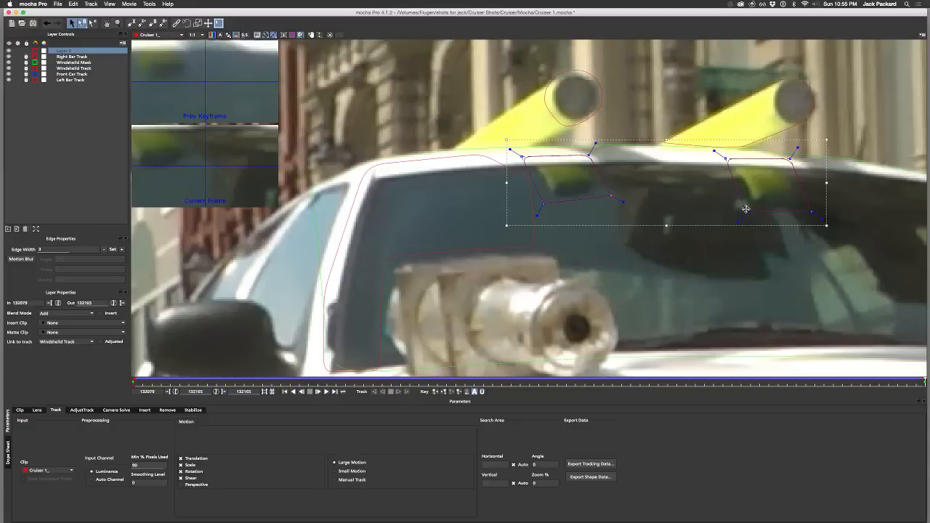
pyautogui.moveTo(745, 209); pyautogui.dragTo(747, 210)
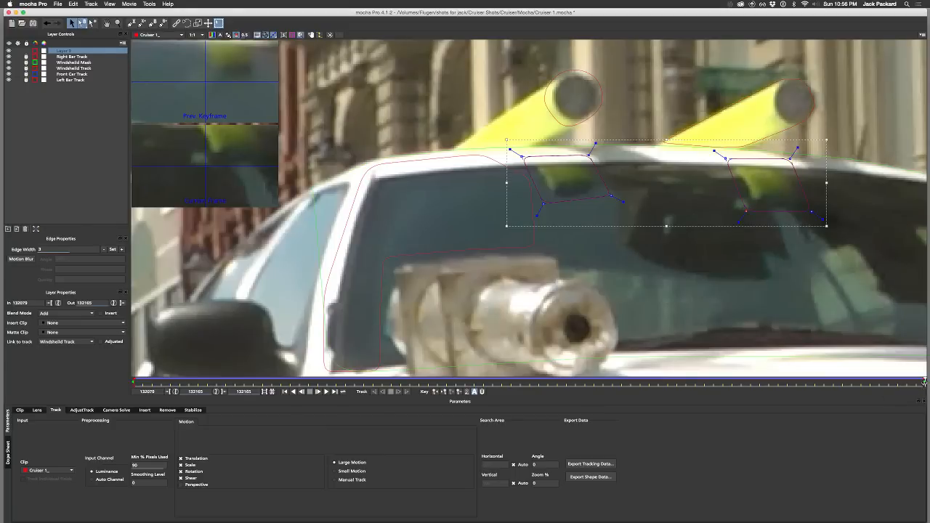
# Step: At frame 132090, shift the right shape's corners and the left shape's lower corners leftward to enclose both yellow reflections
pyautogui.moveTo(925, 380); pyautogui.dragTo(234, 412)
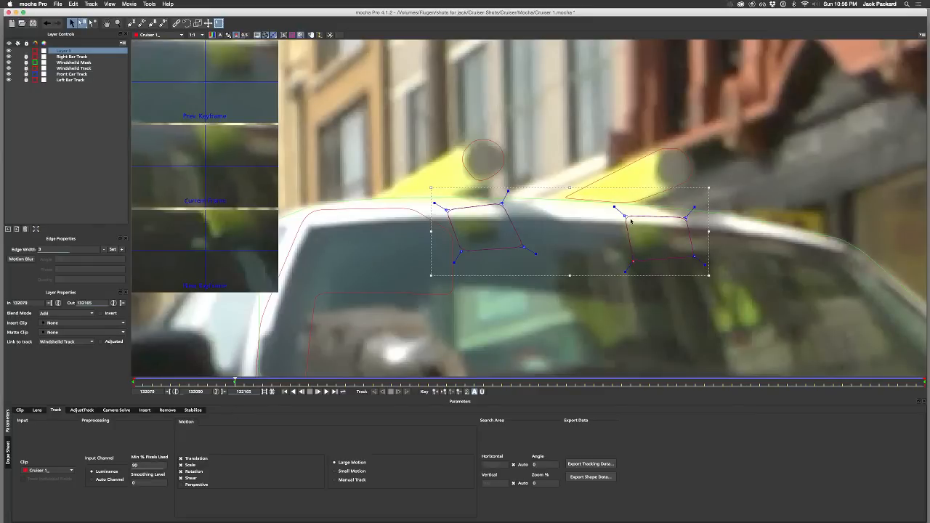
pyautogui.moveTo(626, 217); pyautogui.dragTo(607, 219)
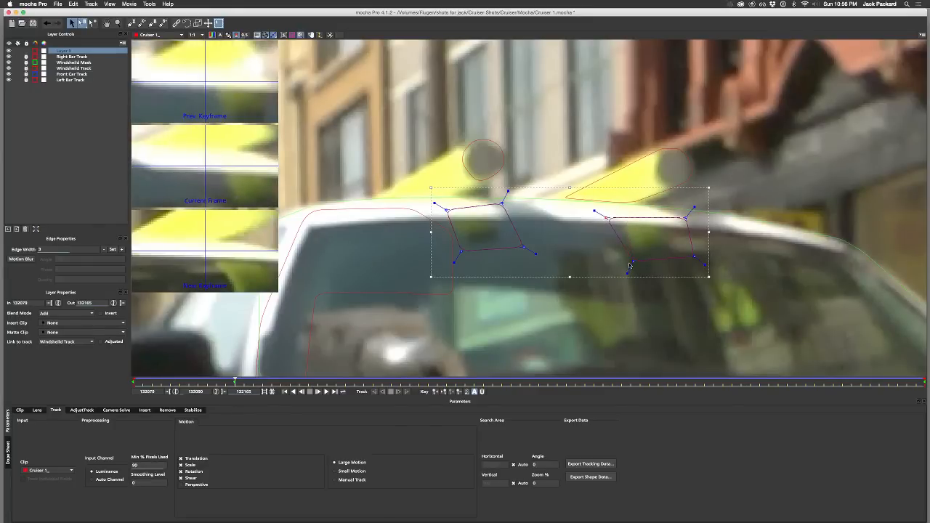
pyautogui.moveTo(633, 261); pyautogui.dragTo(629, 264)
pyautogui.moveTo(695, 257); pyautogui.dragTo(683, 260)
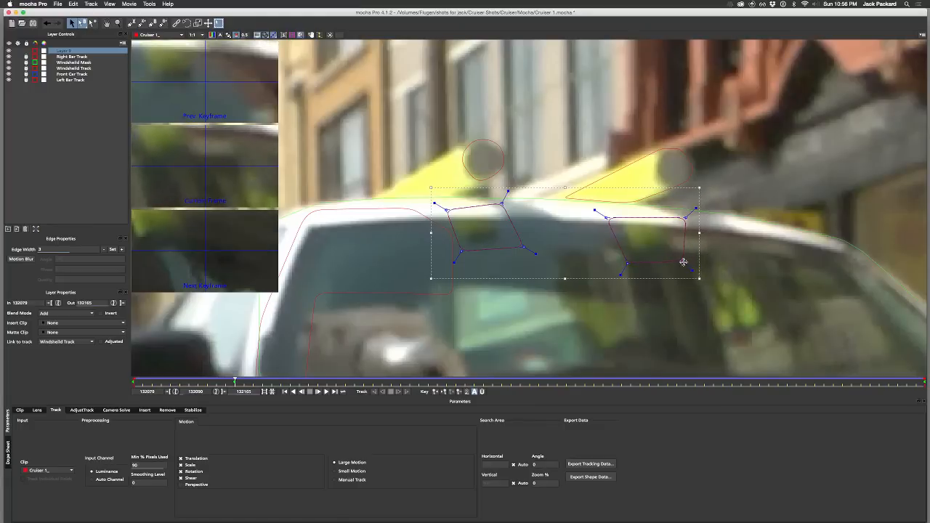
pyautogui.click(685, 218)
pyautogui.moveTo(685, 218); pyautogui.dragTo(674, 217)
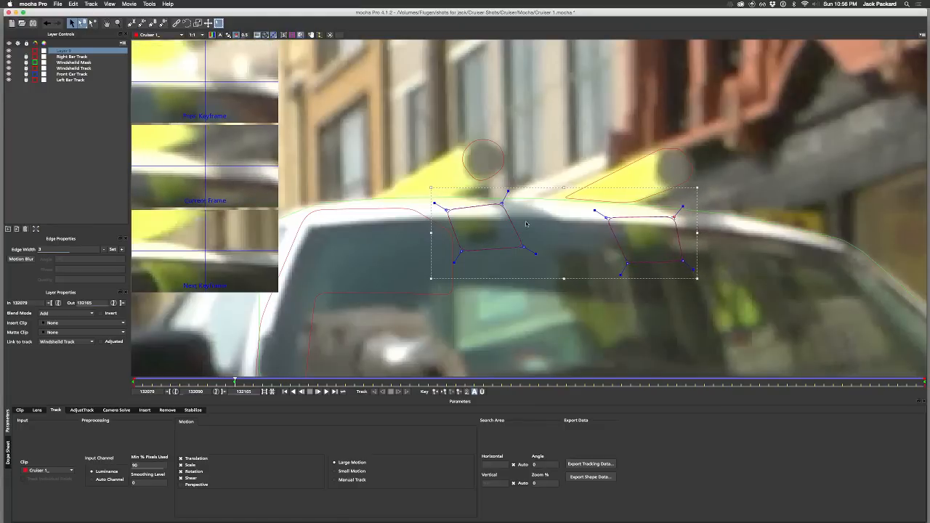
pyautogui.moveTo(522, 247); pyautogui.dragTo(513, 248)
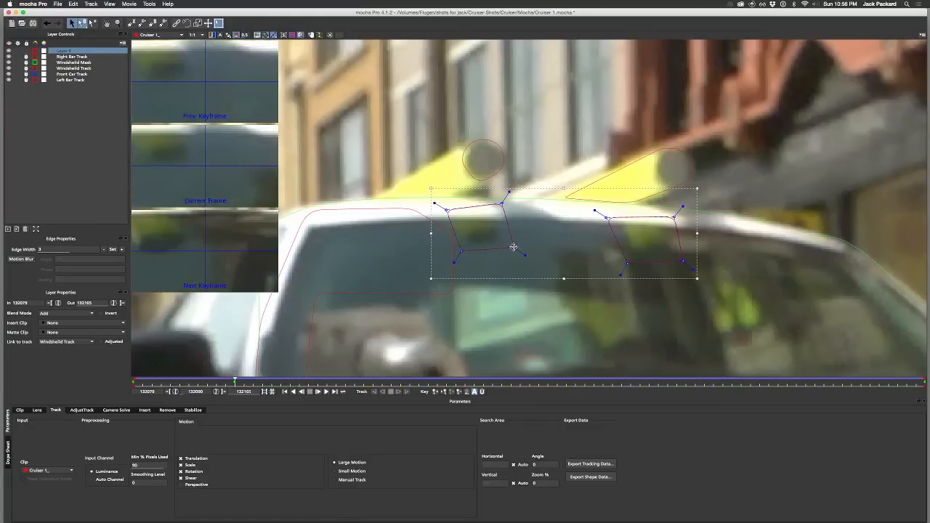
pyautogui.click(457, 251)
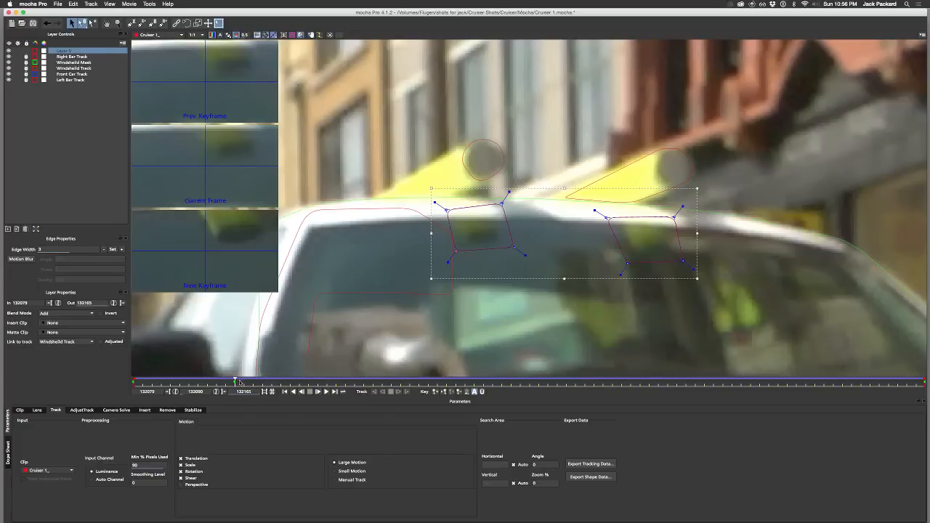
# Step: At frame 132115, move the right shape's left and lower corners and the left shape's lower-right corner to match the reflections
pyautogui.moveTo(234, 381); pyautogui.dragTo(465, 382)
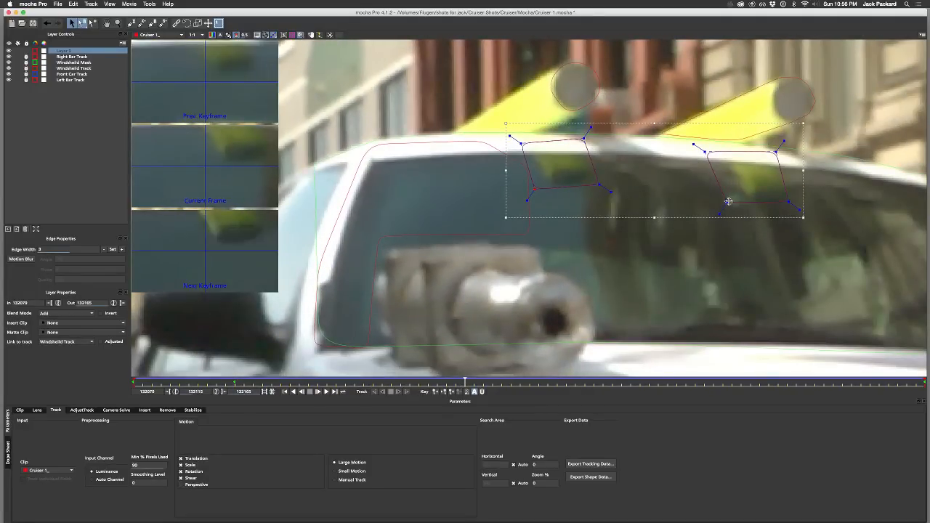
pyautogui.moveTo(728, 203); pyautogui.dragTo(735, 207)
pyautogui.moveTo(704, 152); pyautogui.dragTo(714, 152)
pyautogui.moveTo(791, 210); pyautogui.dragTo(798, 211)
pyautogui.moveTo(600, 185); pyautogui.dragTo(602, 187)
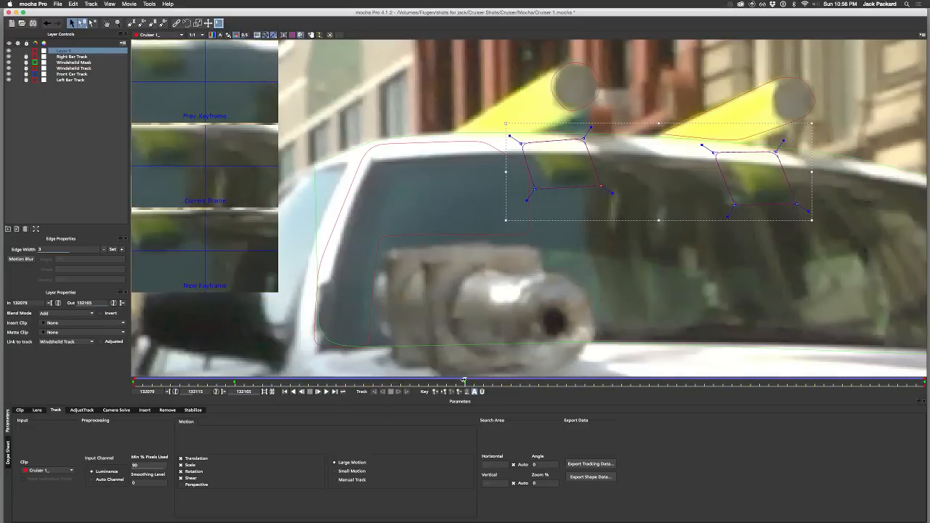
# Step: At frame 132129, shift all four corners of the right shape rightward to enclose its yellow reflection
pyautogui.moveTo(465, 380); pyautogui.dragTo(594, 381)
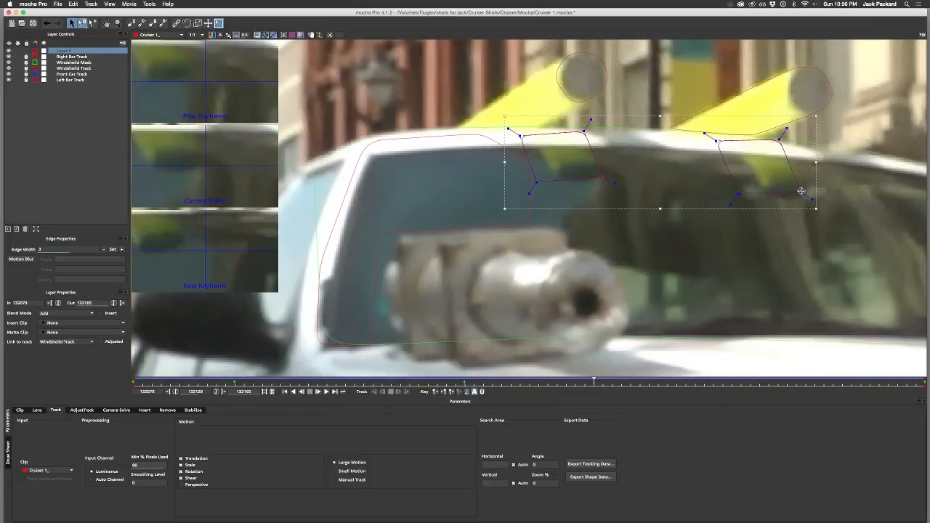
pyautogui.moveTo(801, 193); pyautogui.dragTo(811, 196)
pyautogui.moveTo(738, 192); pyautogui.dragTo(751, 196)
pyautogui.moveTo(779, 137); pyautogui.dragTo(799, 137)
pyautogui.moveTo(720, 144); pyautogui.dragTo(726, 145)
# Step: At frame 132129, move the left shape's lower-right and both upper corners rightward around its yellow reflection
pyautogui.moveTo(602, 177); pyautogui.dragTo(613, 180)
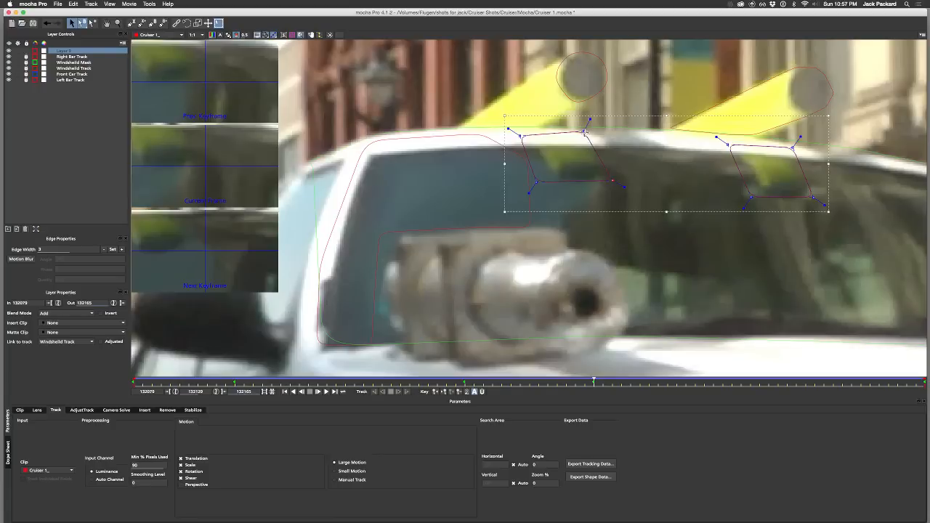
pyautogui.moveTo(584, 132); pyautogui.dragTo(595, 134)
pyautogui.moveTo(518, 137); pyautogui.dragTo(526, 136)
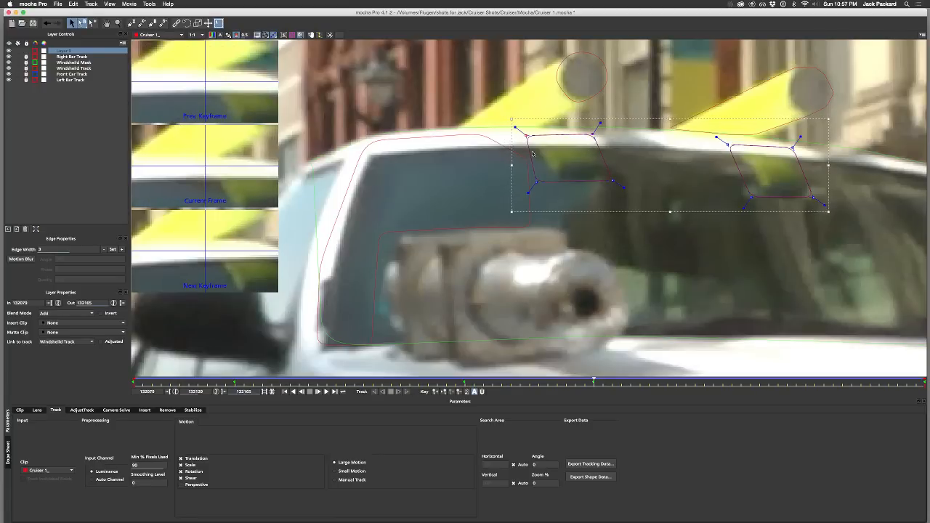
# Step: At frame 132129, move the left shape's lower-left corner rightward, closer to its yellow reflection
pyautogui.moveTo(535, 181); pyautogui.dragTo(548, 186)
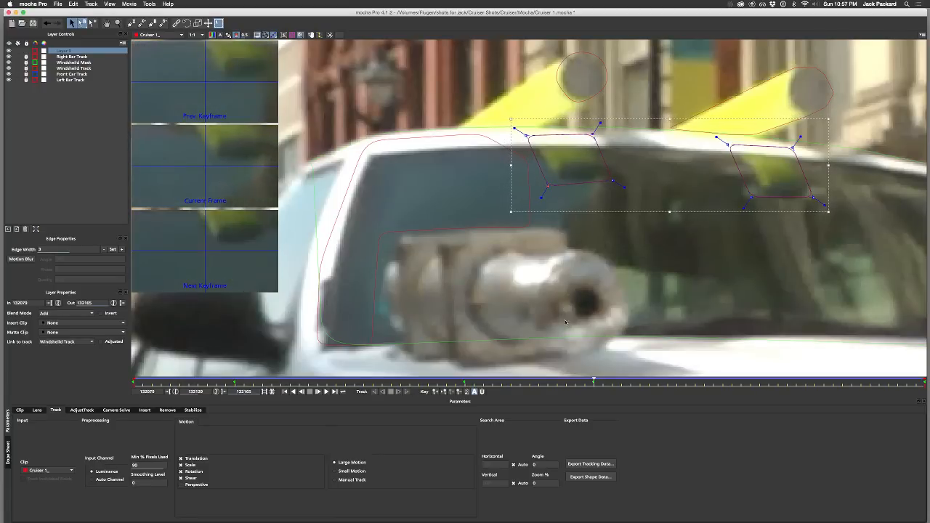
# Step: At frame 132140, adjust the right shape's corners and the left shape's upper-right and lower-left corners around the yellow reflections
pyautogui.moveTo(595, 379); pyautogui.dragTo(696, 380)
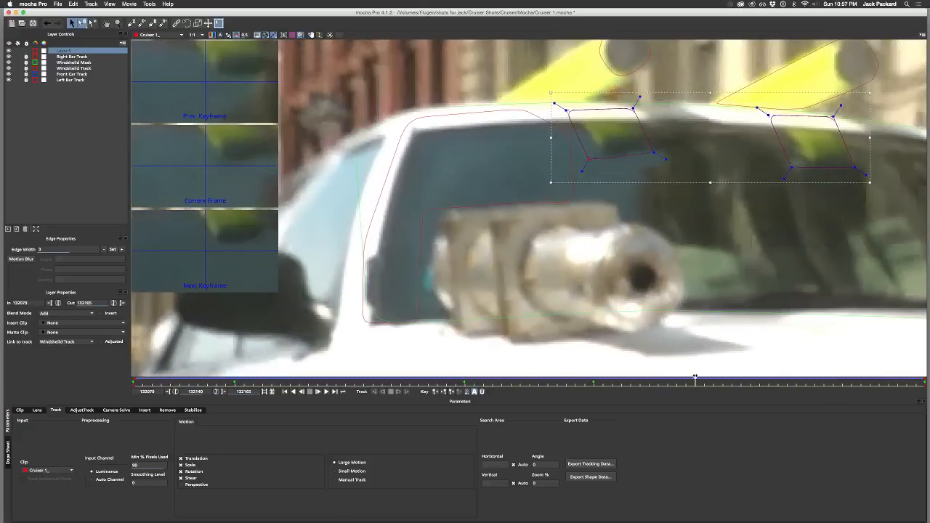
pyautogui.moveTo(855, 168); pyautogui.dragTo(859, 169)
pyautogui.moveTo(792, 168); pyautogui.dragTo(797, 172)
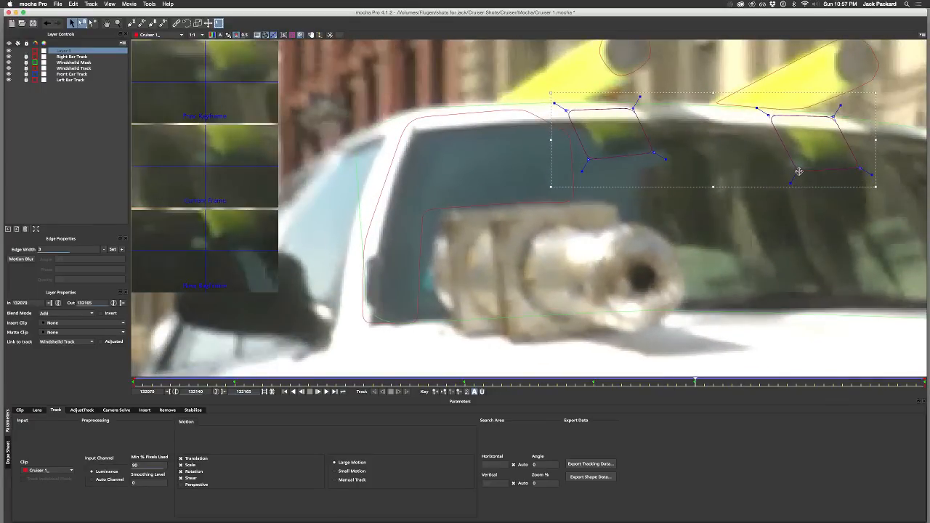
pyautogui.moveTo(832, 117); pyautogui.dragTo(839, 123)
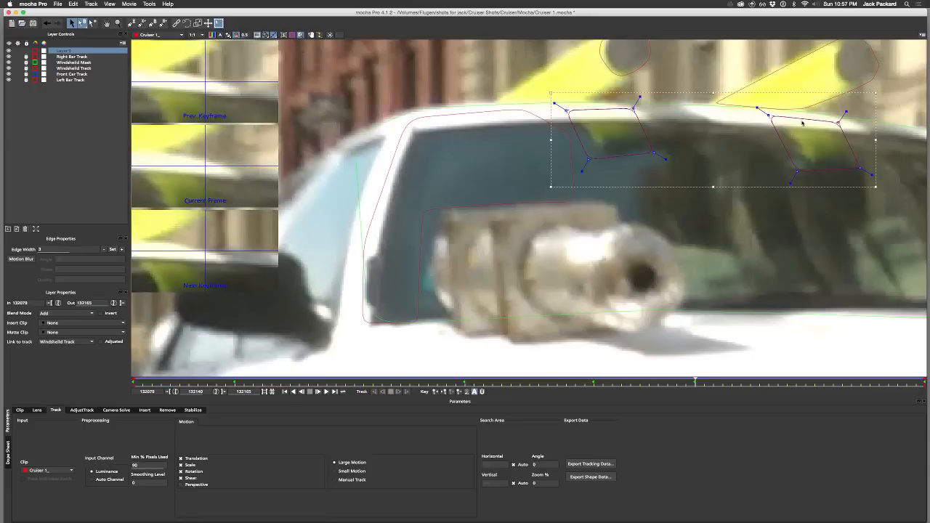
pyautogui.click(768, 114)
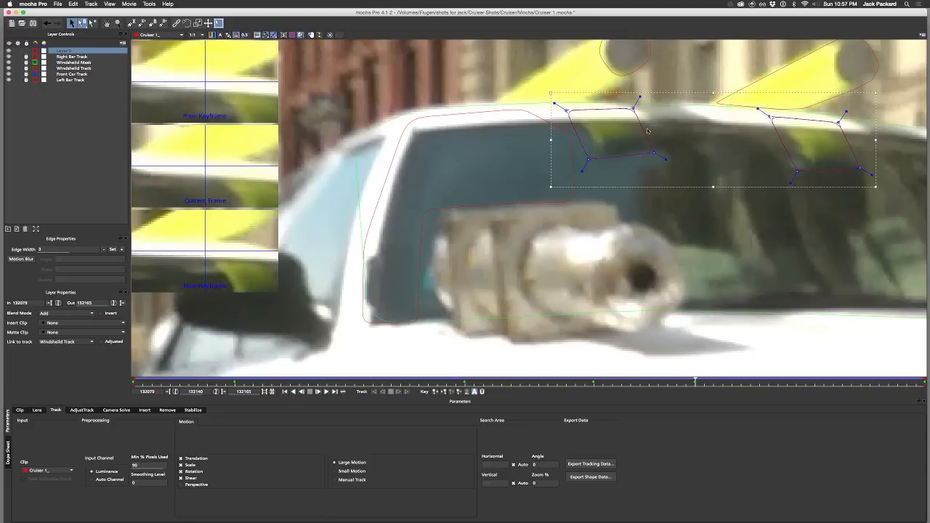
pyautogui.moveTo(634, 108); pyautogui.dragTo(636, 107)
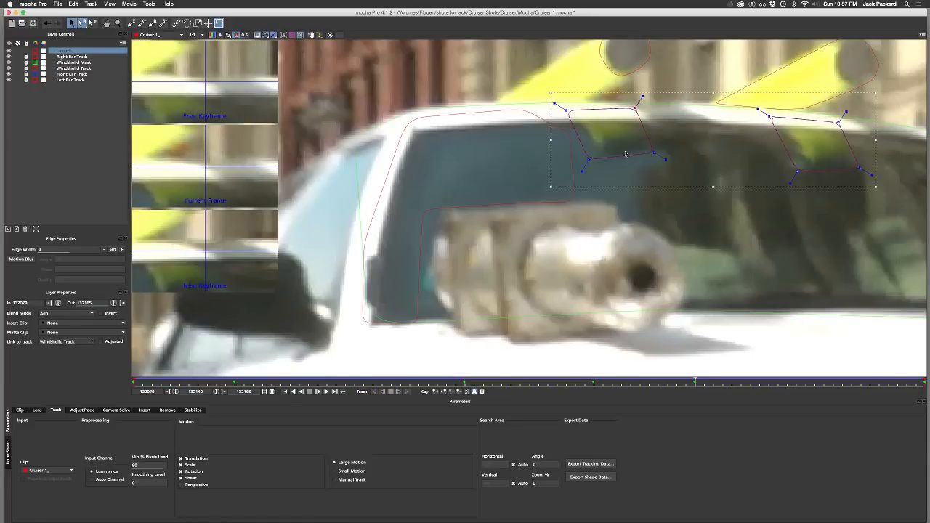
pyautogui.moveTo(589, 160); pyautogui.dragTo(591, 162)
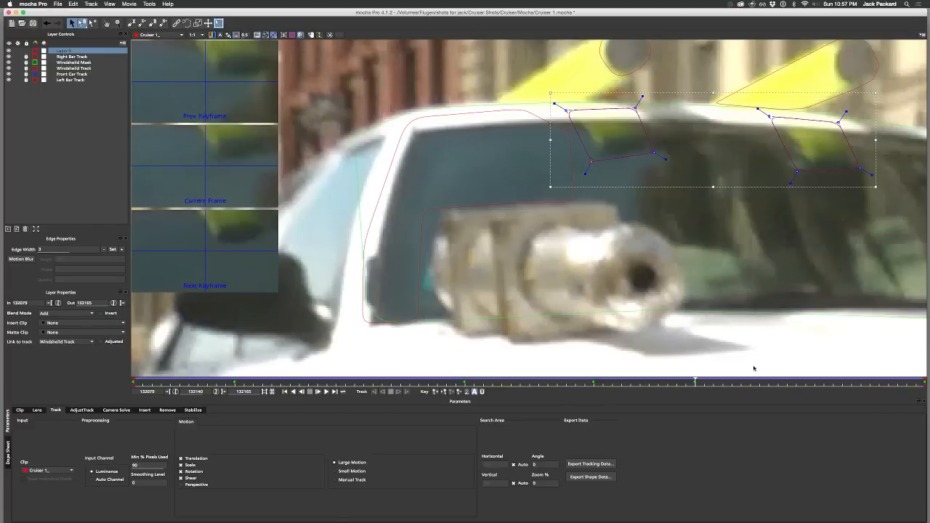
# Step: At frame 132148, shift all four corners of the right shape rightward to enclose its yellow reflection
pyautogui.moveTo(696, 383); pyautogui.dragTo(767, 381)
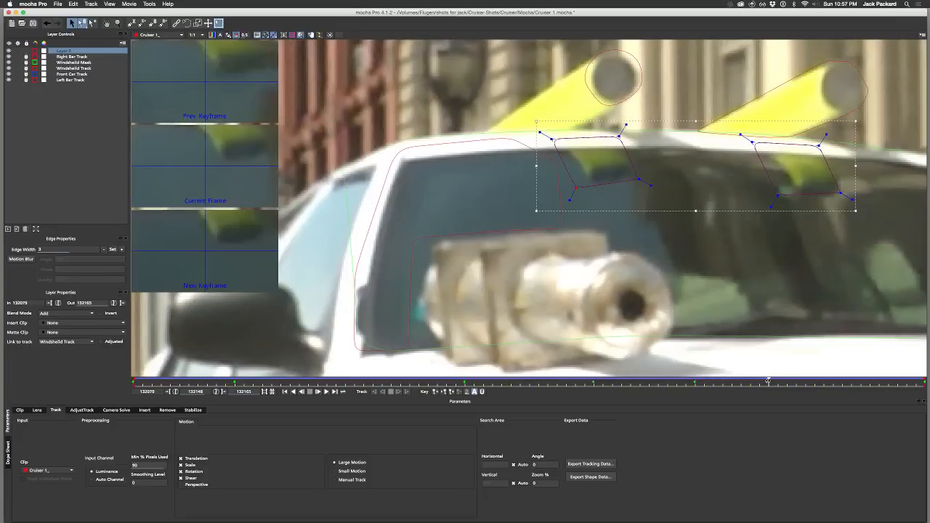
pyautogui.moveTo(841, 193); pyautogui.dragTo(849, 194)
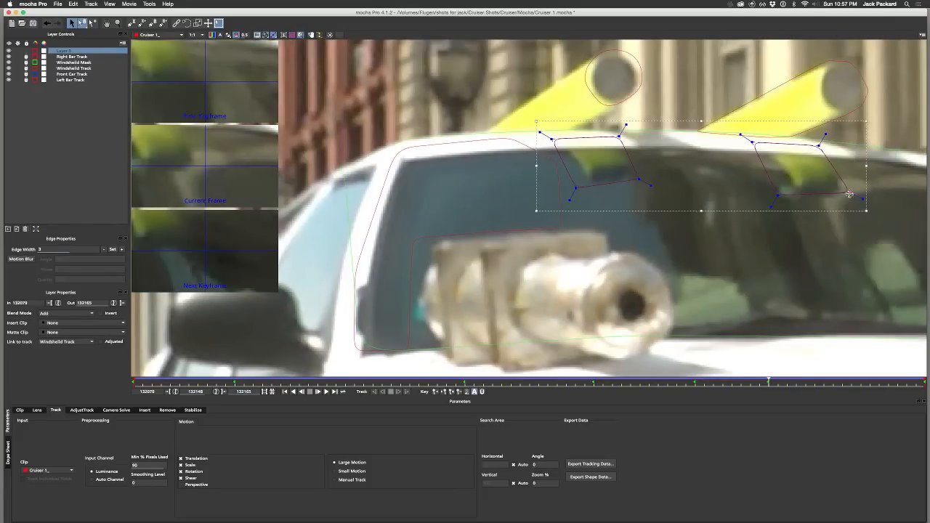
pyautogui.moveTo(817, 146); pyautogui.dragTo(829, 147)
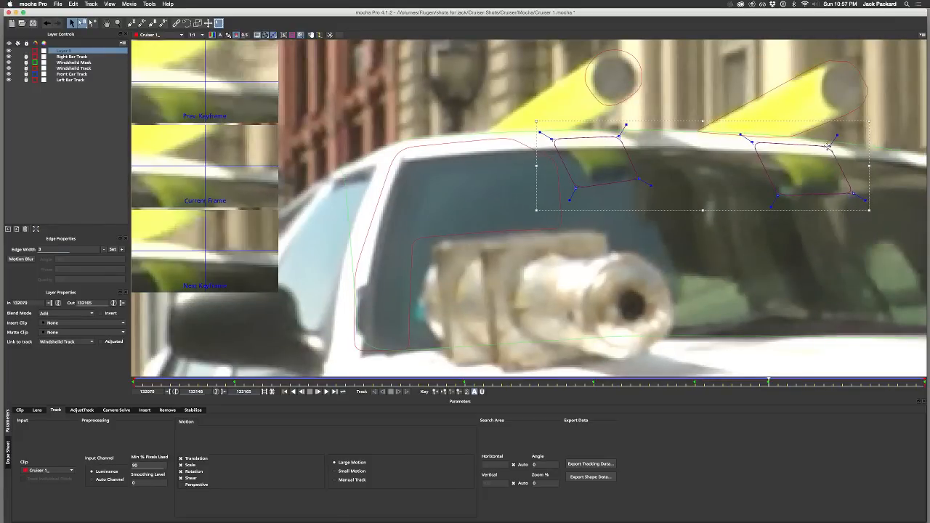
pyautogui.moveTo(754, 144); pyautogui.dragTo(758, 145)
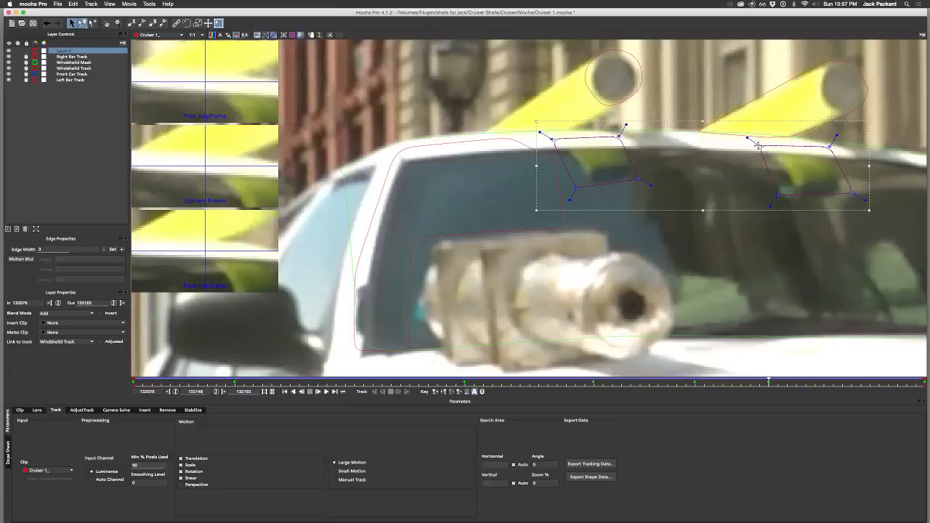
pyautogui.moveTo(783, 195); pyautogui.dragTo(787, 197)
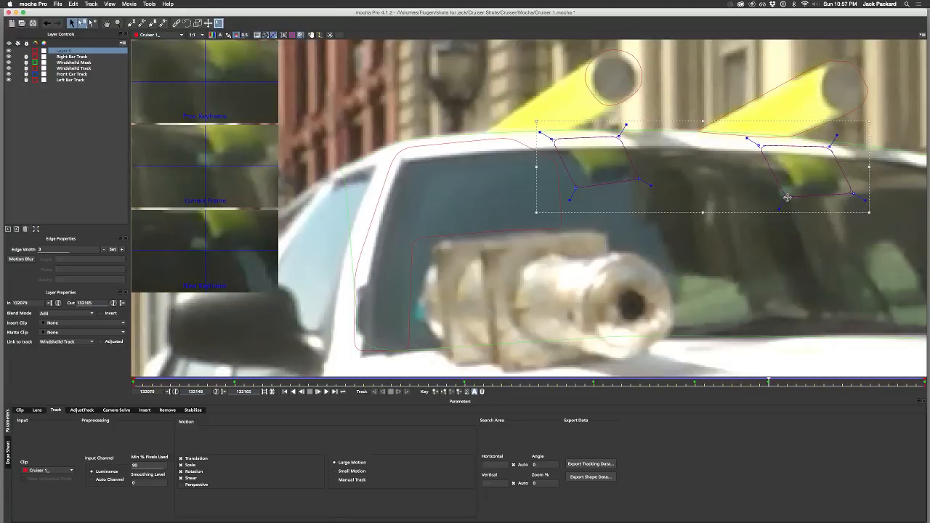
# Step: At frame 132148, shift all four corners of the left shape rightward around its yellow reflection
pyautogui.moveTo(638, 178); pyautogui.dragTo(649, 178)
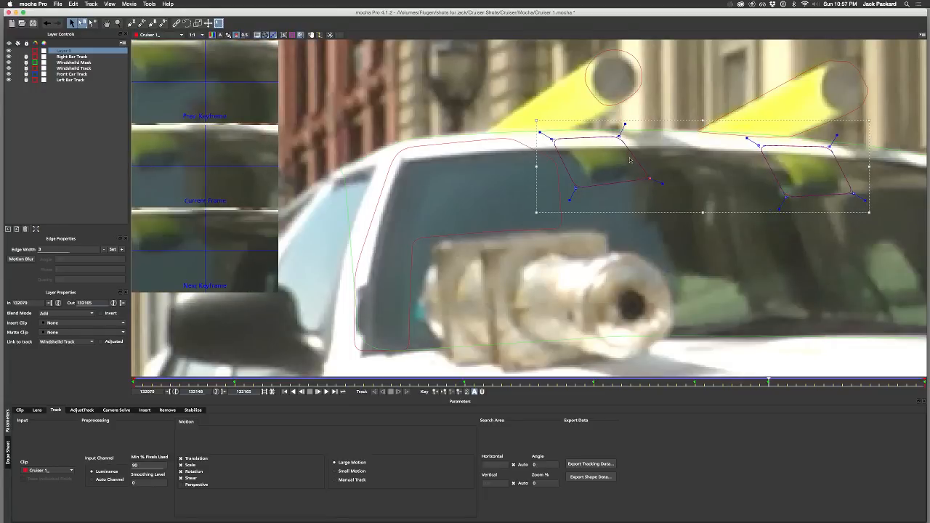
pyautogui.moveTo(620, 136); pyautogui.dragTo(624, 138)
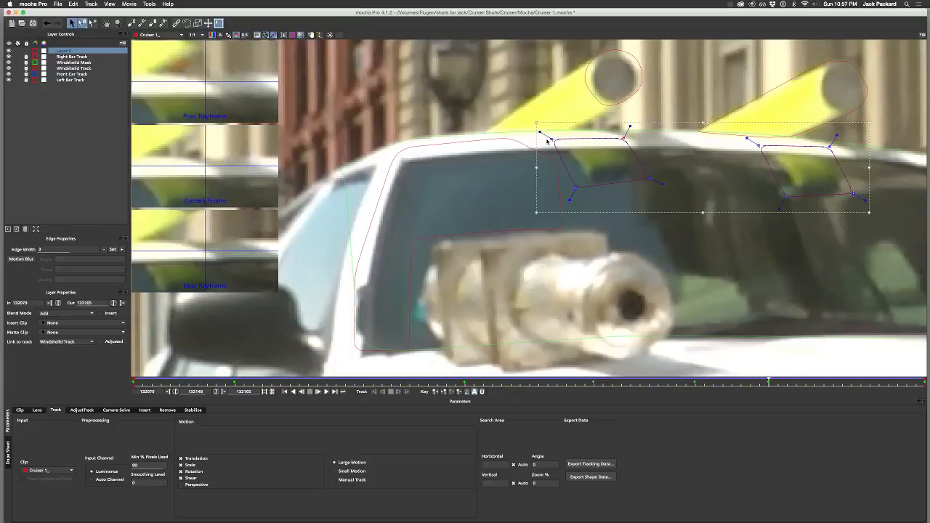
pyautogui.moveTo(551, 139); pyautogui.dragTo(553, 139)
pyautogui.moveTo(576, 188); pyautogui.dragTo(578, 189)
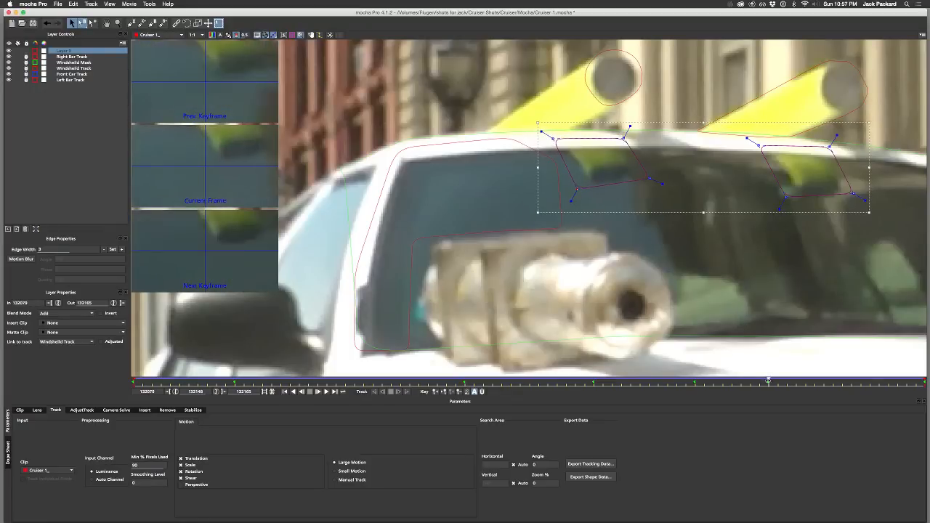
# Step: Check the reflection shapes through to the last frame, 132165, and save the mocha project
pyautogui.moveTo(768, 381); pyautogui.dragTo(925, 378)
pyautogui.press('super+s')
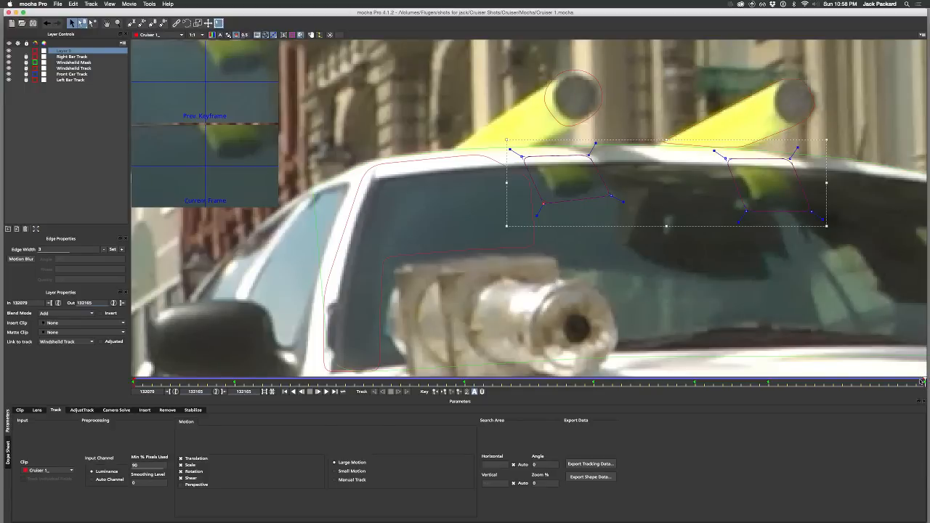
# Step: At frame 132125, move the right shape's two right corners rightward, and review the shapes back to frame 132079
pyautogui.moveTo(923, 381); pyautogui.dragTo(552, 425)
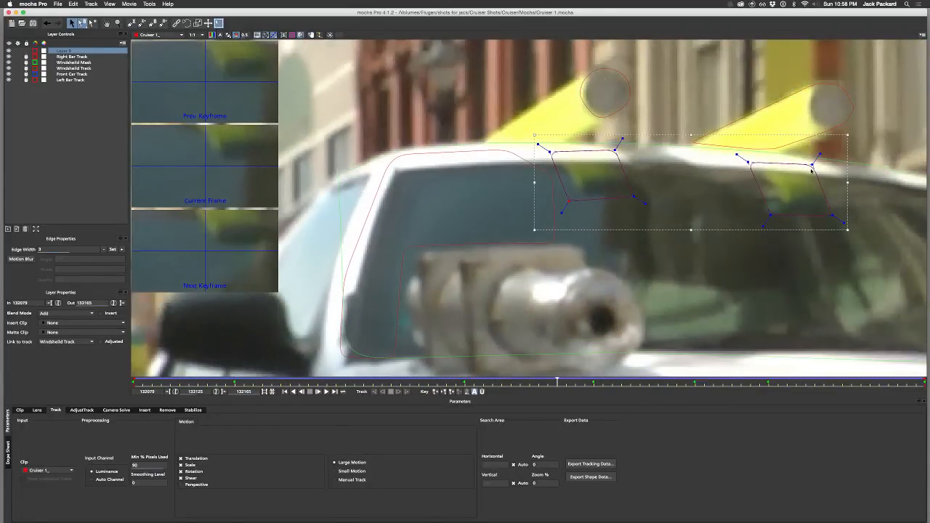
pyautogui.moveTo(812, 165); pyautogui.dragTo(816, 165)
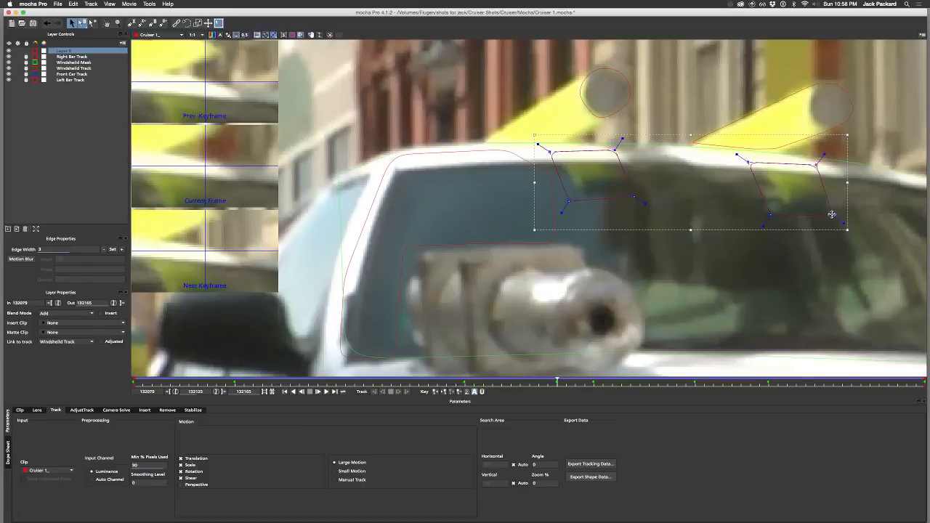
pyautogui.moveTo(832, 214); pyautogui.dragTo(839, 214)
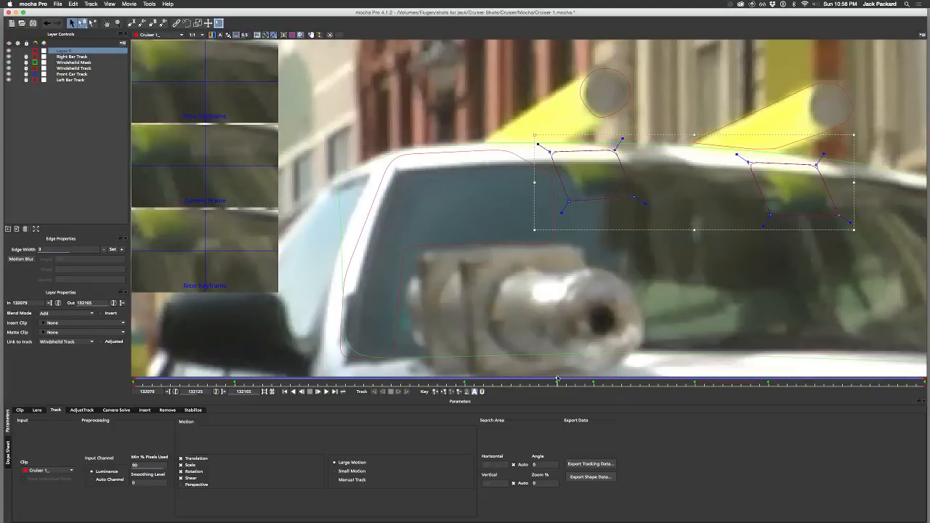
pyautogui.moveTo(557, 380); pyautogui.dragTo(341, 405)
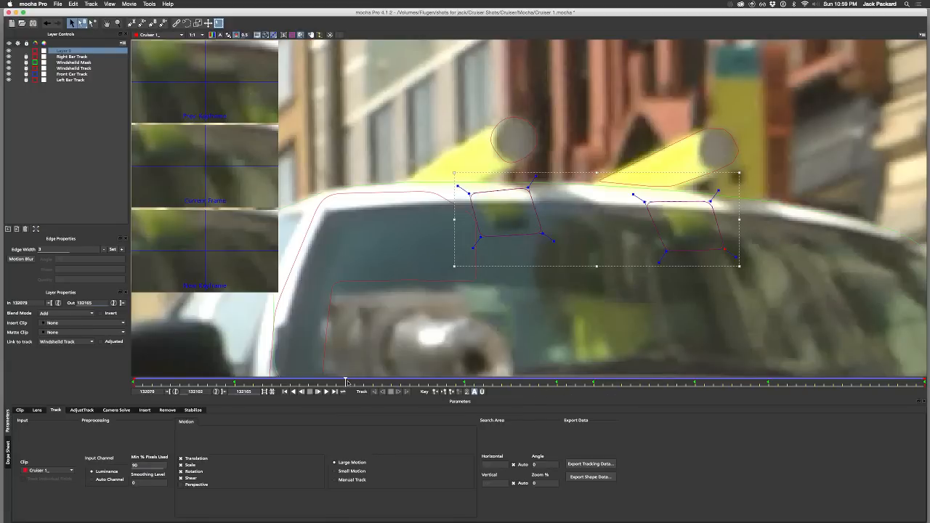
pyautogui.moveTo(345, 382); pyautogui.dragTo(82, 432)
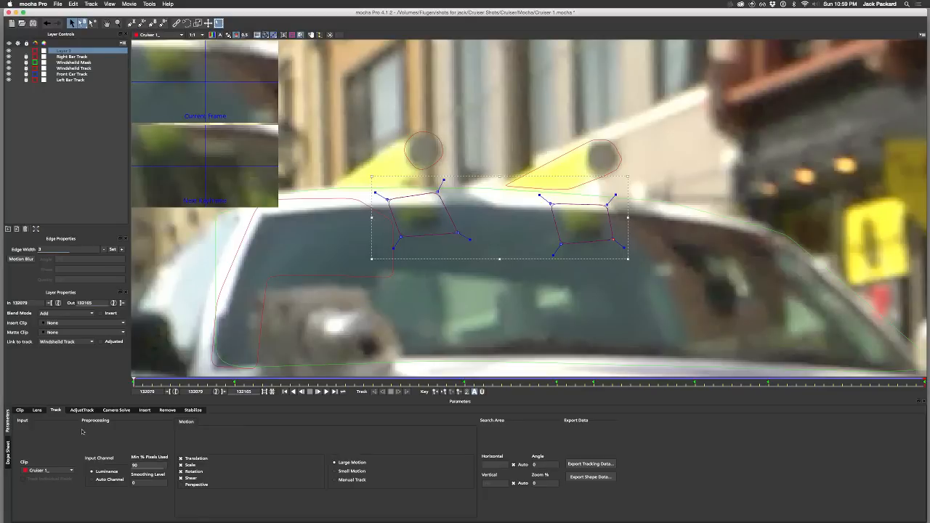
# Step: Set the reflection layer's outline colour to purple and rename the layer Bar Reflections
pyautogui.click(36, 52)
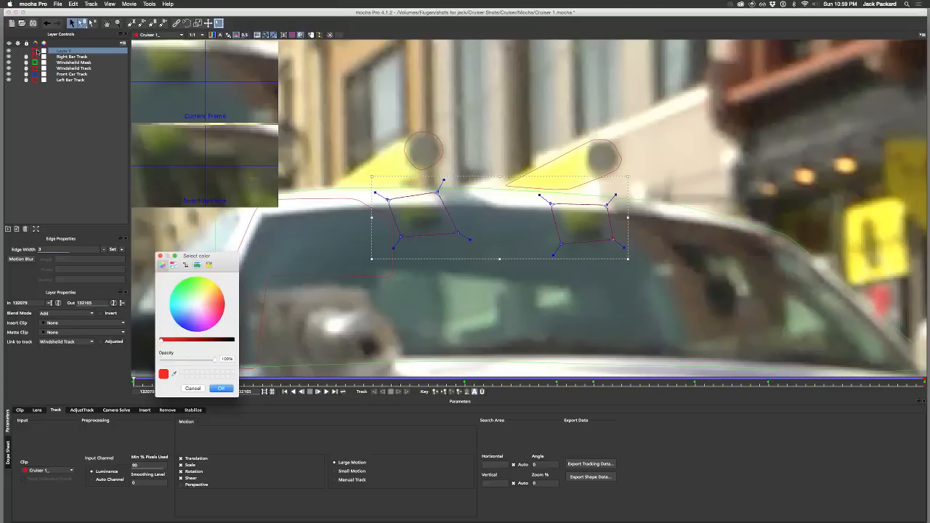
pyautogui.click(194, 316)
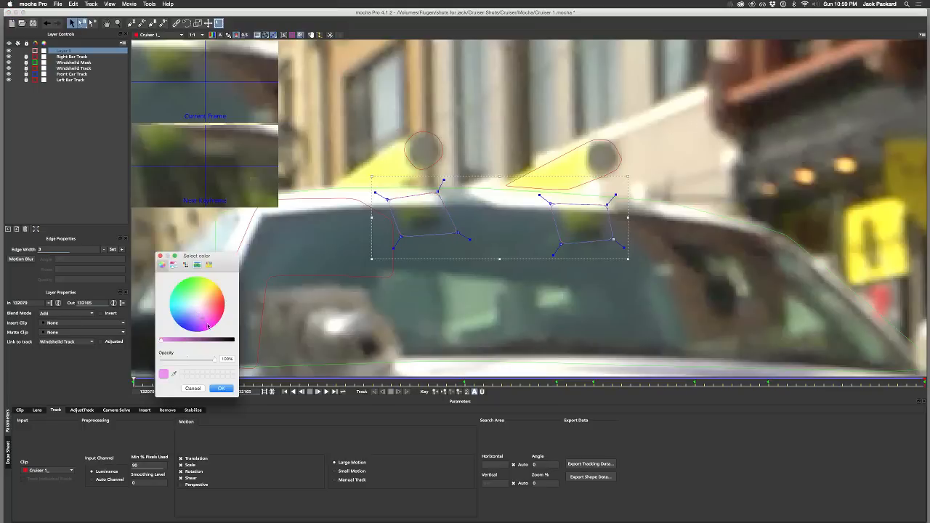
pyautogui.click(222, 389)
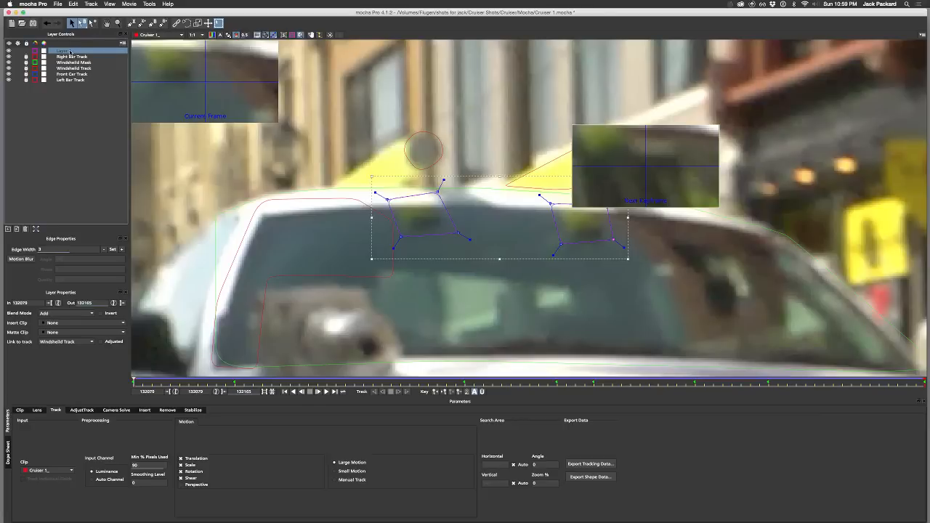
pyautogui.doubleClick(69, 51)
pyautogui.write('Bar Reflection')
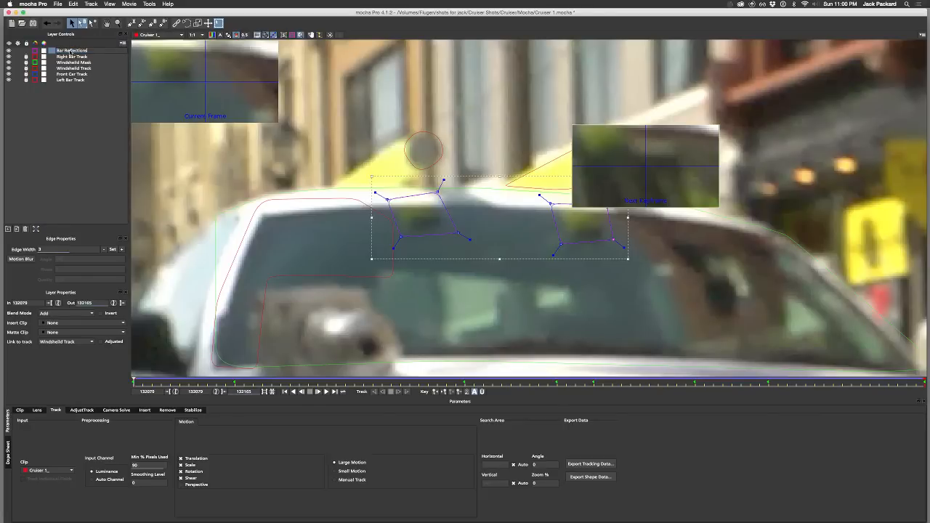
pyautogui.press('Return')
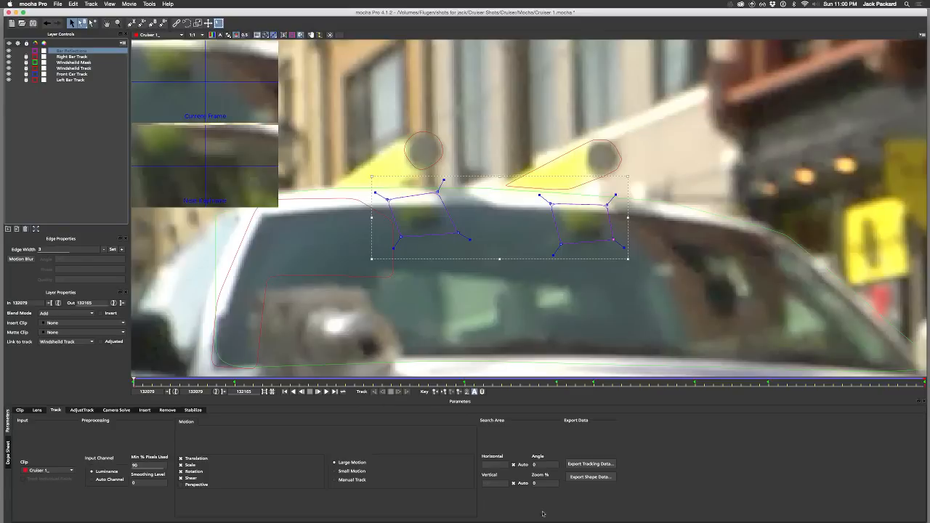
# Step: Export the selected Bar Reflections layer as mocha shape data for AE to the clipboard
pyautogui.click(590, 477)
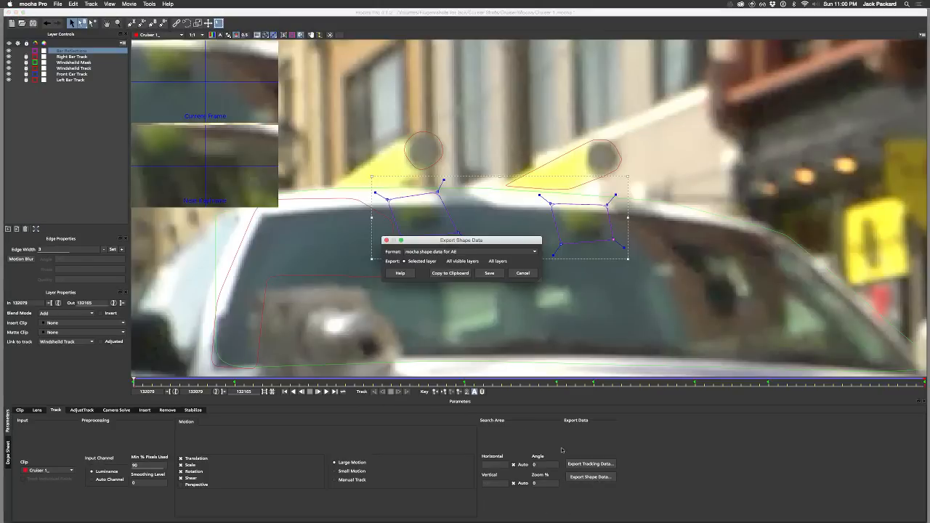
pyautogui.click(450, 273)
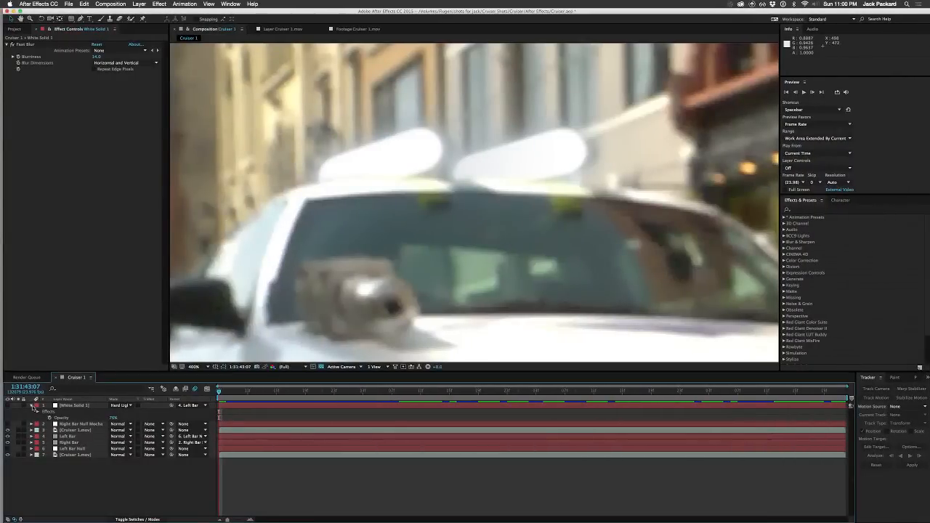
# Step: In After Effects, collapse the White Solid 1 layer and duplicate the windshield-masked Cruiser 1.mov layer
pyautogui.click(32, 406)
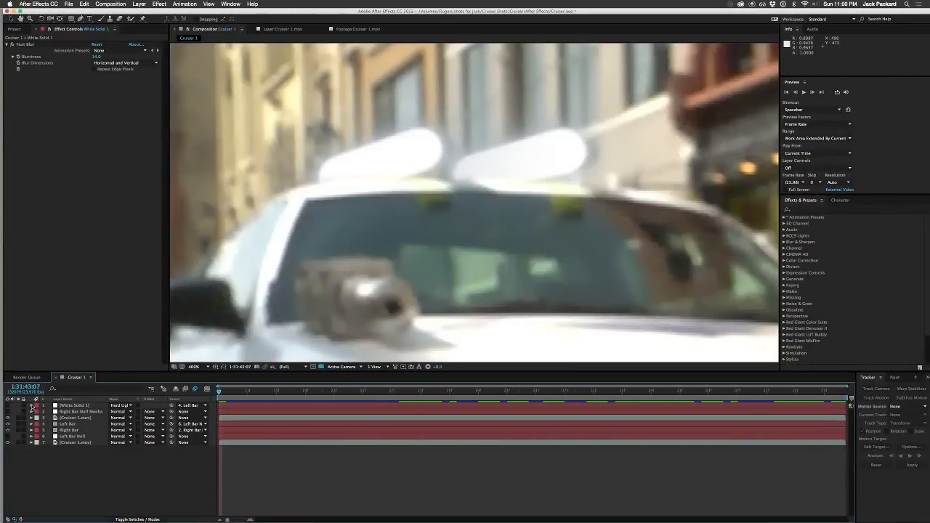
pyautogui.click(75, 418)
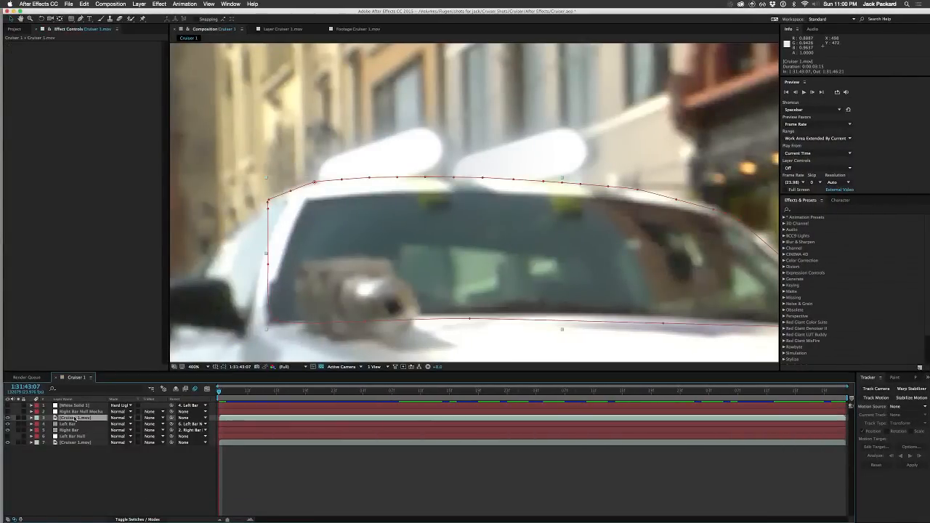
pyautogui.moveTo(219, 393); pyautogui.dragTo(187, 388)
pyautogui.click(176, 388)
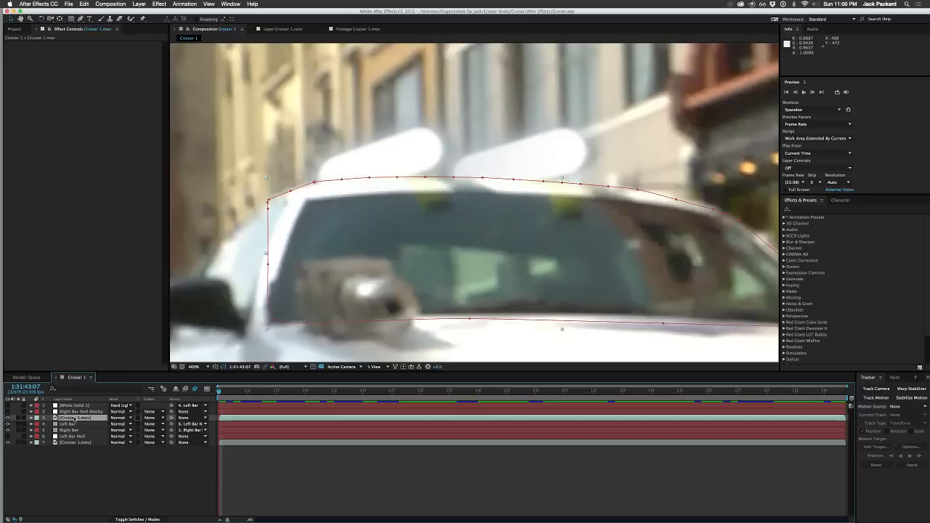
pyautogui.press('super+d')
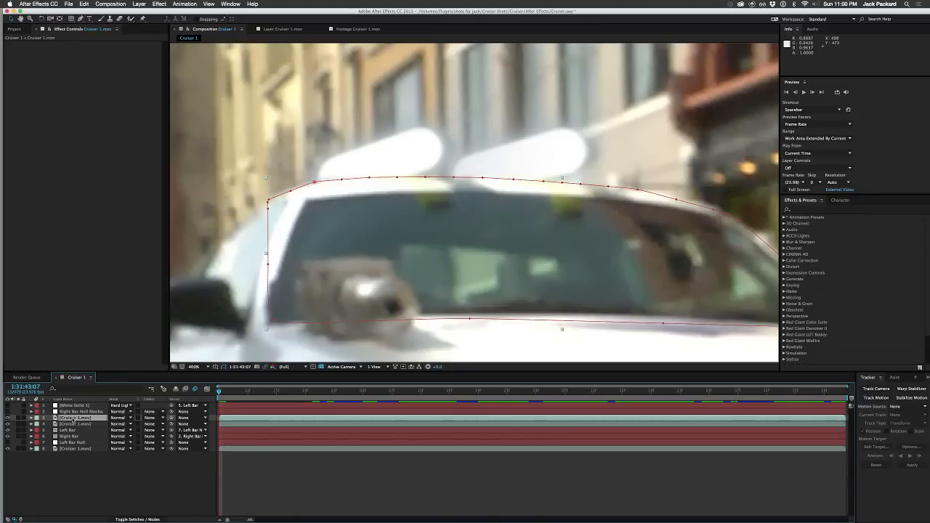
# Step: Paste the mocha mask onto the lower windshield-masked Cruiser 1.mov copy, hide the background footage layer and expand the copy's masks
pyautogui.click(73, 425)
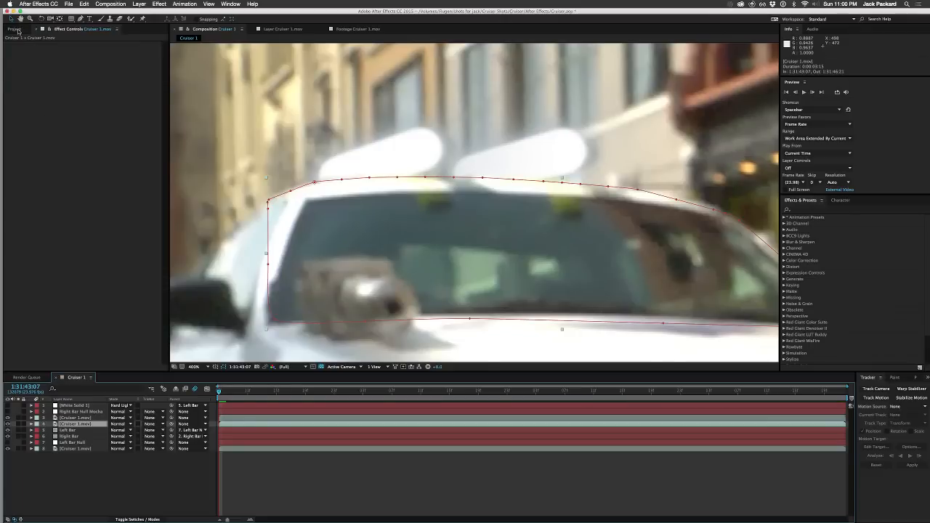
pyautogui.click(84, 4)
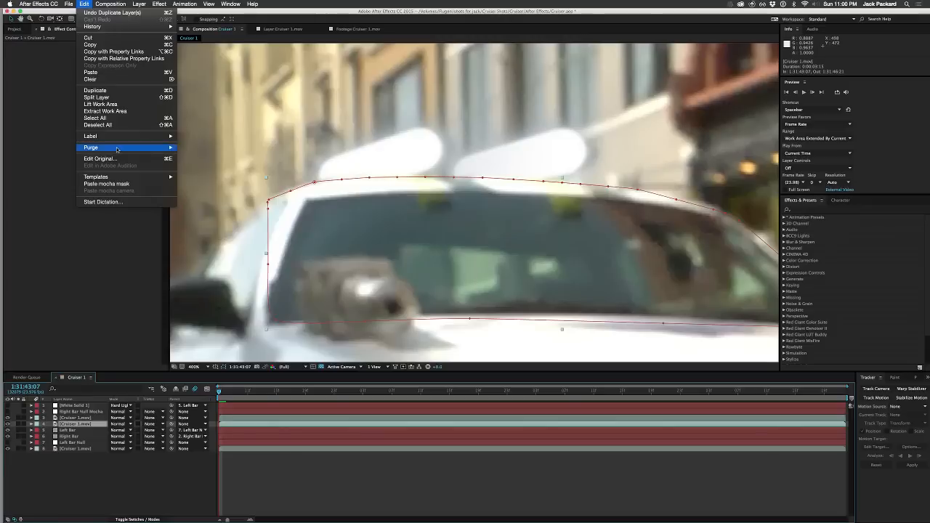
pyautogui.click(118, 183)
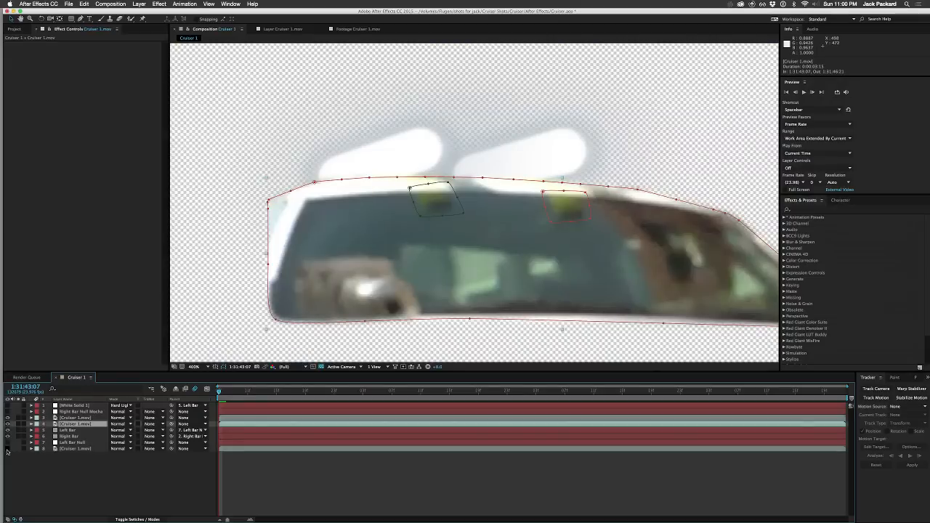
pyautogui.click(31, 425)
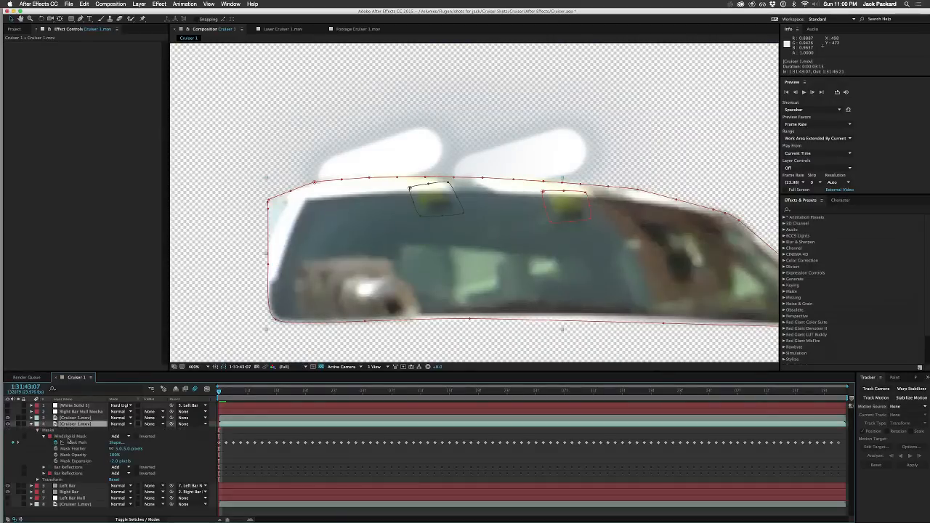
# Step: Set both Bar Reflections masks on the lower windshield-masked Cruiser 1.mov copy to Subtract mode
pyautogui.click(115, 467)
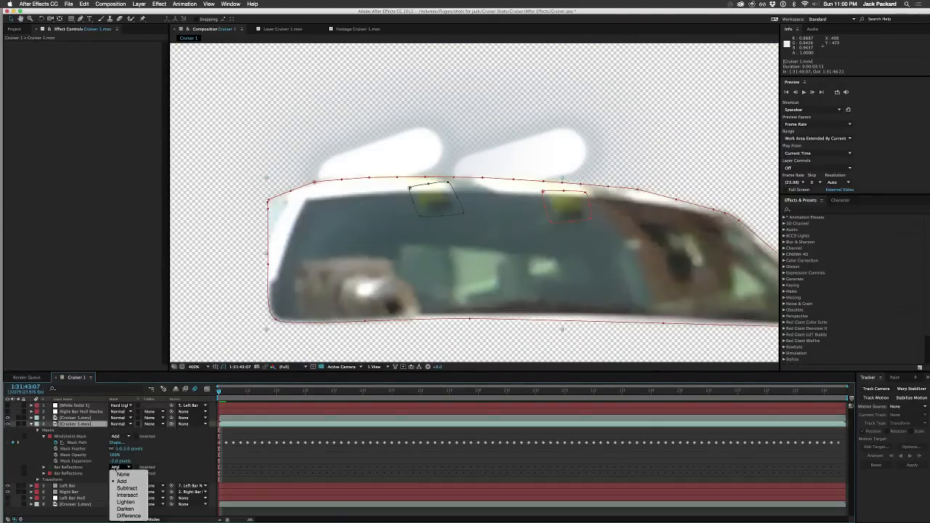
pyautogui.click(126, 489)
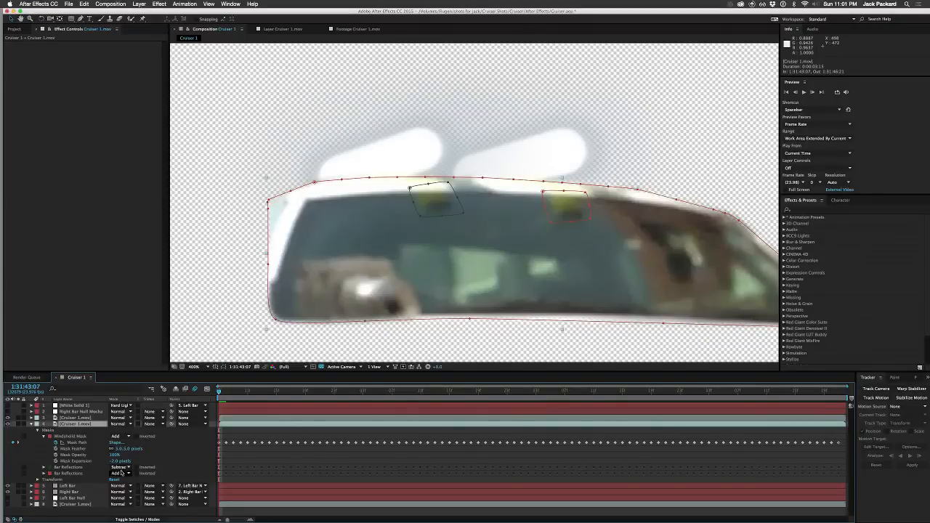
pyautogui.click(122, 467)
pyautogui.click(126, 488)
# Step: Try the first Bar Reflections mask above Windshield Mask in the mask order and return it below
pyautogui.moveTo(67, 467); pyautogui.dragTo(66, 436)
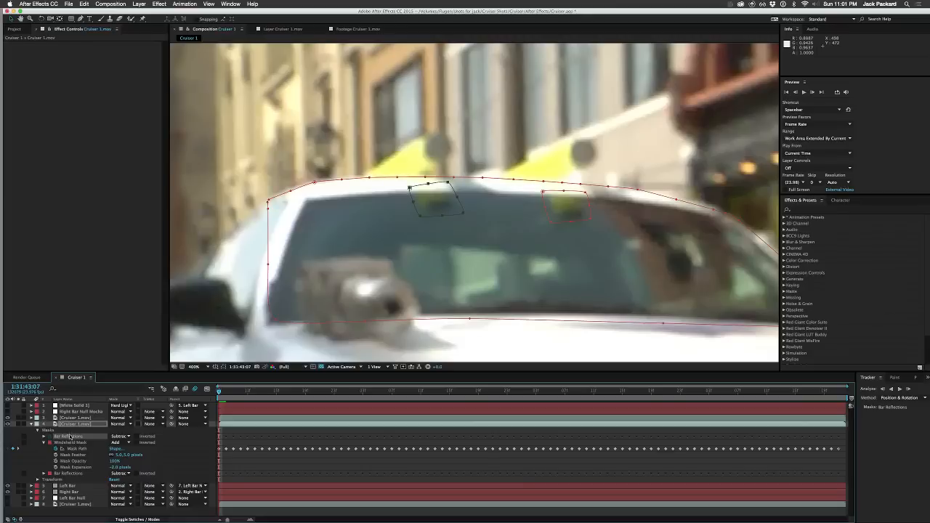
pyautogui.moveTo(69, 436); pyautogui.dragTo(72, 461)
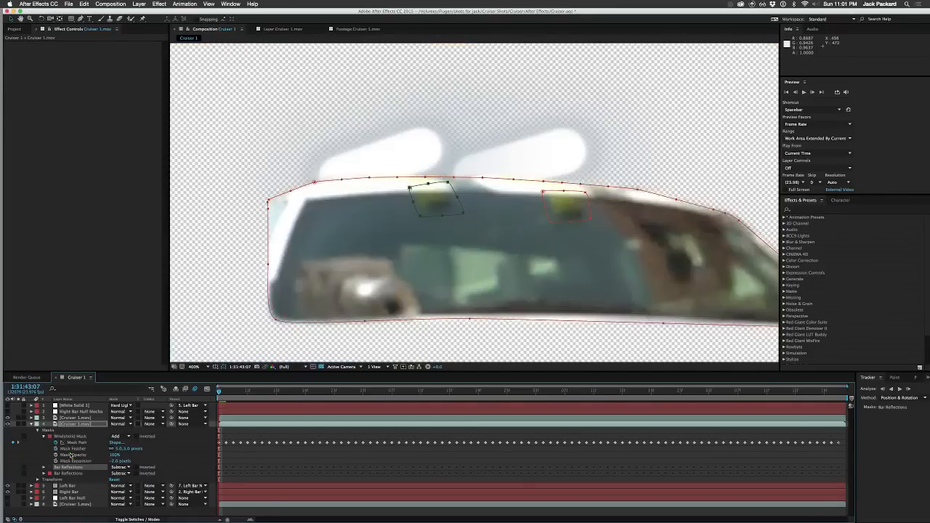
# Step: Try Intersect and Difference on the first Bar Reflections mask, restore Subtract, and test inverting Windshield Mask
pyautogui.click(121, 467)
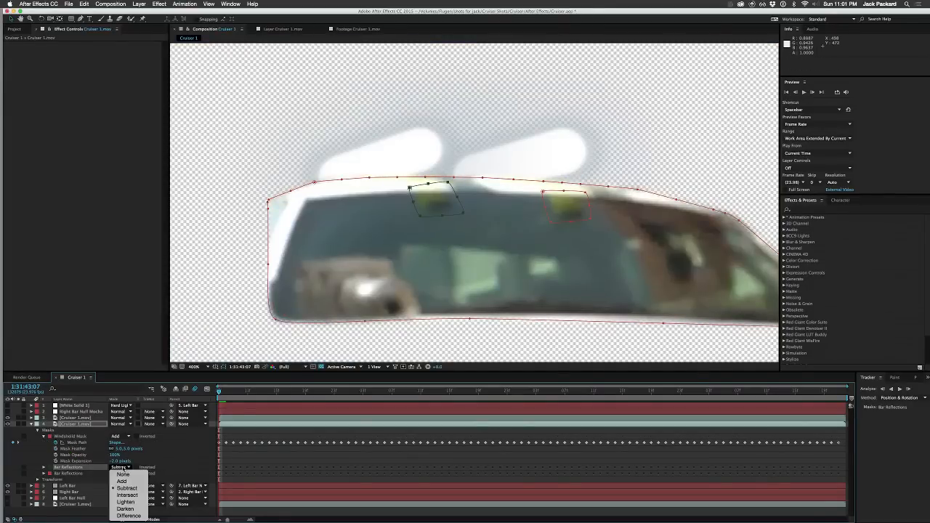
pyautogui.click(128, 495)
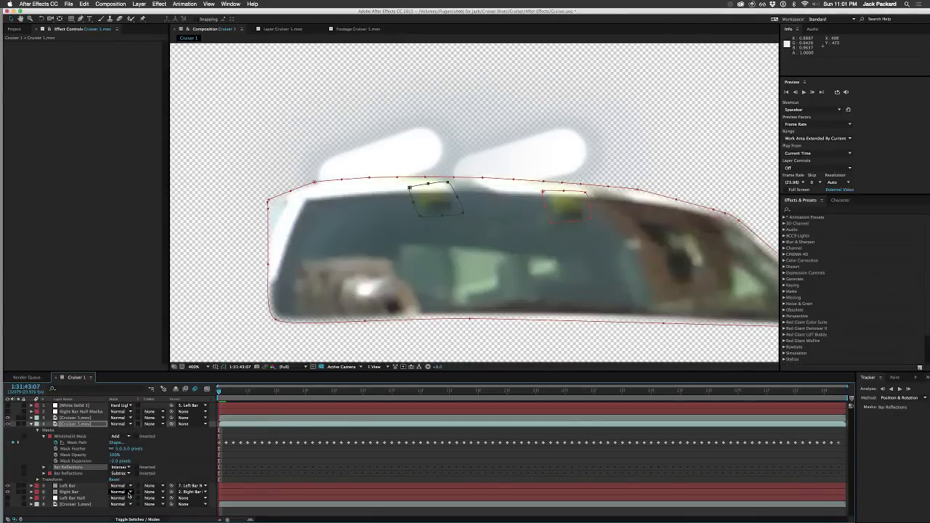
pyautogui.click(120, 468)
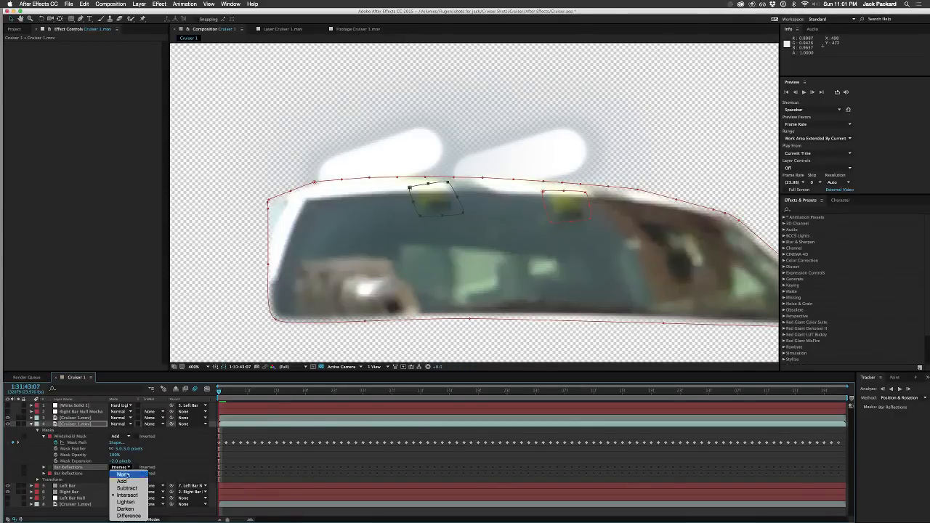
pyautogui.click(128, 515)
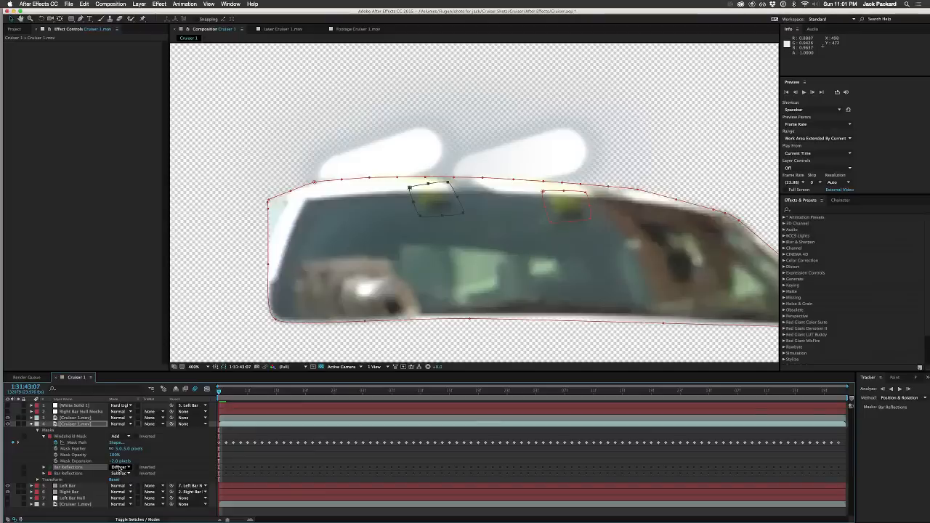
pyautogui.click(119, 468)
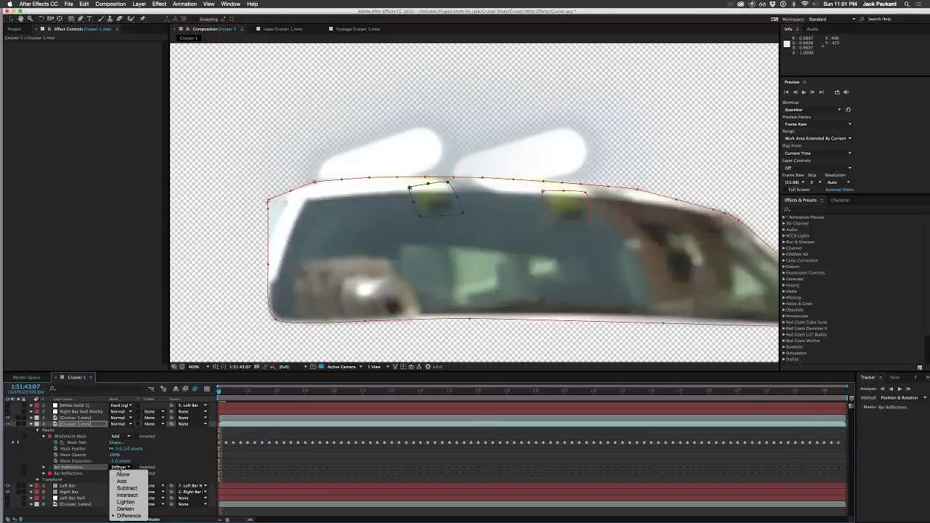
pyautogui.click(126, 488)
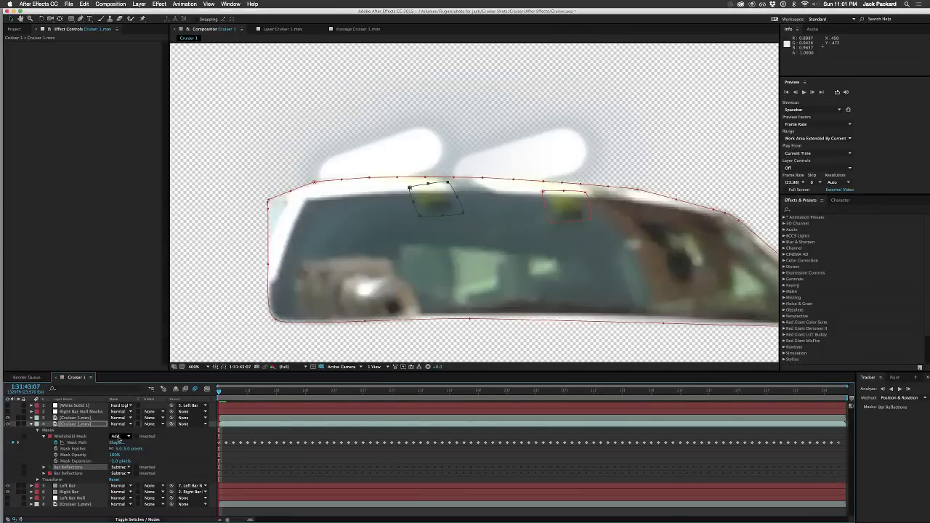
pyautogui.click(136, 438)
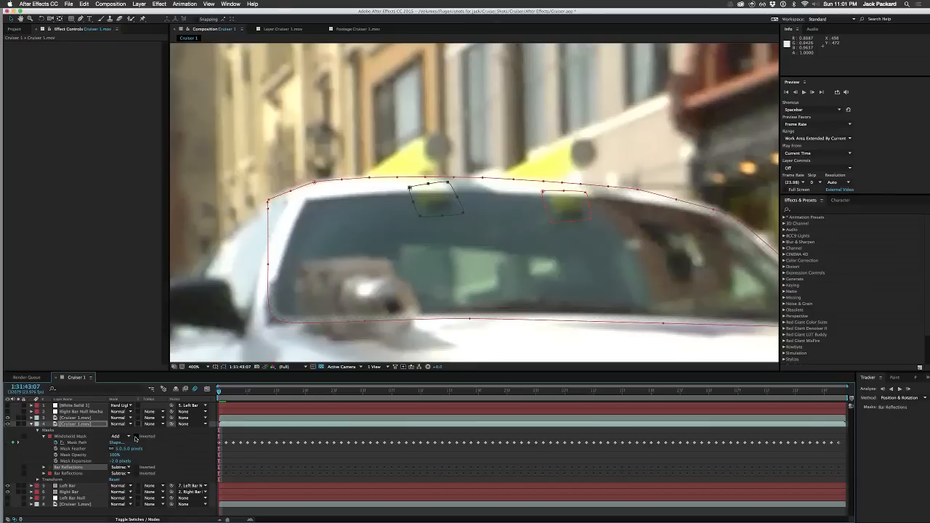
pyautogui.click(135, 437)
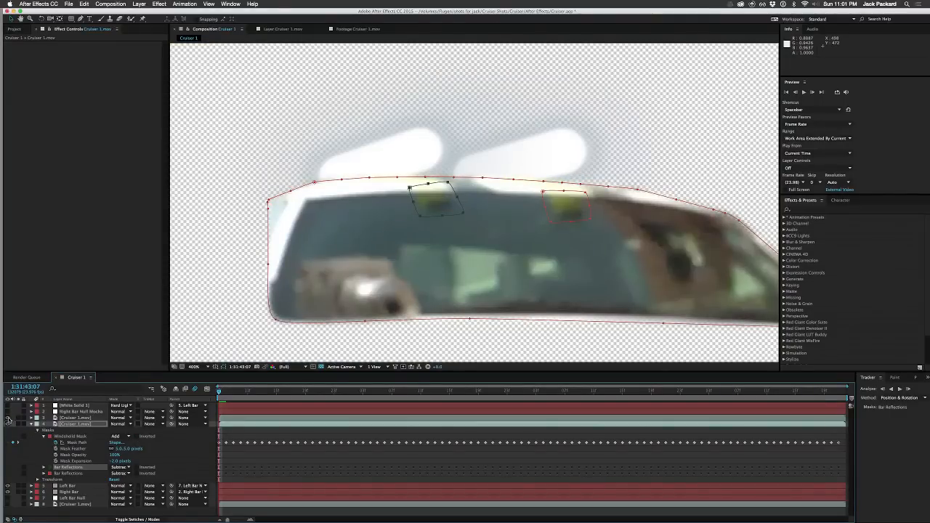
# Step: Hide the upper windshield-masked Cruiser 1.mov copy and select that layer
pyautogui.click(8, 419)
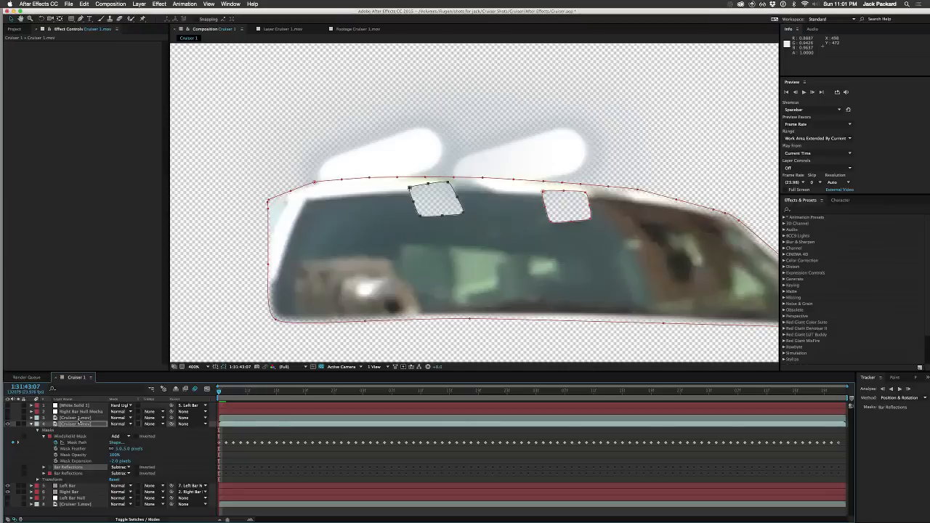
pyautogui.click(78, 420)
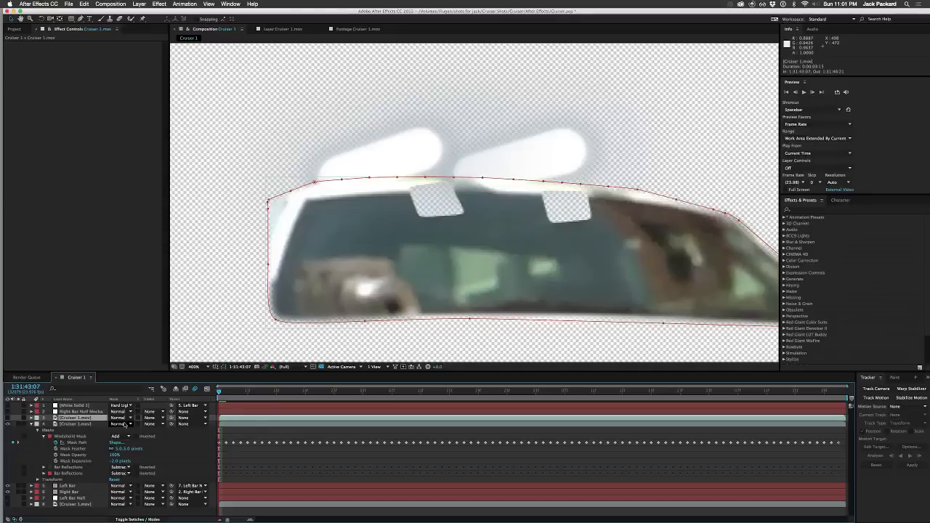
# Step: Set the feather of both subtracted Bar Reflections masks to 1 pixel and collapse the lower Cruiser 1.mov copy
pyautogui.click(71, 468)
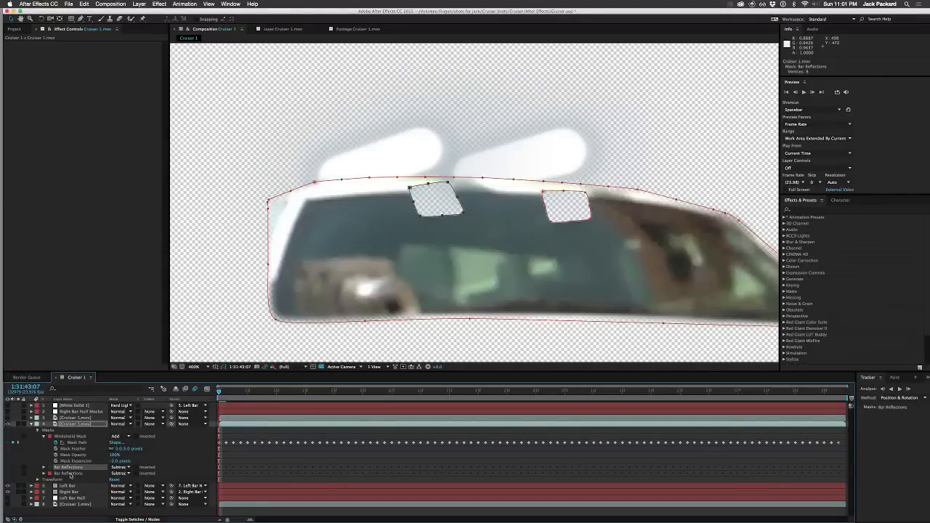
pyautogui.keyDown('shift'); pyautogui.click(70, 473); pyautogui.keyUp('shift')
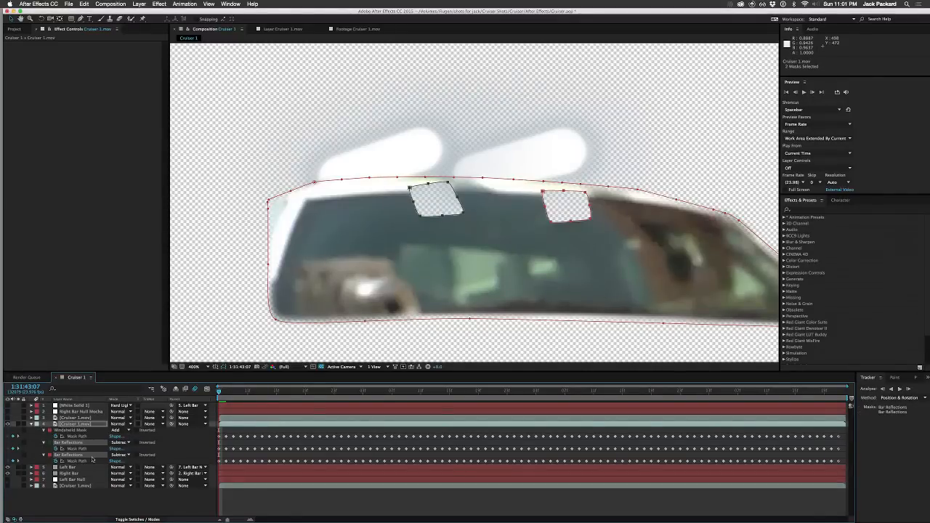
pyautogui.press('m')
pyautogui.press('m')
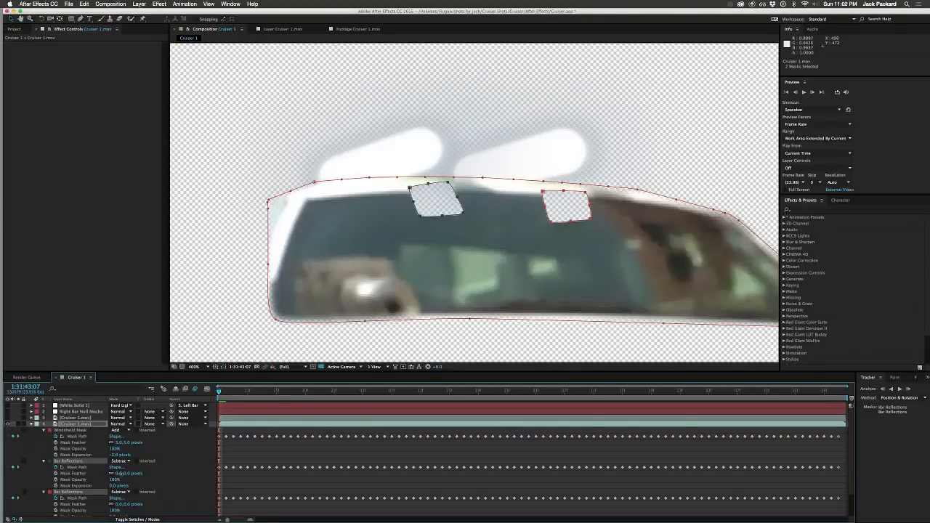
pyautogui.click(119, 474)
pyautogui.write('1')
pyautogui.press('Return')
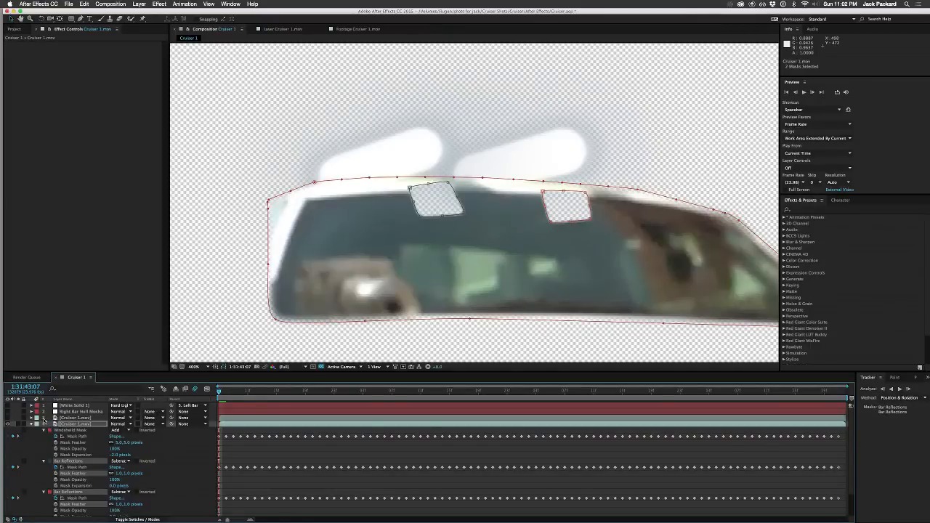
pyautogui.click(32, 424)
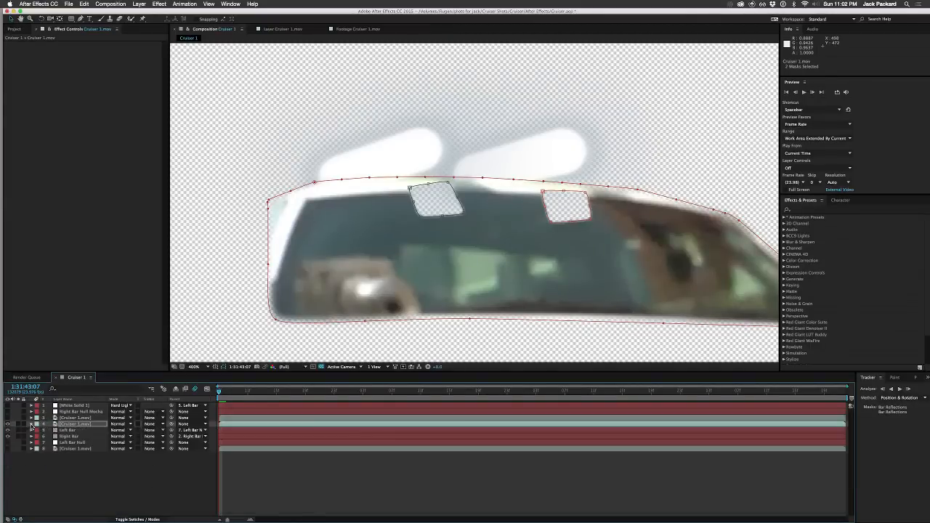
# Step: Delete Windshield Mask from the upper Cruiser 1.mov copy
pyautogui.click(74, 418)
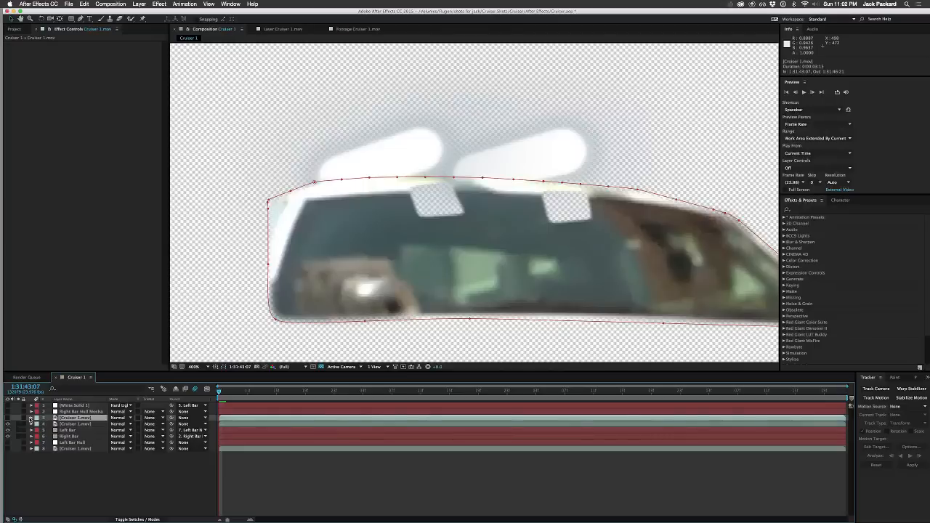
pyautogui.click(31, 419)
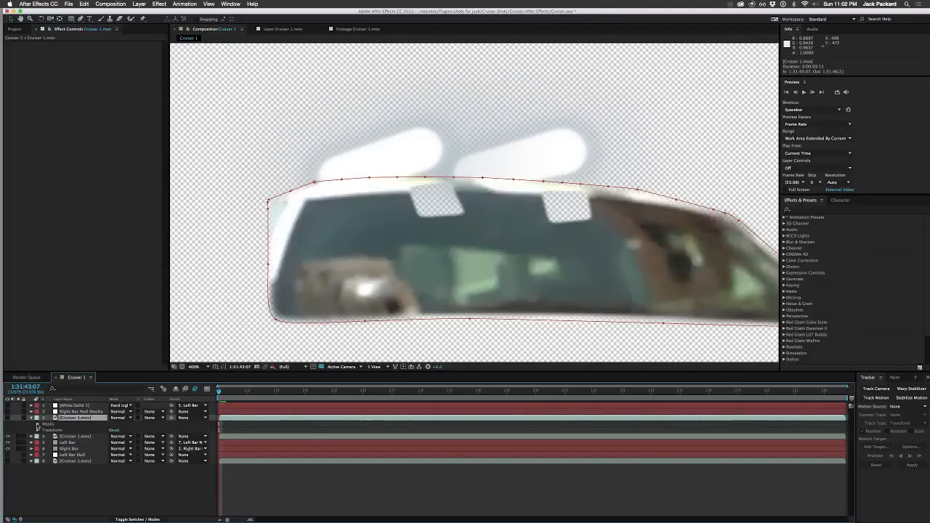
pyautogui.click(40, 424)
pyautogui.click(47, 424)
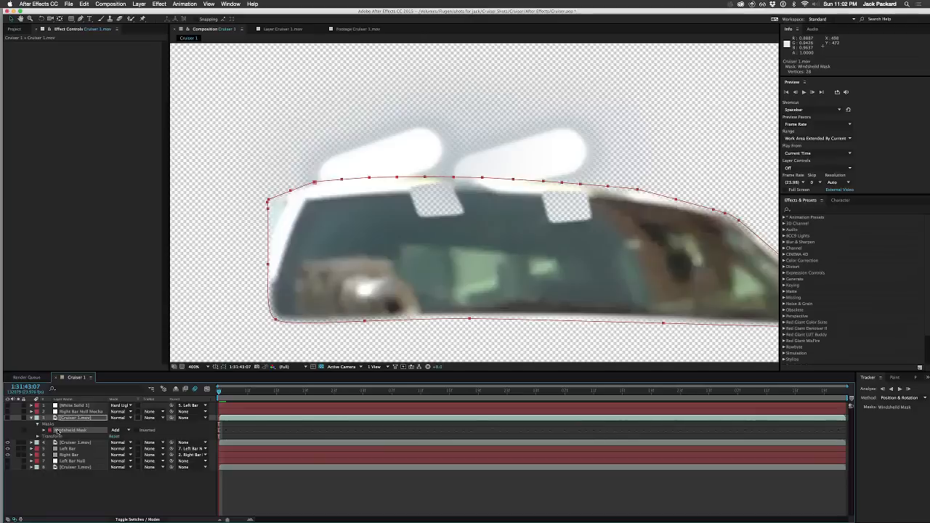
pyautogui.press('Delete')
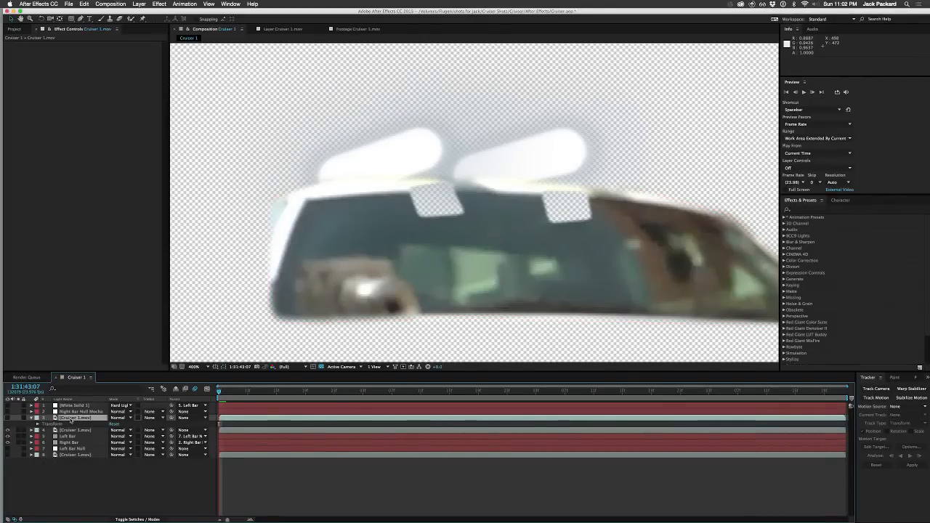
# Step: Show the now unmasked upper Cruiser 1.mov copy, with the lower copy hidden, and paste the mocha Bar Reflections masks onto it
pyautogui.click(7, 418)
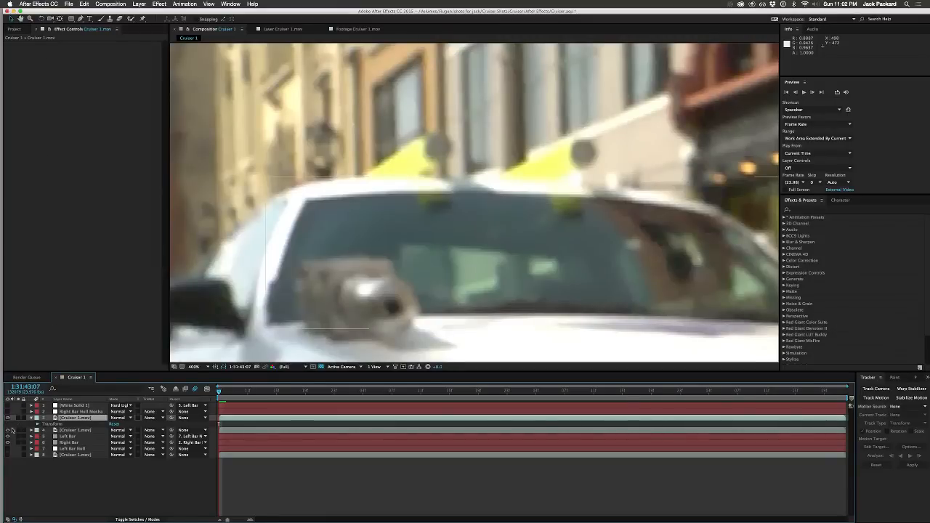
pyautogui.click(84, 3)
pyautogui.click(121, 187)
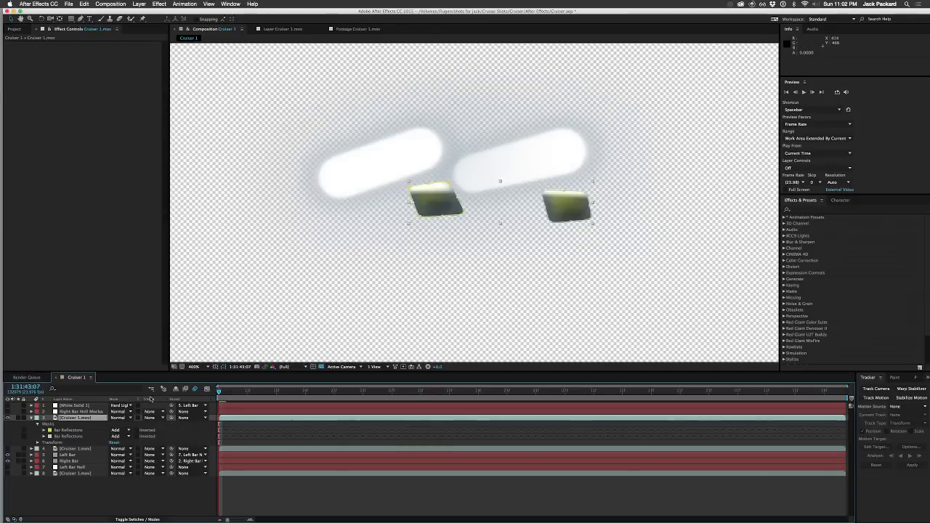
# Step: Feather both Bar Reflections masks on the upper Cruiser 1.mov copy by 1 pixel and collapse the layer
pyautogui.click(73, 432)
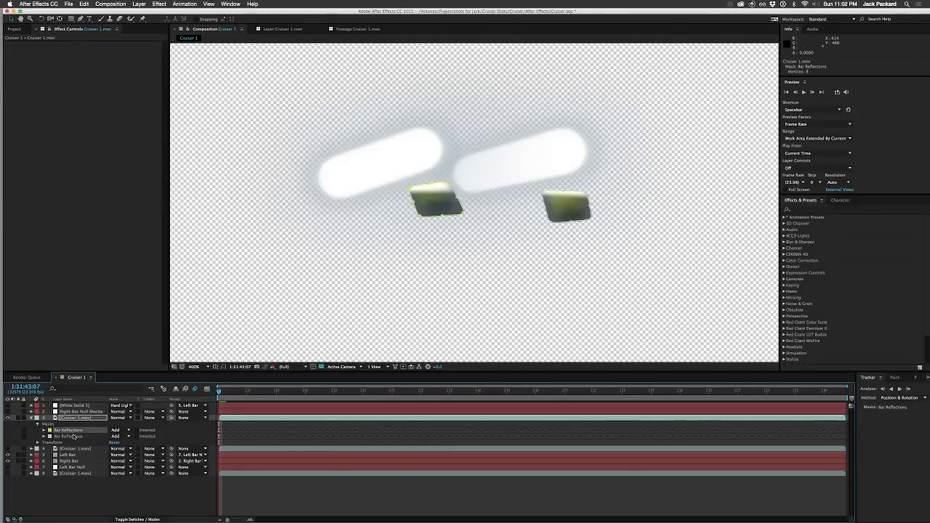
pyautogui.keyDown('shift'); pyautogui.click(74, 436); pyautogui.keyUp('shift')
pyautogui.press('m')
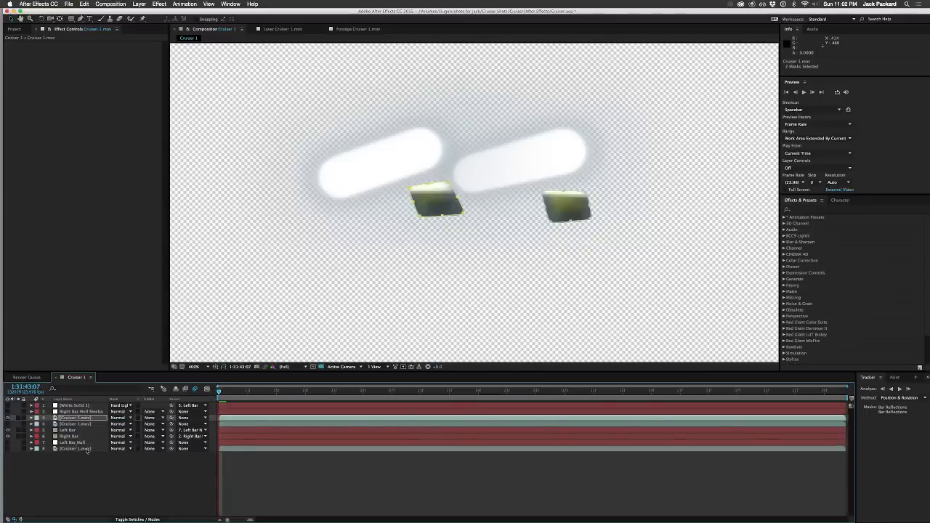
pyautogui.press('m')
pyautogui.click(118, 437)
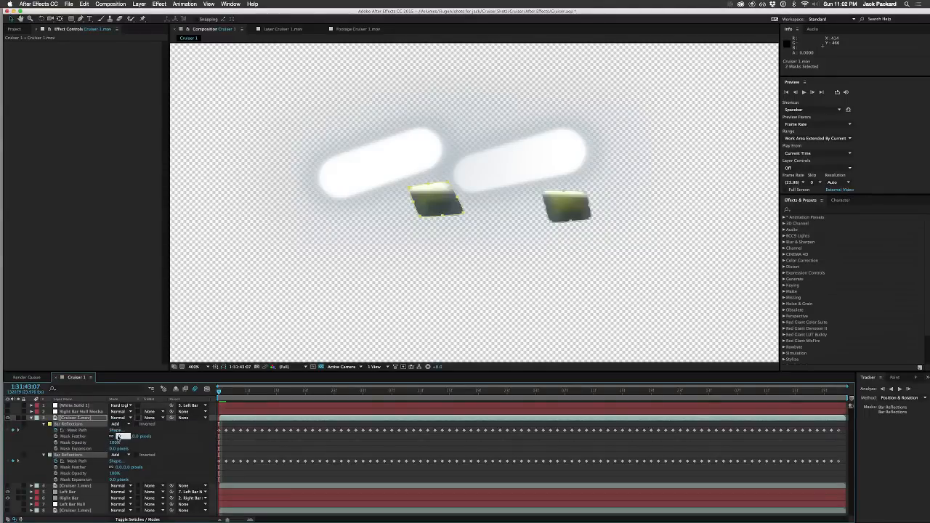
pyautogui.write('1')
pyautogui.press('Return')
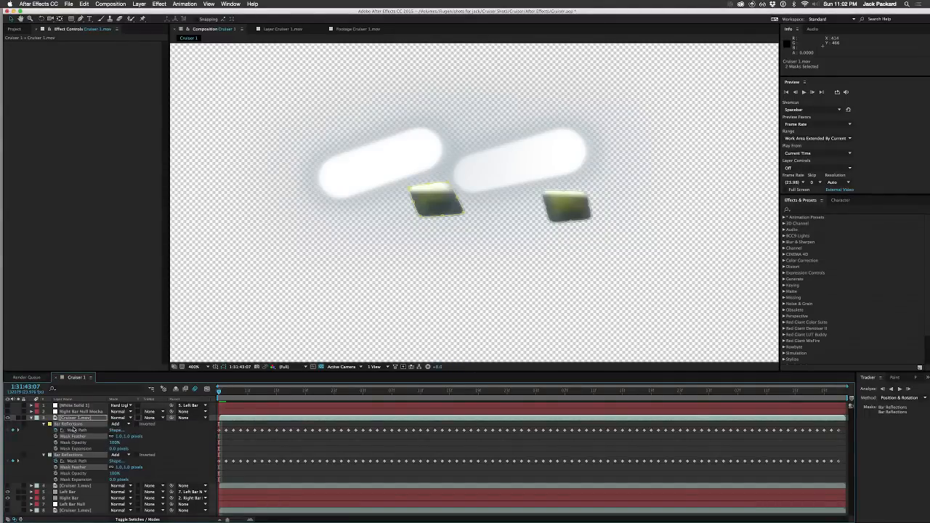
pyautogui.click(32, 418)
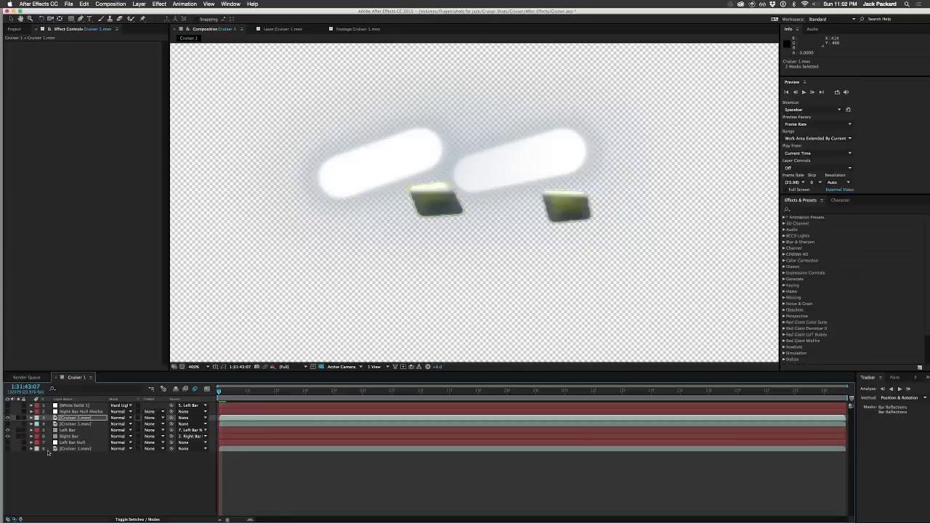
# Step: Hide the reflections-only Cruiser 1.mov copy and show the background footage and the windshield copy with the subtracted reflections
pyautogui.click(7, 418)
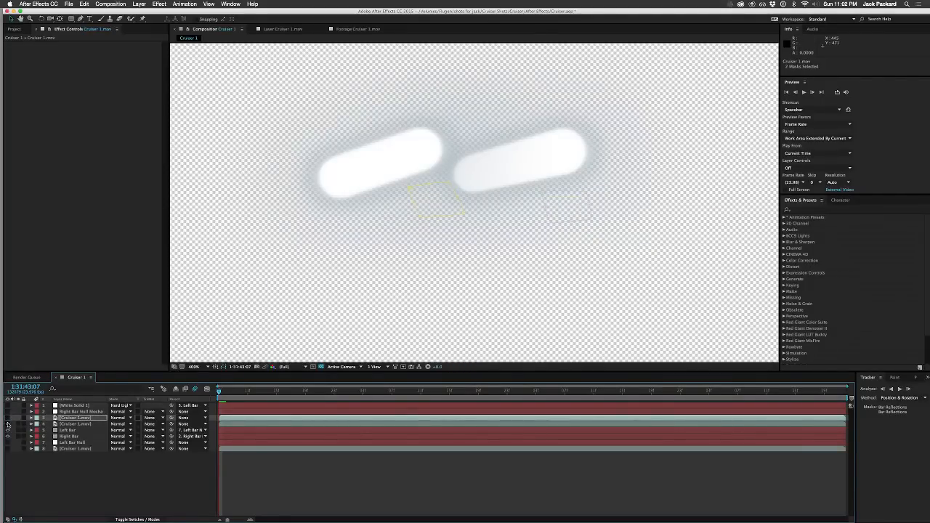
pyautogui.click(8, 425)
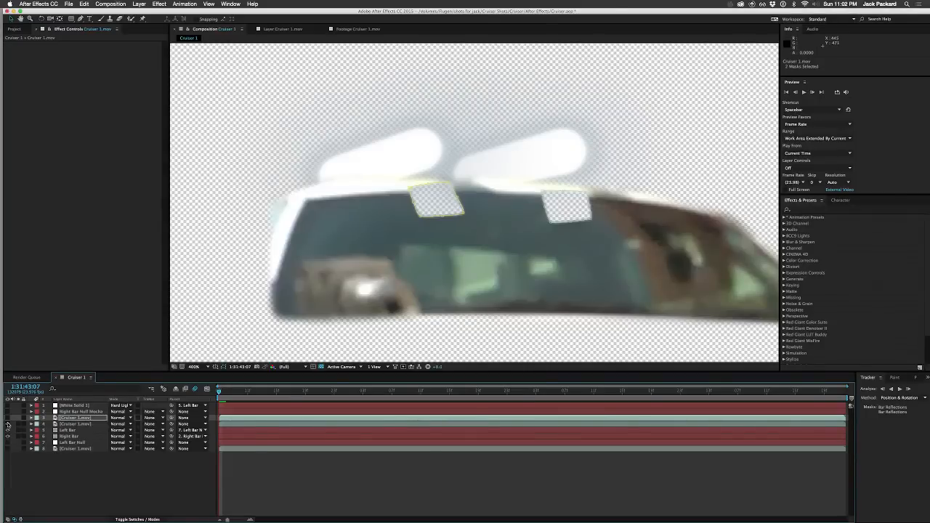
pyautogui.click(8, 424)
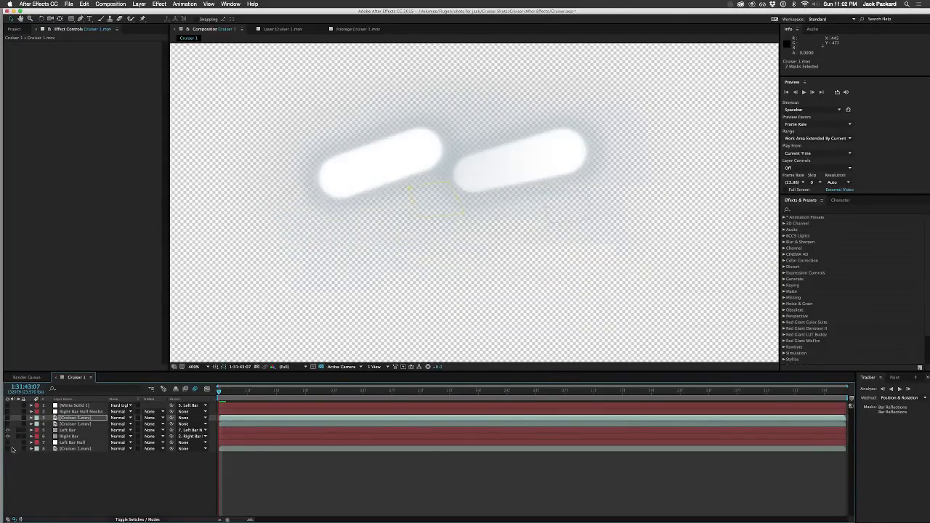
pyautogui.click(7, 449)
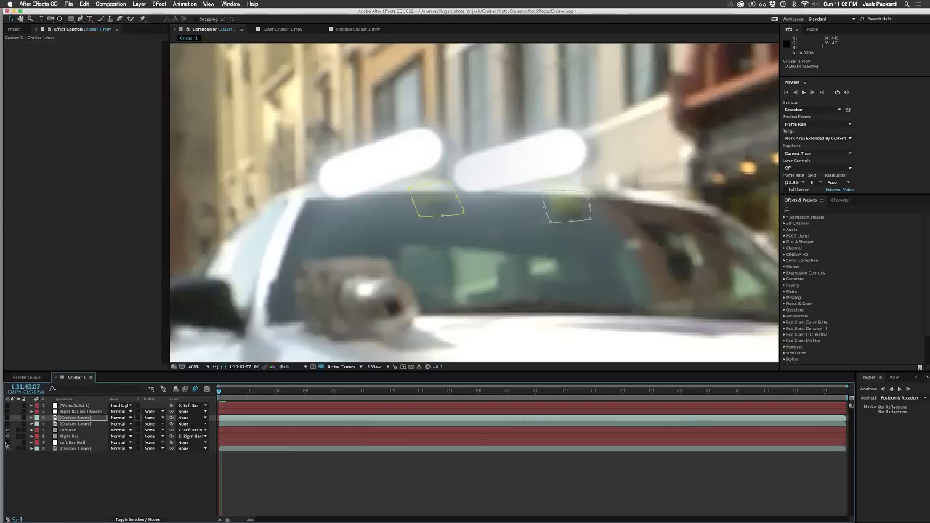
pyautogui.click(7, 424)
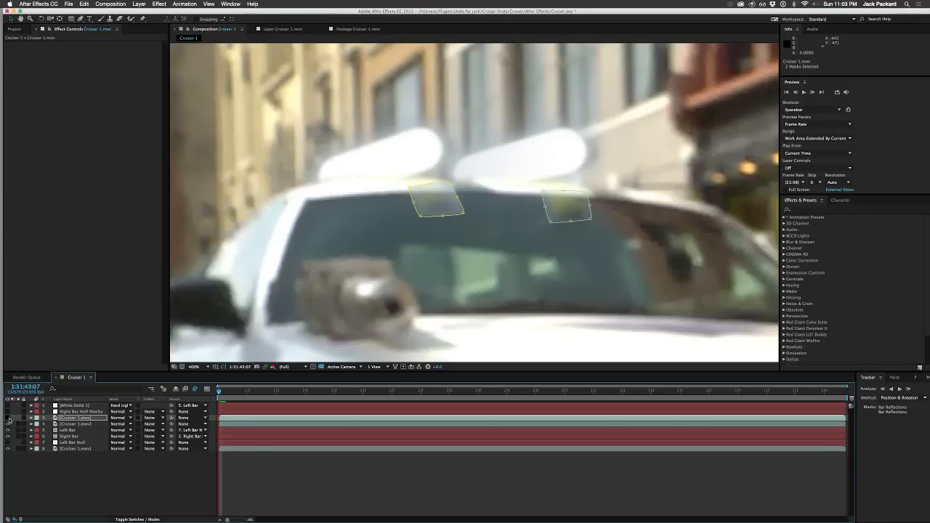
# Step: Show the reflections-only Cruiser 1.mov copy again and select it
pyautogui.click(72, 449)
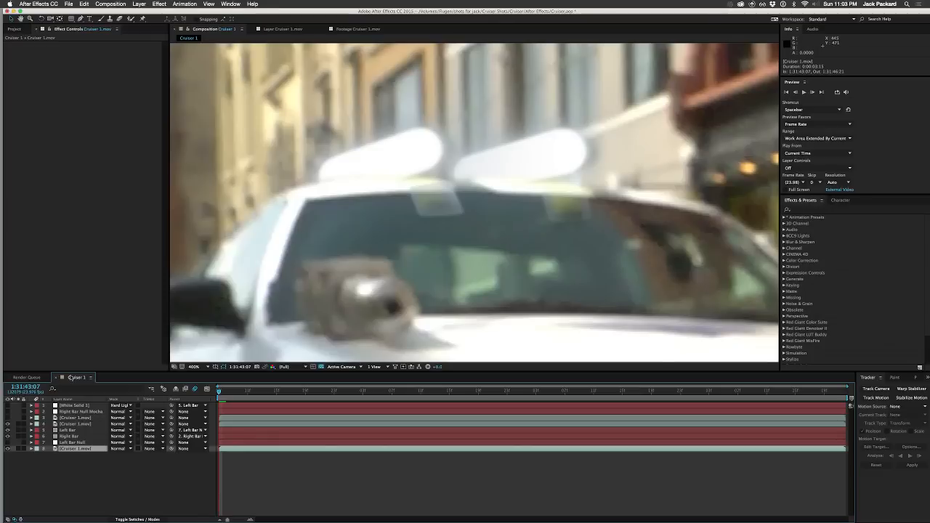
pyautogui.click(8, 418)
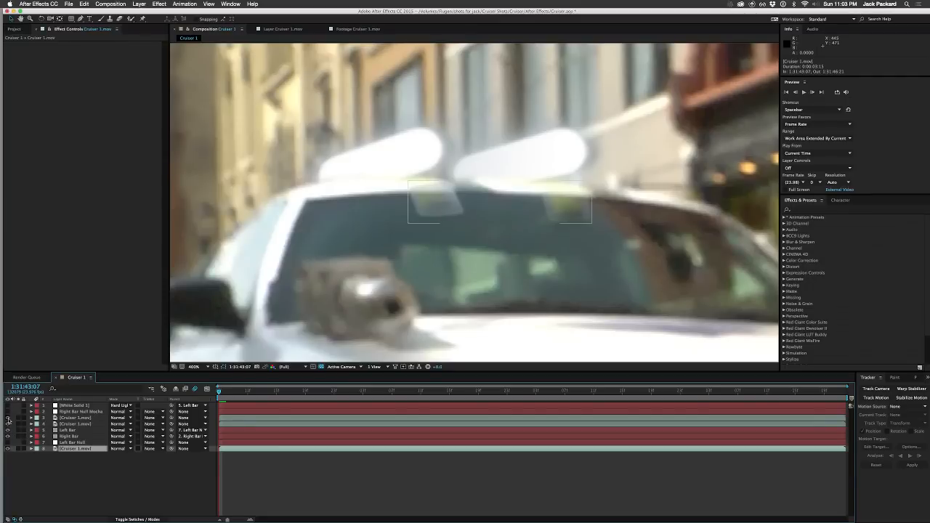
pyautogui.click(75, 418)
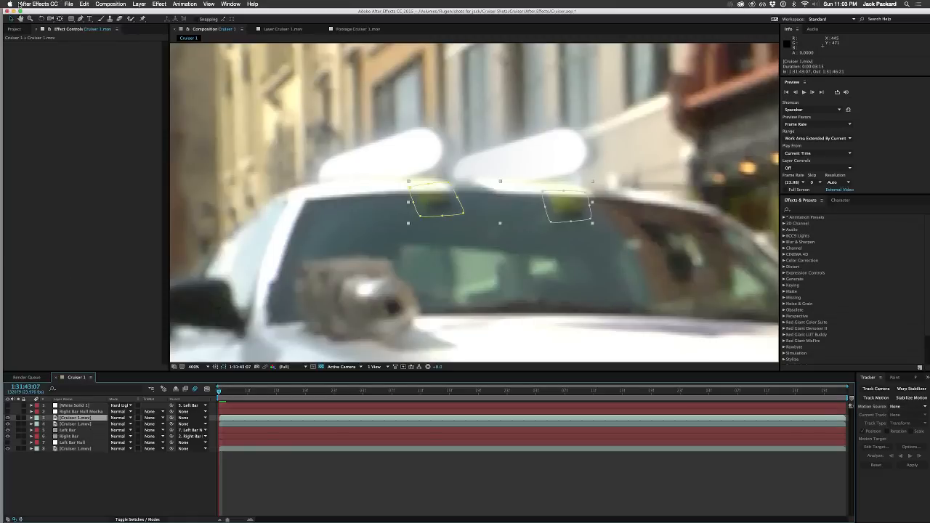
pyautogui.click(13, 30)
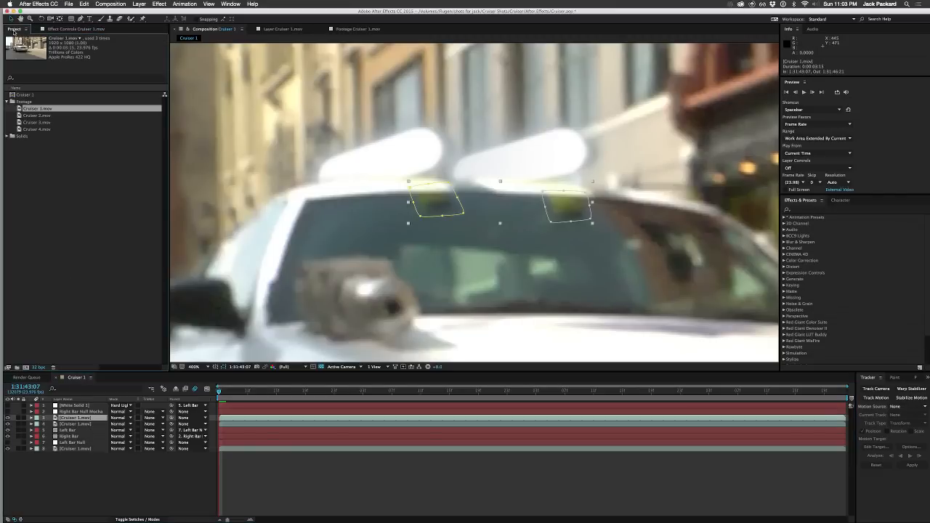
pyautogui.click(77, 28)
pyautogui.rightClick(78, 143)
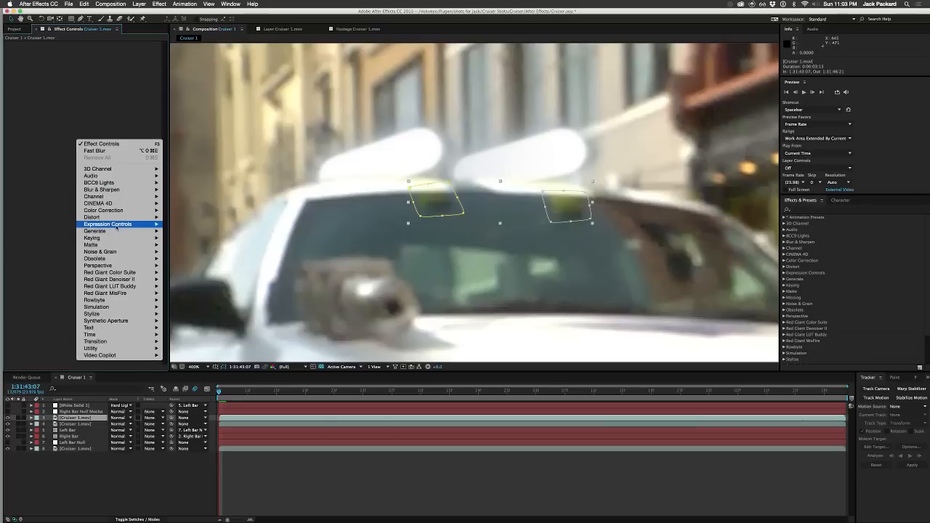
pyautogui.moveTo(113, 224)
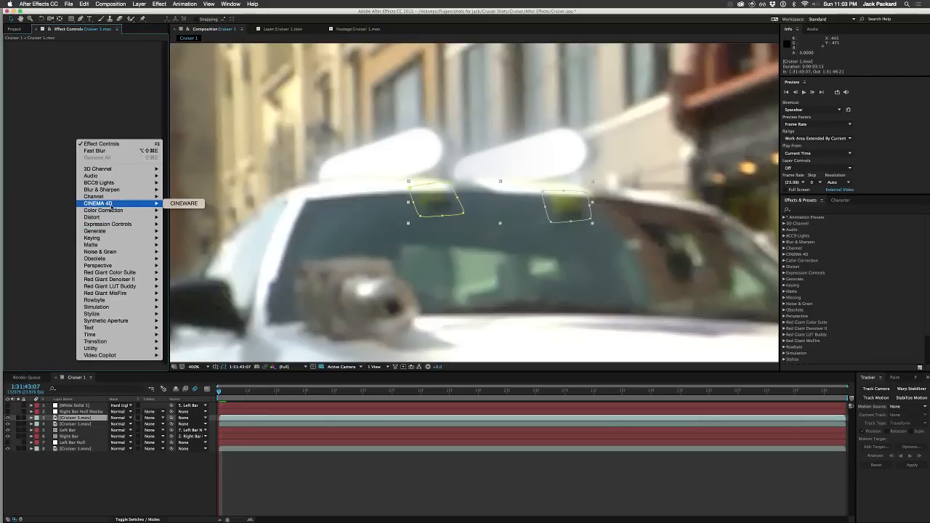
pyautogui.click(57, 274)
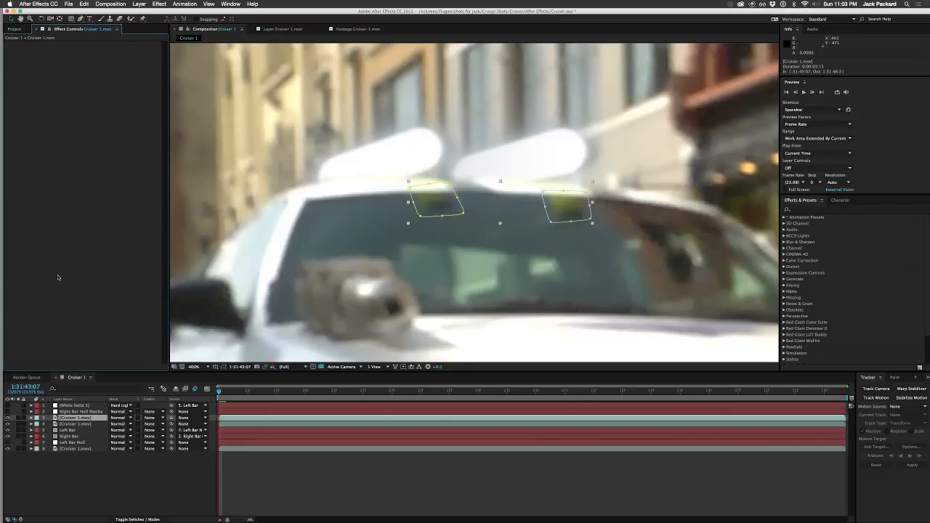
# Step: Apply Keylight (1.2) to the reflections-only Cruiser 1.mov copy and sample the left yellow windshield reflection as its Screen Colour
pyautogui.rightClick(93, 113)
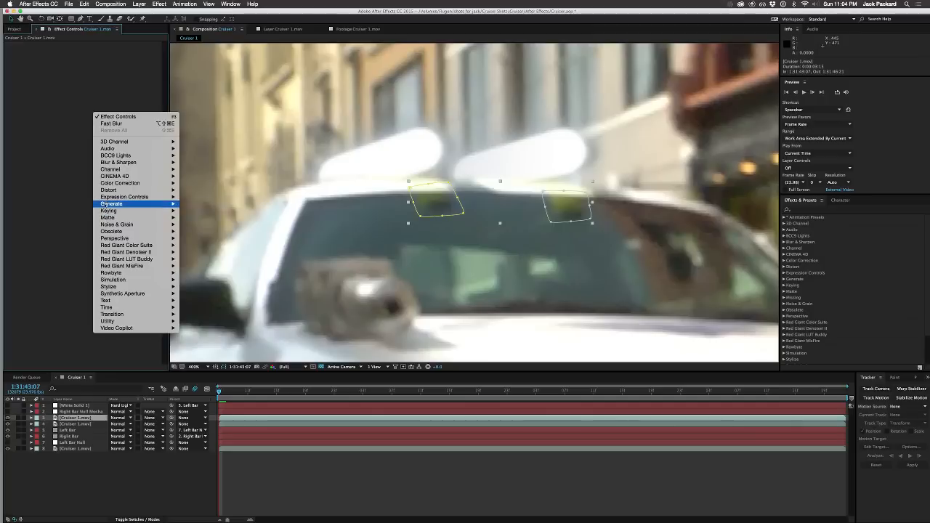
pyautogui.moveTo(104, 204)
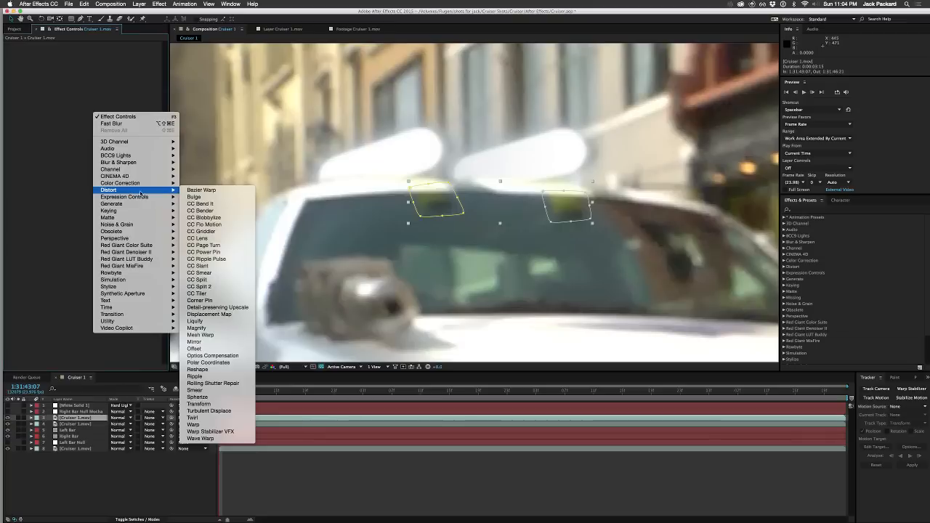
pyautogui.moveTo(159, 211)
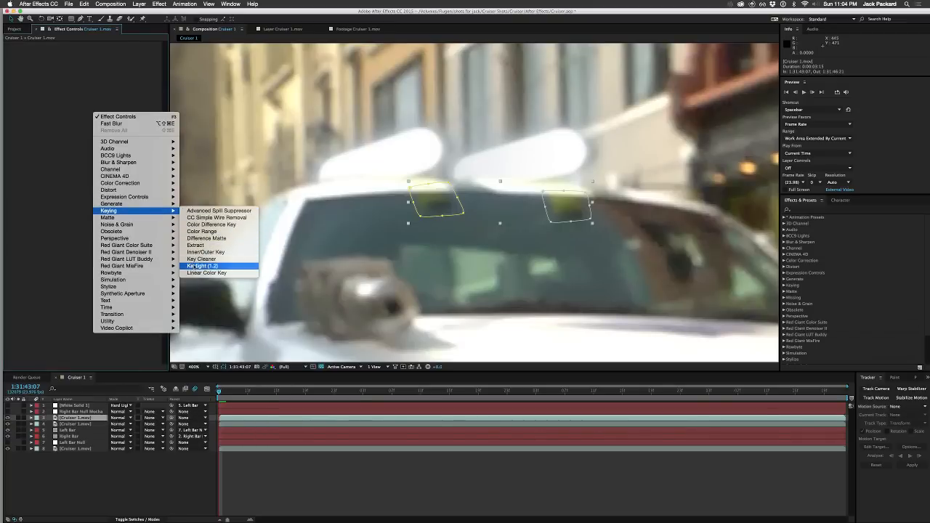
pyautogui.click(197, 266)
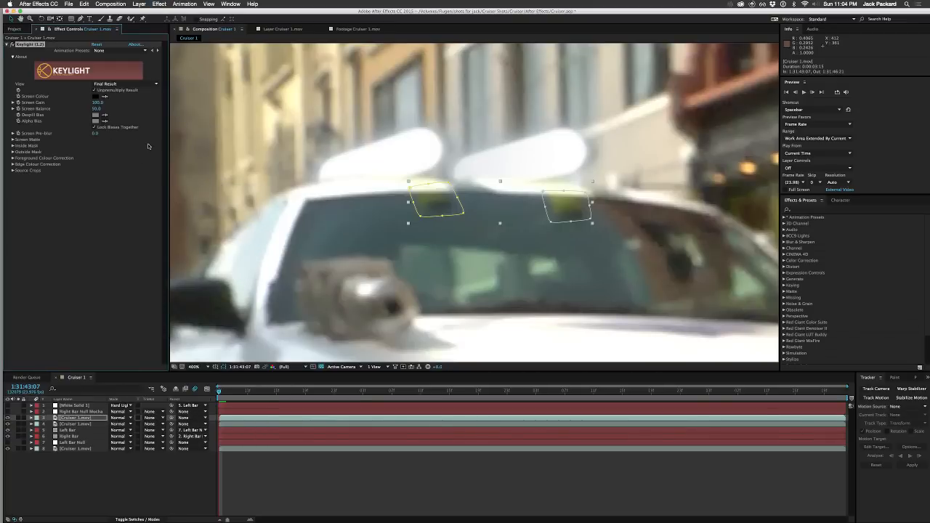
pyautogui.click(105, 98)
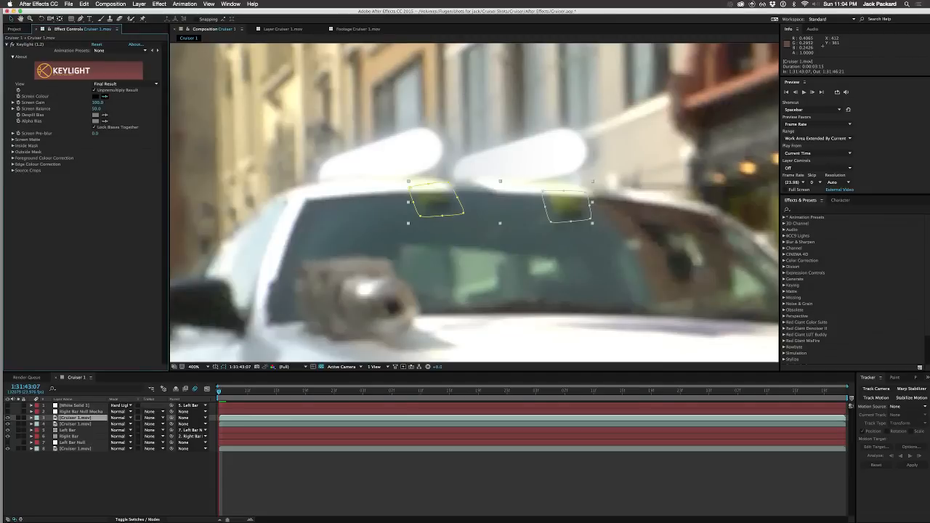
pyautogui.click(423, 198)
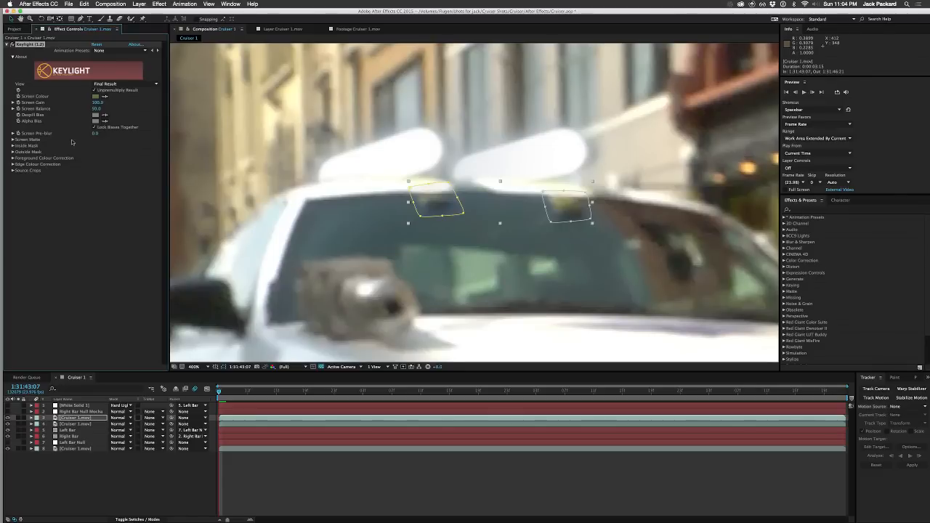
# Step: Set Keylight's Screen Gain to 122 and Screen Balance to 10, and check the key without the mask outlines
pyautogui.moveTo(95, 104); pyautogui.dragTo(109, 199)
pyautogui.moveTo(95, 110); pyautogui.dragTo(130, 107)
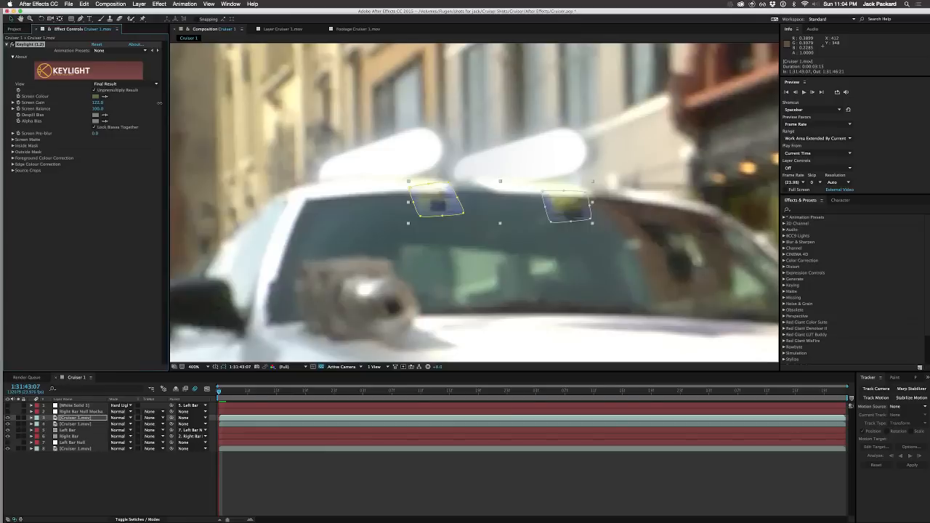
pyautogui.moveTo(127, 108); pyautogui.dragTo(95, 107)
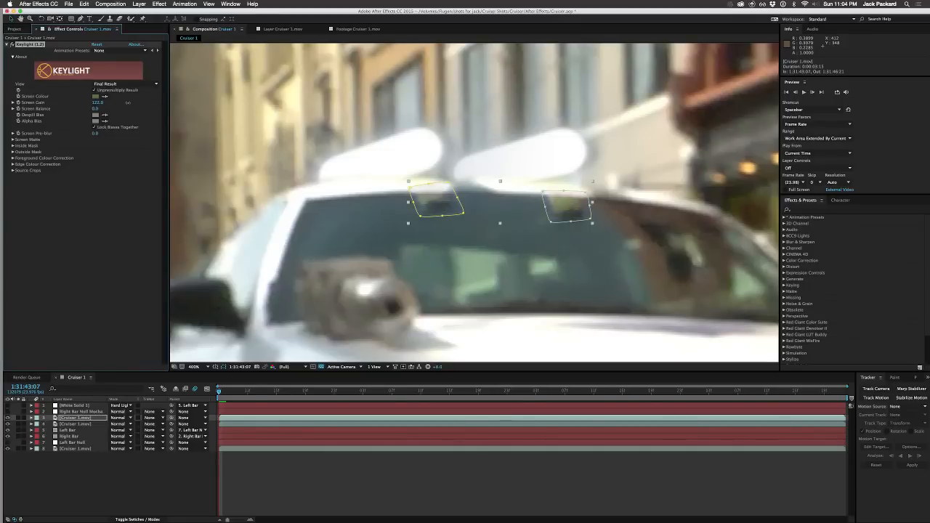
pyautogui.moveTo(128, 102); pyautogui.dragTo(130, 104)
pyautogui.click(115, 188)
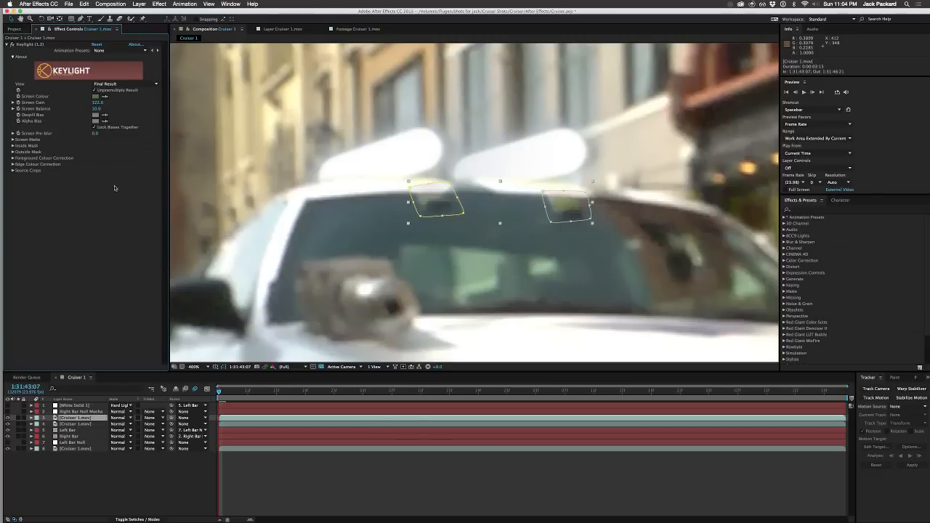
pyautogui.click(224, 367)
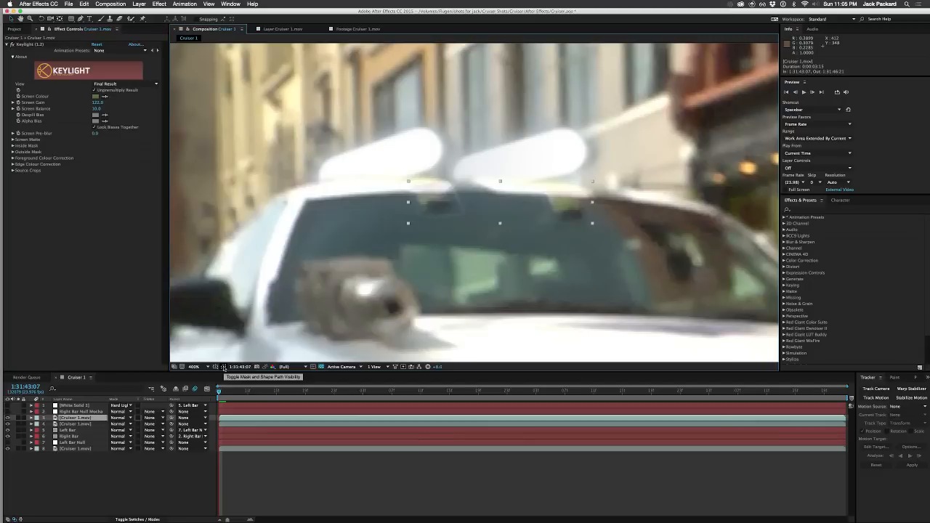
pyautogui.click(224, 367)
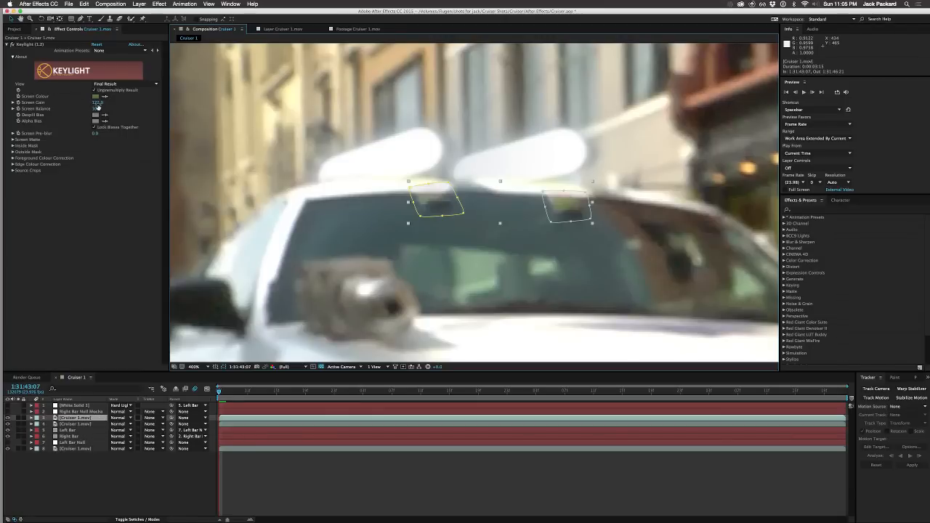
# Step: Add a Fast Blur with a Blurriness of 8 to the reflections-only copy and hide the mask outlines
pyautogui.rightClick(64, 227)
pyautogui.moveTo(88, 282)
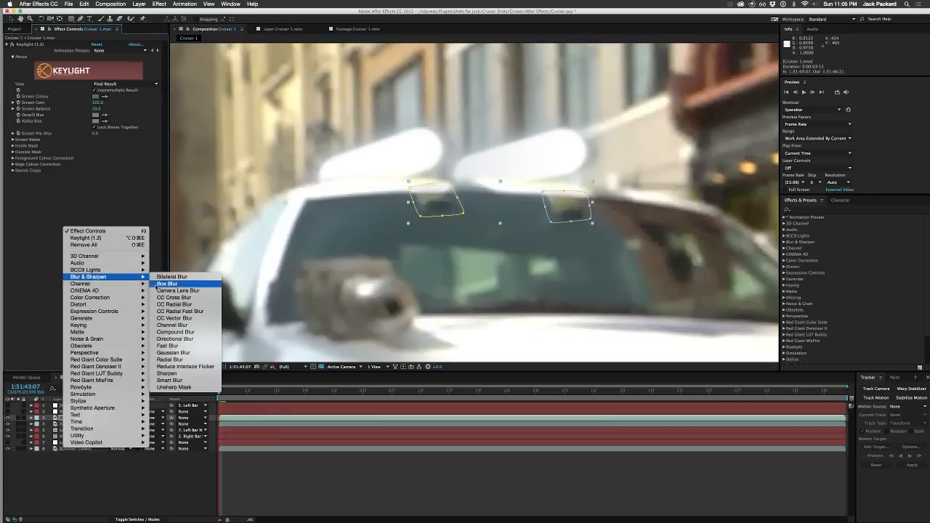
pyautogui.click(159, 347)
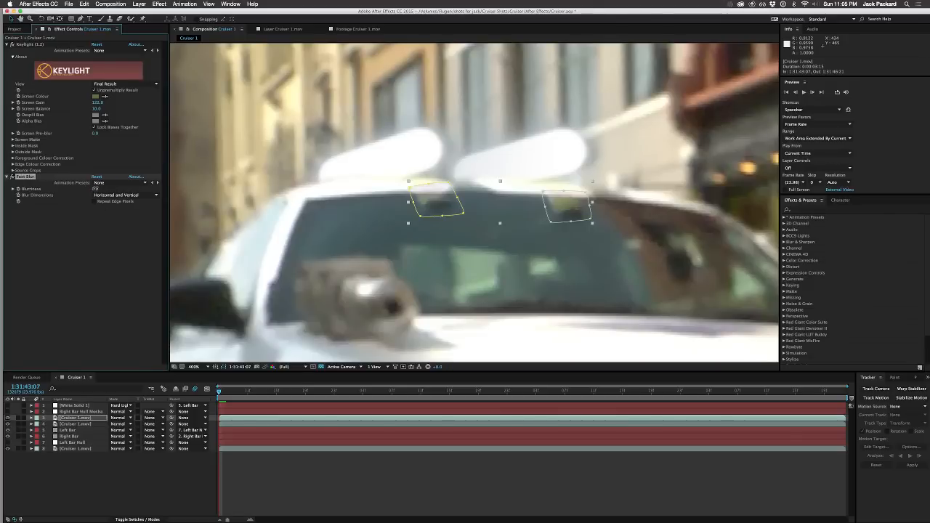
pyautogui.moveTo(95, 189); pyautogui.dragTo(96, 189)
pyautogui.click(104, 251)
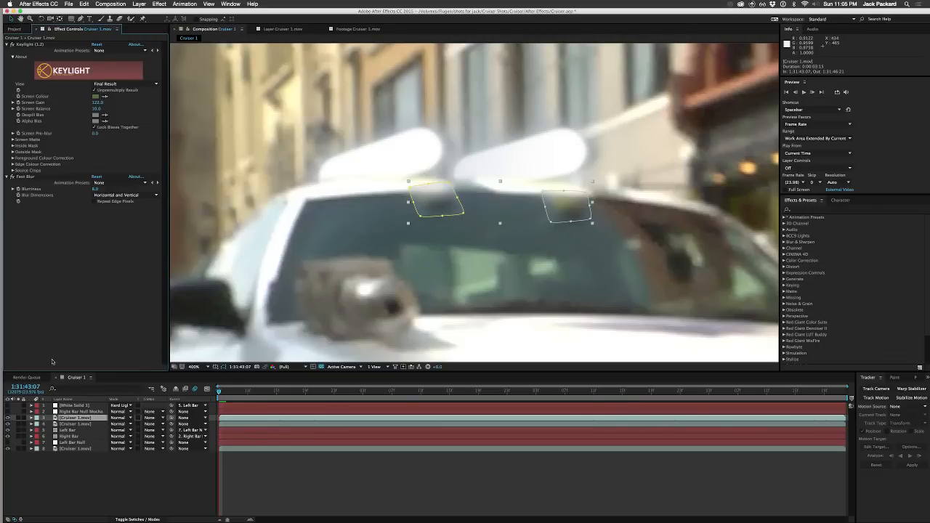
pyautogui.click(224, 367)
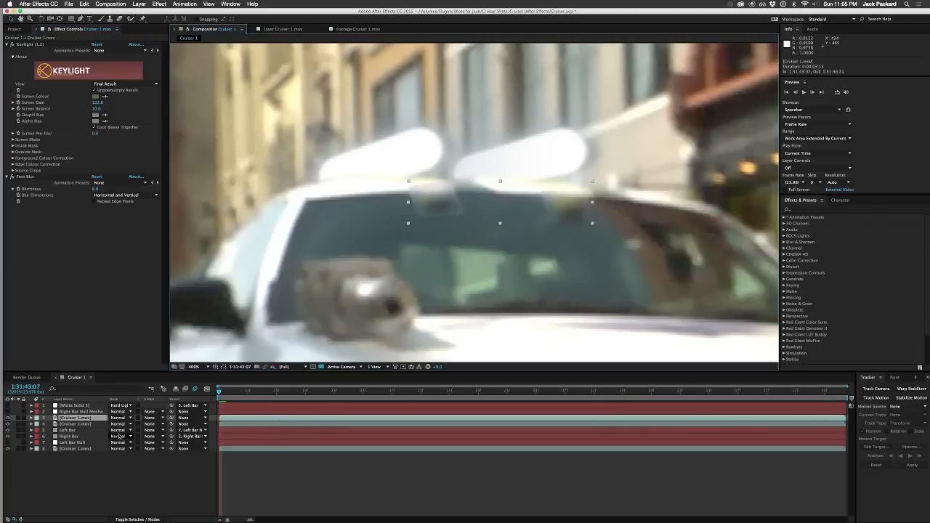
# Step: Try a feather of 109 pixels and an expansion of 37 pixels on the first Bar Reflections mask, undo both and collapse the layer
pyautogui.press('m')
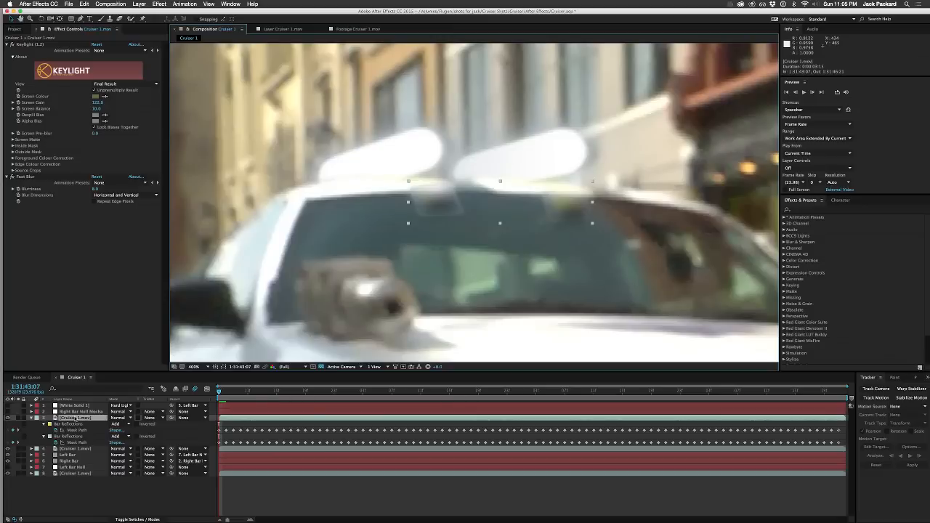
pyautogui.press('m')
pyautogui.press('m')
pyautogui.press('m')
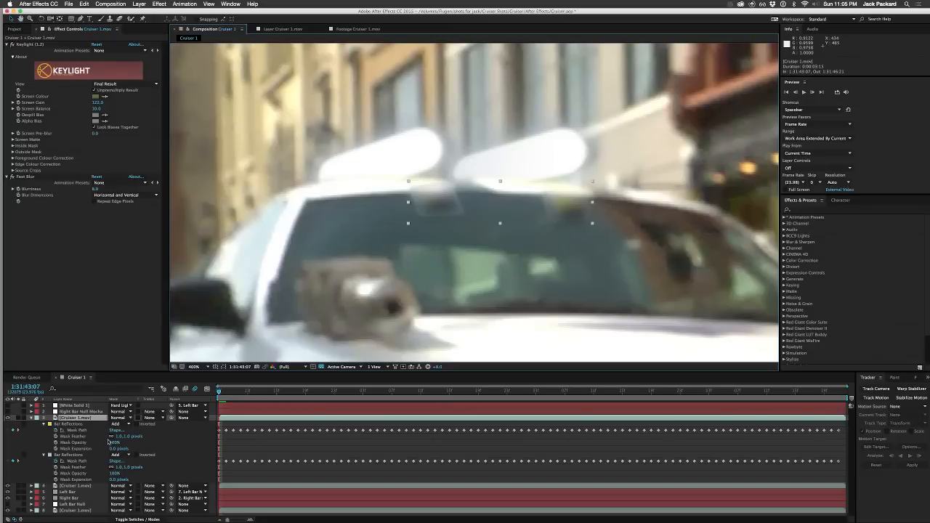
pyautogui.moveTo(117, 439); pyautogui.dragTo(128, 438)
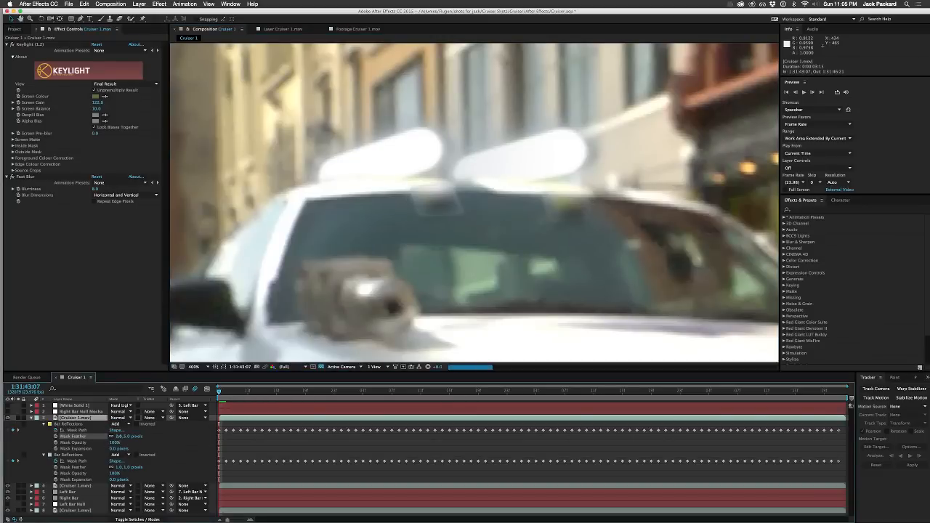
pyautogui.moveTo(123, 436); pyautogui.dragTo(157, 430)
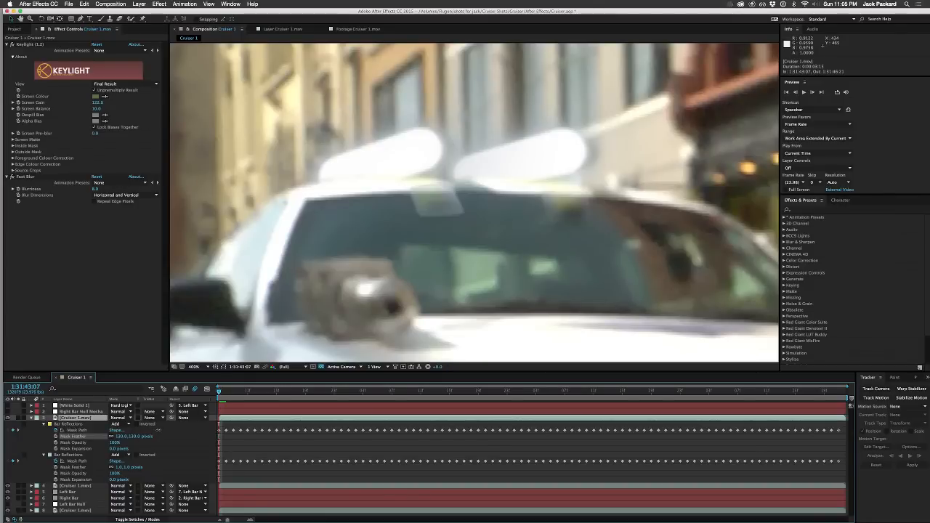
pyautogui.moveTo(154, 431); pyautogui.dragTo(125, 449)
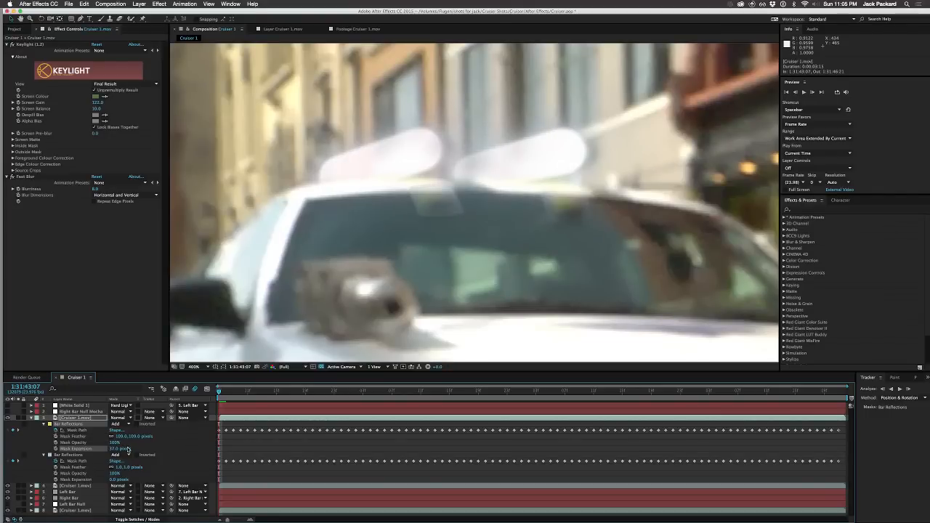
pyautogui.press('super+z')
pyautogui.press('super+z')
pyautogui.press('super+z')
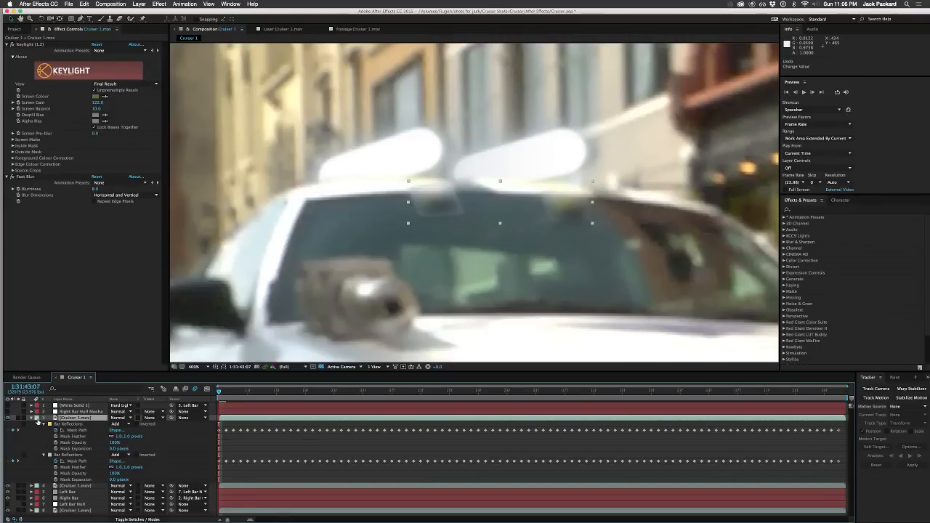
pyautogui.click(32, 419)
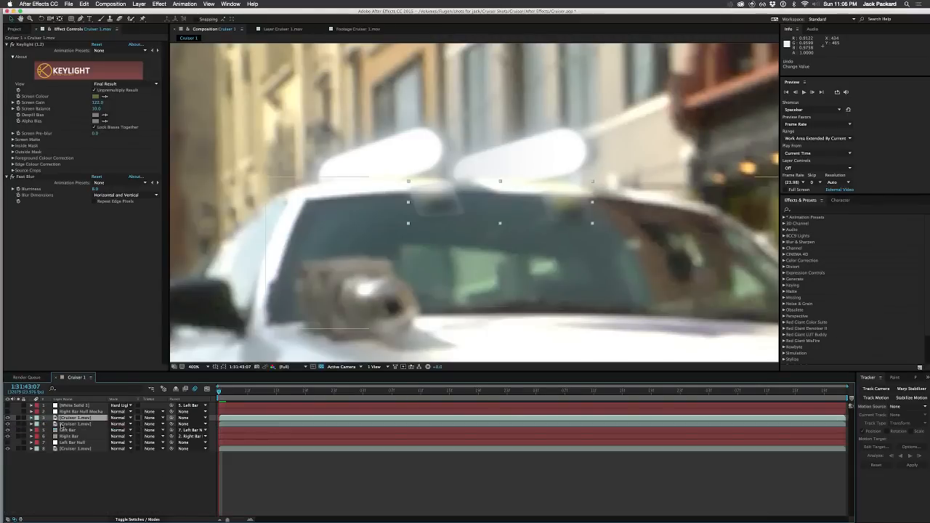
pyautogui.click(62, 425)
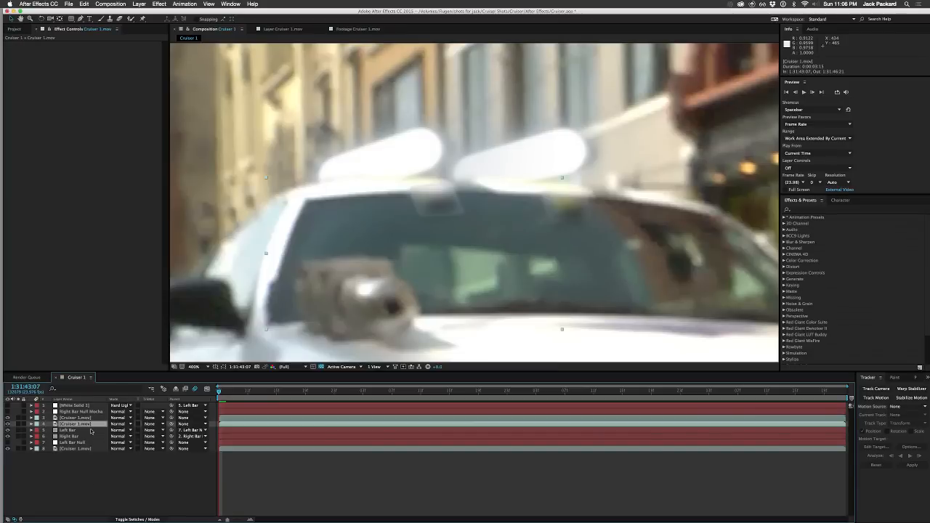
pyautogui.click(71, 419)
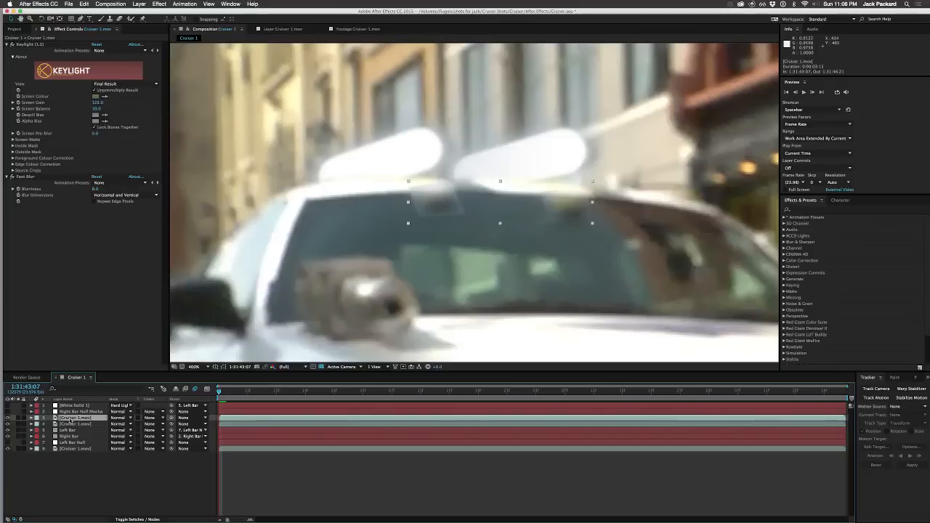
pyautogui.click(69, 431)
pyautogui.click(70, 419)
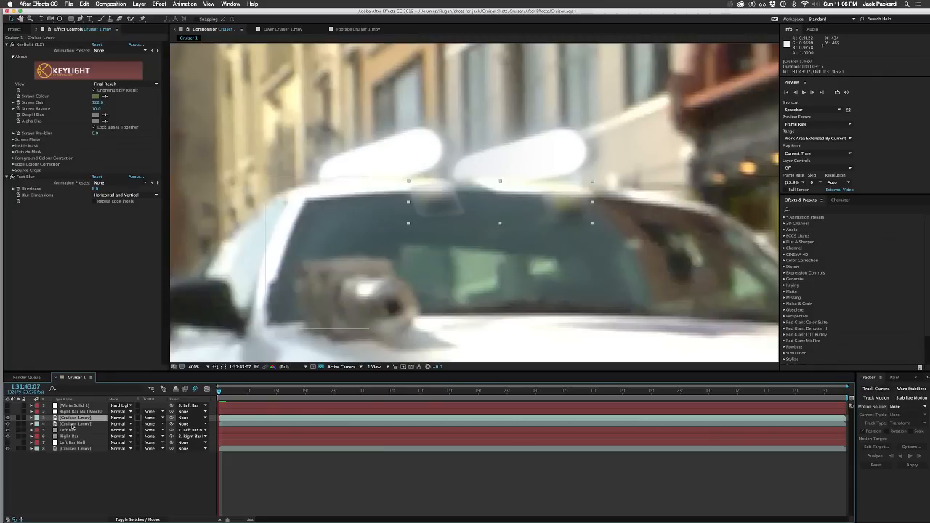
pyautogui.click(71, 425)
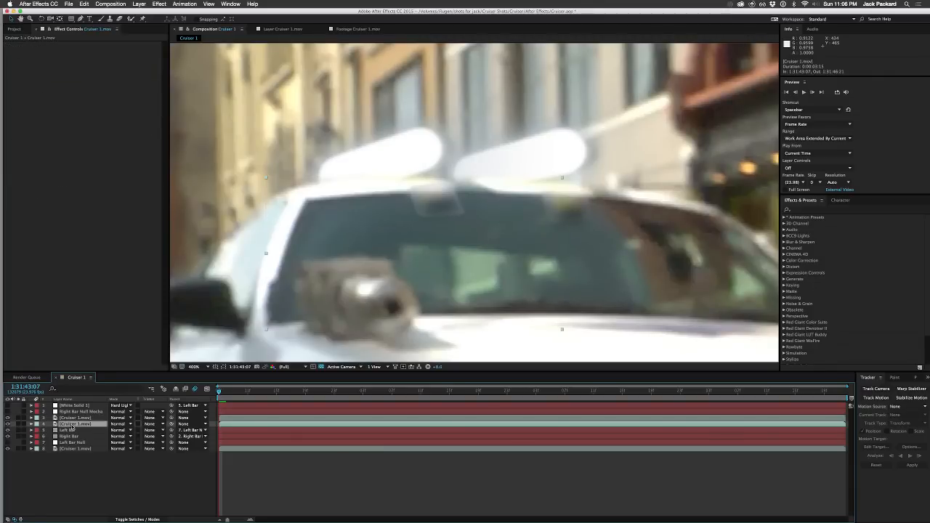
# Step: Set Keylight's Screen Balance to 100 on the reflections-only Cruiser 1.mov copy
pyautogui.click(72, 418)
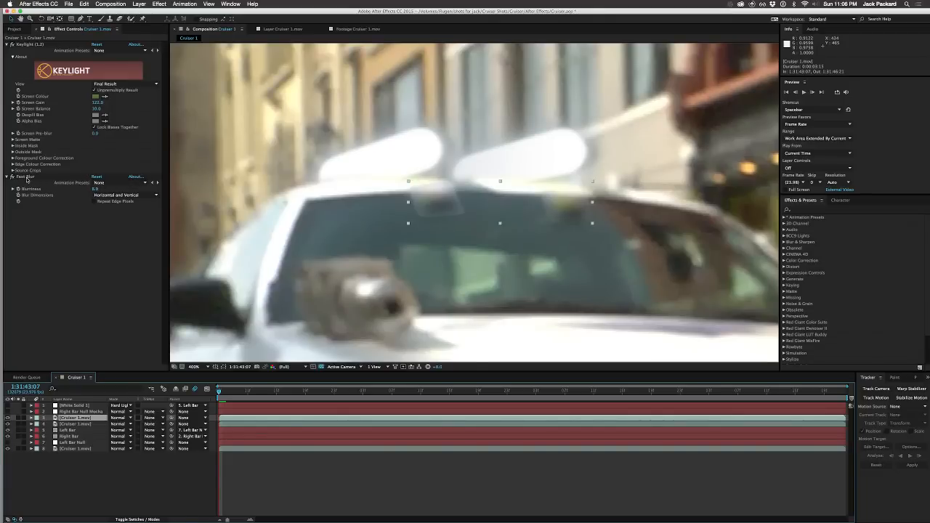
pyautogui.moveTo(97, 108); pyautogui.dragTo(172, 101)
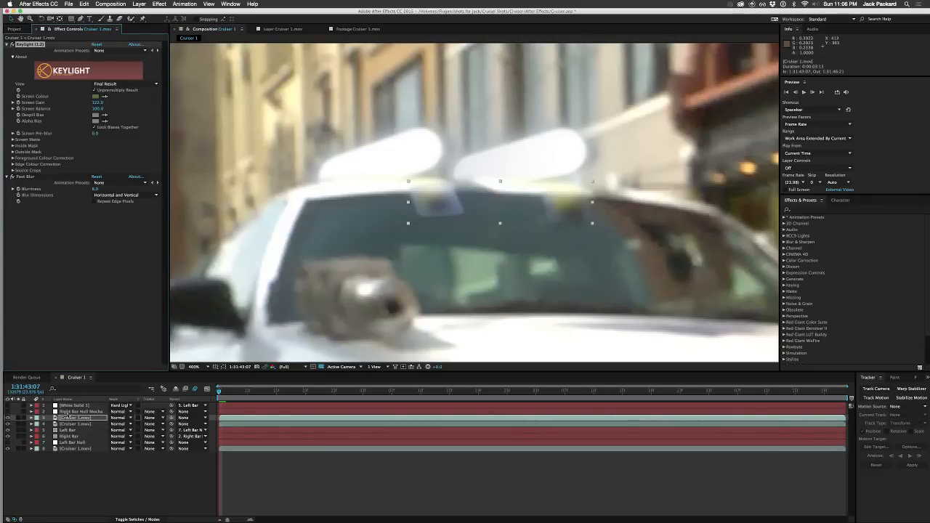
# Step: Set the blending mode of the reflections-only Cruiser 1.mov copy with Keylight to Add
pyautogui.click(67, 425)
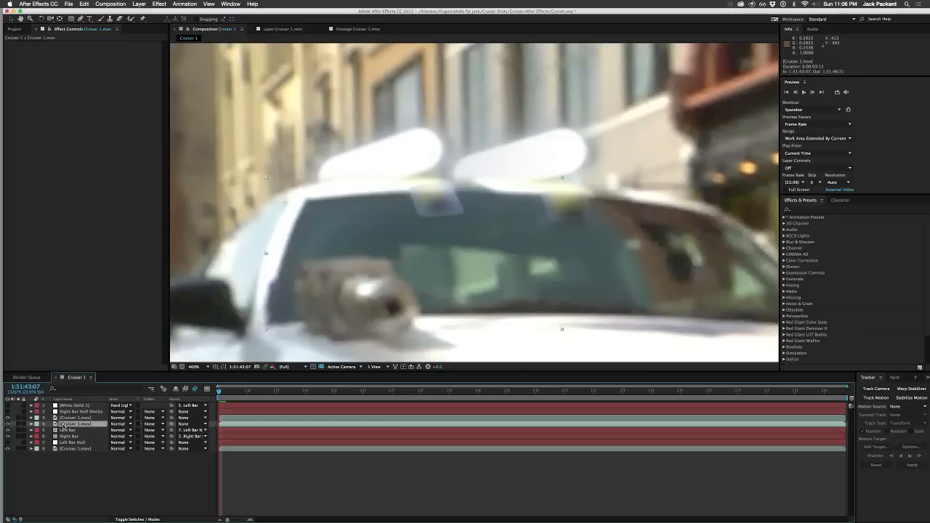
pyautogui.click(68, 418)
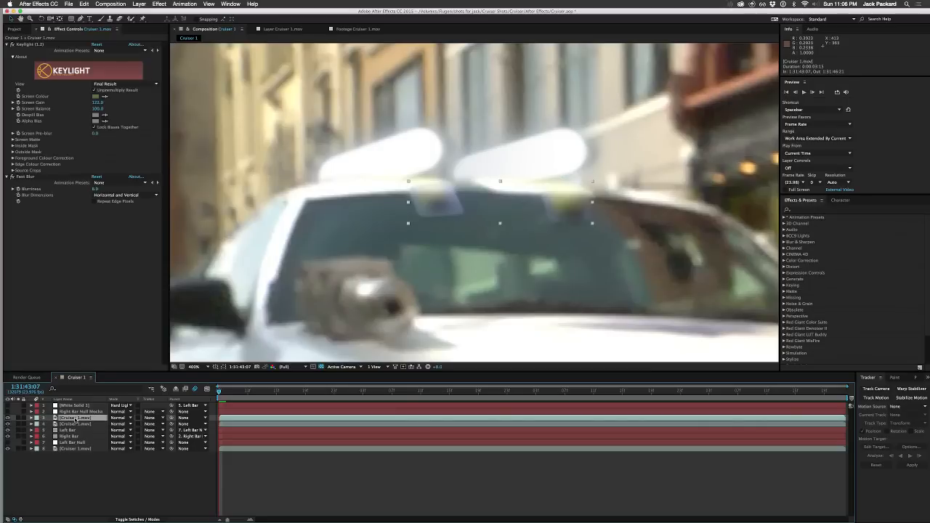
pyautogui.click(149, 420)
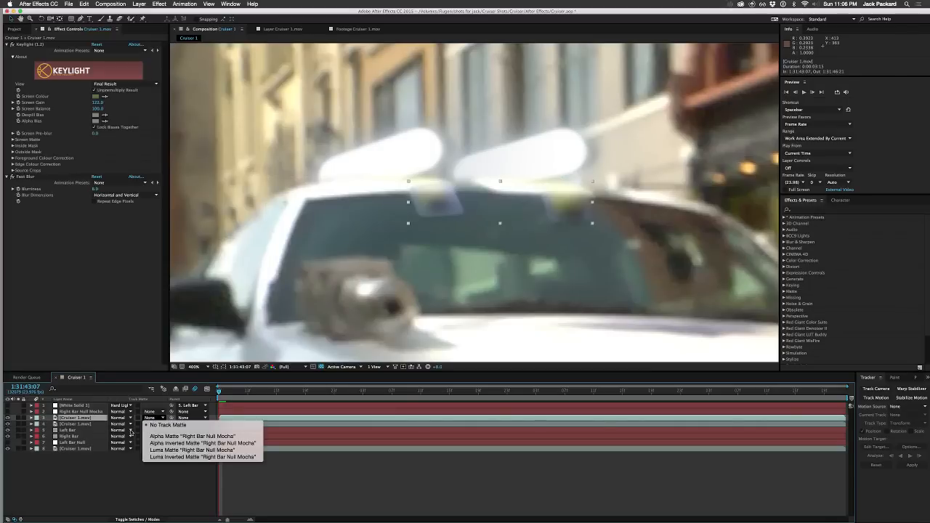
pyautogui.click(118, 494)
pyautogui.click(125, 418)
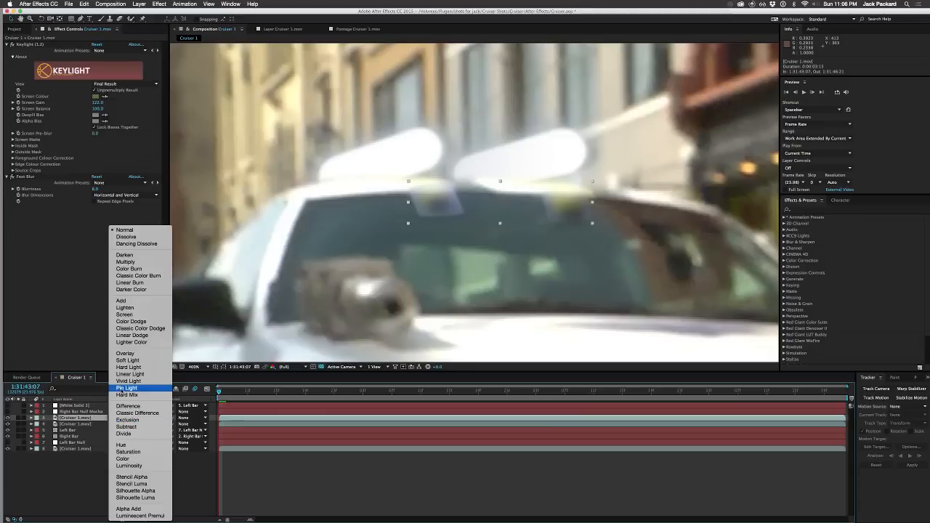
pyautogui.click(126, 302)
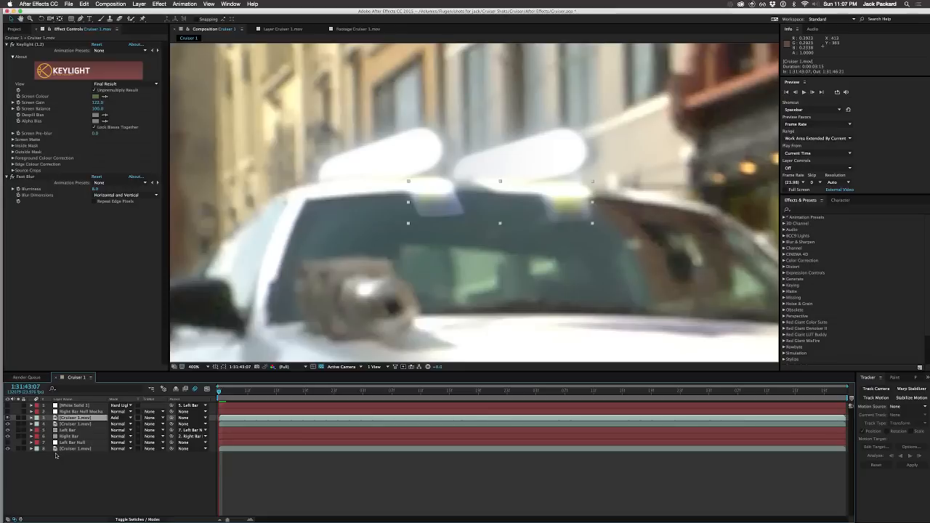
# Step: Reveal the Bar Reflections mask properties on the reflections-only copy and inspect both mask paths with their outlines shown
pyautogui.press('m')
pyautogui.press('m')
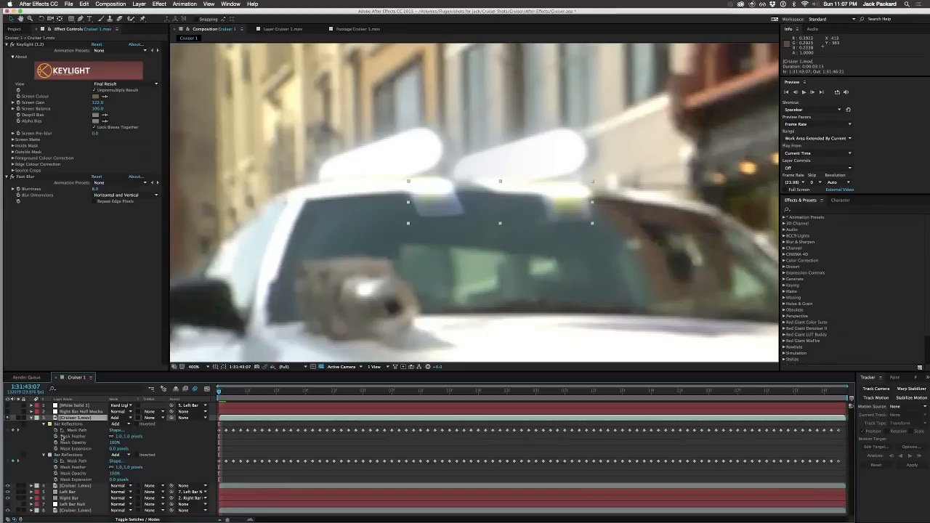
pyautogui.click(66, 424)
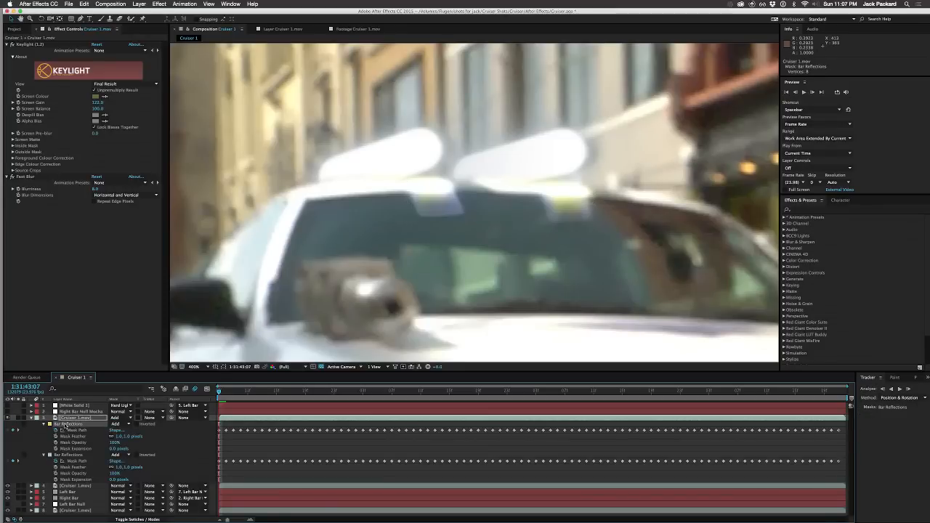
pyautogui.click(69, 461)
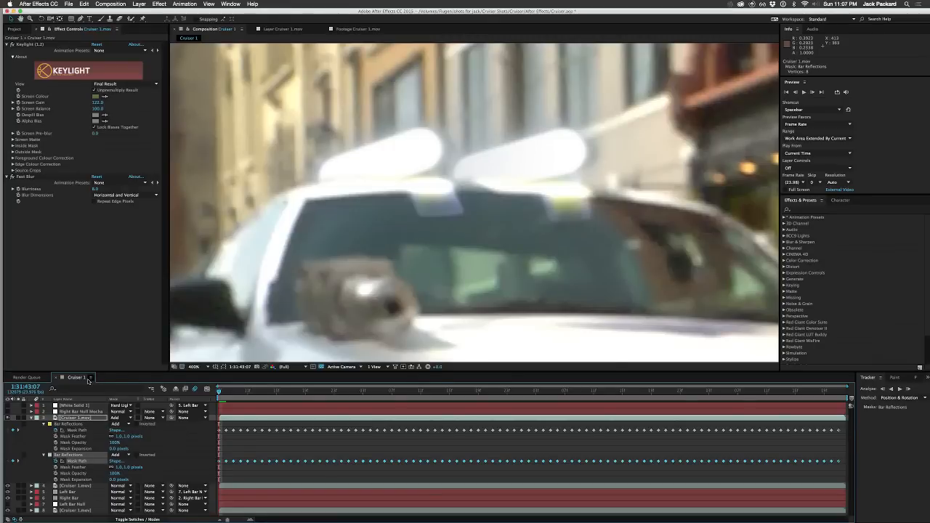
pyautogui.click(85, 426)
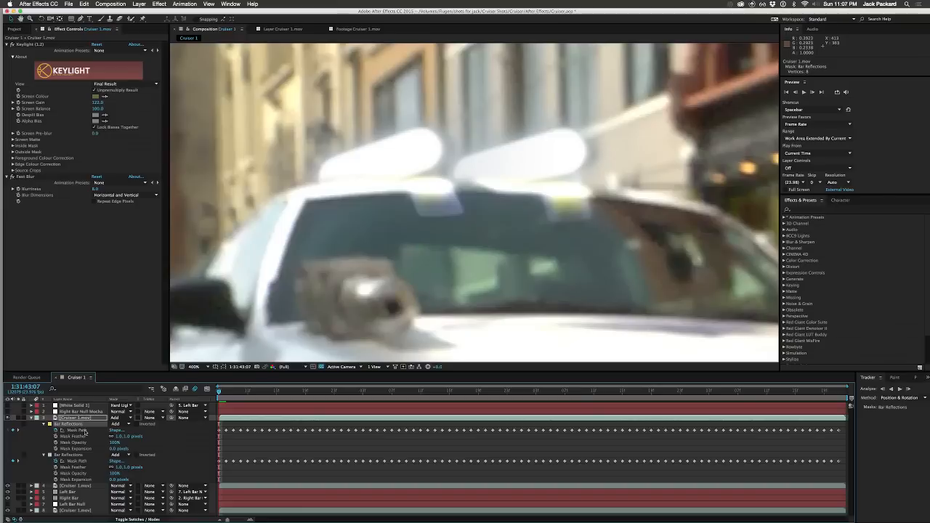
pyautogui.click(83, 432)
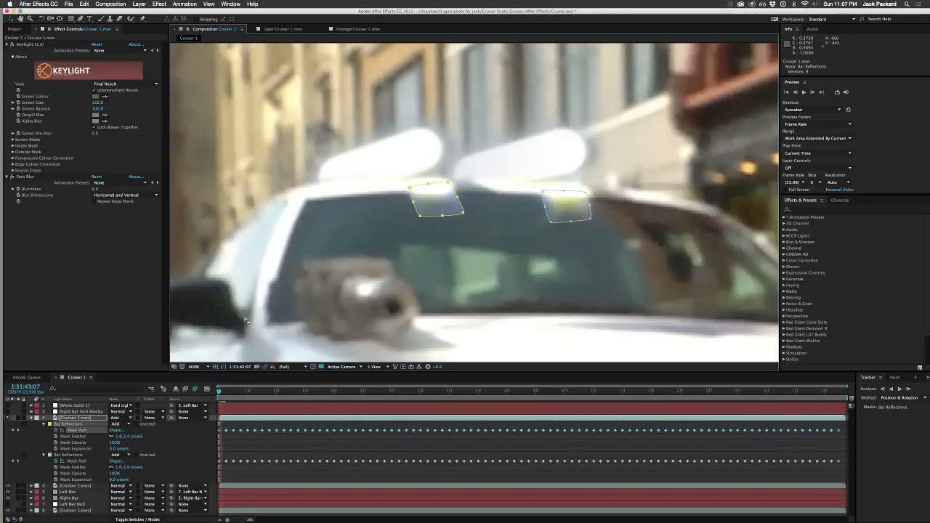
# Step: Switch to mocha Pro and, at frame 132079, add a point to the lower edge of each Bar Reflections shape, bulging it around the reflection
pyautogui.hotkey('ctrl', 'Right')
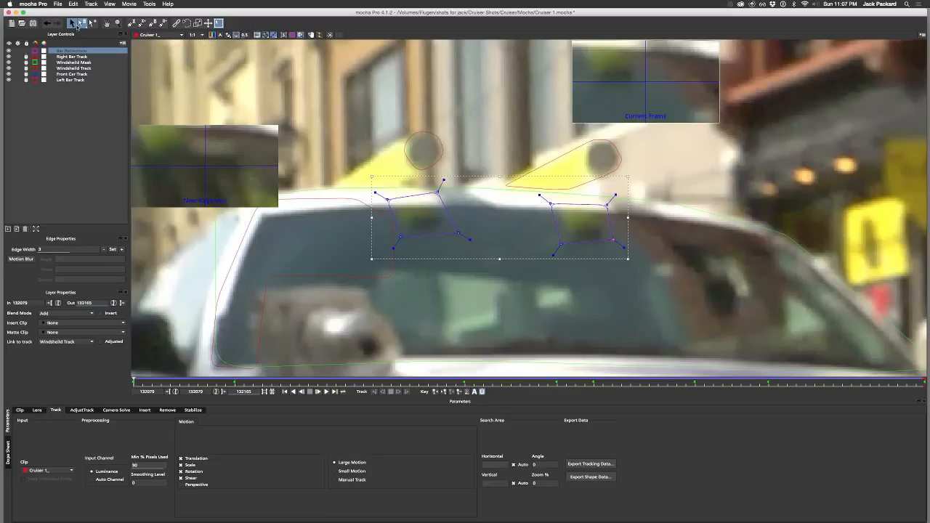
pyautogui.click(90, 23)
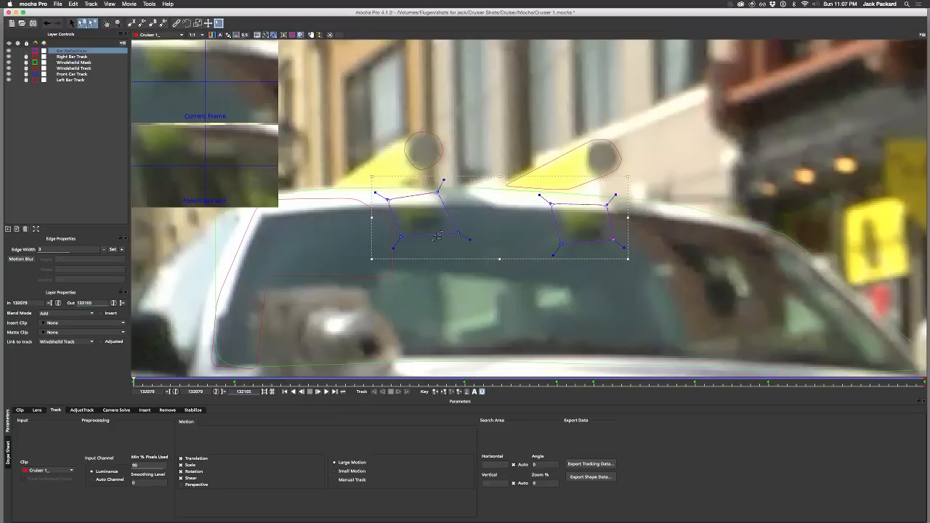
pyautogui.moveTo(429, 235); pyautogui.dragTo(464, 239)
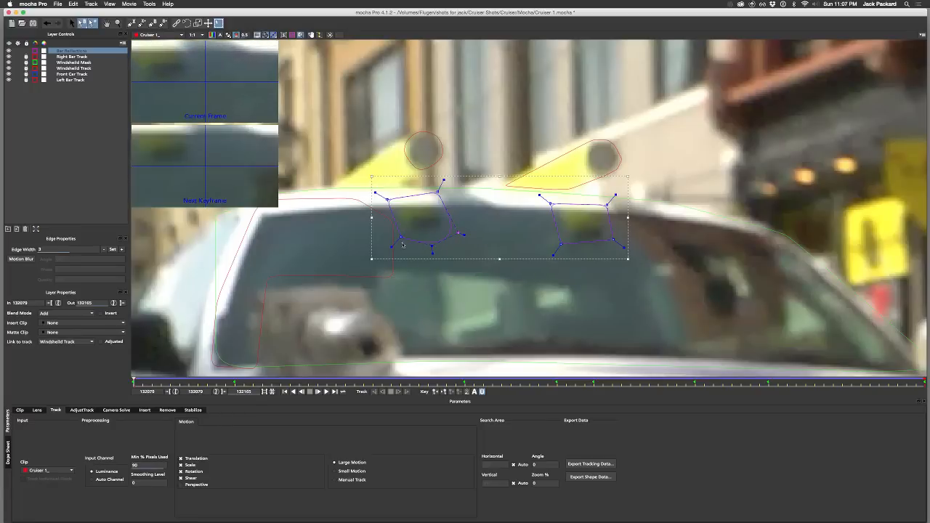
pyautogui.moveTo(400, 241); pyautogui.dragTo(396, 240)
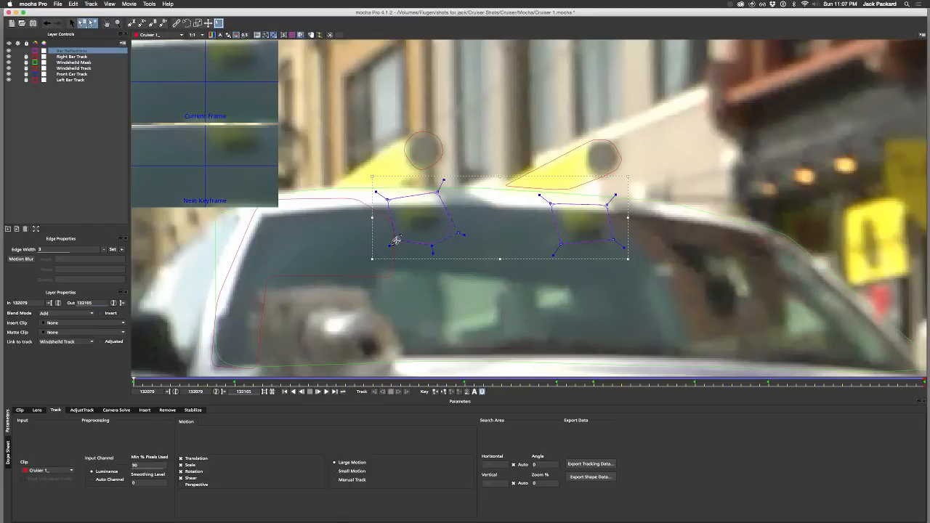
pyautogui.moveTo(590, 245); pyautogui.dragTo(623, 242)
pyautogui.moveTo(552, 254); pyautogui.dragTo(555, 251)
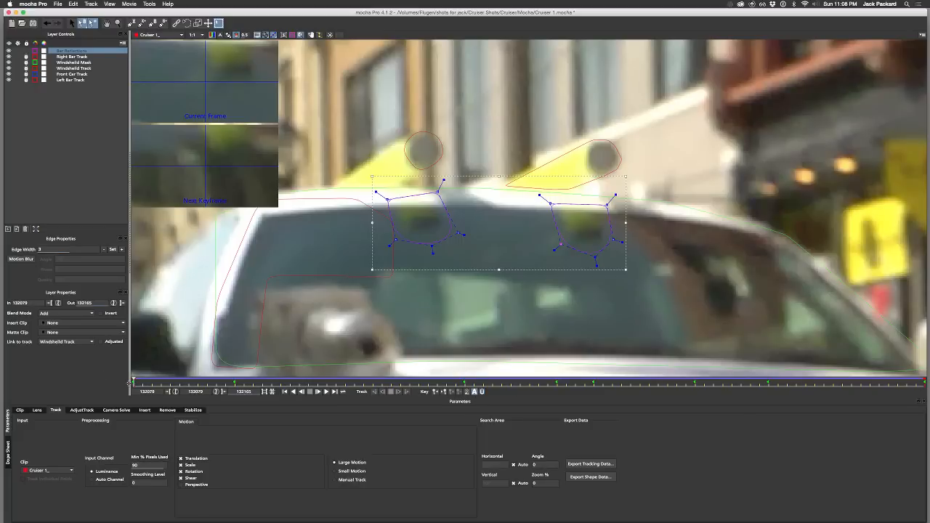
# Step: At frame 132140, reshape both Bar Reflections shapes by moving their new lower points down below the yellow reflections
pyautogui.moveTo(133, 381); pyautogui.dragTo(701, 369)
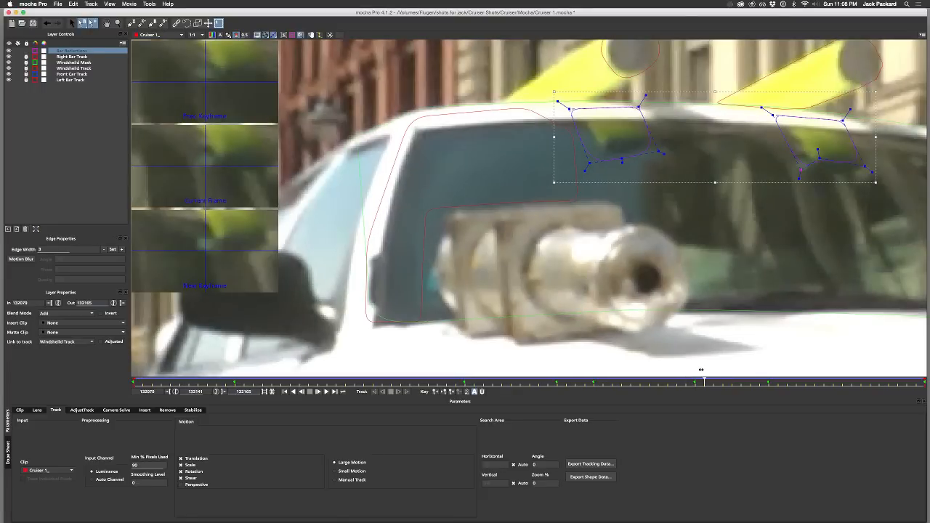
pyautogui.press('Left')
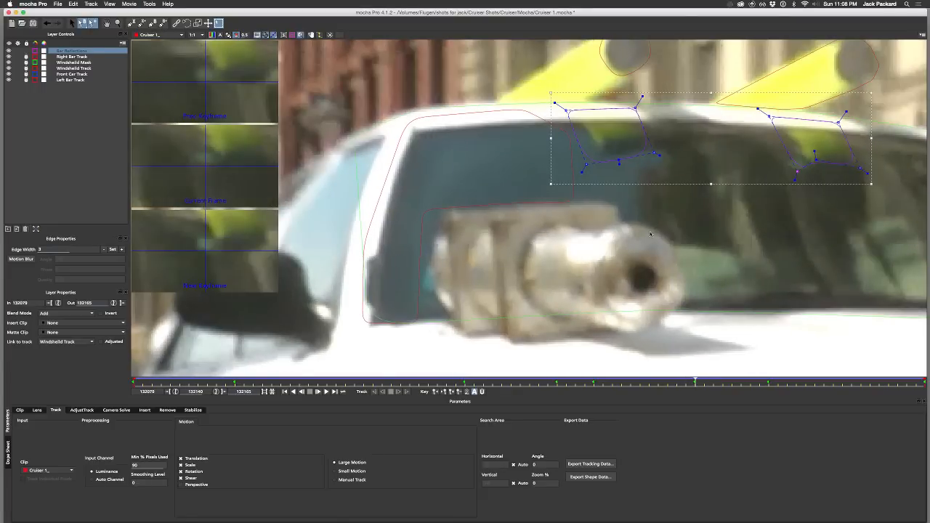
pyautogui.click(571, 120)
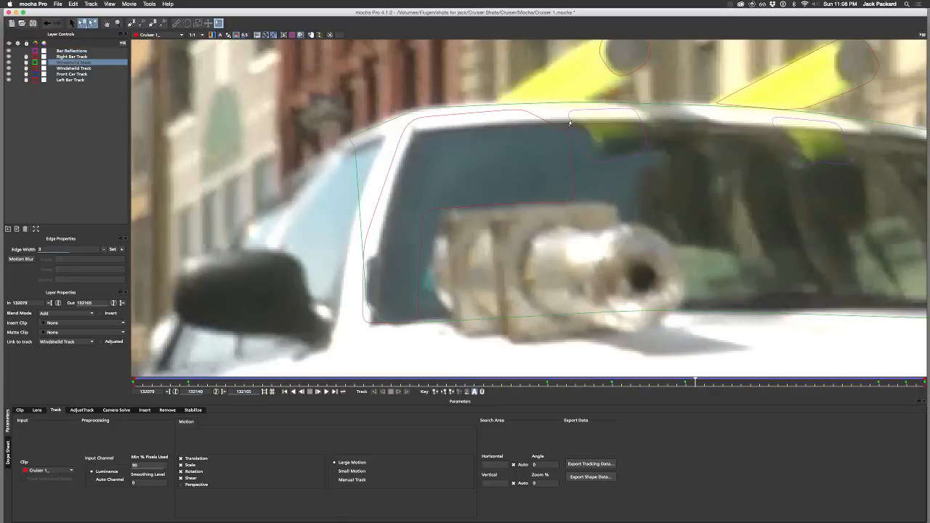
pyautogui.click(570, 122)
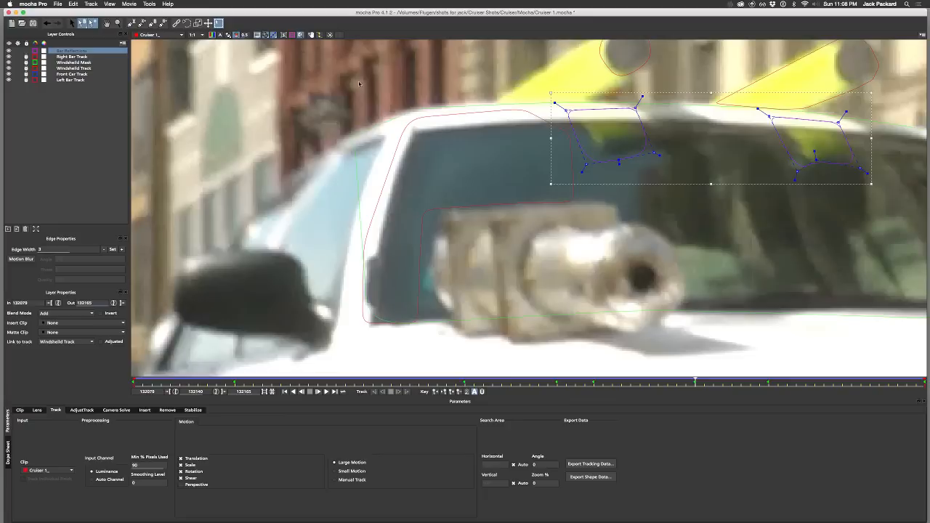
pyautogui.moveTo(566, 111); pyautogui.dragTo(568, 111)
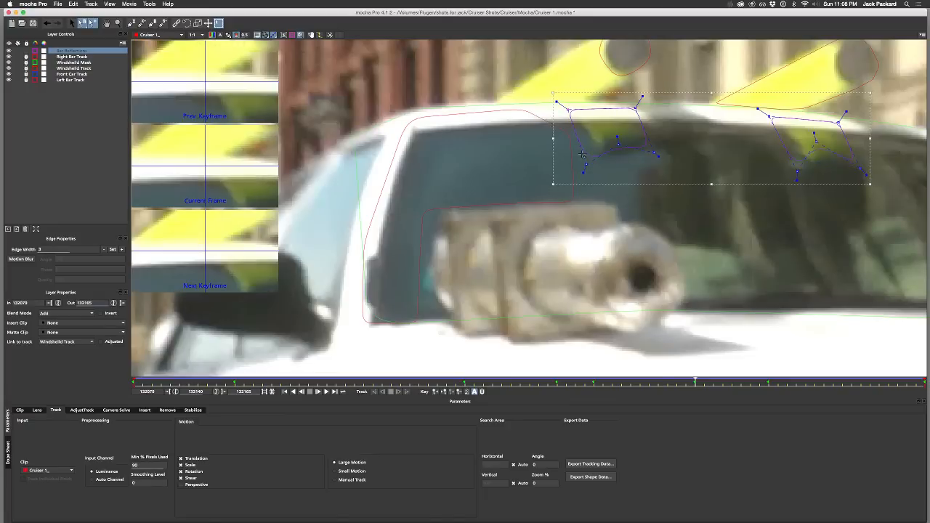
pyautogui.moveTo(585, 165); pyautogui.dragTo(628, 169)
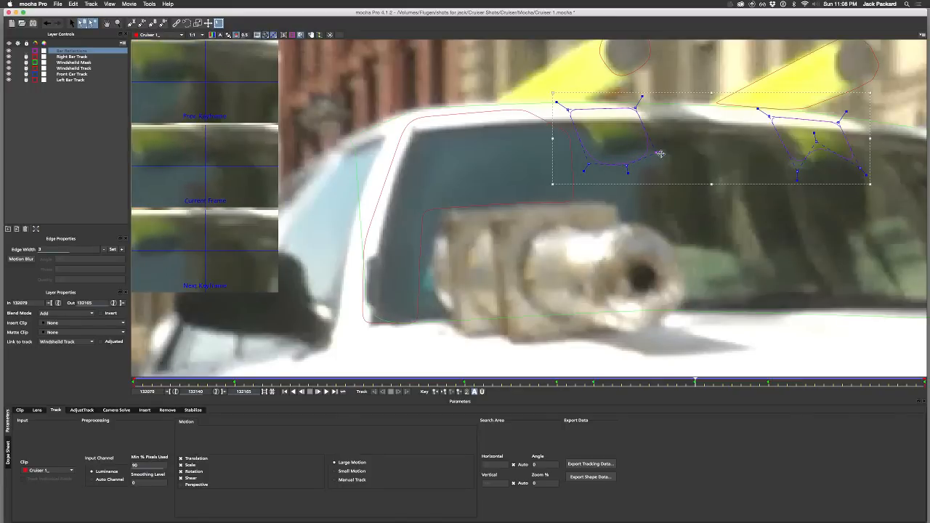
pyautogui.moveTo(815, 144); pyautogui.dragTo(829, 178)
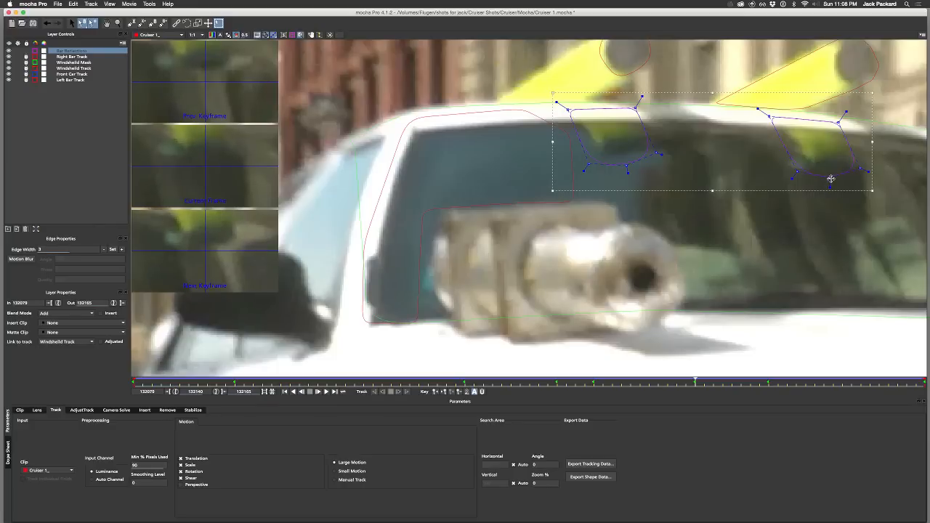
pyautogui.click(799, 171)
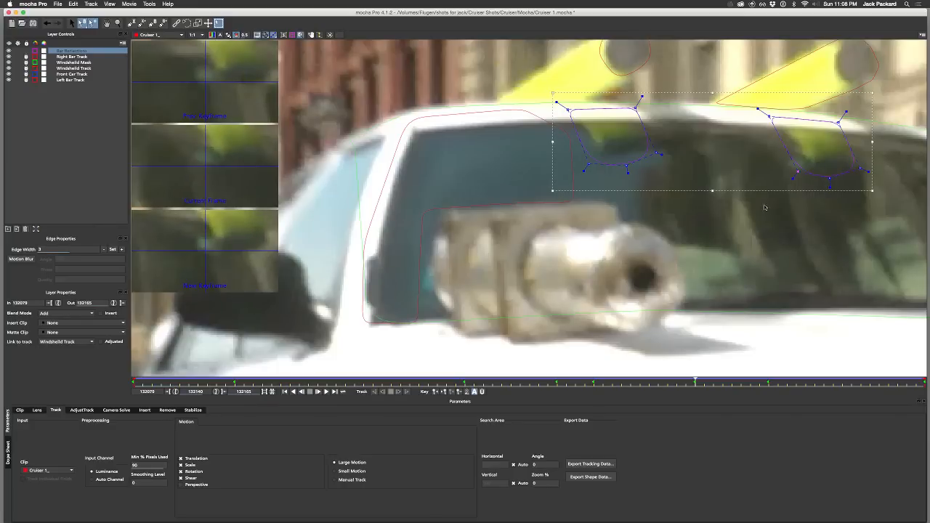
# Step: At the last frame, 132165, tighten the bottom edge and upper corner of the left bar's reflection shape
pyautogui.moveTo(695, 381); pyautogui.dragTo(925, 381)
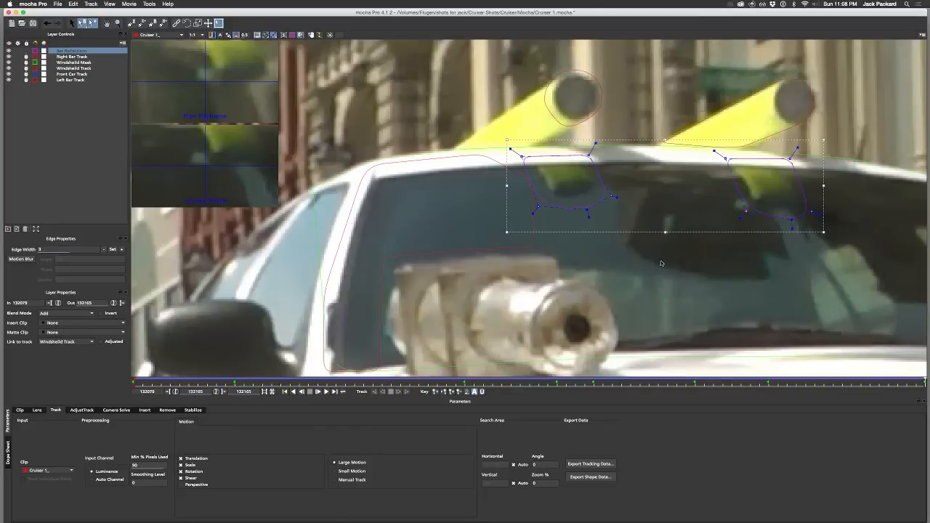
pyautogui.moveTo(610, 196); pyautogui.dragTo(536, 205)
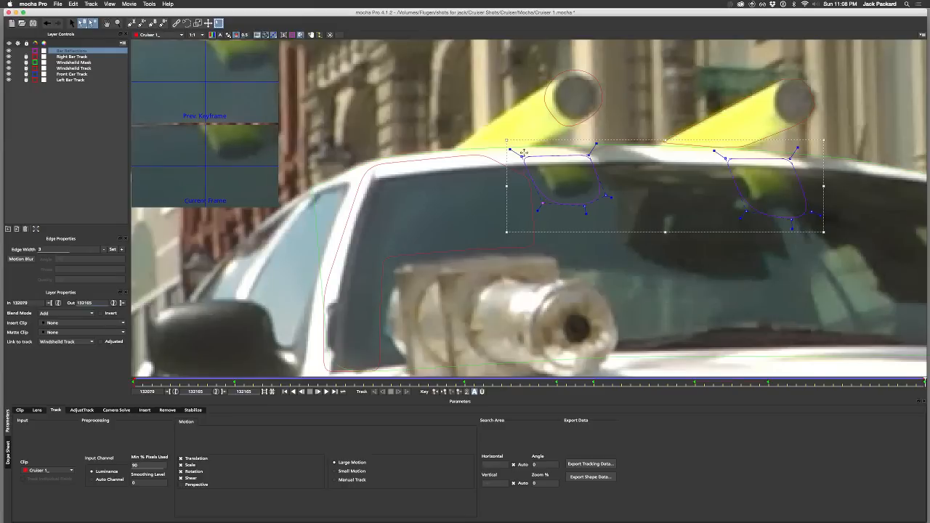
pyautogui.moveTo(522, 157); pyautogui.dragTo(524, 154)
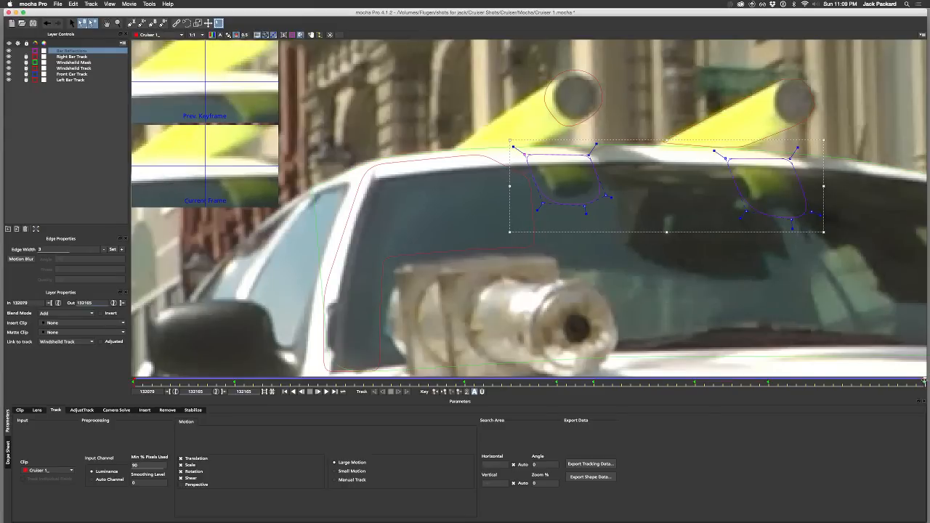
# Step: Save the mocha project and copy the selected Bar Reflections layer's shape data to the clipboard as mocha shape data for AE
pyautogui.moveTo(924, 380); pyautogui.dragTo(612, 382)
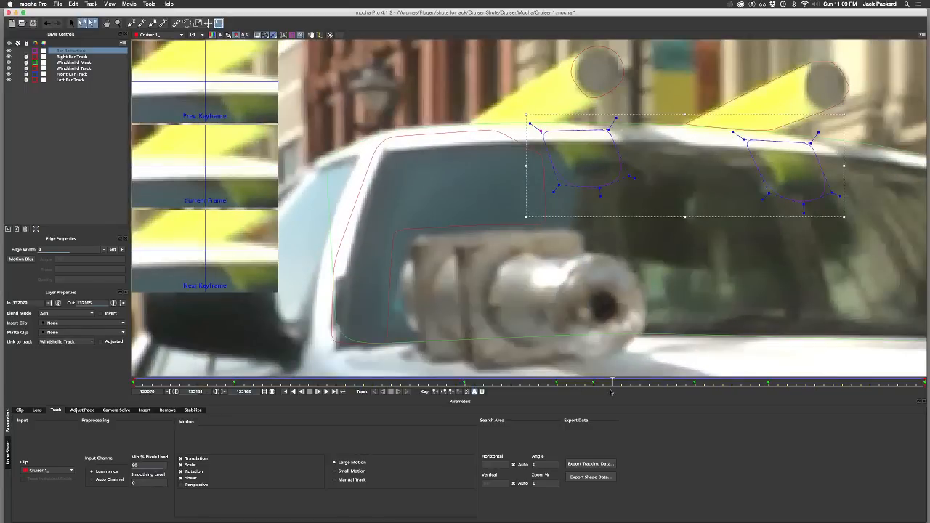
pyautogui.press('super+s')
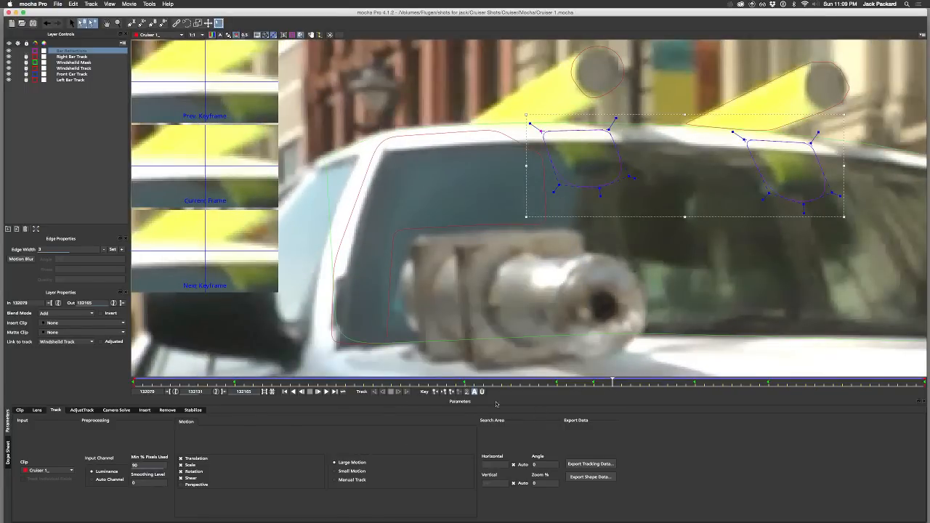
pyautogui.moveTo(612, 381); pyautogui.dragTo(78, 383)
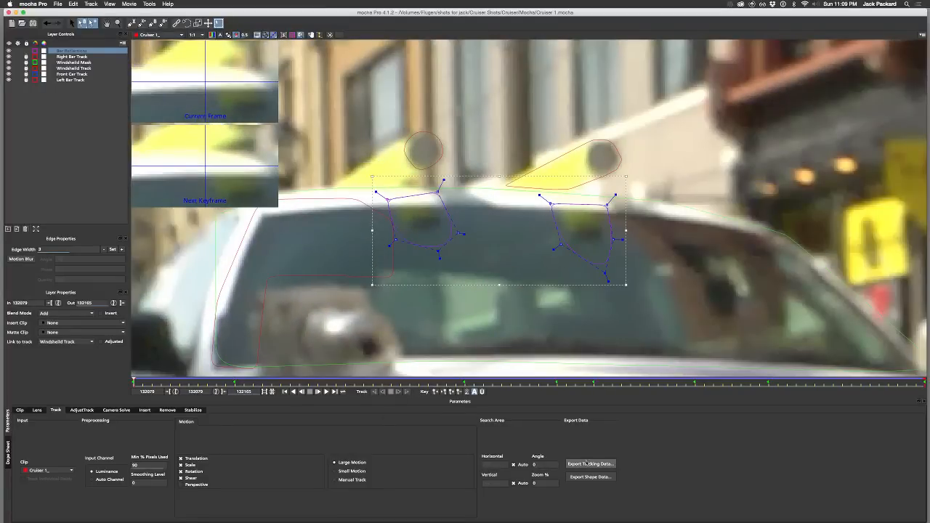
pyautogui.click(587, 478)
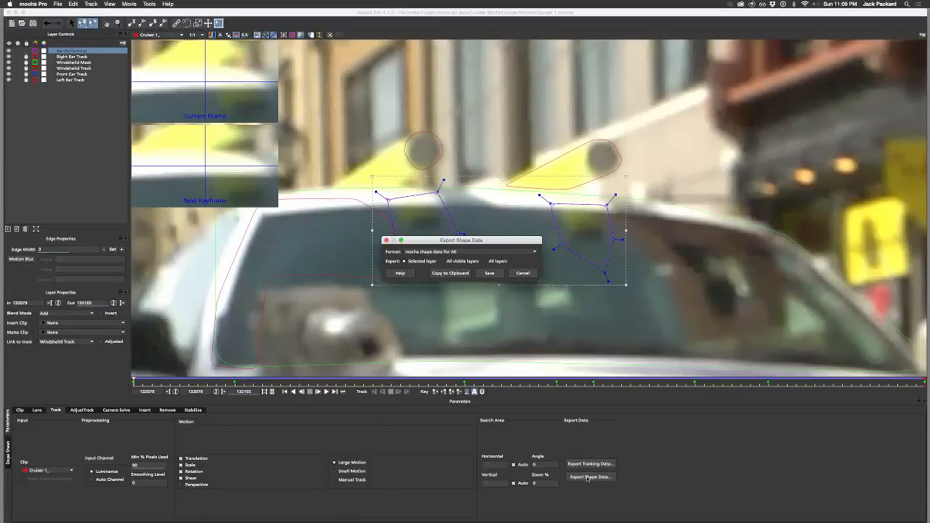
pyautogui.click(456, 274)
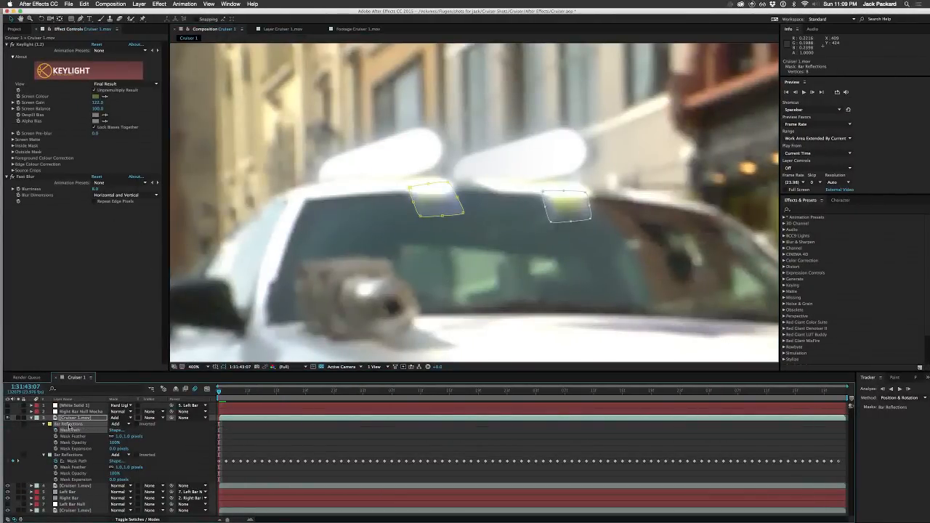
# Step: Replace both old Bar Reflections masks on the keyed Cruiser 1.mov layer set to Add blending with the mocha mask shapes from the clipboard
pyautogui.press('Delete')
pyautogui.press('Delete')
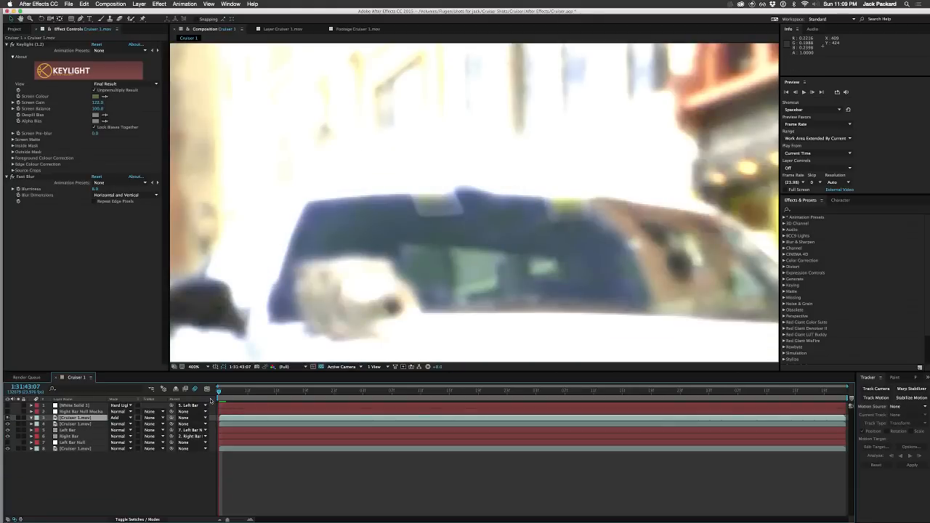
pyautogui.click(78, 425)
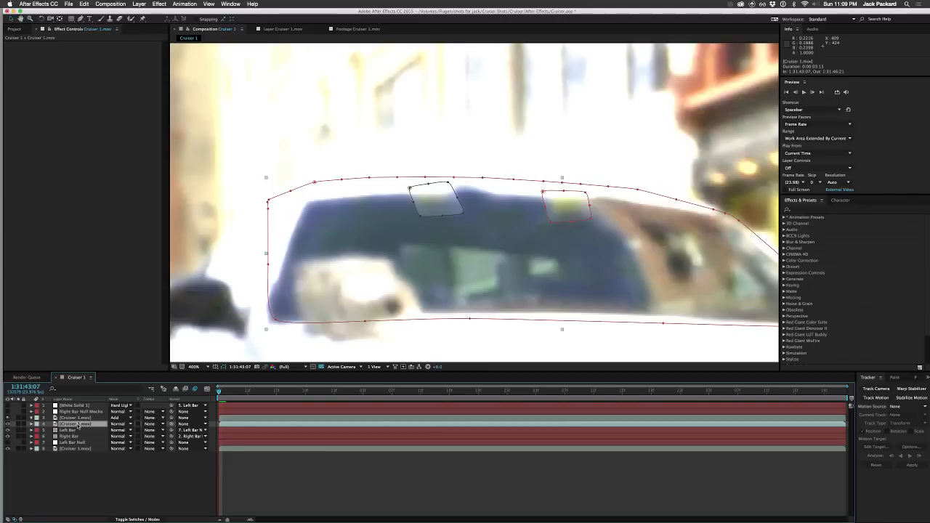
pyautogui.click(76, 418)
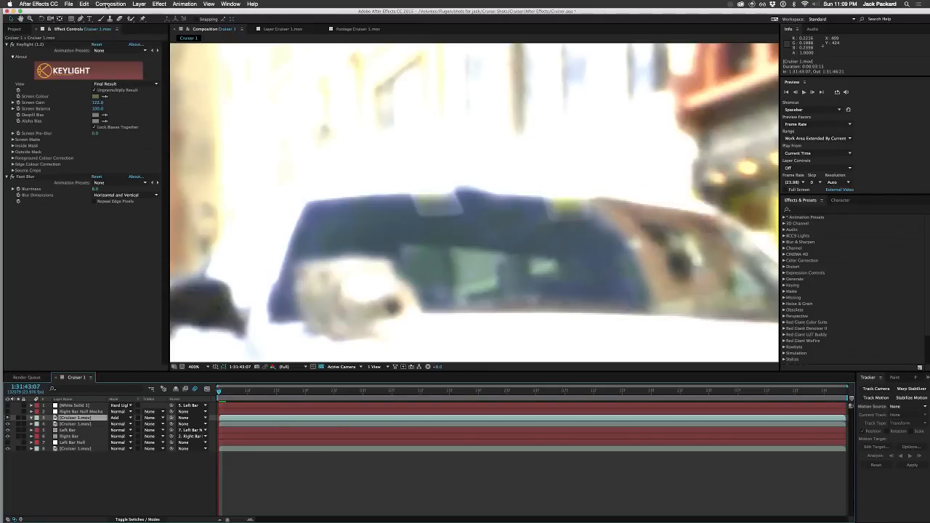
pyautogui.click(84, 3)
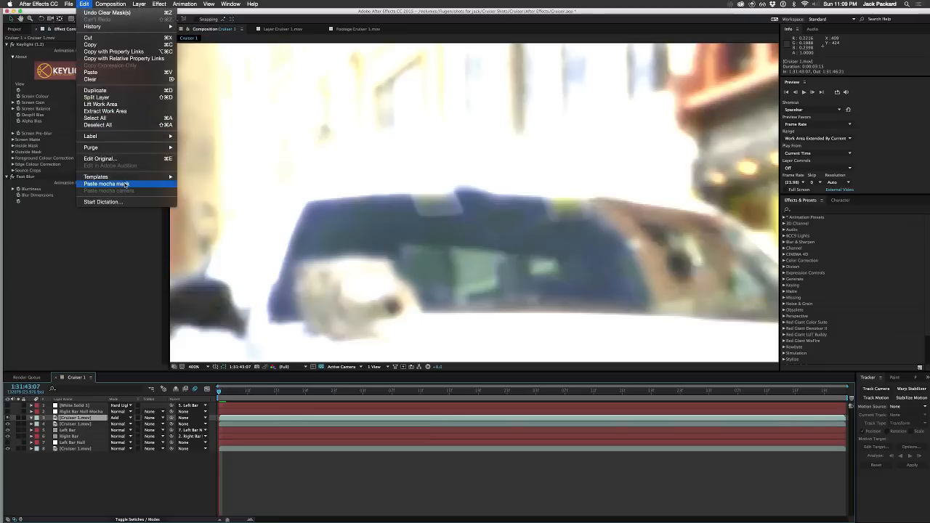
pyautogui.click(125, 184)
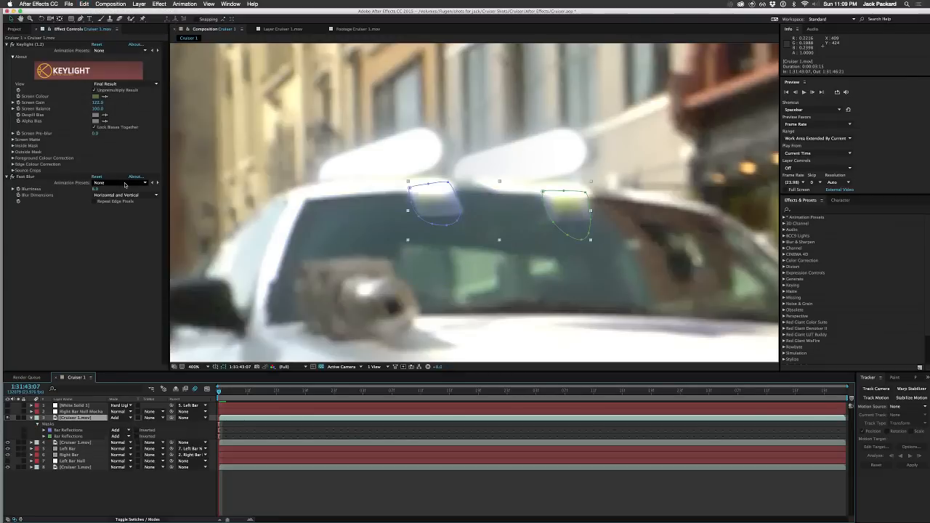
# Step: On Cruiser 1.mov layer 4, delete both old Bar Reflections masks, keep the Windshield Mask, and paste the updated mocha masks
pyautogui.click(71, 443)
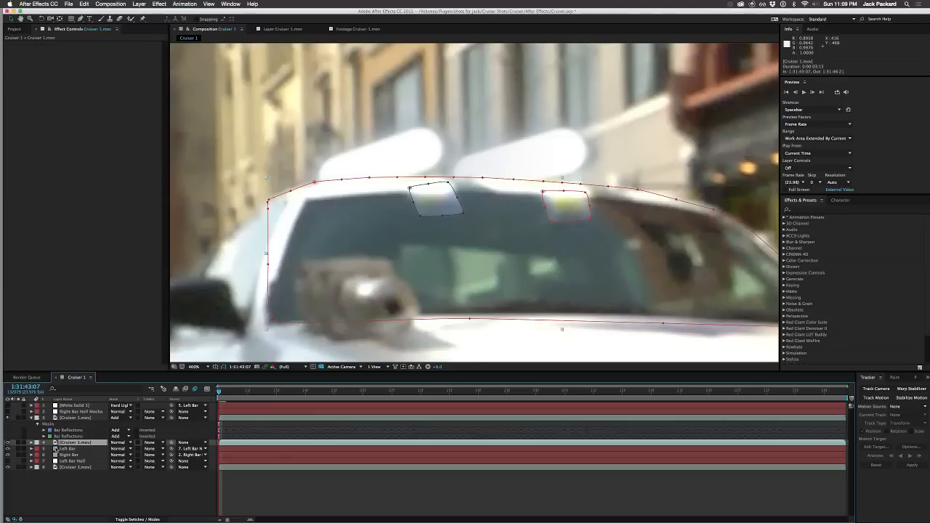
pyautogui.press('m')
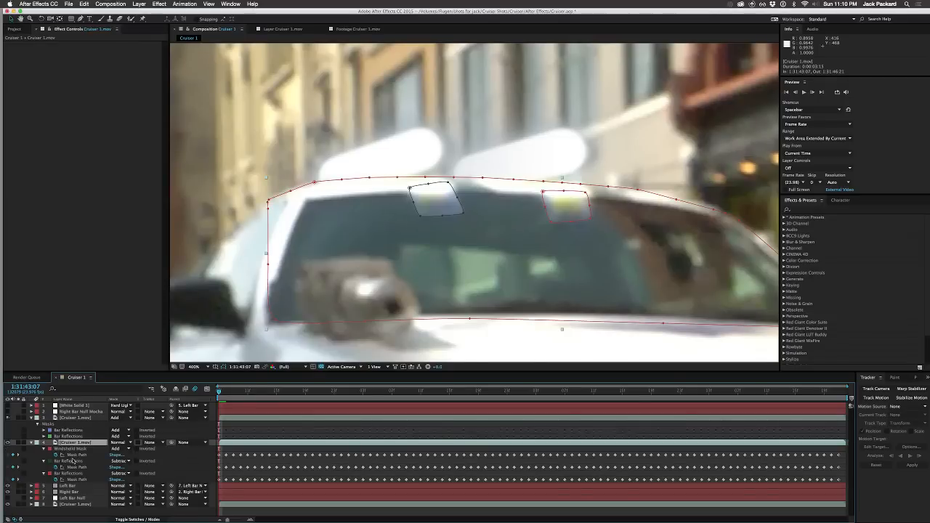
pyautogui.click(69, 462)
pyautogui.press('Delete')
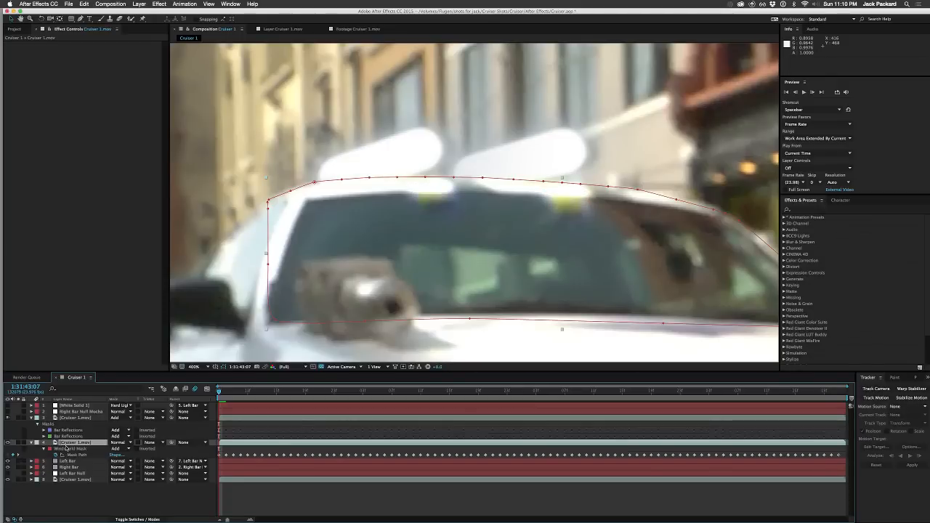
pyautogui.click(84, 4)
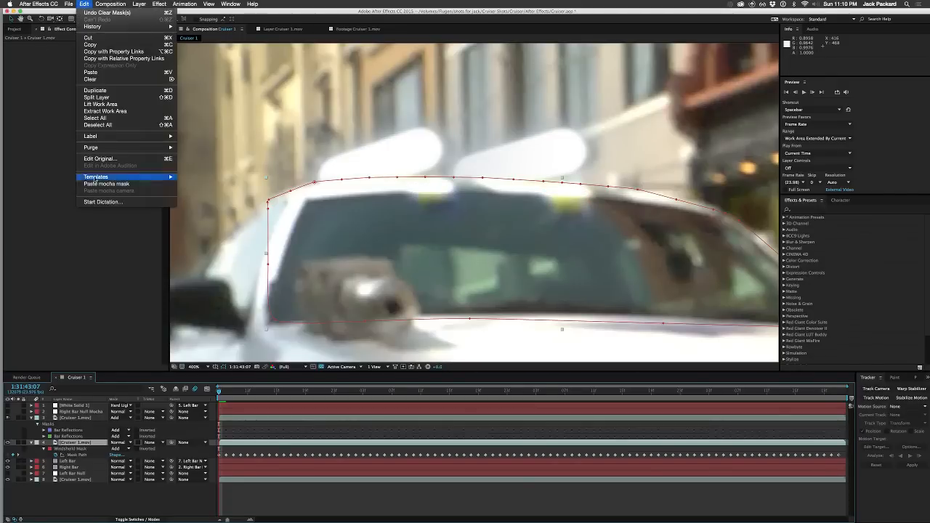
pyautogui.click(102, 184)
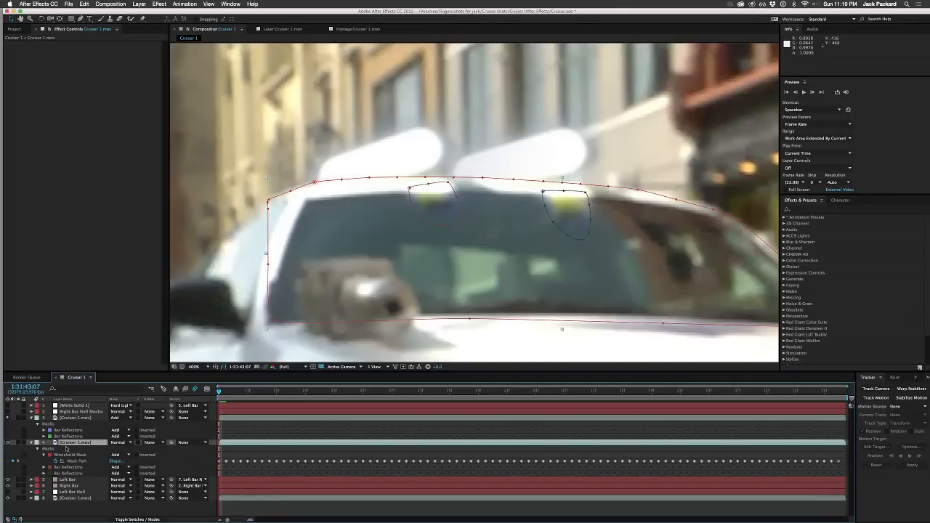
# Step: Set the mode of both pasted Bar Reflections masks on layer 4 to Subtract
pyautogui.click(118, 473)
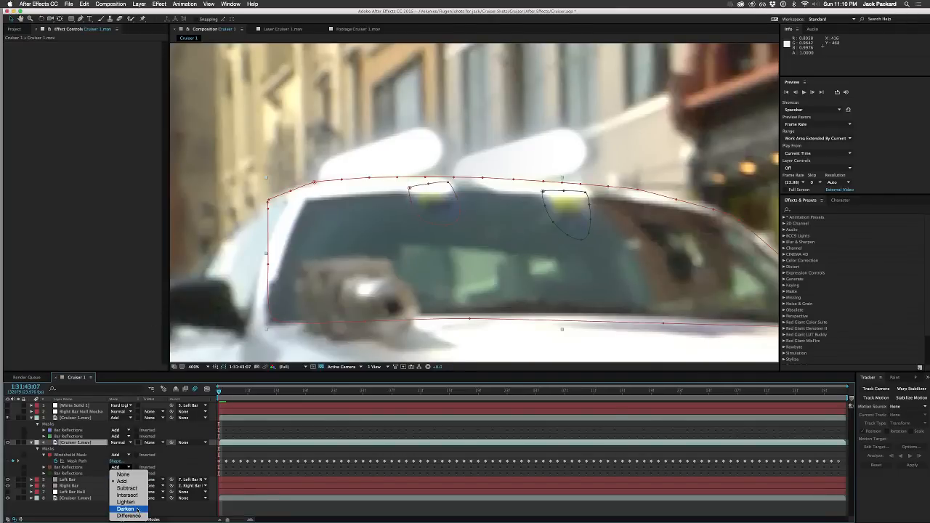
pyautogui.click(127, 489)
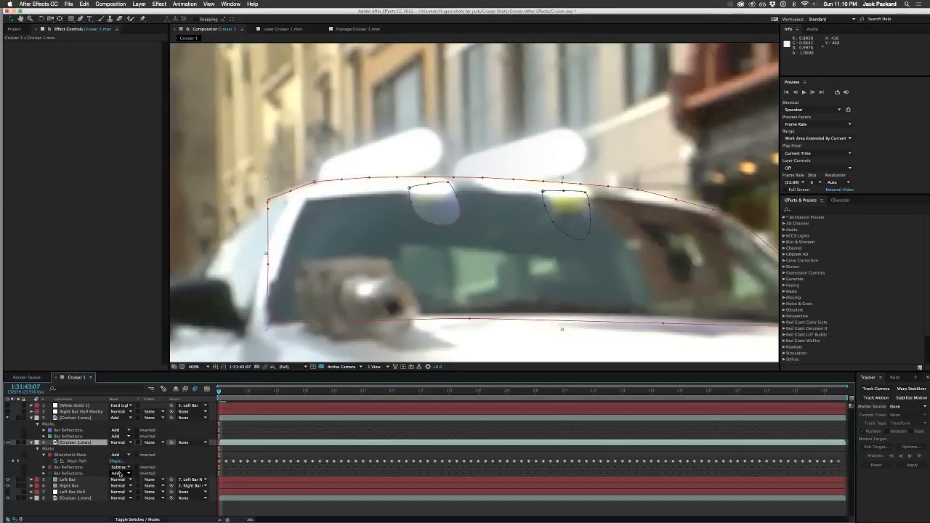
pyautogui.click(118, 473)
pyautogui.click(126, 488)
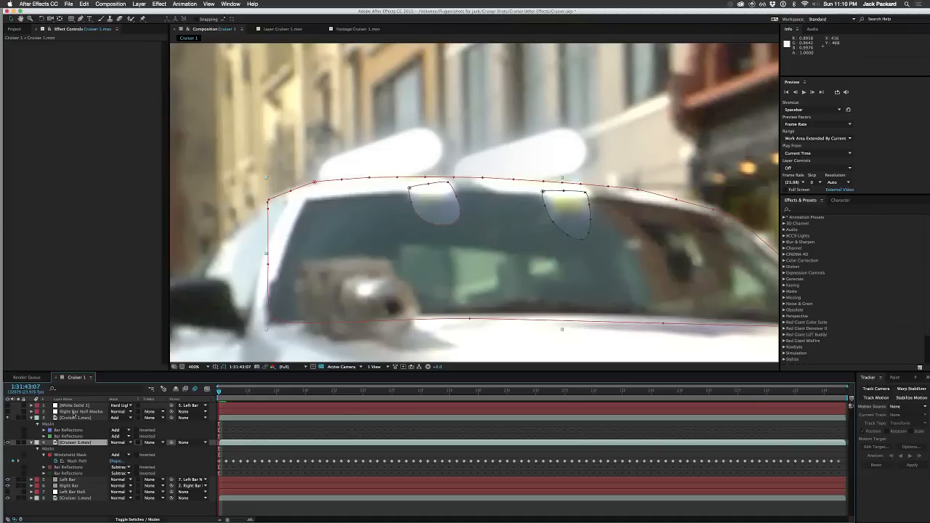
# Step: Feather both Bar Reflections masks on the keyed Cruiser 1.mov layer by 18 pixels
pyautogui.click(66, 430)
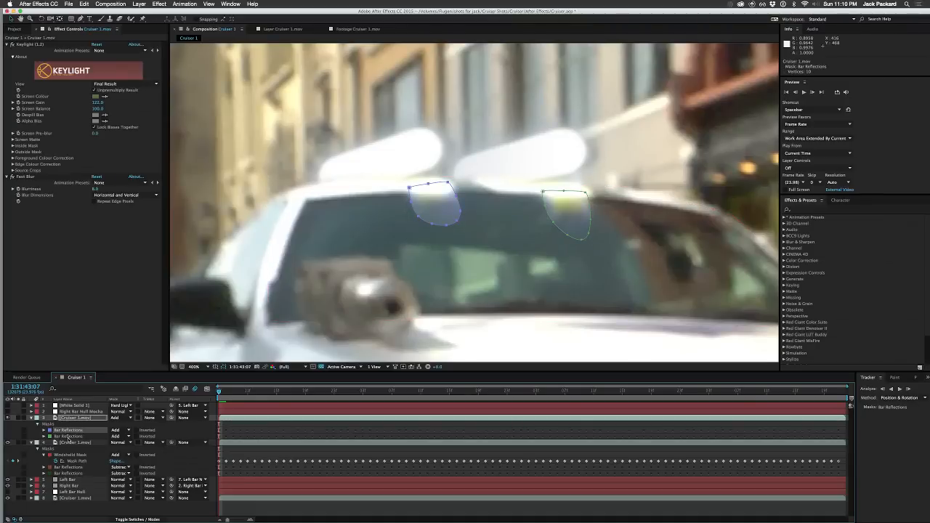
pyautogui.keyDown('shift'); pyautogui.click(67, 437); pyautogui.keyUp('shift')
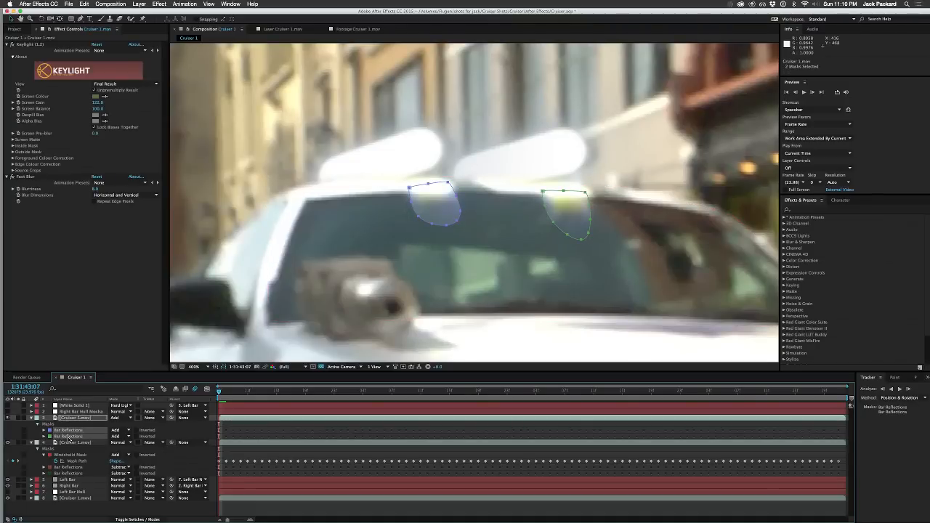
pyautogui.press('u')
pyautogui.press('u')
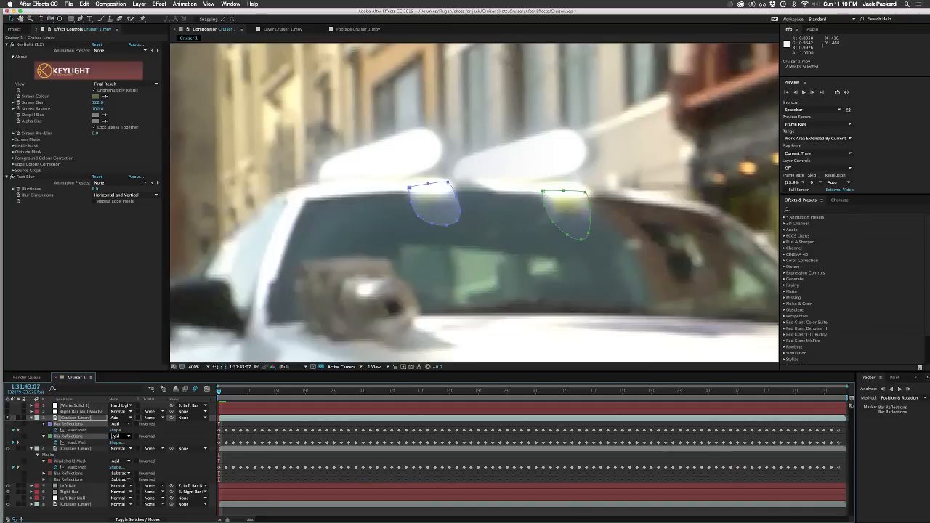
pyautogui.press('u')
pyautogui.press('m')
pyautogui.press('m')
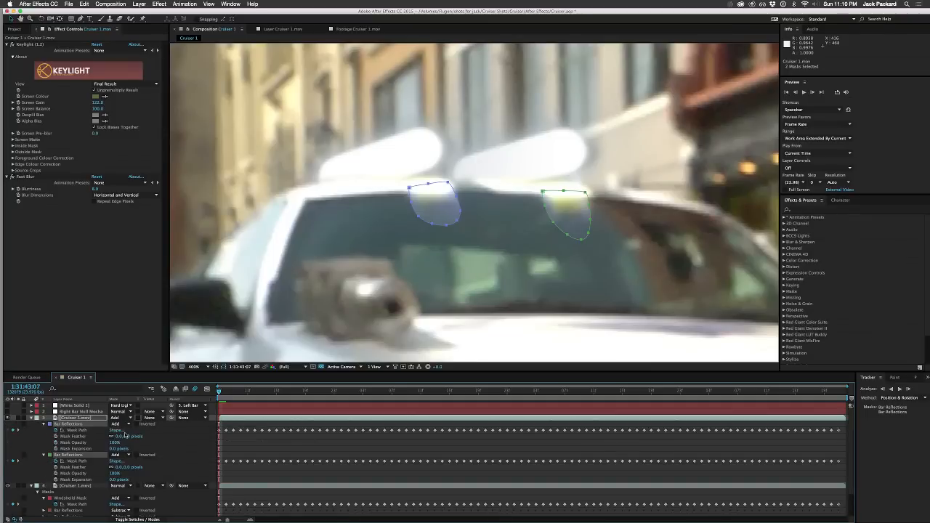
pyautogui.moveTo(120, 437); pyautogui.dragTo(127, 436)
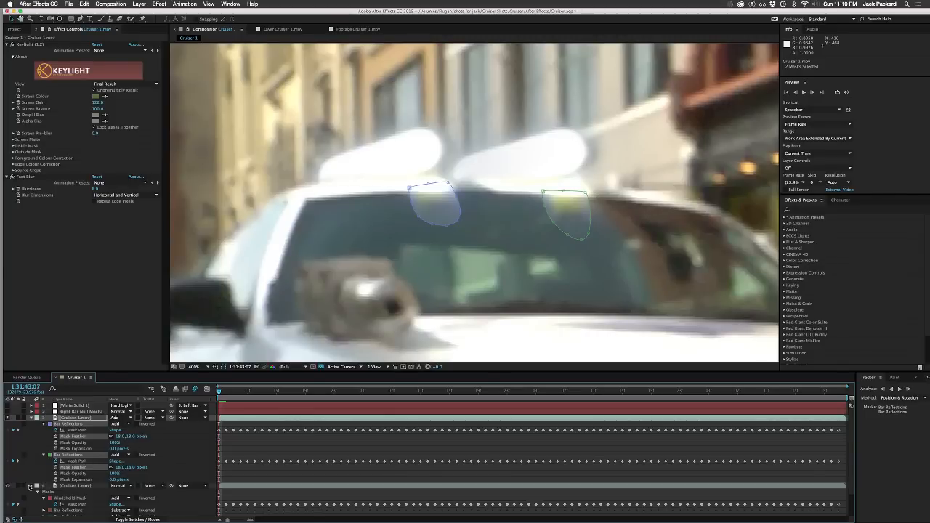
# Step: On layer 4, set the second Bar Reflections mask, around the right reflection, to an expansion of -1 and a feather of 8 pixels
pyautogui.scroll(-2, 74, 479)
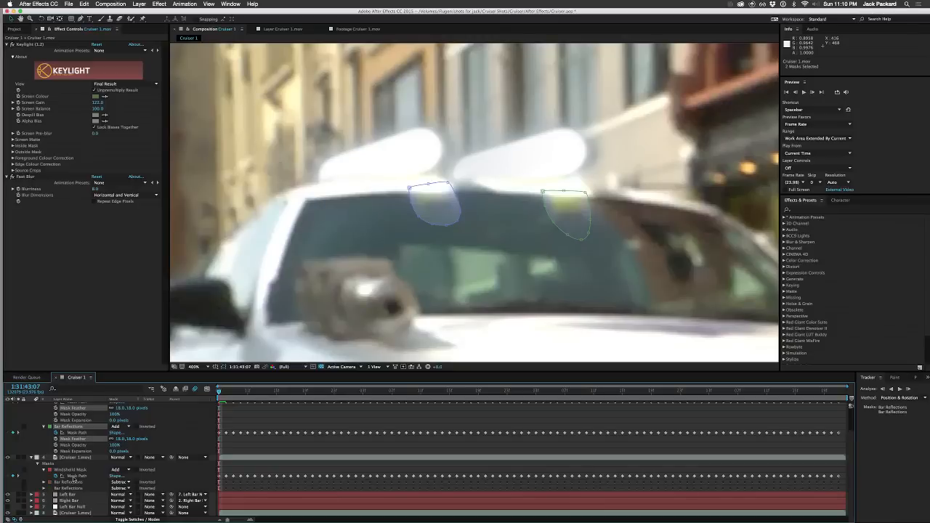
pyautogui.click(64, 487)
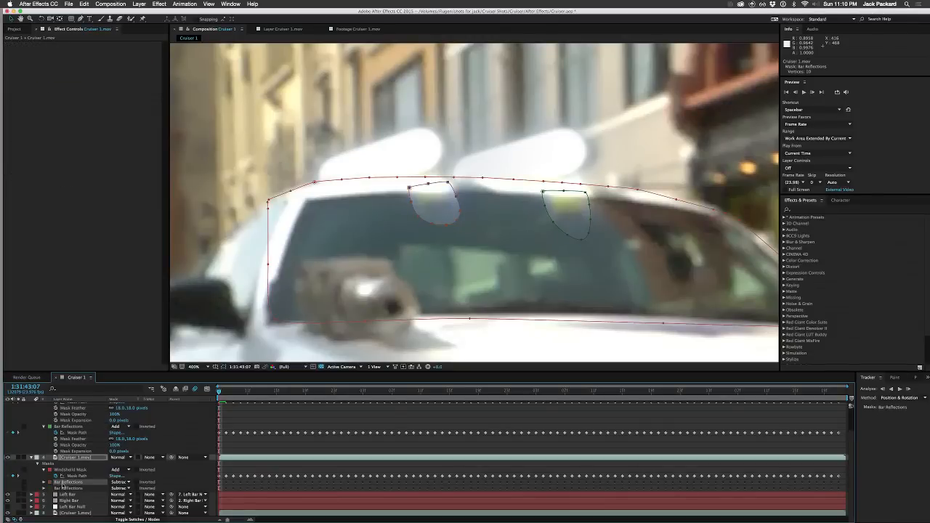
pyautogui.keyDown('shift'); pyautogui.click(64, 489); pyautogui.keyUp('shift')
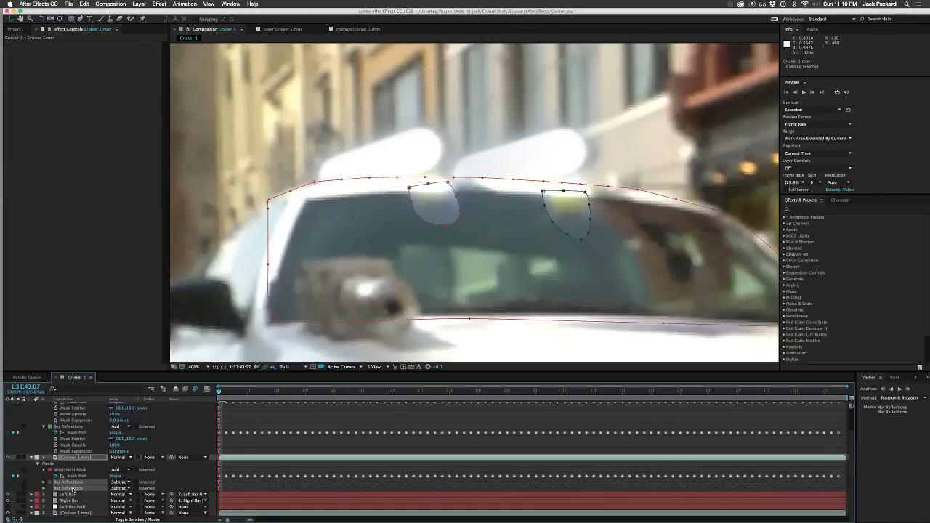
pyautogui.press('m')
pyautogui.press('m')
pyautogui.scroll(-4, 119, 492)
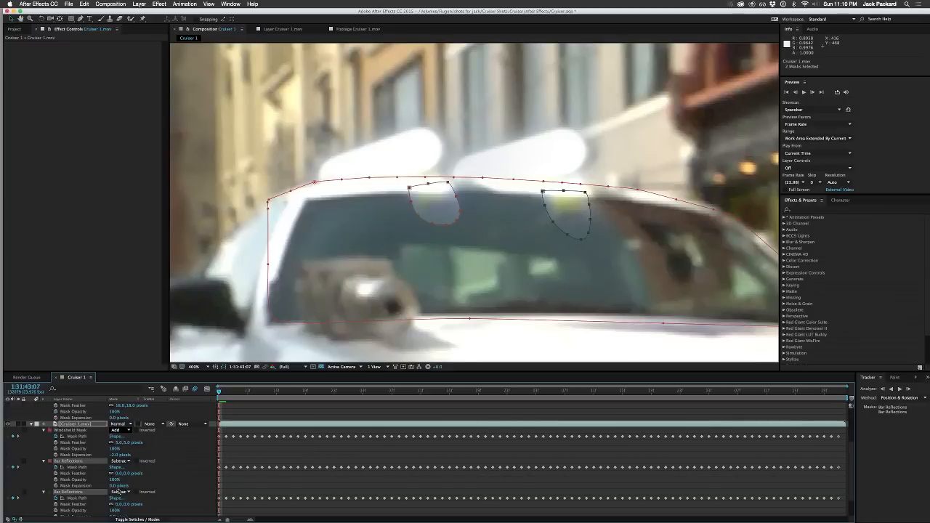
pyautogui.scroll(-2, 119, 492)
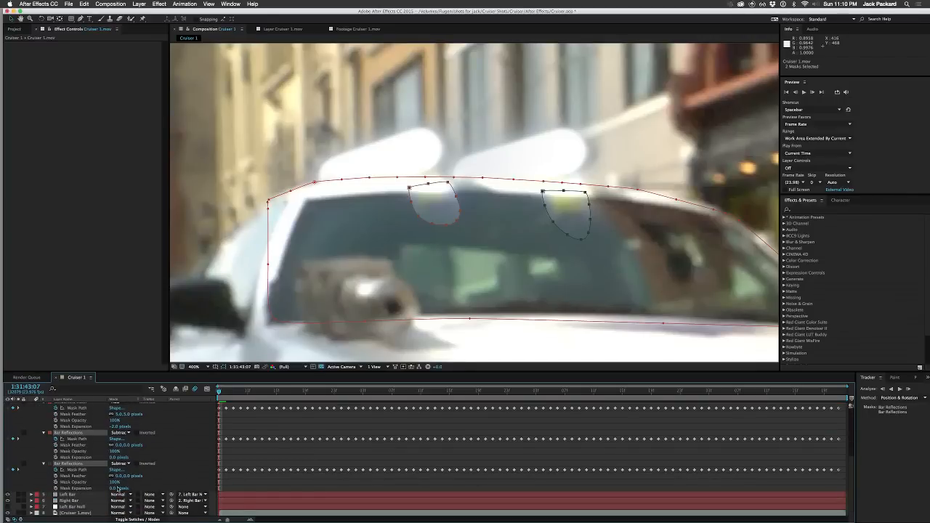
pyautogui.click(162, 480)
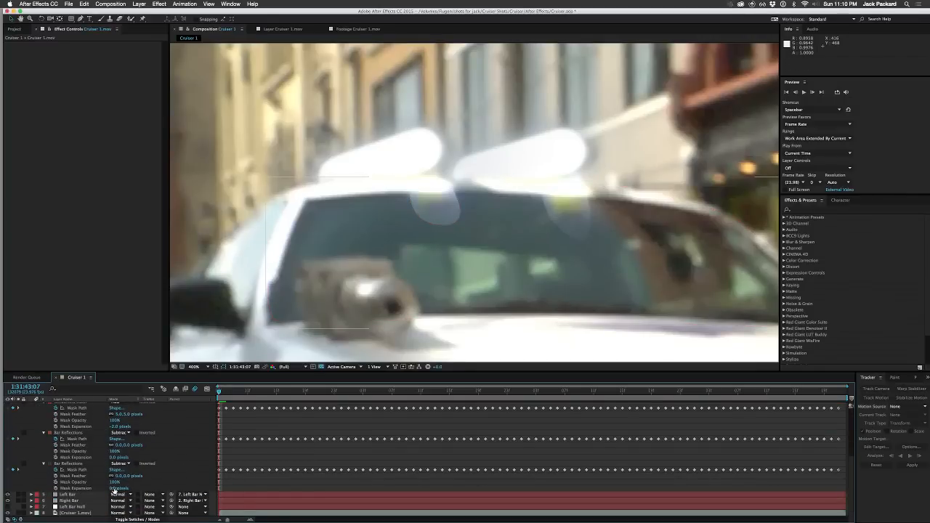
pyautogui.moveTo(113, 490); pyautogui.dragTo(119, 476)
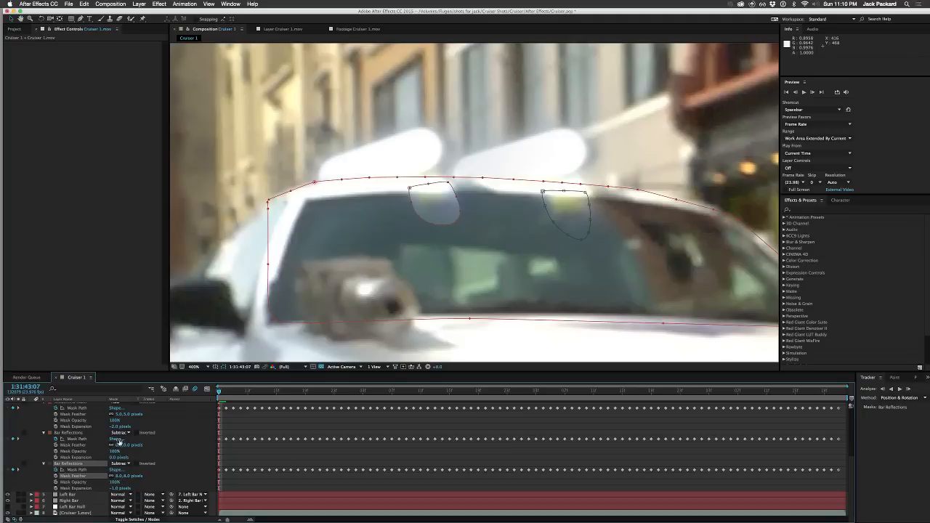
pyautogui.click(114, 458)
pyautogui.click(122, 444)
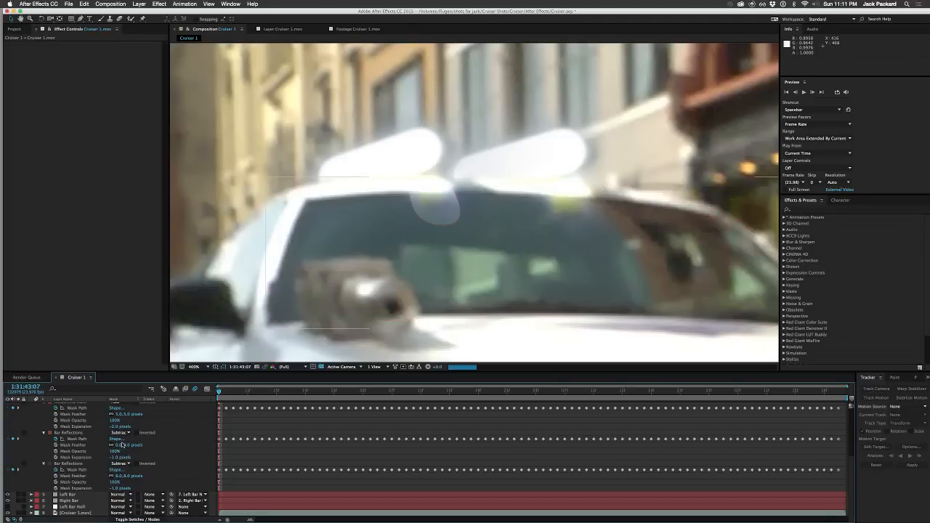
pyautogui.press('KP_8')
pyautogui.press('KP_Enter')
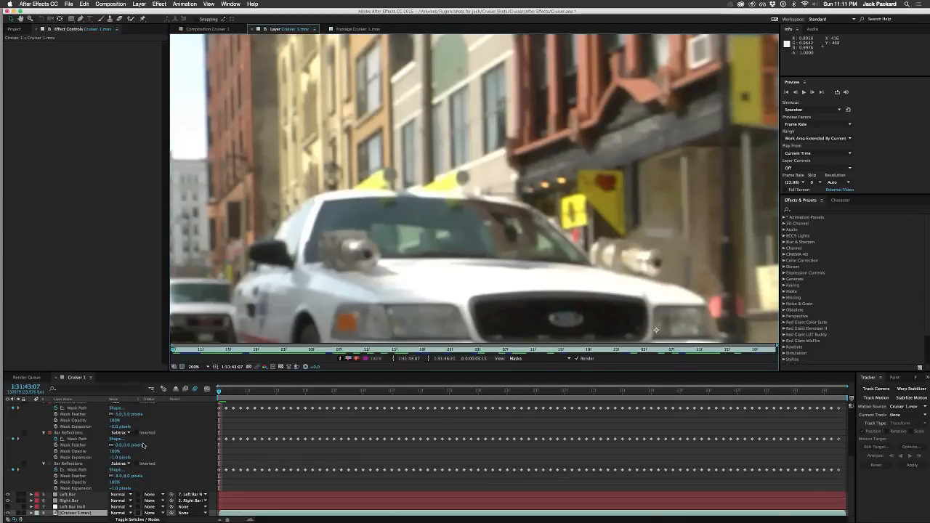
pyautogui.press('super+z')
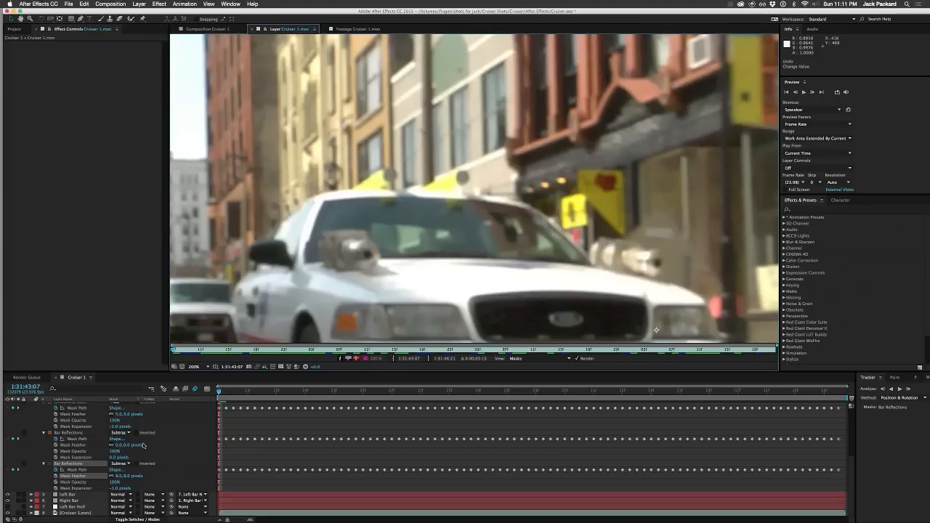
pyautogui.click(208, 29)
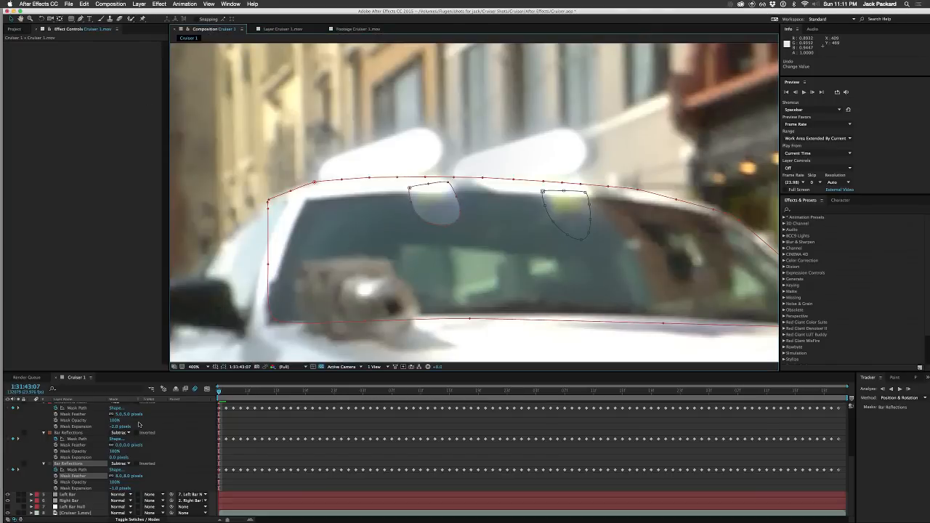
# Step: Set layer 4's first Bar Reflections mask, around the left reflection, to an expansion of -1 and a feather of 8 pixels
pyautogui.click(115, 458)
pyautogui.write('-')
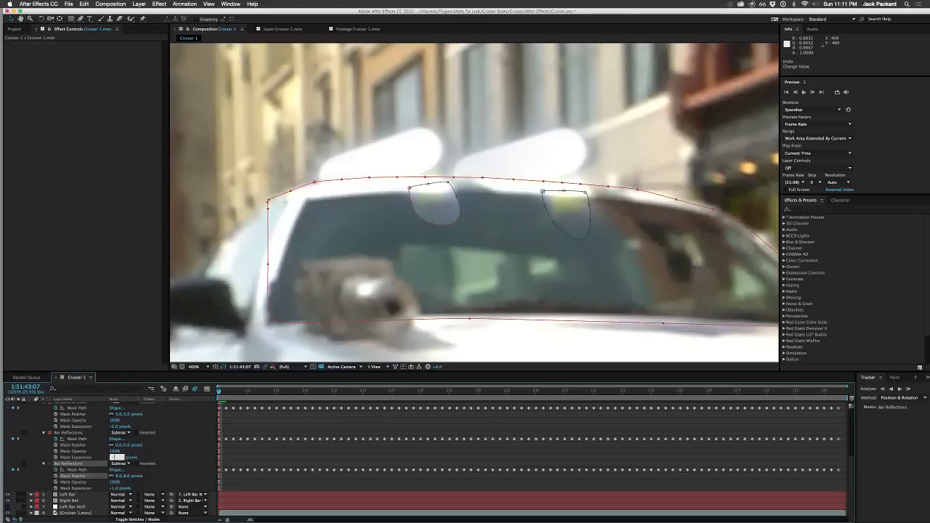
pyautogui.write('1')
pyautogui.press('Return')
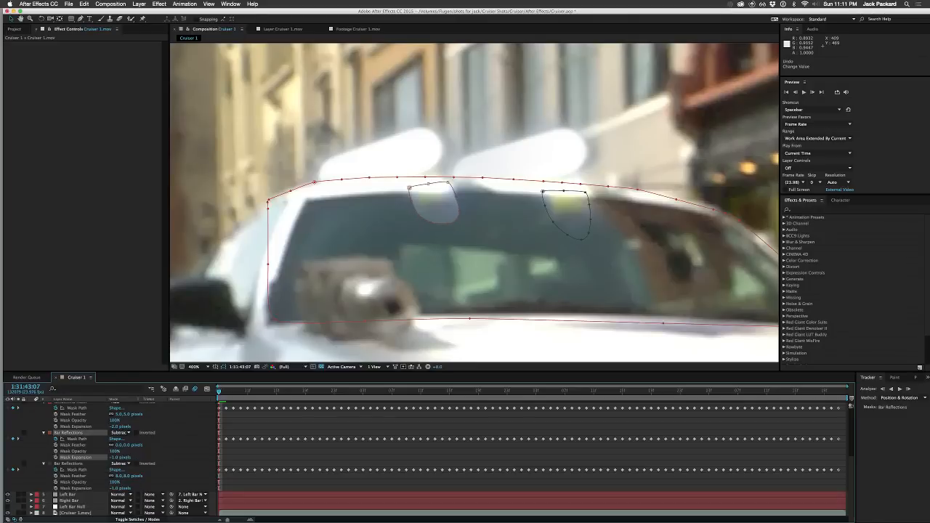
pyautogui.click(121, 445)
pyautogui.write('8')
pyautogui.press('Return')
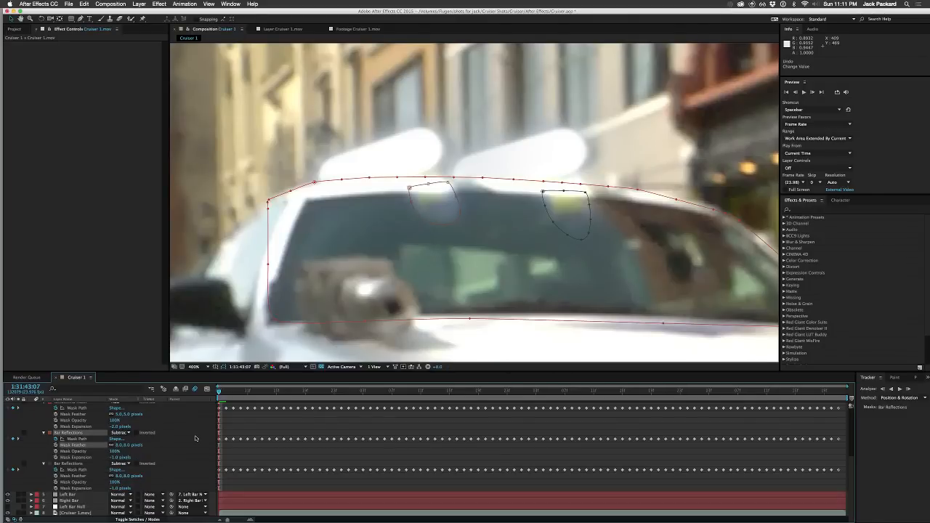
# Step: Deselect the masks and inspect the reflection cleanup on the whole car at 1:31:43:08
pyautogui.click(195, 438)
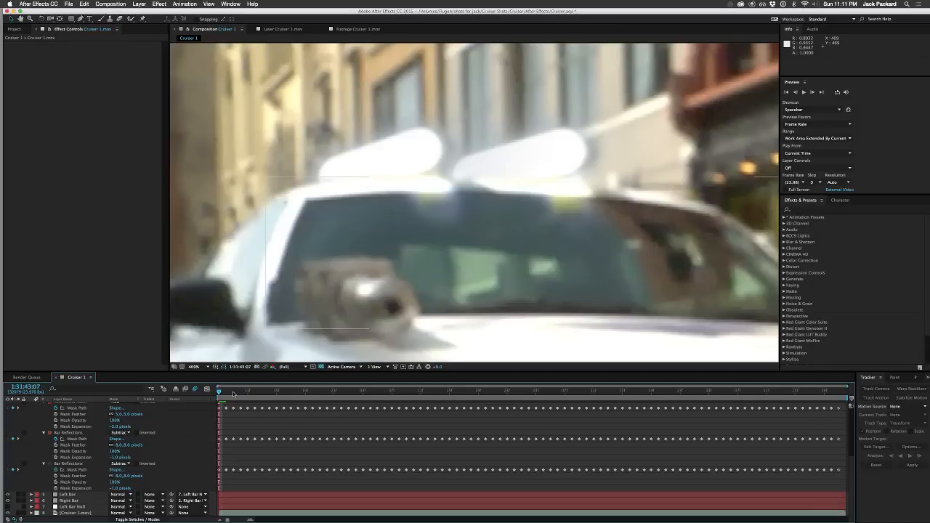
pyautogui.scroll(-4, 234, 343)
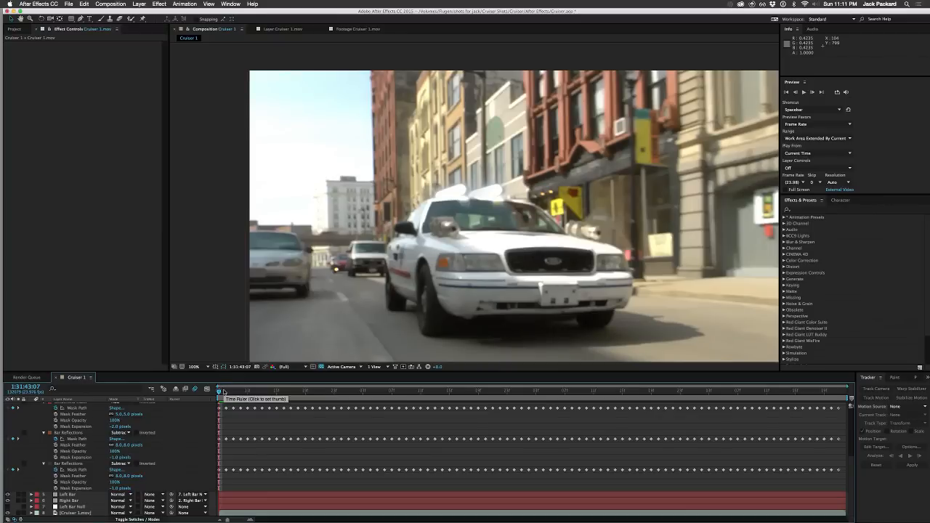
pyautogui.click(226, 391)
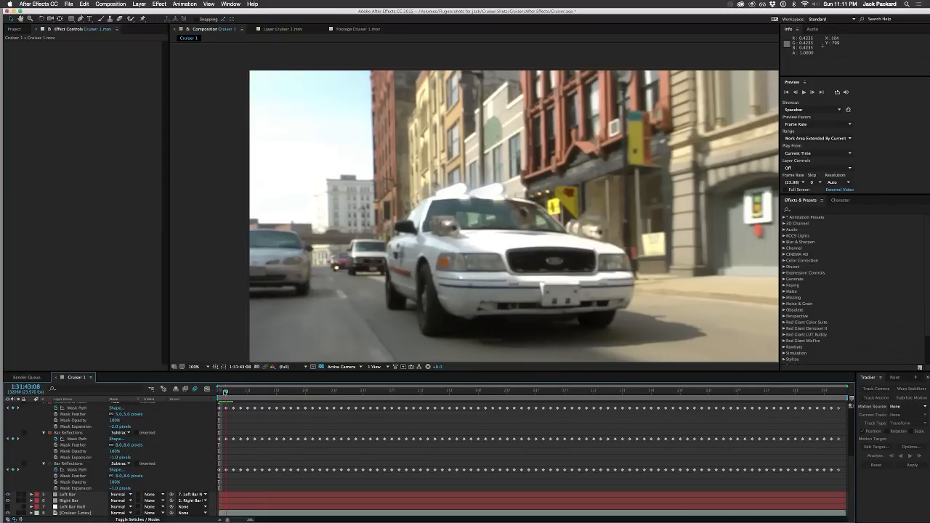
# Step: Inspect the saber bars and windshield reflection cleanup frame by frame between 1:31:44:11 and 1:31:45:00
pyautogui.moveTo(226, 392); pyautogui.dragTo(421, 391)
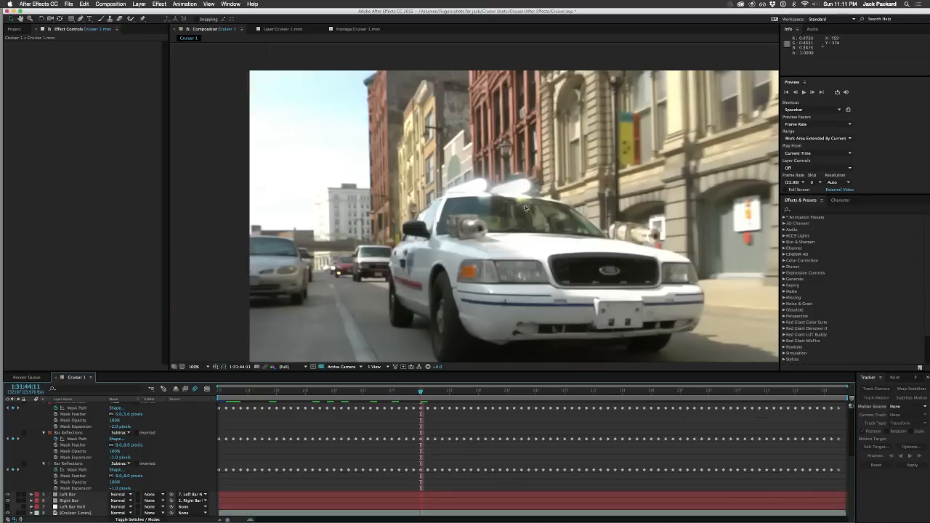
pyautogui.press('pagedown')
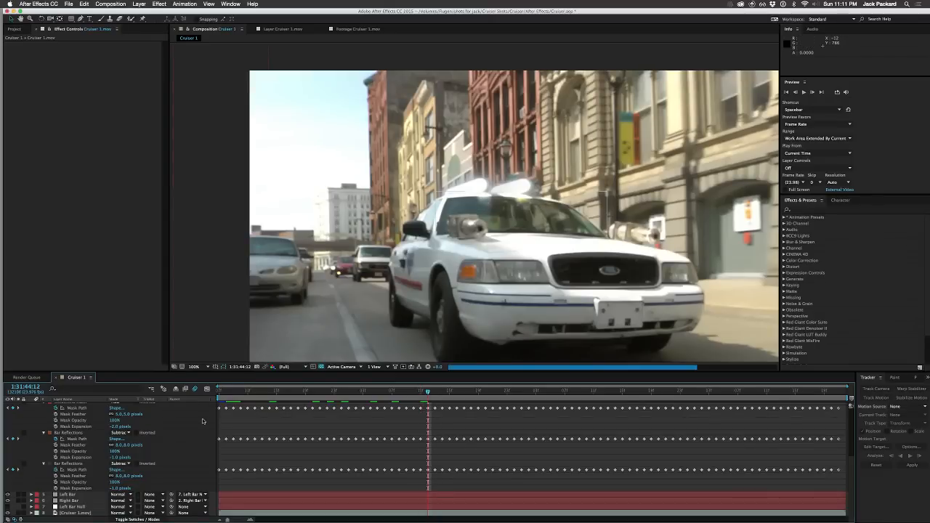
pyautogui.press('pagedown')
pyautogui.press('pagedown')
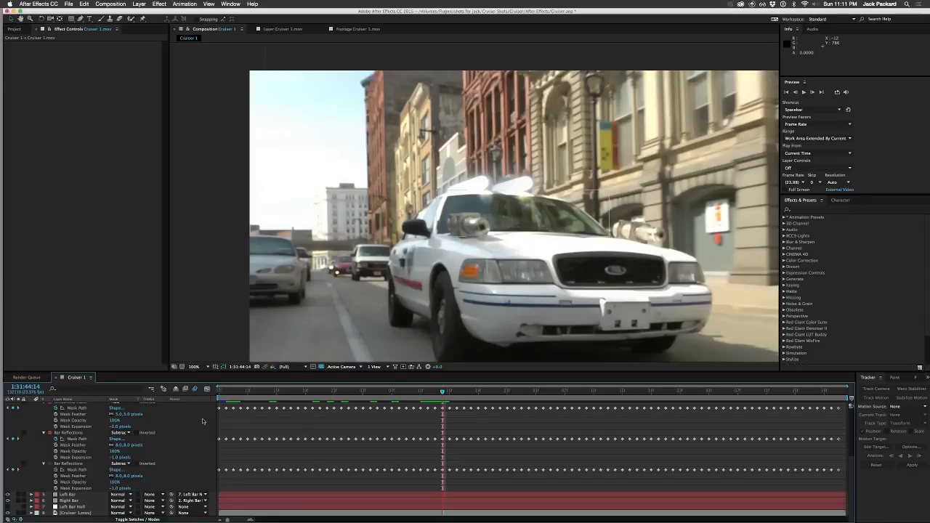
pyautogui.press('pagedown')
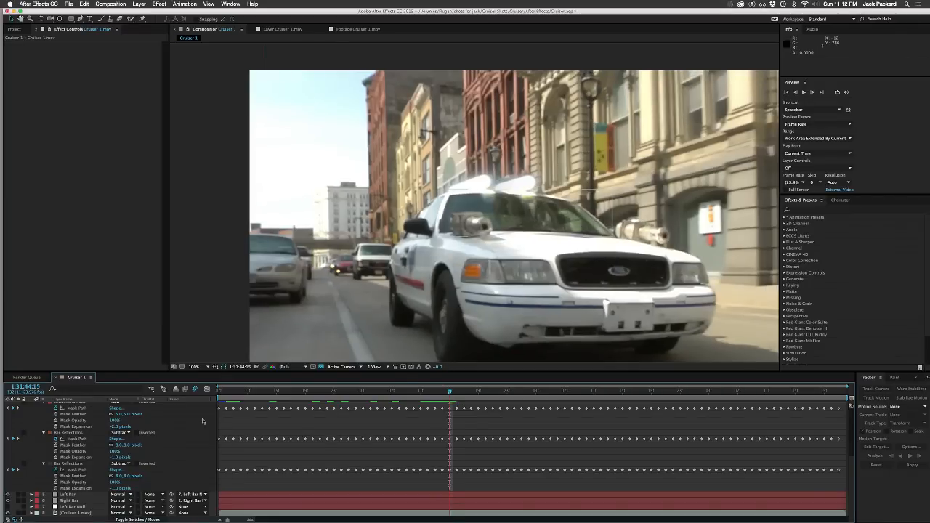
pyautogui.press('pagedown')
pyautogui.press('pagedown')
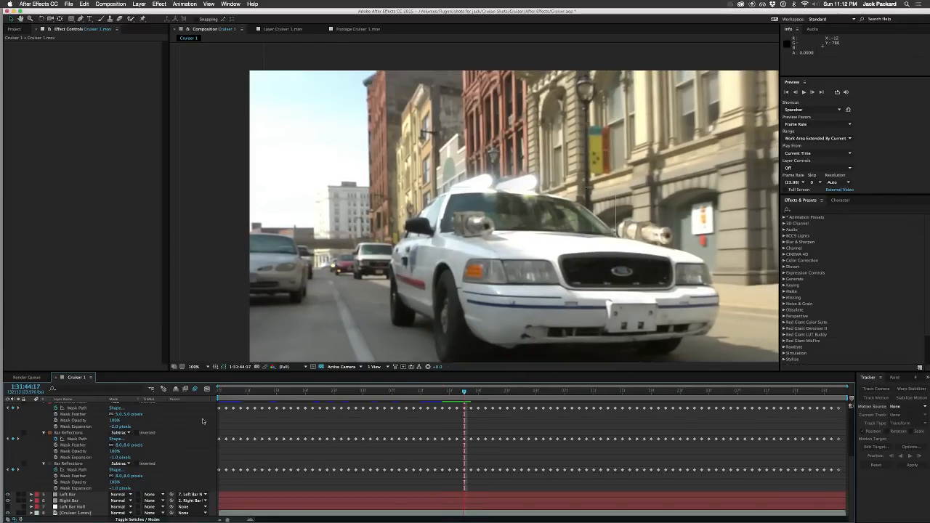
pyautogui.press('pagedown')
pyautogui.press('pagedown')
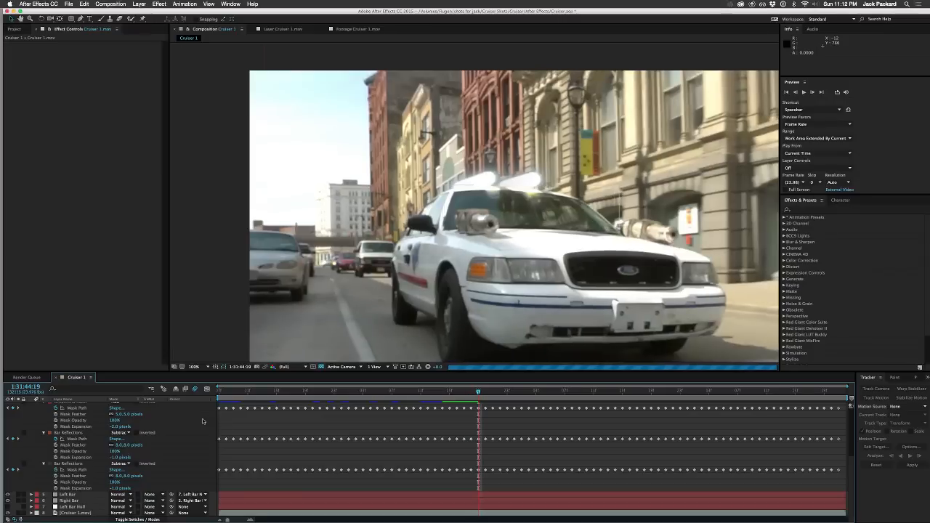
pyautogui.press('pagedown')
pyautogui.press('pagedown')
pyautogui.press('pagedown')
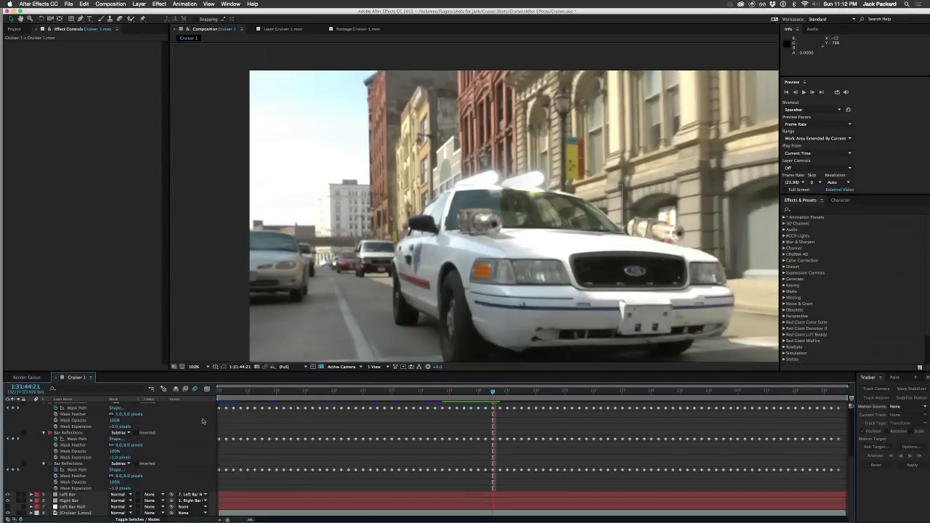
pyautogui.press('pagedown')
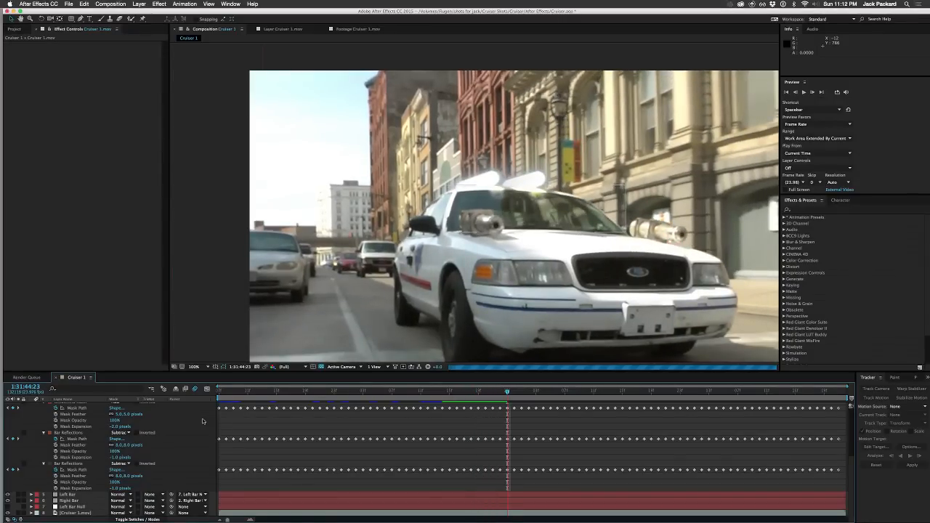
pyautogui.press('pagedown')
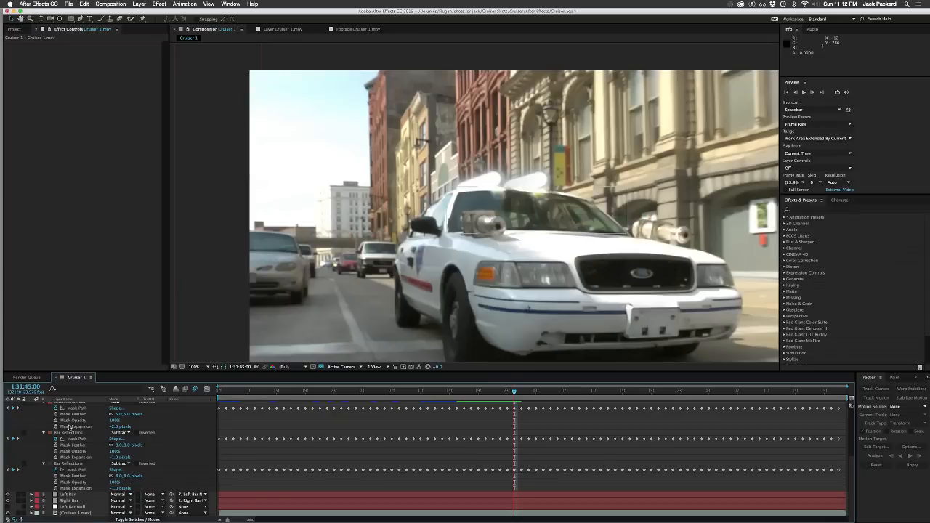
# Step: Collapse the mask properties of the two masked Cruiser 1.mov layers, 3 and 4
pyautogui.scroll(4, 71, 427)
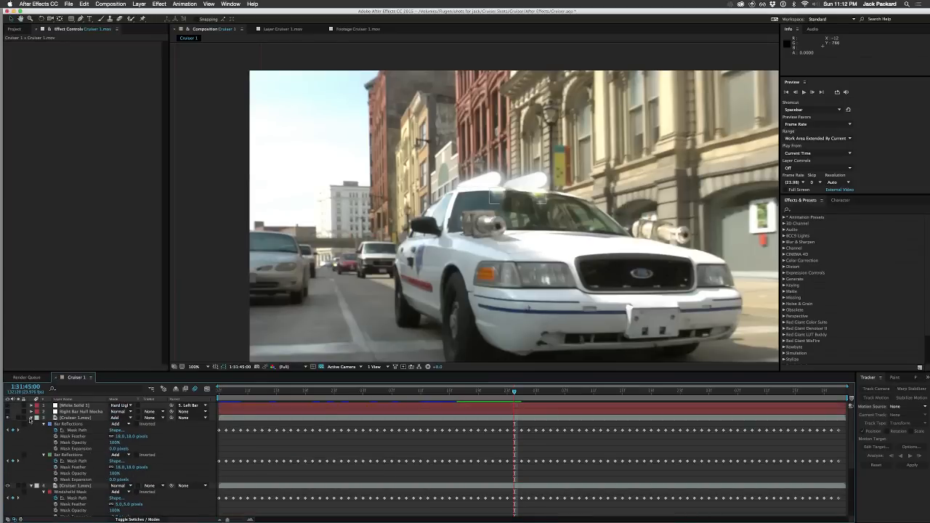
pyautogui.click(31, 418)
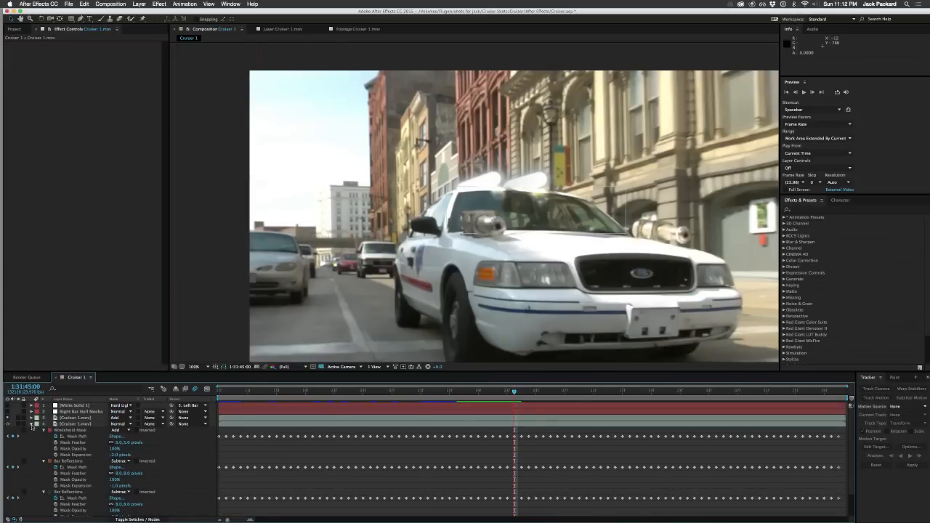
pyautogui.click(31, 424)
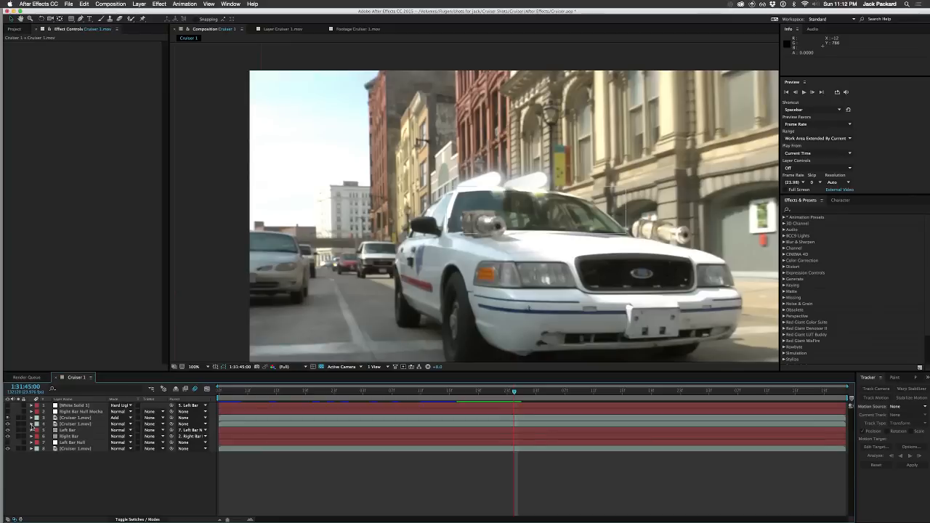
# Step: Compare the windshield reflections on layer 3, Cruiser 1.mov, by toggling its Fast Blur and Keylight effects
pyautogui.click(65, 419)
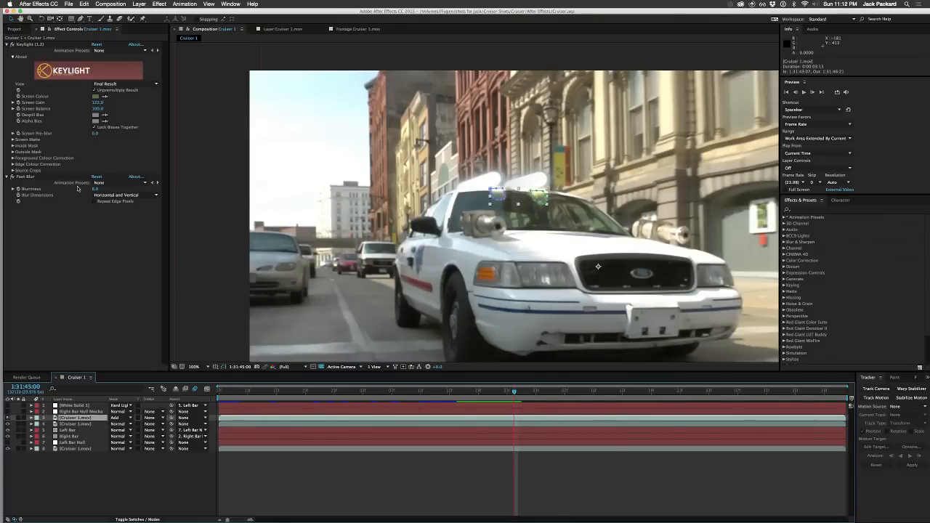
pyautogui.click(12, 177)
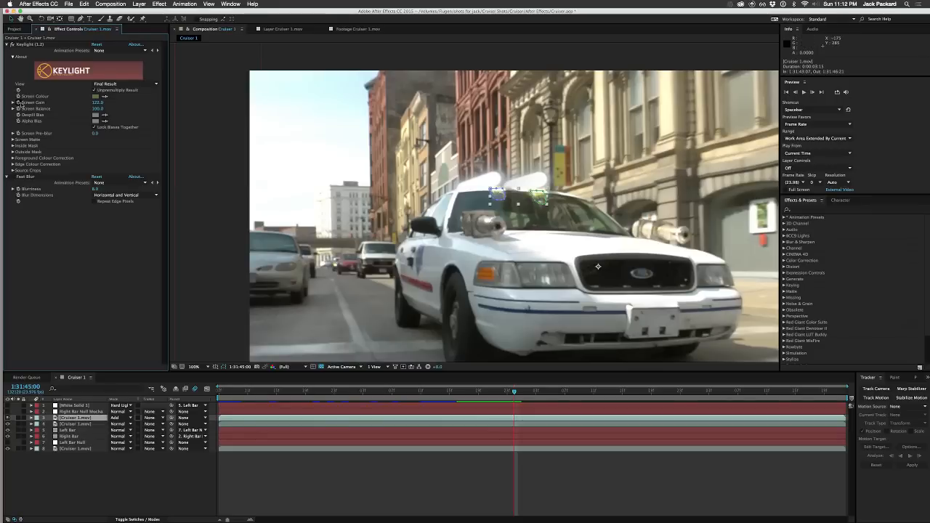
pyautogui.click(13, 45)
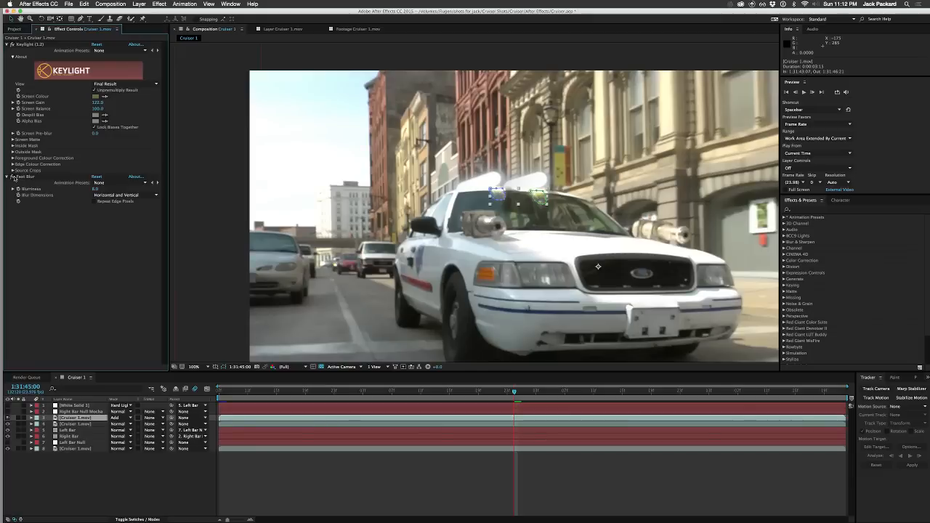
# Step: Try a Fast Blur blurriness of 2 on layer 3 and check the reflections with nothing selected
pyautogui.click(95, 189)
pyautogui.write('2')
pyautogui.press('Return')
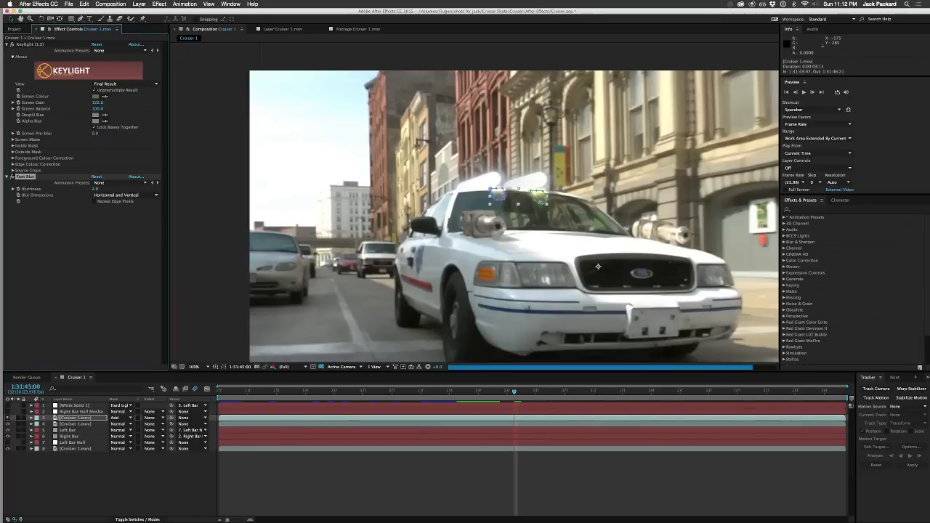
pyautogui.click(153, 495)
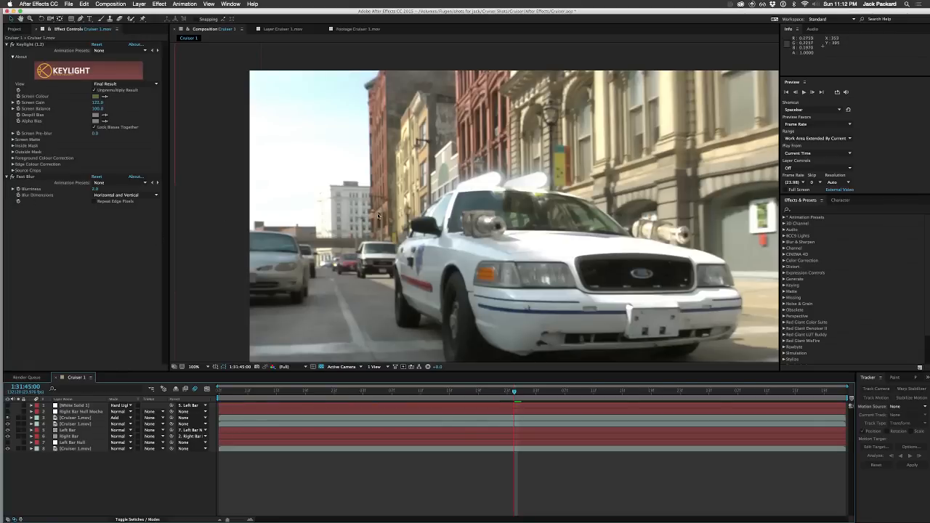
# Step: Set the Fast Blur blurriness on layer 3 to 5
pyautogui.click(95, 189)
pyautogui.write('5')
pyautogui.press('Return')
pyautogui.click(110, 284)
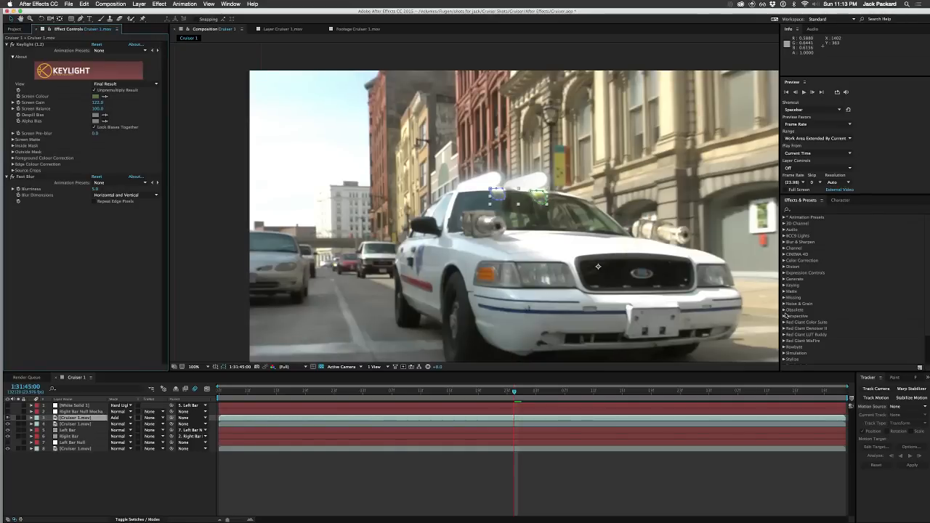
# Step: Apply Colorista II after Fast Blur on layer 3 and shift green toward cyan in the Primary HSL lightness wheel
pyautogui.click(783, 322)
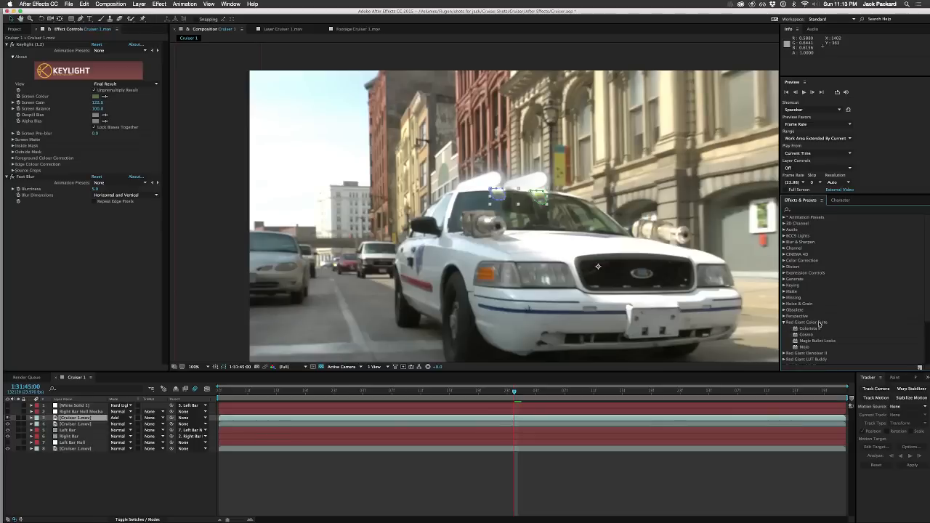
pyautogui.moveTo(808, 329); pyautogui.dragTo(45, 253)
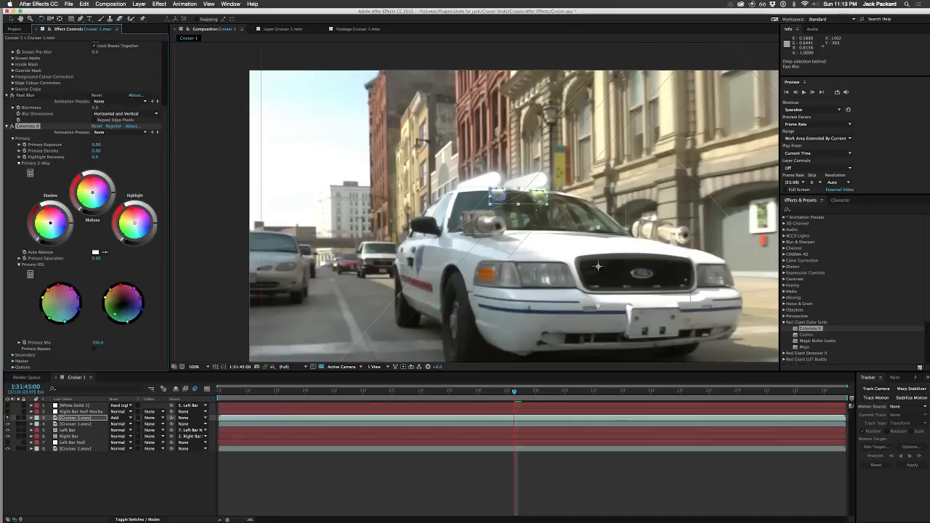
pyautogui.moveTo(115, 314); pyautogui.dragTo(127, 318)
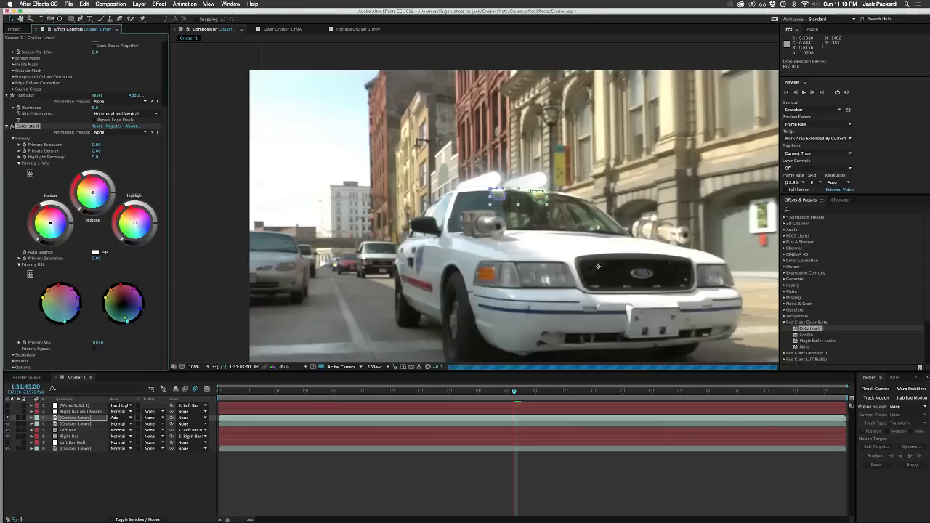
# Step: Turn off Keylight on layer 3 and push the green and cyan points outward in Colorista II's Primary HSL wheels
pyautogui.scroll(3, 109, 166)
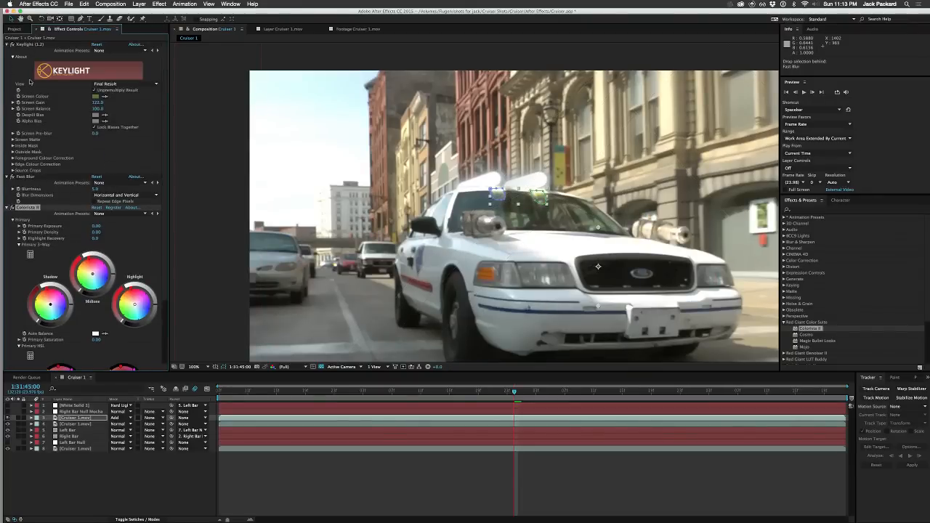
pyautogui.click(11, 44)
pyautogui.scroll(-3, 53, 182)
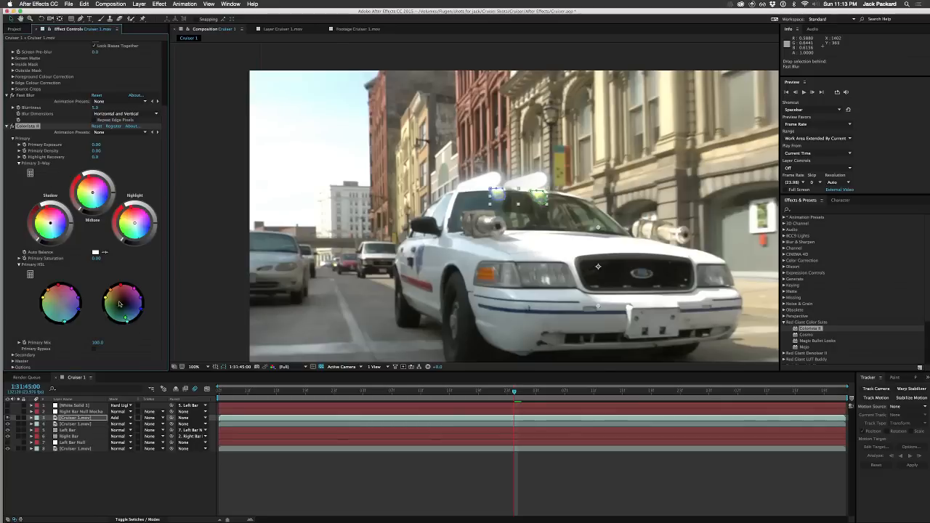
pyautogui.moveTo(126, 320); pyautogui.dragTo(129, 335)
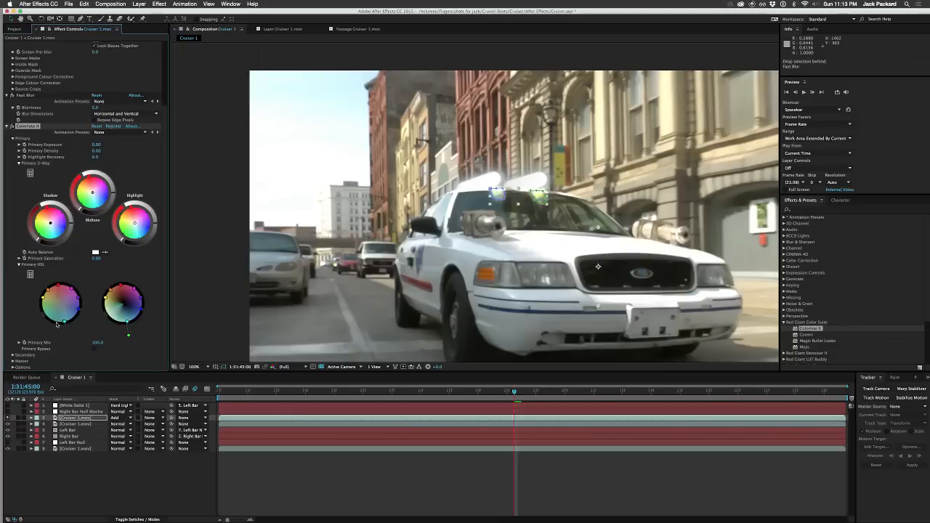
pyautogui.moveTo(64, 322); pyautogui.dragTo(65, 331)
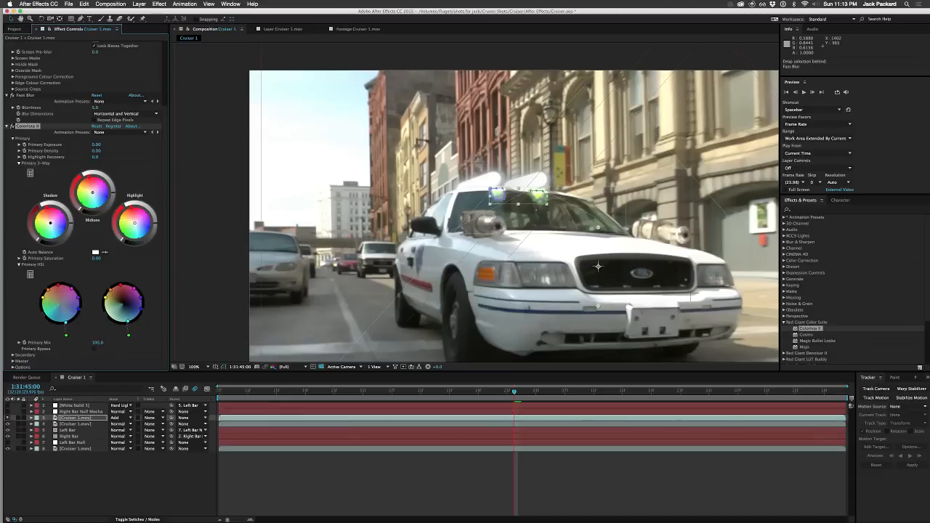
pyautogui.moveTo(66, 322); pyautogui.dragTo(67, 329)
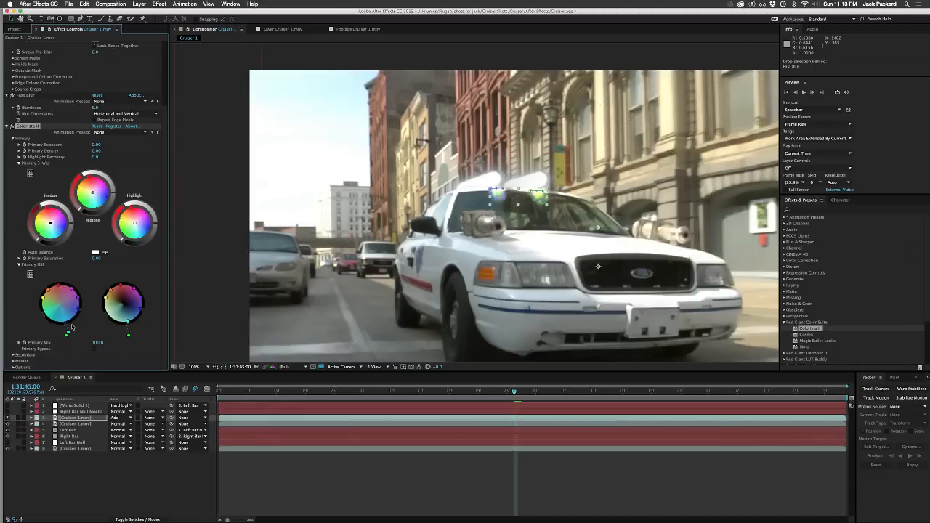
# Step: Raise Colorista II's Primary Exposure to 1.12 on layer 3 and preview the shot from its first frame
pyautogui.scroll(3, 160, 232)
pyautogui.scroll(2, 160, 202)
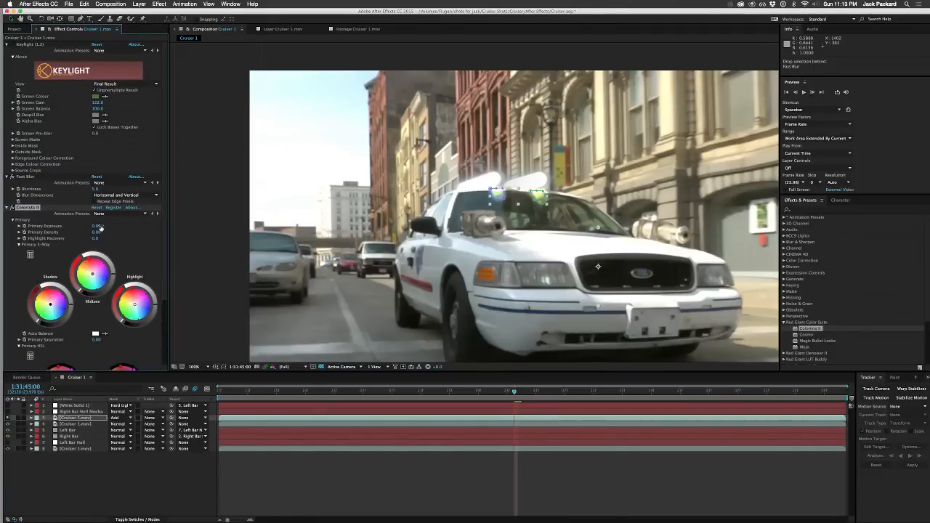
pyautogui.moveTo(98, 226); pyautogui.dragTo(141, 227)
pyautogui.click(159, 473)
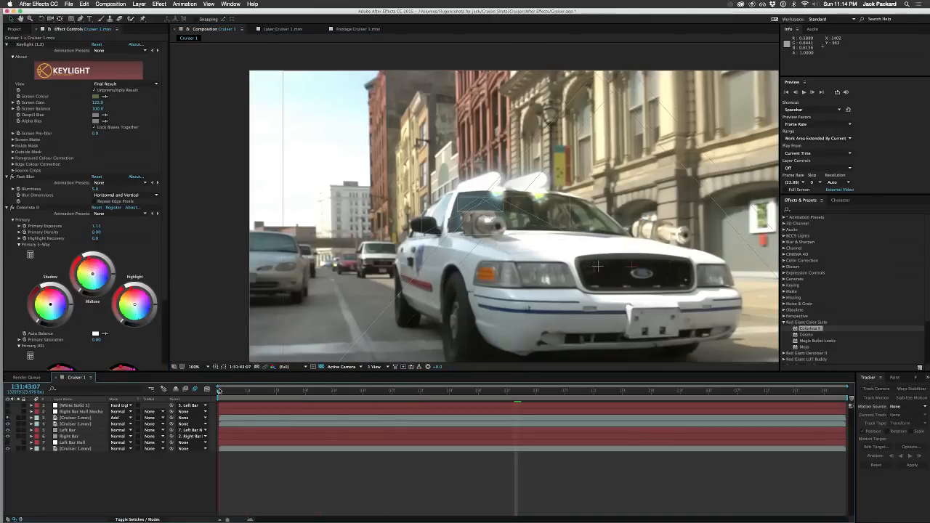
pyautogui.press('Home')
pyautogui.press('space')
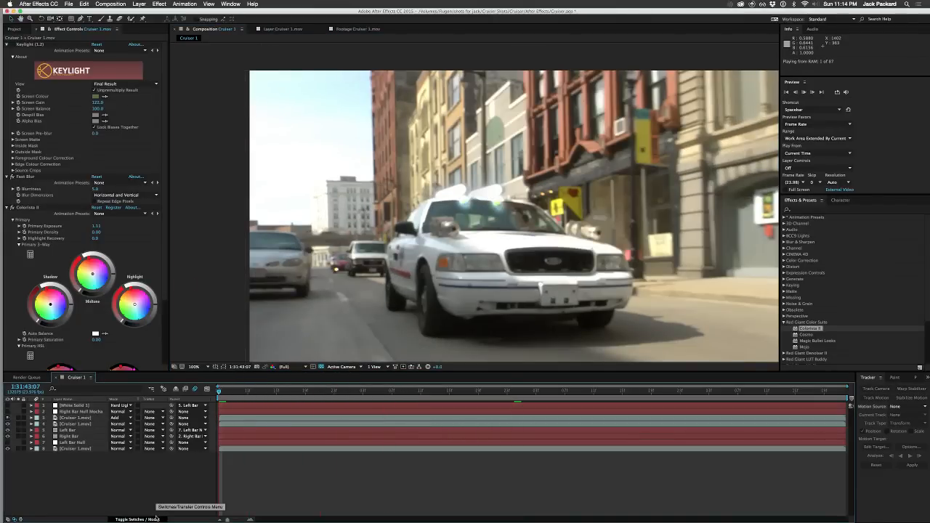
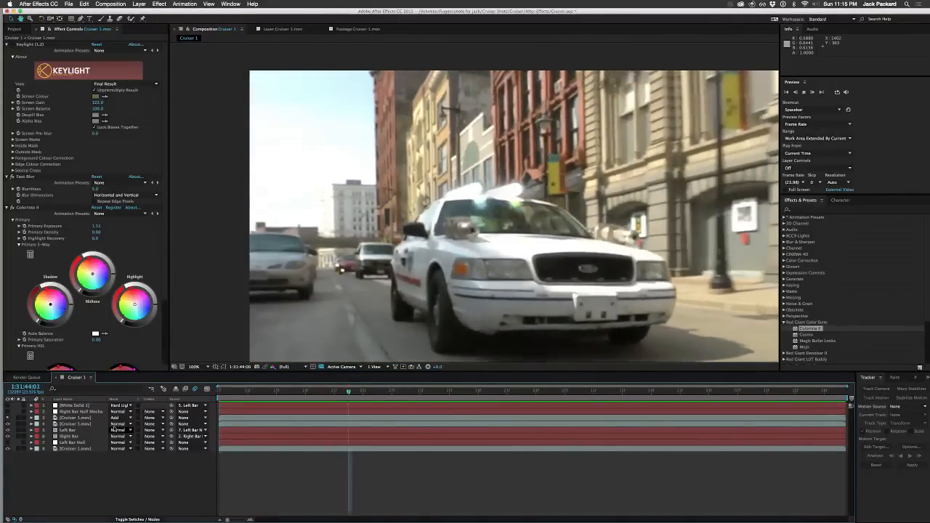
# Step: Stop the preview and lower the opacity of layer 3 to about 53%
pyautogui.press('space')
pyautogui.click(76, 419)
pyautogui.press('t')
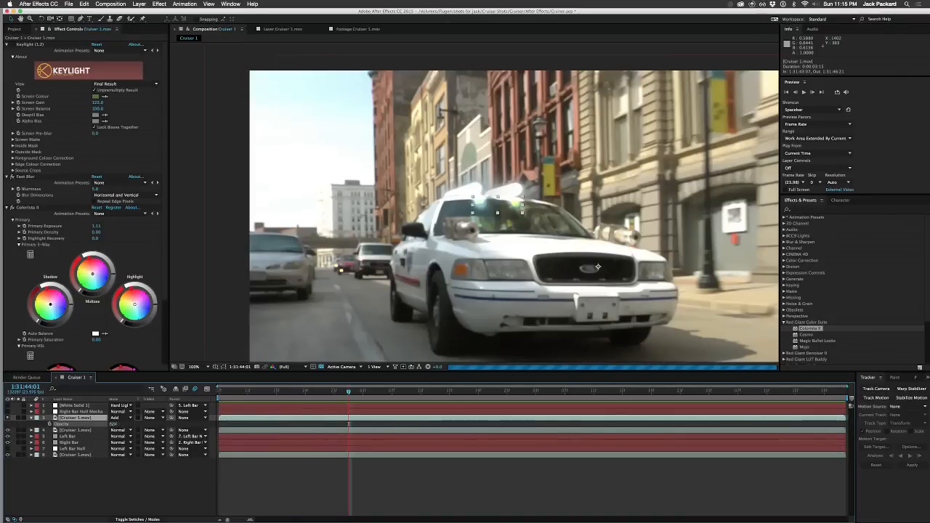
pyautogui.moveTo(113, 424); pyautogui.dragTo(96, 424)
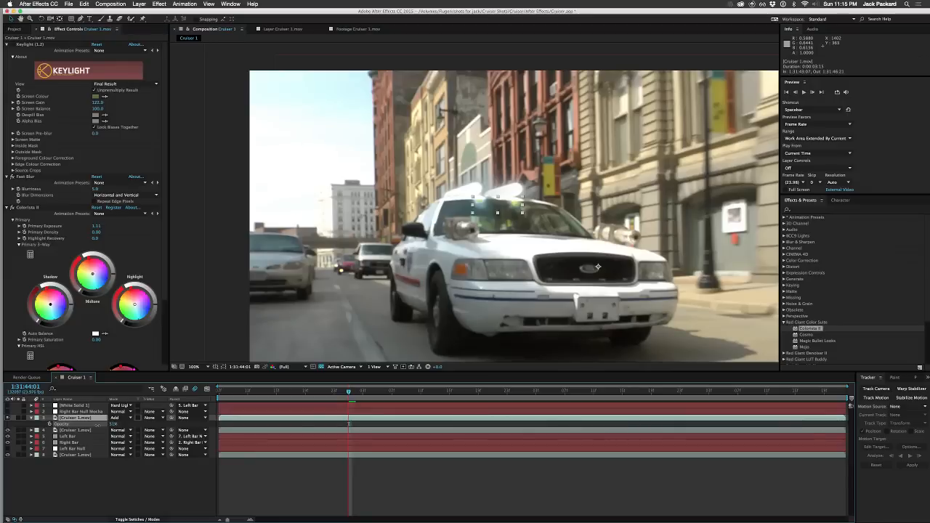
# Step: Hide layer 3 and toggle the visibility of layer 4 to compare the windshield and bars with and without it
pyautogui.click(86, 430)
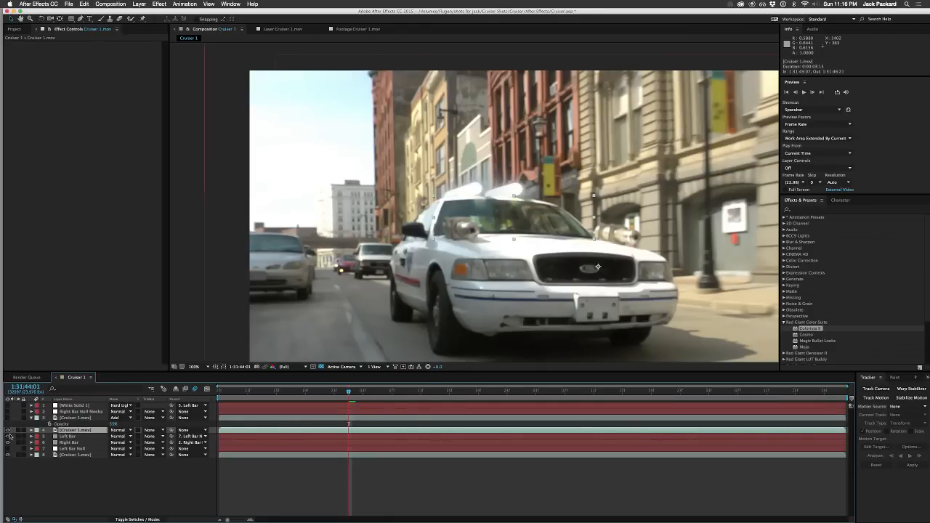
pyautogui.click(7, 430)
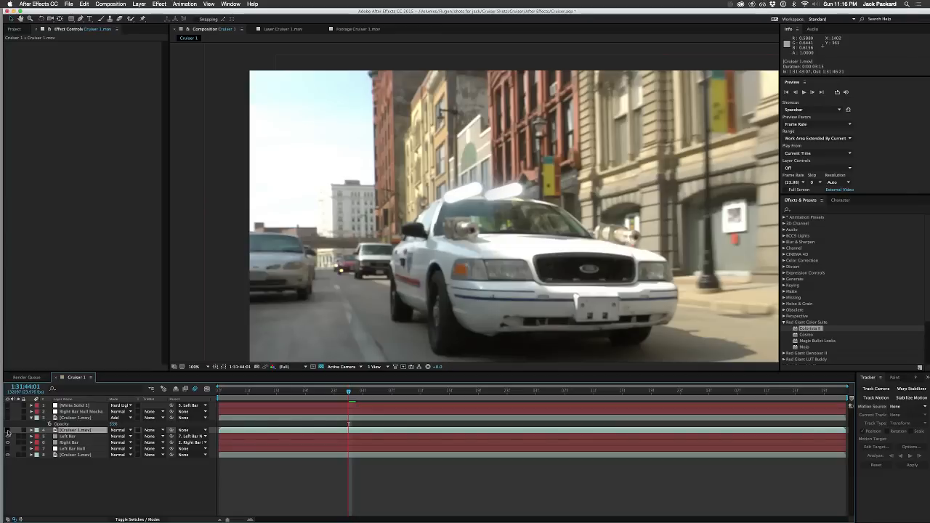
pyautogui.click(7, 431)
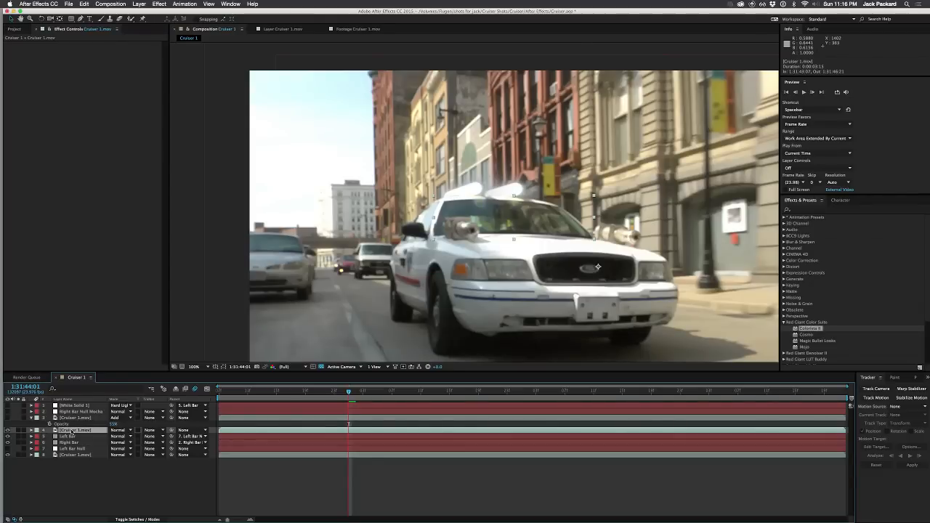
pyautogui.click(86, 489)
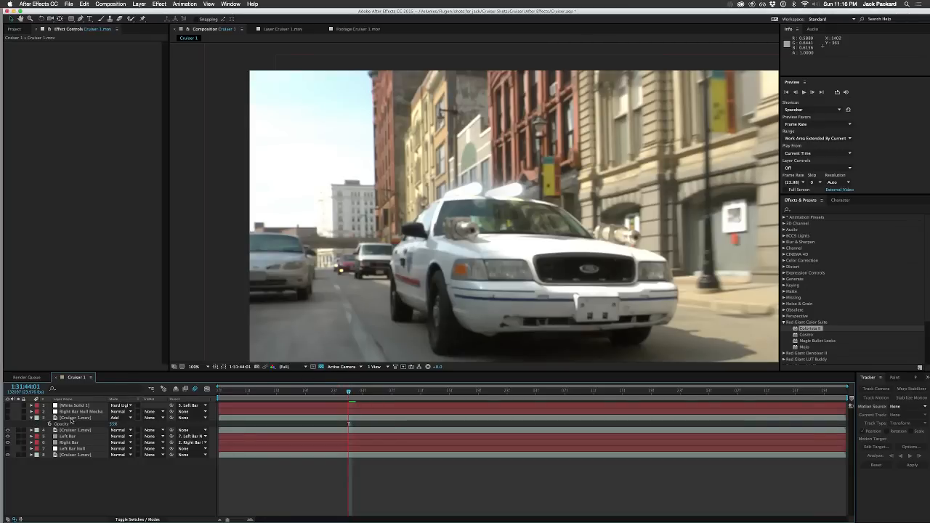
pyautogui.click(8, 431)
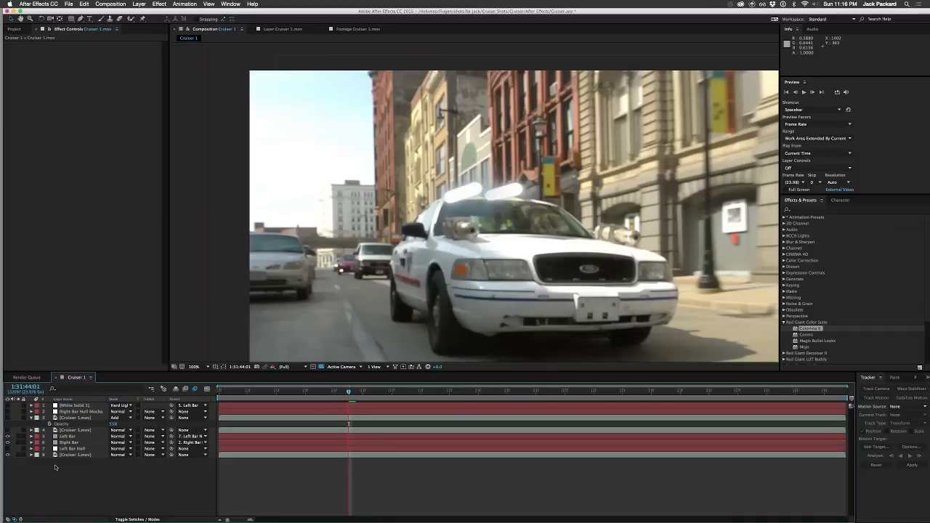
# Step: Duplicate the bottommost Cruiser 1.mov footage layer
pyautogui.click(64, 454)
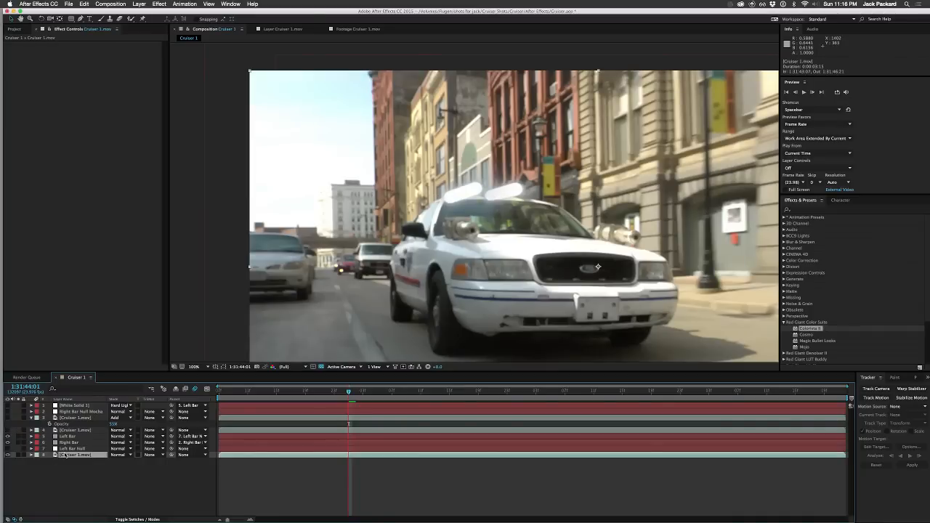
pyautogui.press('super+d')
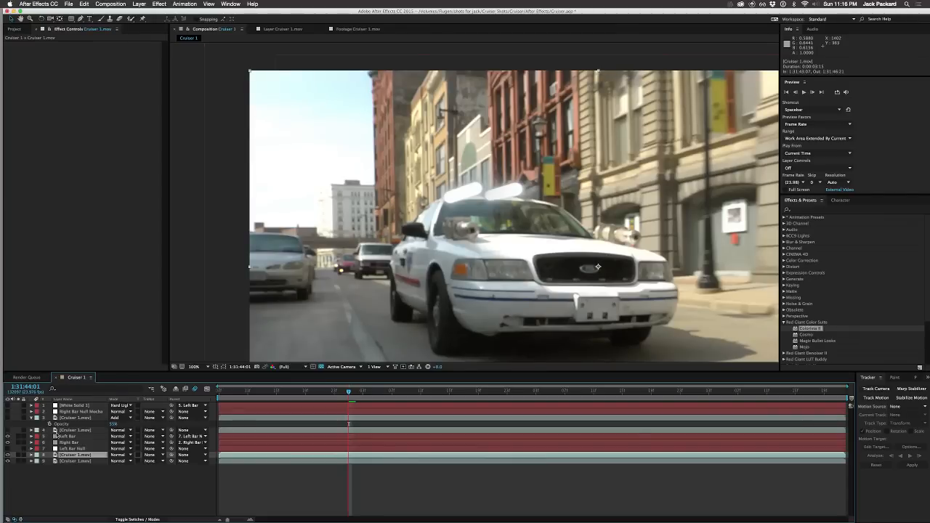
# Step: Show layer 4 and delete its two Bar Reflections masks, keeping only the Windshield Mask
pyautogui.click(80, 431)
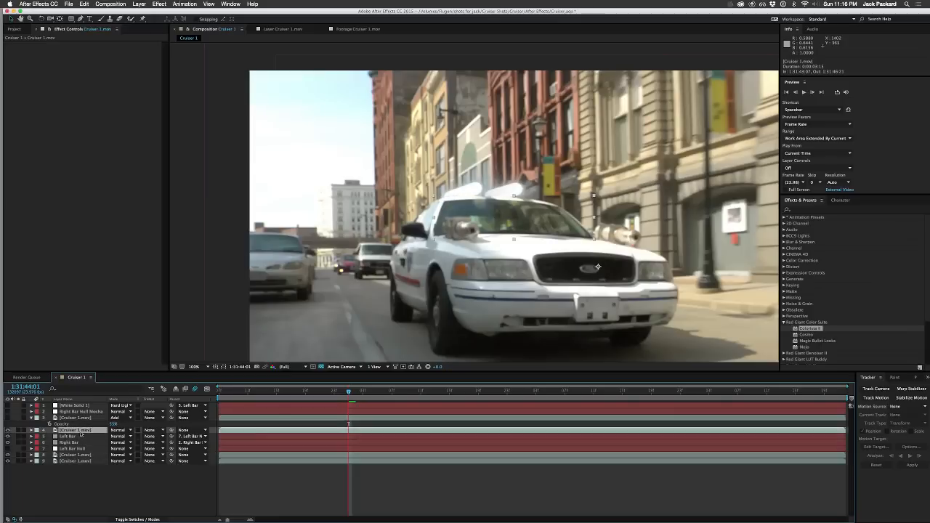
pyautogui.press('m')
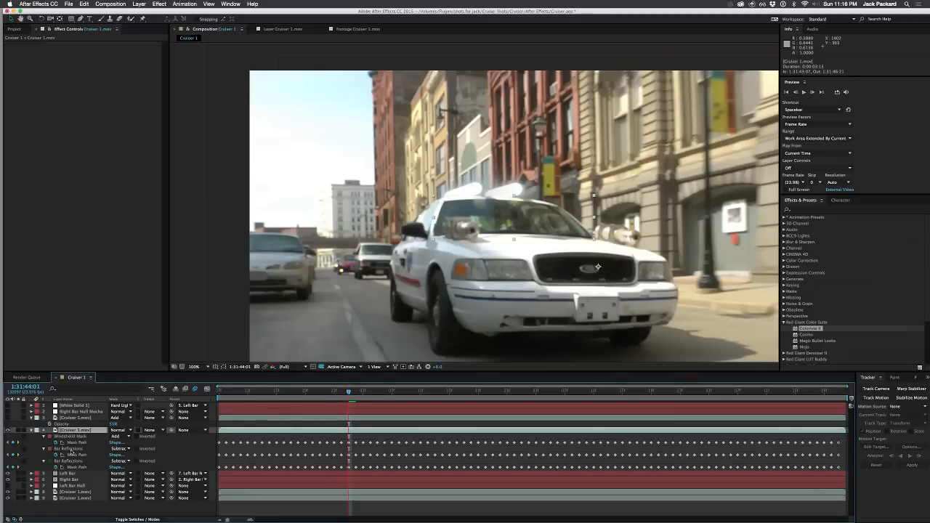
pyautogui.click(71, 449)
pyautogui.press('Delete')
pyautogui.click(70, 450)
pyautogui.press('Delete')
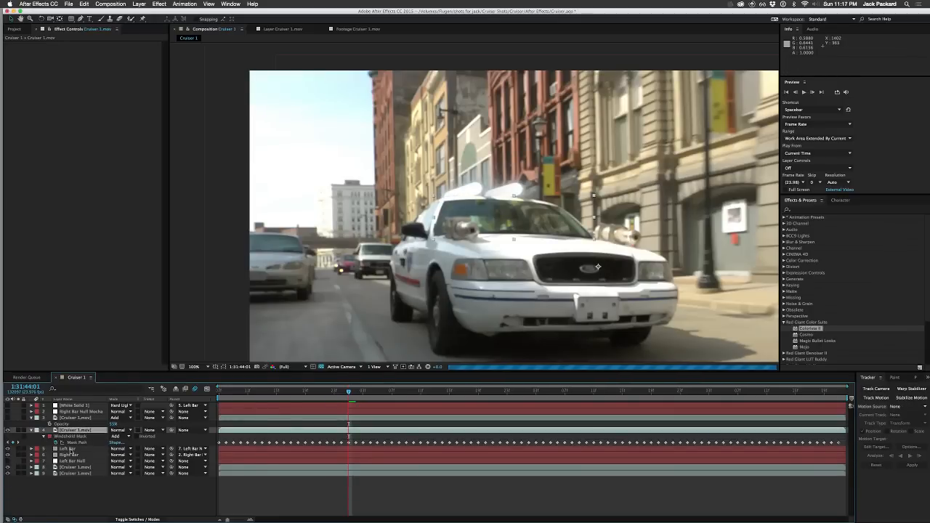
# Step: Move the duplicated Cruiser 1.mov layer directly above the windshield layer and paste the mocha masks onto it at the first frame
pyautogui.click(76, 466)
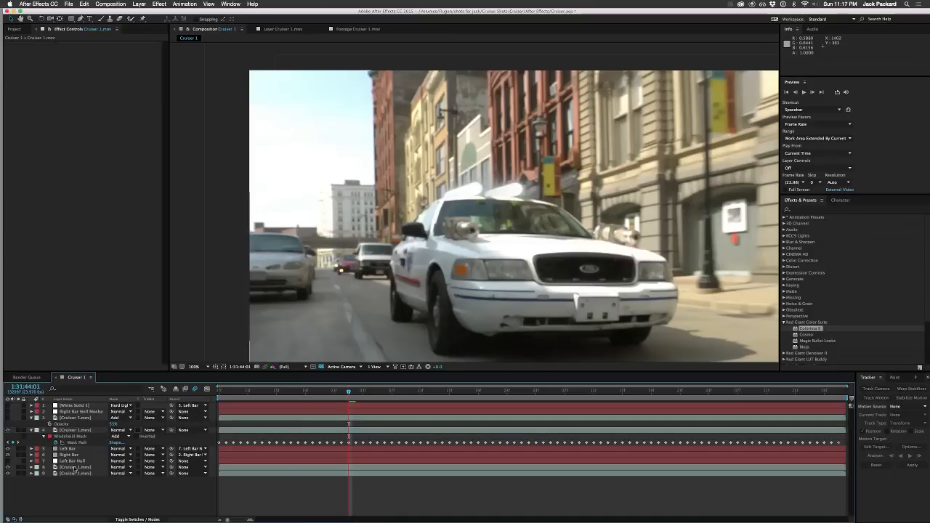
pyautogui.moveTo(77, 466); pyautogui.dragTo(69, 421)
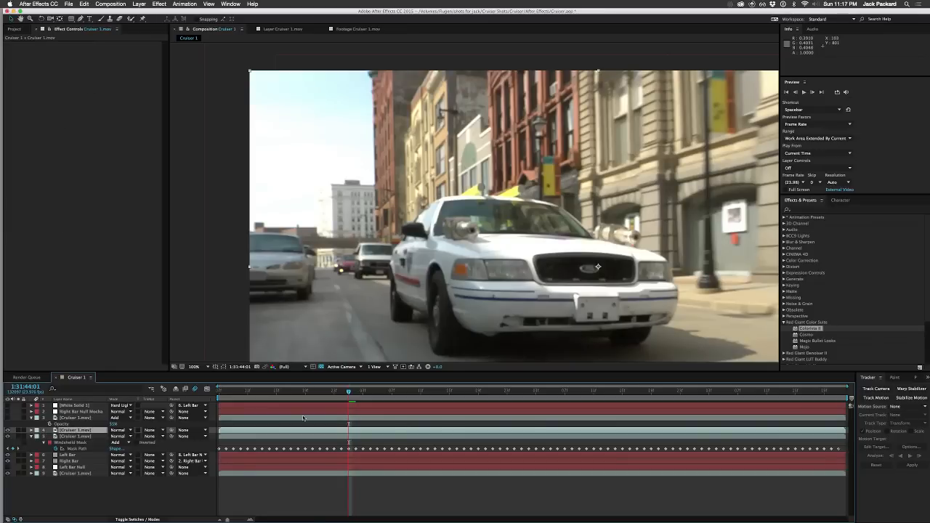
pyautogui.moveTo(232, 392); pyautogui.dragTo(217, 394)
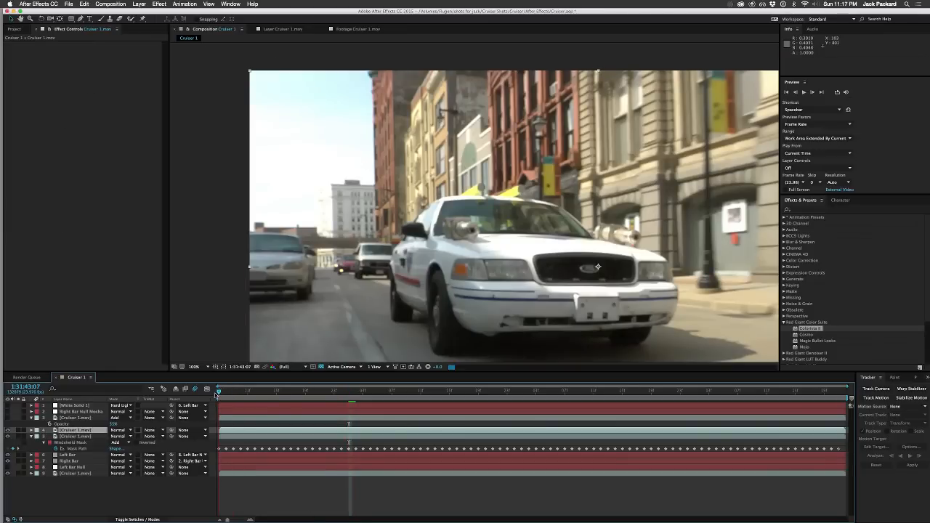
pyautogui.click(84, 4)
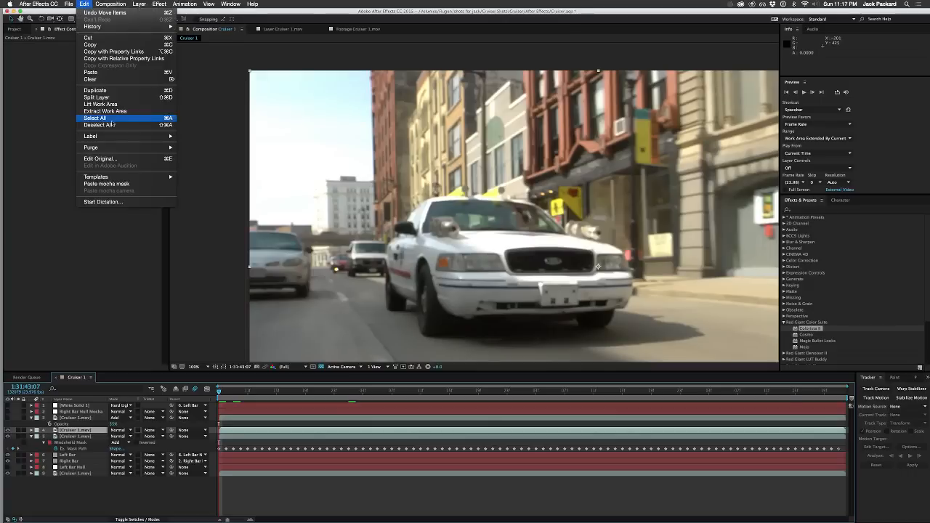
pyautogui.click(116, 184)
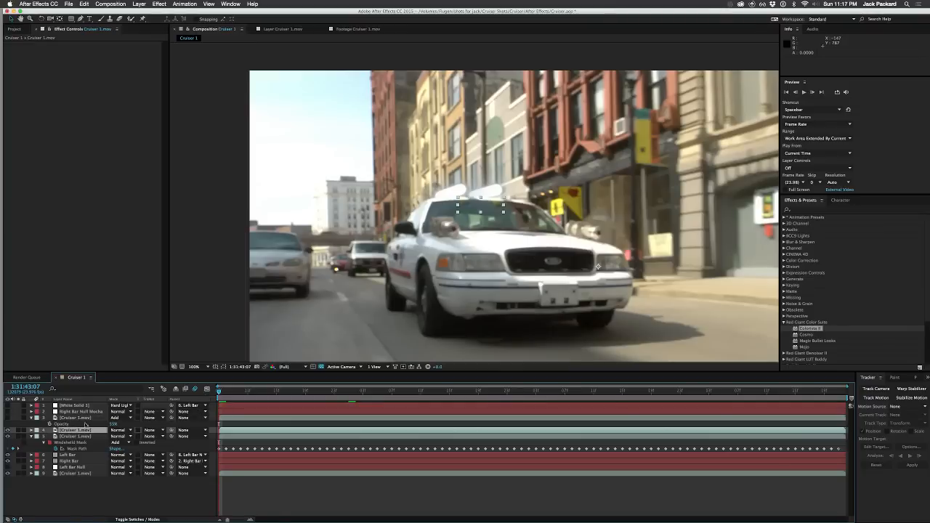
# Step: Display the mask paths and scrub the shot to check the pasted reflection masks, returning to the first frame for a close look
pyautogui.click(224, 367)
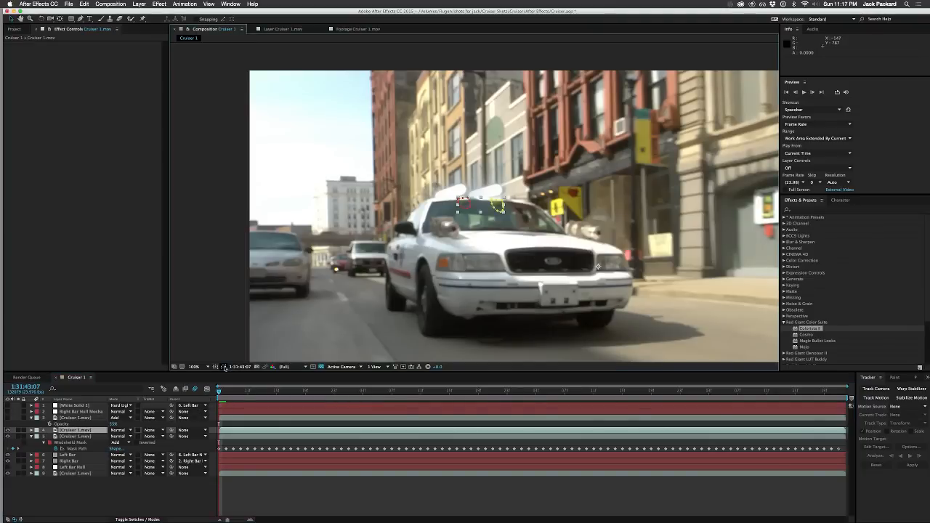
pyautogui.click(231, 390)
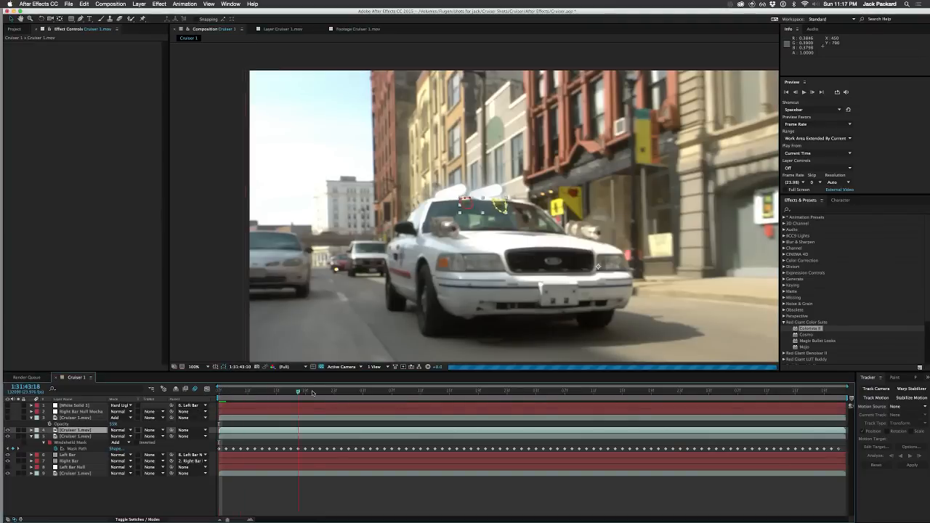
pyautogui.moveTo(232, 390); pyautogui.dragTo(208, 388)
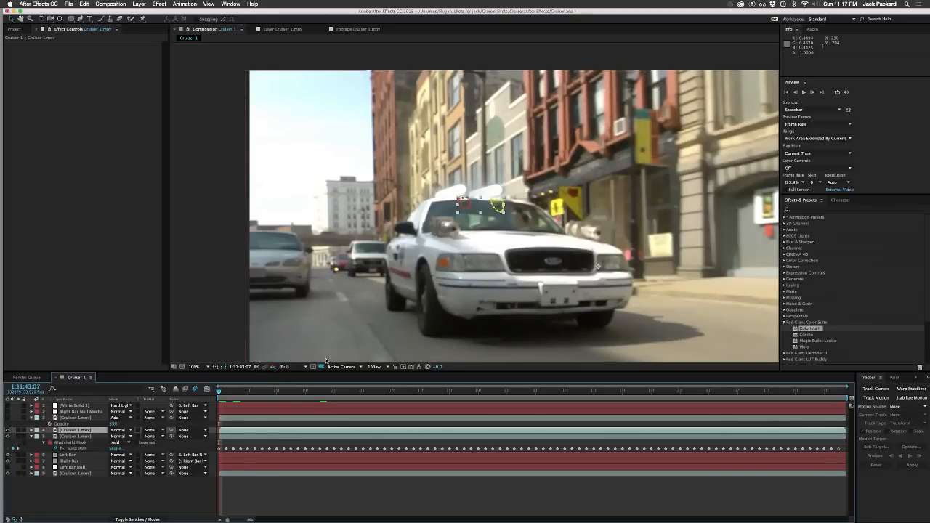
pyautogui.press('.')
pyautogui.press('.')
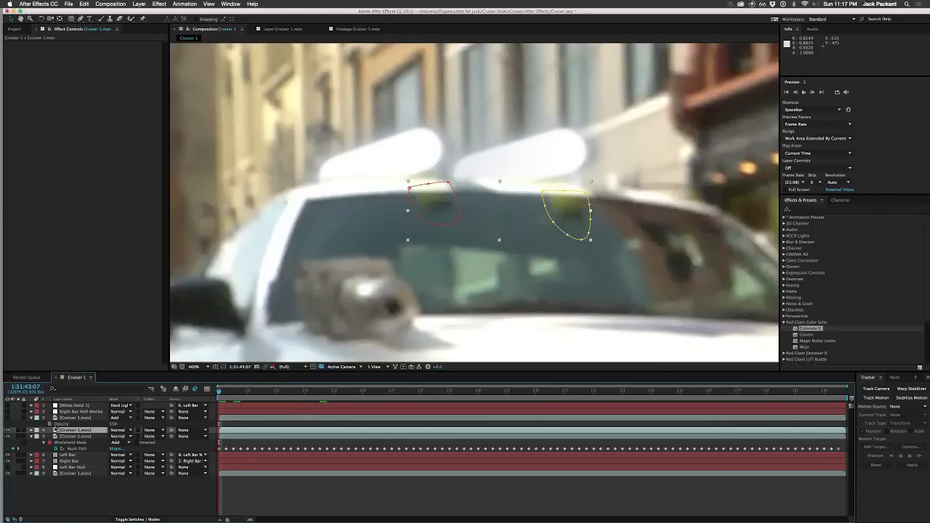
# Step: Try the Tint effect on layer 4 with a reduced tint amount, and delete the effect
pyautogui.rightClick(62, 64)
pyautogui.moveTo(111, 116)
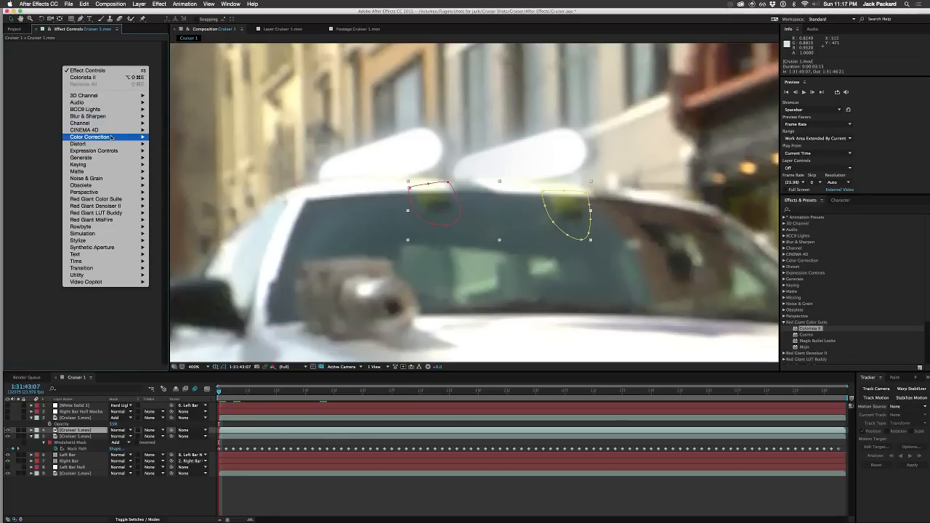
pyautogui.moveTo(101, 137)
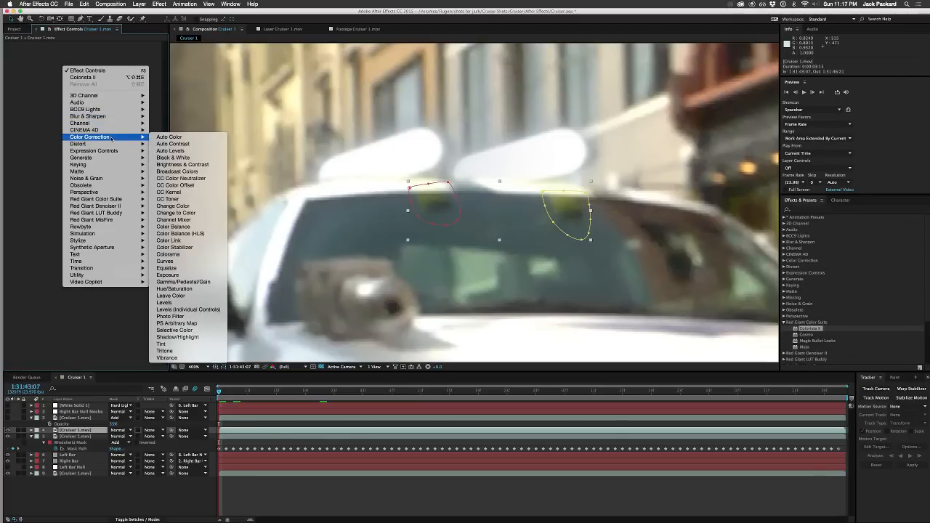
pyautogui.click(179, 344)
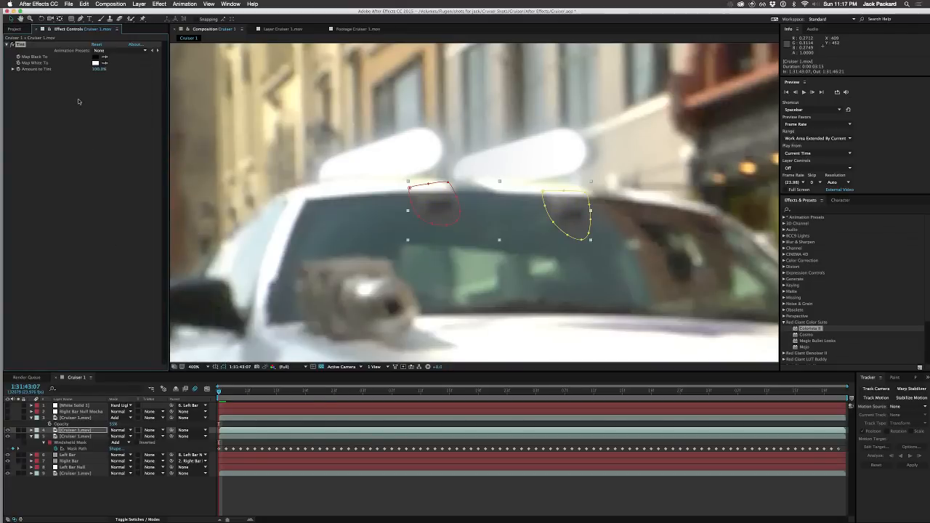
pyautogui.moveTo(99, 68); pyautogui.dragTo(72, 69)
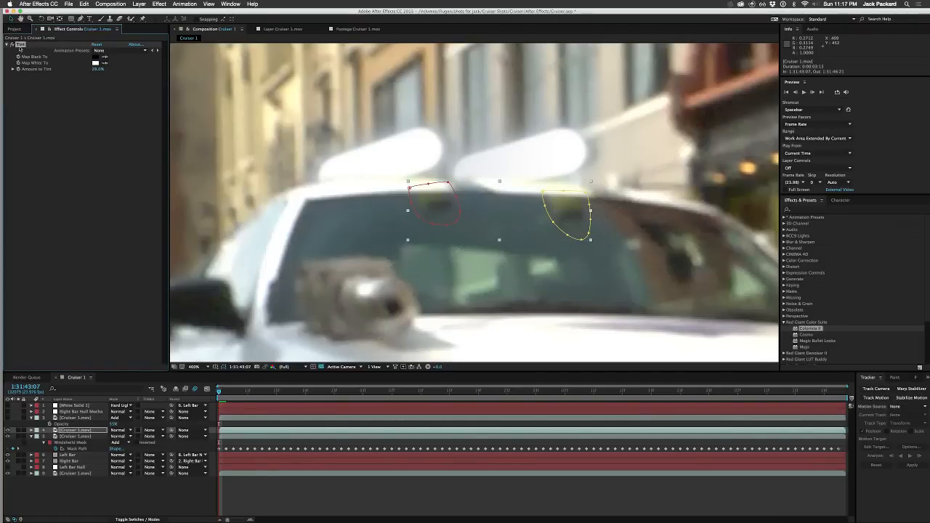
pyautogui.press('Delete')
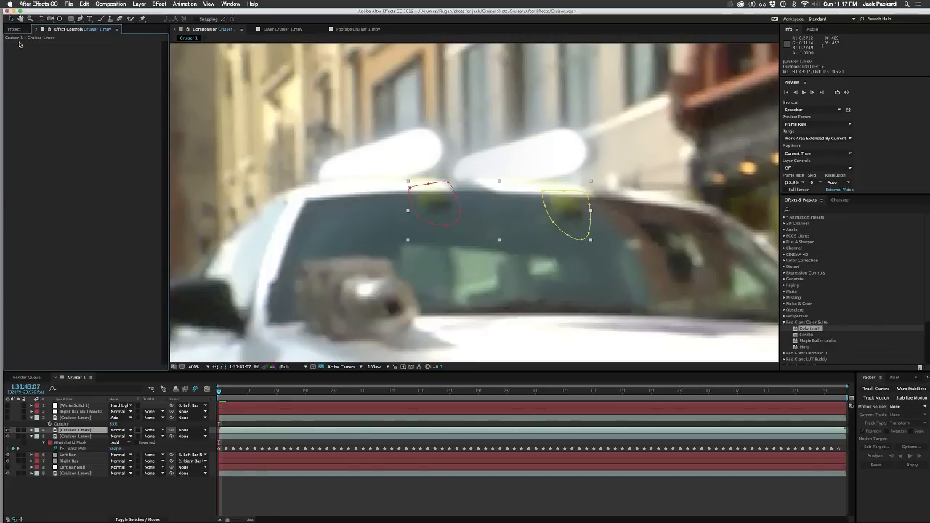
# Step: Try the Hue/Saturation effect on layer 4 with different Master Saturation values, and delete the effect
pyautogui.rightClick(76, 78)
pyautogui.moveTo(111, 190)
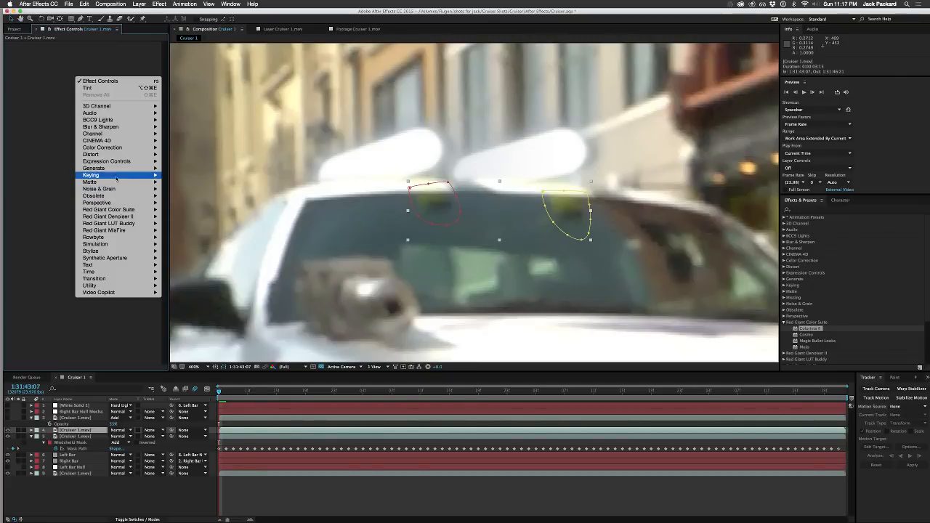
pyautogui.moveTo(117, 155)
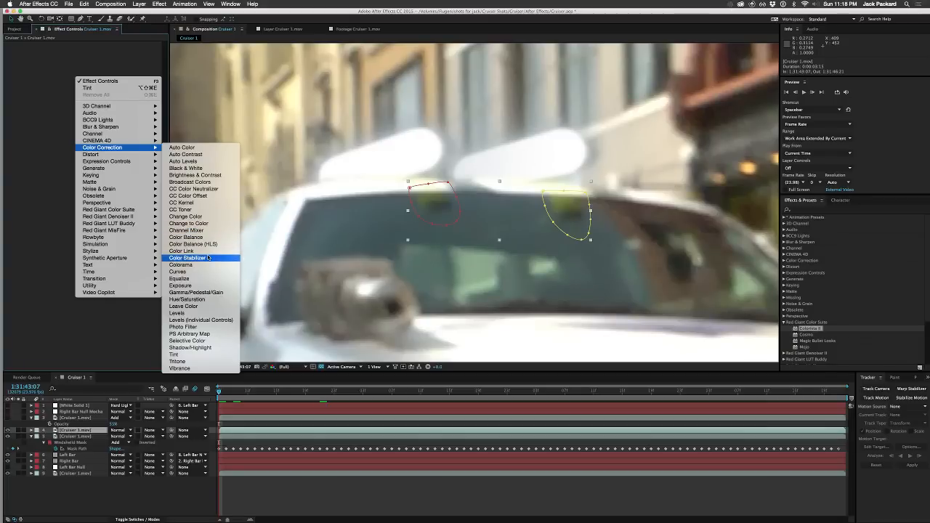
pyautogui.click(208, 300)
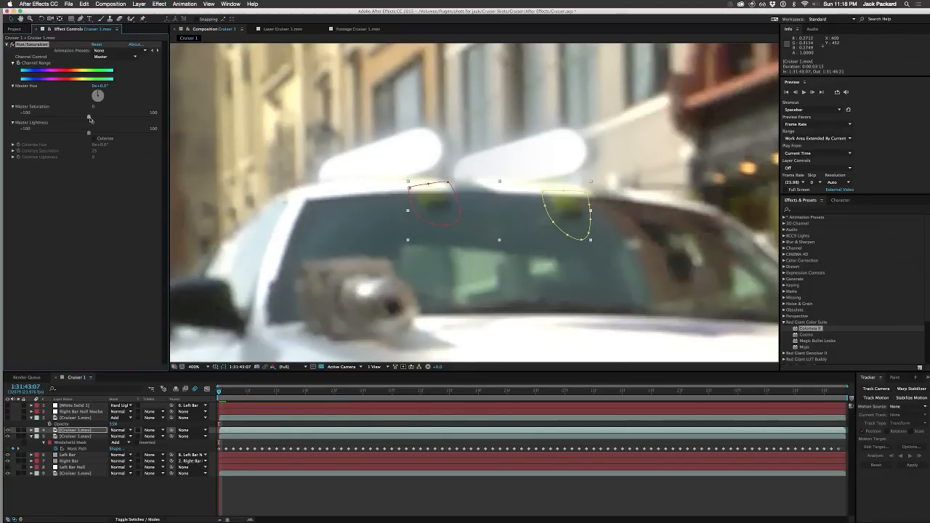
pyautogui.moveTo(89, 119); pyautogui.dragTo(75, 119)
pyautogui.moveTo(75, 119); pyautogui.dragTo(87, 119)
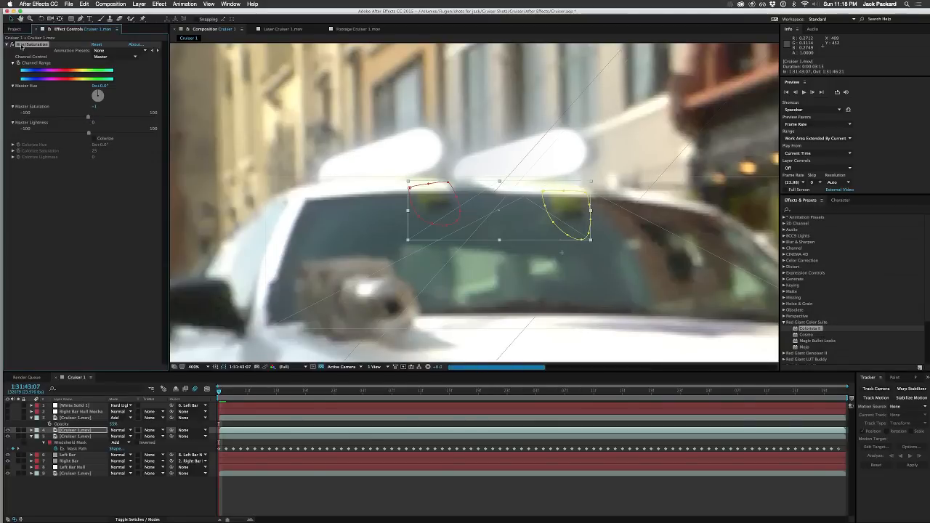
pyautogui.press('Delete')
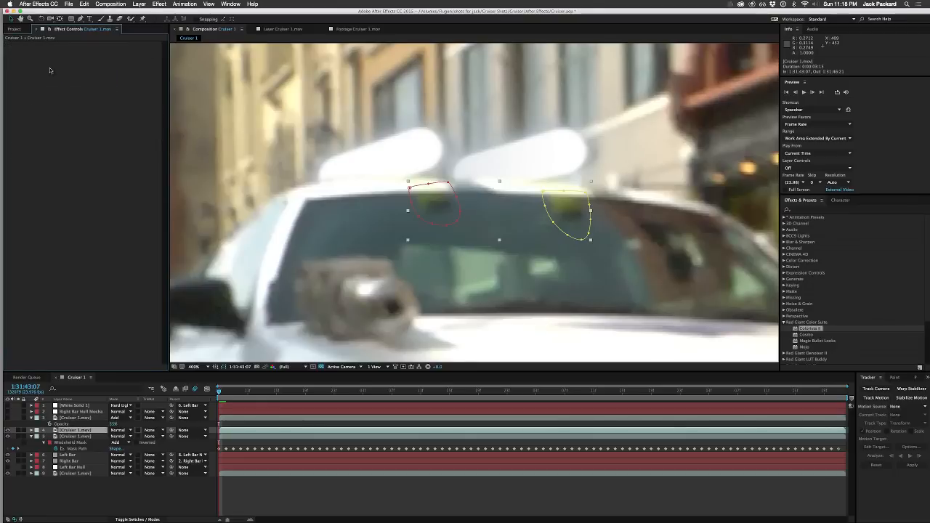
# Step: Try the Set Channels effect on layer 4 and delete it
pyautogui.rightClick(65, 86)
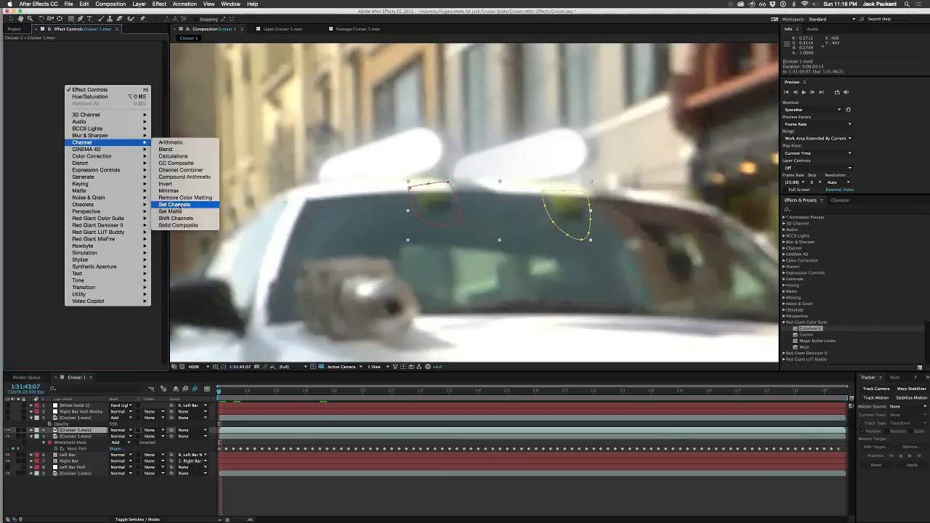
pyautogui.click(178, 206)
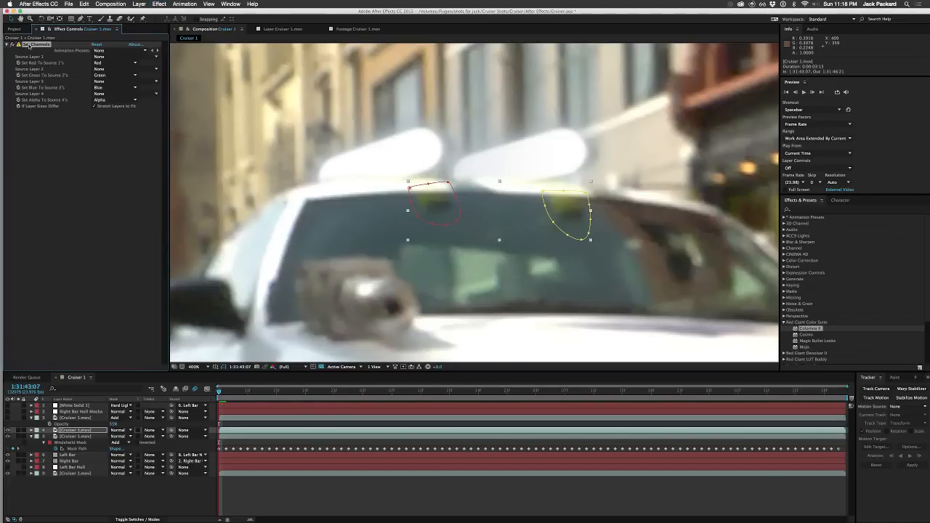
pyautogui.press('Delete')
# Step: Try the Shift Channels effect on layer 4
pyautogui.rightClick(43, 61)
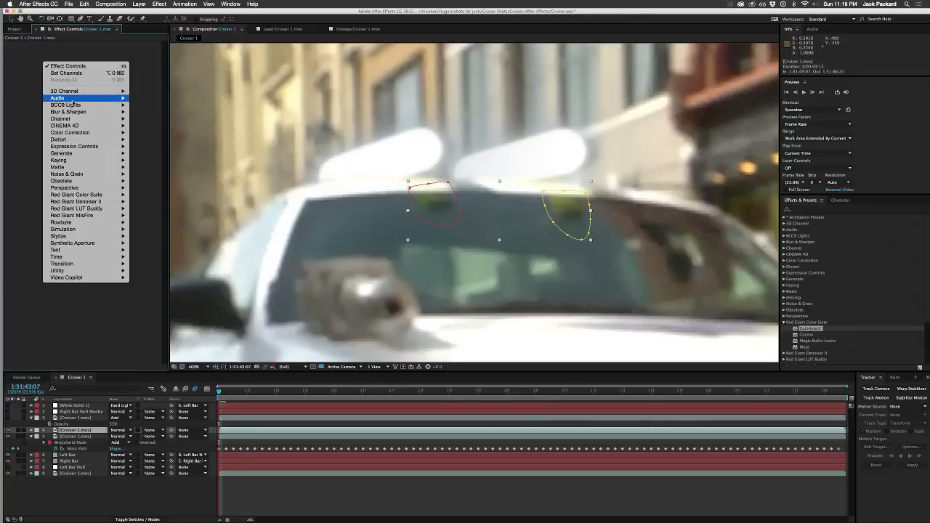
pyautogui.moveTo(73, 105)
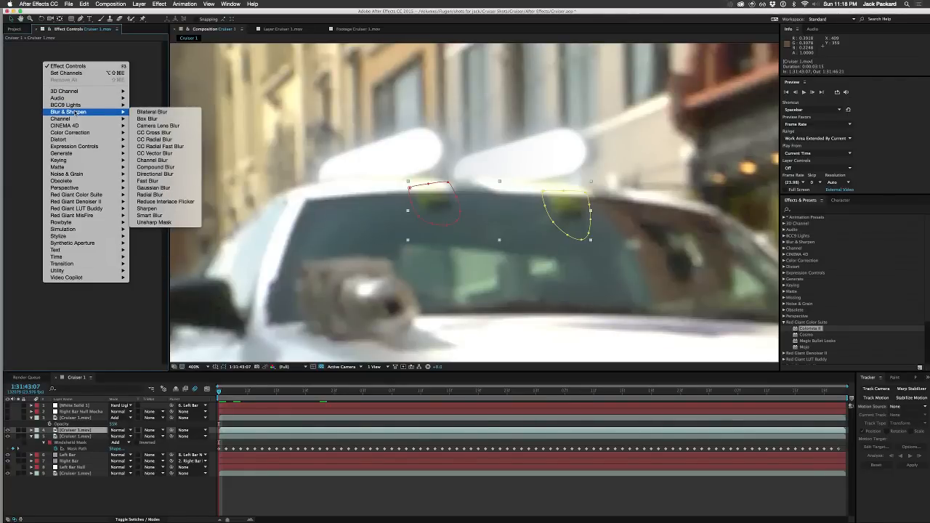
pyautogui.moveTo(76, 133)
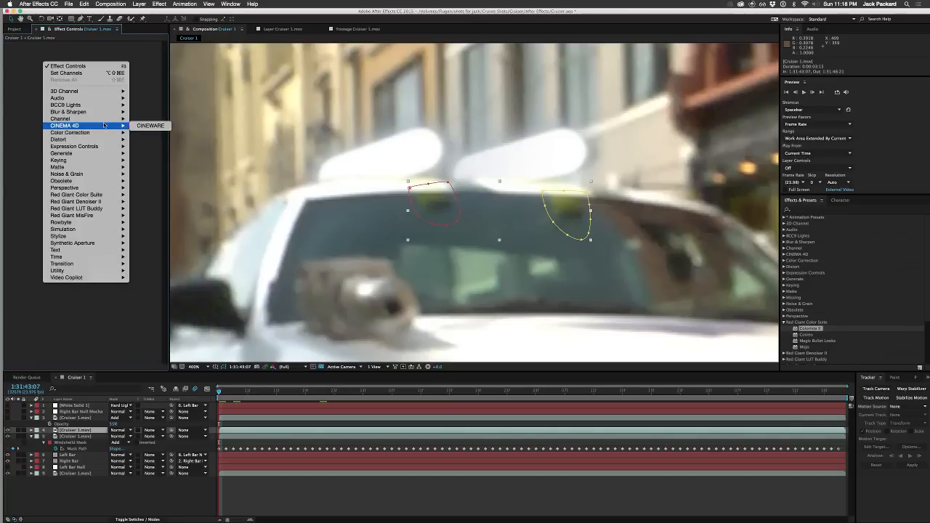
pyautogui.moveTo(105, 119)
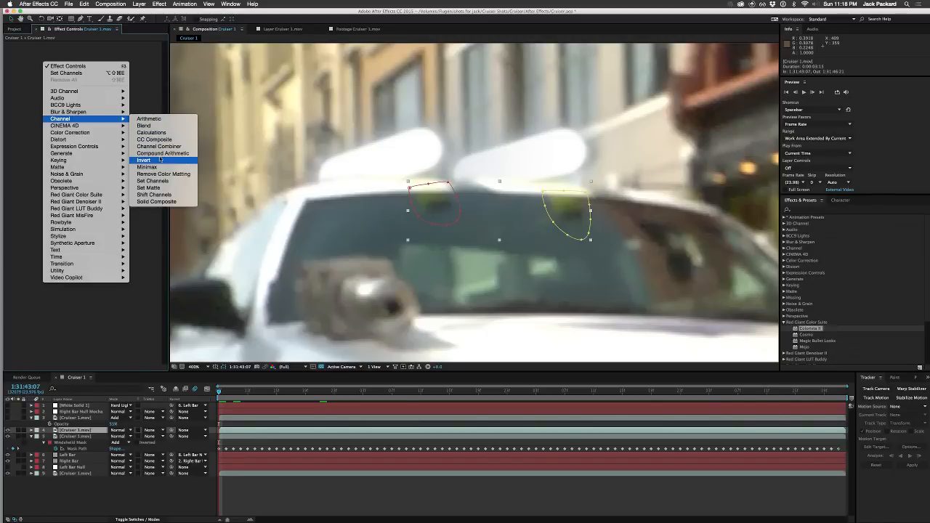
pyautogui.click(163, 196)
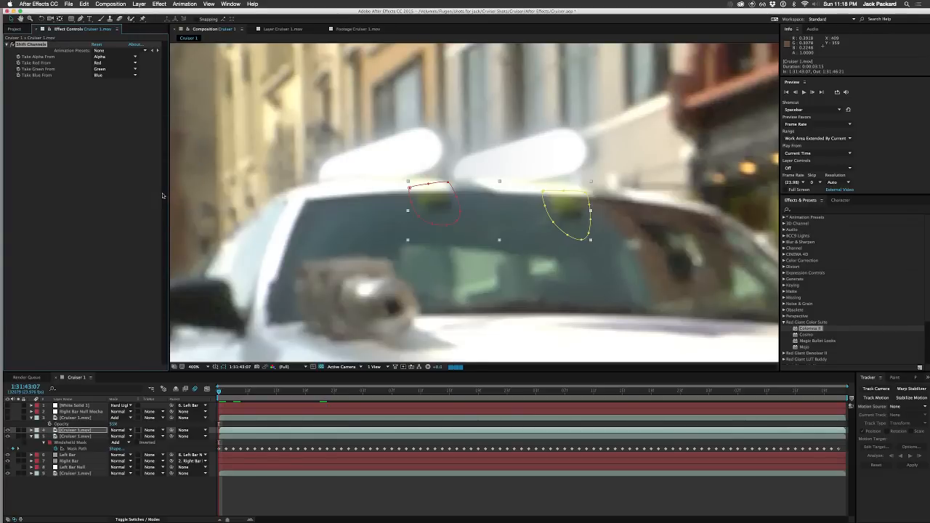
# Step: Try the Change Color effect on layer 4, sampling the left reflection's color, raising lightness and matching softness, and setting matching tolerance to 100%
pyautogui.rightClick(36, 45)
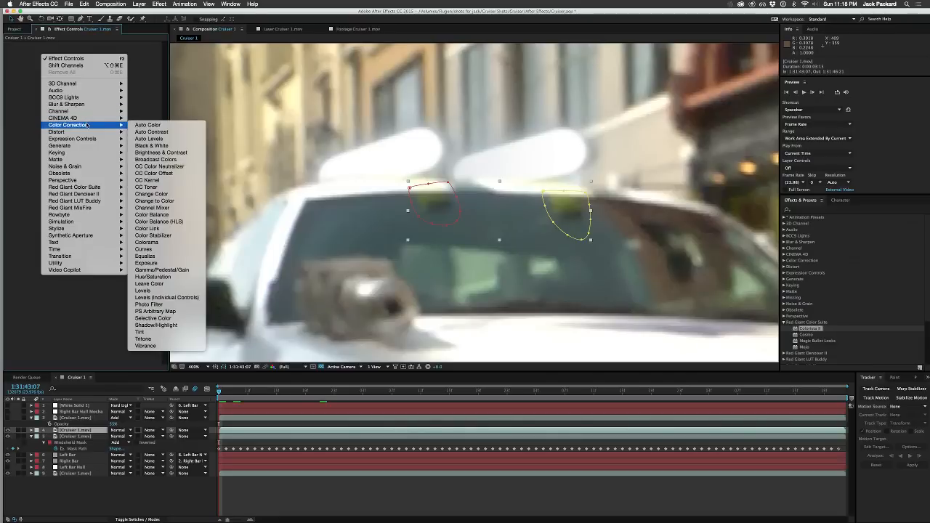
pyautogui.click(172, 195)
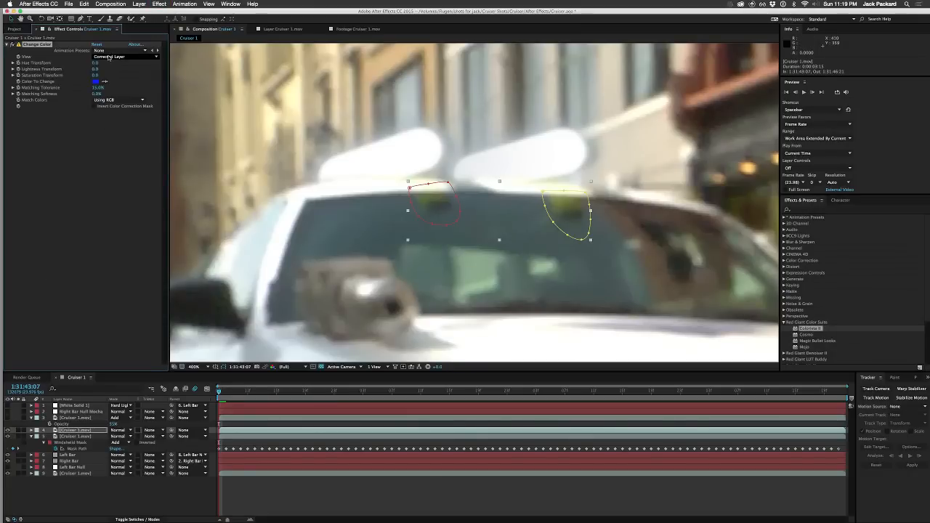
pyautogui.click(106, 82)
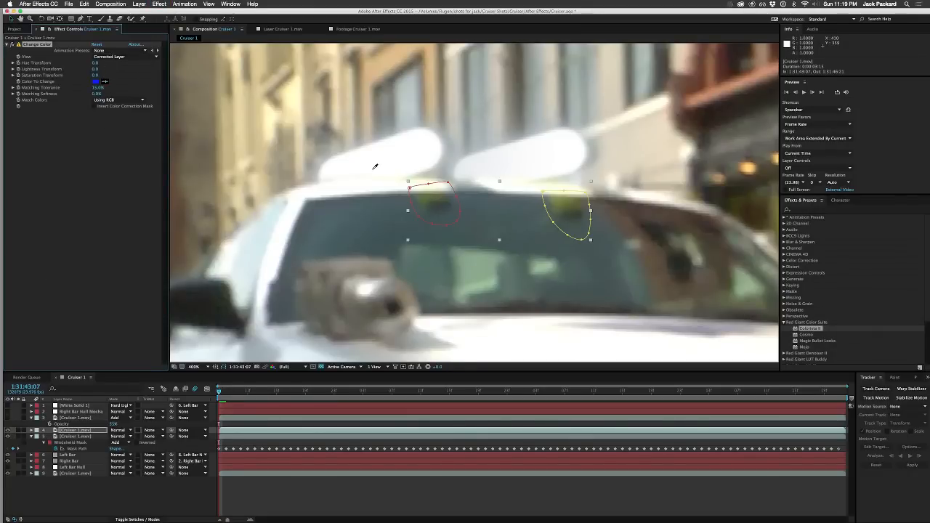
pyautogui.click(424, 202)
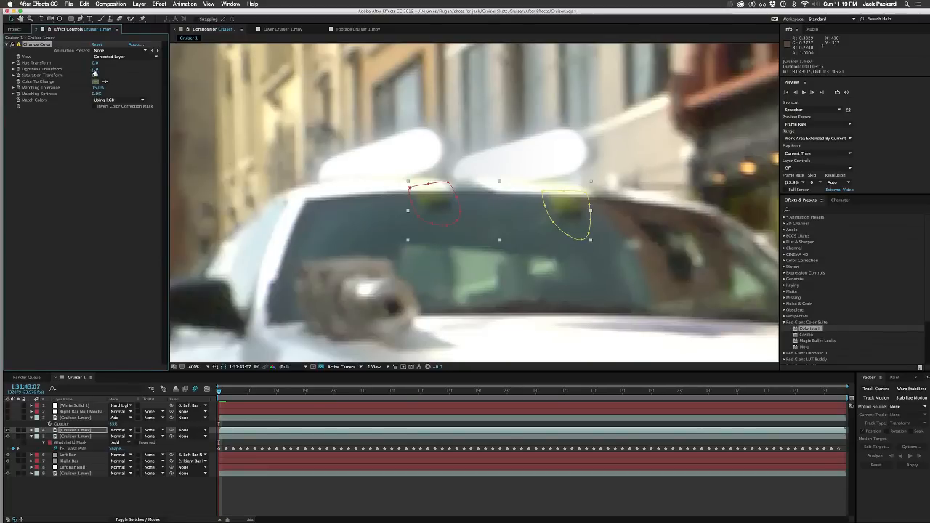
pyautogui.moveTo(95, 69); pyautogui.dragTo(103, 67)
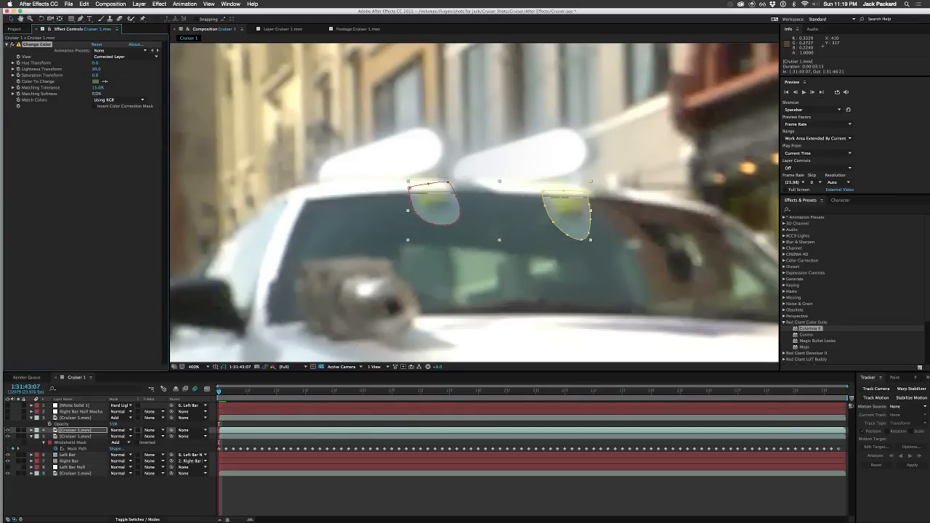
pyautogui.moveTo(97, 93); pyautogui.dragTo(143, 87)
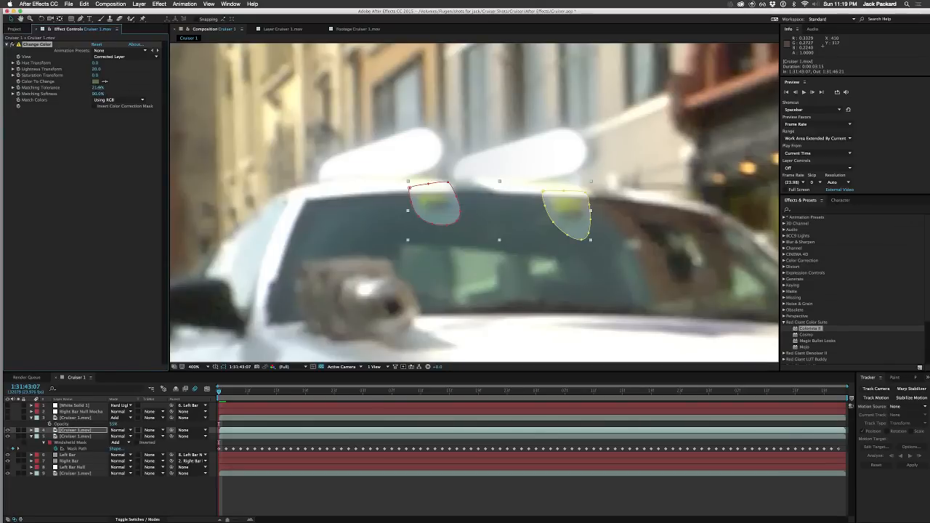
pyautogui.moveTo(99, 87); pyautogui.dragTo(138, 85)
# Step: Try matching colors using hue with a raised Hue Transform in Change Color, and delete the effect
pyautogui.click(109, 99)
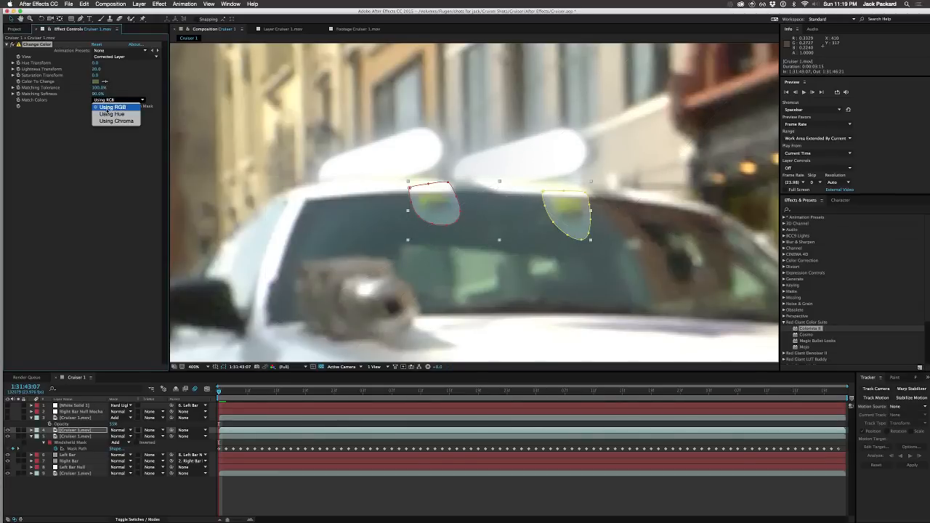
pyautogui.click(106, 114)
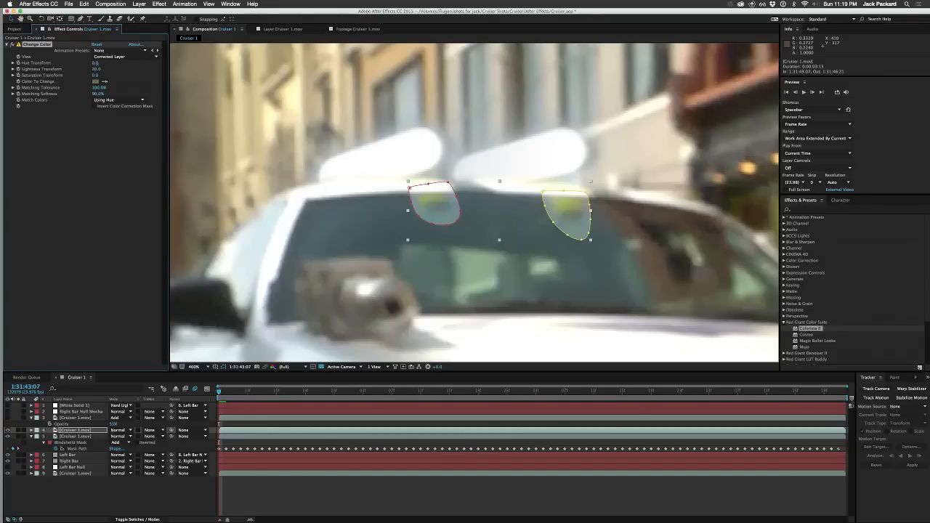
pyautogui.moveTo(95, 63); pyautogui.dragTo(105, 64)
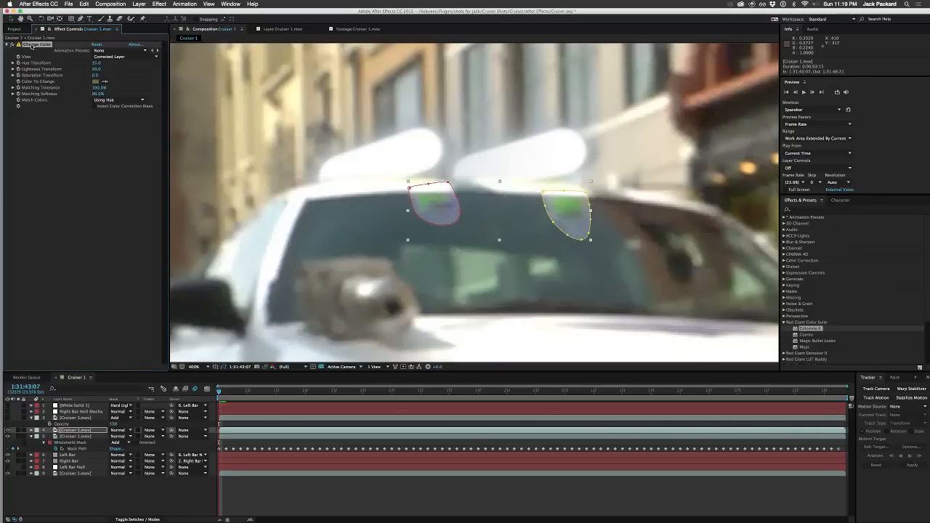
pyautogui.press('Delete')
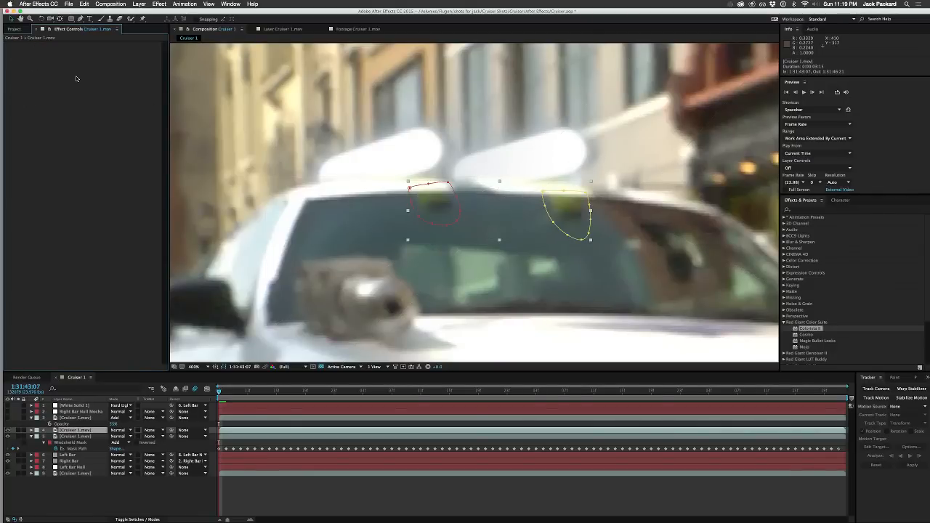
# Step: Try the Hue/Saturation effect on layer 4 with shifted Master Hue, Saturation and Lightness values, and delete the effect
pyautogui.rightClick(76, 75)
pyautogui.moveTo(117, 158)
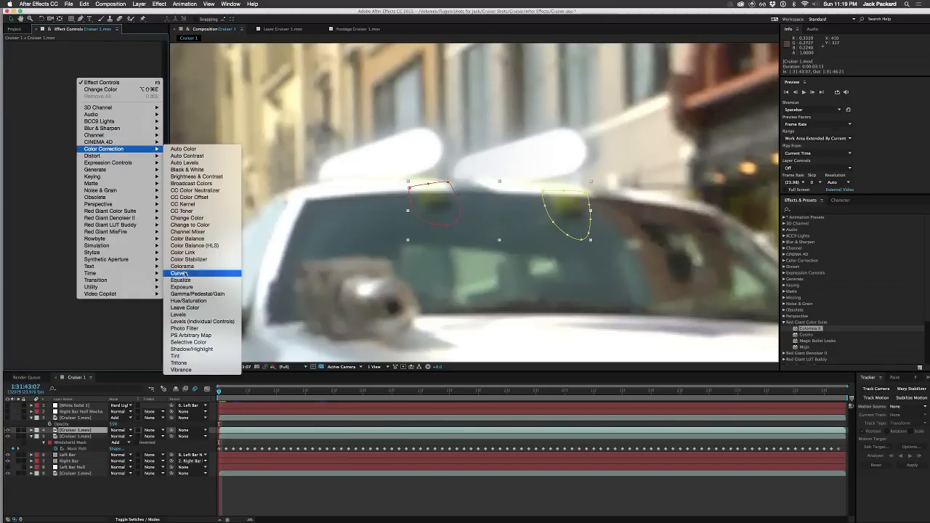
pyautogui.click(187, 301)
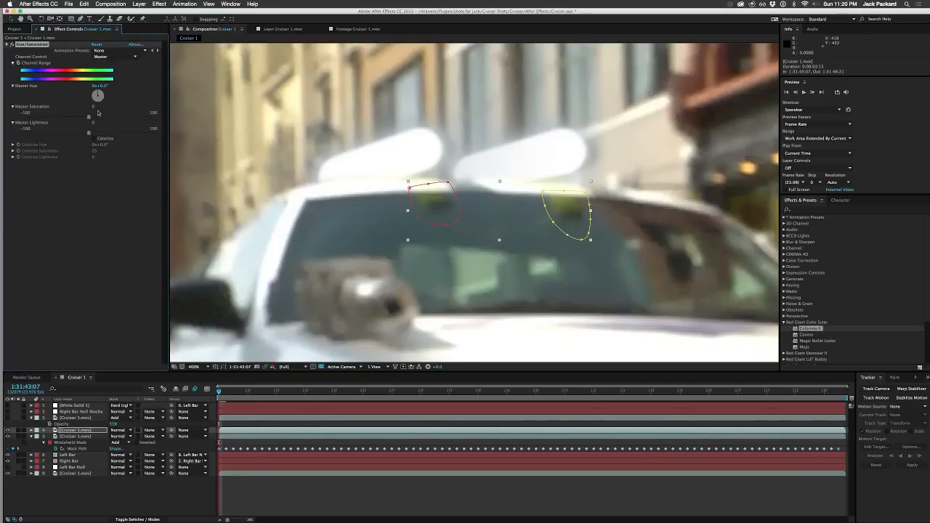
pyautogui.click(13, 146)
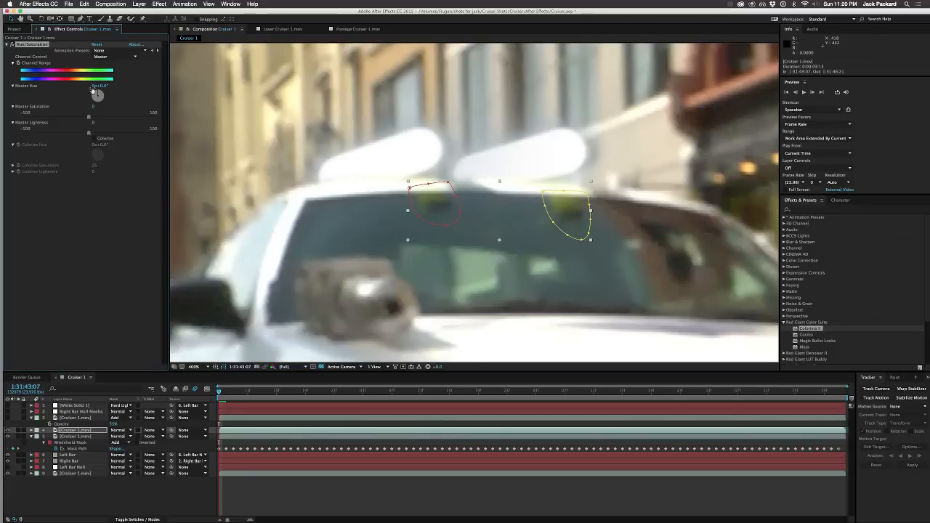
pyautogui.moveTo(97, 95); pyautogui.dragTo(93, 135)
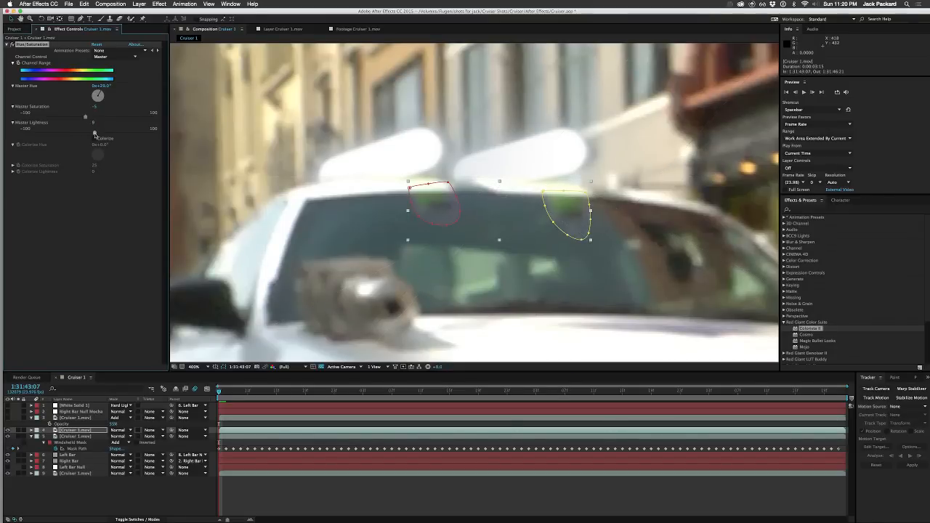
pyautogui.moveTo(97, 95); pyautogui.dragTo(102, 97)
pyautogui.press('Delete')
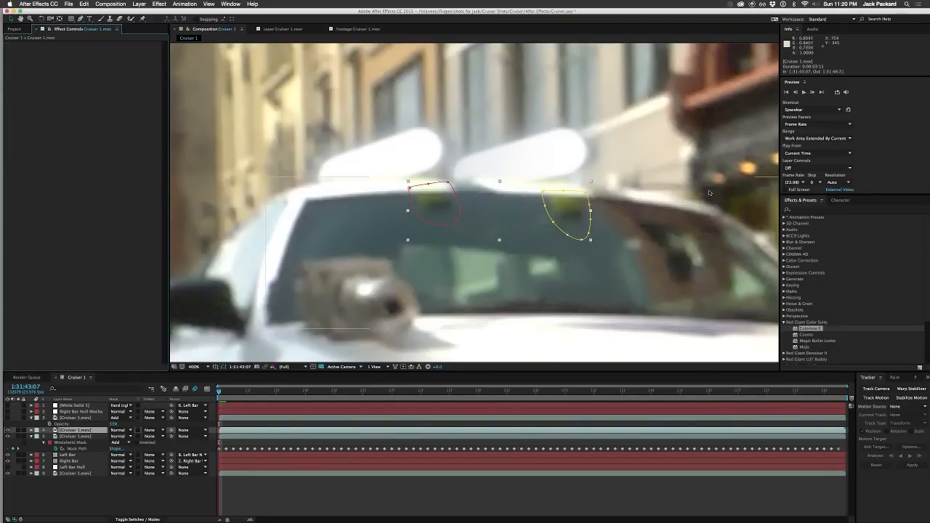
# Step: Apply Colorista II to layer 4, boost the greens on both Primary HSL wheels, and raise Primary Exposure to about 0.83
pyautogui.moveTo(798, 329); pyautogui.dragTo(125, 179)
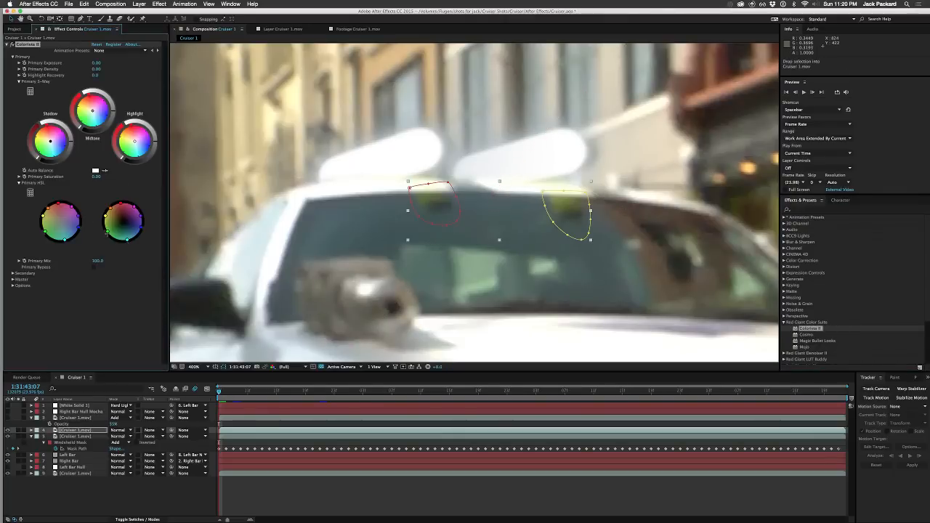
pyautogui.moveTo(107, 231); pyautogui.dragTo(129, 254)
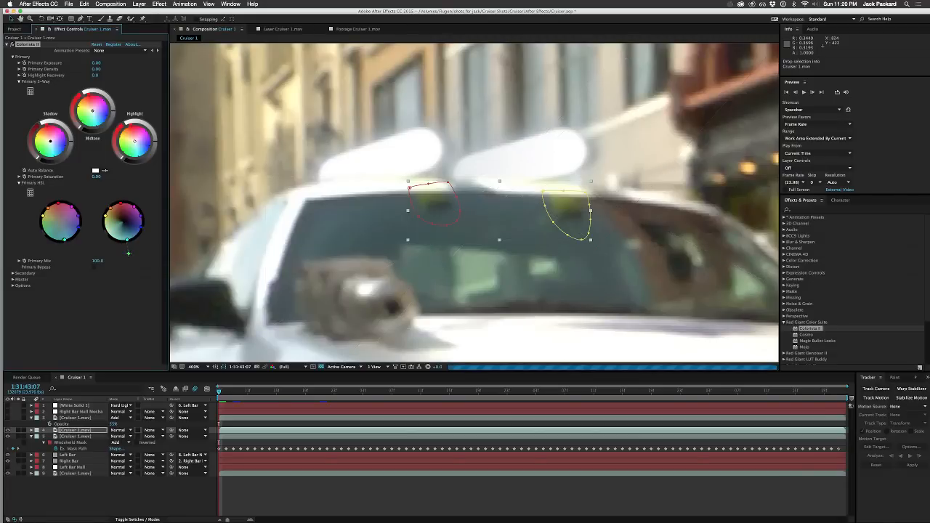
pyautogui.moveTo(64, 240); pyautogui.dragTo(66, 254)
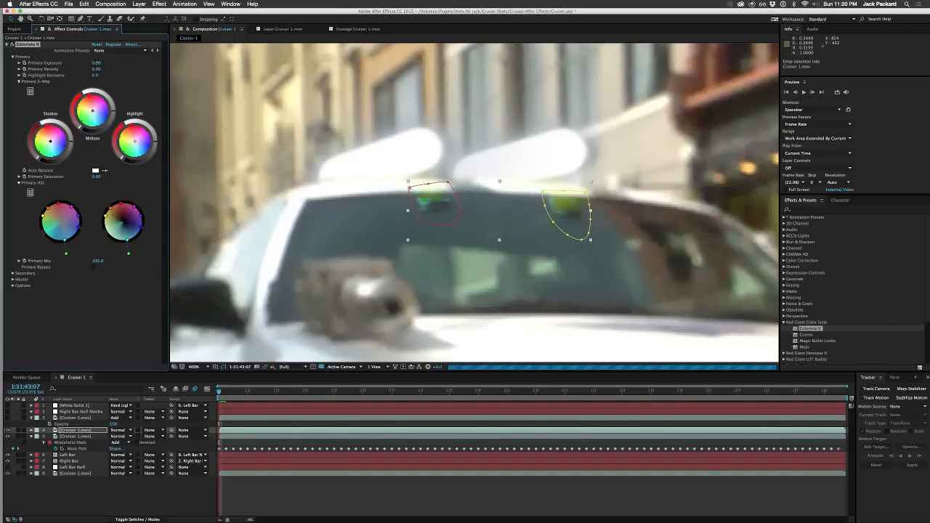
pyautogui.moveTo(98, 63); pyautogui.dragTo(110, 61)
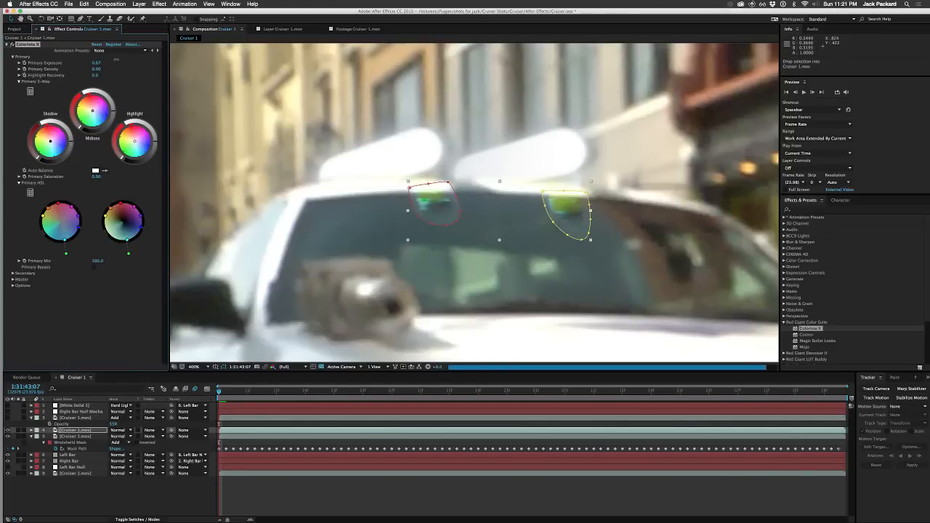
pyautogui.moveTo(110, 60); pyautogui.dragTo(122, 60)
# Step: Feather both Bar Reflections masks on layer 4 by 6 pixels
pyautogui.click(68, 431)
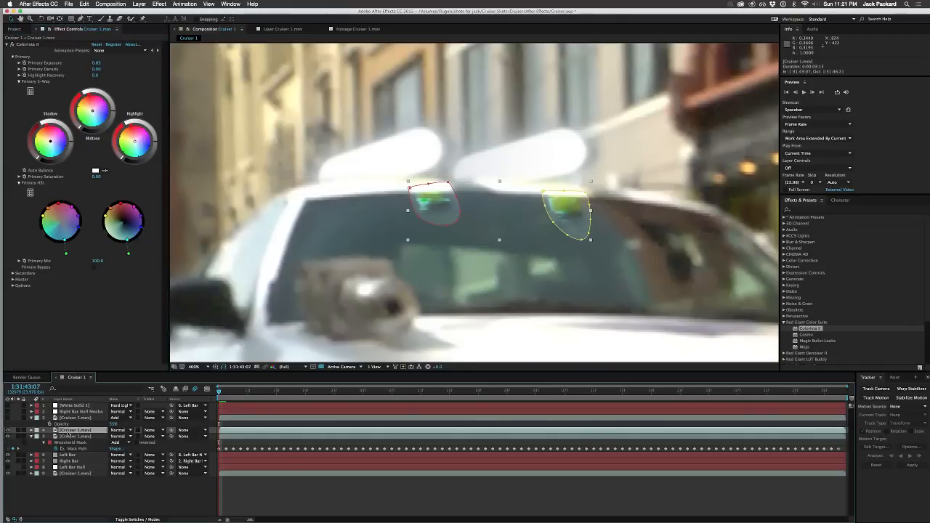
pyautogui.press('m')
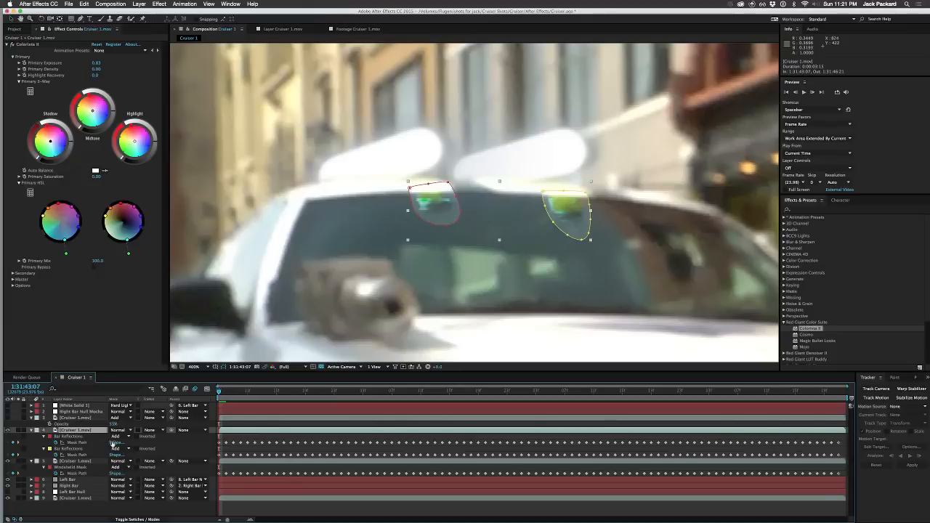
pyautogui.click(84, 438)
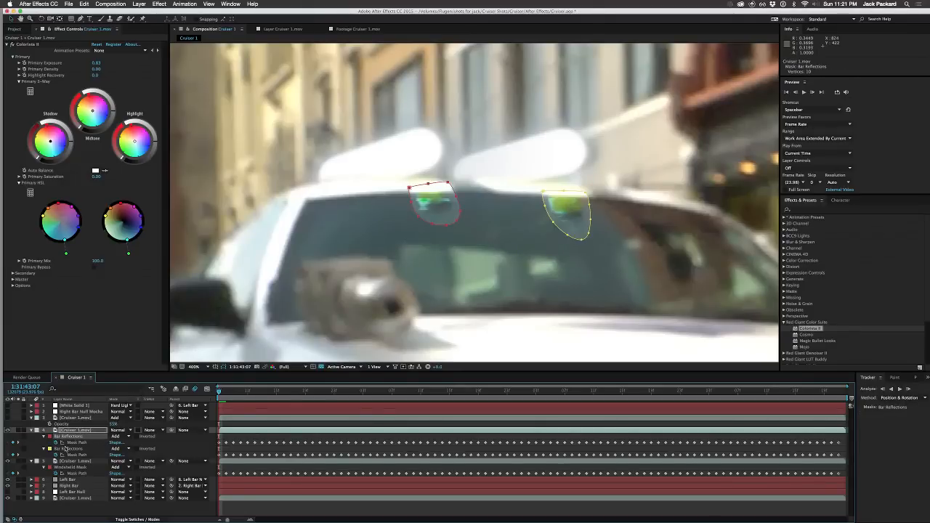
pyautogui.keyDown('shift'); pyautogui.click(66, 448); pyautogui.keyUp('shift')
pyautogui.press('m')
pyautogui.press('m')
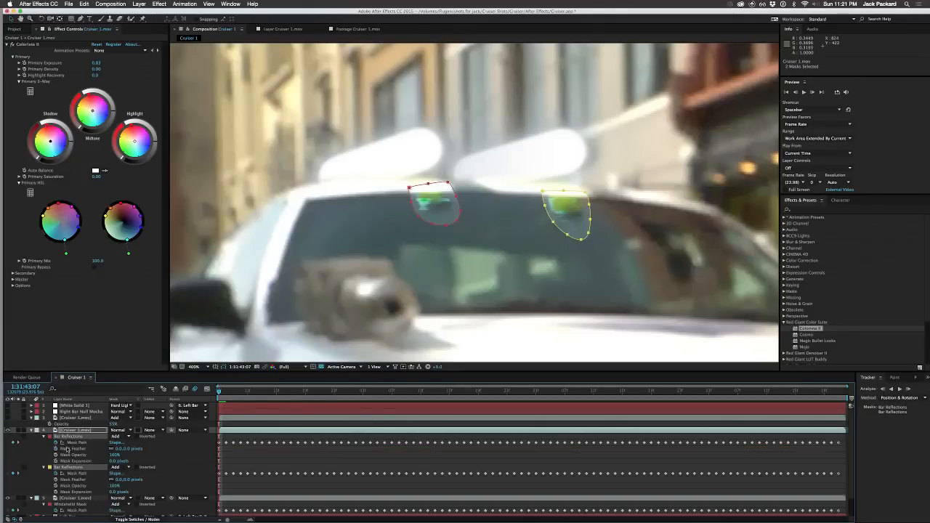
pyautogui.moveTo(116, 449); pyautogui.dragTo(120, 448)
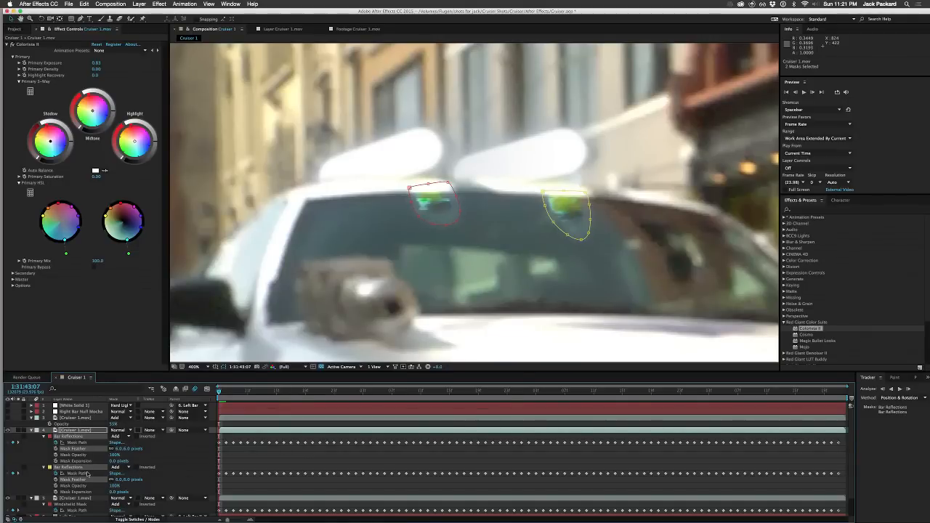
# Step: Set layer 4's blending mode to Add and deselect its masks to view the reflections
pyautogui.scroll(-2, 87, 474)
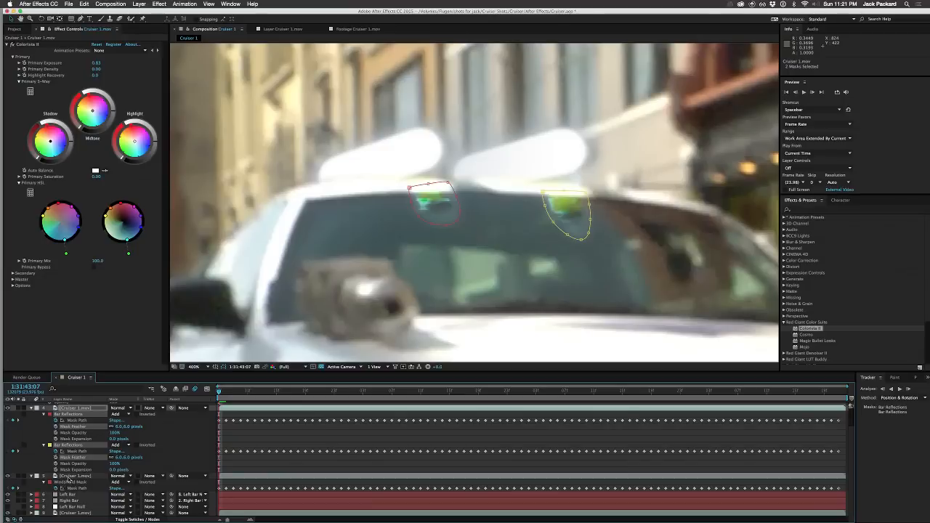
pyautogui.click(117, 407)
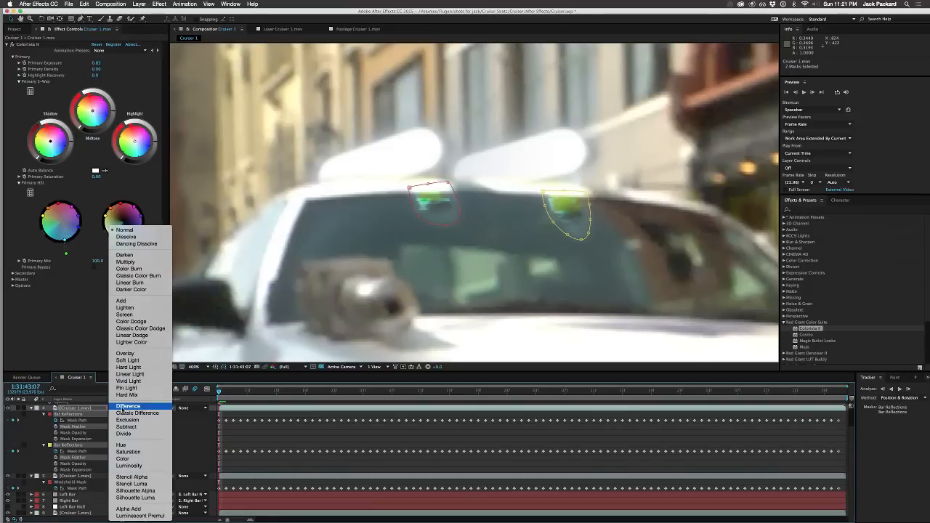
pyautogui.click(126, 301)
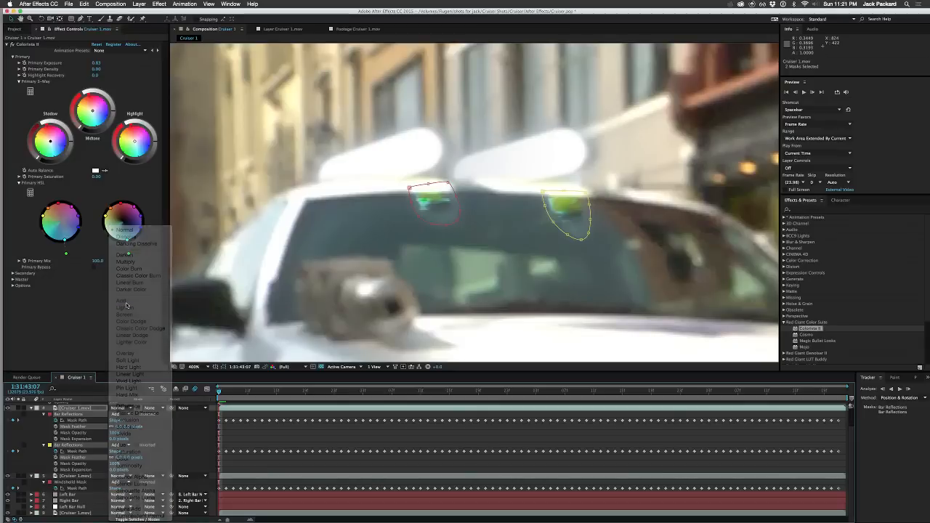
pyautogui.click(185, 433)
pyautogui.scroll(1, 73, 425)
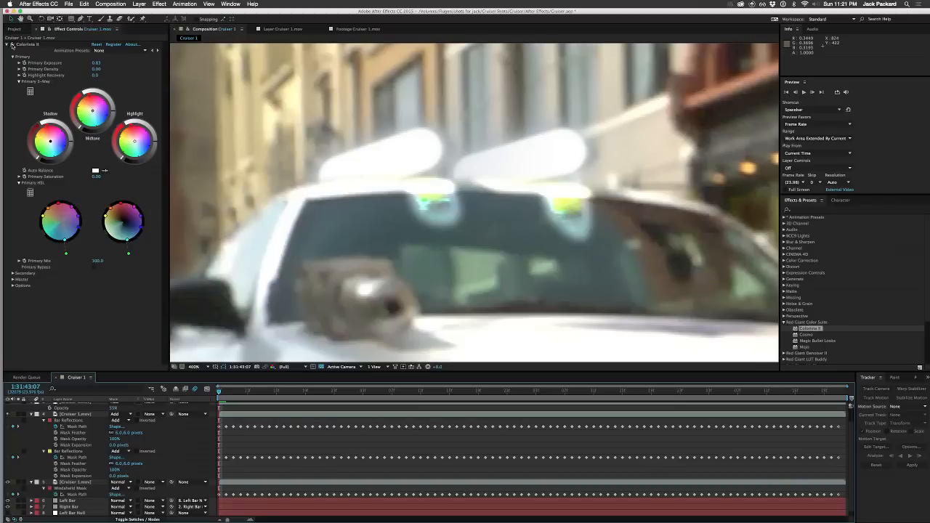
# Step: Apply the Fast Blur effect to layer 4 with Blurriness 6
pyautogui.click(11, 45)
pyautogui.rightClick(69, 131)
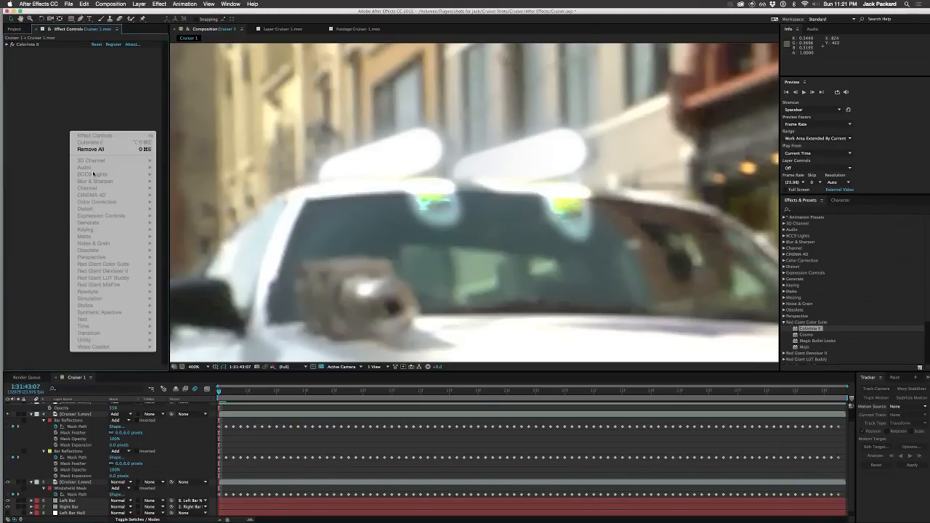
pyautogui.click(40, 150)
pyautogui.click(71, 414)
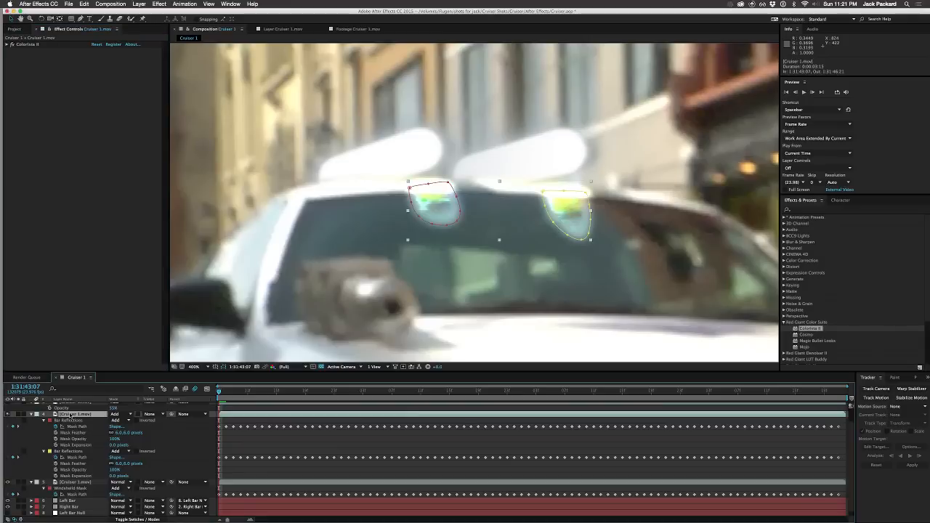
pyautogui.rightClick(54, 251)
pyautogui.moveTo(90, 303)
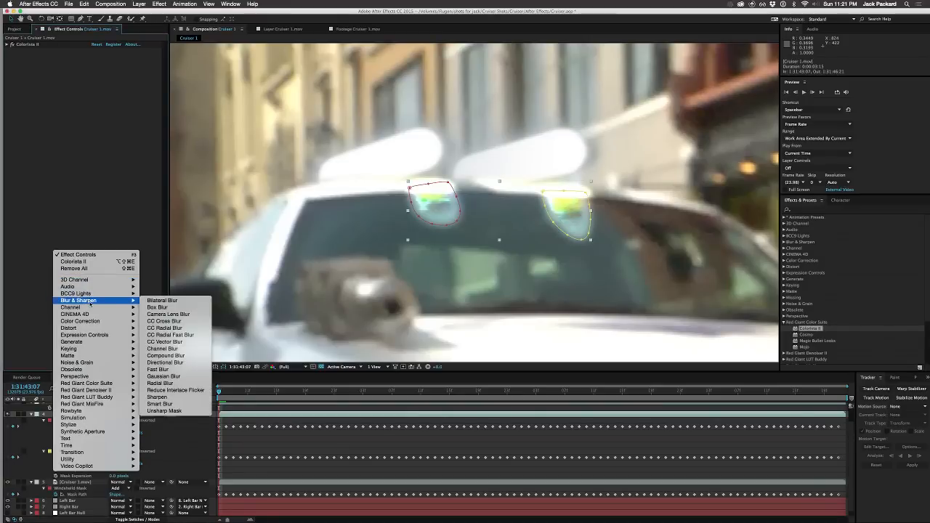
pyautogui.click(158, 369)
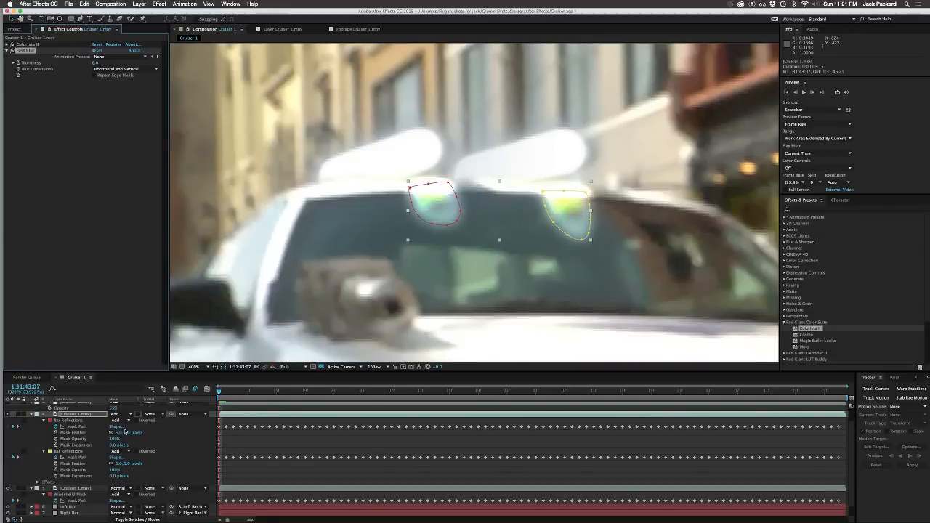
# Step: Try a lower opacity on layer 4, compare the reflections with the layer hidden and shown, and return the opacity to 100%
pyautogui.click(88, 416)
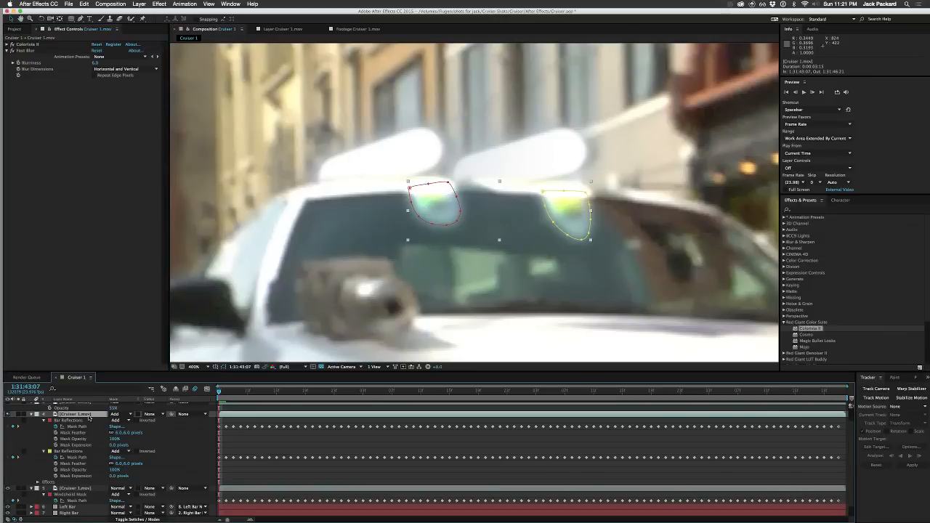
pyautogui.press('t')
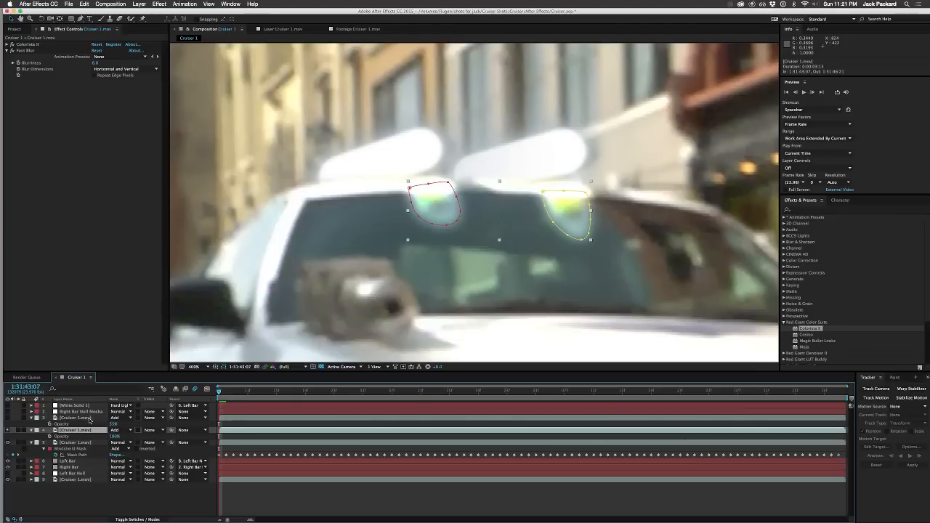
pyautogui.moveTo(114, 437); pyautogui.dragTo(92, 438)
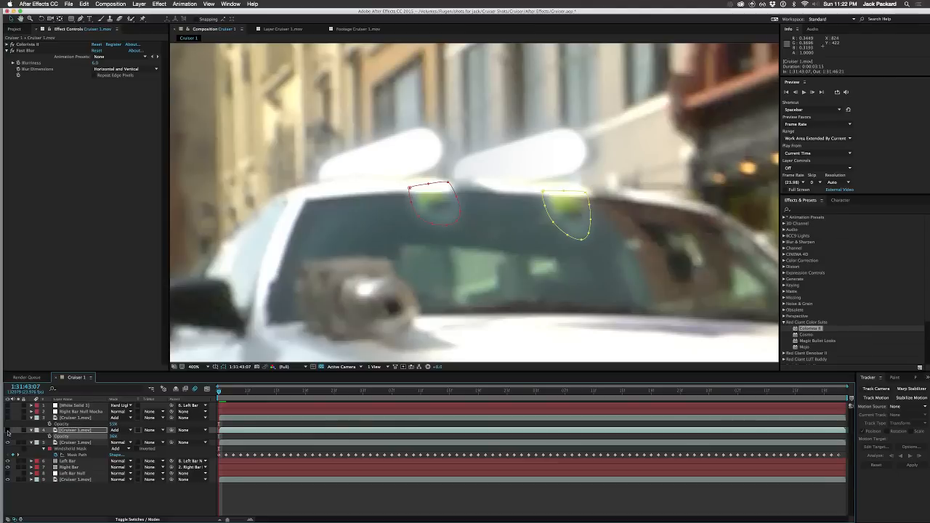
pyautogui.click(7, 431)
pyautogui.click(7, 430)
pyautogui.press(',')
pyautogui.press(',')
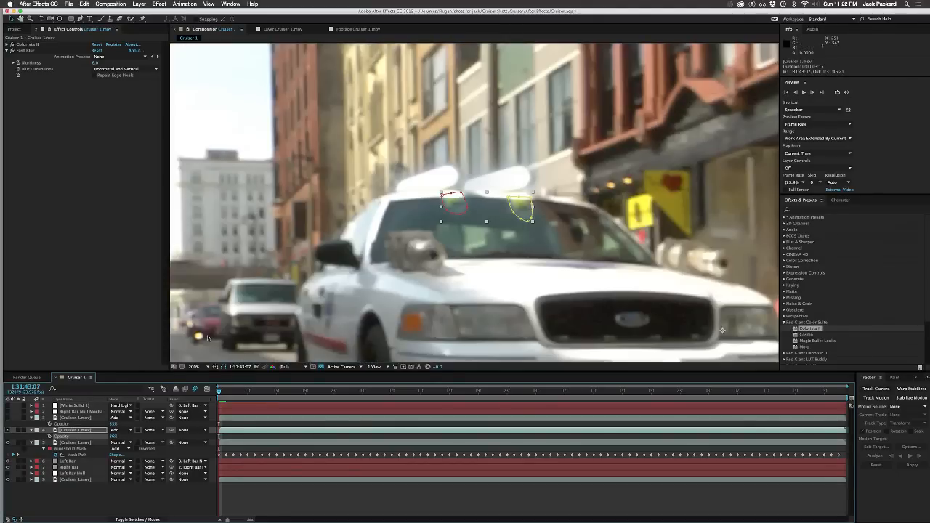
pyautogui.click(166, 507)
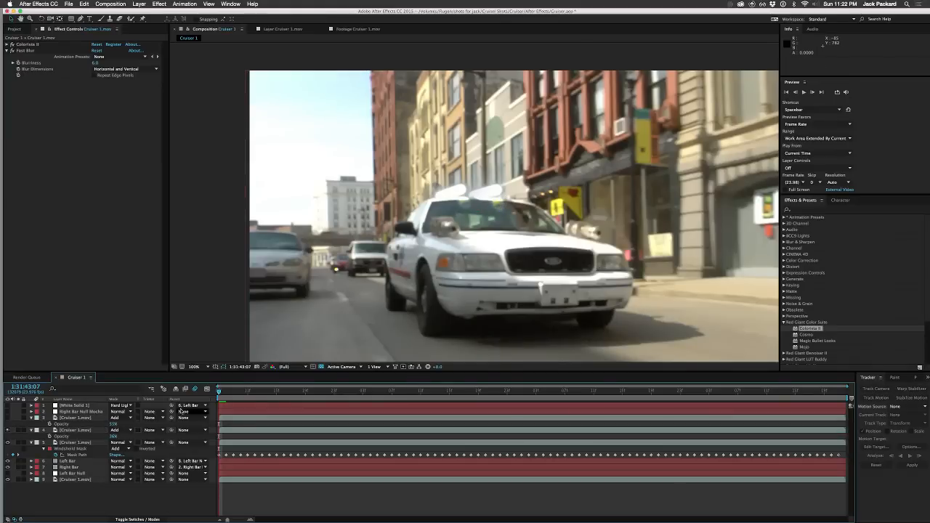
pyautogui.press('.')
pyautogui.press('.')
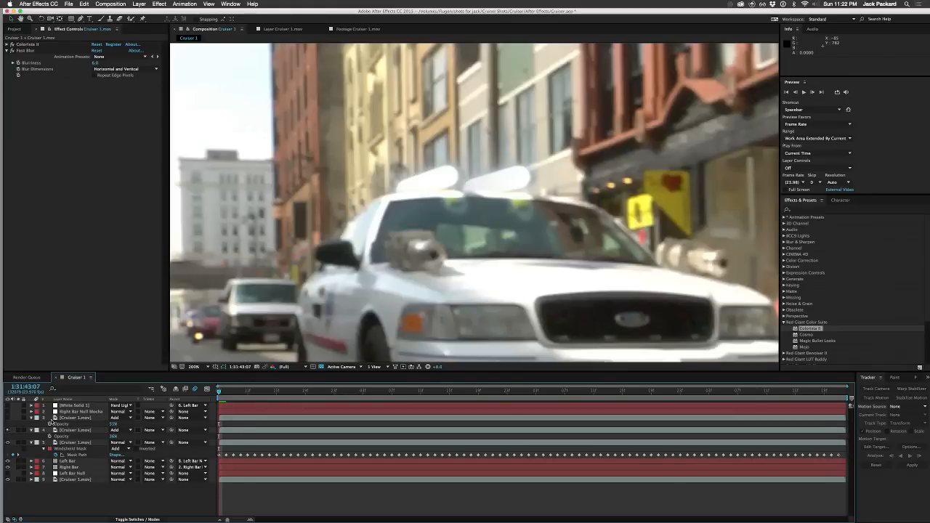
pyautogui.click(67, 431)
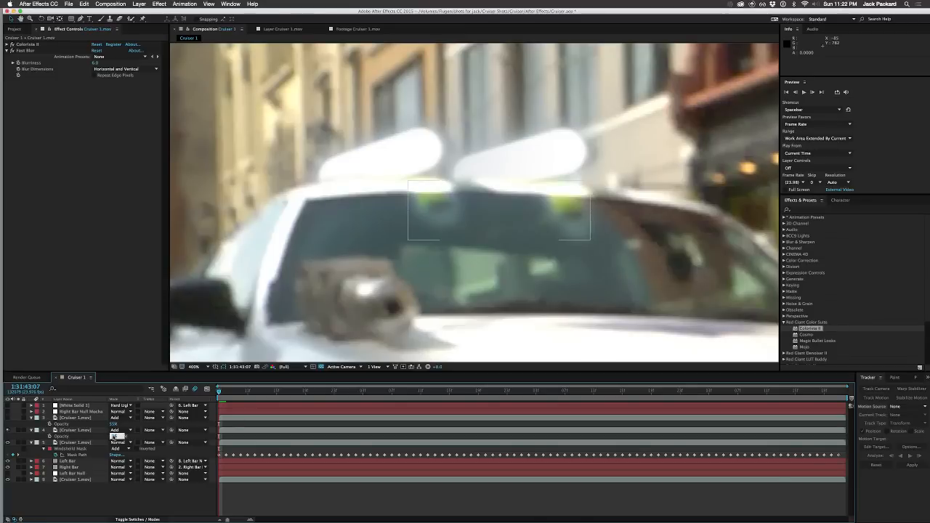
pyautogui.press('Return')
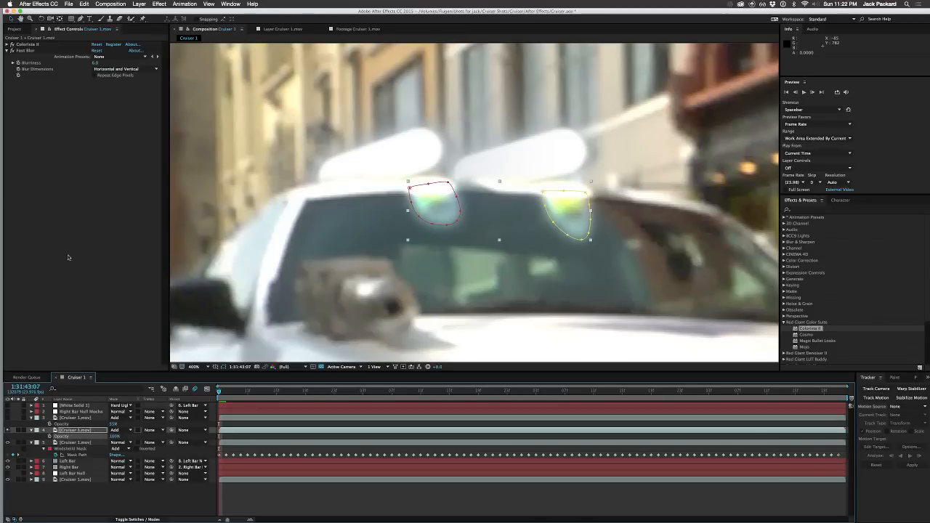
# Step: Delete the Fast Blur and Colorista II effects from layer 4 and set its blending mode to Normal
pyautogui.click(26, 52)
pyautogui.press('Delete')
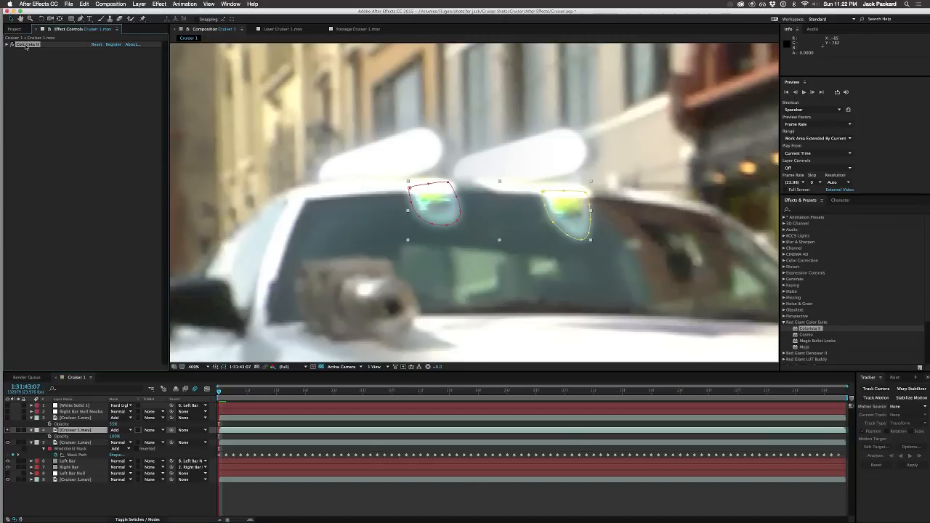
pyautogui.press('Delete')
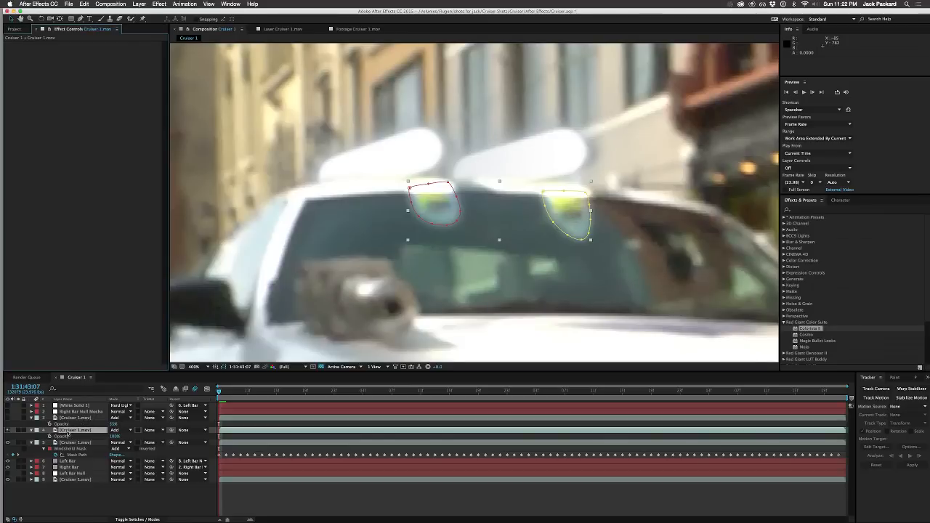
pyautogui.click(116, 430)
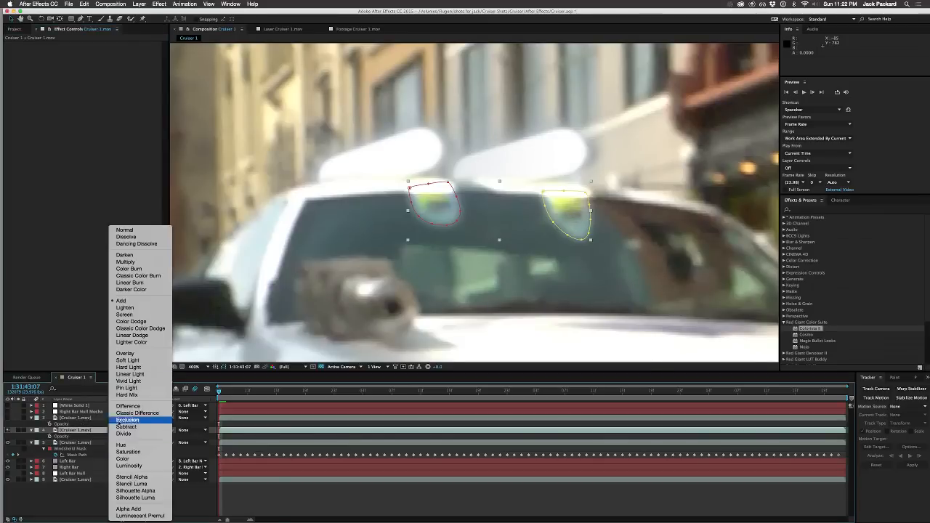
pyautogui.click(125, 229)
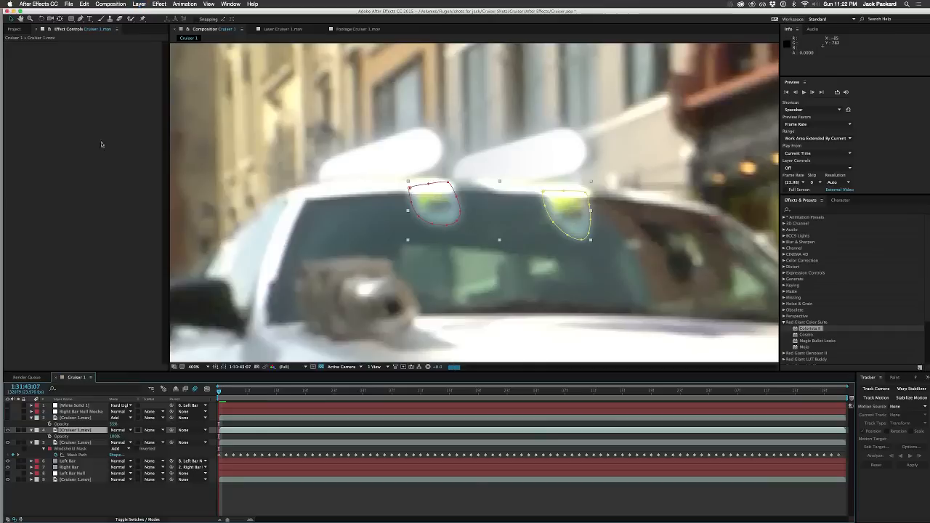
# Step: Try the Minimax effect on layer 4 and delete it
pyautogui.rightClick(89, 95)
pyautogui.moveTo(108, 144)
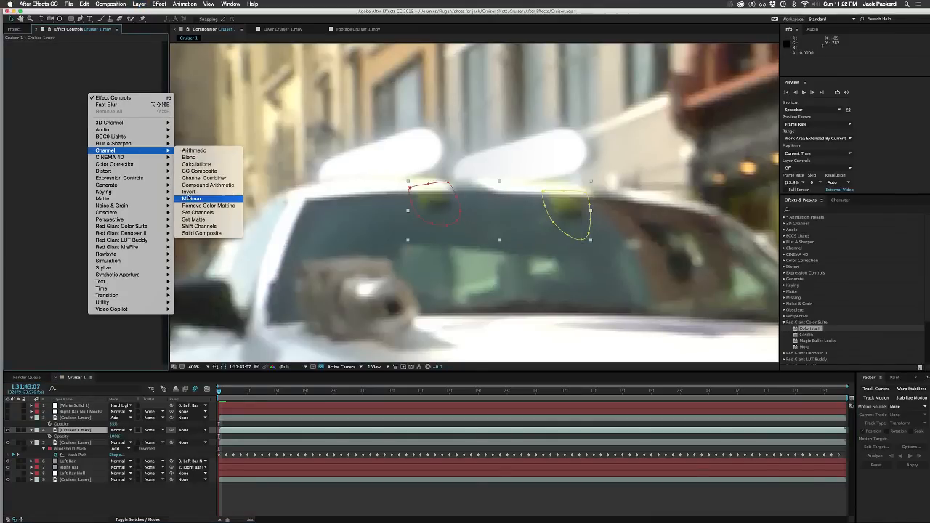
pyautogui.click(190, 198)
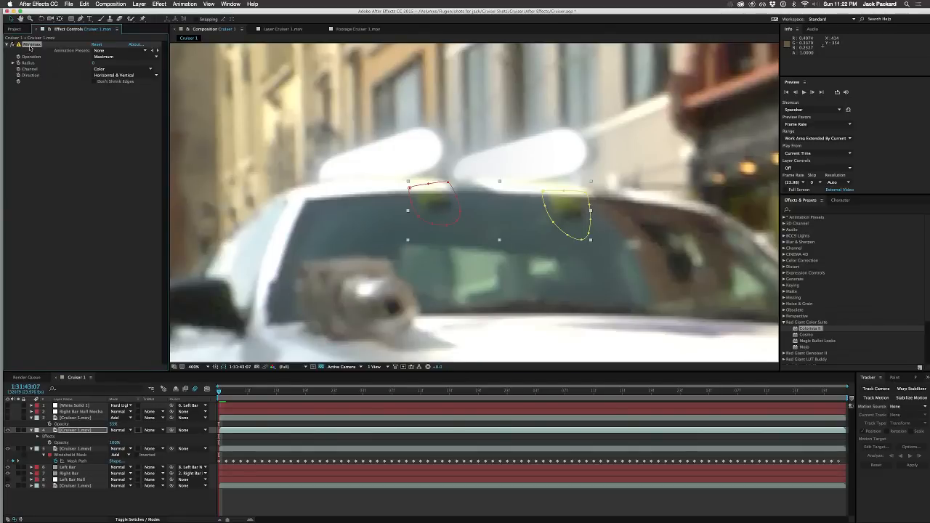
pyautogui.press('Delete')
# Step: Apply the Hue/Saturation effect to layer 4 and set Channel Control to Greens
pyautogui.rightClick(56, 89)
pyautogui.moveTo(93, 175)
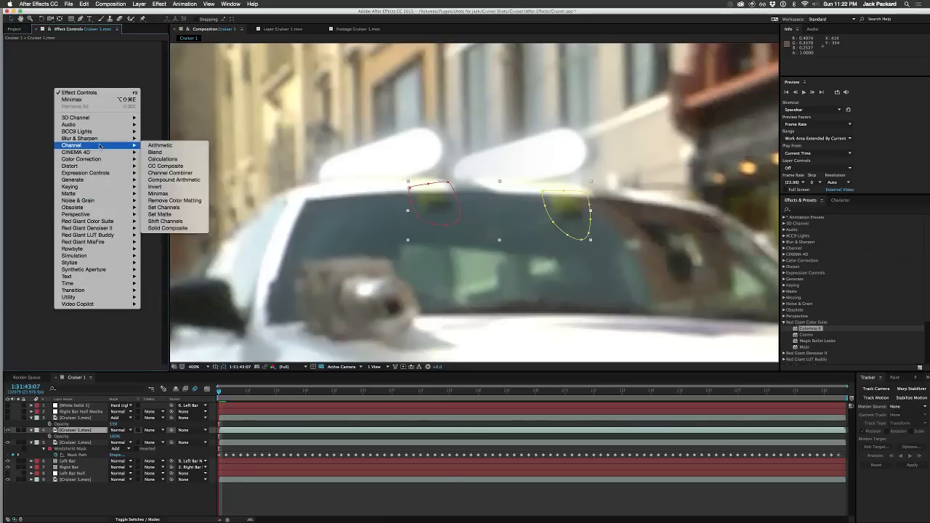
pyautogui.moveTo(107, 159)
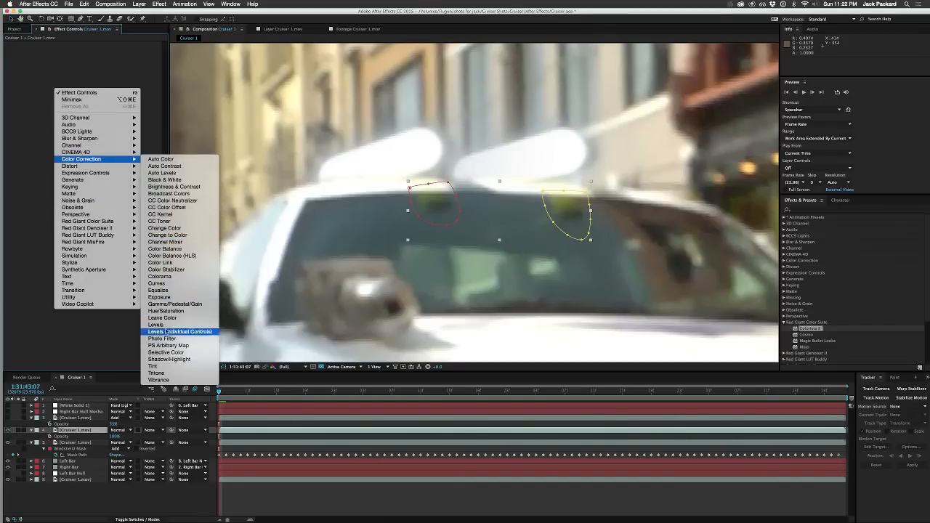
pyautogui.click(169, 310)
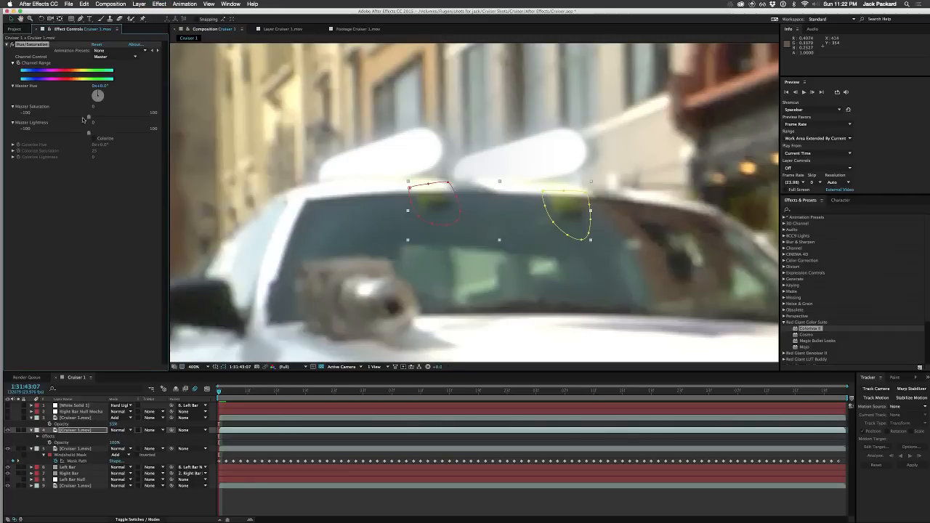
pyautogui.click(109, 56)
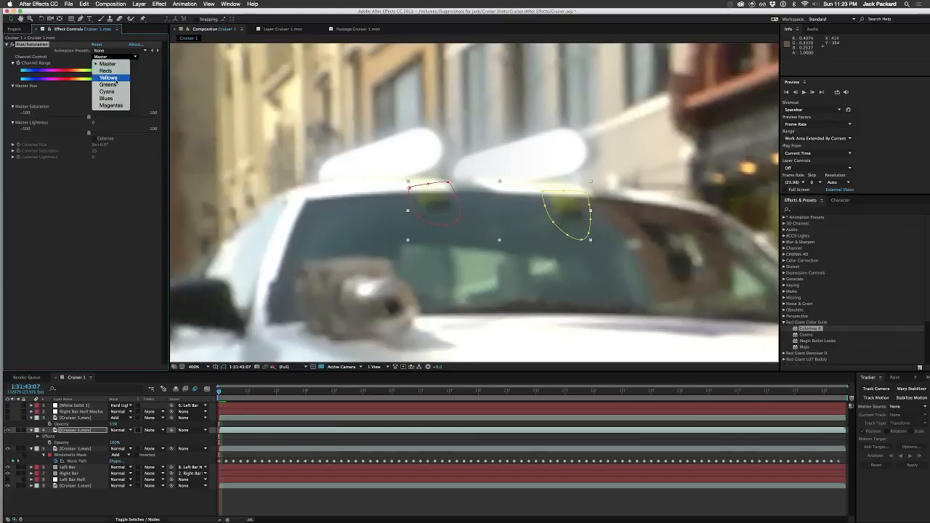
pyautogui.click(116, 85)
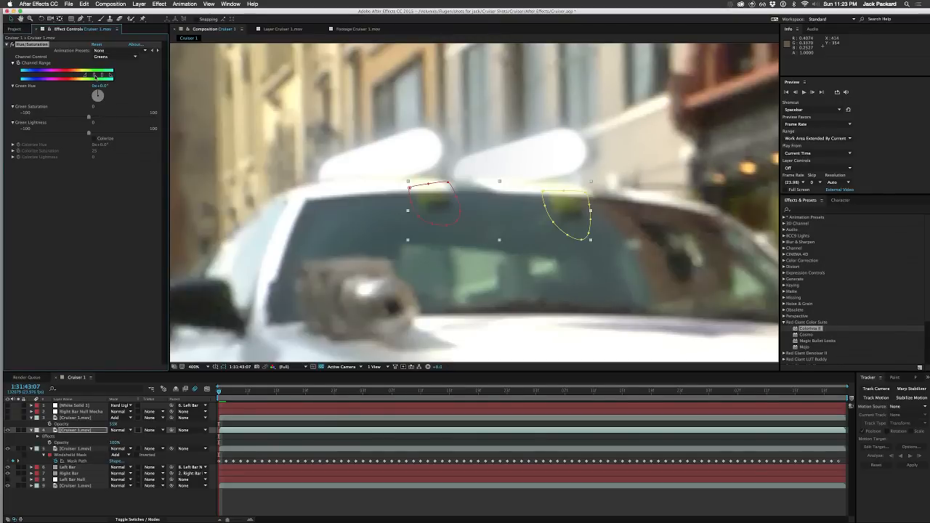
# Step: Widen the Greens channel range towards the yellows and reds, then set Green Lightness to about 46 and Green Saturation to about -25
pyautogui.moveTo(94, 75)
pyautogui.mouseDown()
pyautogui.moveTo(68, 76)
pyautogui.moveTo(81, 77)
pyautogui.mouseUp()
pyautogui.moveTo(114, 75); pyautogui.dragTo(108, 76)
pyautogui.moveTo(102, 75); pyautogui.dragTo(118, 76)
pyautogui.moveTo(67, 76); pyautogui.dragTo(78, 75)
pyautogui.moveTo(92, 133); pyautogui.dragTo(107, 134)
pyautogui.moveTo(110, 134); pyautogui.dragTo(129, 131)
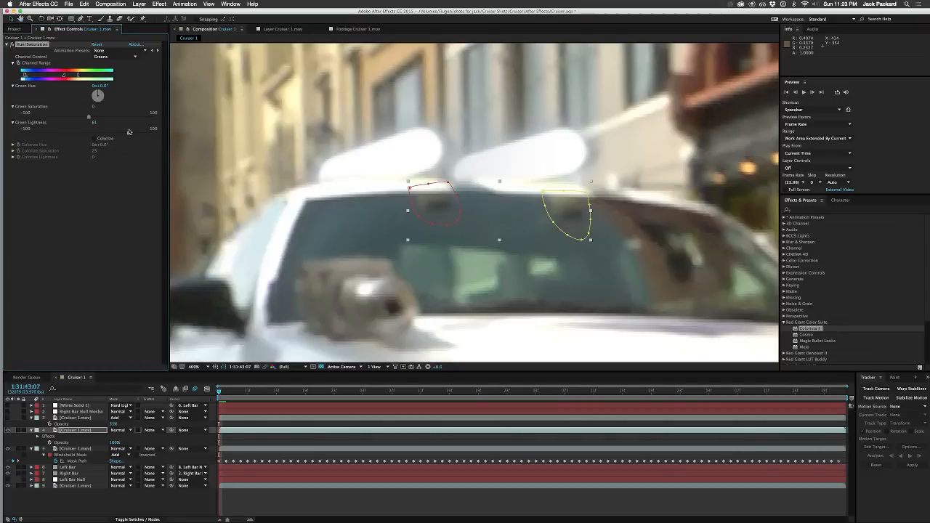
pyautogui.moveTo(129, 132); pyautogui.dragTo(72, 117)
# Step: Reveal all mask properties of layer 4 and hide the mask outlines to view the reflections in the full shot
pyautogui.click(71, 430)
pyautogui.press('m')
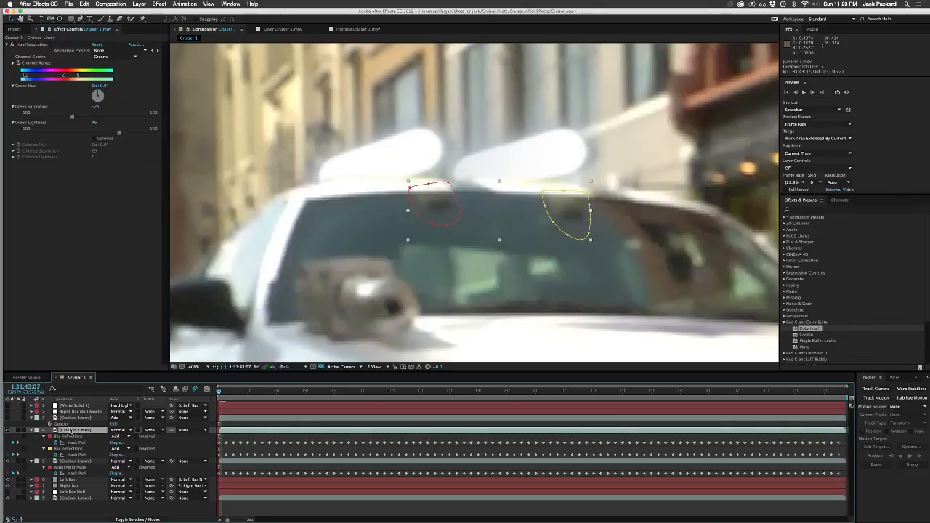
pyautogui.press('m')
pyautogui.press('m')
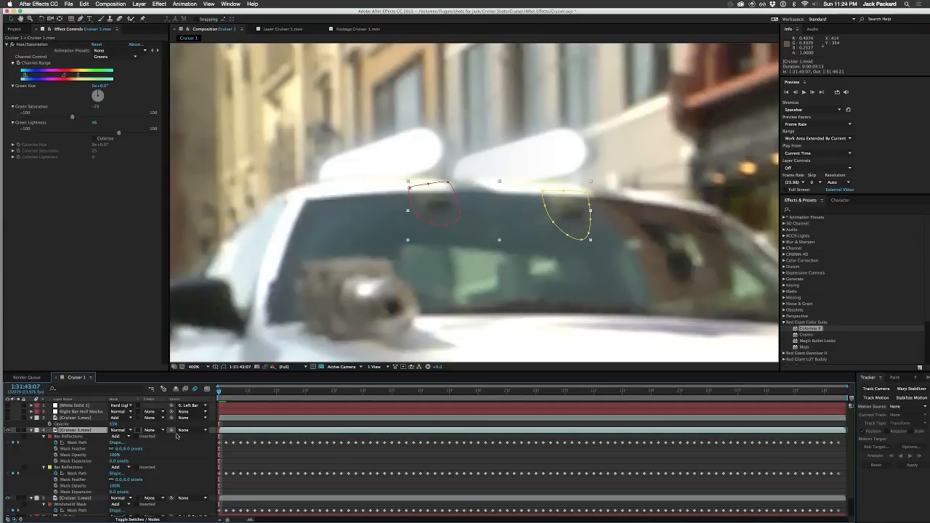
pyautogui.press(',')
pyautogui.press(',')
pyautogui.press(',')
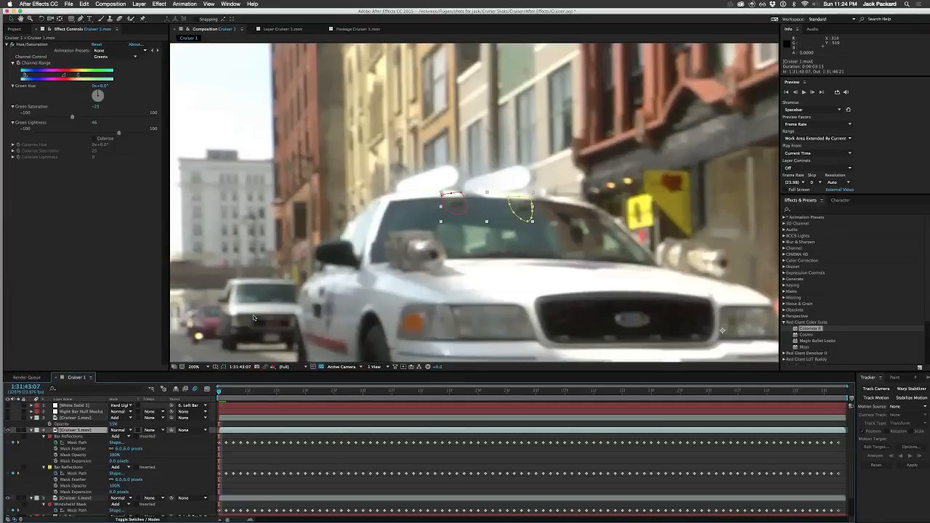
pyautogui.click(224, 367)
pyautogui.click(196, 446)
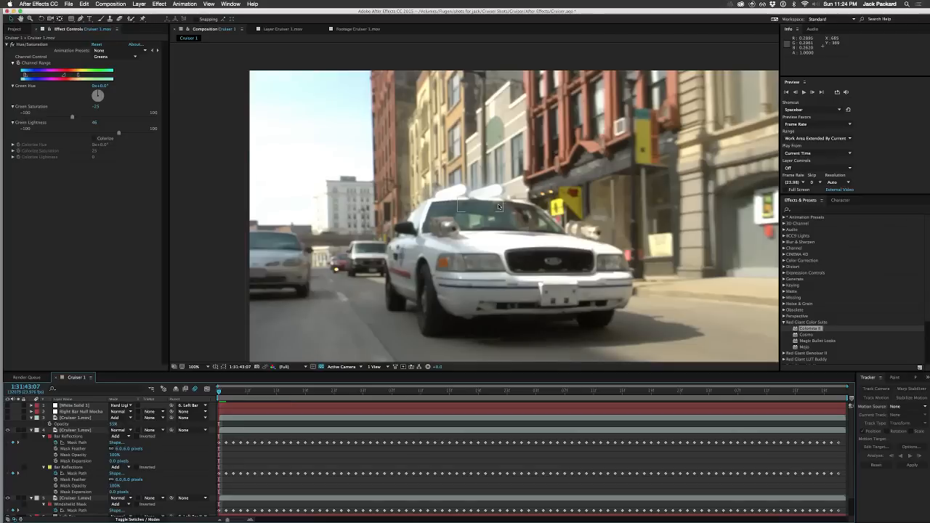
# Step: Collapse layer 3's properties and try the Lighten, Screen and Add blending modes on layer 4
pyautogui.click(30, 418)
pyautogui.click(124, 424)
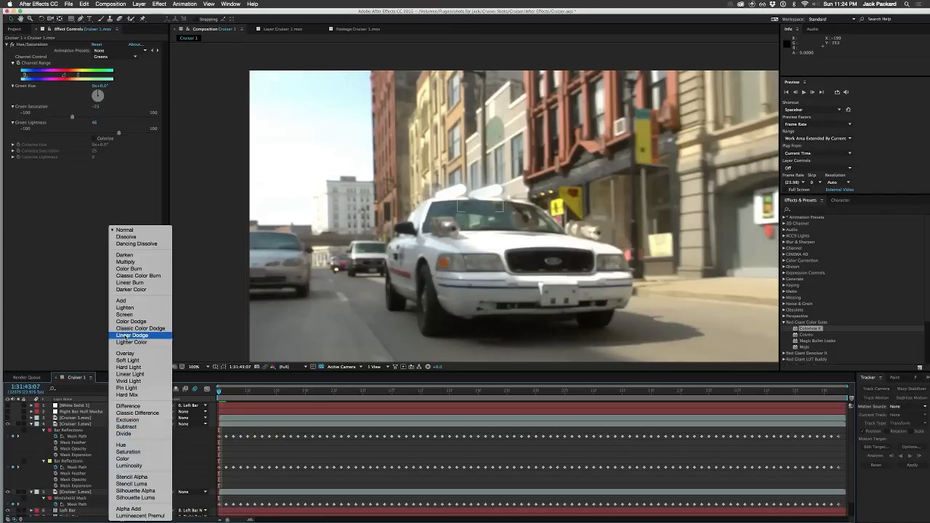
pyautogui.click(121, 309)
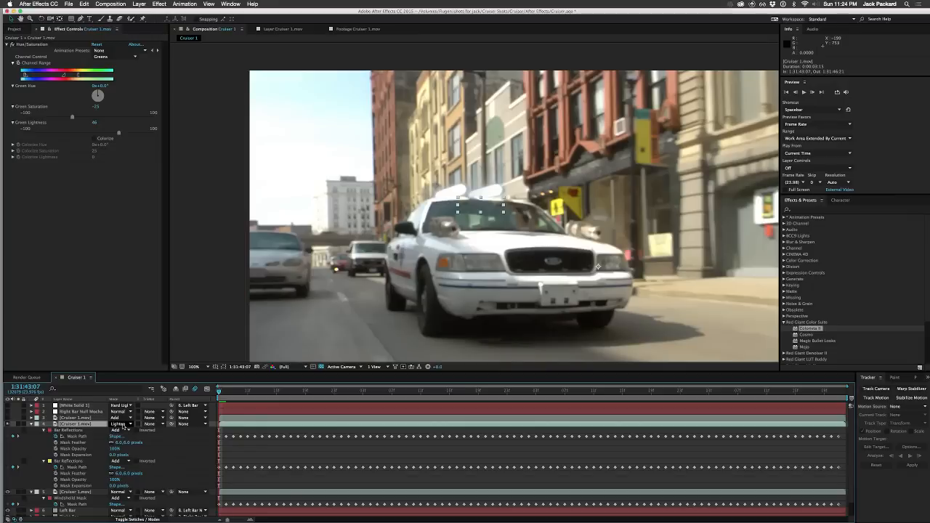
pyautogui.click(124, 426)
pyautogui.click(114, 315)
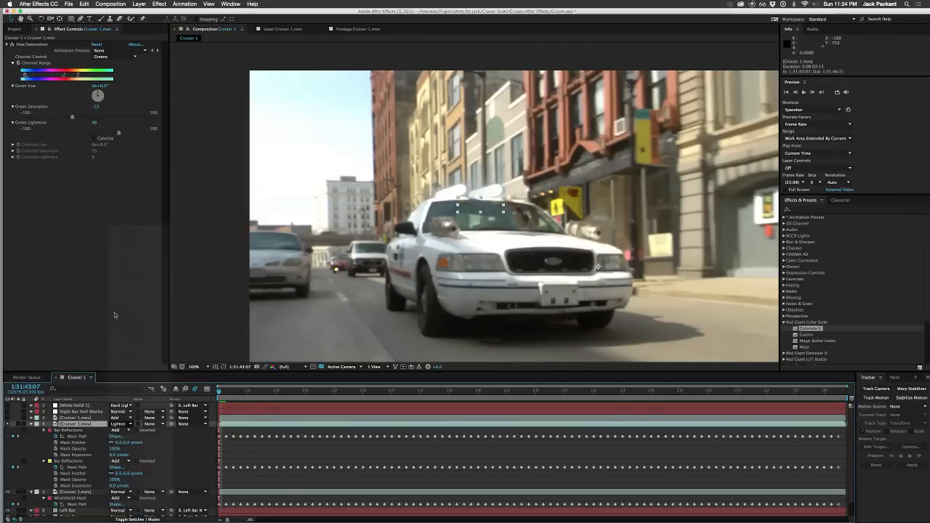
pyautogui.click(120, 424)
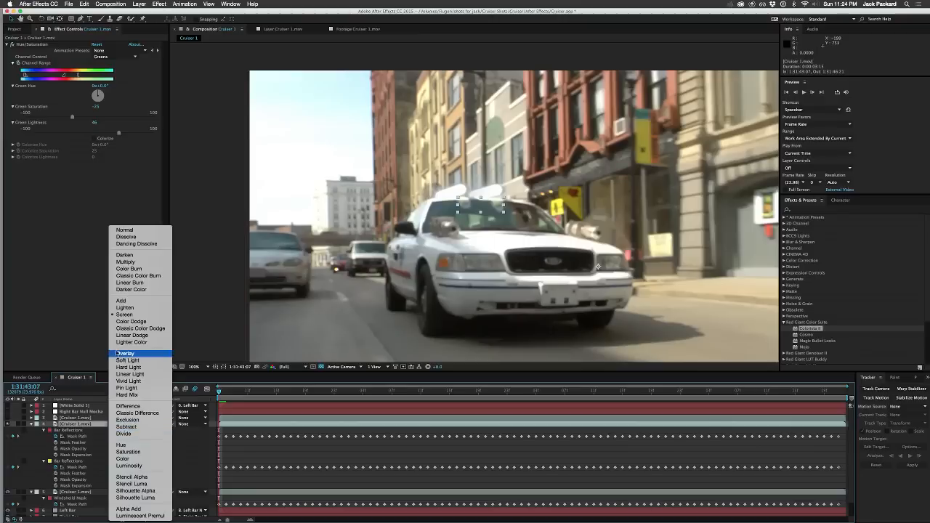
pyautogui.click(122, 300)
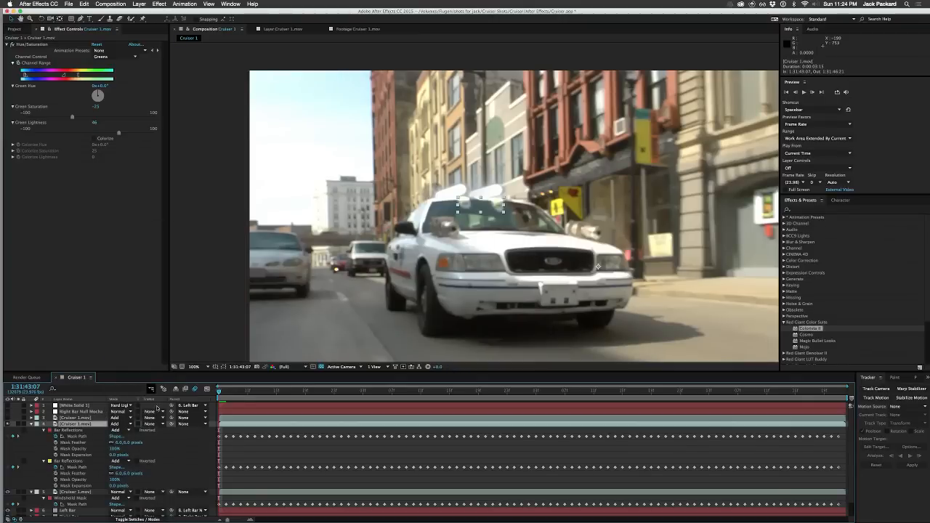
# Step: Try the Overlay and Soft Light blending modes on layer 4, and restore its mode to Normal
pyautogui.click(129, 426)
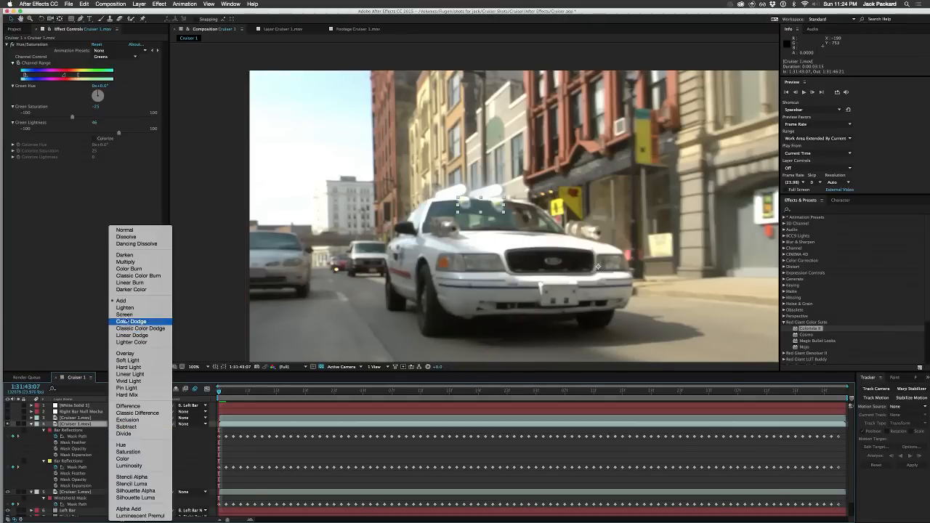
pyautogui.click(127, 353)
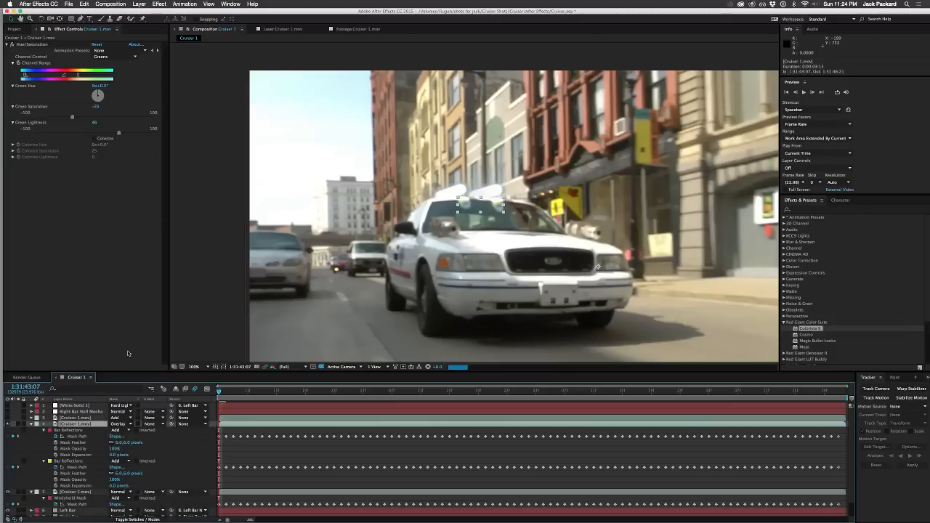
pyautogui.click(127, 424)
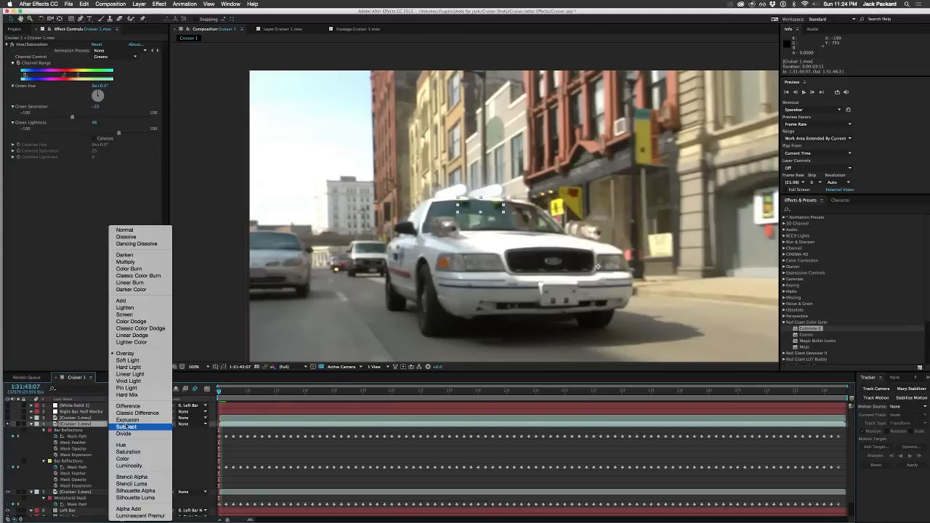
pyautogui.click(127, 360)
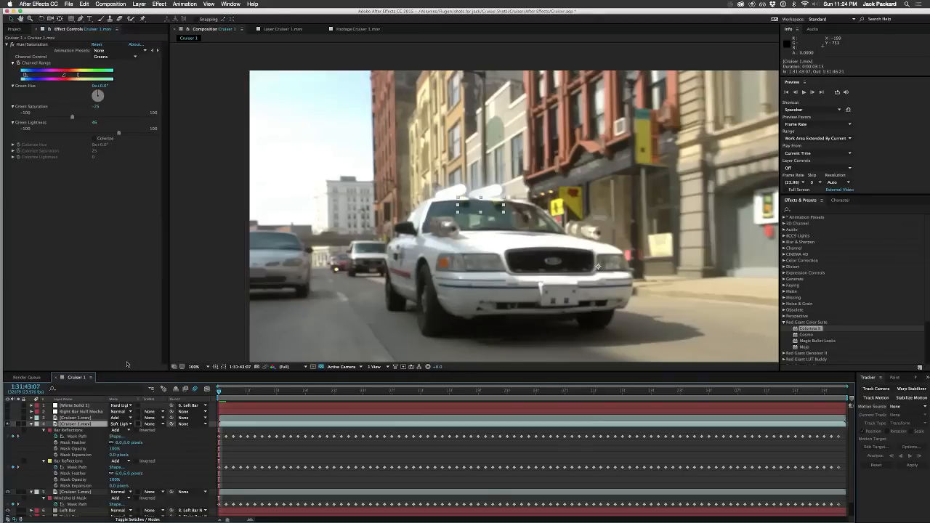
pyautogui.click(122, 424)
pyautogui.click(125, 229)
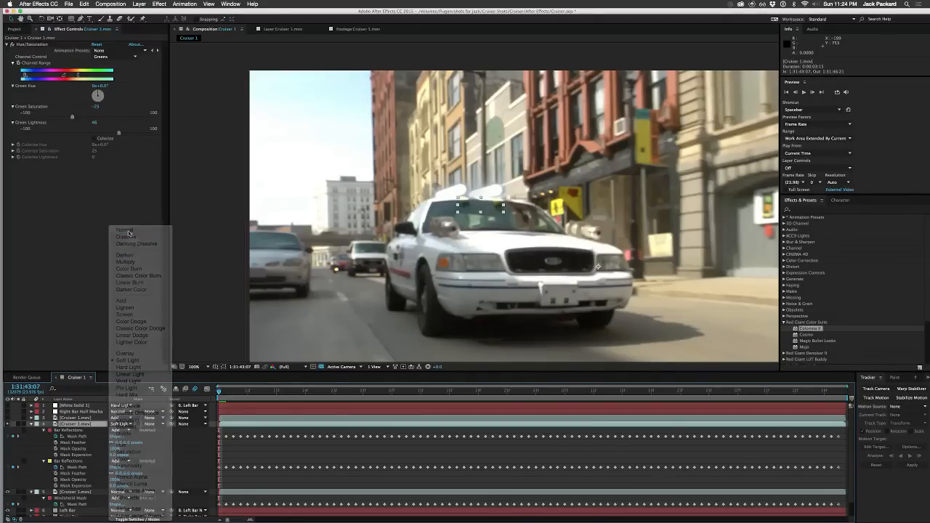
# Step: Collapse layer 4's properties and examine the windshield reflections late in the shot, including a close-up at 1:31:46:03
pyautogui.click(51, 439)
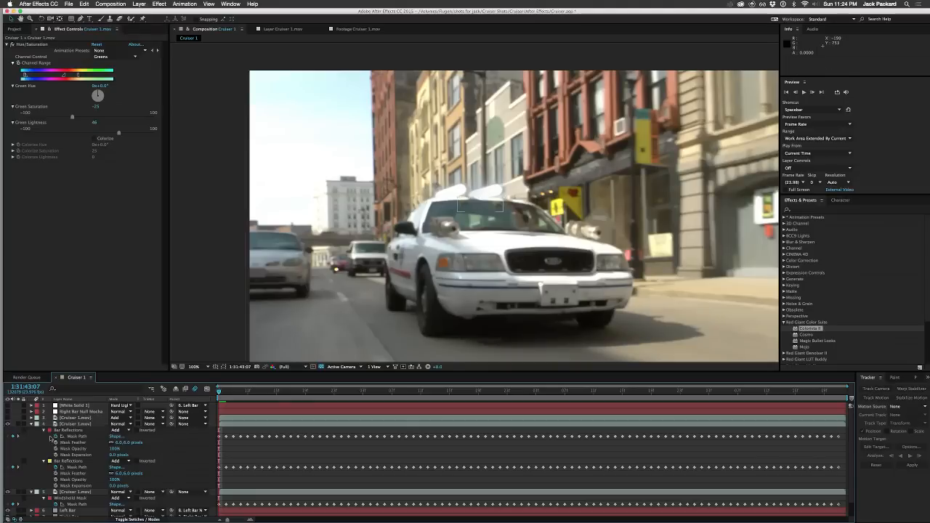
pyautogui.click(32, 425)
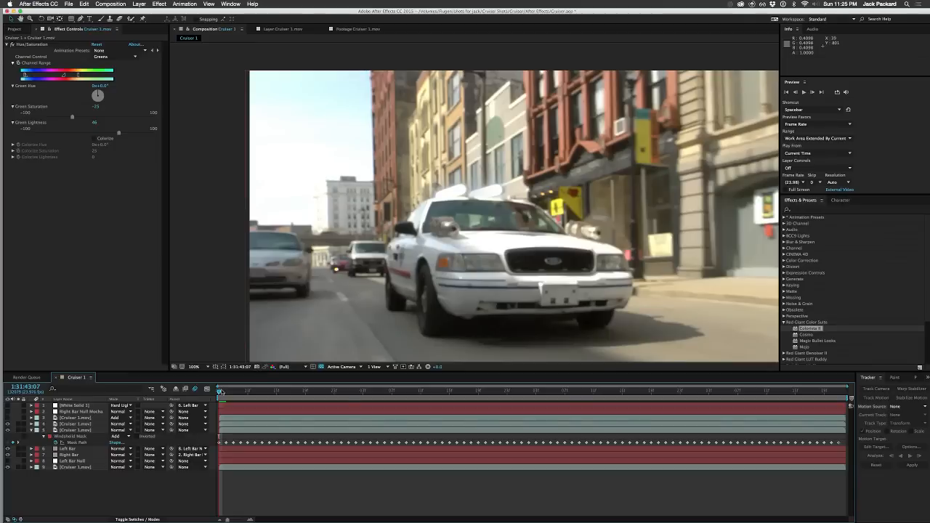
pyautogui.moveTo(221, 391); pyautogui.dragTo(679, 383)
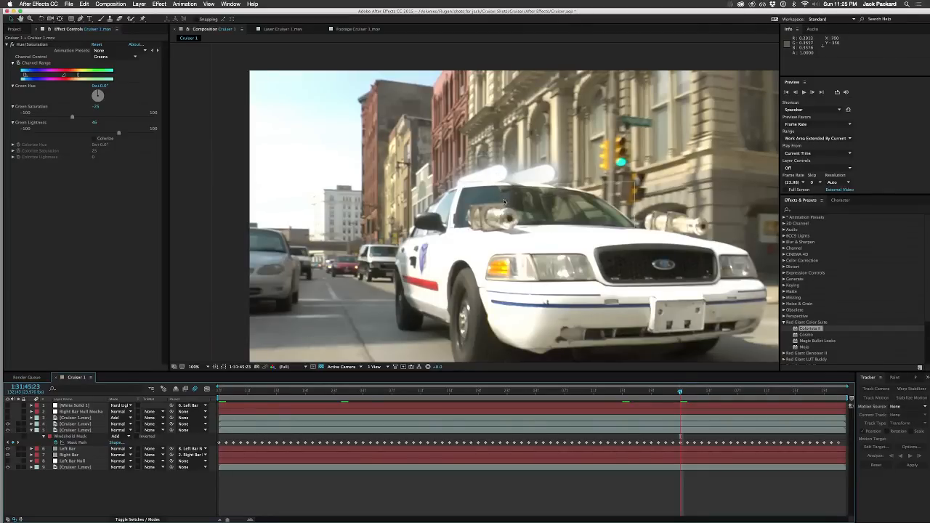
pyautogui.click(710, 391)
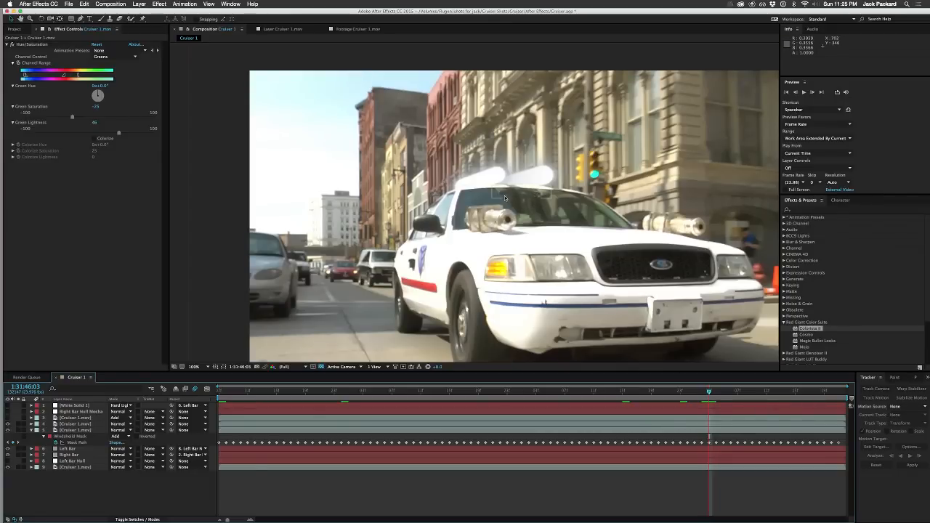
pyautogui.scroll(6, 505, 195)
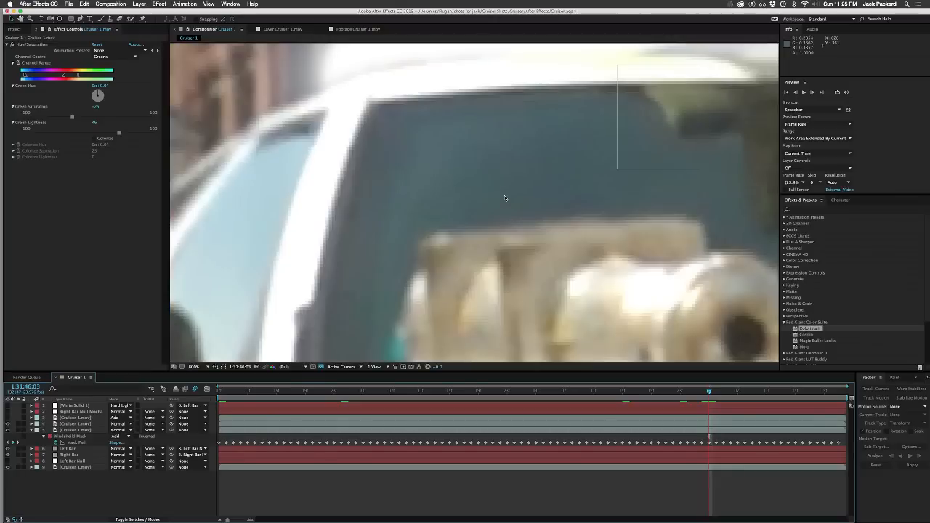
pyautogui.moveTo(576, 155); pyautogui.dragTo(291, 290)
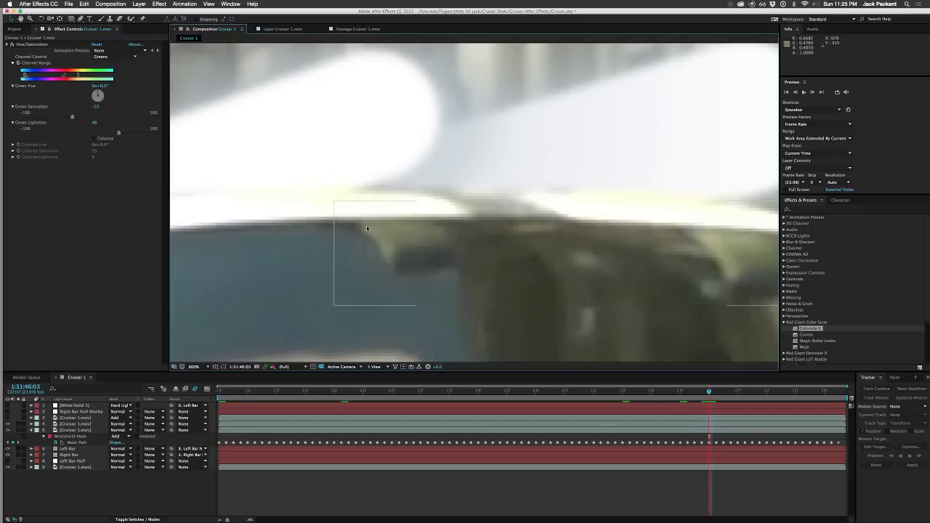
pyautogui.click(229, 213)
pyautogui.scroll(-6, 373, 290)
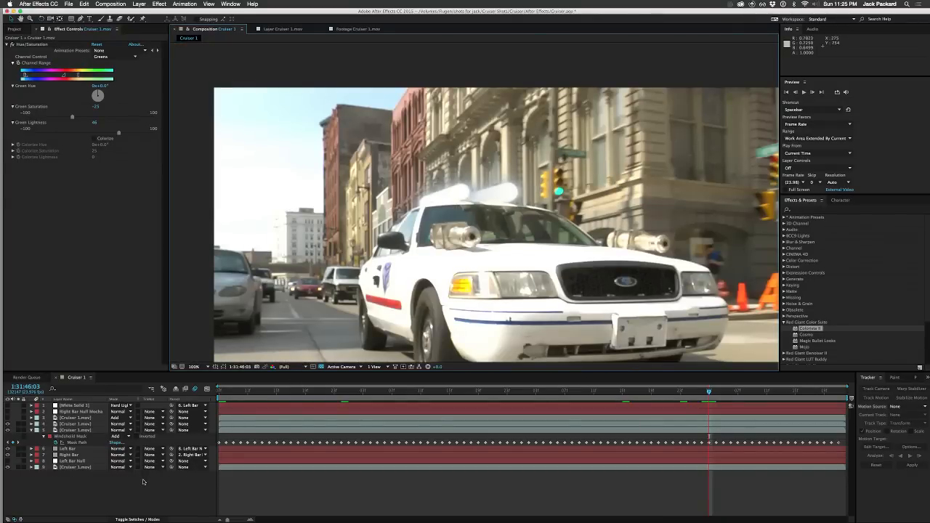
# Step: Collapse layer 5's properties, return to the first frame at 1:31:43:07 and save the project
pyautogui.click(142, 479)
pyautogui.click(31, 430)
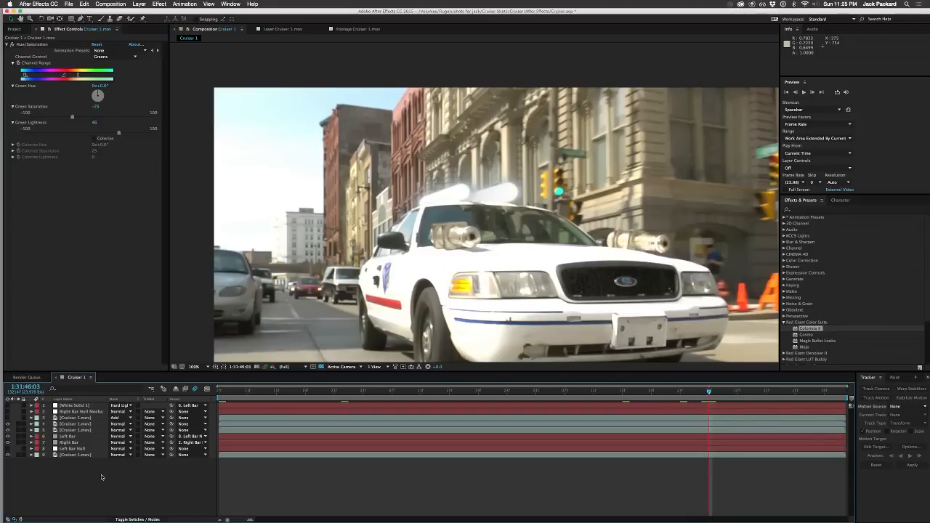
pyautogui.click(234, 393)
pyautogui.click(216, 390)
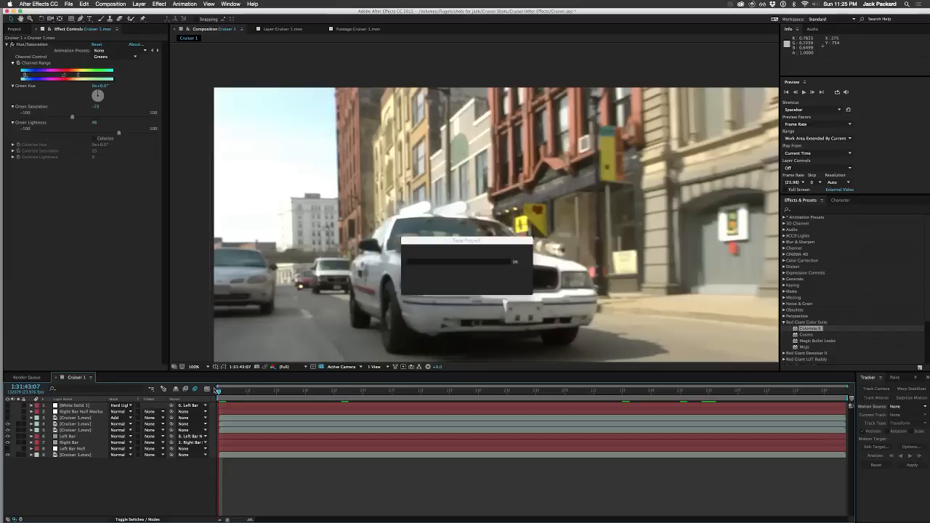